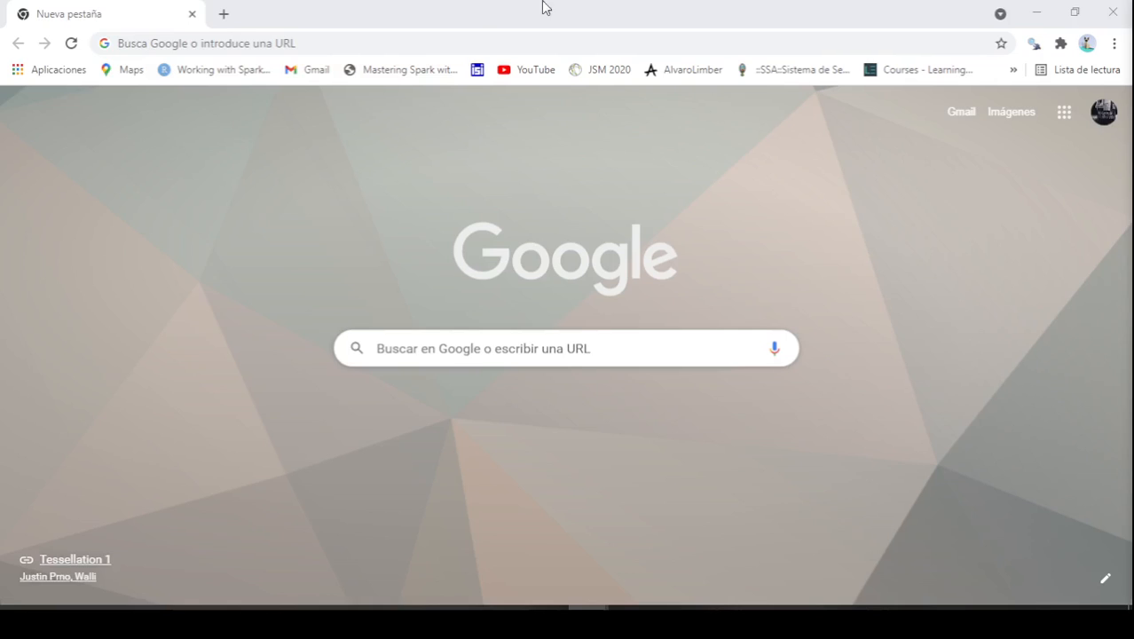
Open Google Docs at docs.google.com, switch to Google Sheets, and create a blank spreadsheet
click(475, 36)
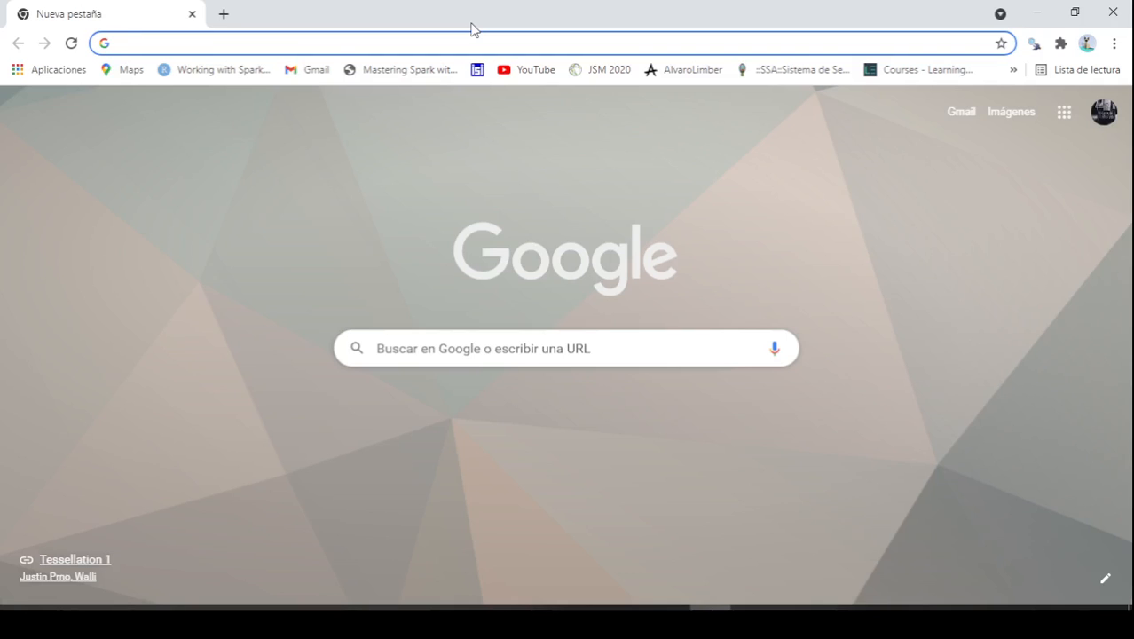
text(docs)
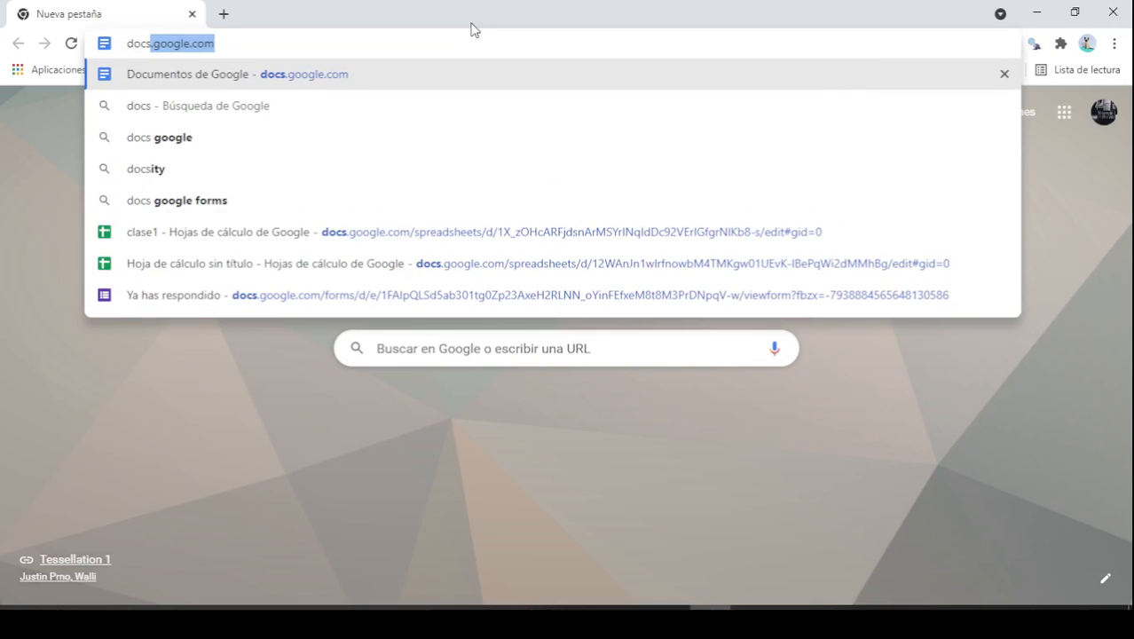
key(Return)
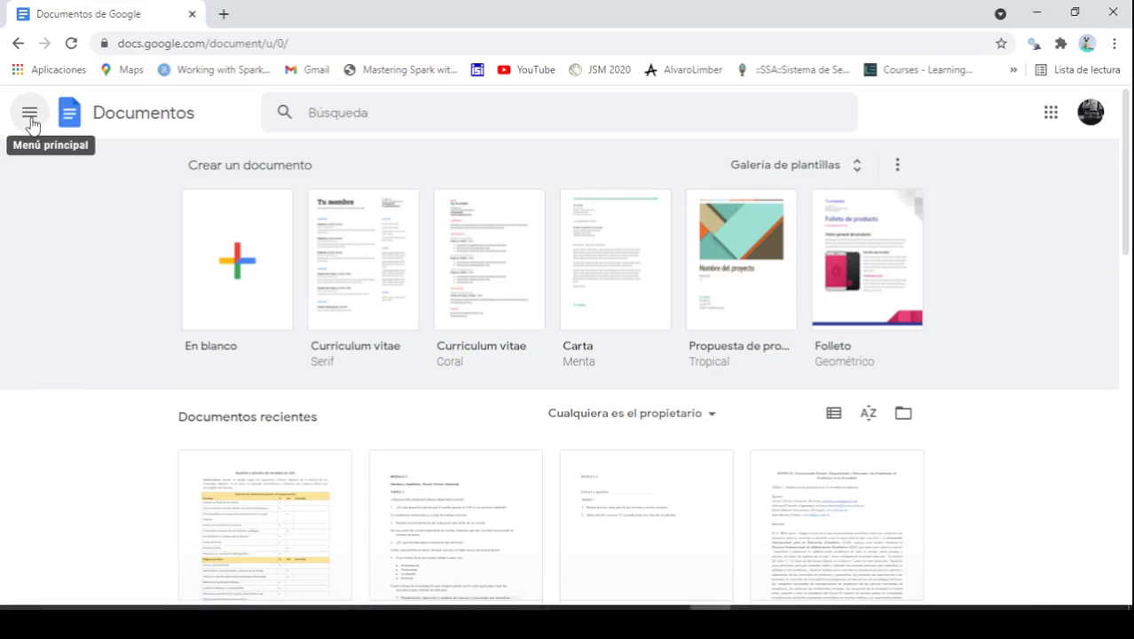
click(30, 118)
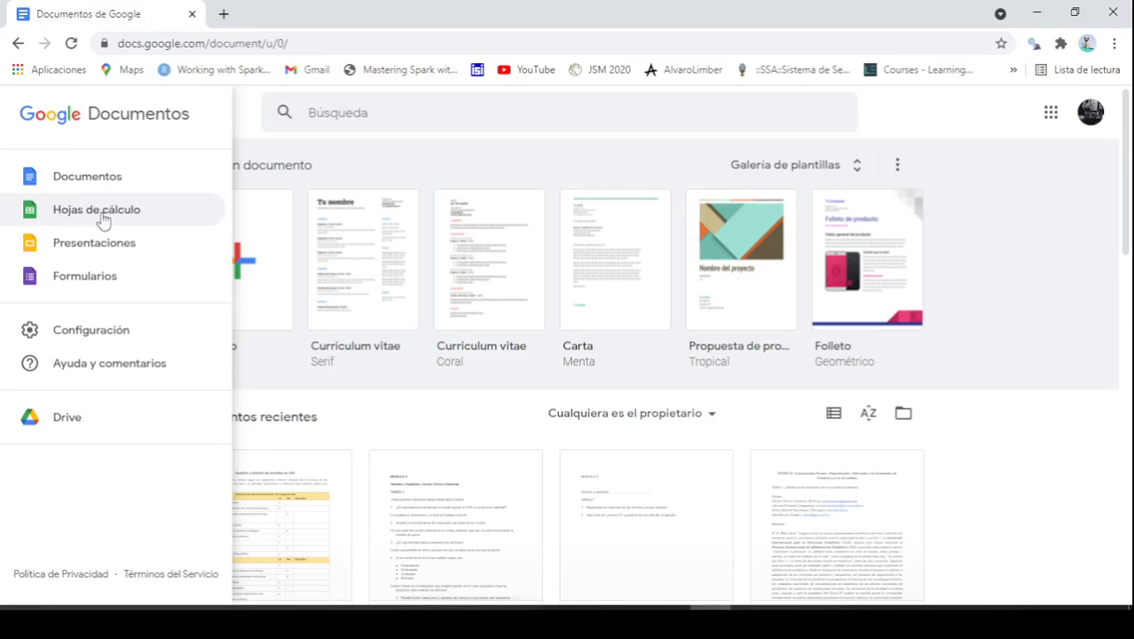
click(92, 218)
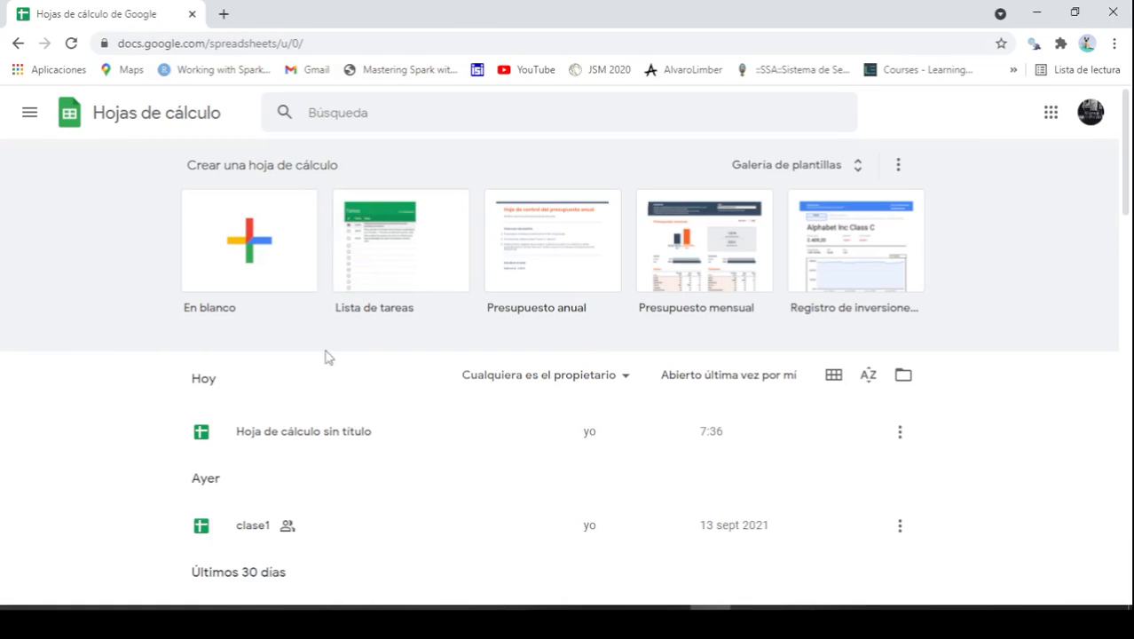
click(250, 251)
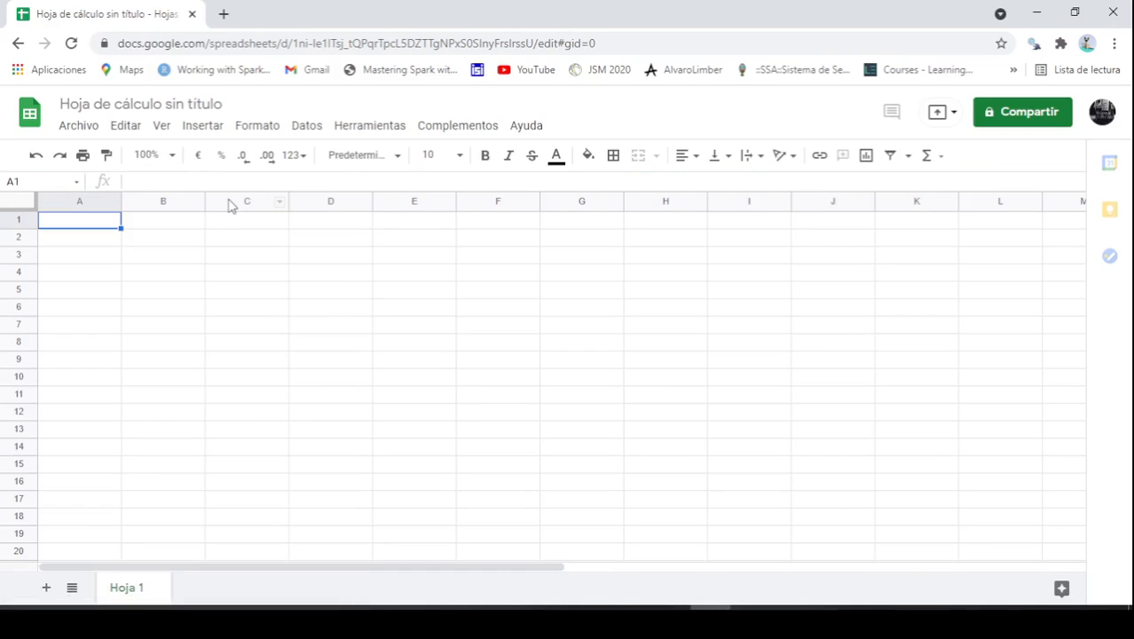
Set the sheet zoom to 150% and enter the header "Nombre" in cell A1
click(172, 156)
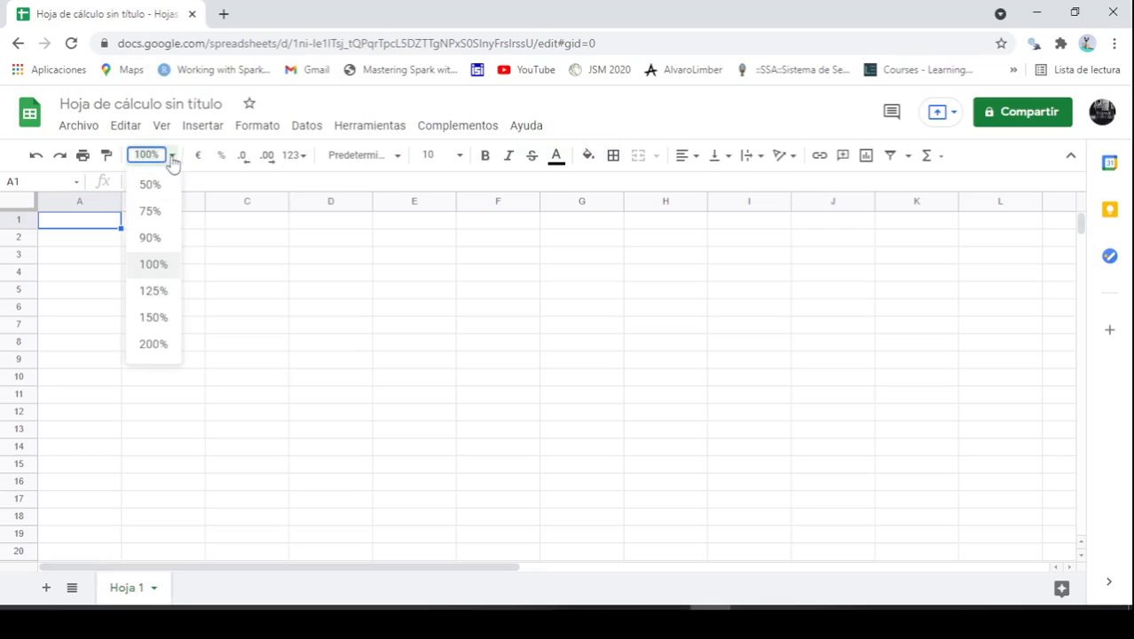
click(154, 317)
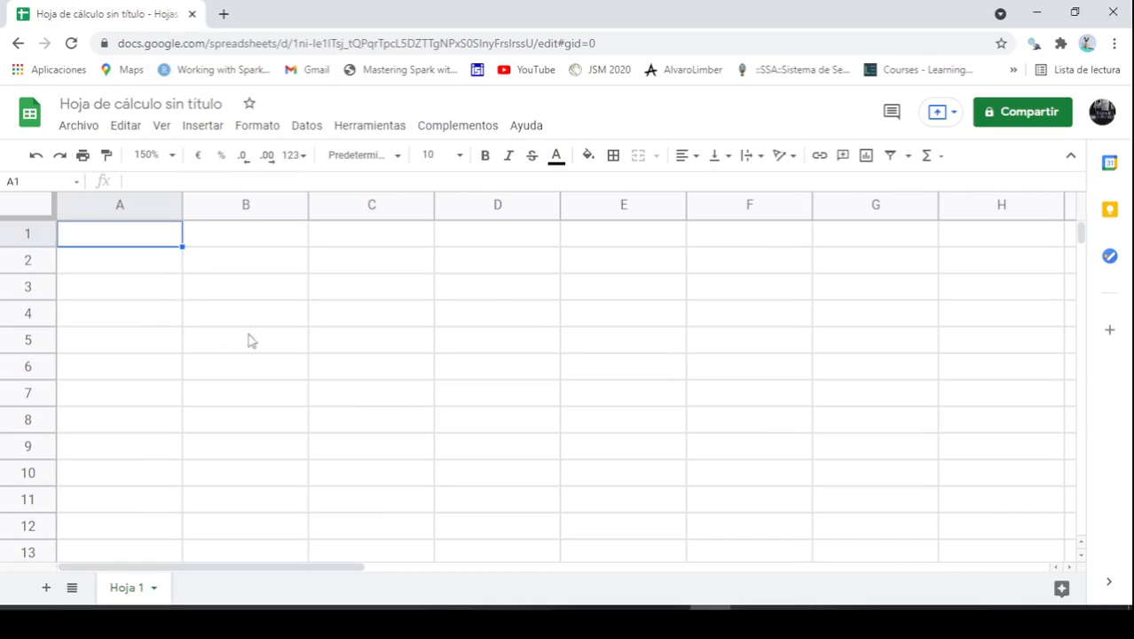
key(Down)
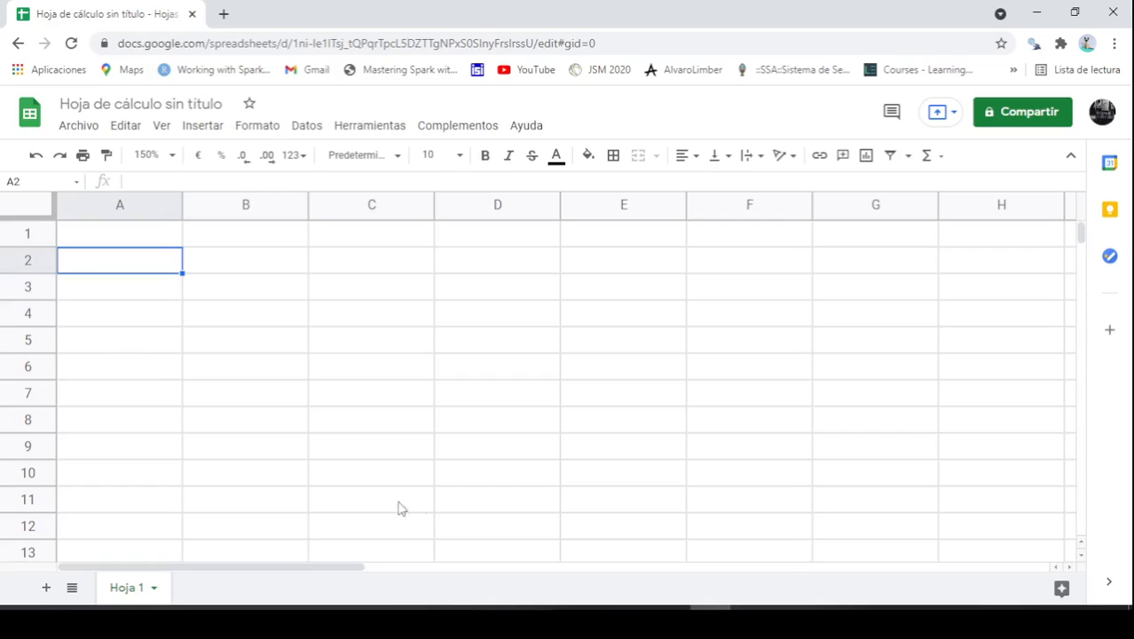
key(Up)
key(Caps_Lock)
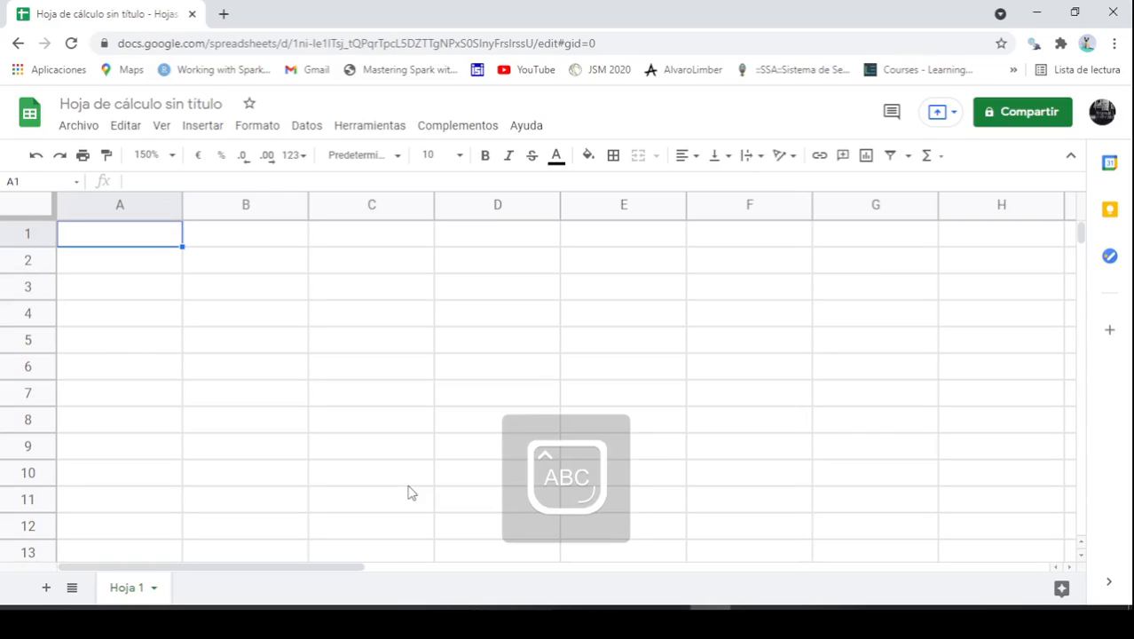
text(N)
key(Caps_Lock)
text(ombre)
key(Return)
Enter the header "Sexo" in cell B1, beside the Nombre header
key(Right)
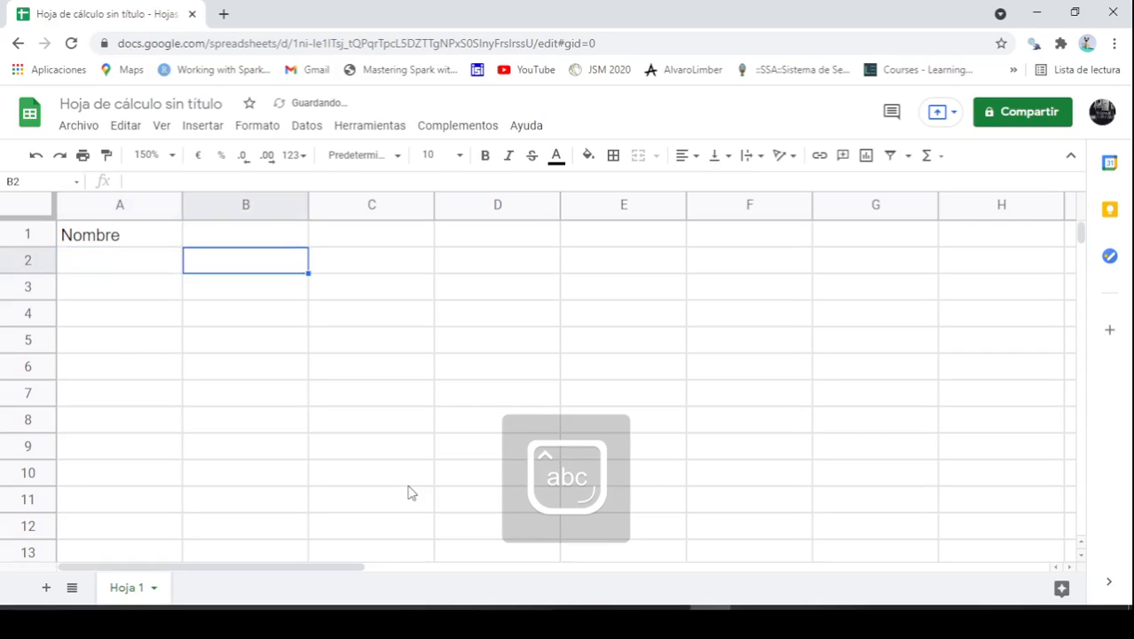
key(Up)
key(Caps_Lock)
text(S)
key(Caps_Lock)
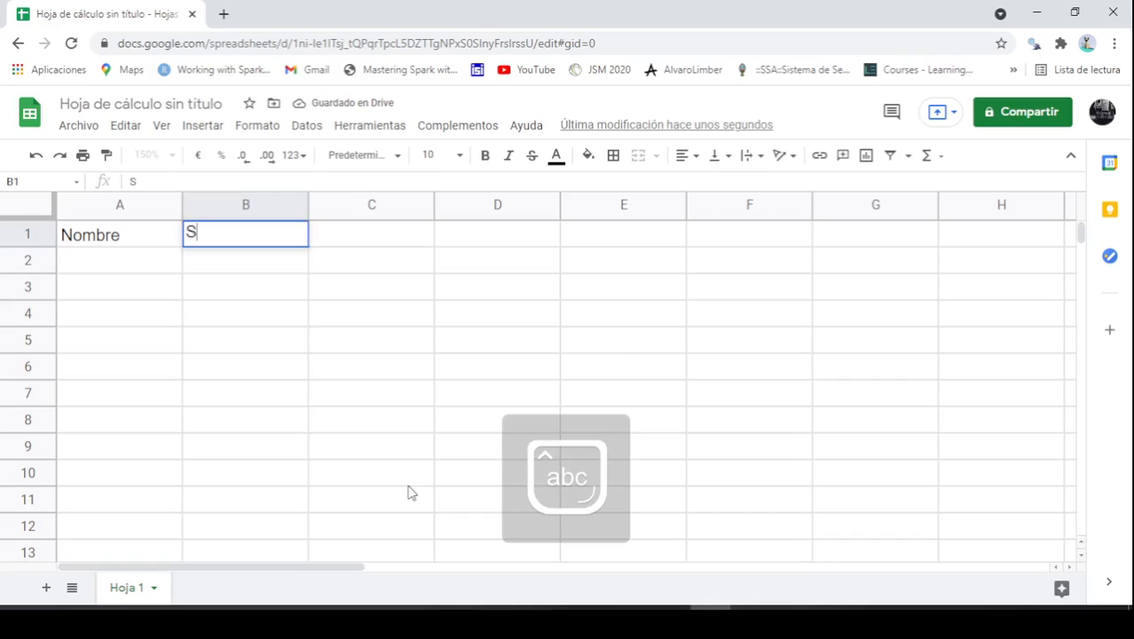
text(exo)
key(Return)
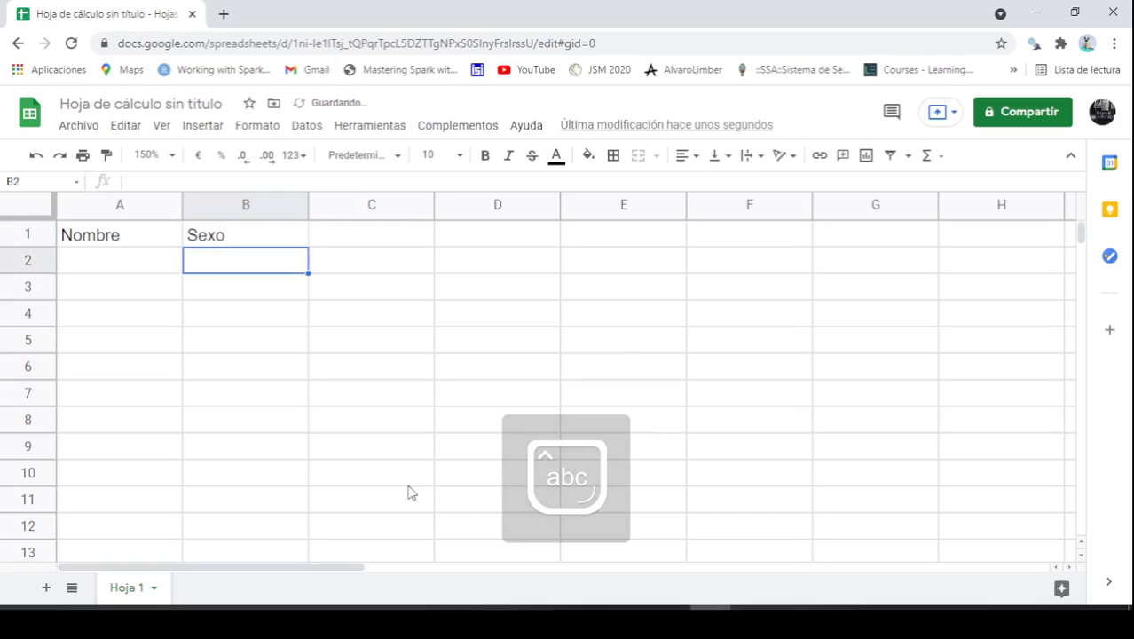
Enter the header "Municipio" in cell C1, beside the Sexo header
key(Right)
key(Up)
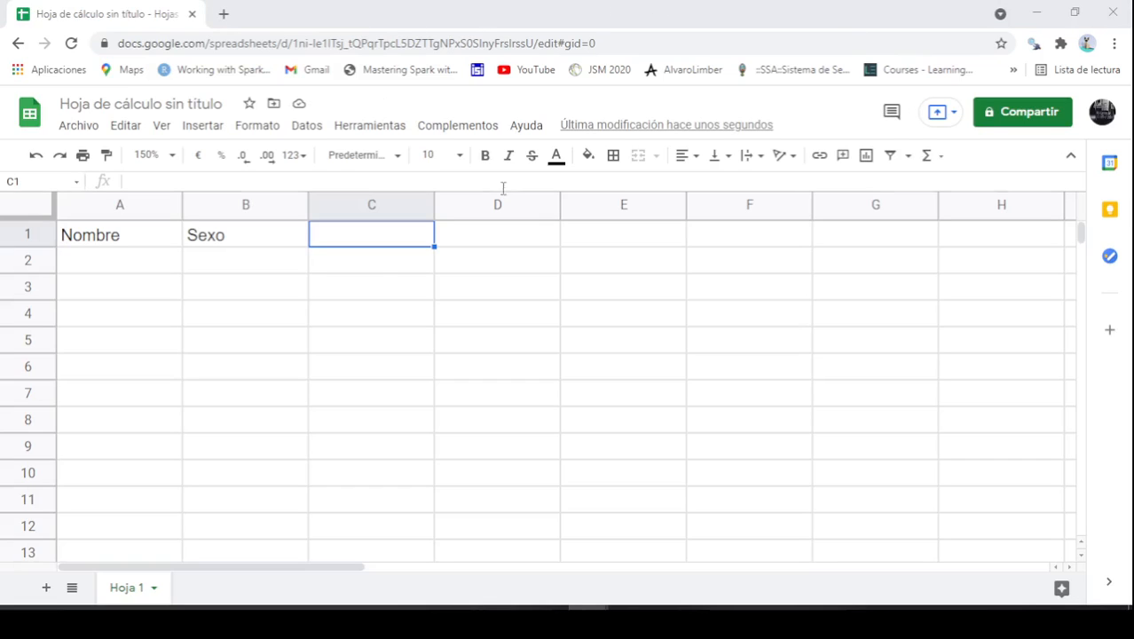
click(374, 269)
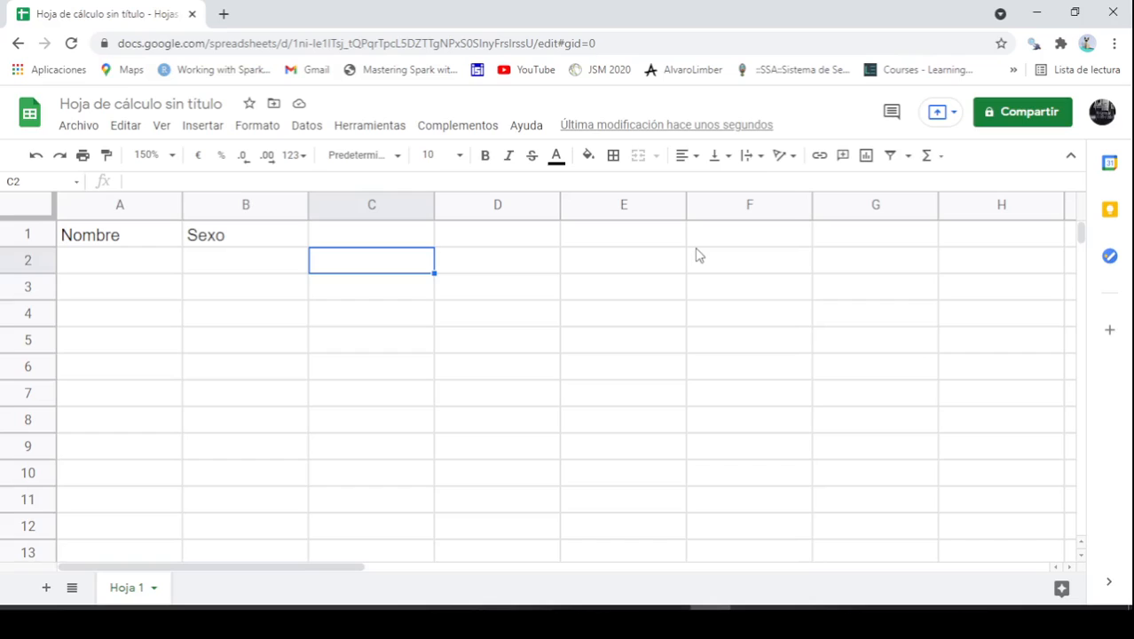
key(Up)
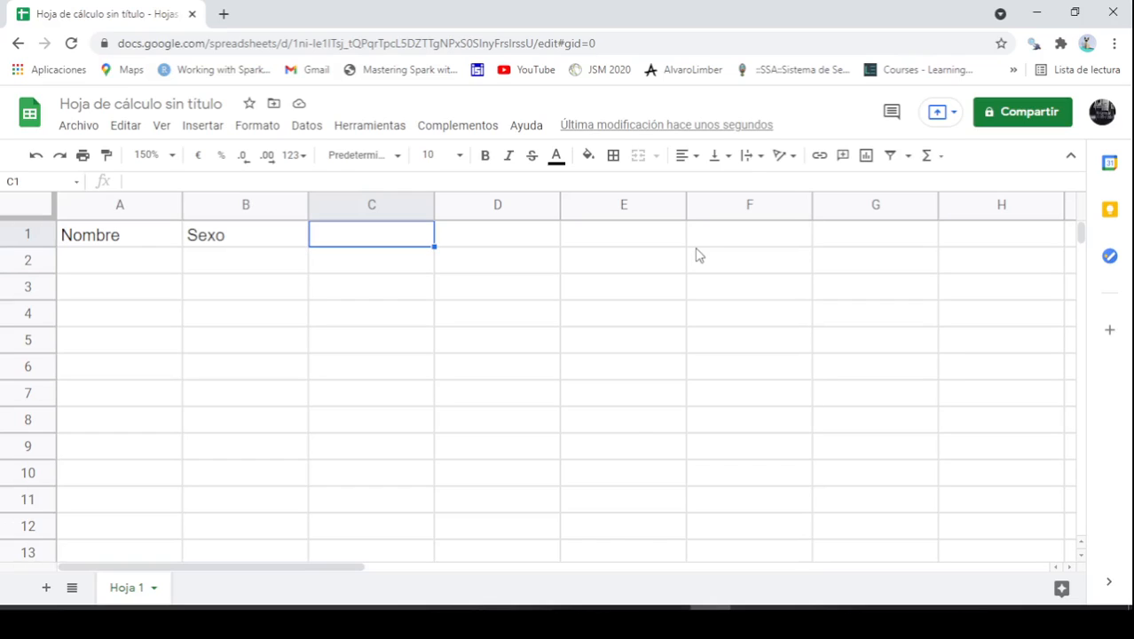
text(Municip)
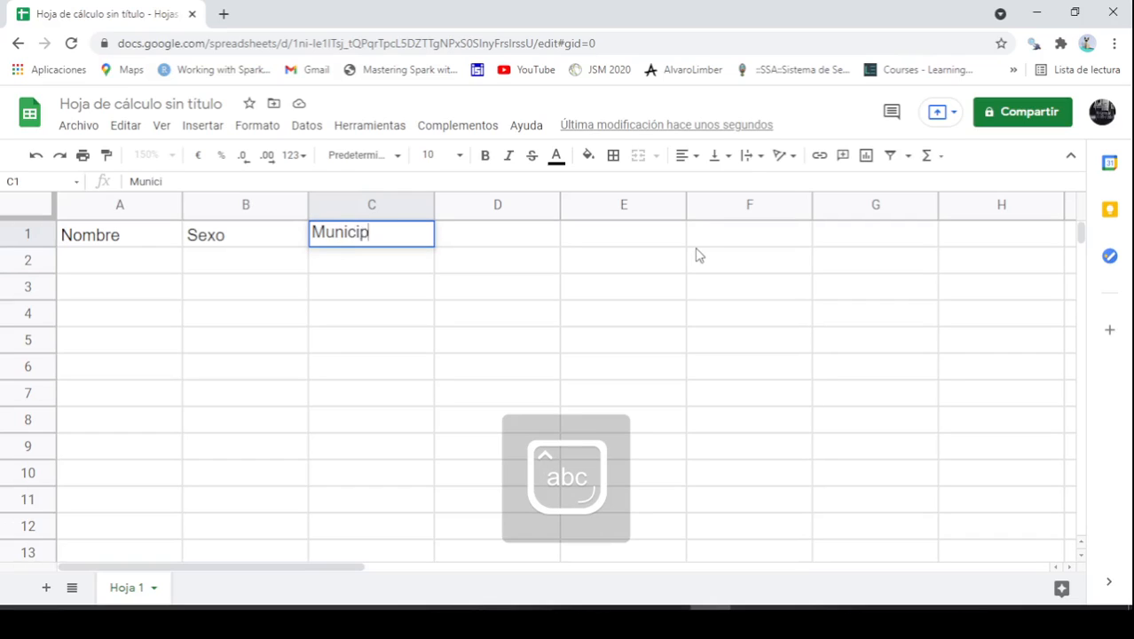
text(io)
key(Return)
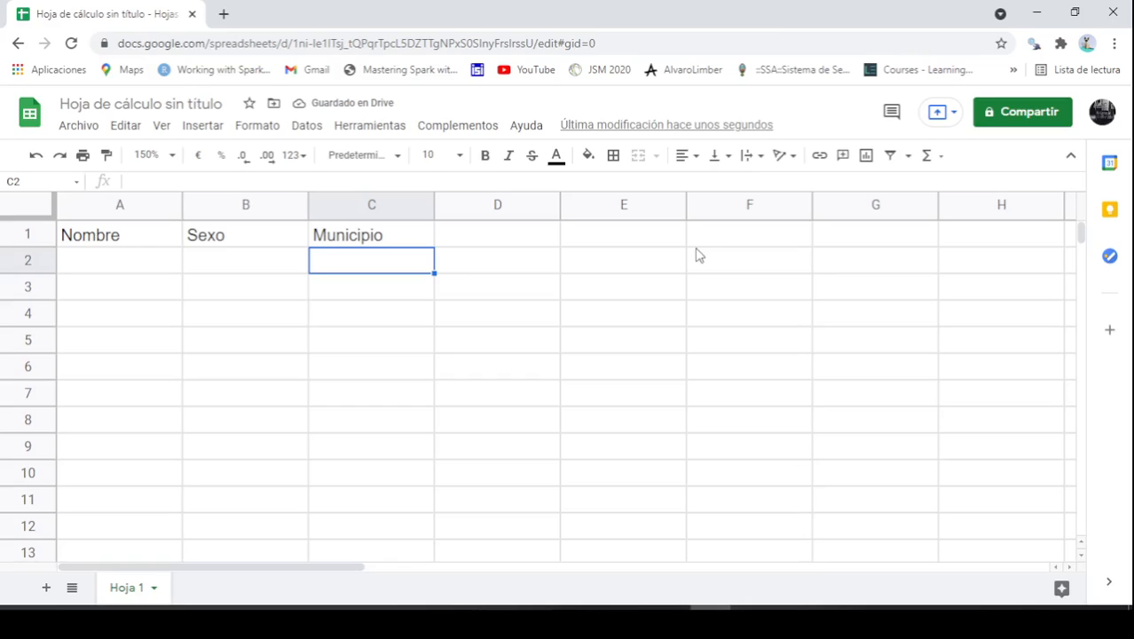
Enter the header "Lentes" in cell D1, beside the Municipio header
key(Up)
key(Right)
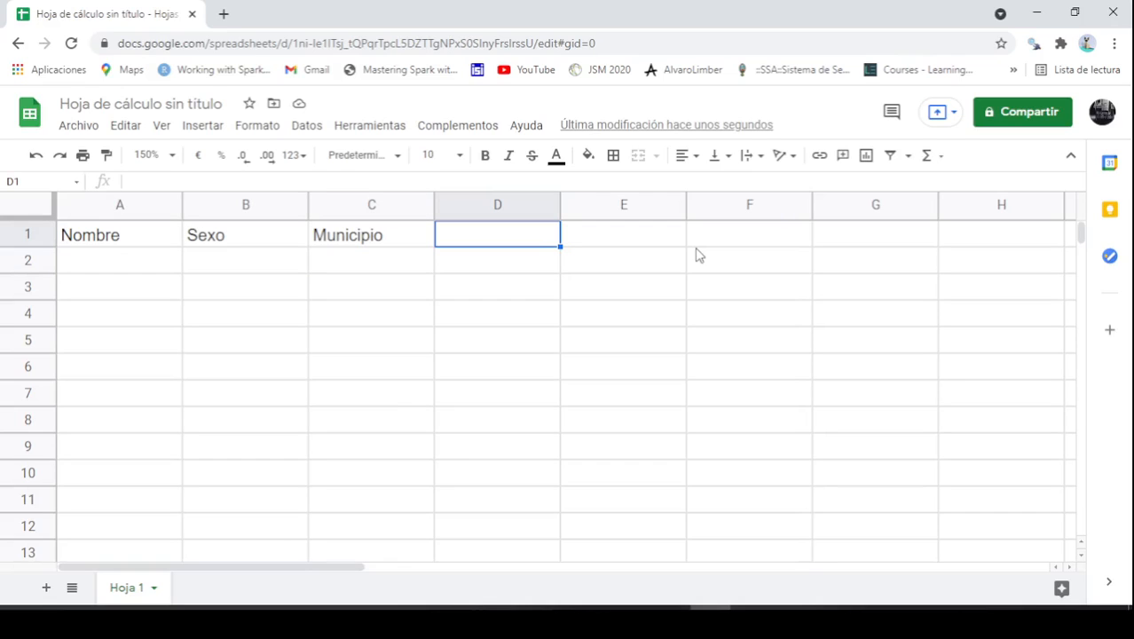
text(Lentes)
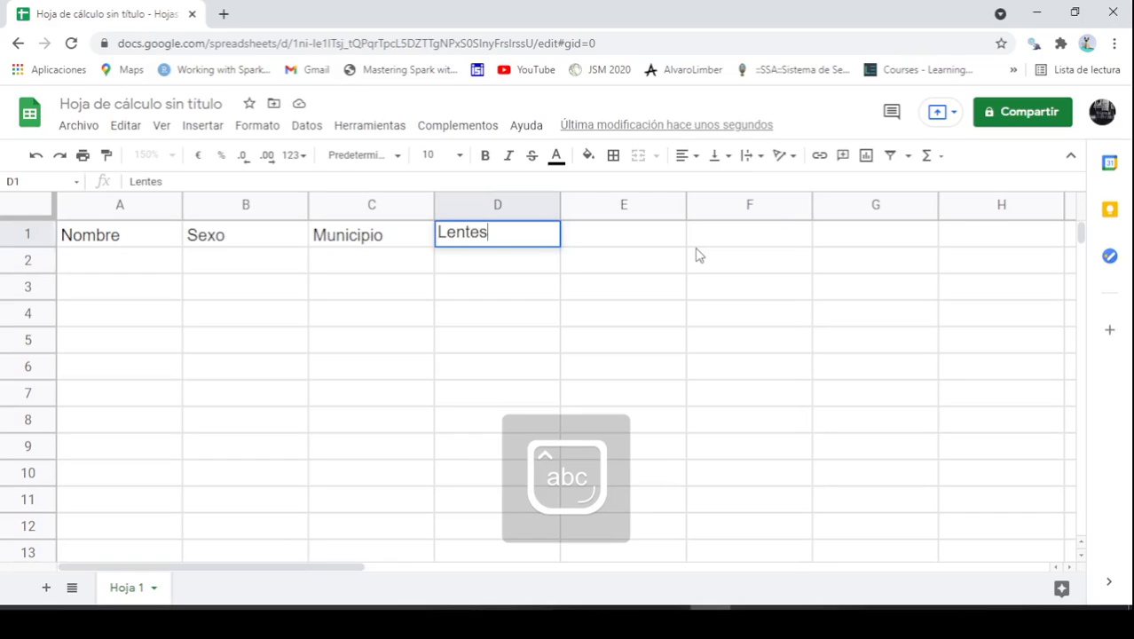
key(Return)
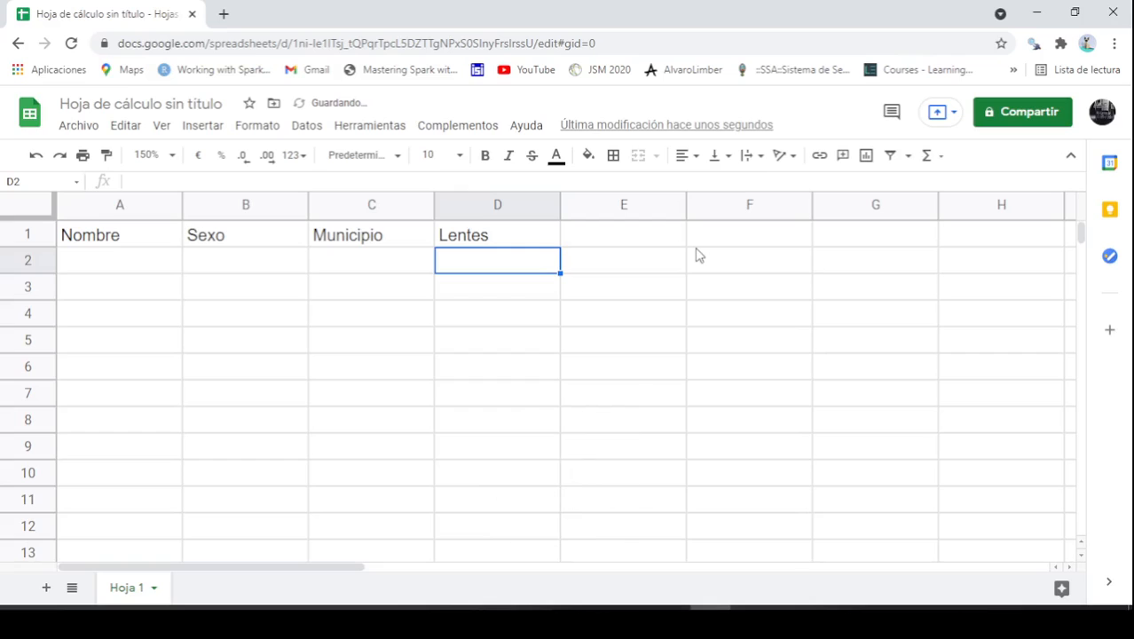
Enter the headers "Trabaja" in cell E1 and "Internet" in cell F1
key(Up)
key(Right)
text(Tr)
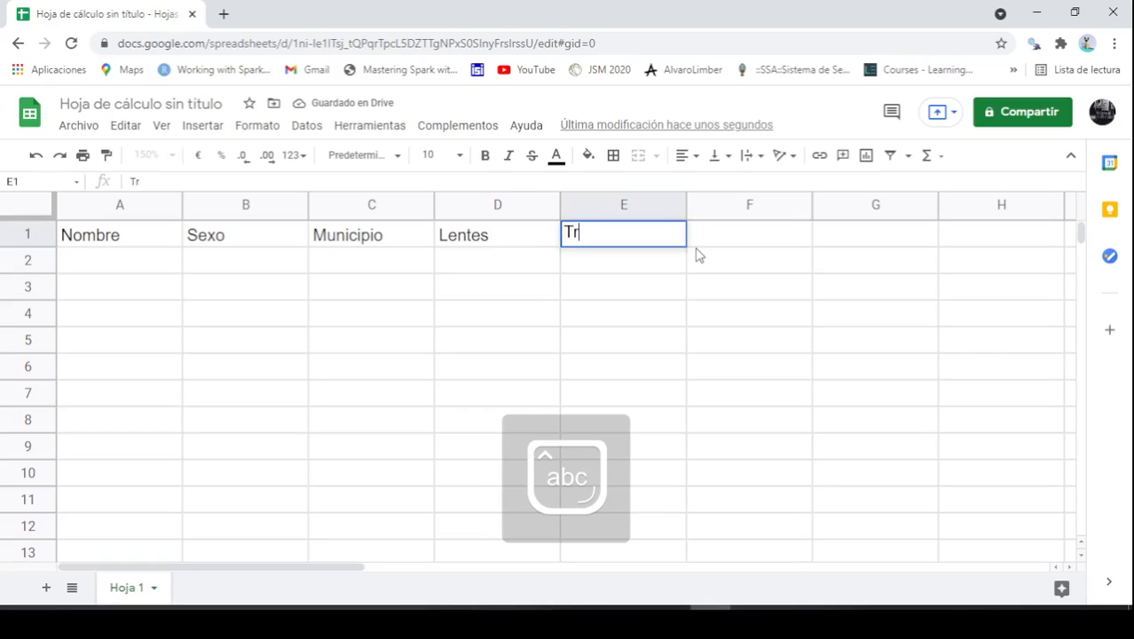
text(abaja)
key(Tab)
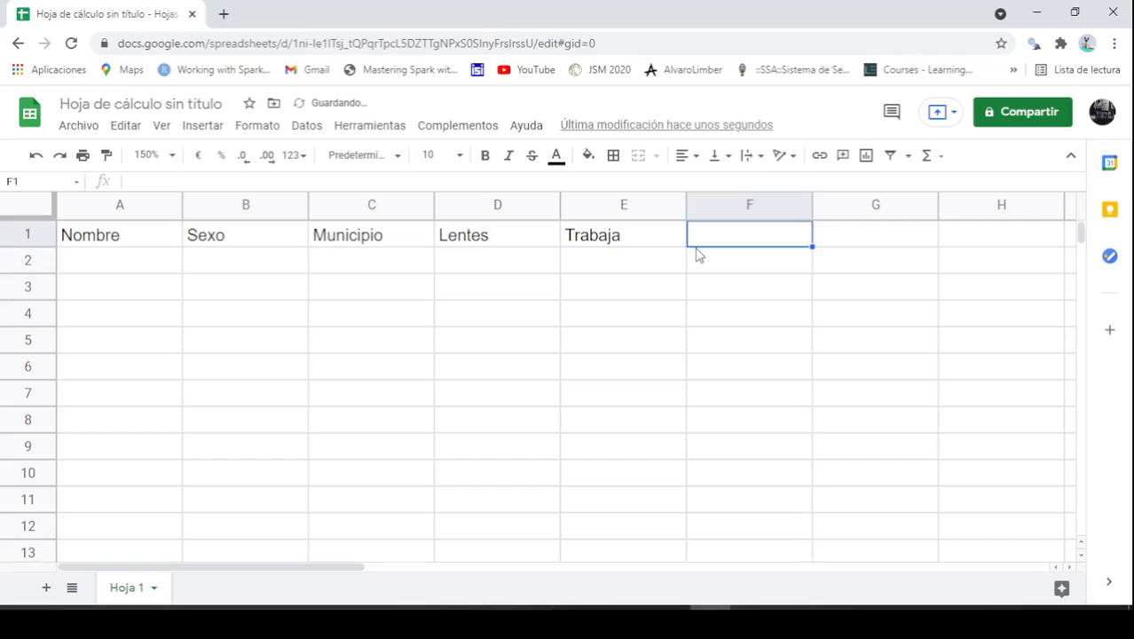
text(Int)
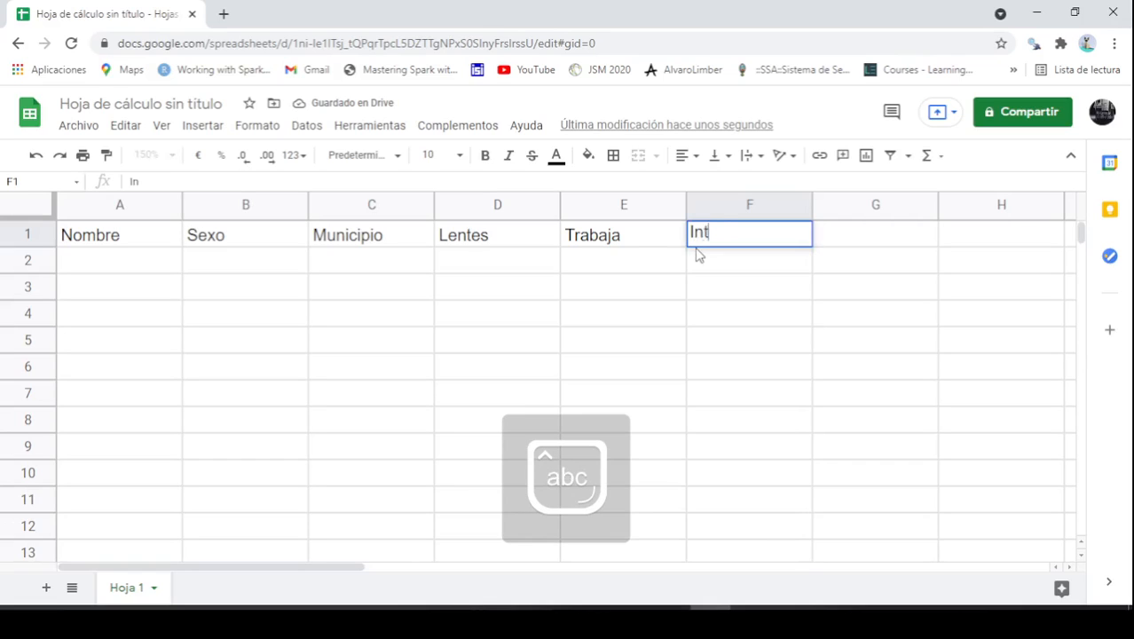
text(ernet)
key(Return)
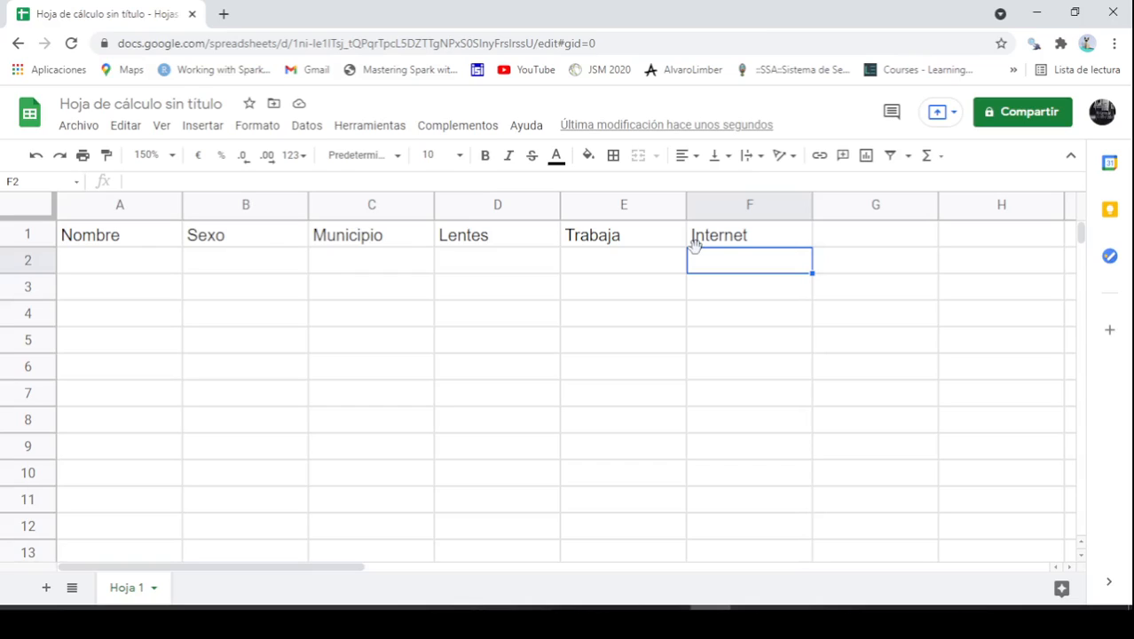
Review the column headers in row 1, going back and forth between Nombre and Internet
key(Up)
key(Left)
key(Left)
key(Left)
key(Left)
key(Left)
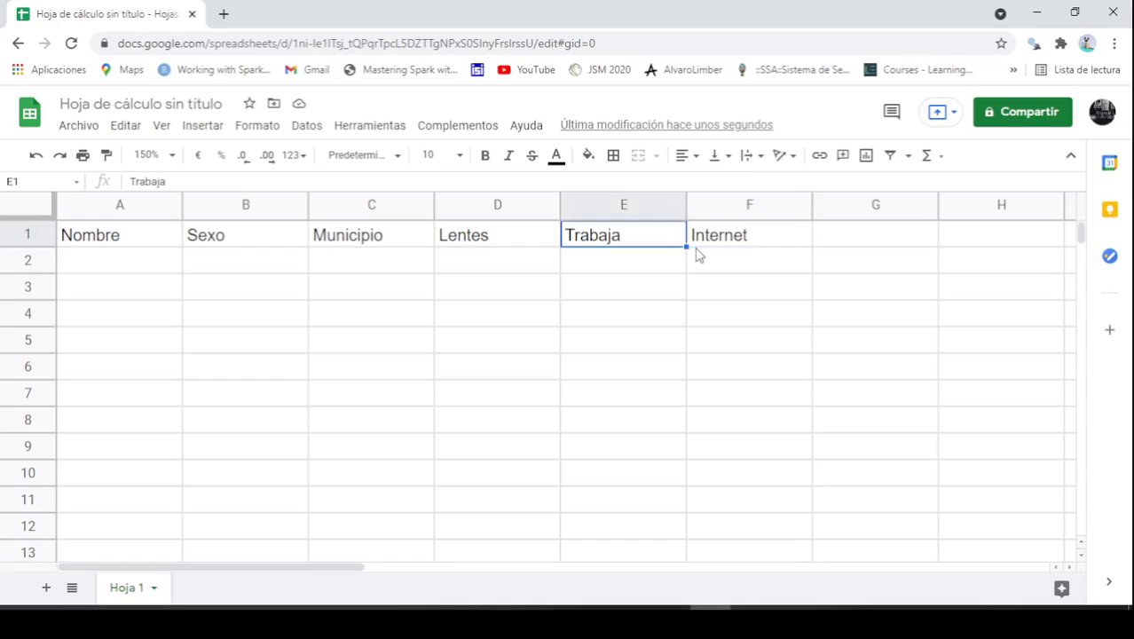
key(Right)
key(Right)
key(Right)
key(Right)
key(Right)
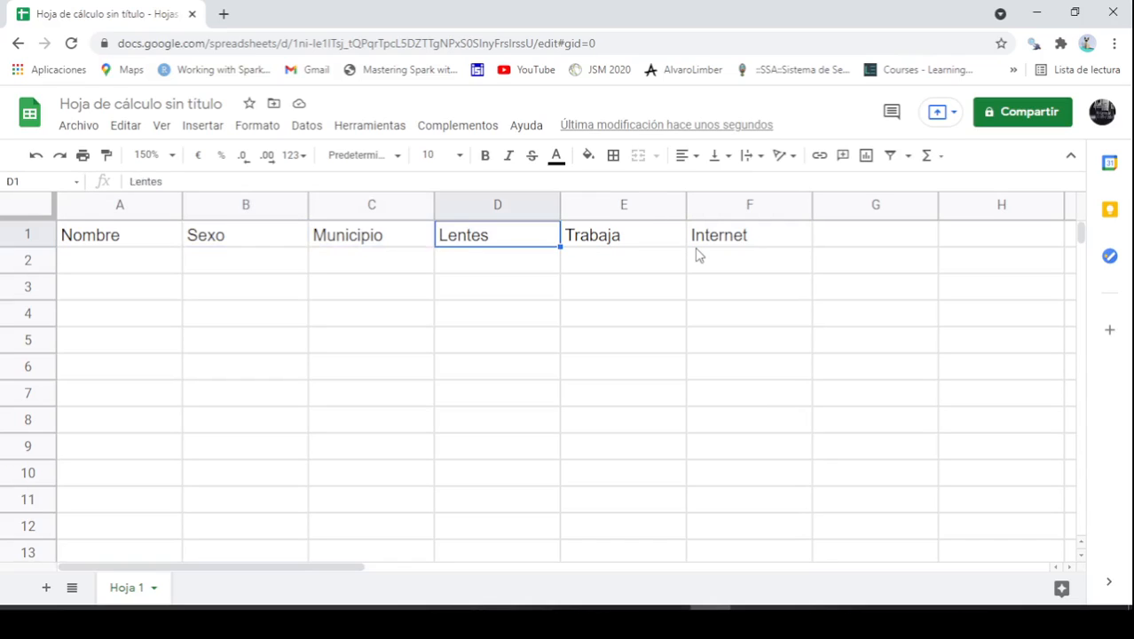
key(Left)
key(Left)
key(Left)
key(Left)
key(Left)
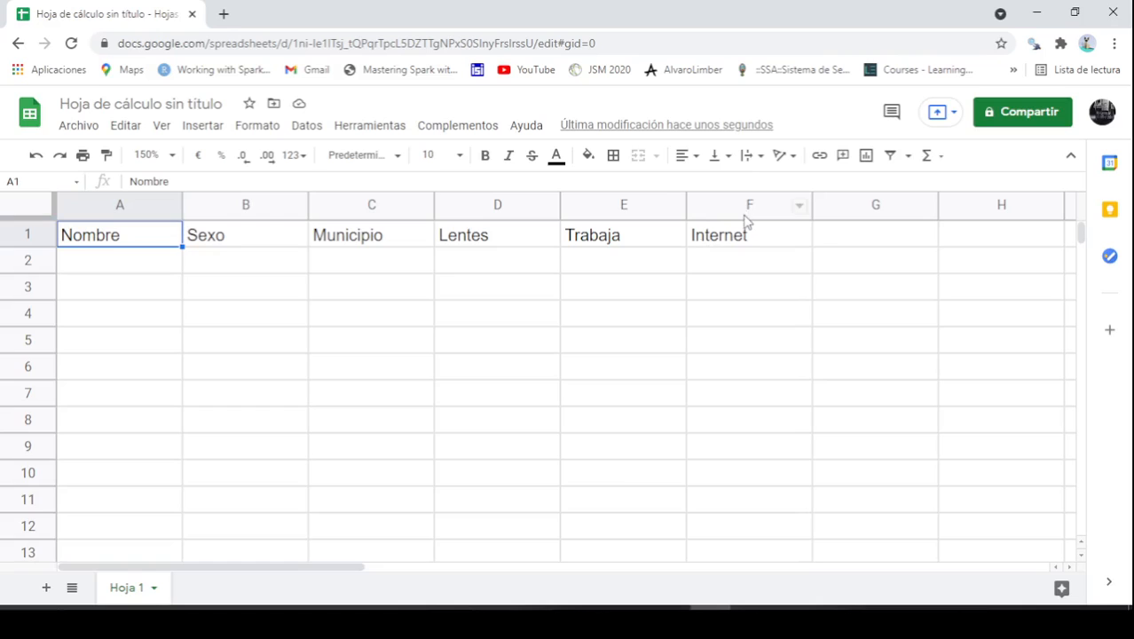
Fit the widths of columns A through F to their header text
drag(749, 213, 133, 253)
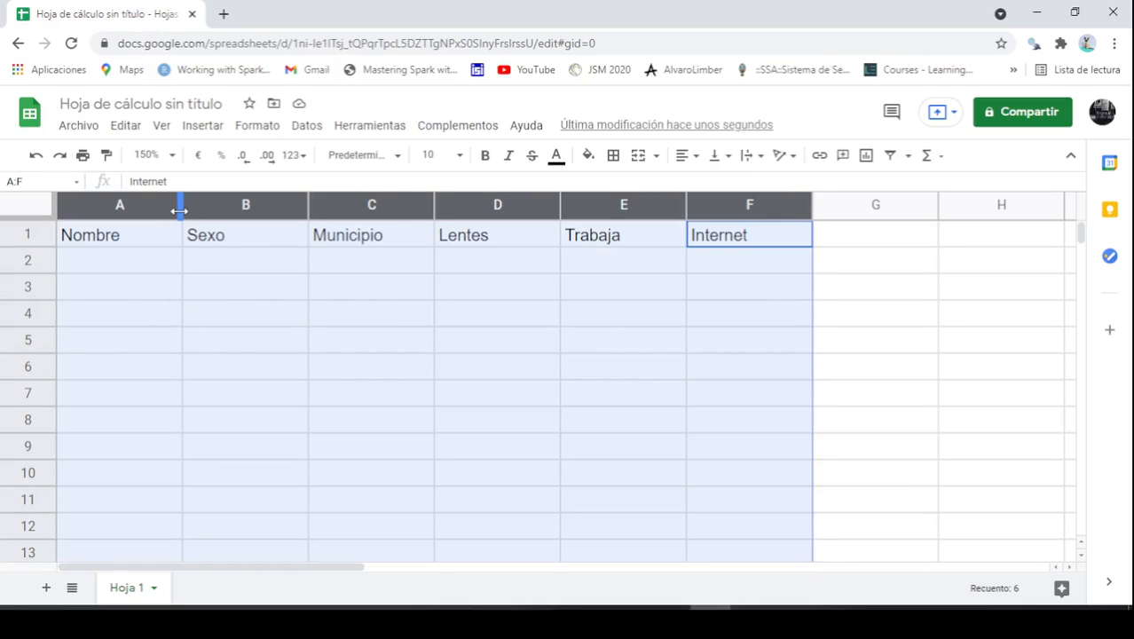
double_click(179, 211)
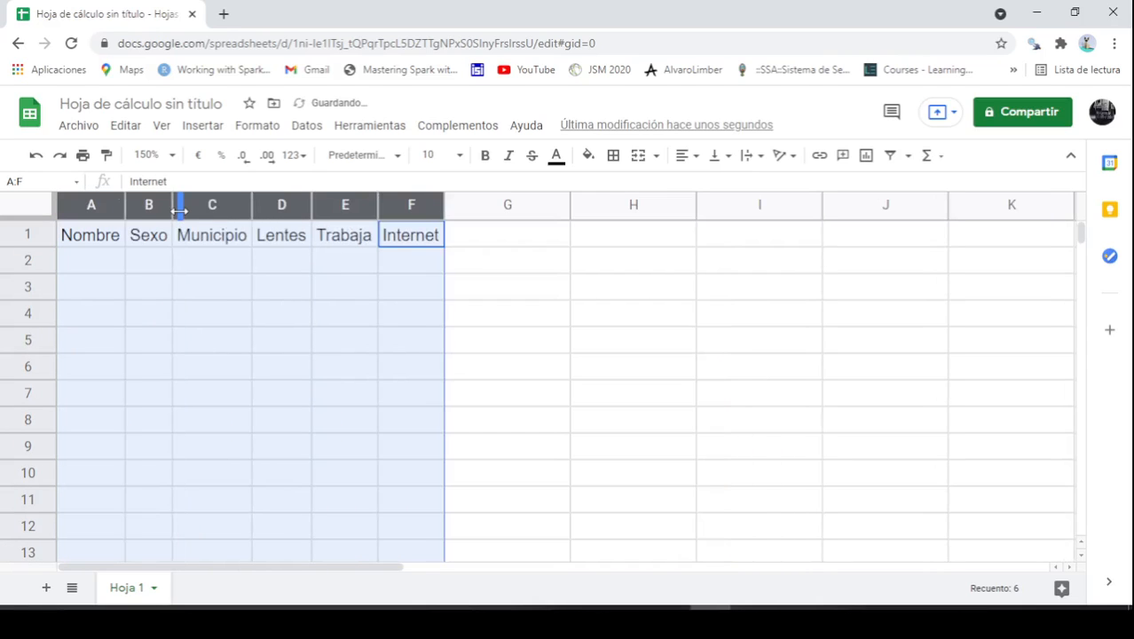
click(254, 271)
Resize columns A through F together to one equal width, just wide enough for the Municipio header
drag(413, 206, 73, 215)
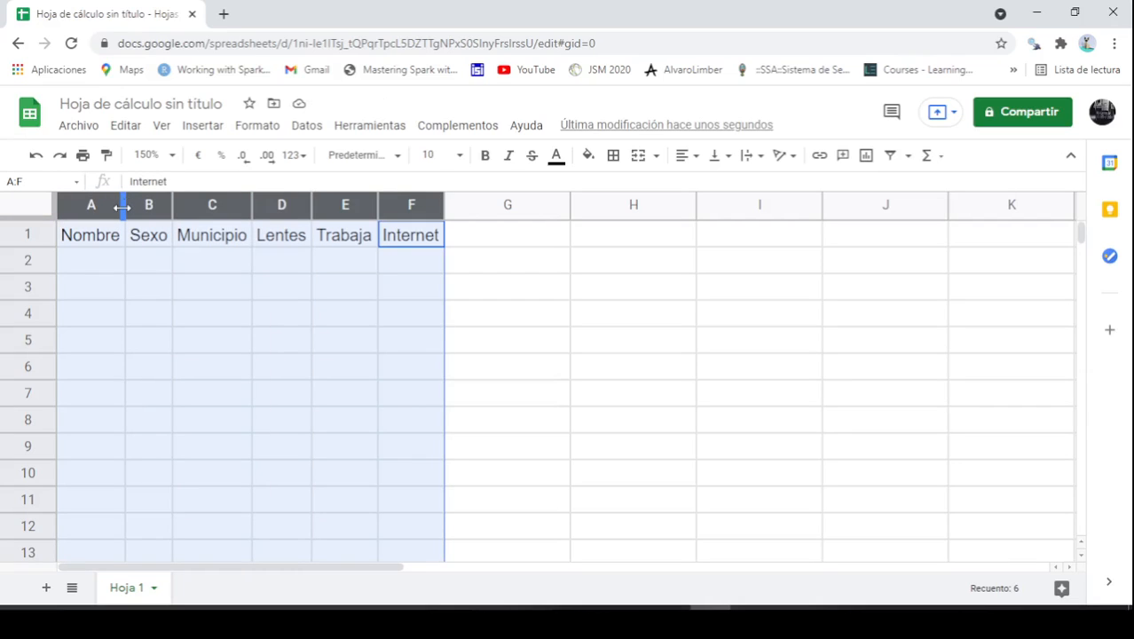
drag(123, 206, 132, 206)
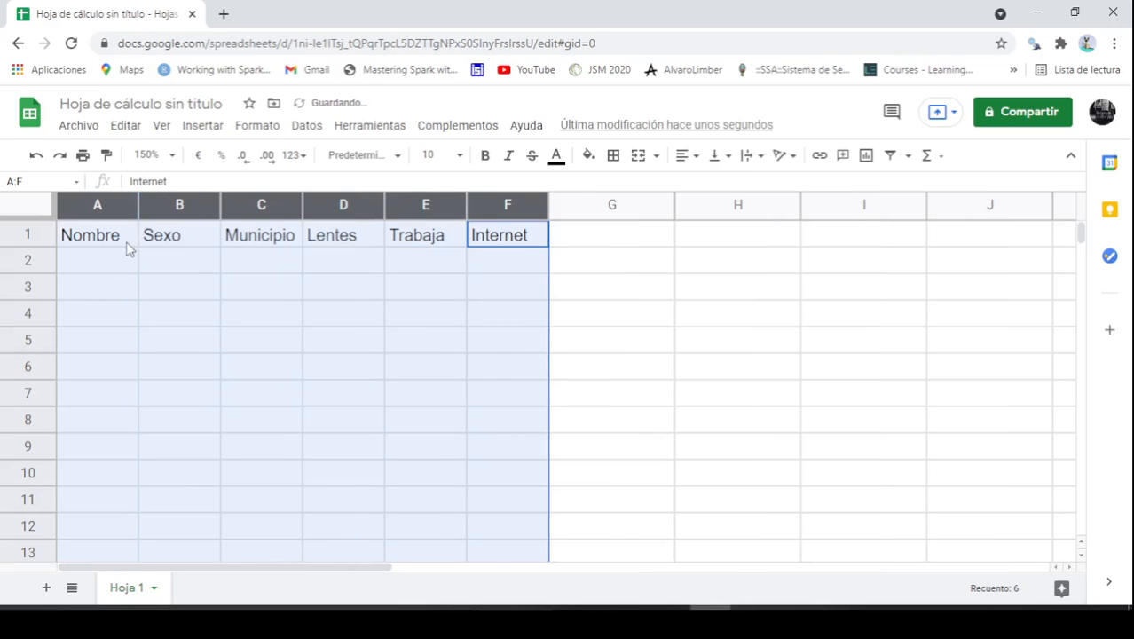
click(618, 257)
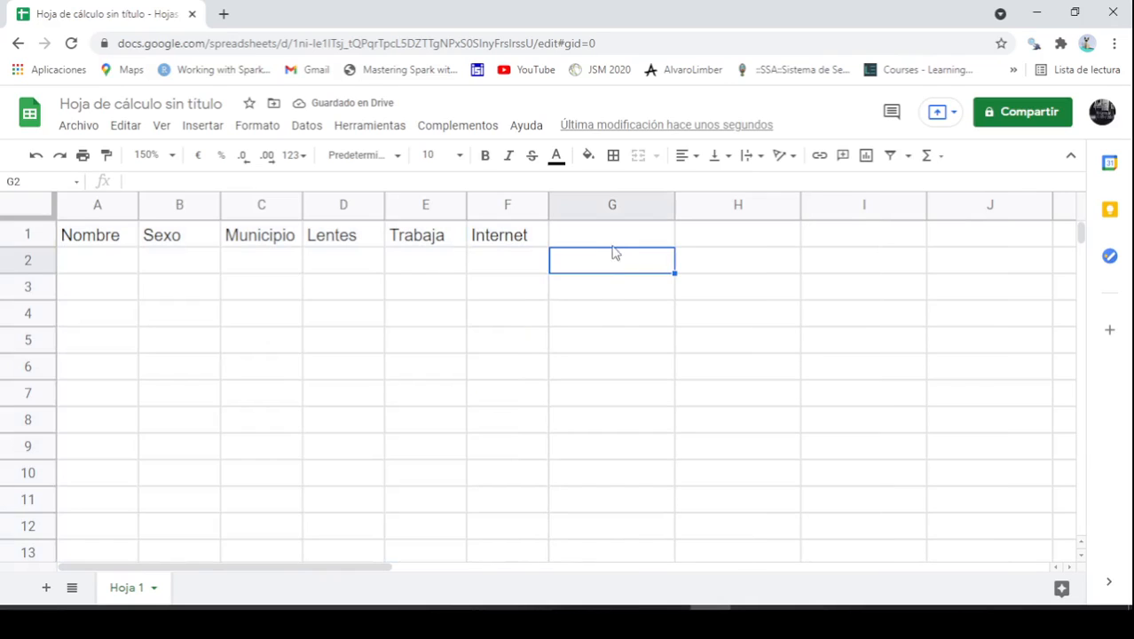
Enter the header "Edad" in cell G1, beside the Internet header
click(609, 235)
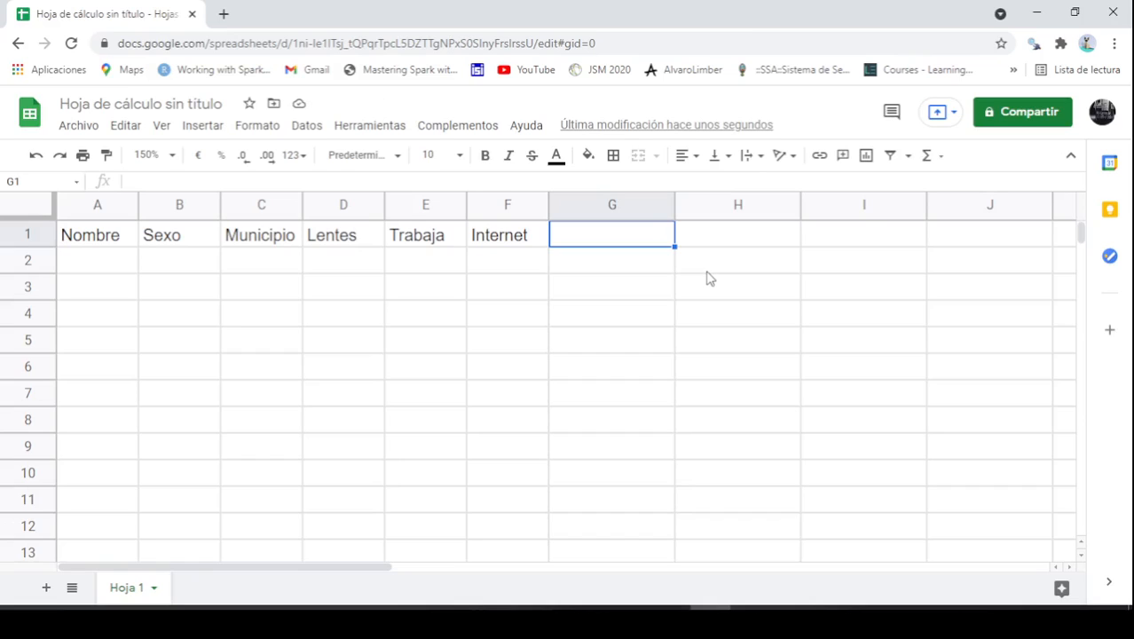
text(Edad)
key(Return)
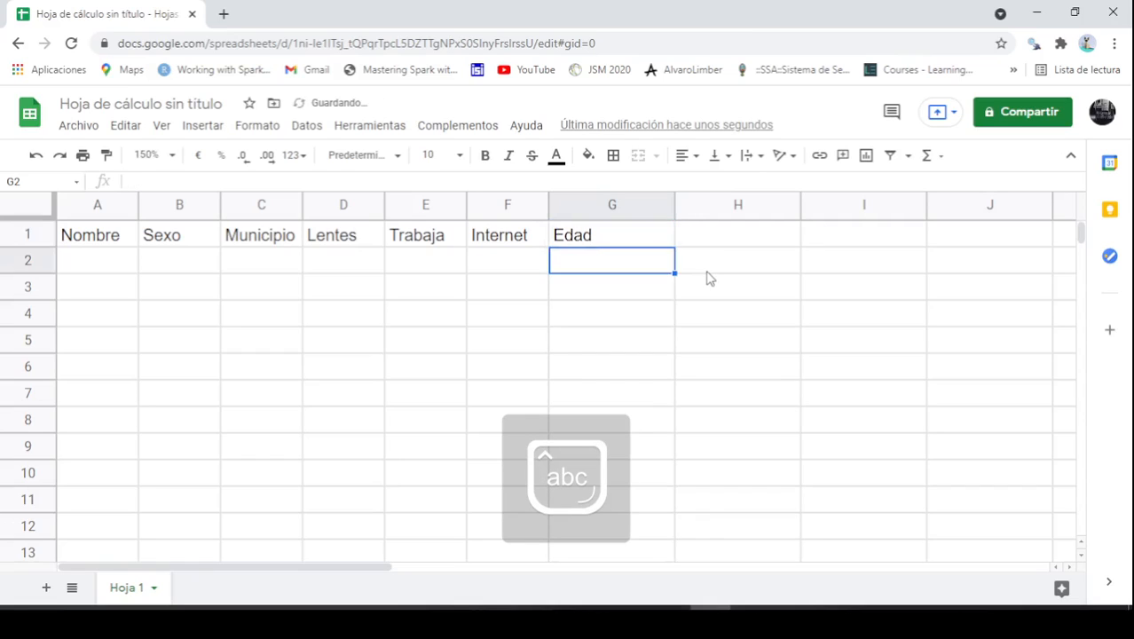
Enter the header "Estatura (cm)" in cell H1, beside the Edad header
key(Up)
key(Right)
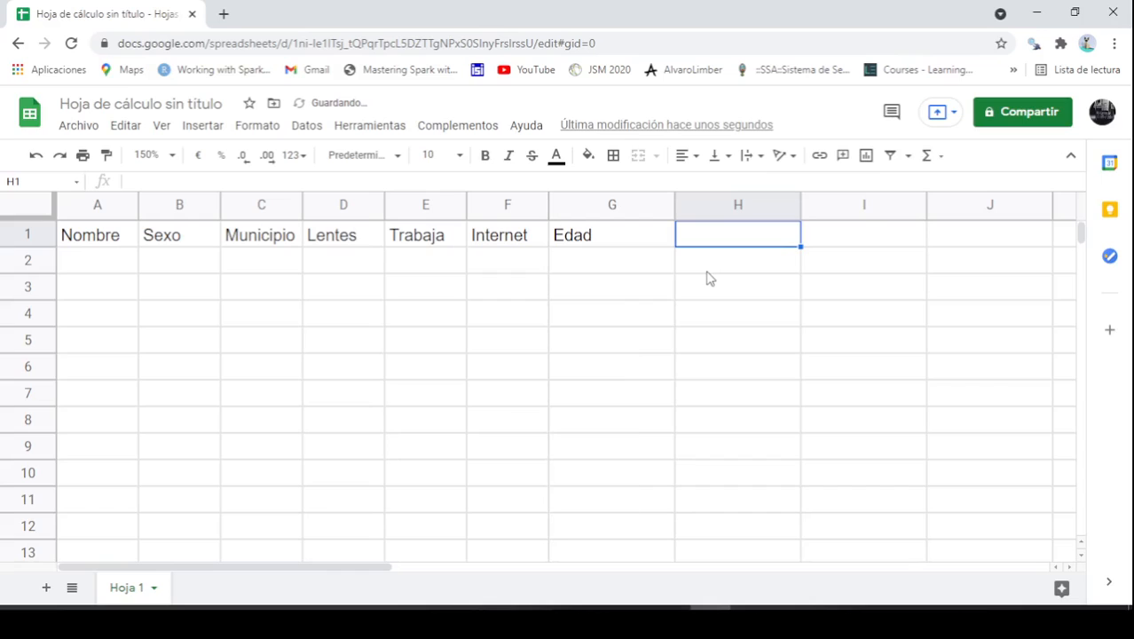
text(Estatura)
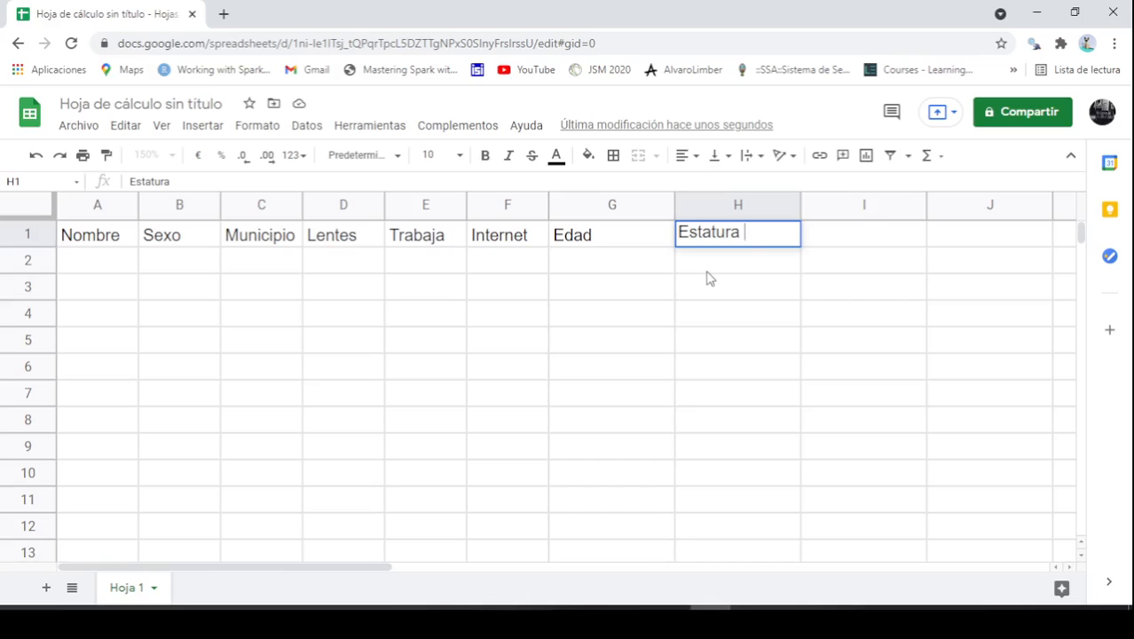
text( cm)
key(BackSpace)
key(BackSpace)
text((cm)
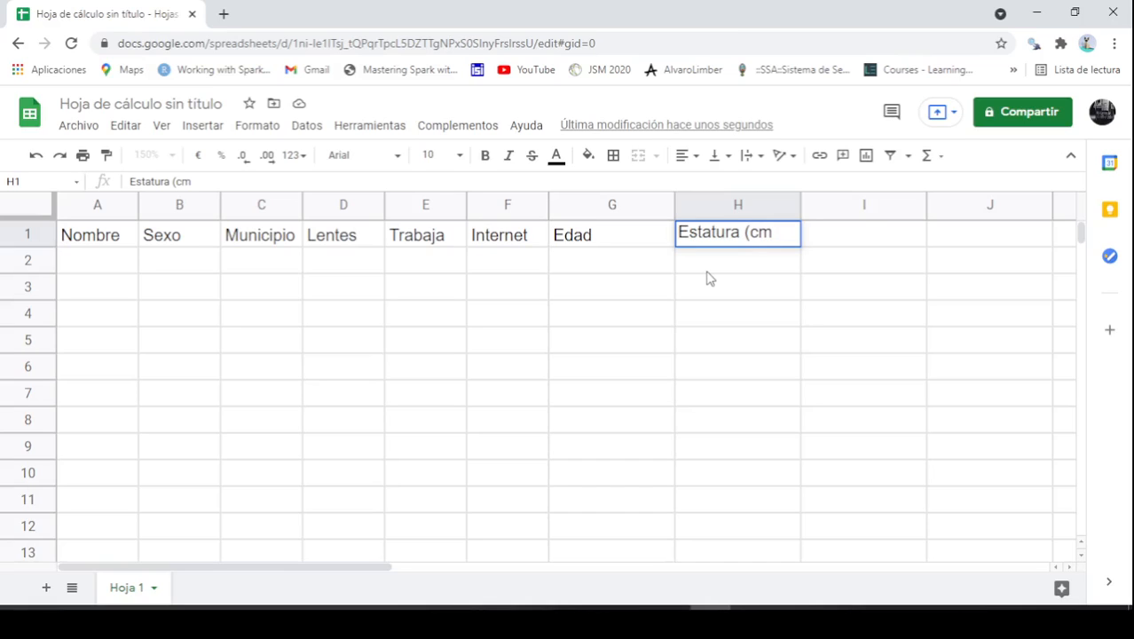
text())
key(Return)
key(Up)
key(Right)
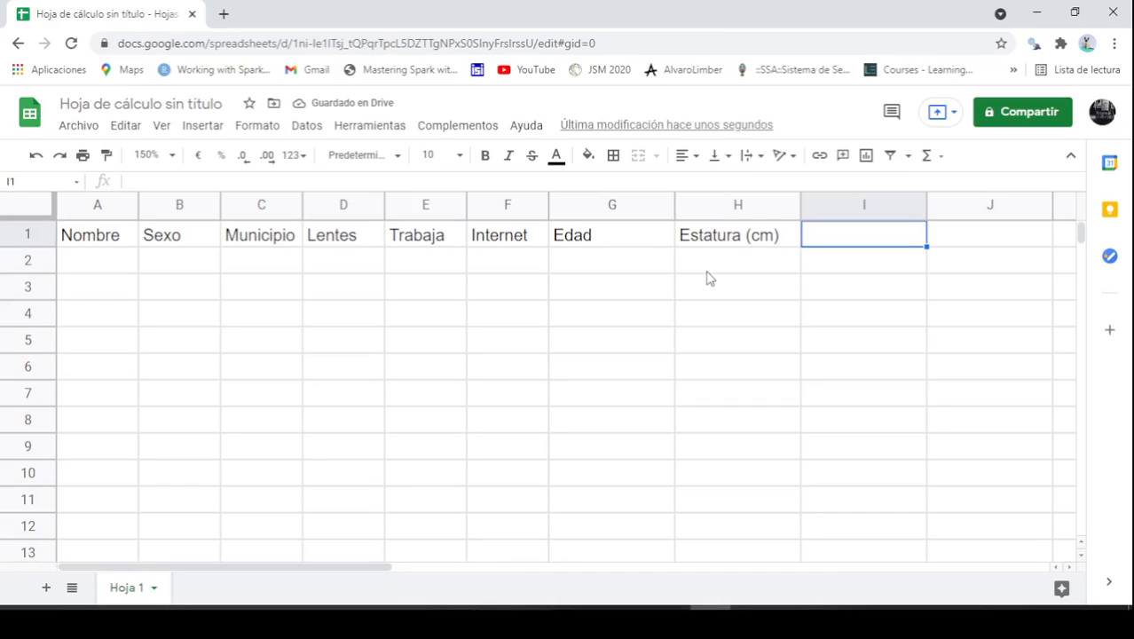
Fit column G to its Edad header and enter the header "Materias" in cell I1
double_click(673, 206)
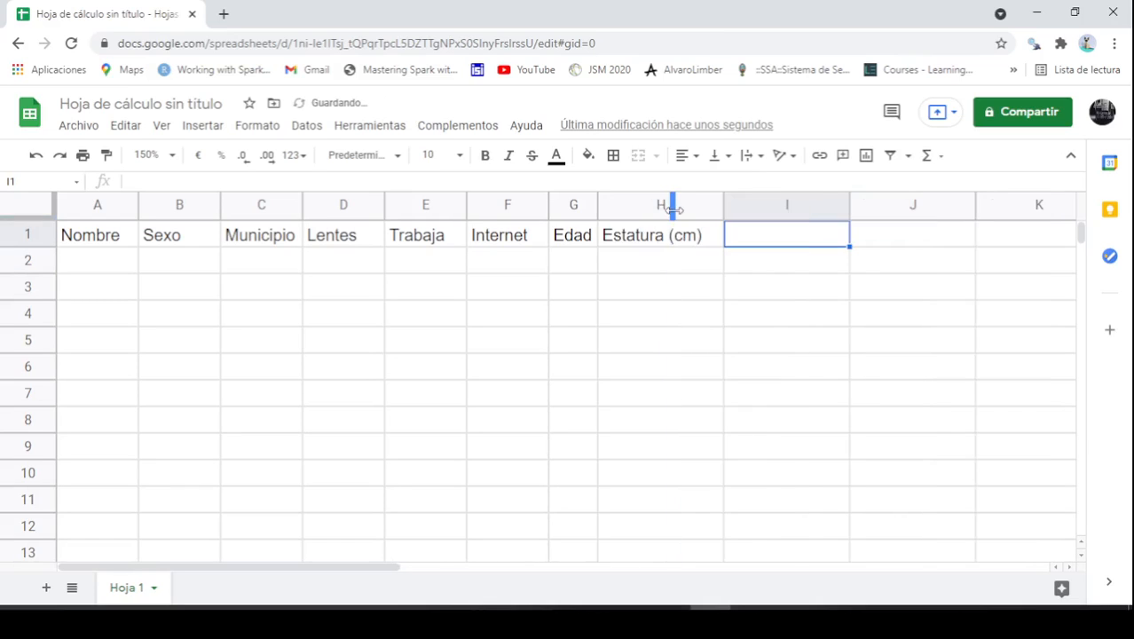
click(786, 260)
click(788, 240)
text(Materias)
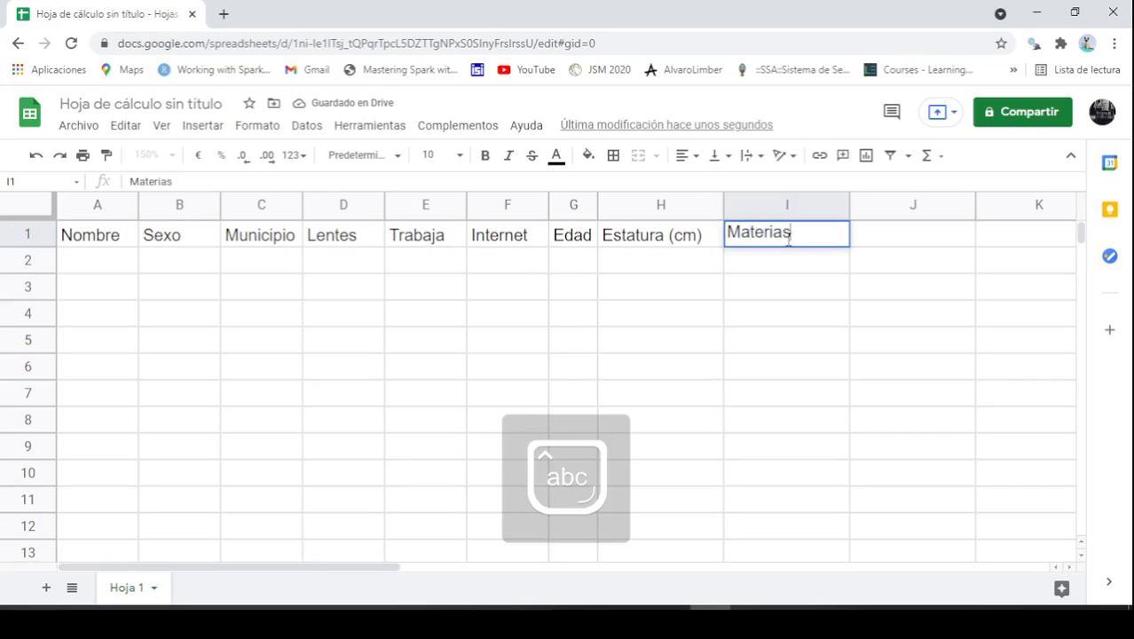
key(Return)
key(Right)
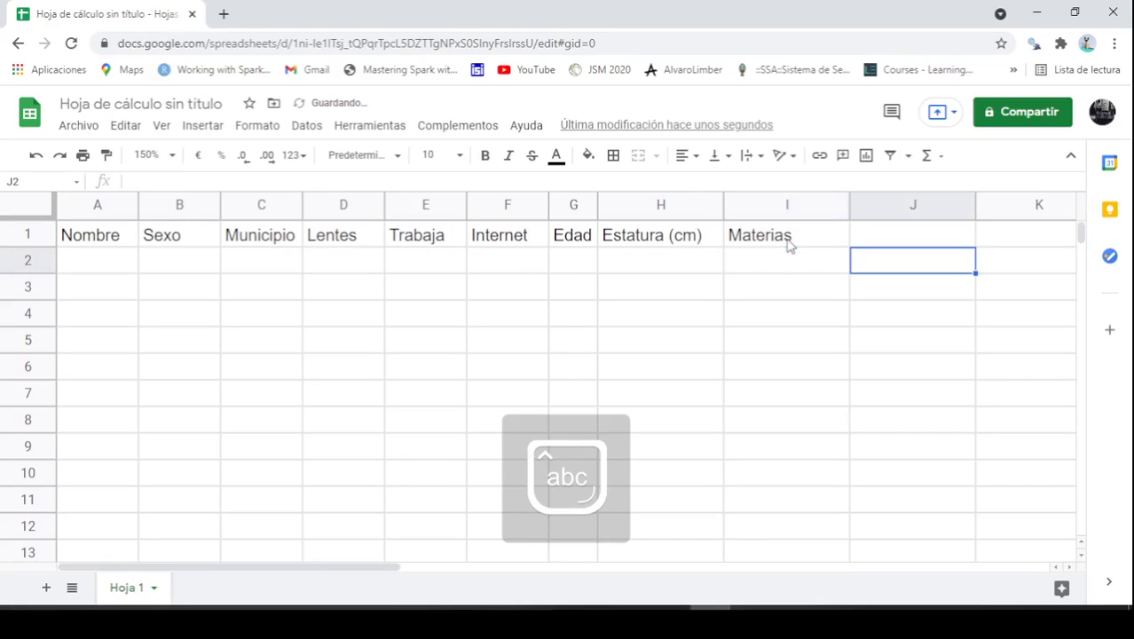
Fit column I to its Materias header and enter the header "Tiempo(min)" in cell J1
click(848, 206)
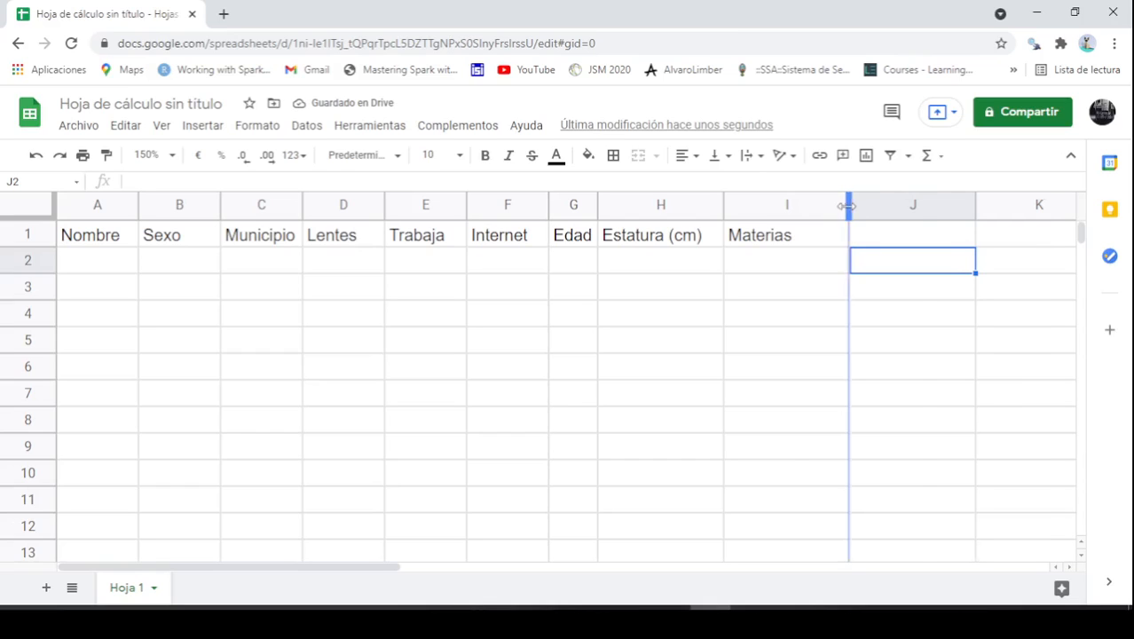
double_click(848, 205)
click(850, 233)
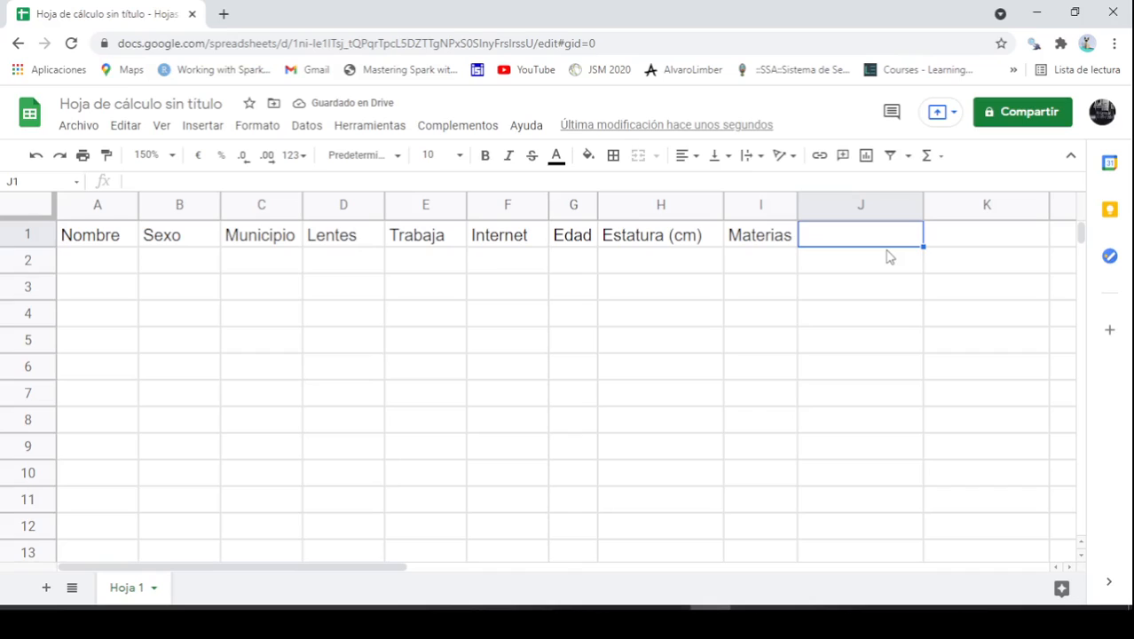
text(Tiempo)
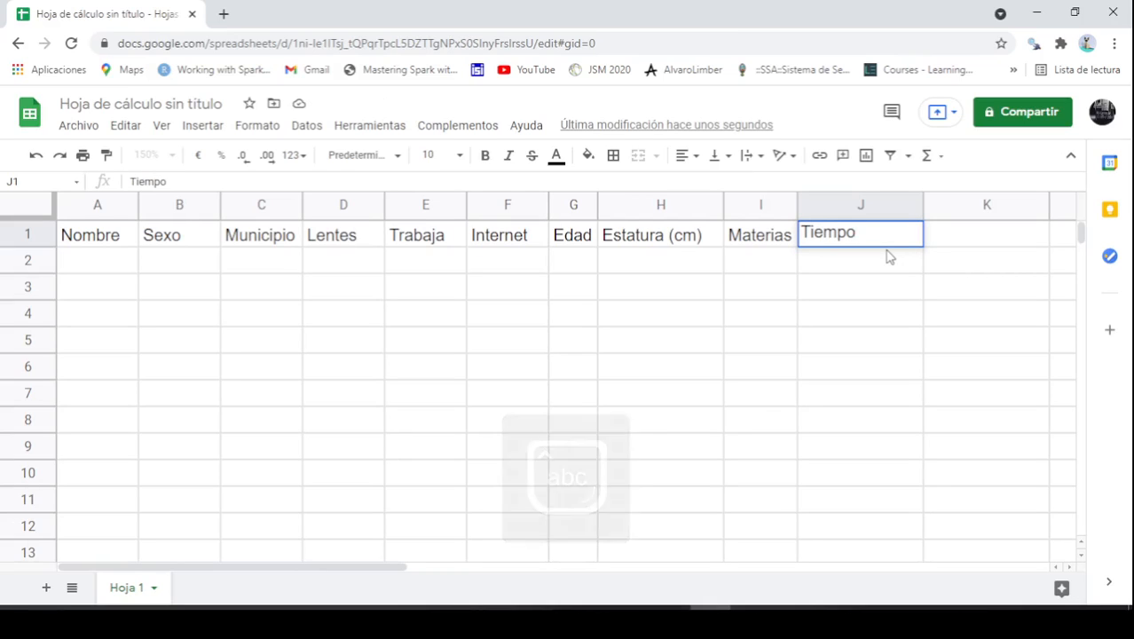
text((min))
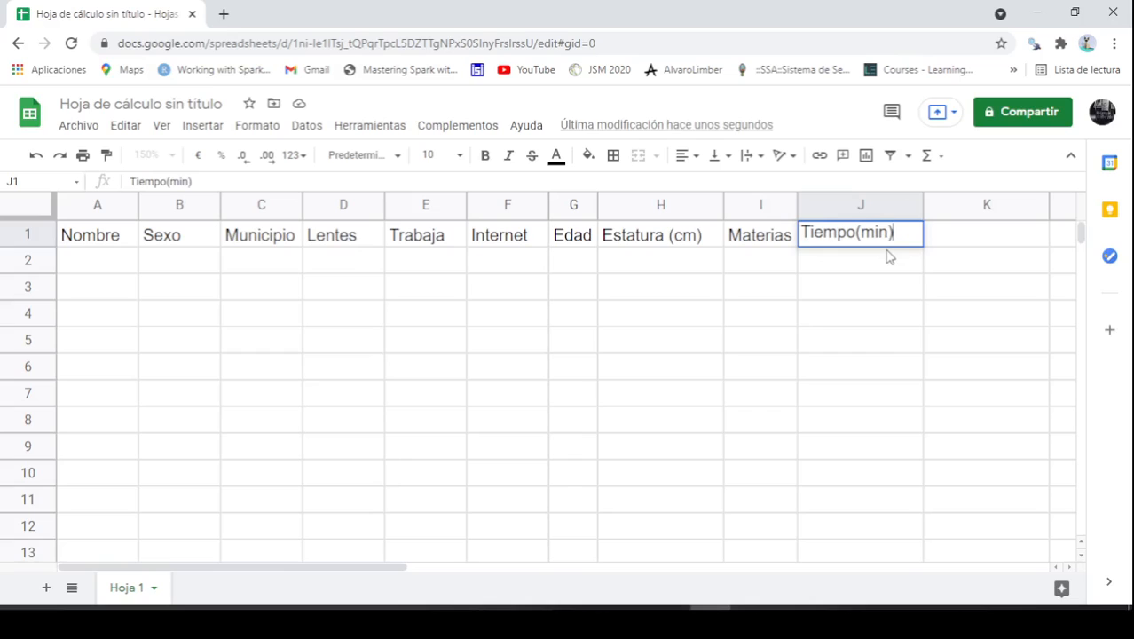
key(Return)
key(Up)
key(Right)
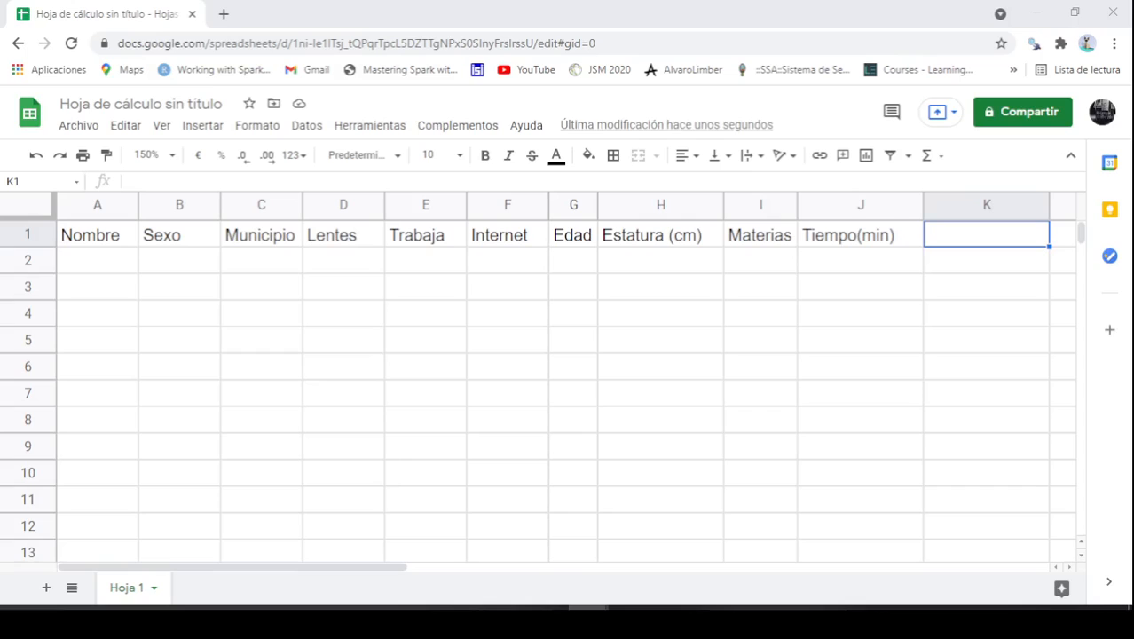
Enter the header "Pasajes Total" in cell K1, beside the Tiempo(min) header
key(Caps_Lock)
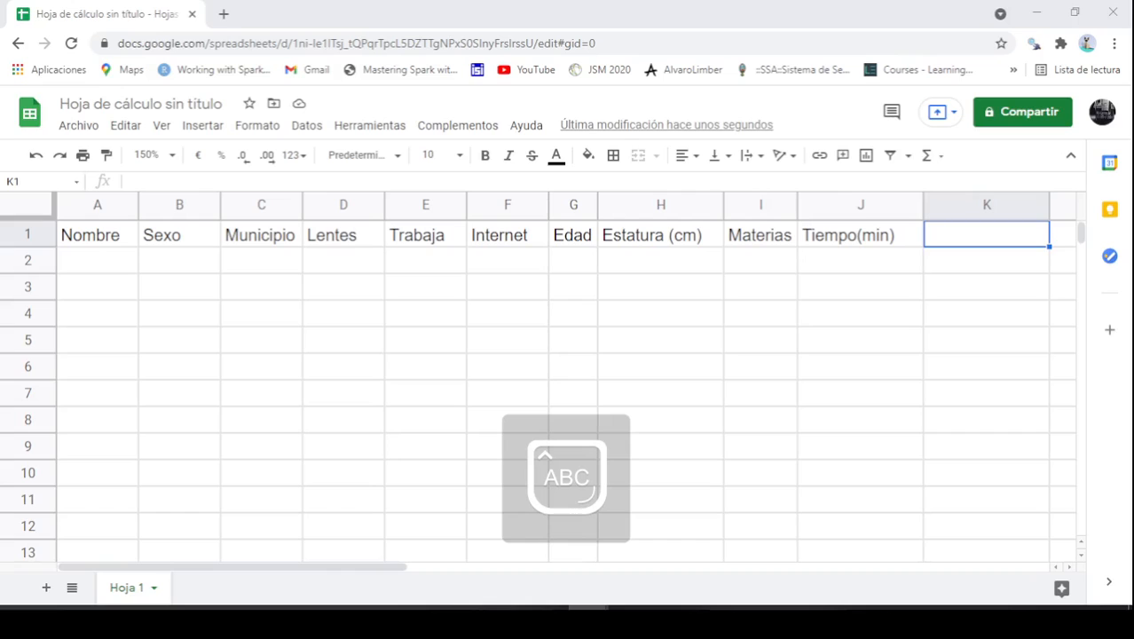
click(899, 269)
click(974, 238)
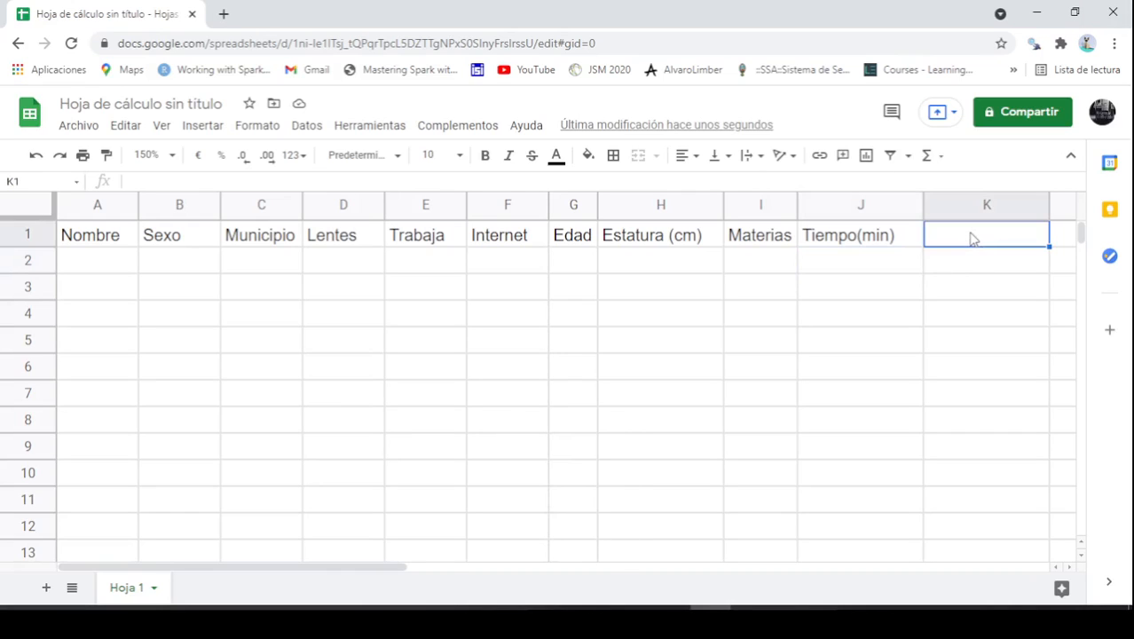
text(P)
key(Caps_Lock)
text(asajes)
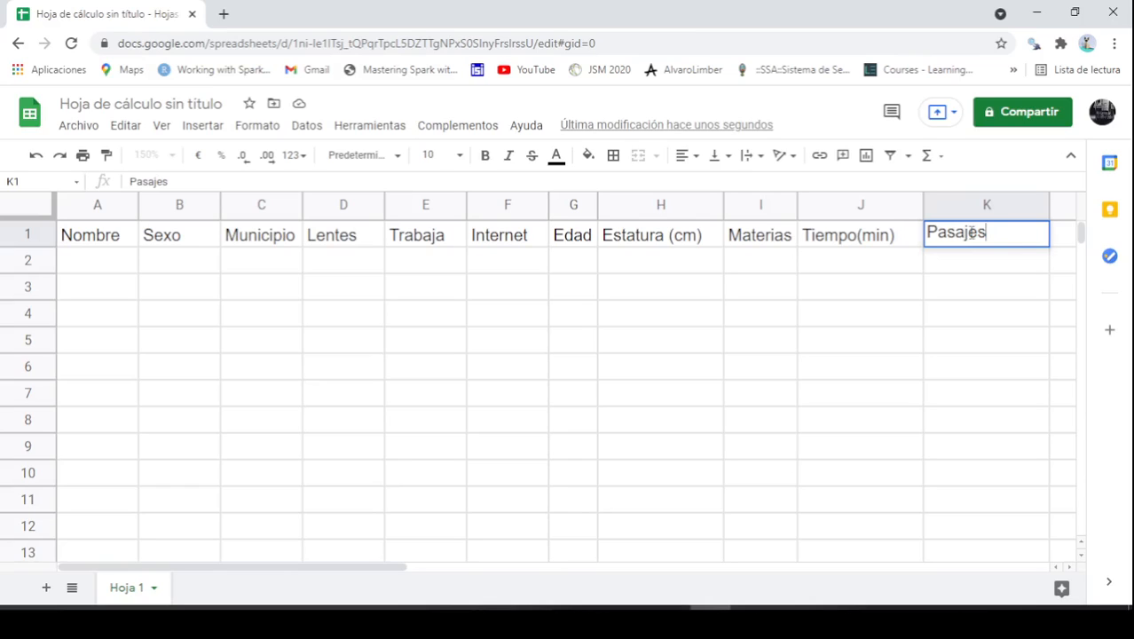
key(Caps_Lock)
text(T)
key(Caps_Lock)
text(otal)
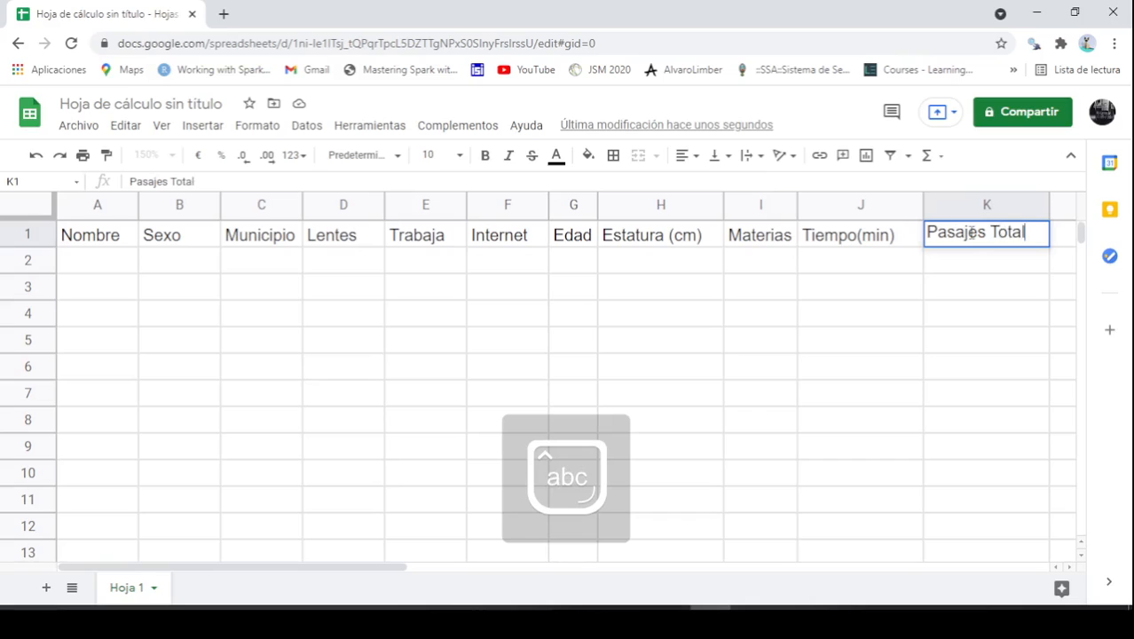
key(Return)
Replace the header in cell K1 with "Pasajes U"
click(974, 238)
key(Caps_Lock)
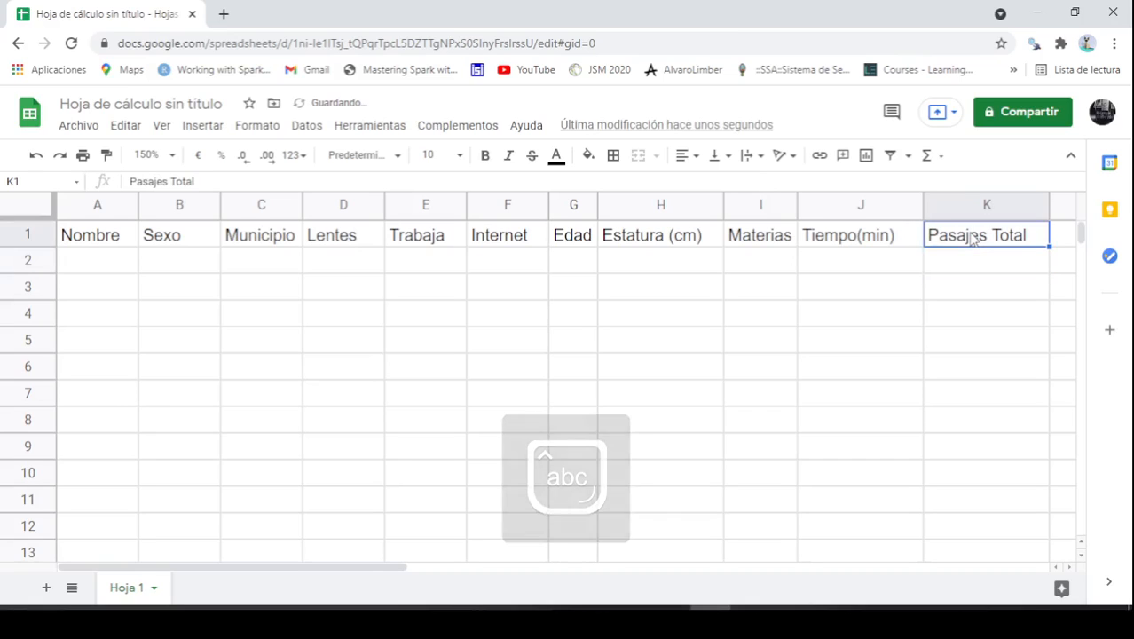
text(P)
key(Caps_Lock)
text(asajes)
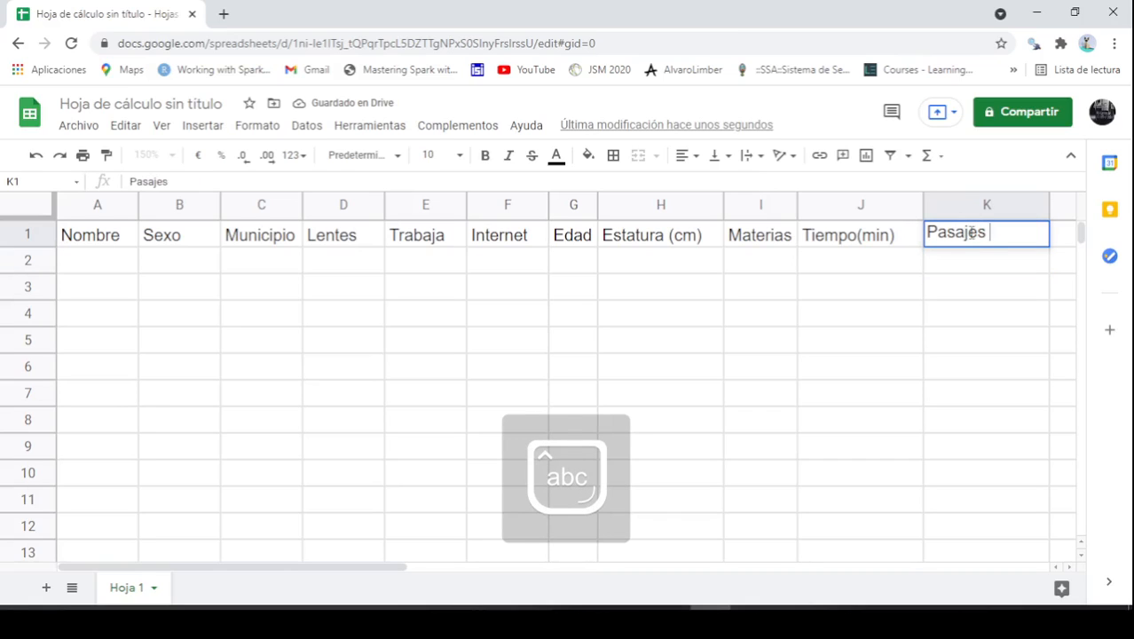
key(Caps_Lock)
text(U)
key(Return)
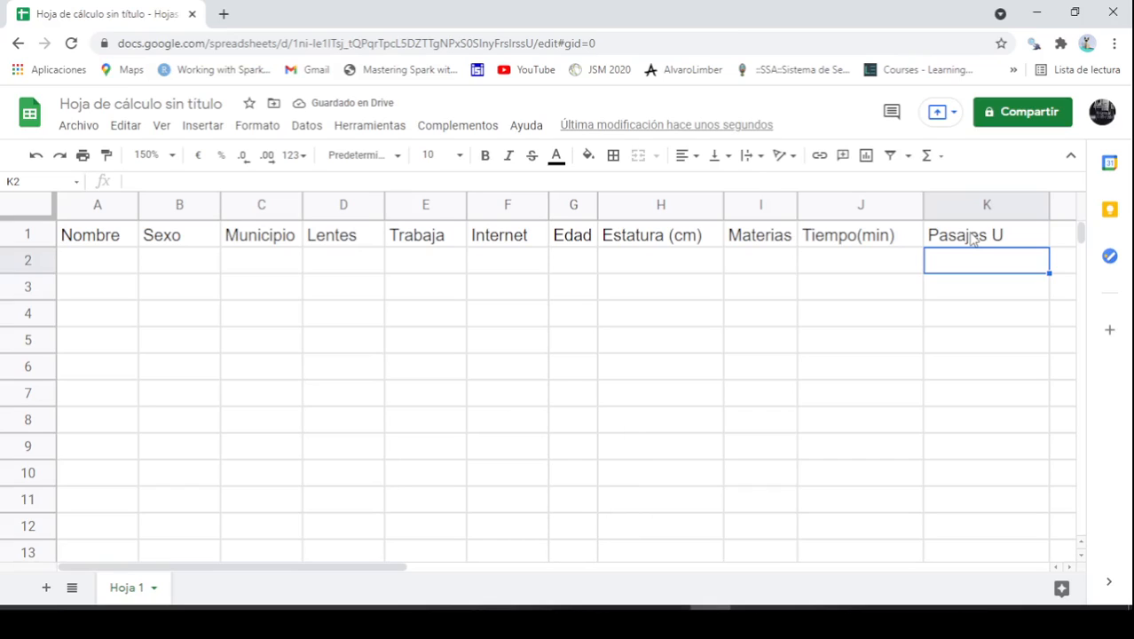
Narrow columns J, H and K to fit their Tiempo(min), Estatura (cm) and Pasajes U headers
click(921, 208)
mouse_move(921, 211)
mouse_down()
mouse_move(861, 210)
mouse_move(899, 211)
mouse_up()
drag(726, 216, 708, 215)
drag(1008, 208, 969, 209)
Enter the header "Hermanos/as" in cell L1 and narrow column L to fit it
click(995, 238)
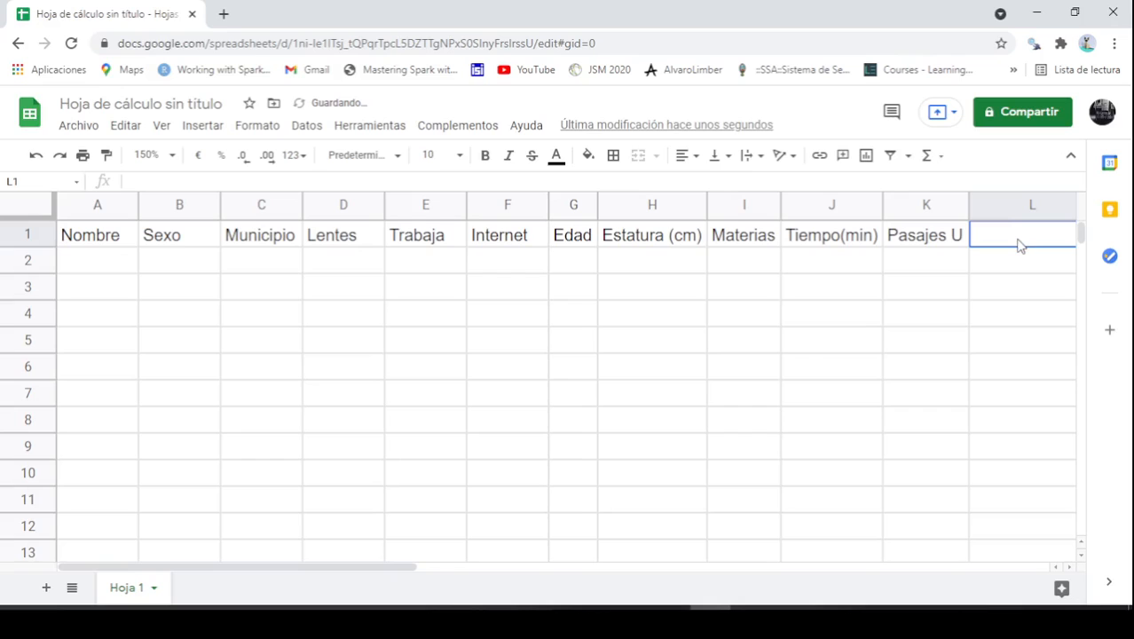
text(Heremano)
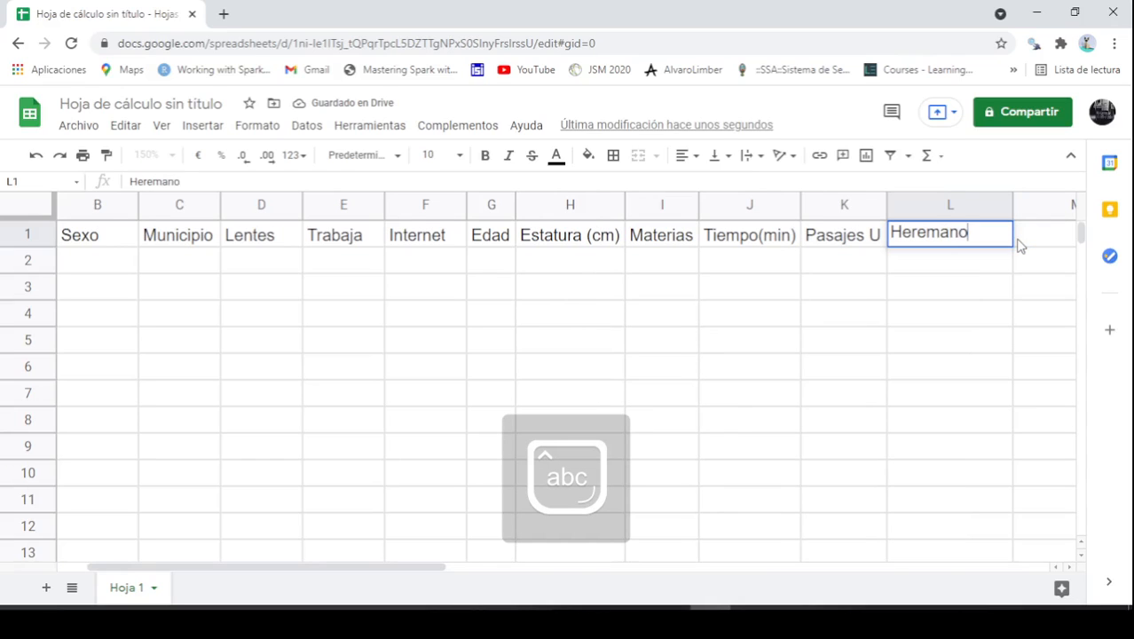
key(BackSpace)
key(BackSpace)
key(BackSpace)
key(BackSpace)
key(BackSpace)
text(m)
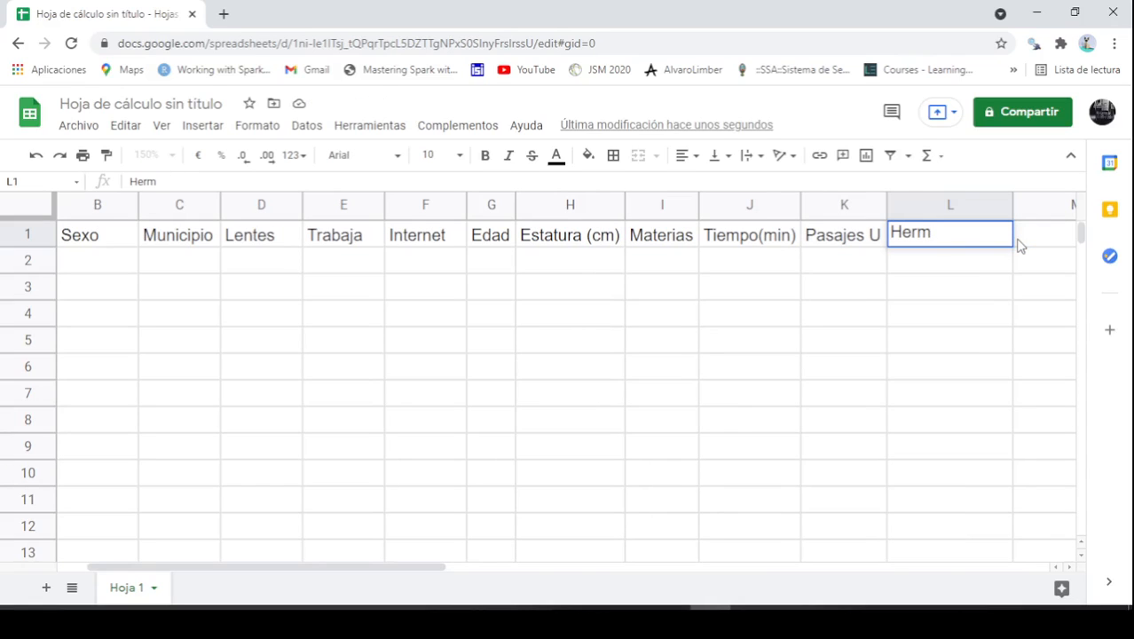
text(anos/as)
key(Return)
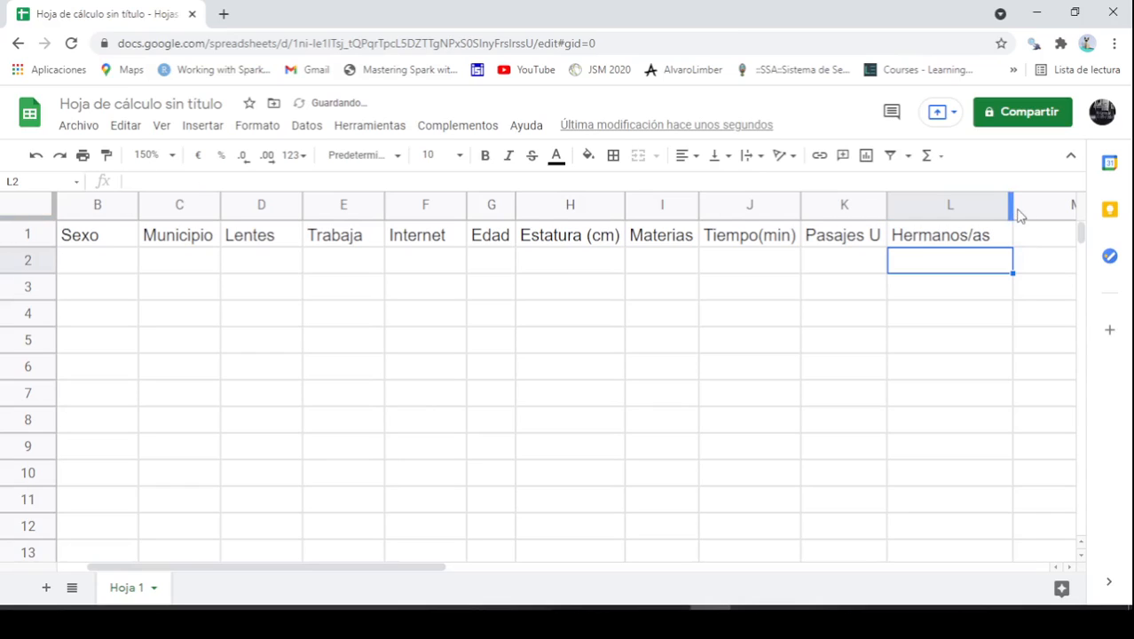
drag(1012, 199, 996, 199)
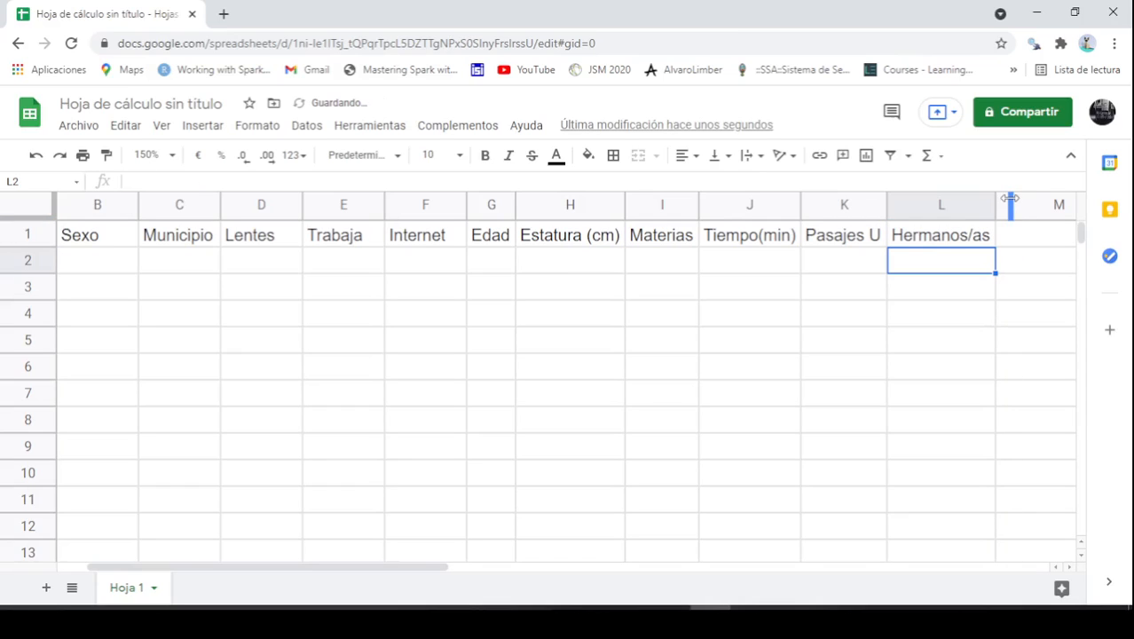
Set the sheet zoom to 125% so the whole header row fits in view
click(815, 345)
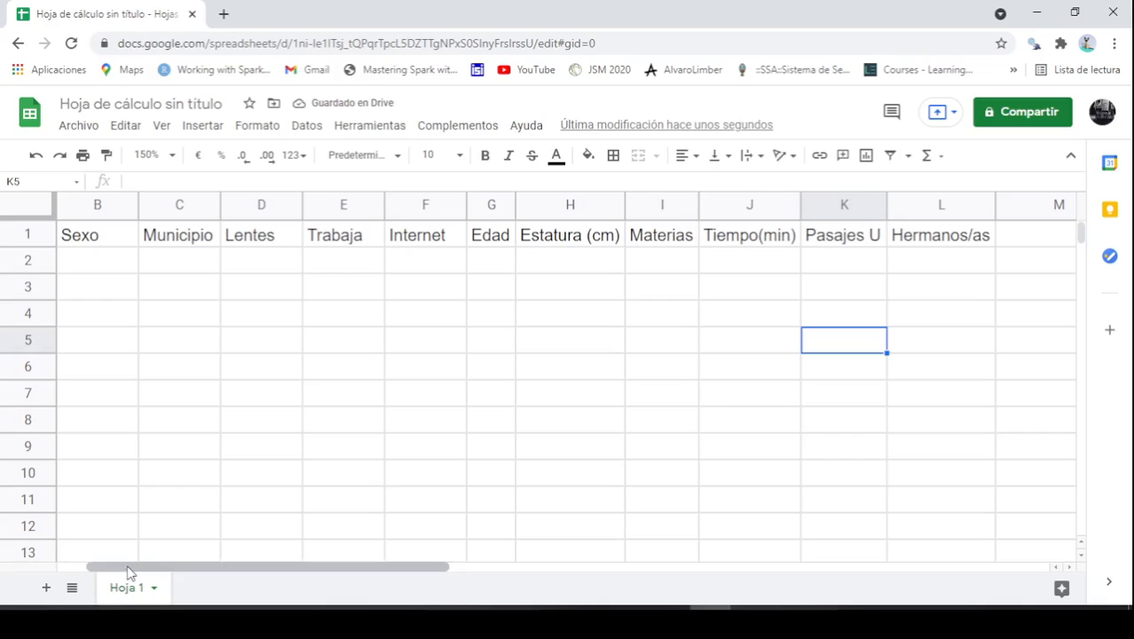
drag(127, 568, 96, 568)
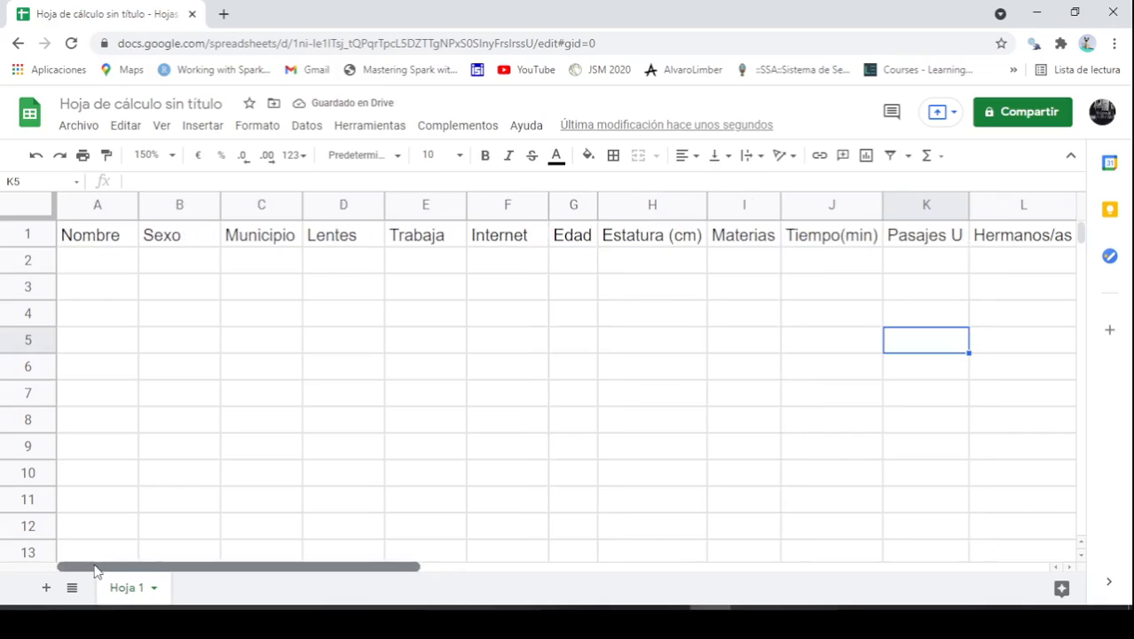
click(172, 155)
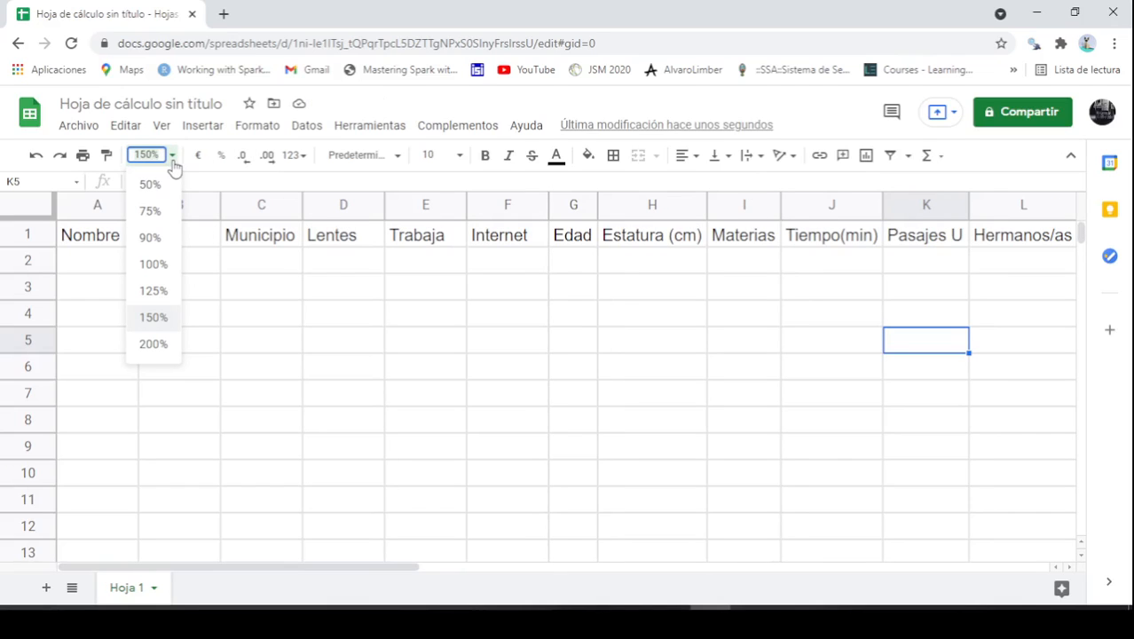
click(155, 291)
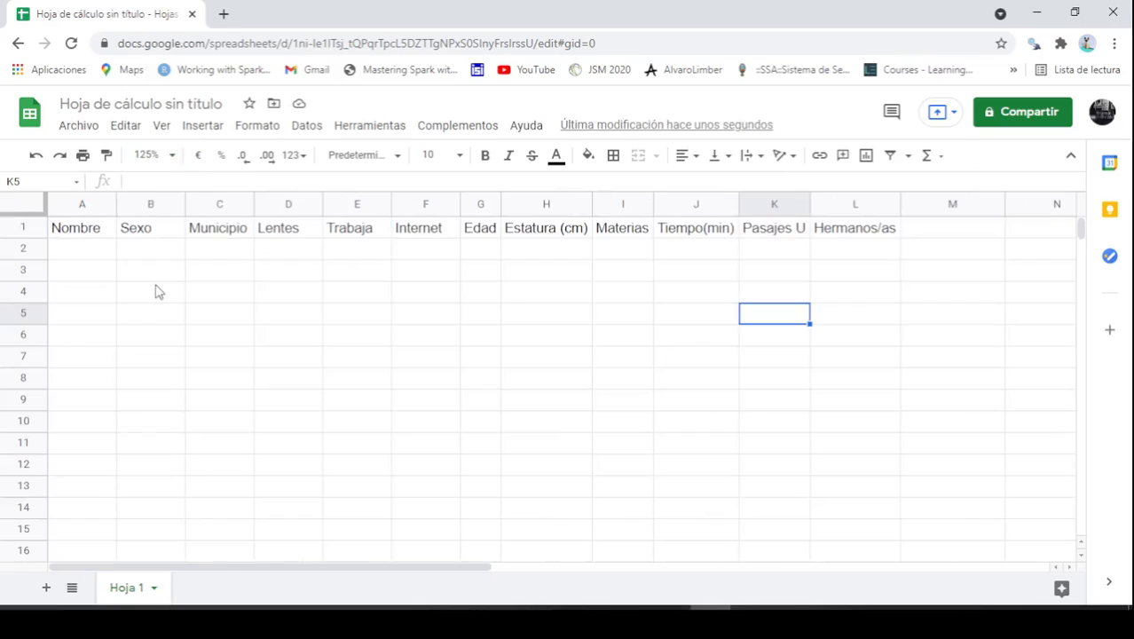
Narrow columns D, E and F to fit their Lentes, Trabaja and Internet headers
click(93, 234)
click(147, 241)
click(203, 240)
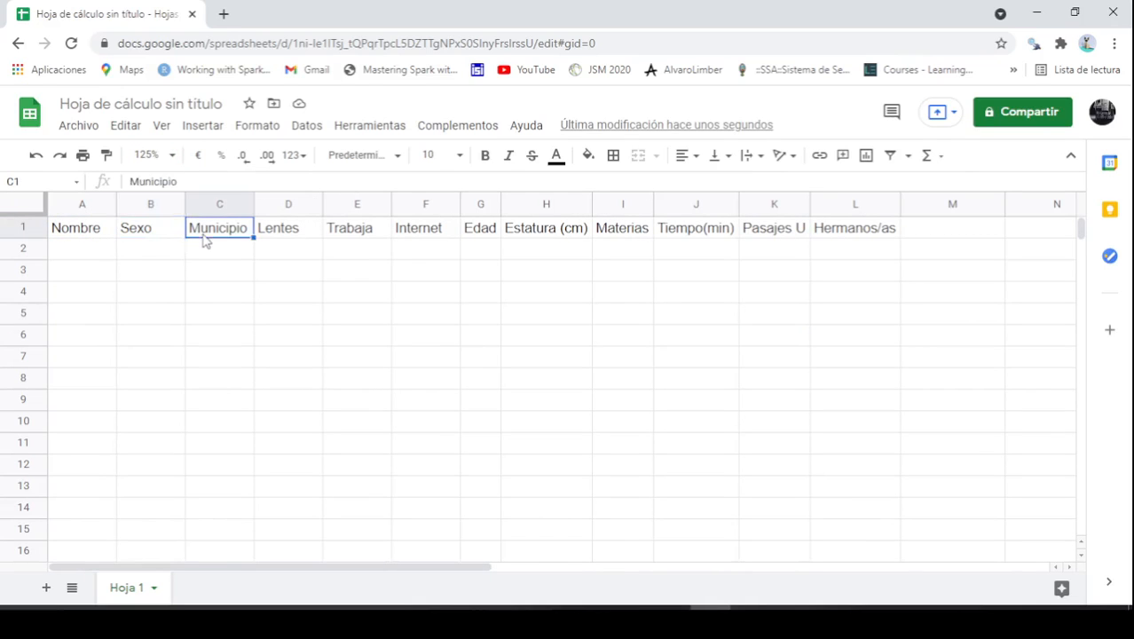
click(302, 235)
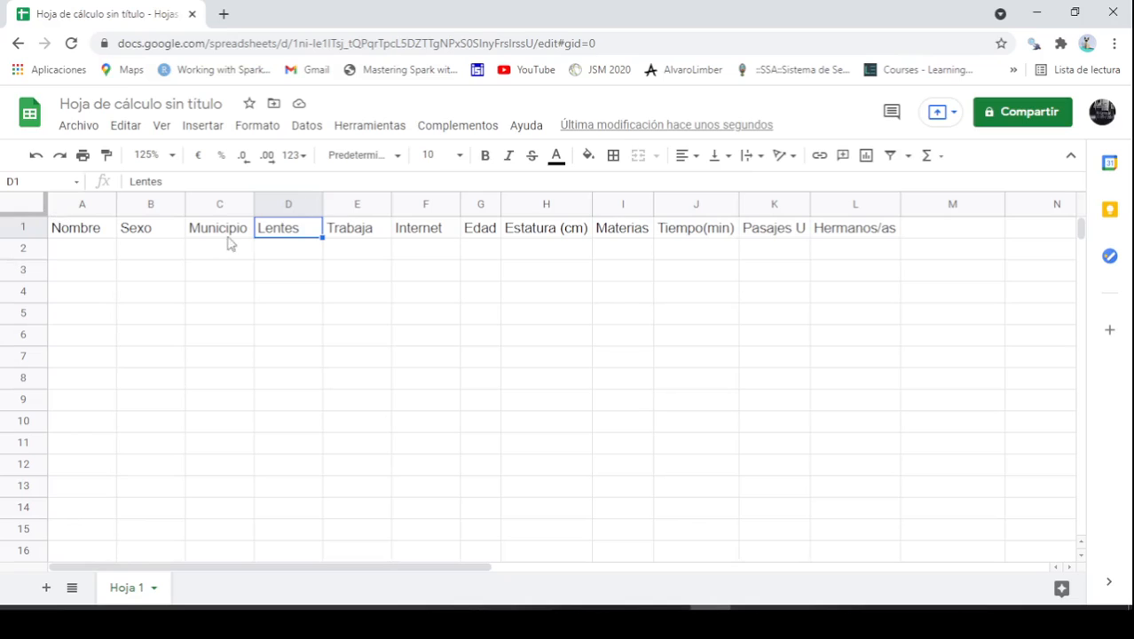
drag(323, 206, 303, 206)
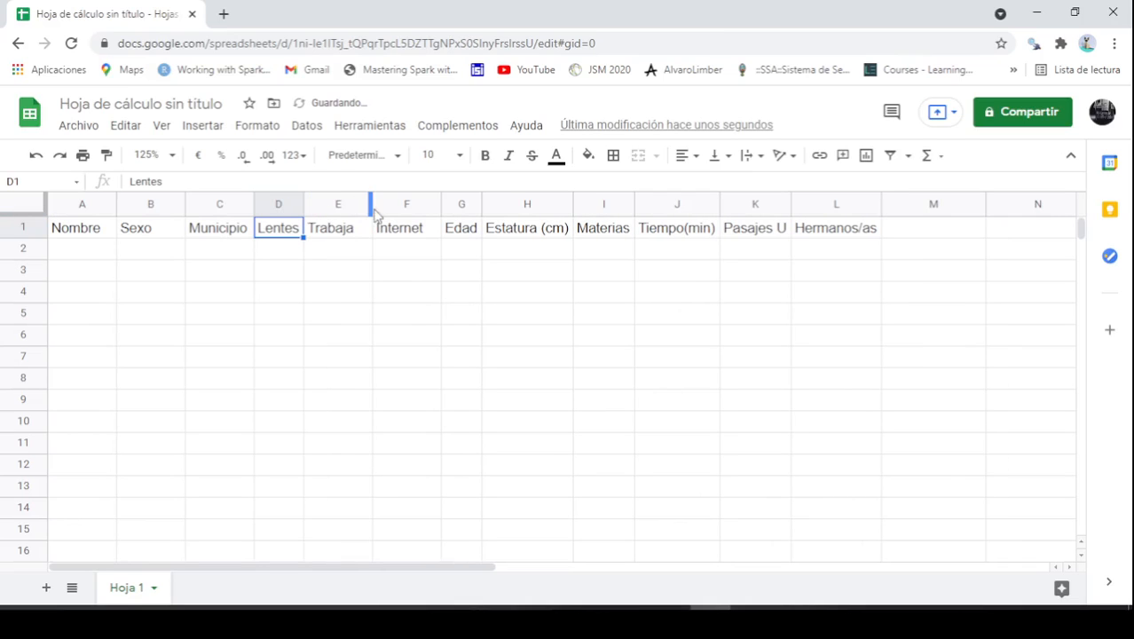
drag(373, 212, 359, 211)
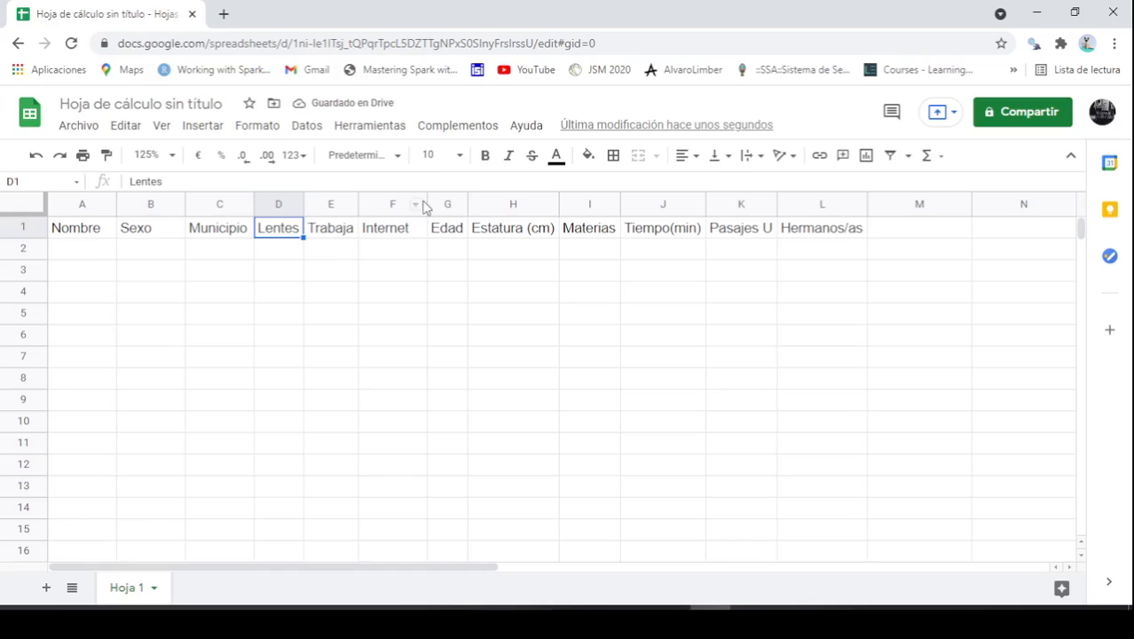
drag(425, 206, 412, 209)
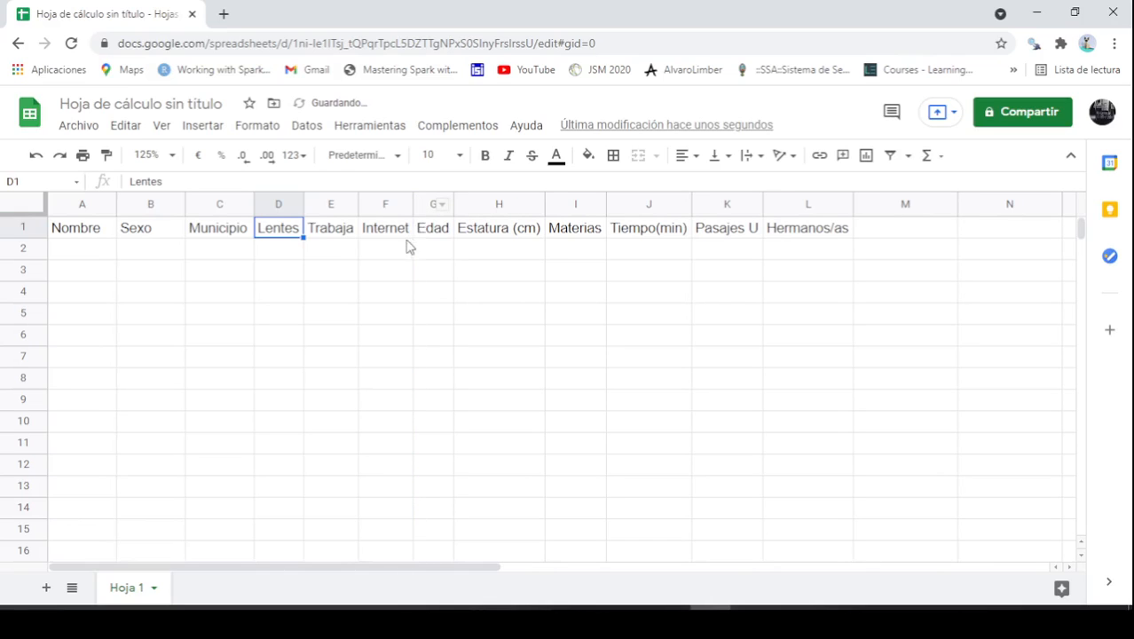
click(450, 234)
click(519, 234)
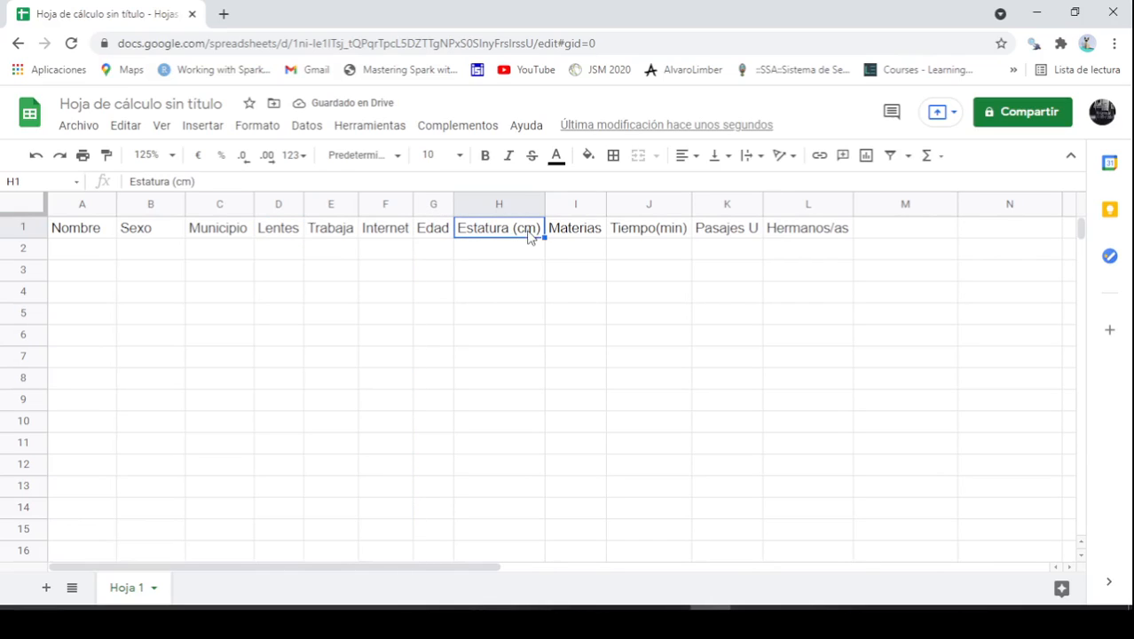
click(587, 242)
click(661, 242)
click(730, 235)
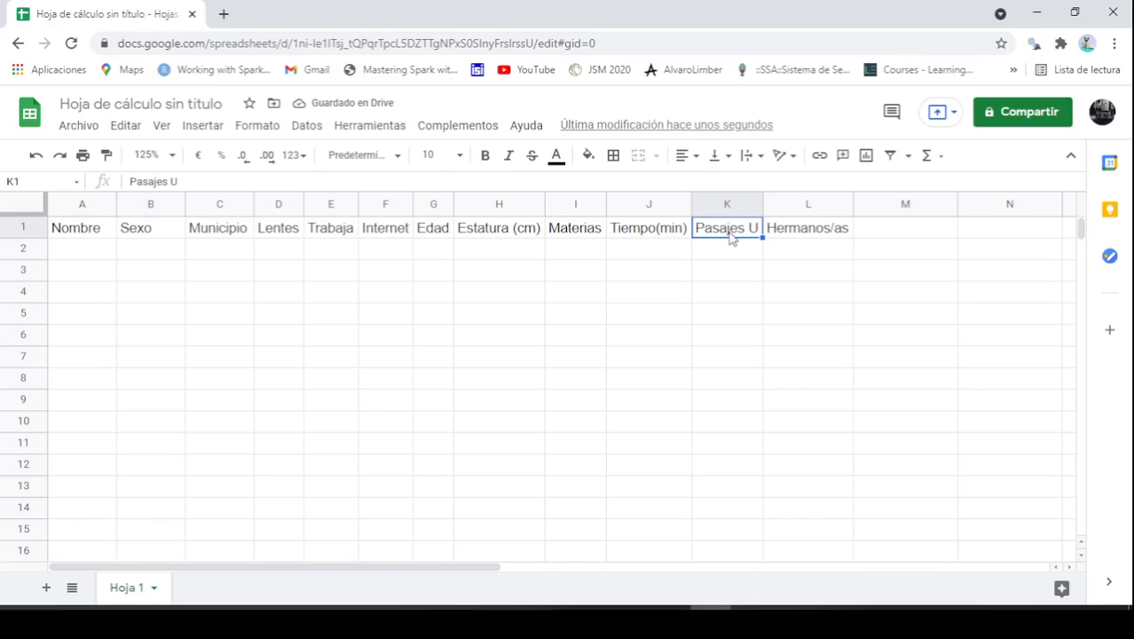
click(797, 236)
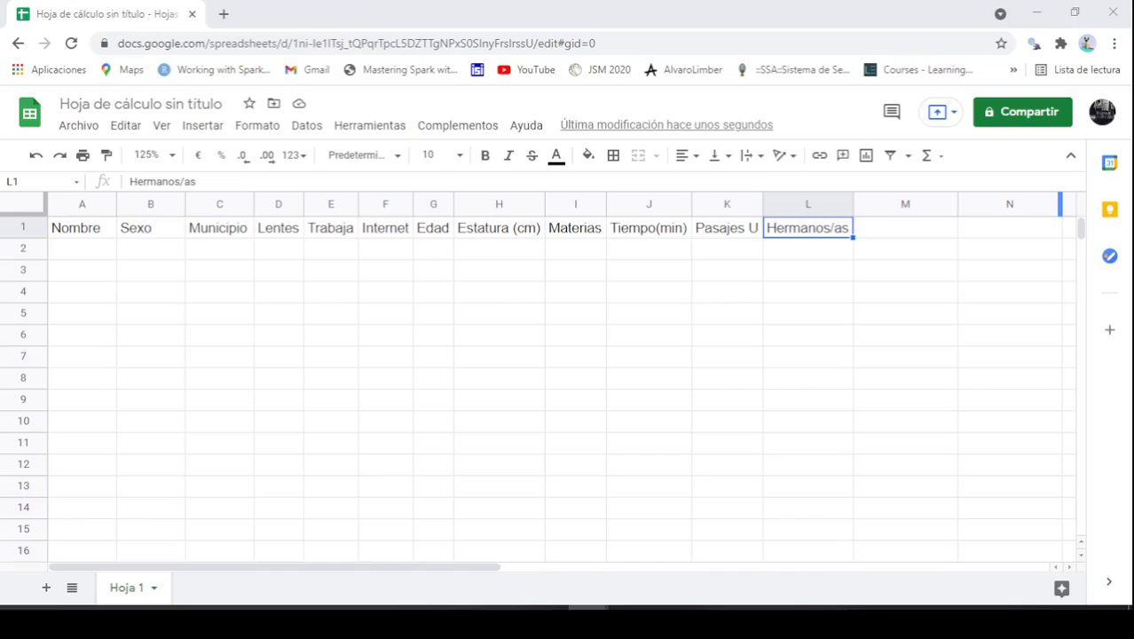
Rename the sheet Hoja 1 as "Datos"
right_click(121, 590)
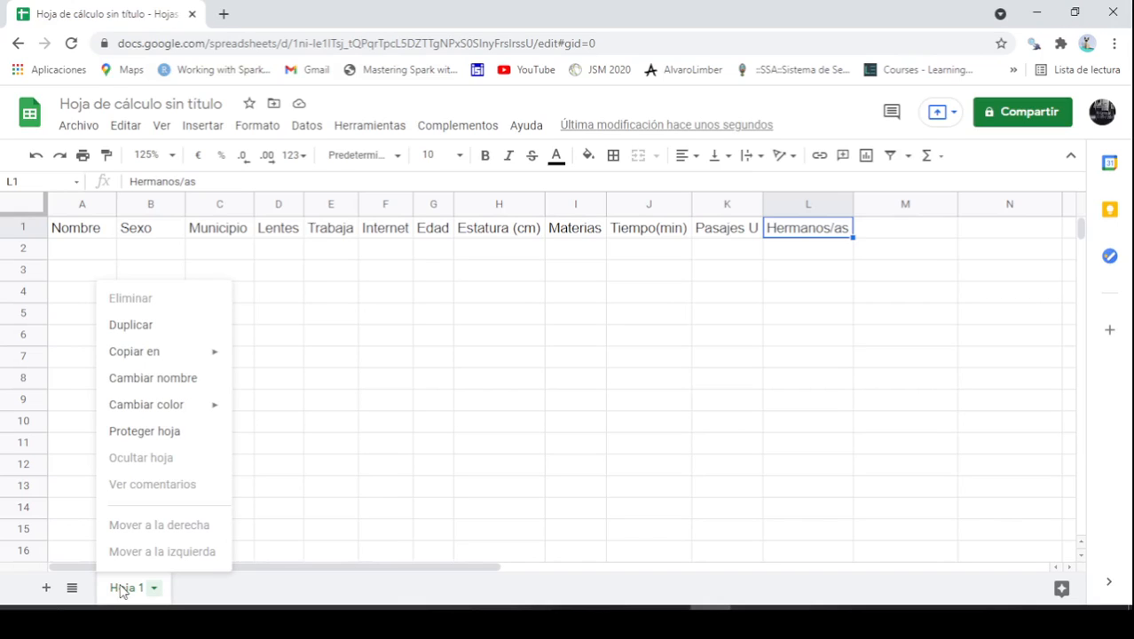
click(173, 380)
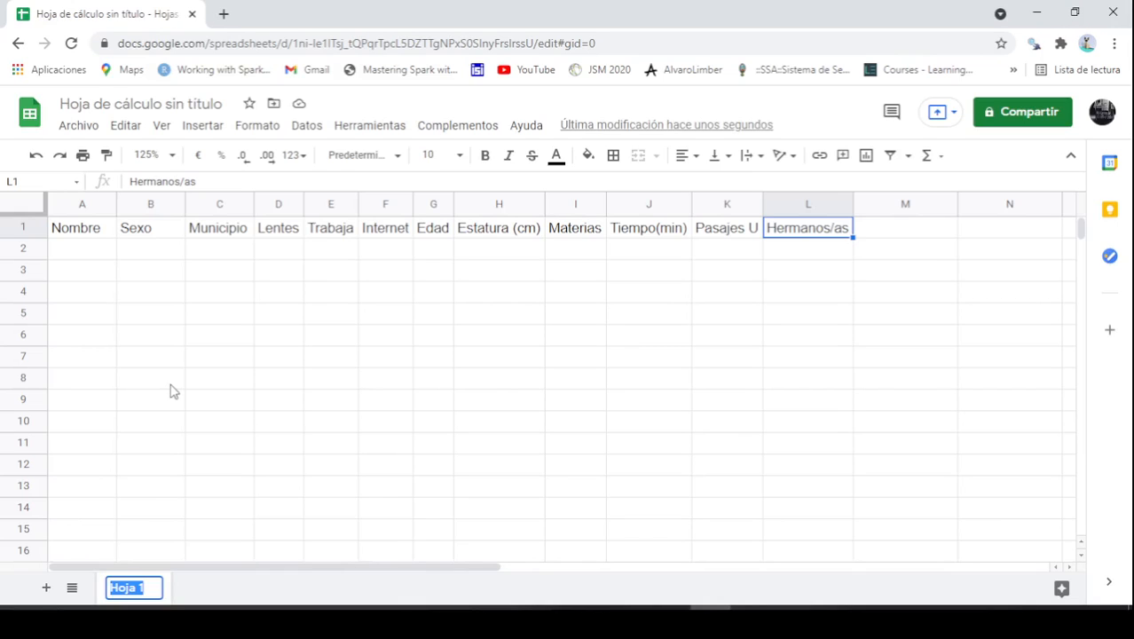
text(Datos)
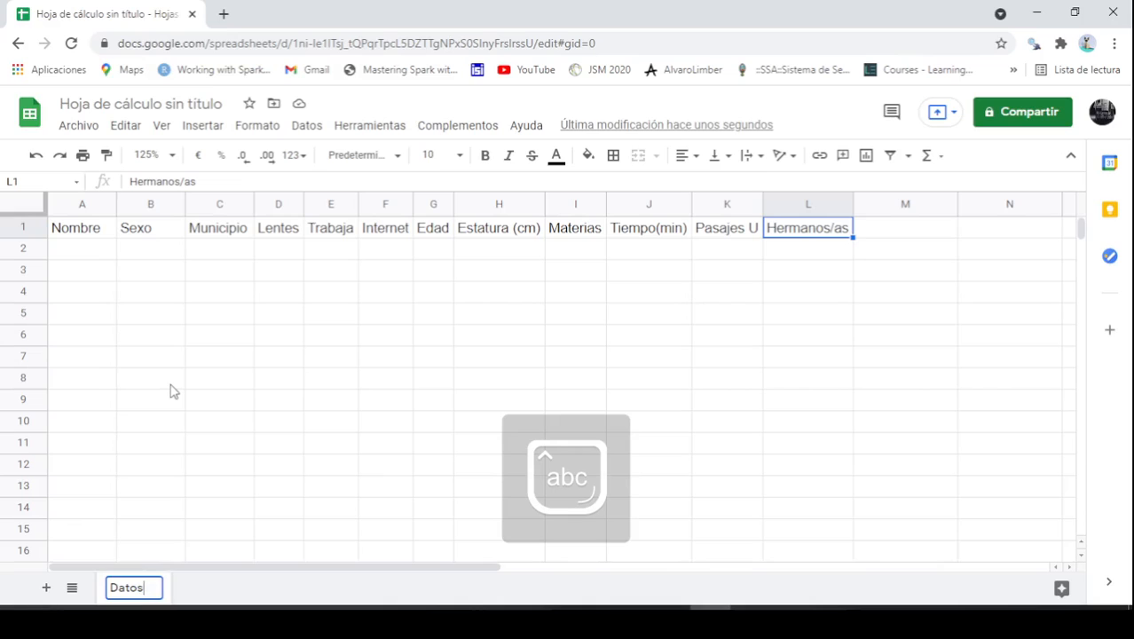
key(Return)
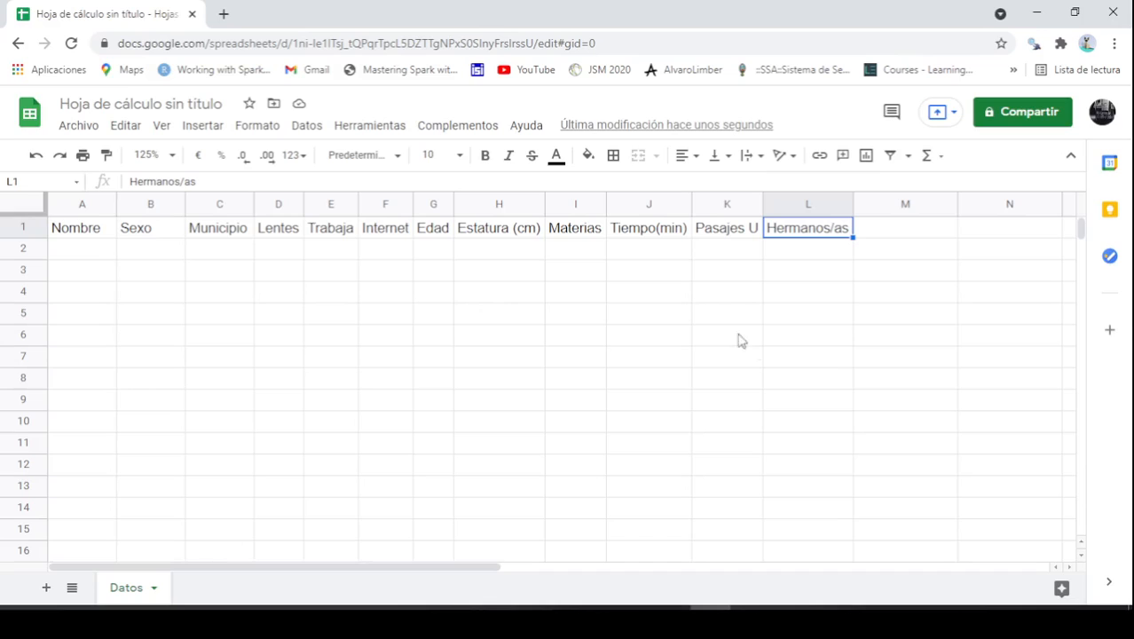
click(580, 232)
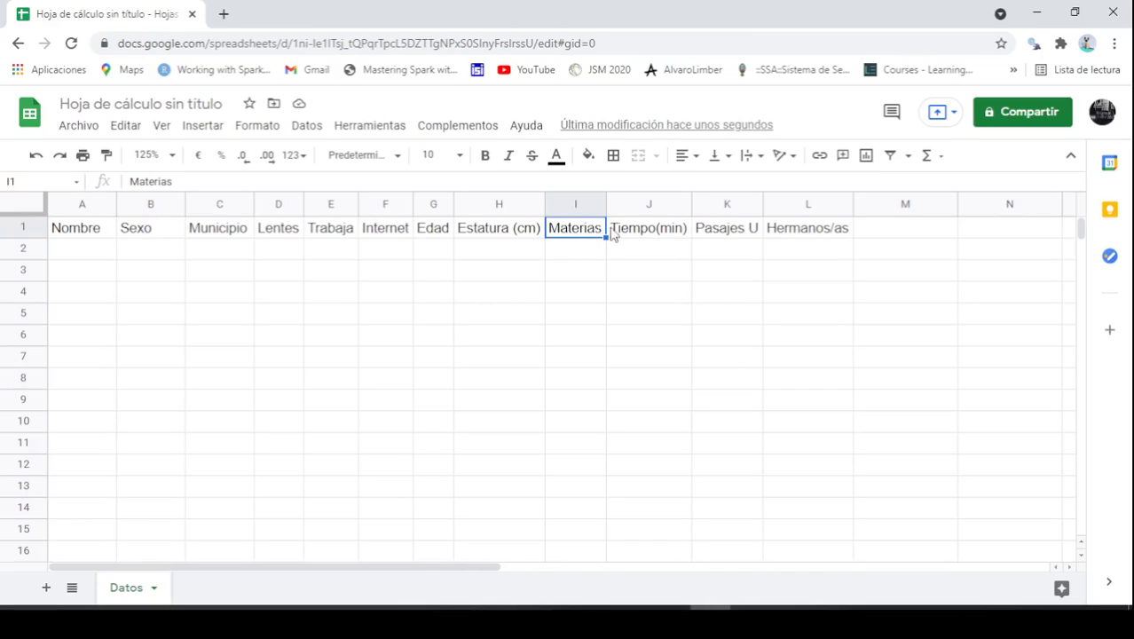
click(665, 229)
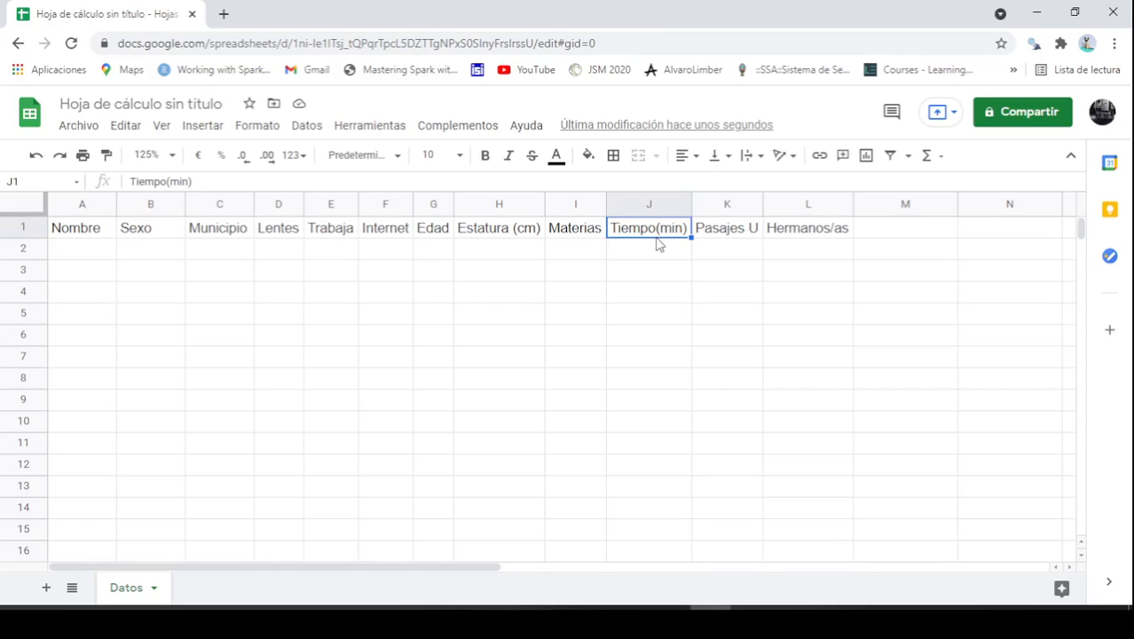
click(753, 224)
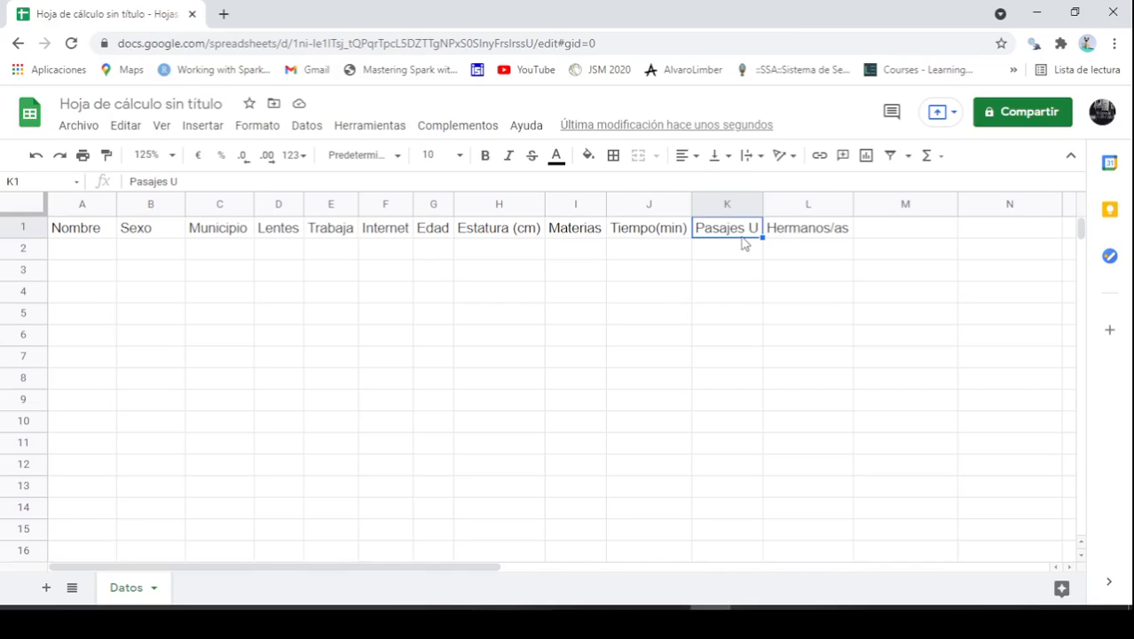
click(836, 230)
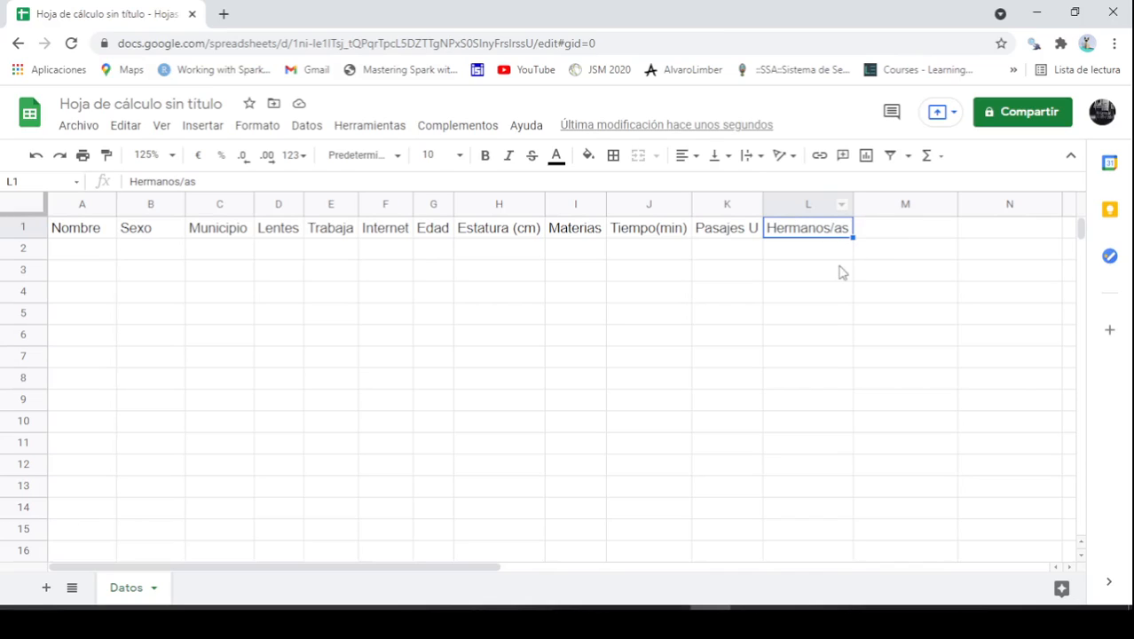
click(842, 268)
click(741, 252)
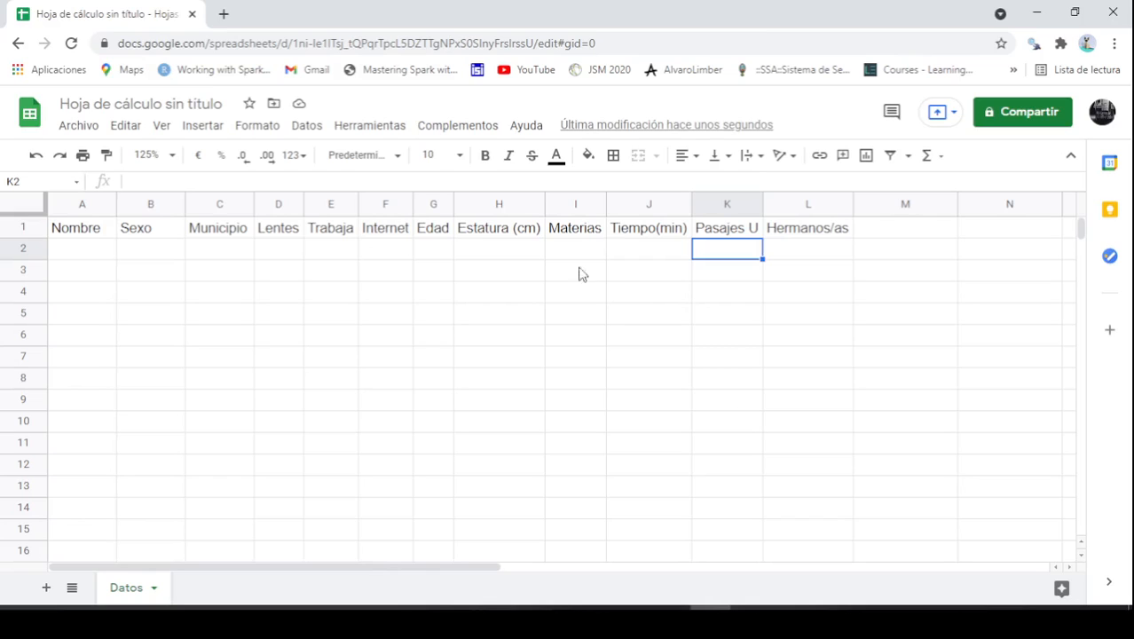
Start a data validation rule for cell B2 under Sexo, with "Lista de elementos" as its criterion
click(162, 259)
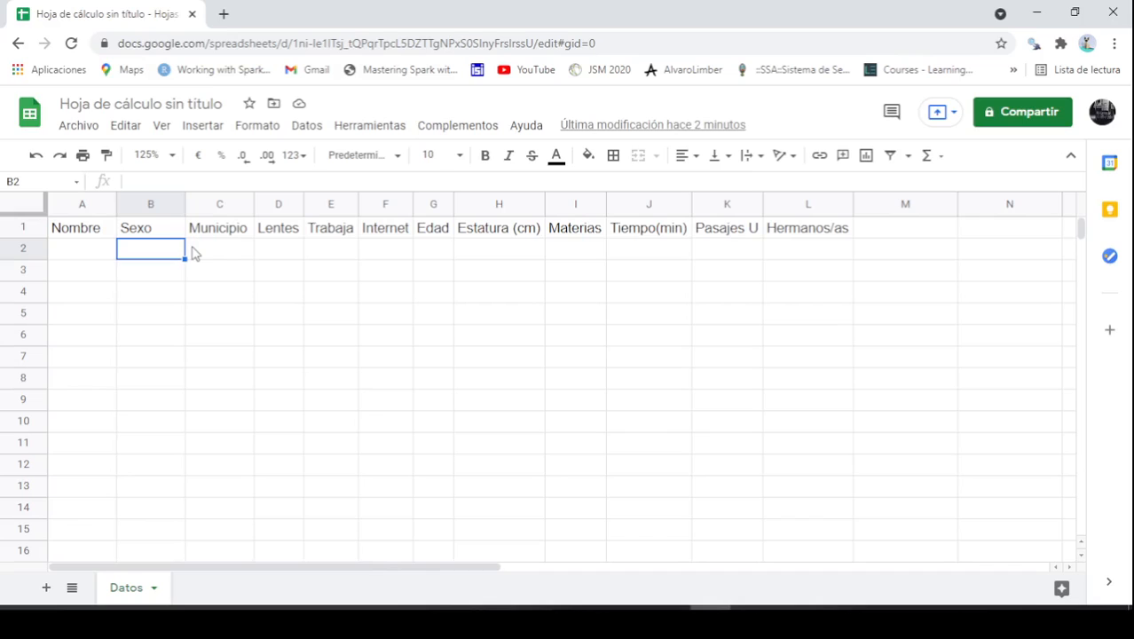
click(150, 275)
click(151, 255)
click(307, 127)
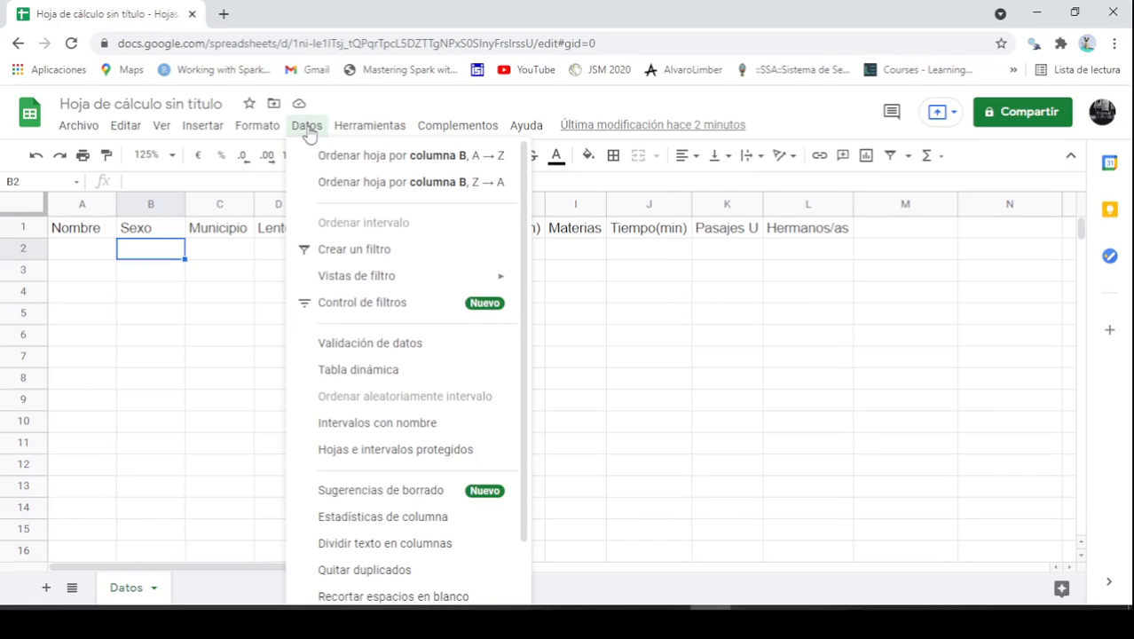
click(379, 349)
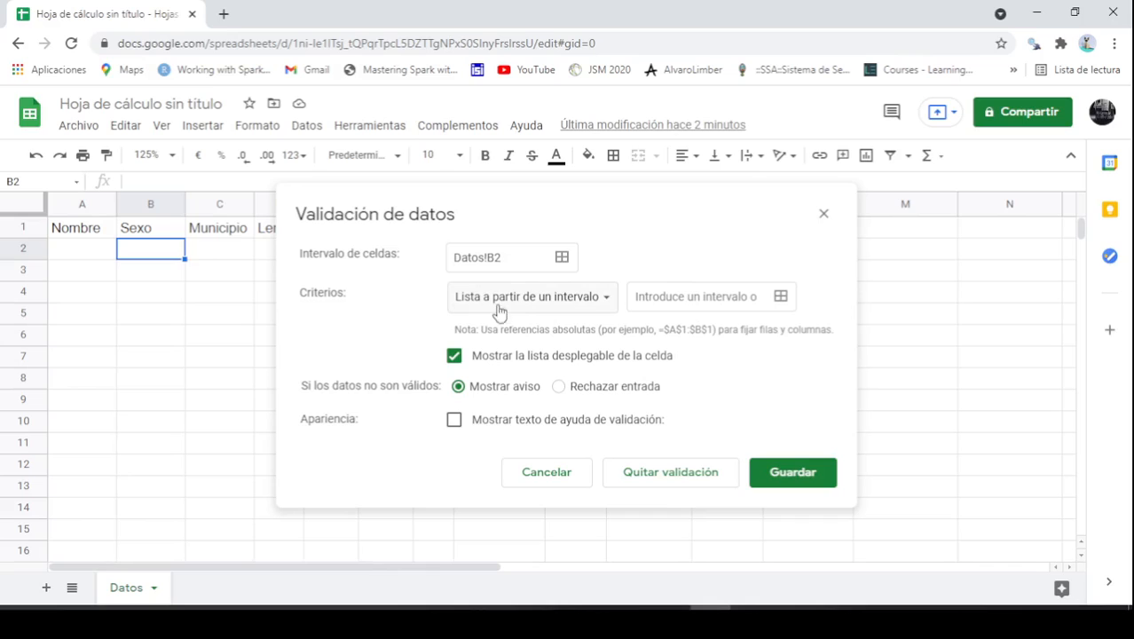
click(585, 302)
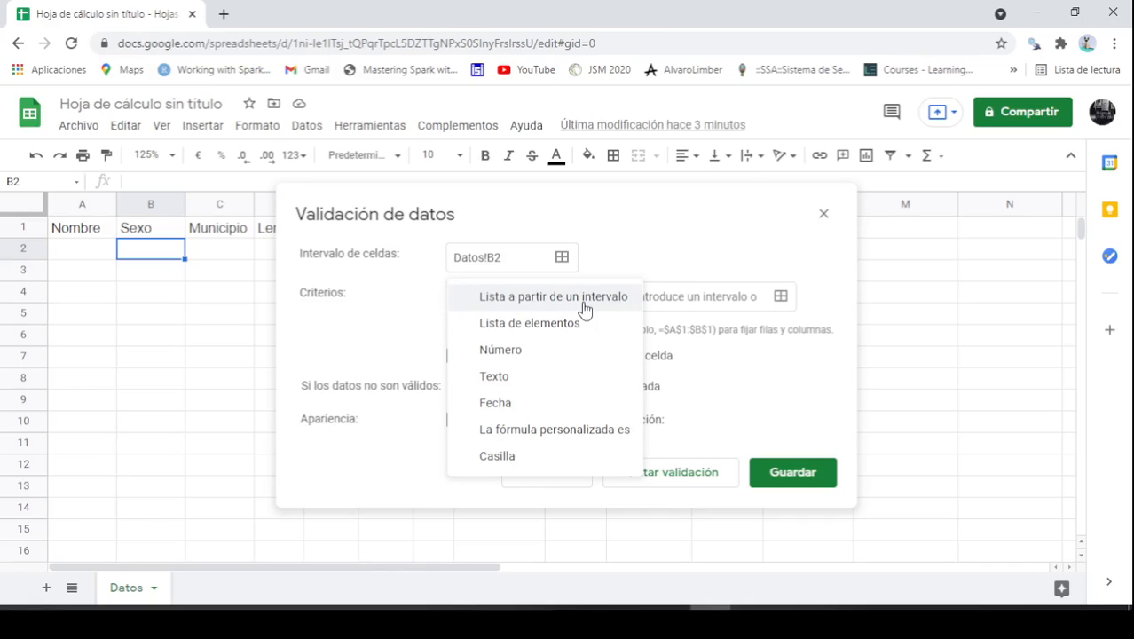
click(536, 327)
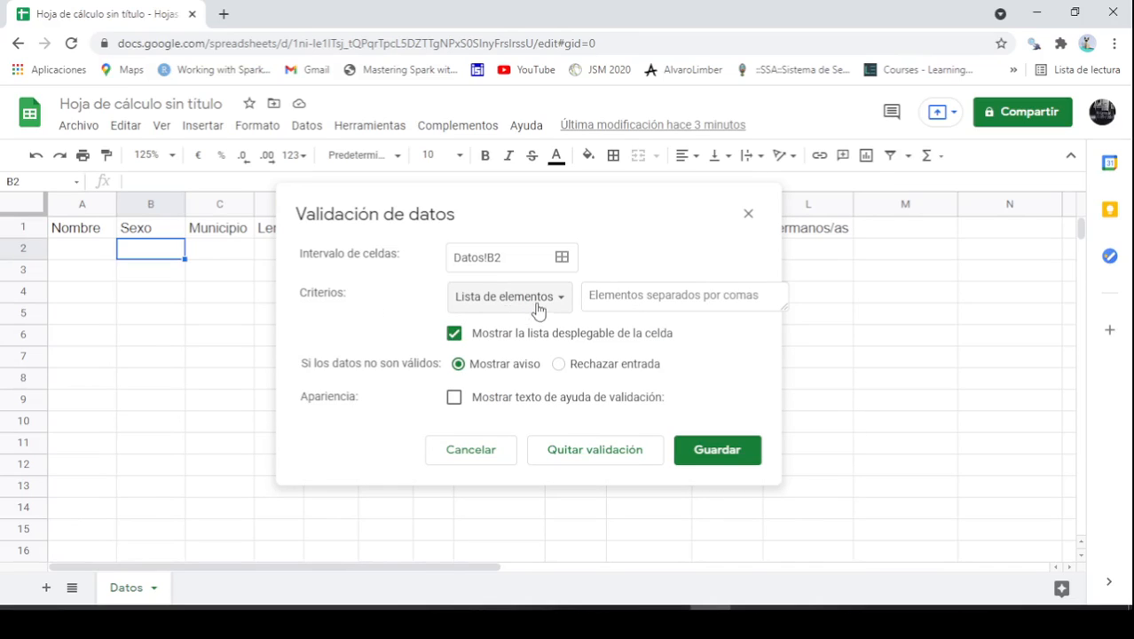
Enter "Mujer, Hombre" as the allowed items of the B2 validation rule and save it
click(639, 301)
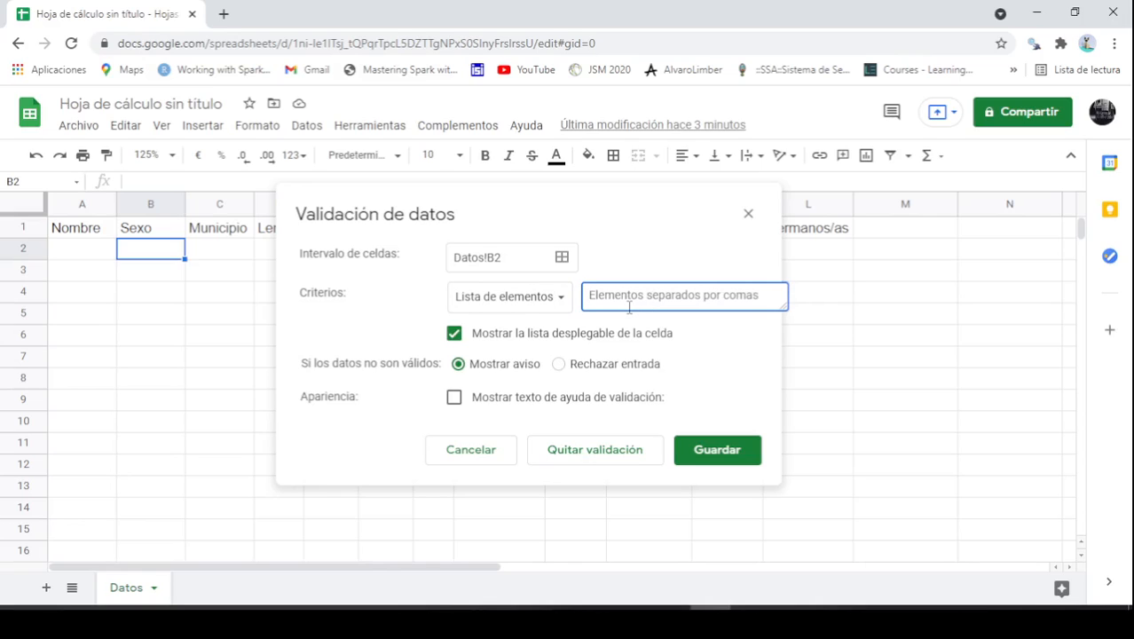
text(Mu)
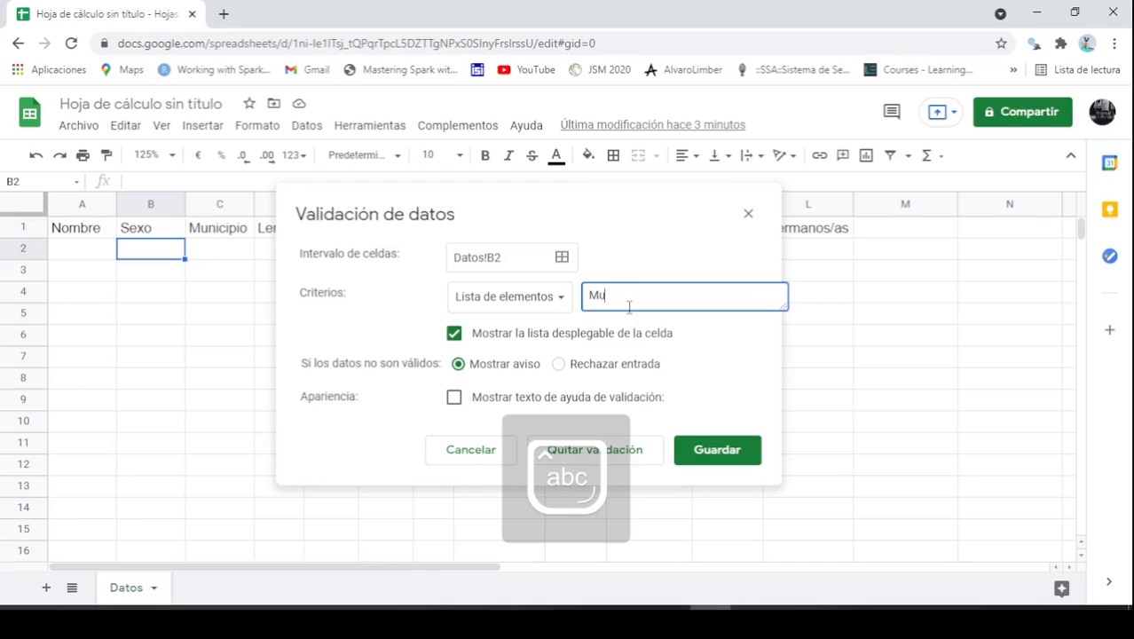
text(jer,Hombre)
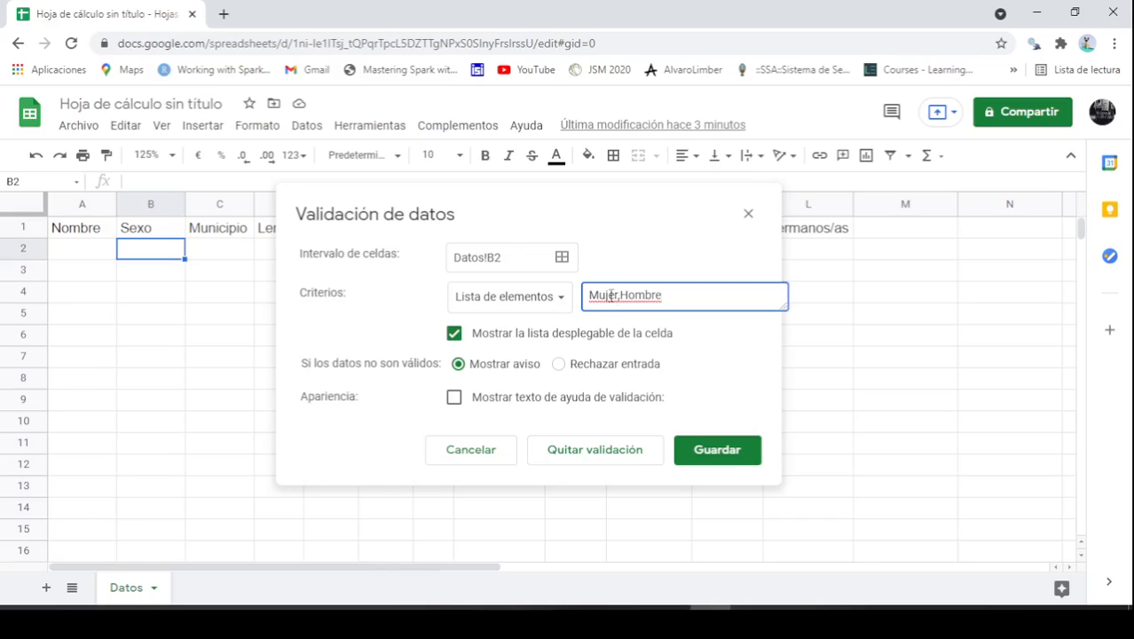
click(619, 298)
key(BackSpace)
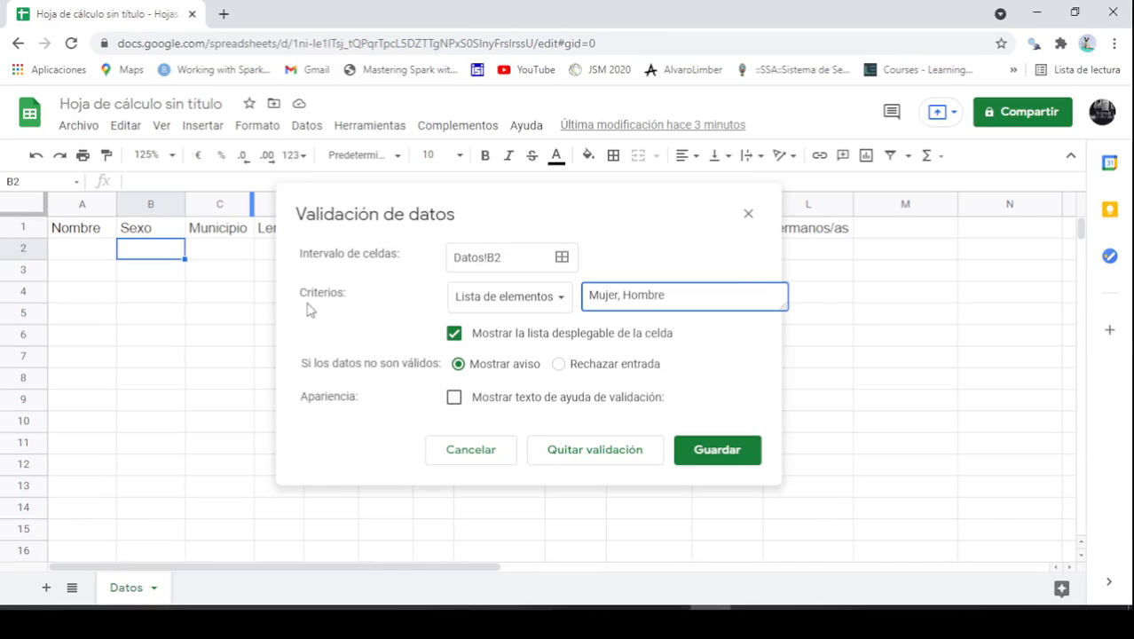
click(552, 311)
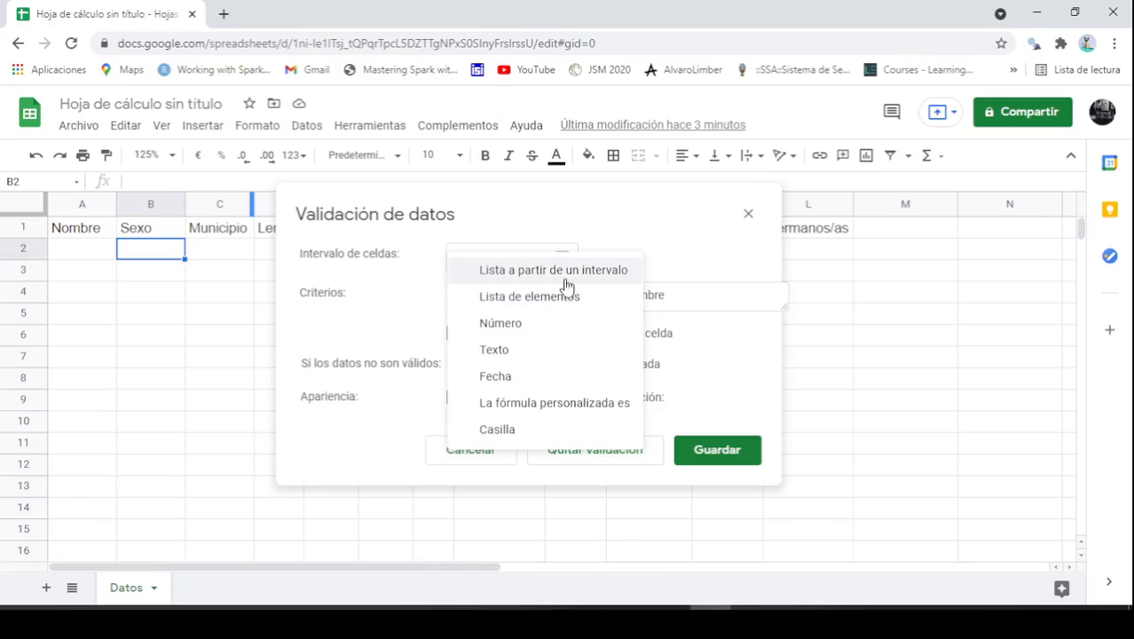
click(523, 306)
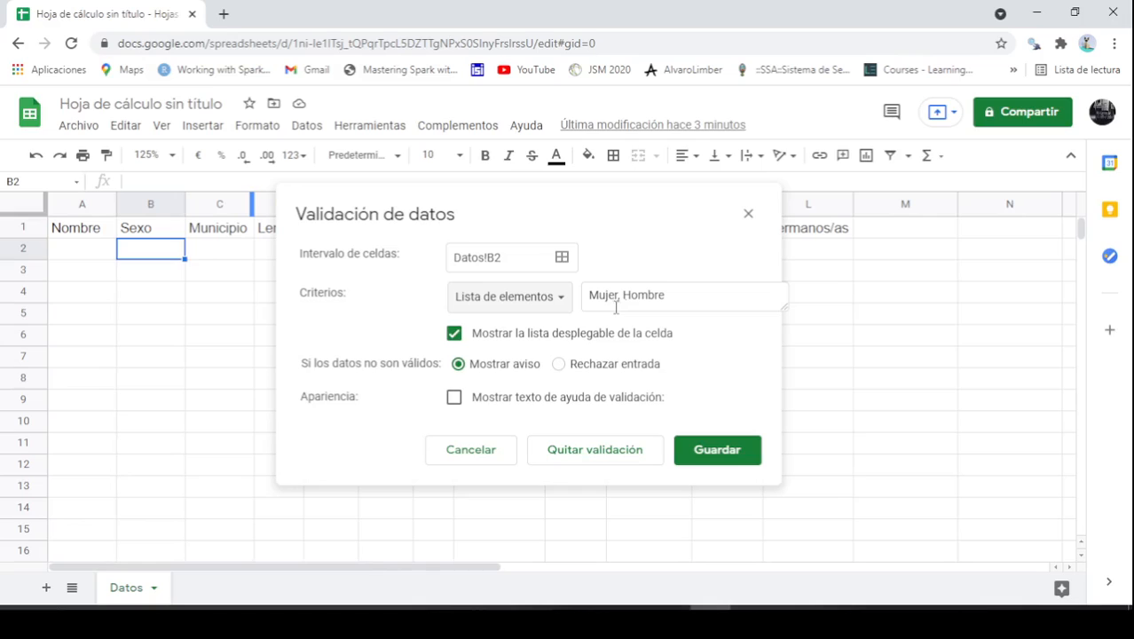
click(707, 303)
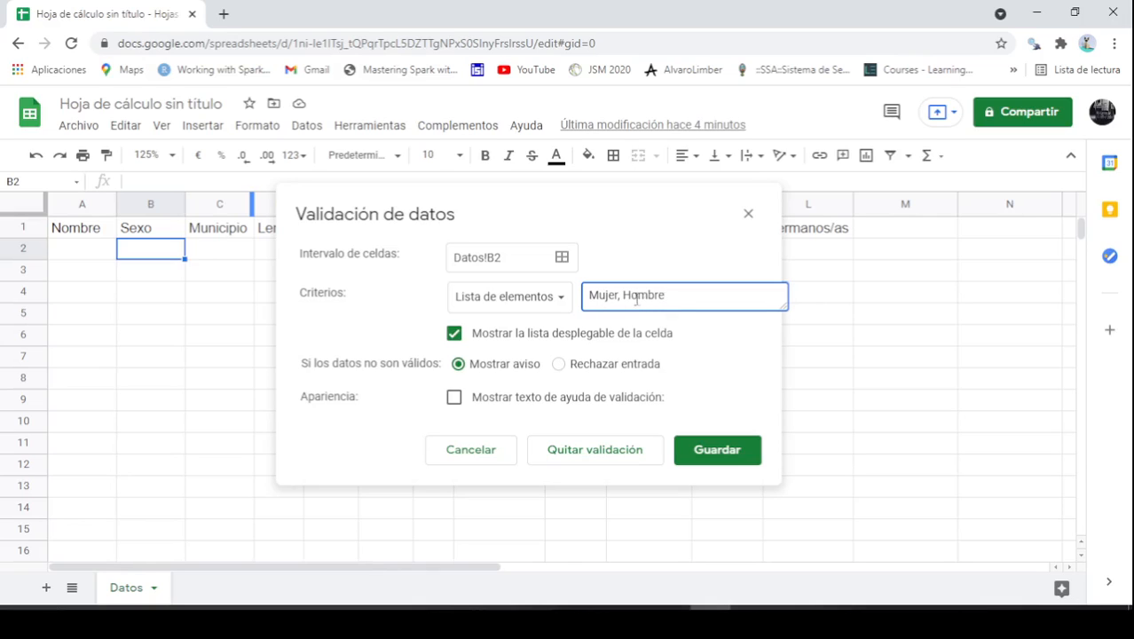
click(717, 452)
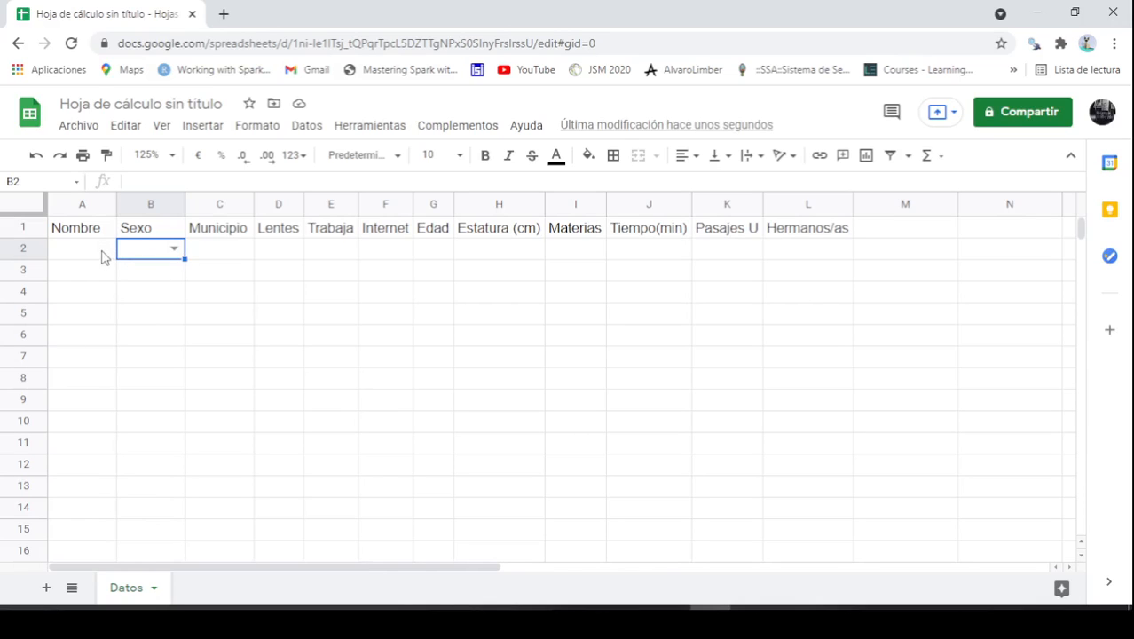
Test the Sexo dropdown in cell B2 by choosing Hombre, Mujer and Hombre again
click(130, 276)
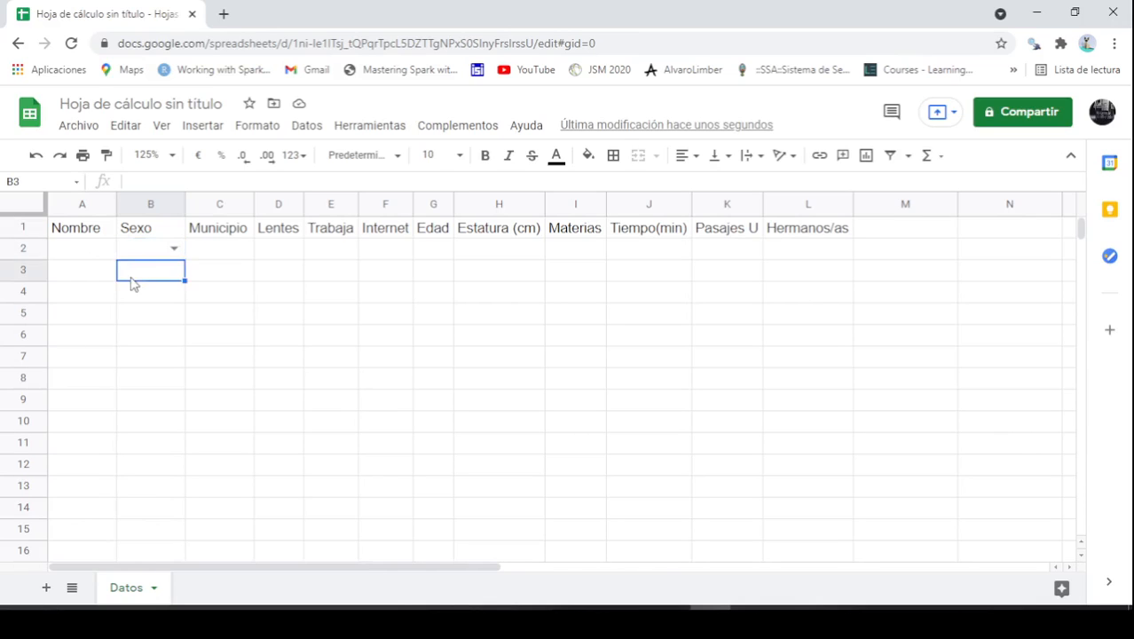
click(217, 281)
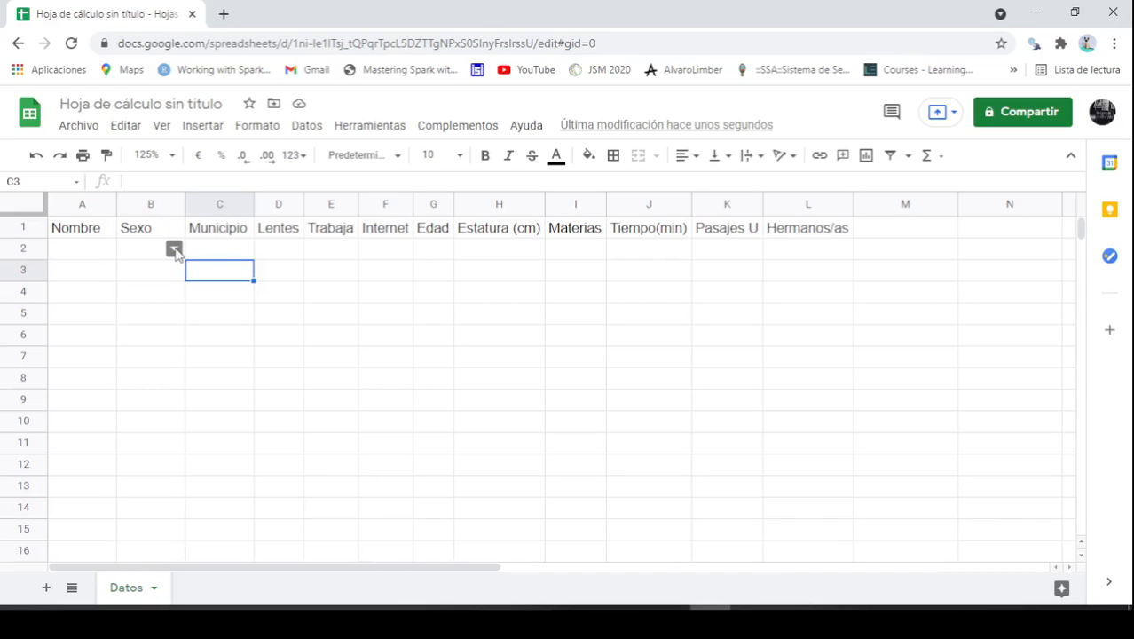
click(136, 300)
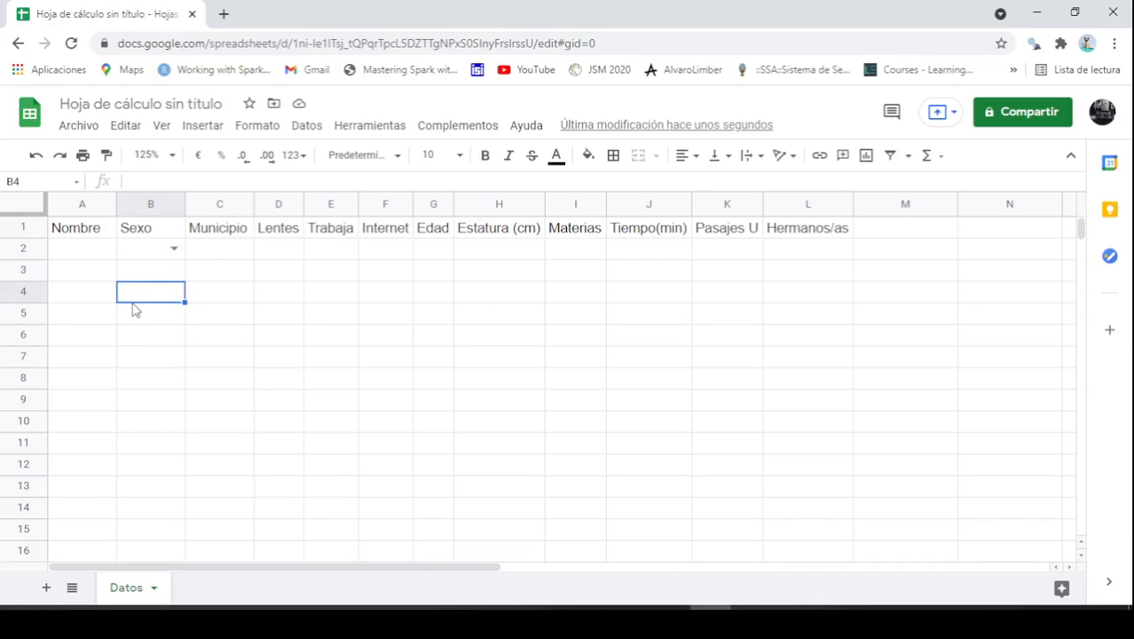
click(147, 253)
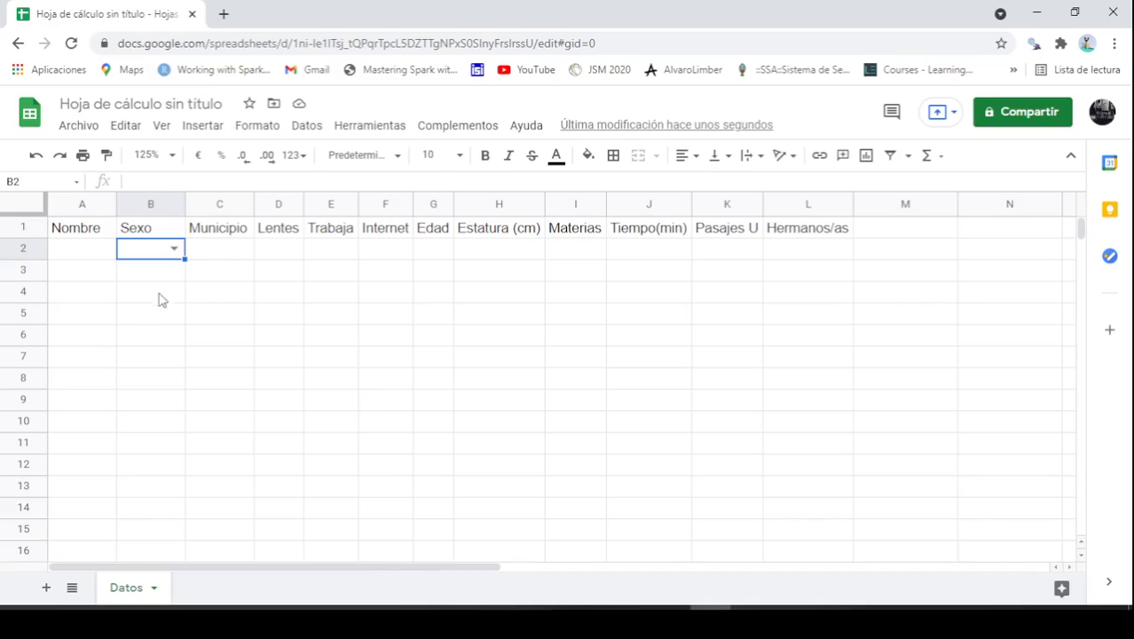
click(174, 251)
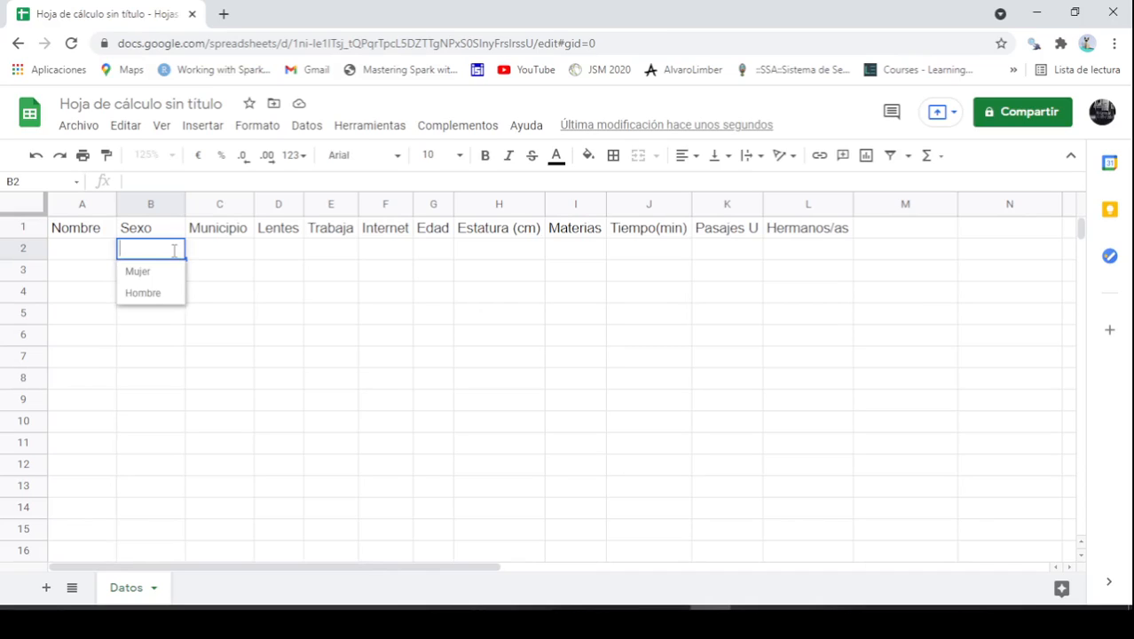
click(158, 293)
click(177, 251)
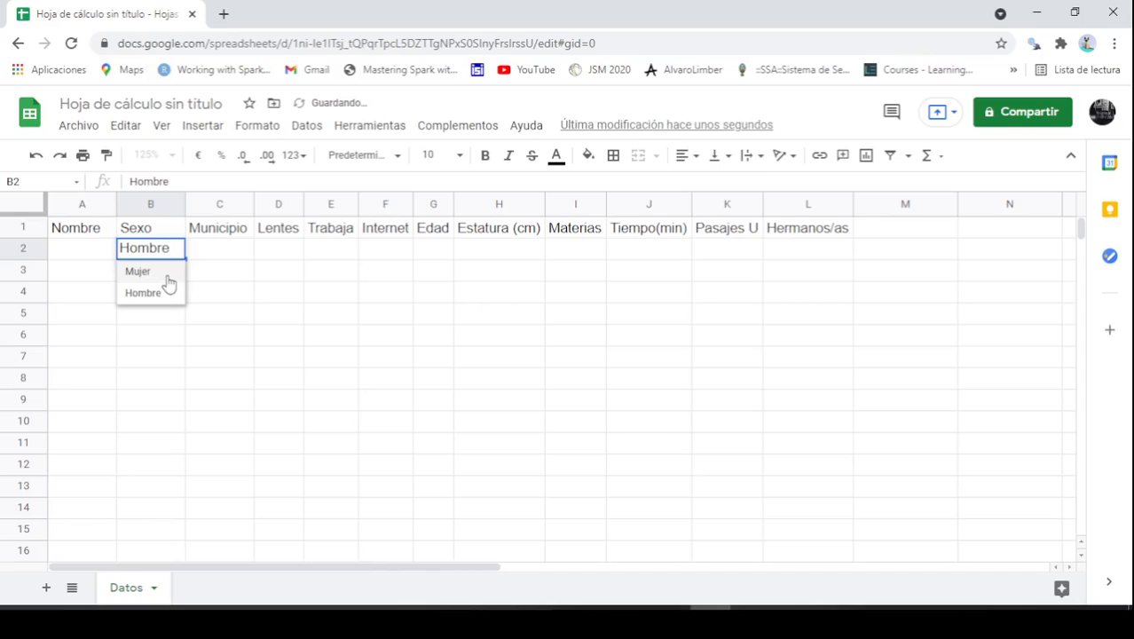
click(165, 273)
click(165, 299)
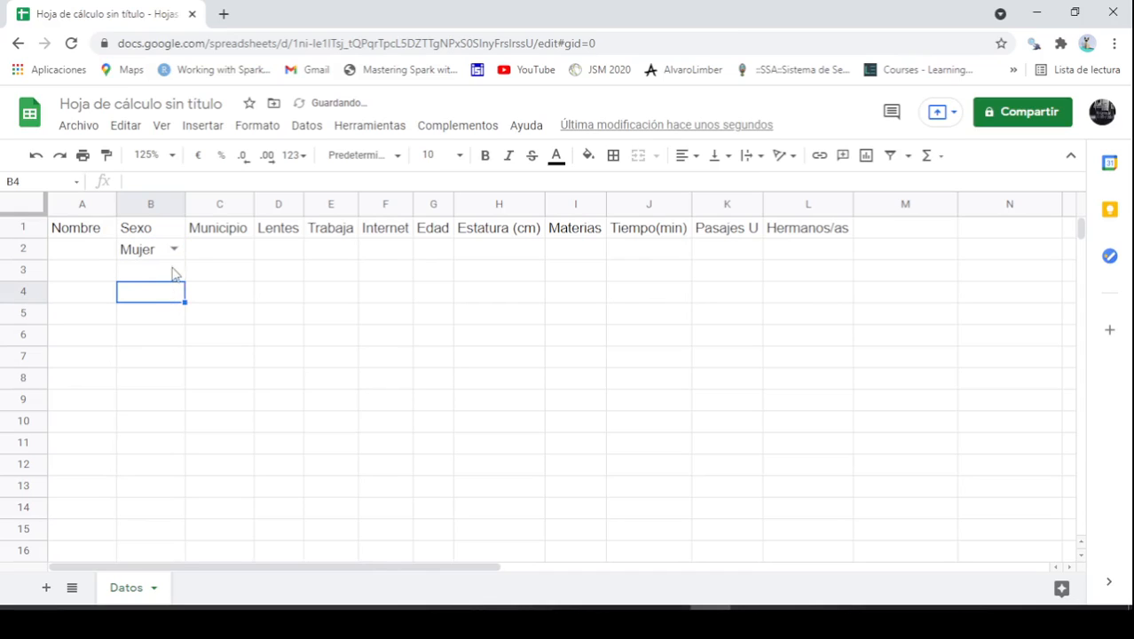
double_click(179, 253)
click(154, 294)
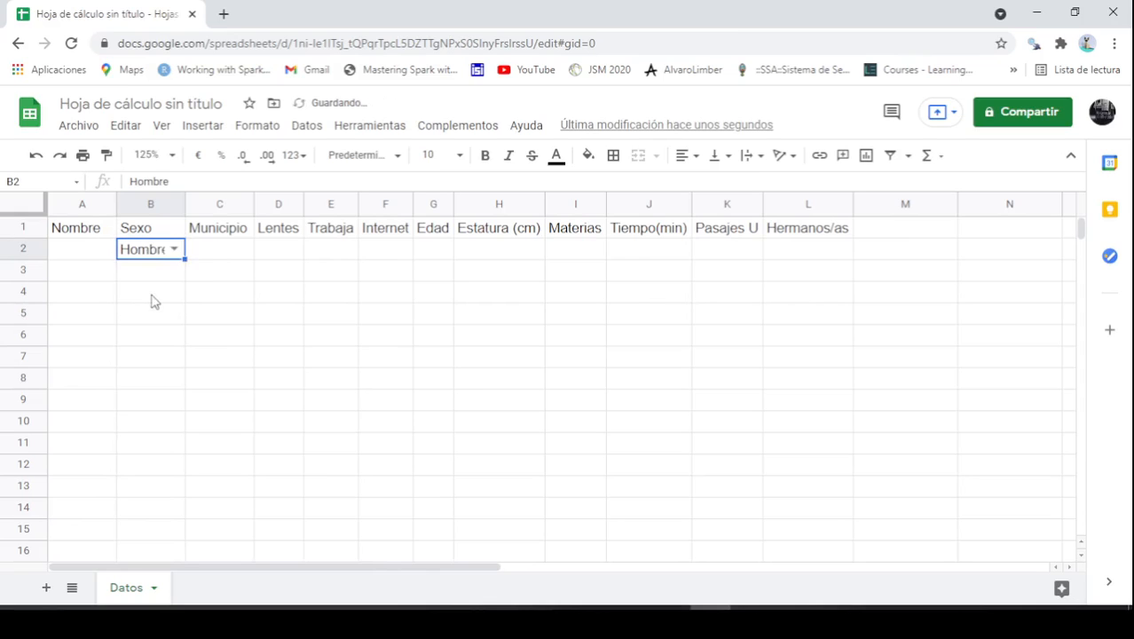
click(173, 300)
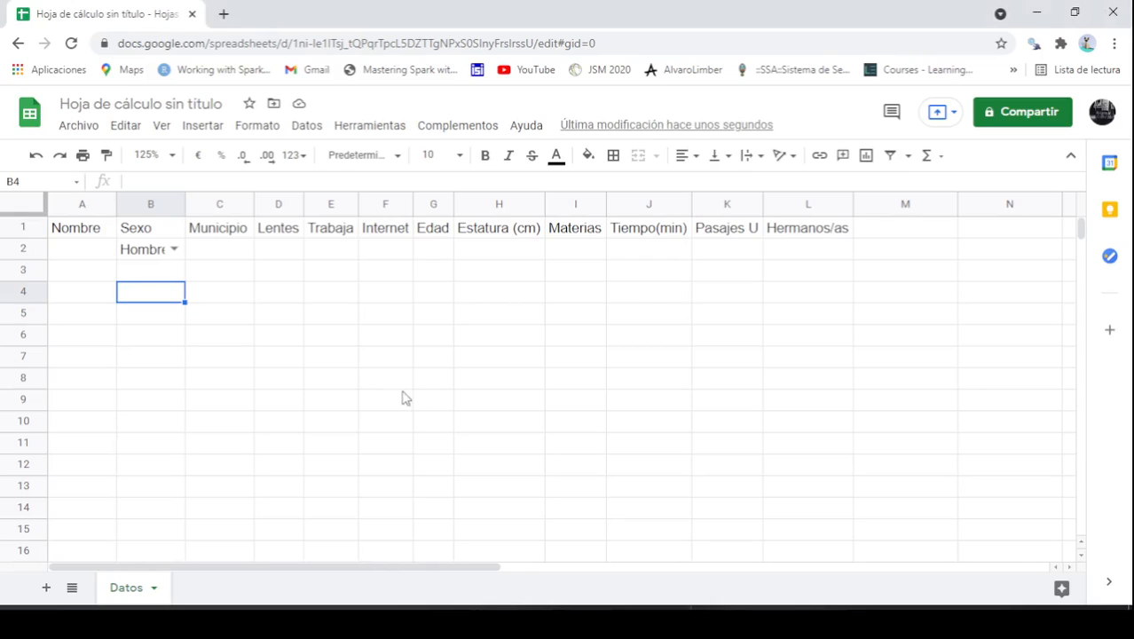
Undo the three test choices in cell B2 so that only the empty dropdown is left
key(ctrl+z)
key(ctrl+z)
key(ctrl+z)
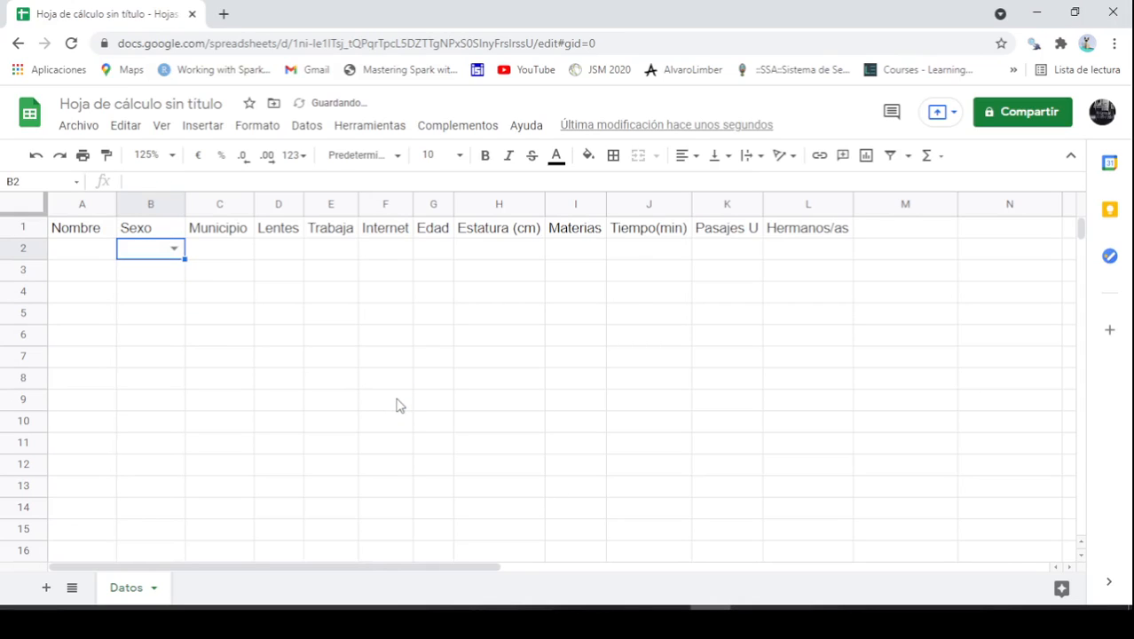
Copy the Sexo dropdown from cell B2 down the column through row 35
click(408, 321)
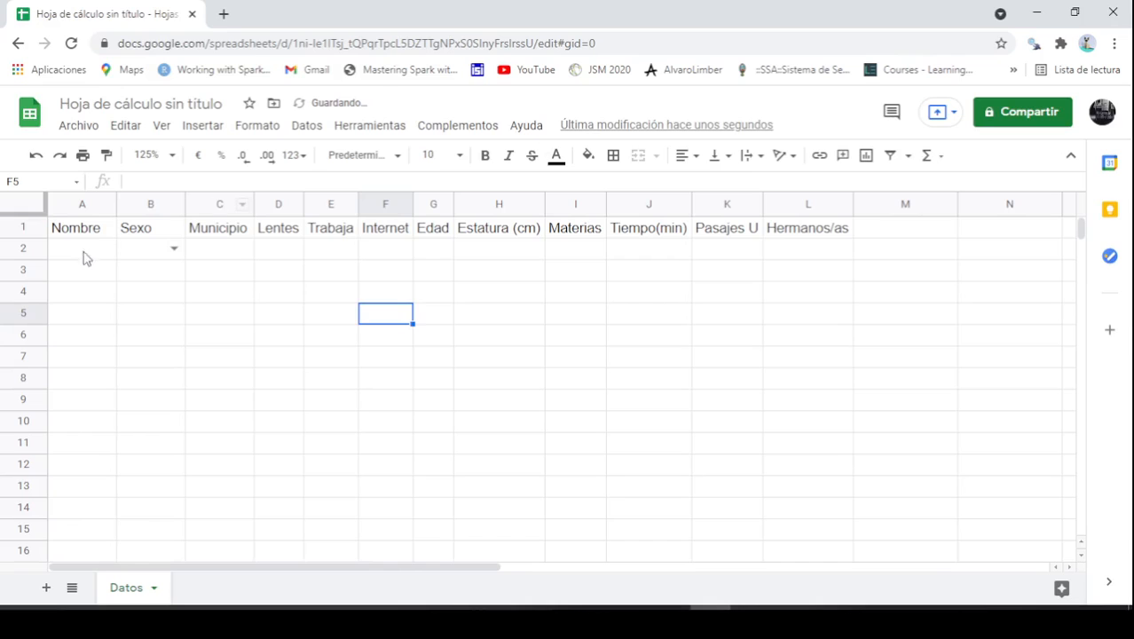
click(149, 248)
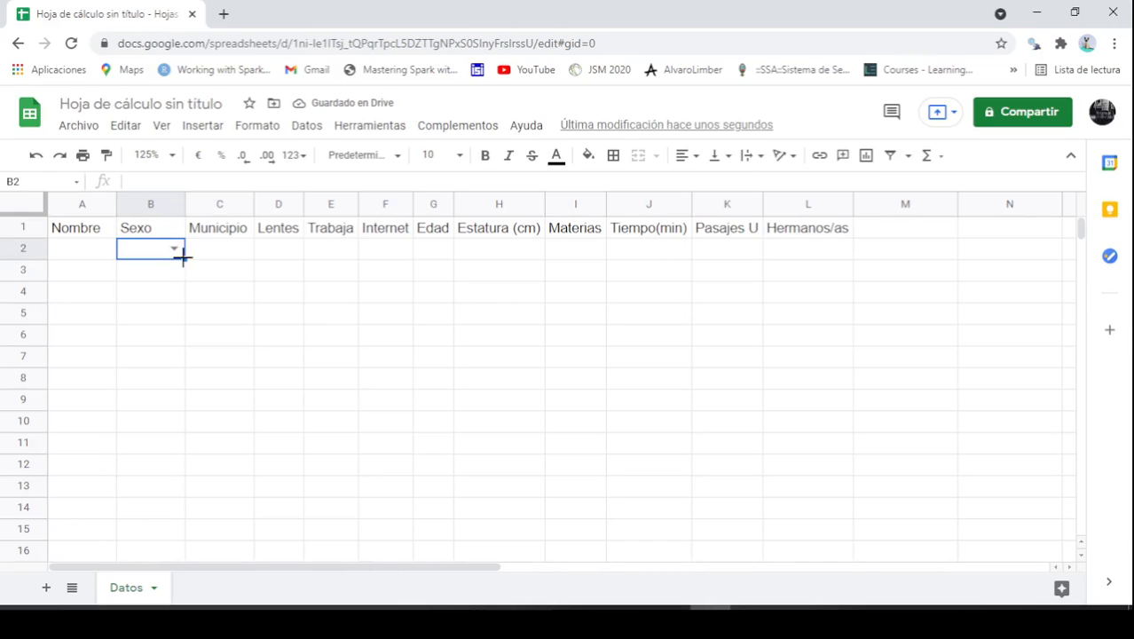
drag(182, 256, 175, 547)
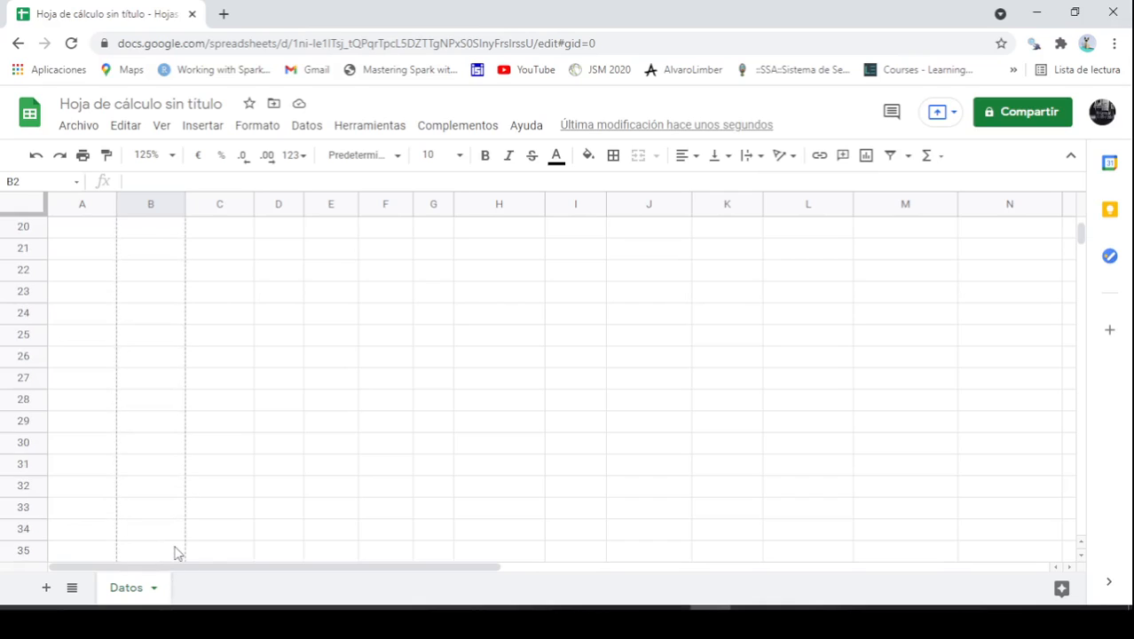
click(223, 466)
scroll(240, 450, up, 6)
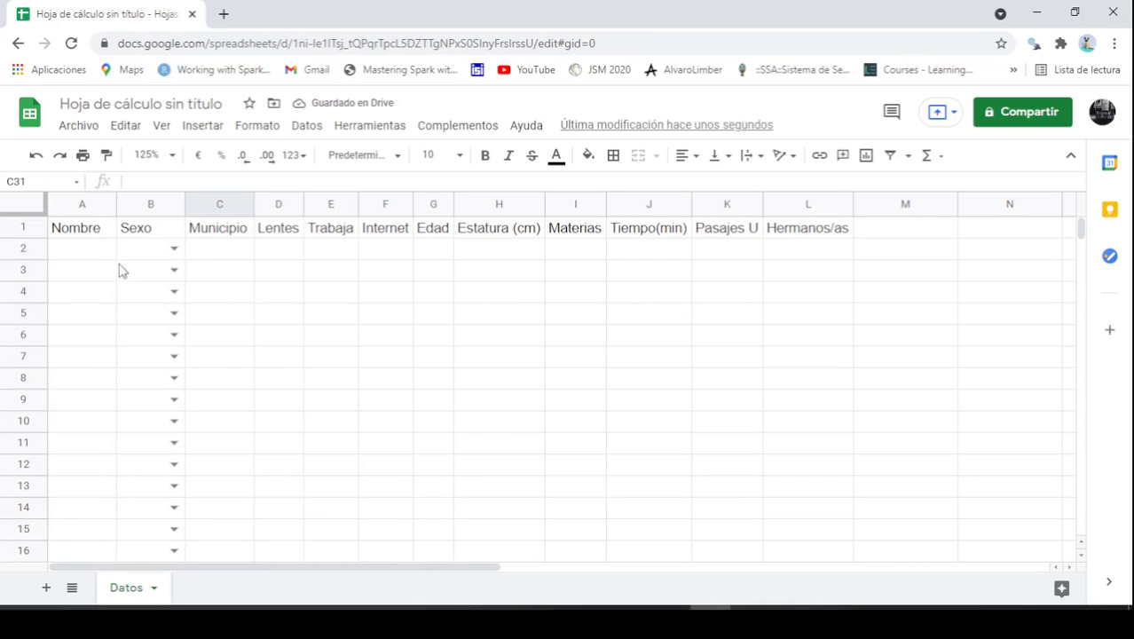
click(146, 253)
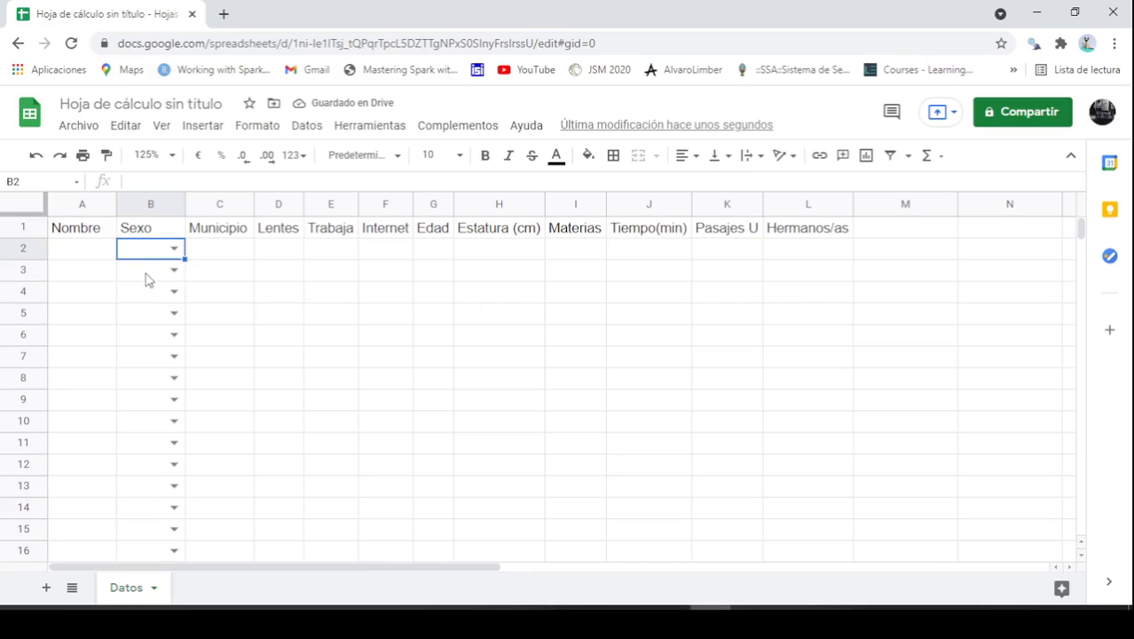
click(148, 274)
click(148, 311)
click(150, 336)
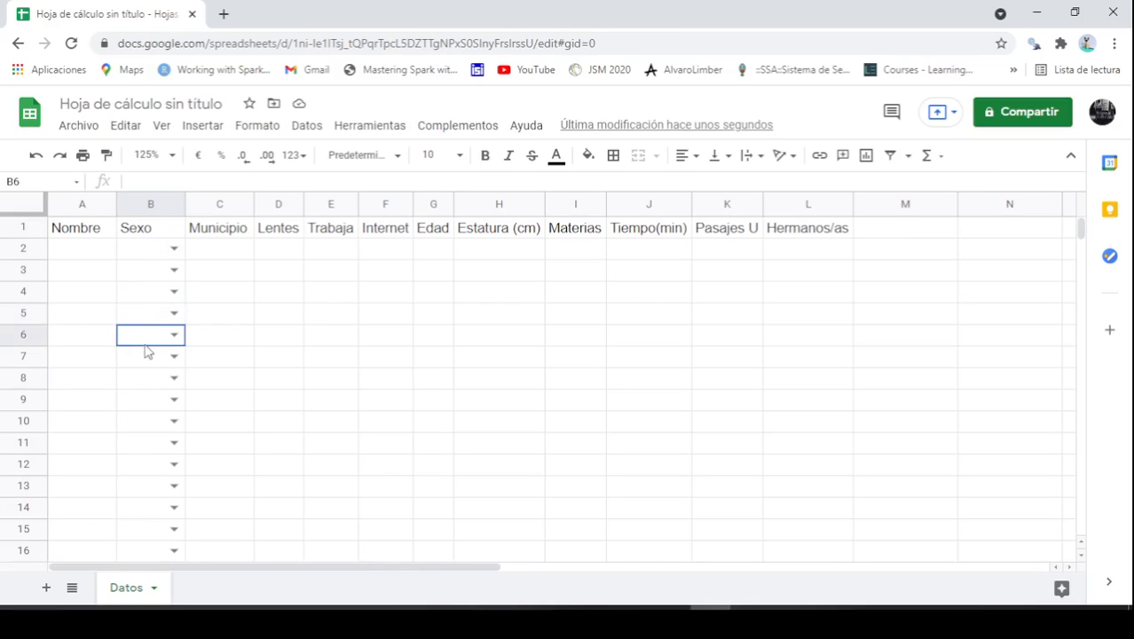
click(141, 401)
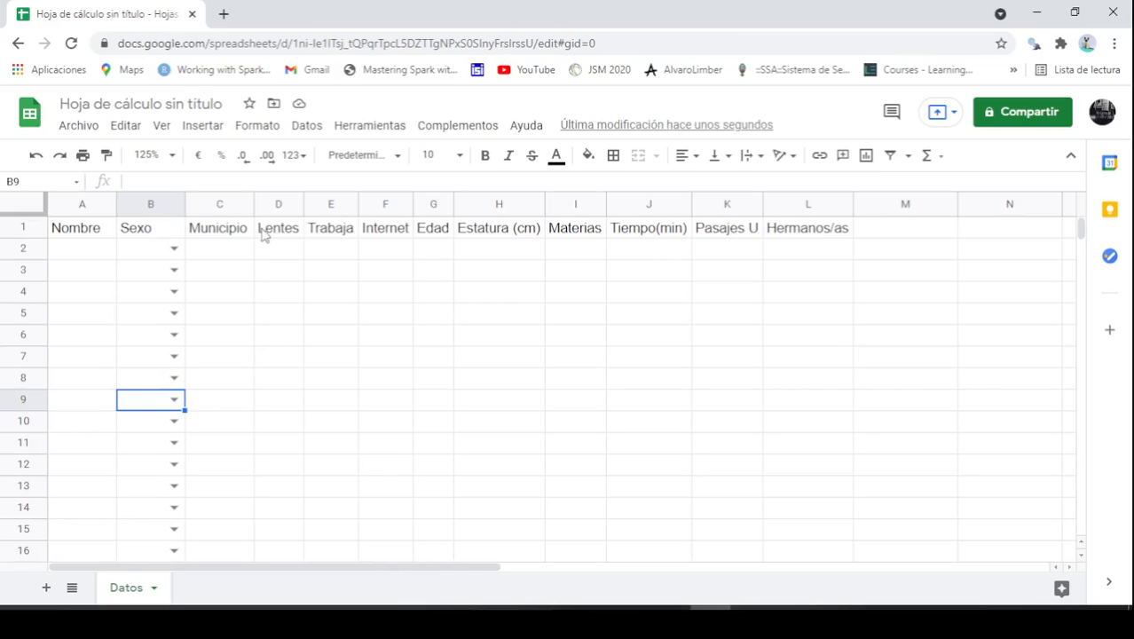
click(244, 252)
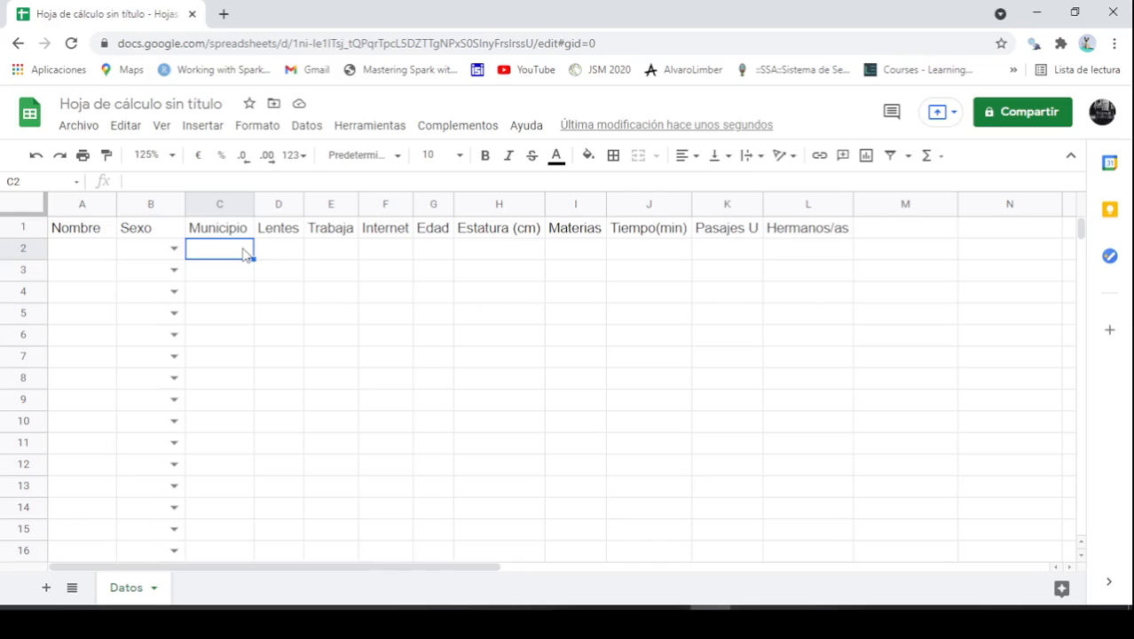
click(308, 127)
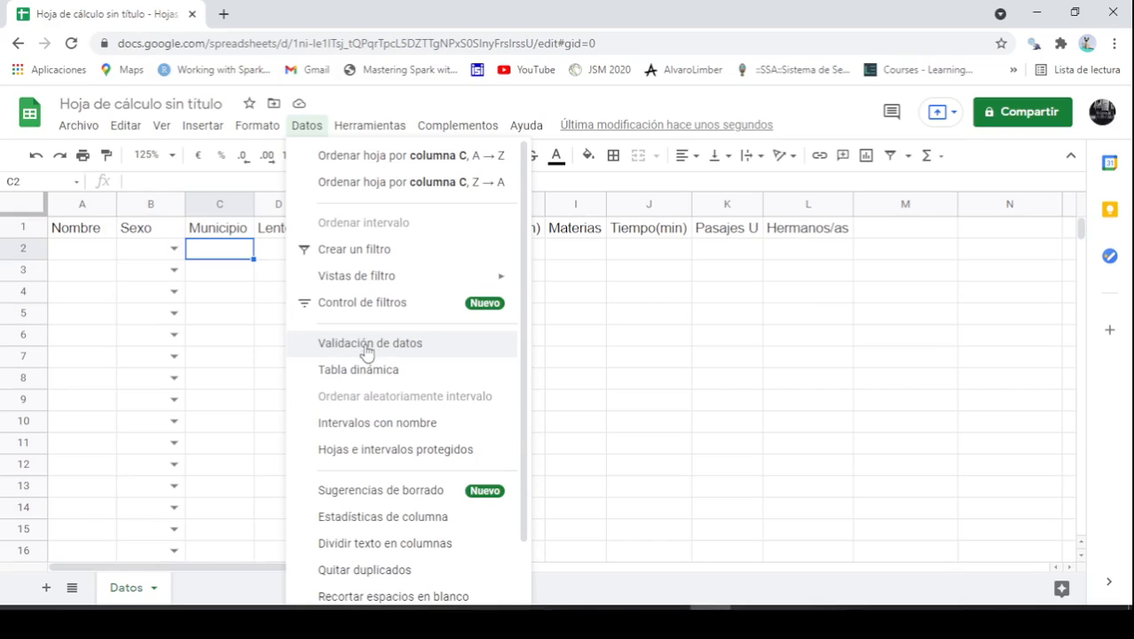
key(Escape)
click(231, 309)
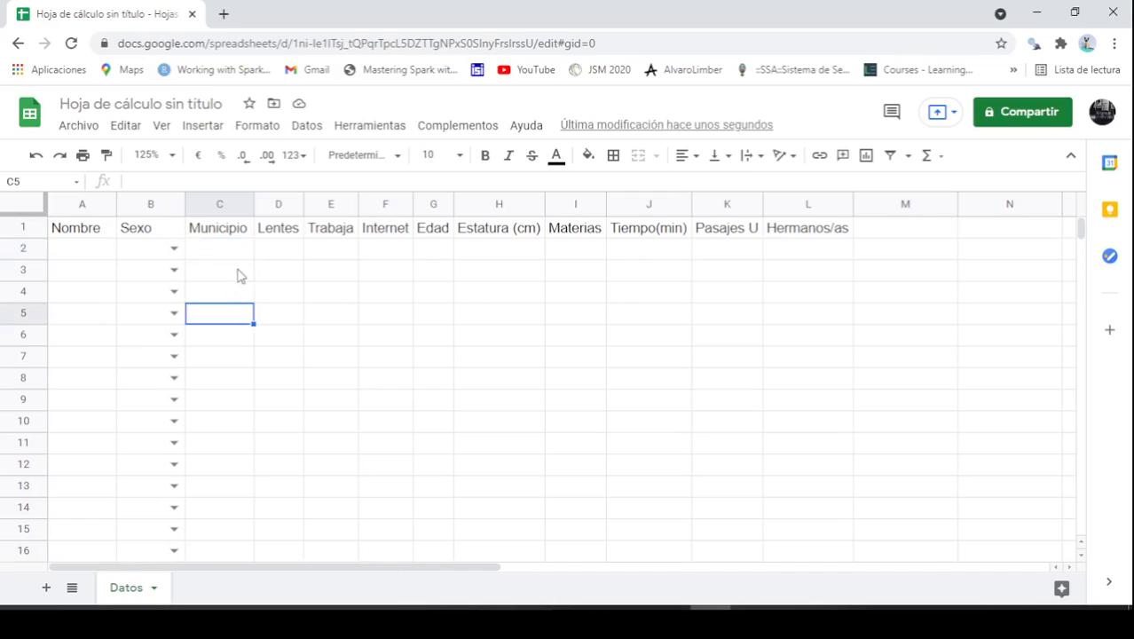
click(230, 250)
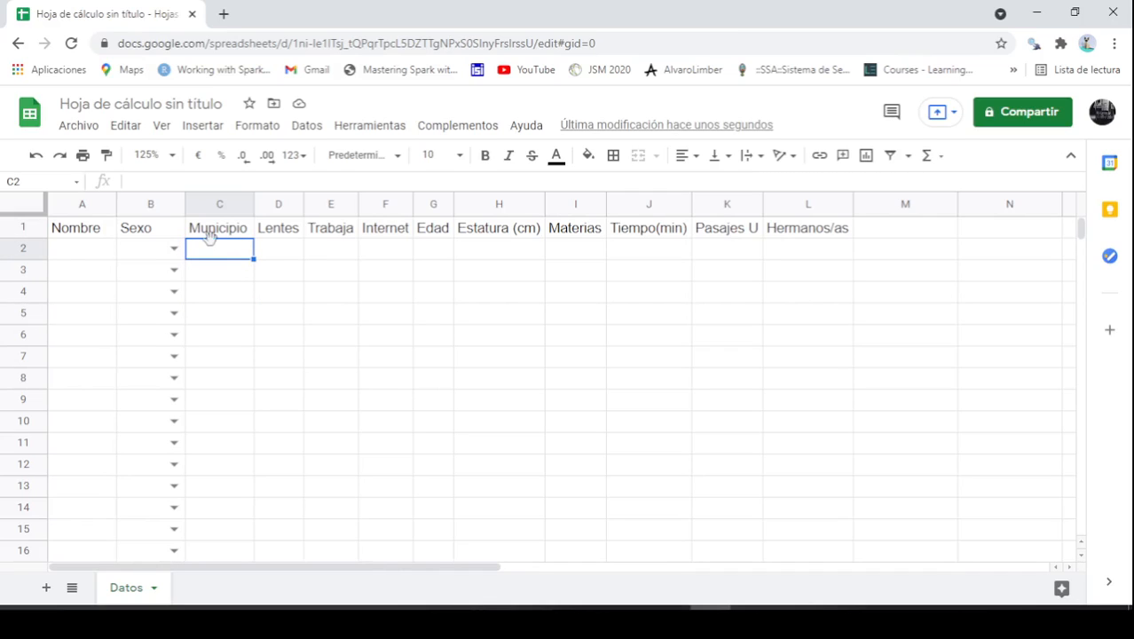
key(shift+Down)
key(shift+Down)
key(shift+Down)
key(shift+Down)
key(shift+Down)
key(shift+Down)
key(shift+Down)
key(shift+Down)
key(shift+Down)
key(shift+Down)
key(shift+Down)
key(shift+Down)
key(shift+Down)
key(shift+Down)
key(shift+Down)
key(shift+Down)
key(shift+Down)
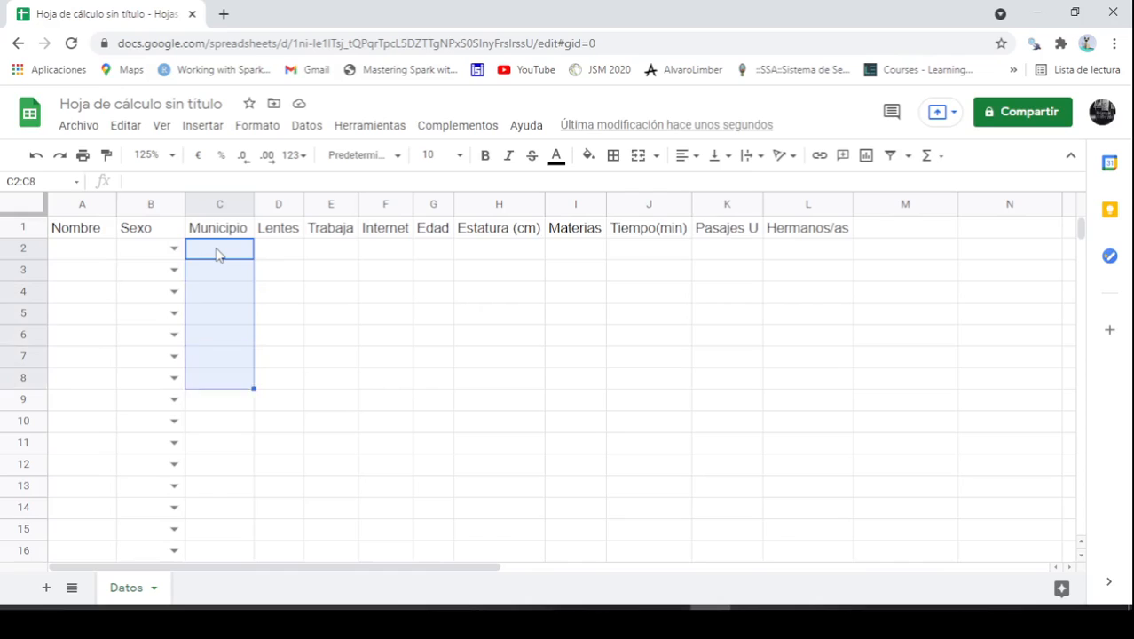
scroll(286, 363, up, 2)
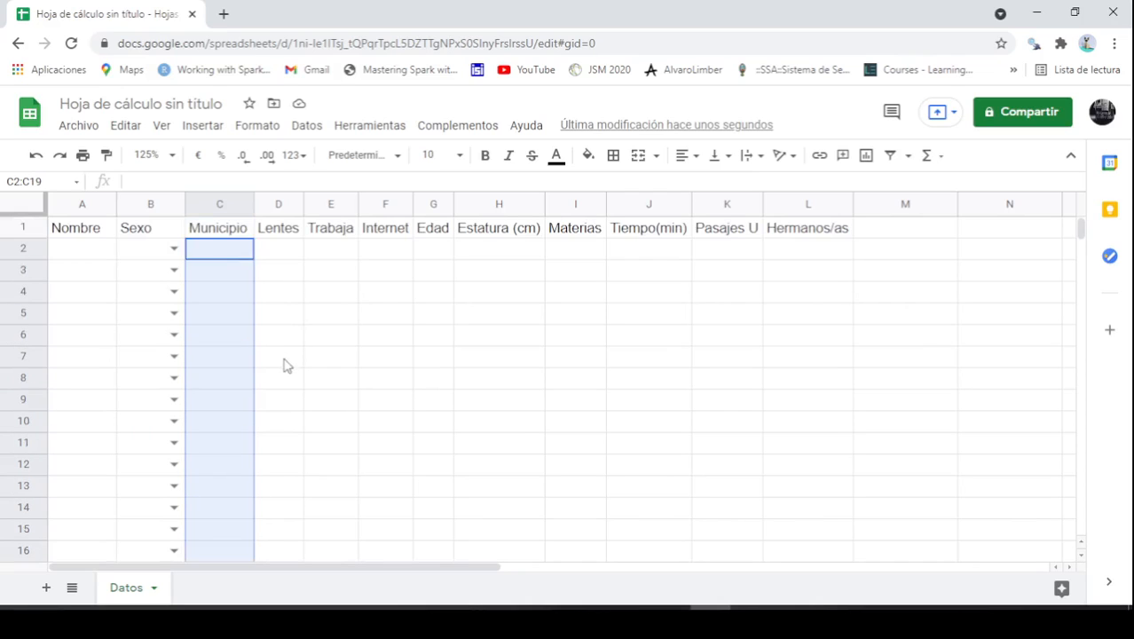
click(300, 341)
Start a data validation rule for cell C2 under Municipio, with "Lista de elementos" as its criterion
click(244, 256)
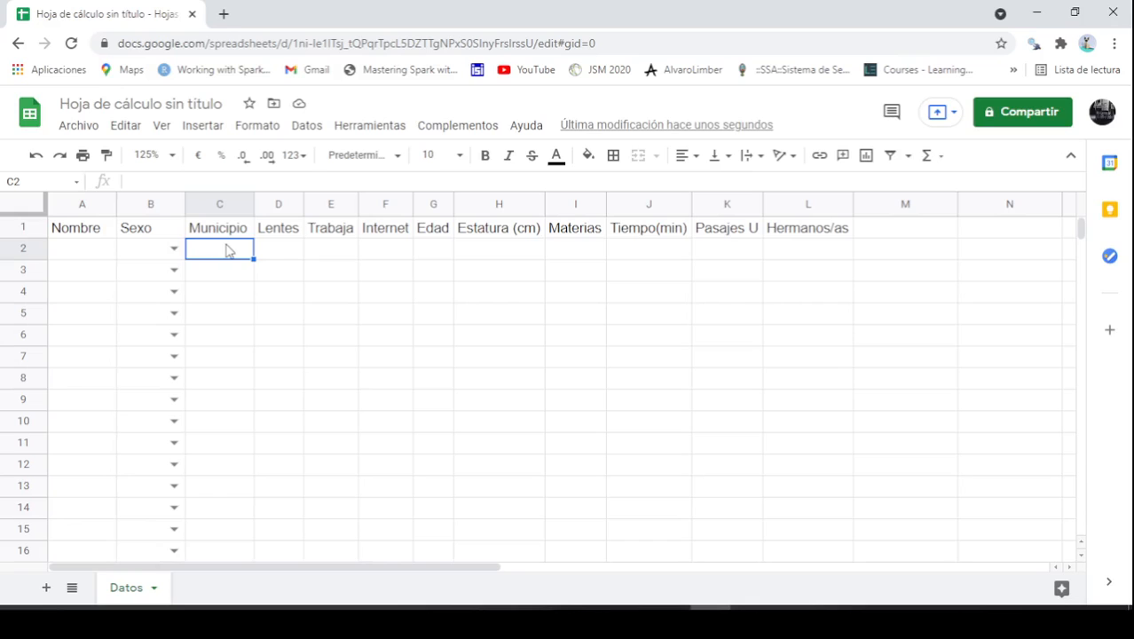
click(307, 126)
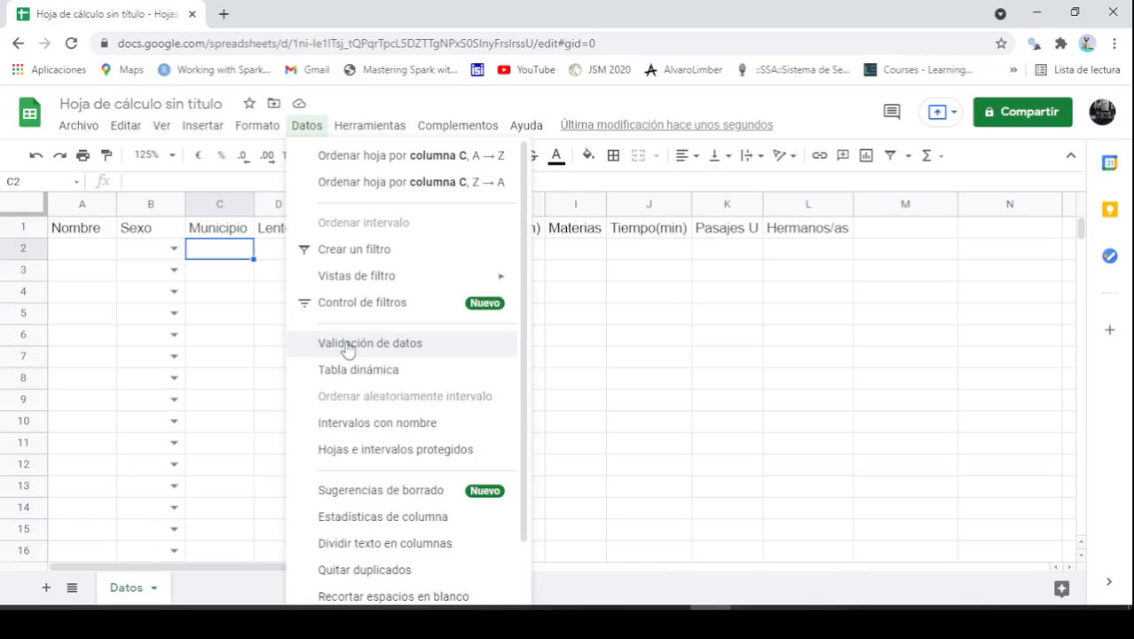
click(347, 348)
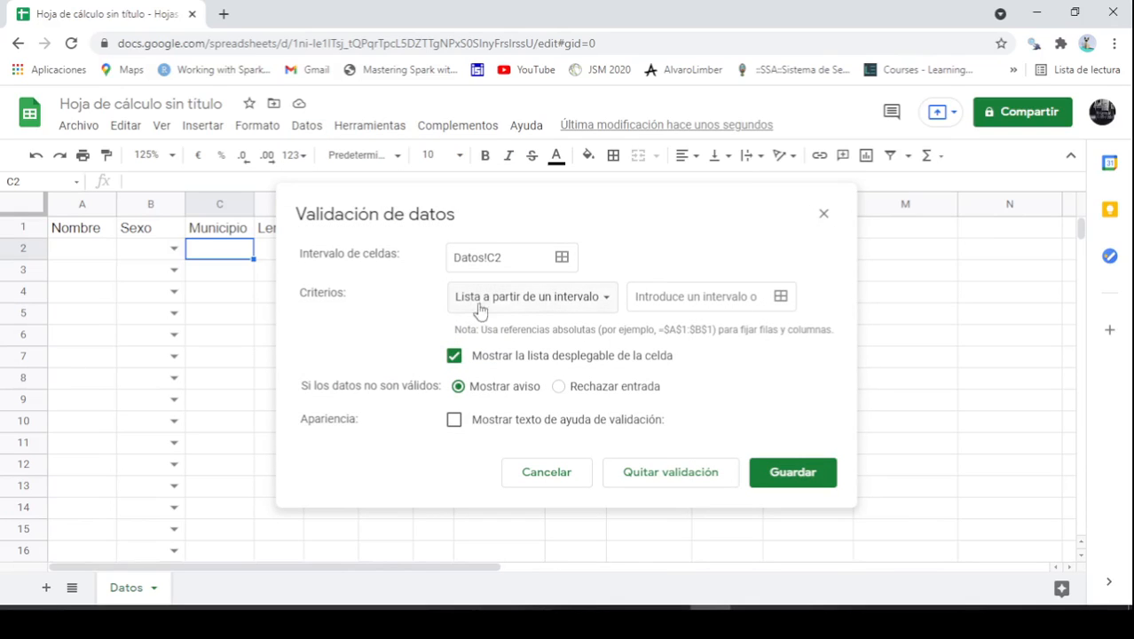
click(558, 309)
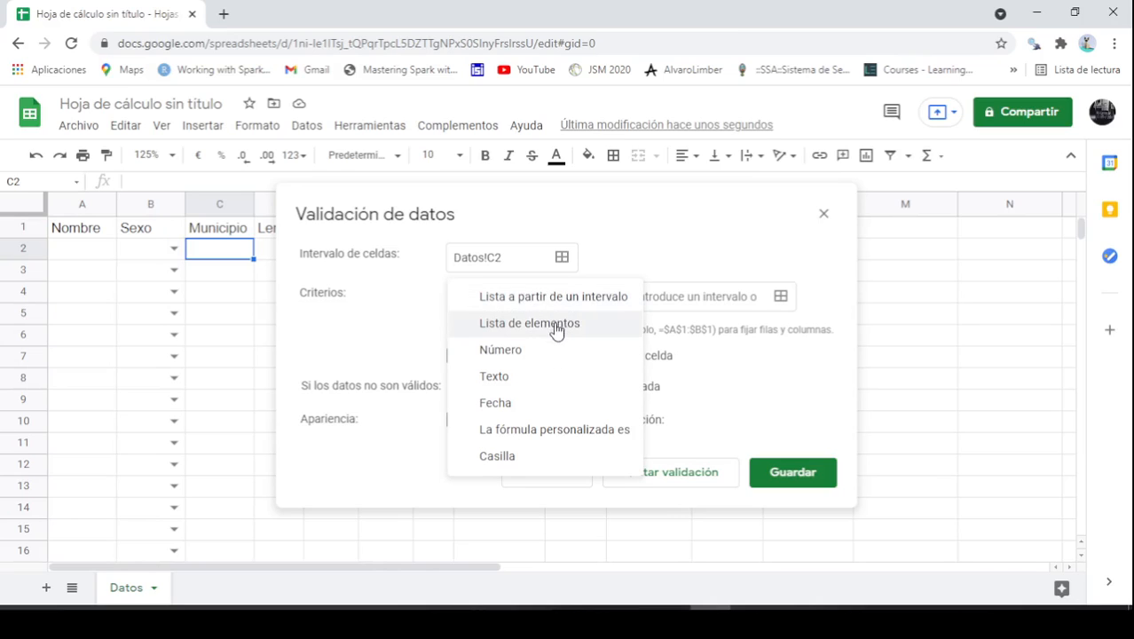
click(556, 325)
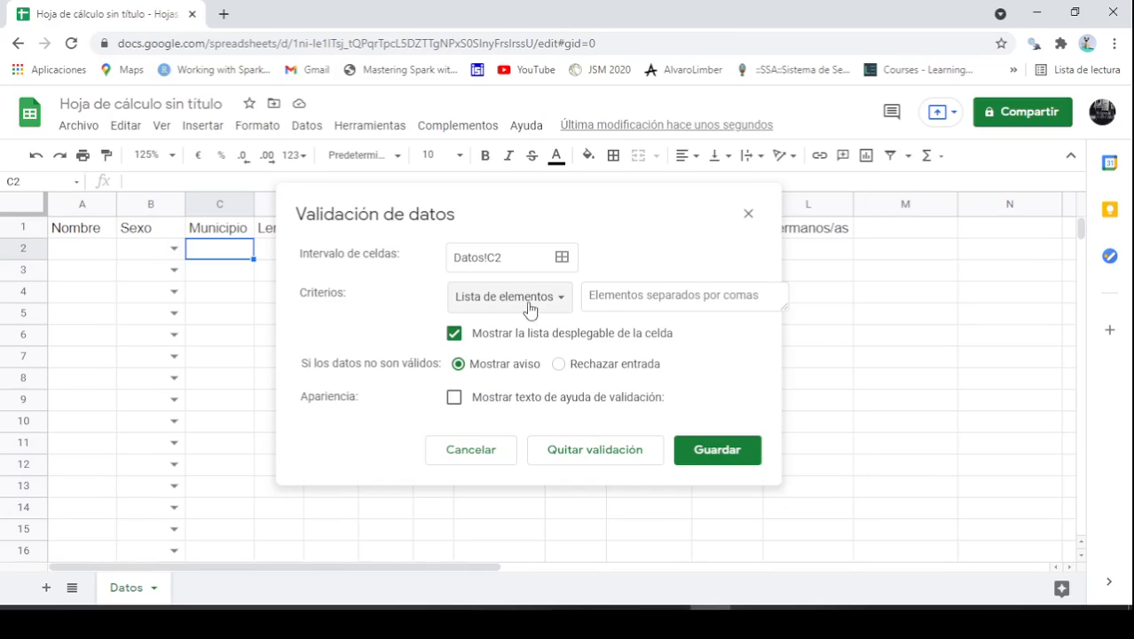
Enter "El Alto, La Paz, Otro" as the allowed items of the C2 validation rule and save it
click(612, 299)
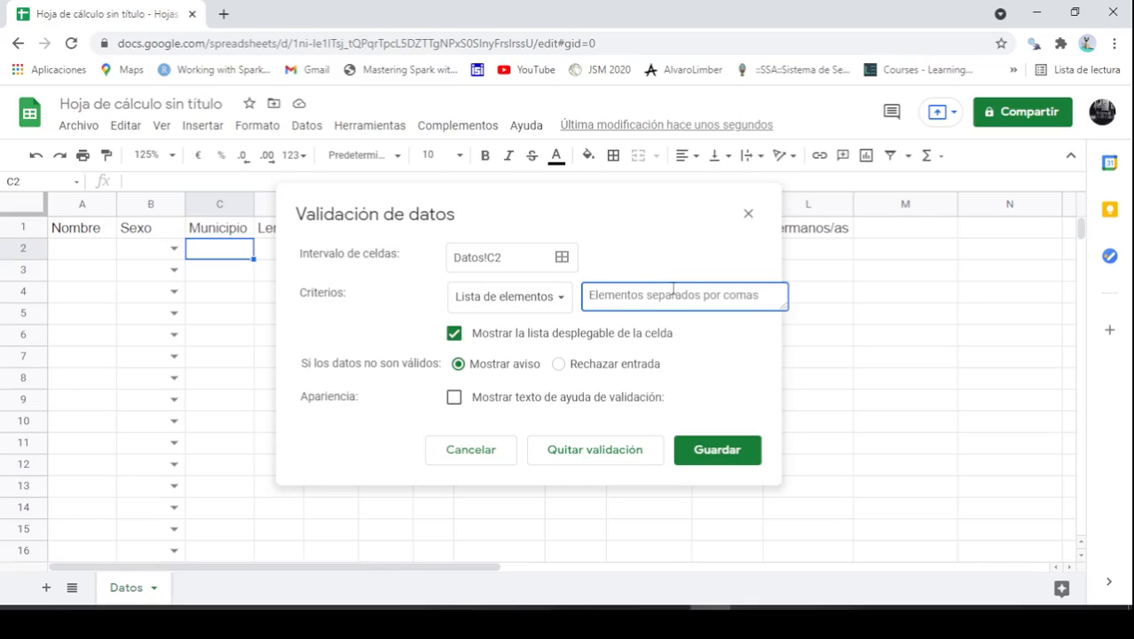
key(Caps_Lock)
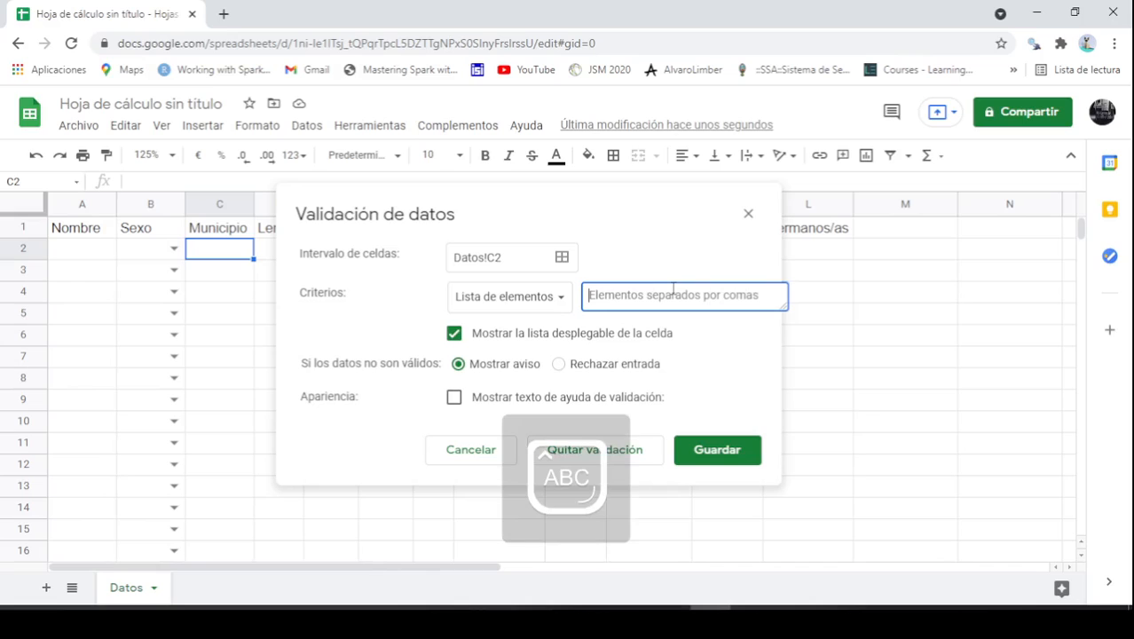
text(El)
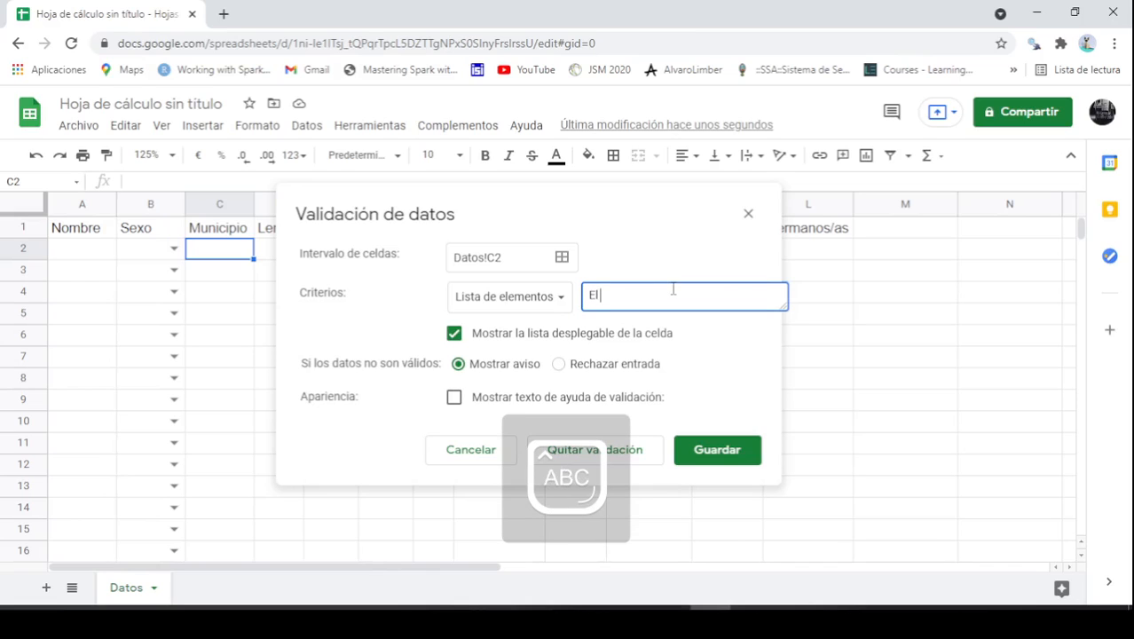
text( A)
key(Caps_Lock)
text(lto, La)
key(Caps_Lock)
text(PA)
key(Caps_Lock)
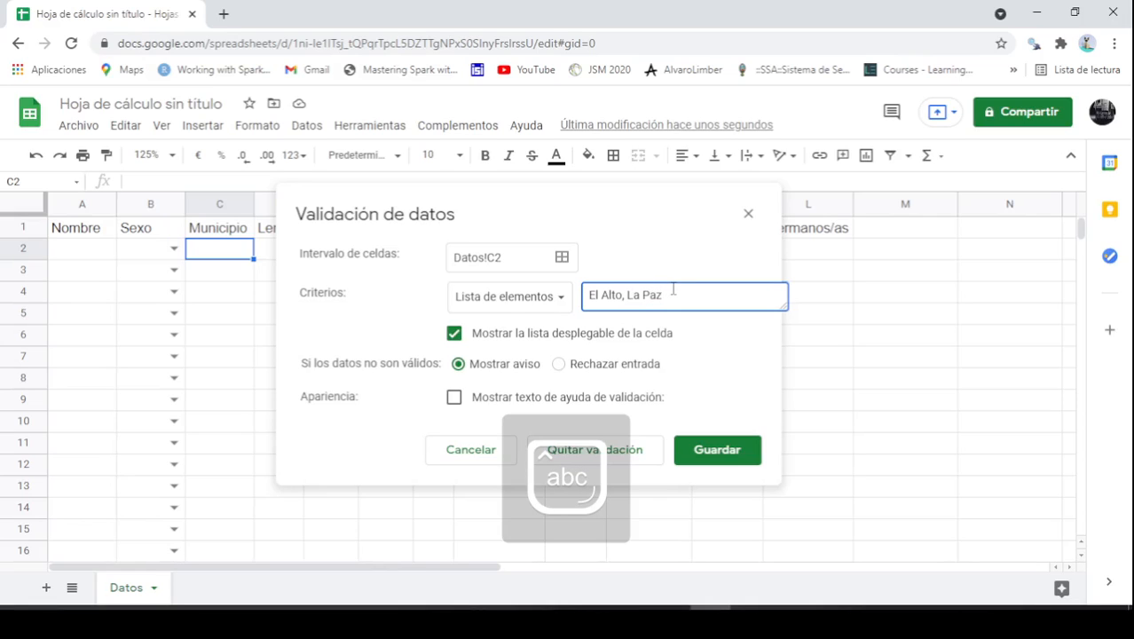
text(az, G)
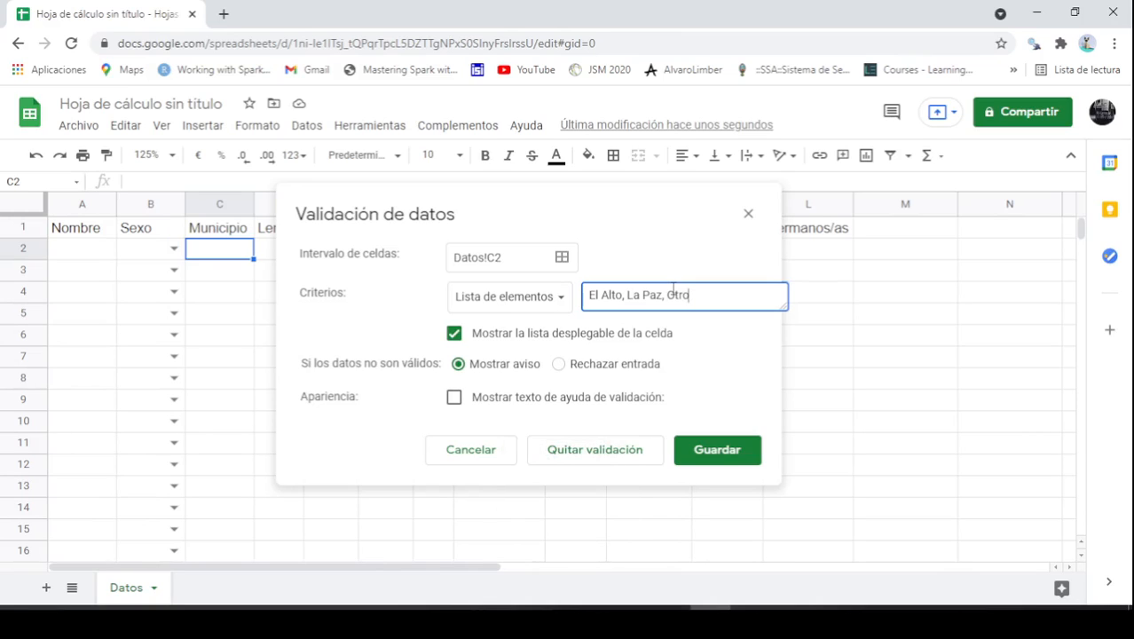
click(717, 450)
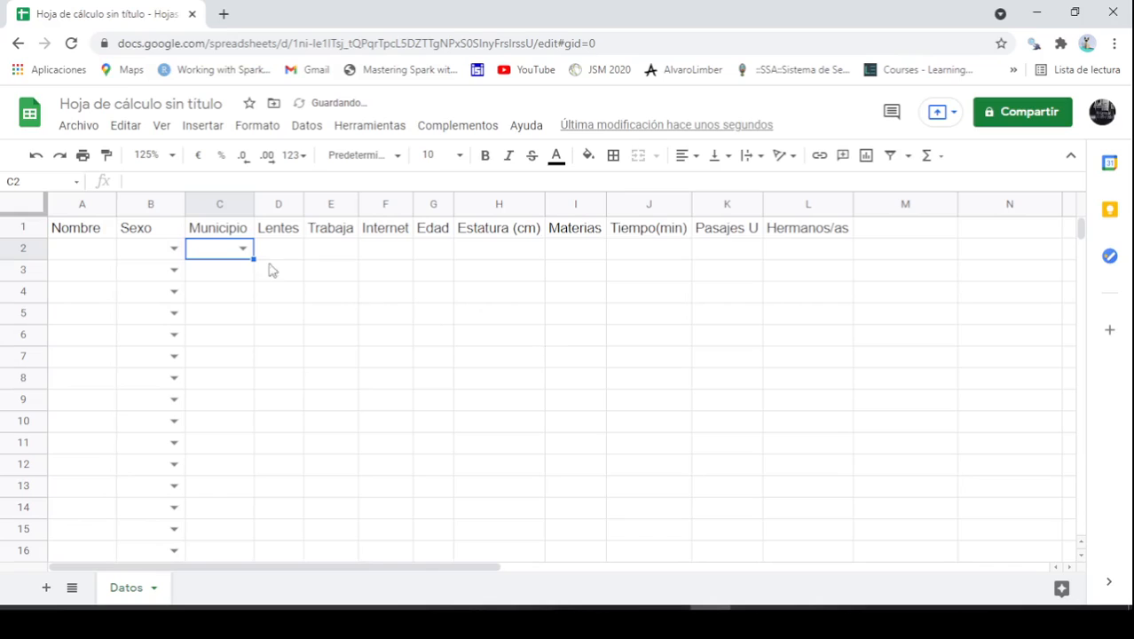
Check the options of the Municipio dropdown in cell C2 and copy it down the column through row 35
click(242, 248)
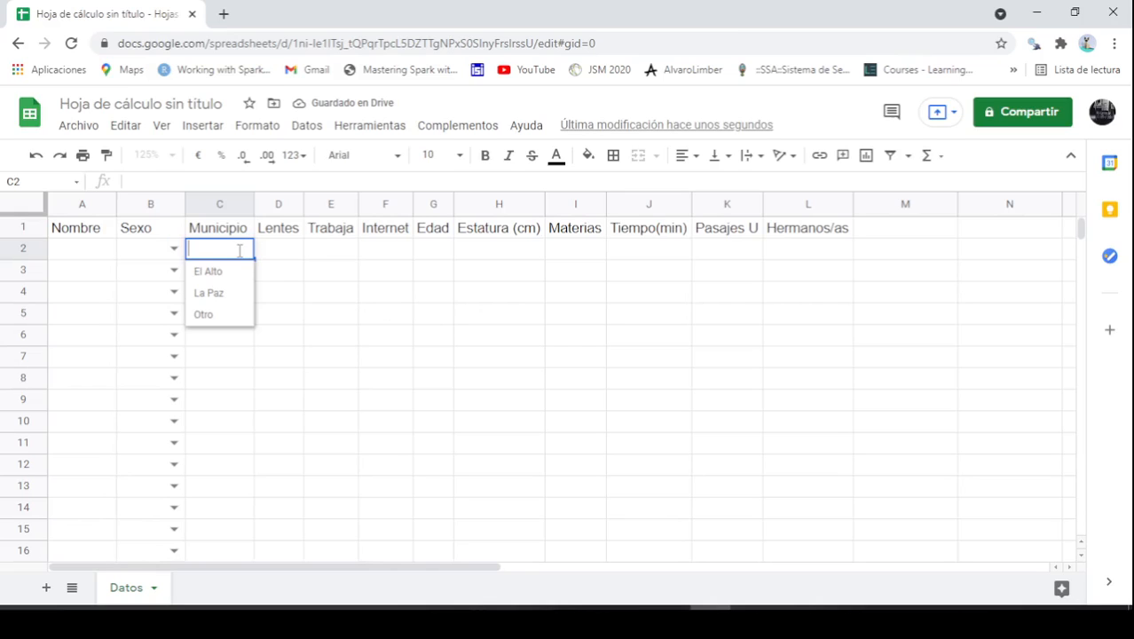
click(335, 299)
click(214, 255)
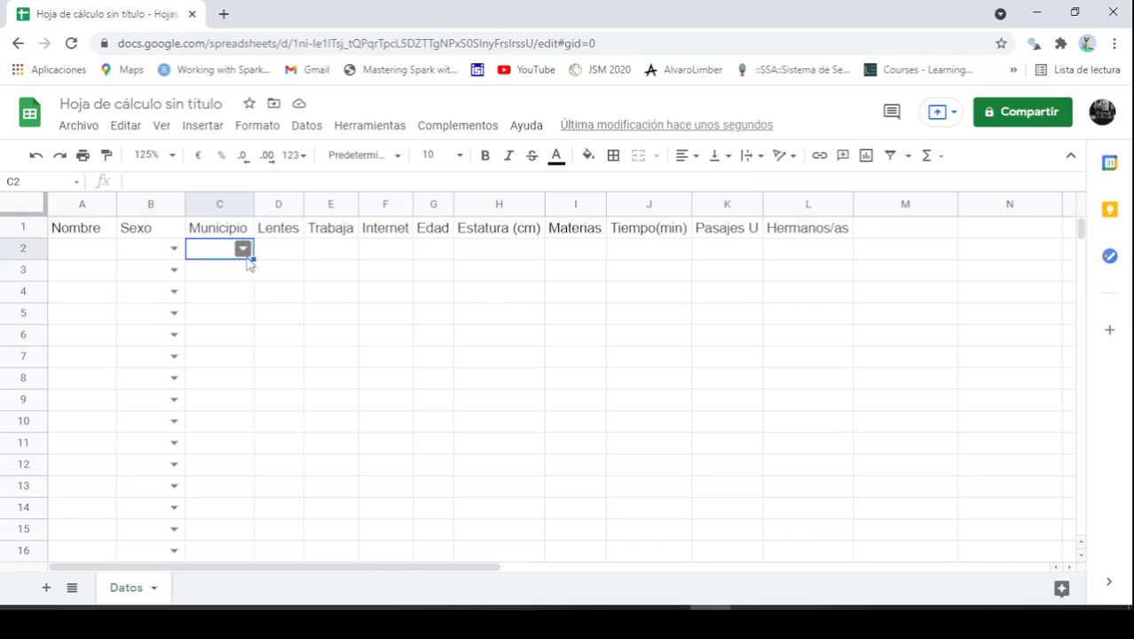
drag(256, 258, 250, 429)
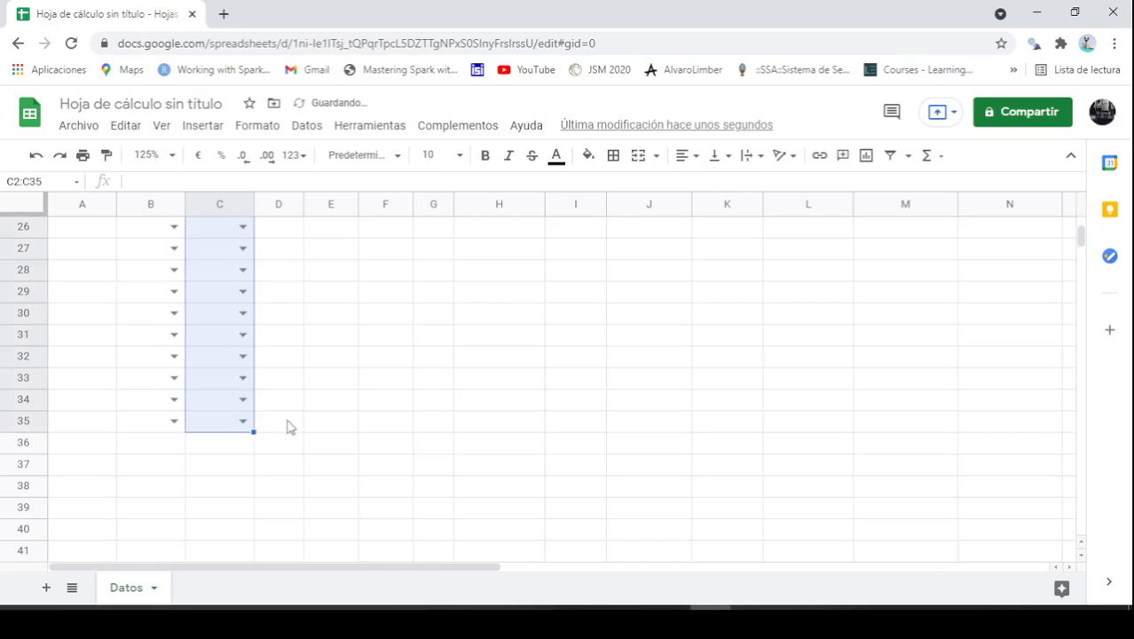
scroll(293, 421, up, 8)
click(302, 333)
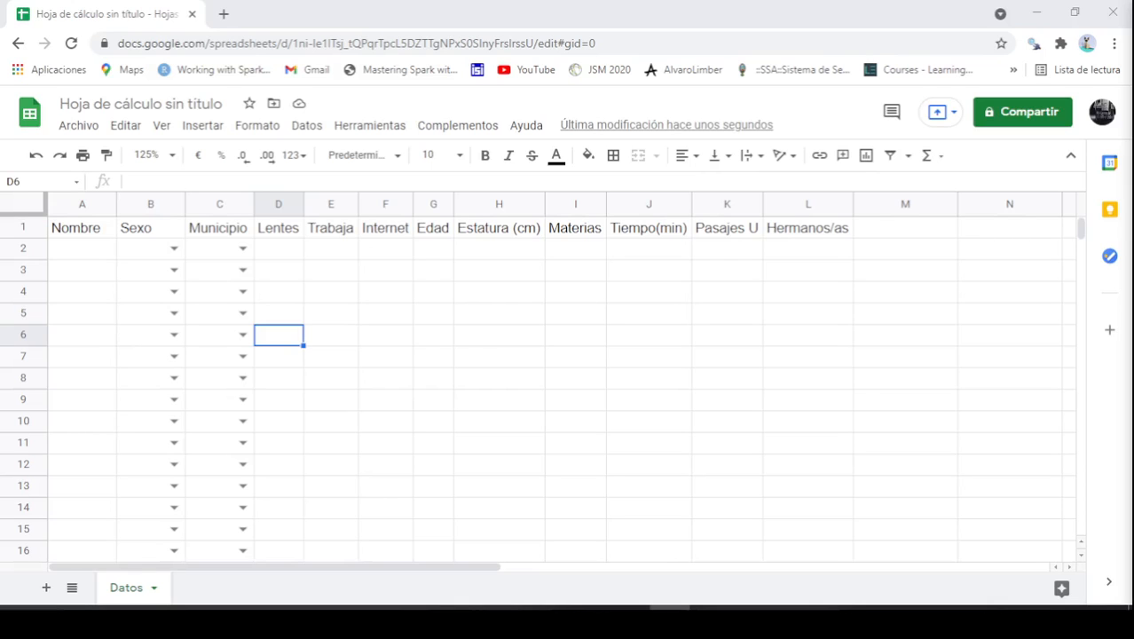
click(353, 343)
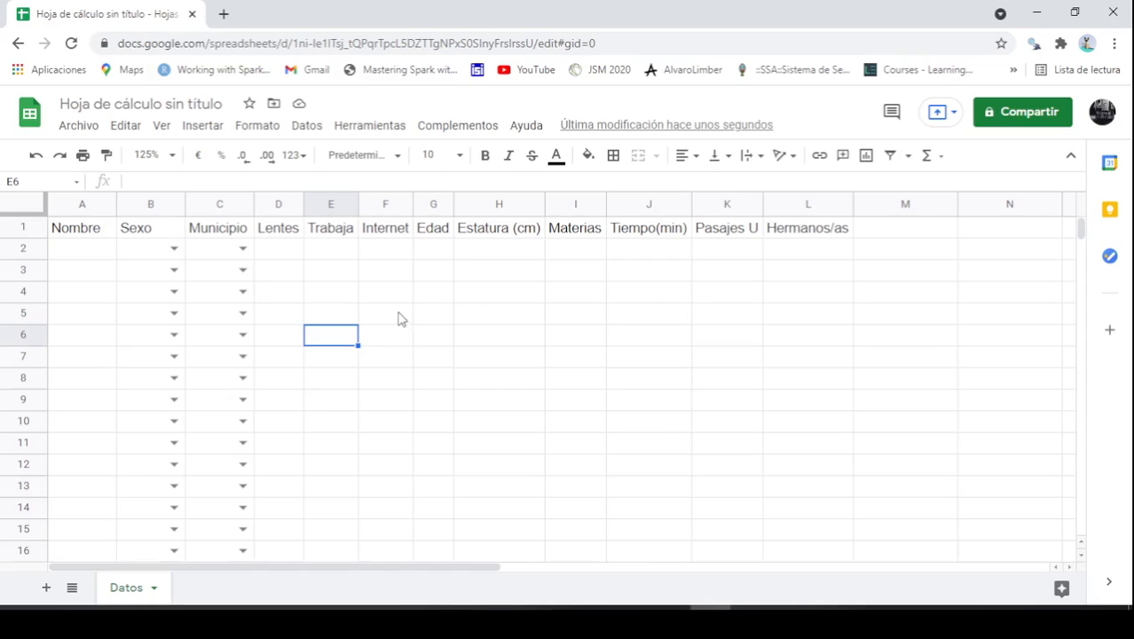
click(388, 256)
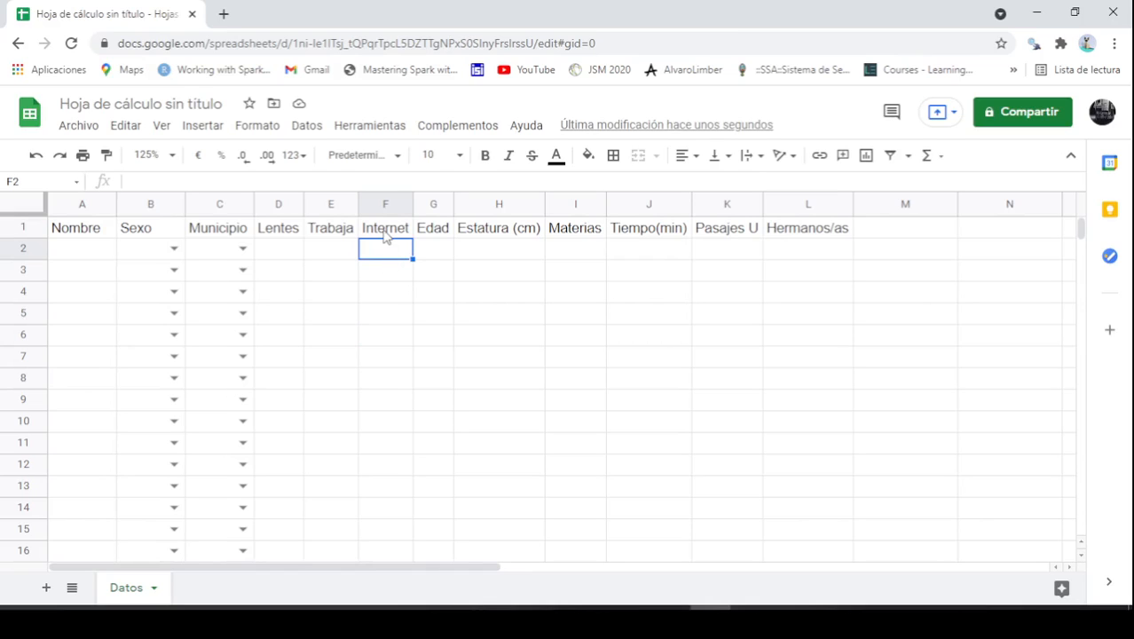
click(385, 232)
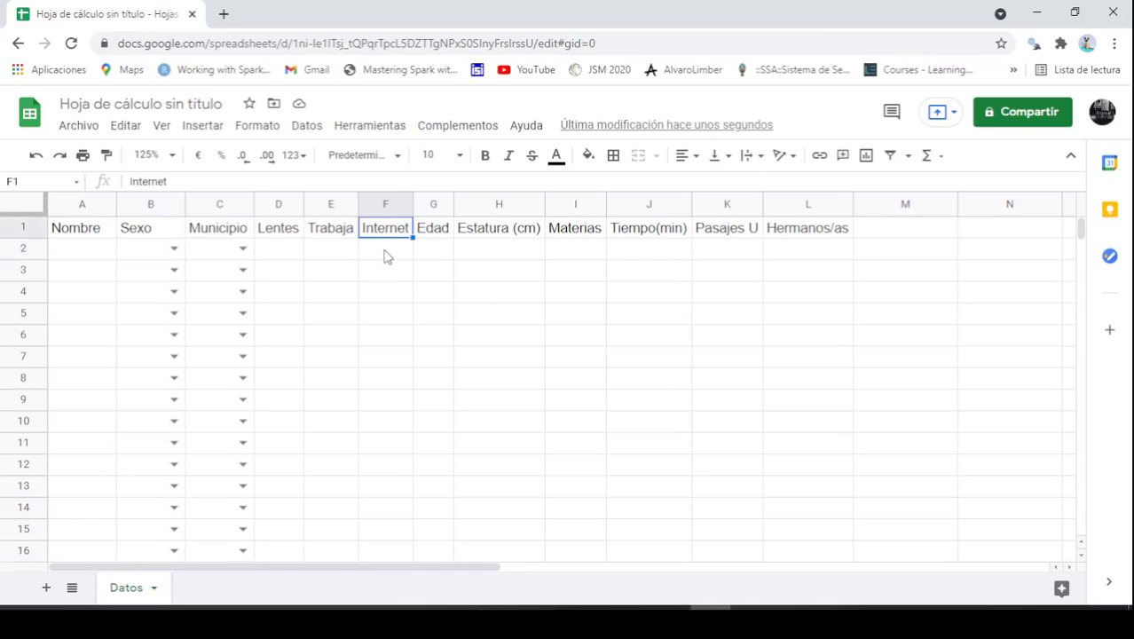
click(386, 256)
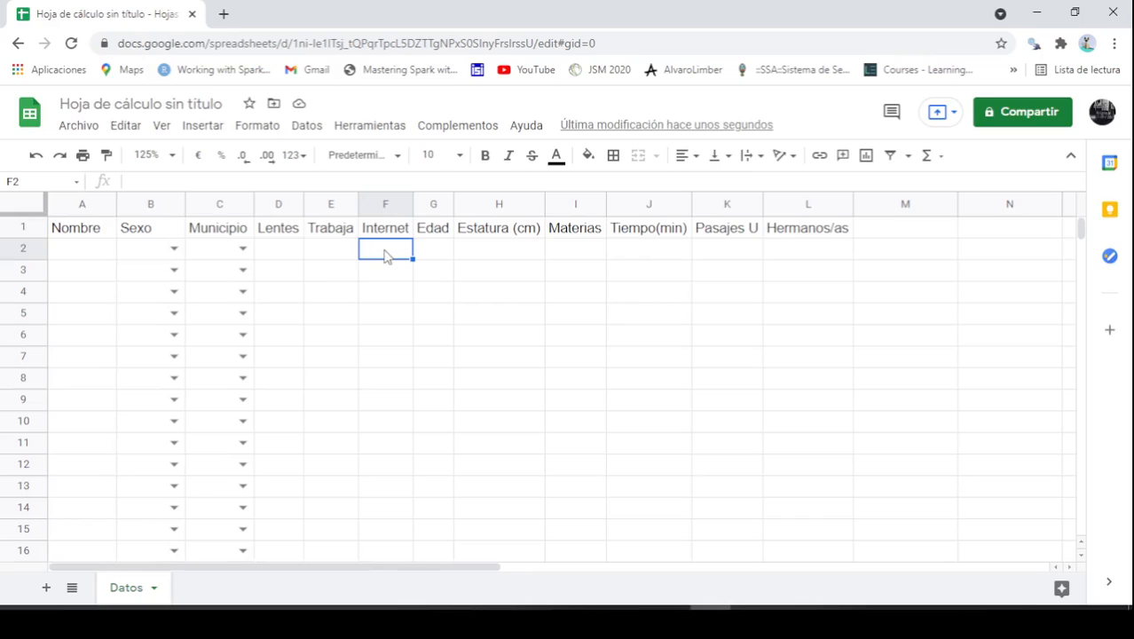
click(284, 256)
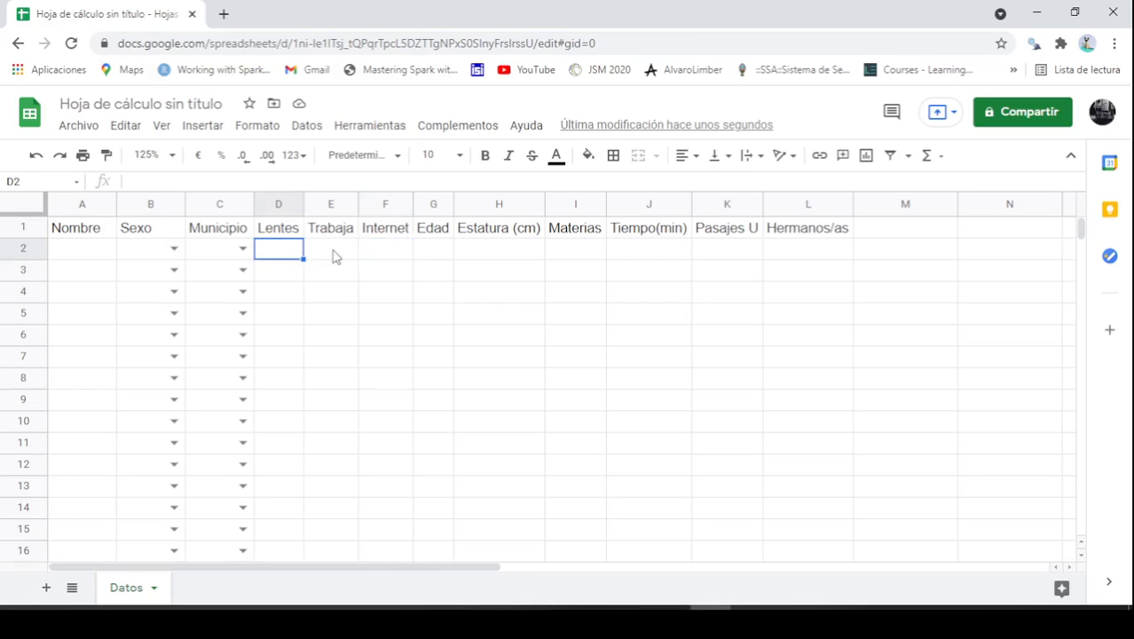
click(333, 255)
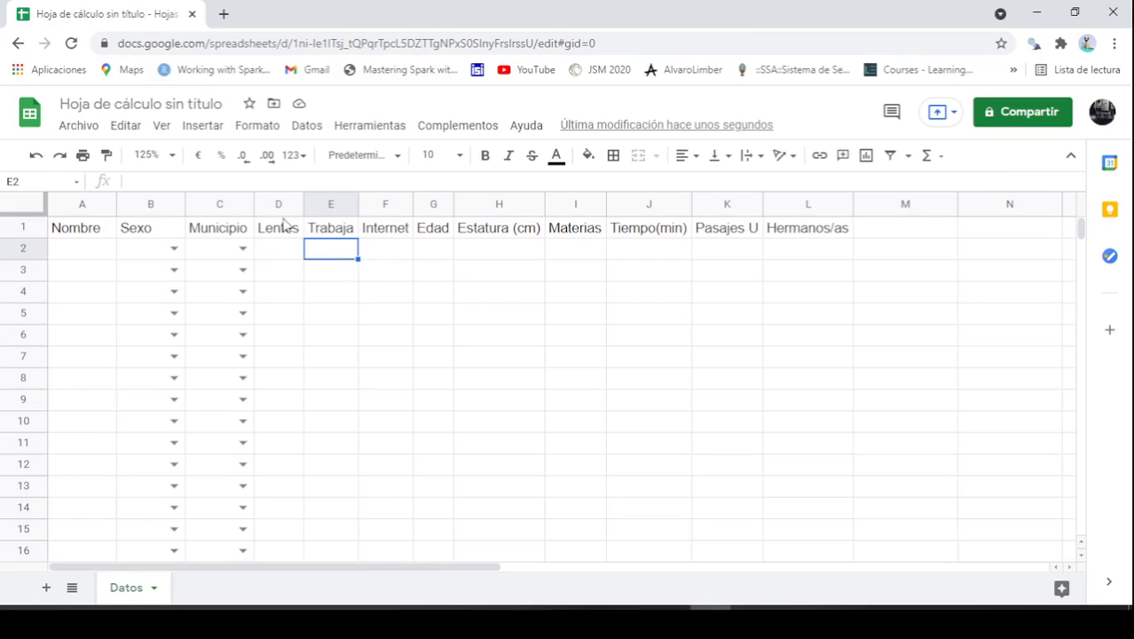
click(284, 236)
click(336, 236)
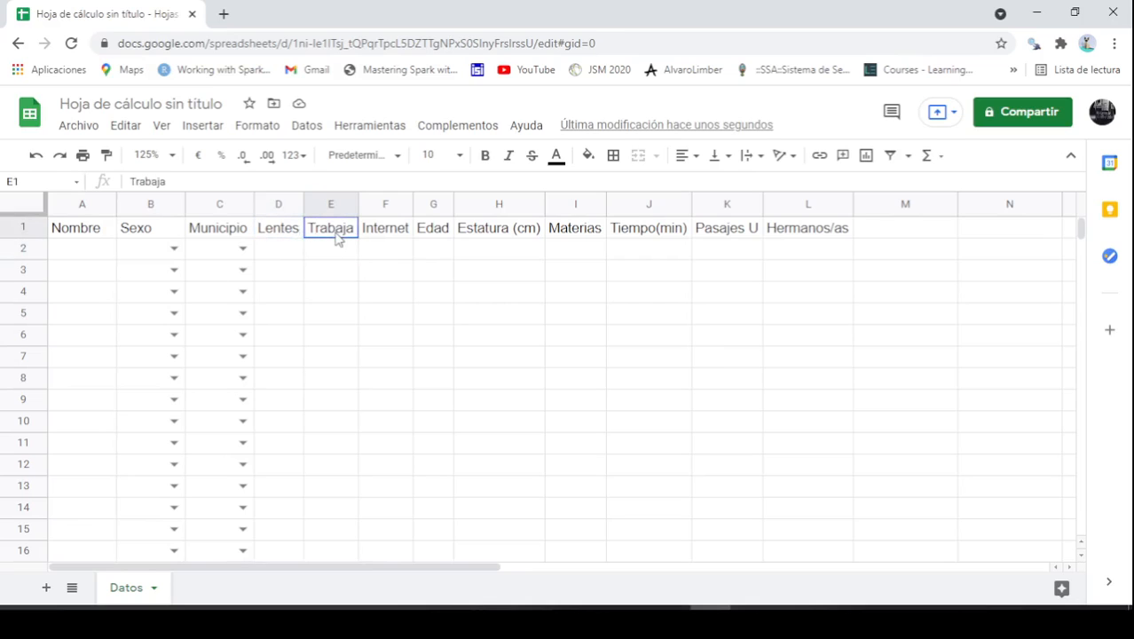
Start a data validation rule for cell F2 under Internet, with "Lista de elementos" as its criterion
click(282, 236)
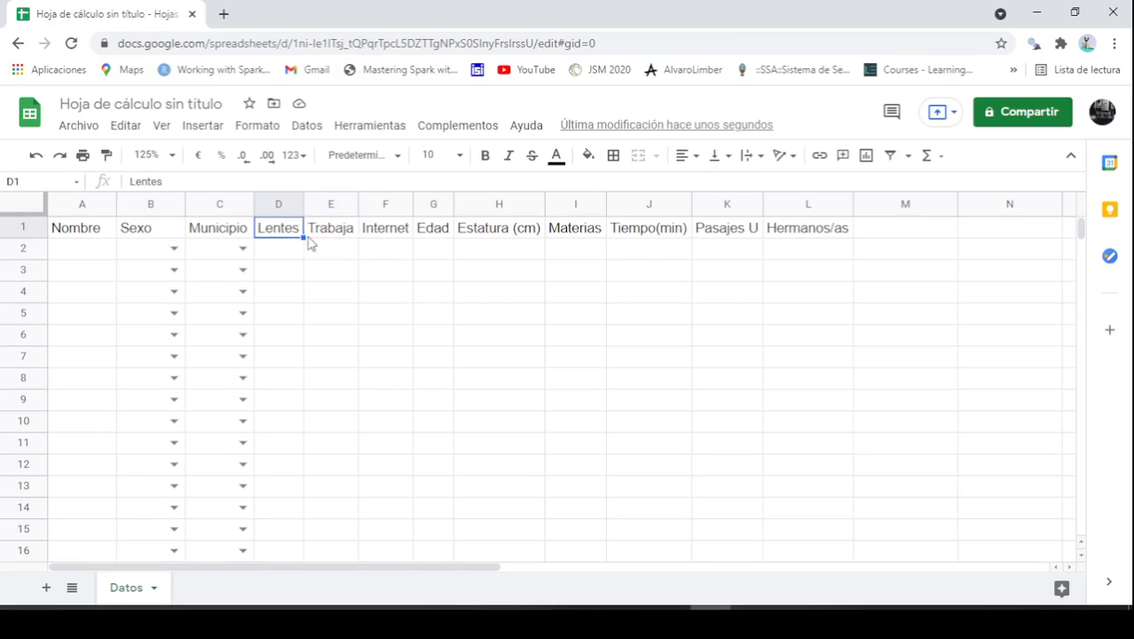
click(315, 235)
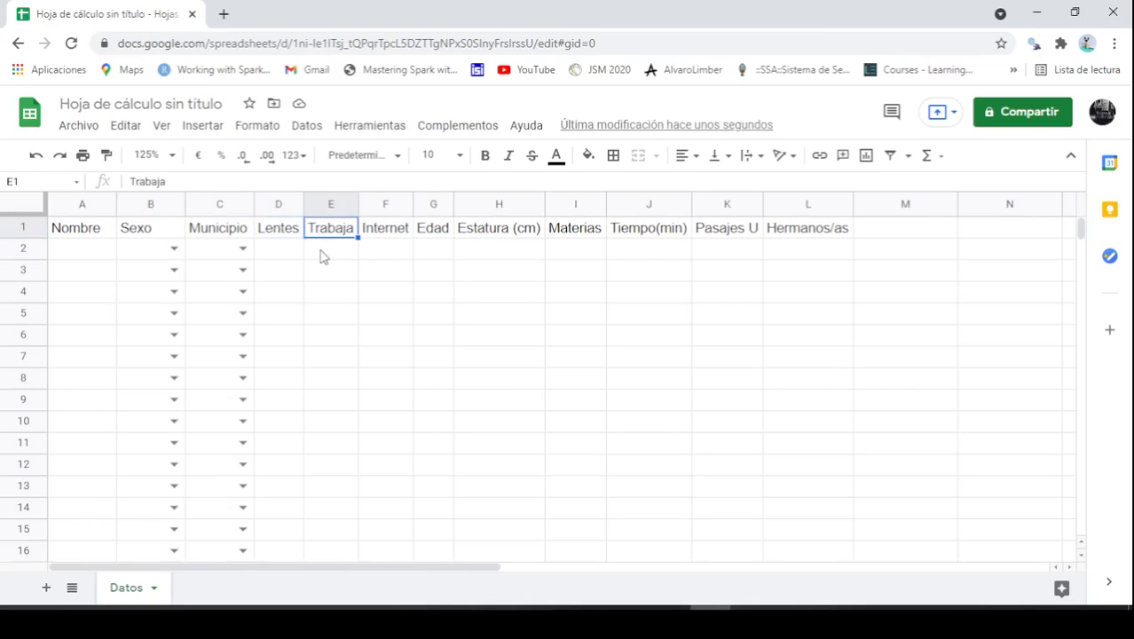
click(385, 249)
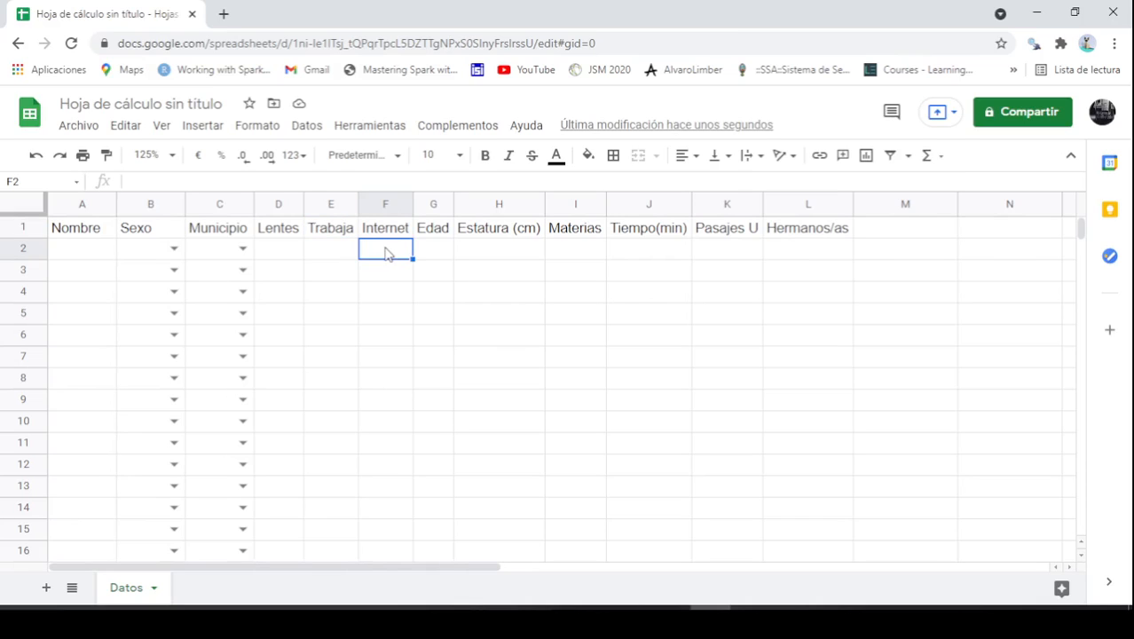
click(311, 127)
mouse_move(369, 125)
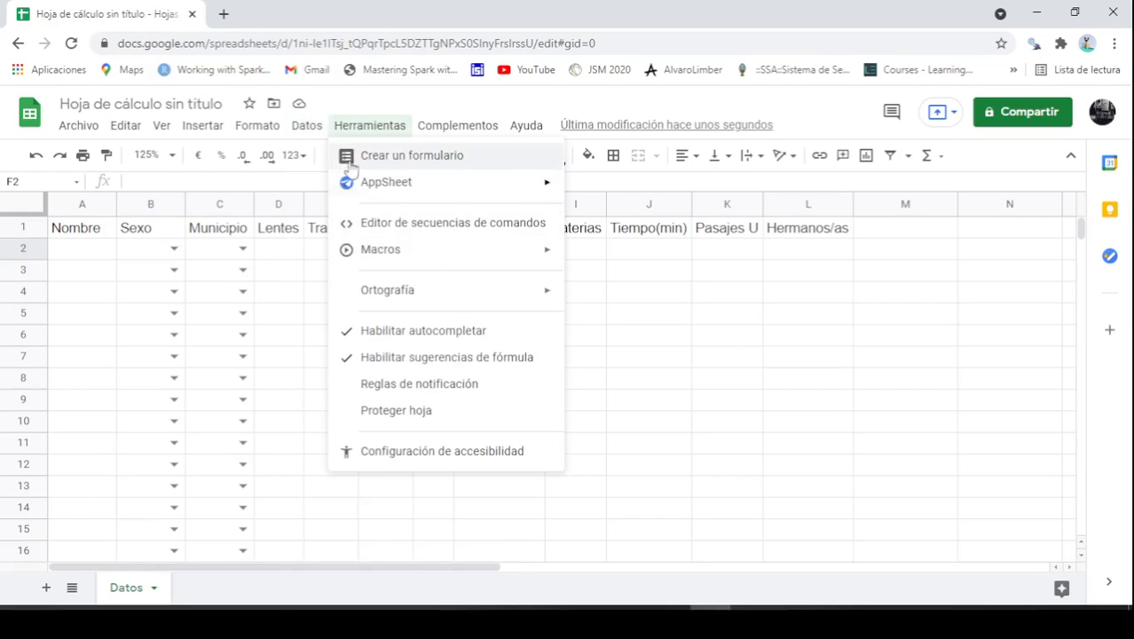
mouse_move(307, 125)
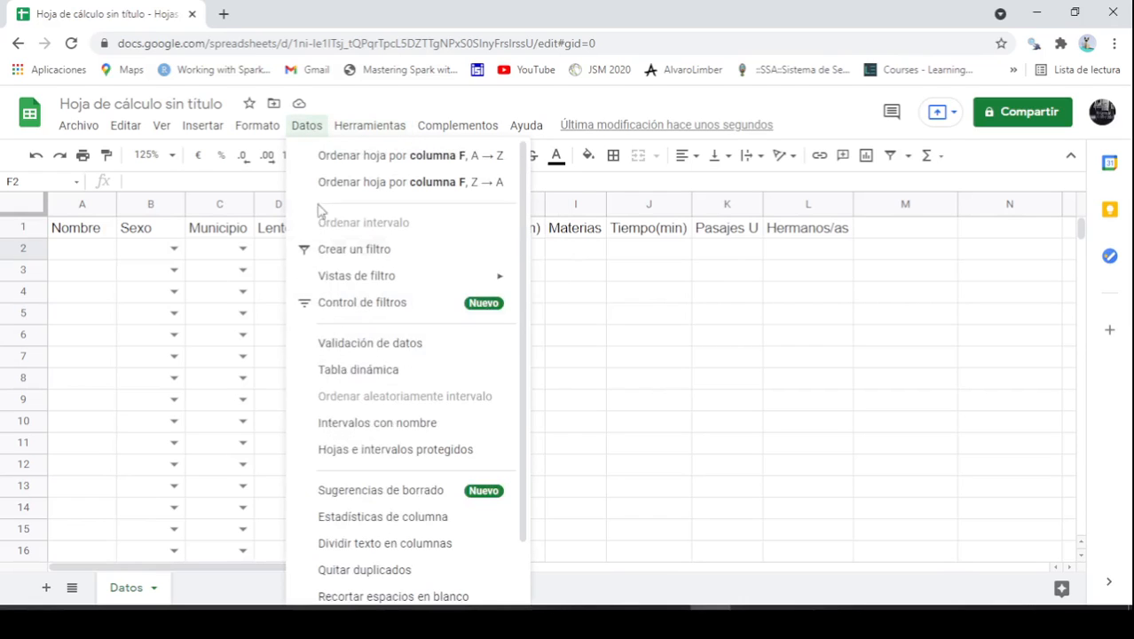
click(386, 346)
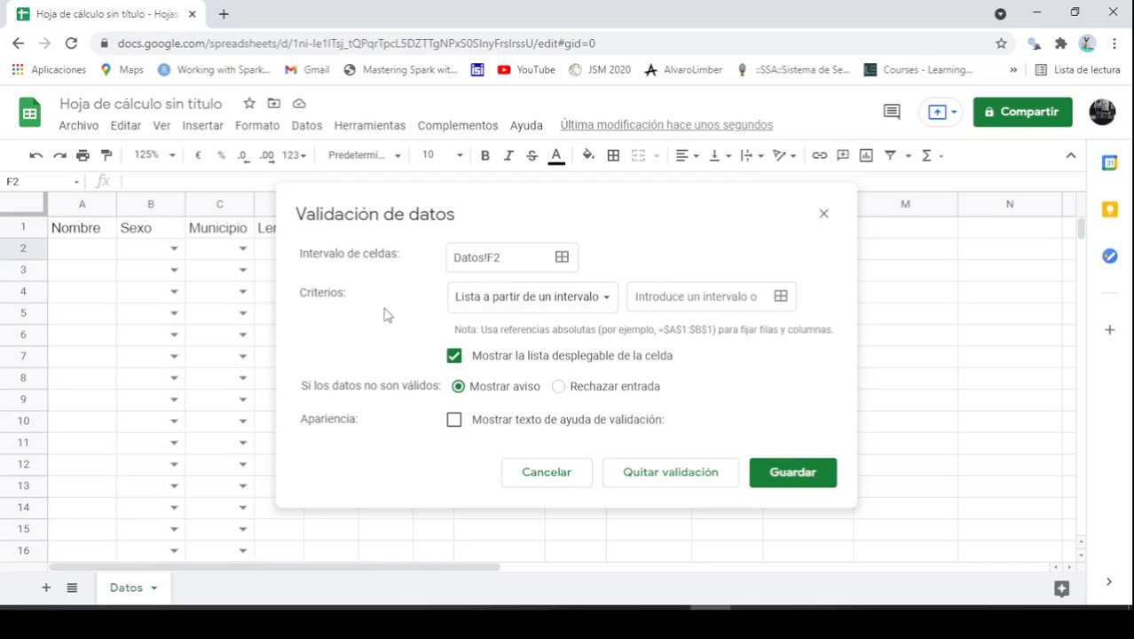
click(536, 306)
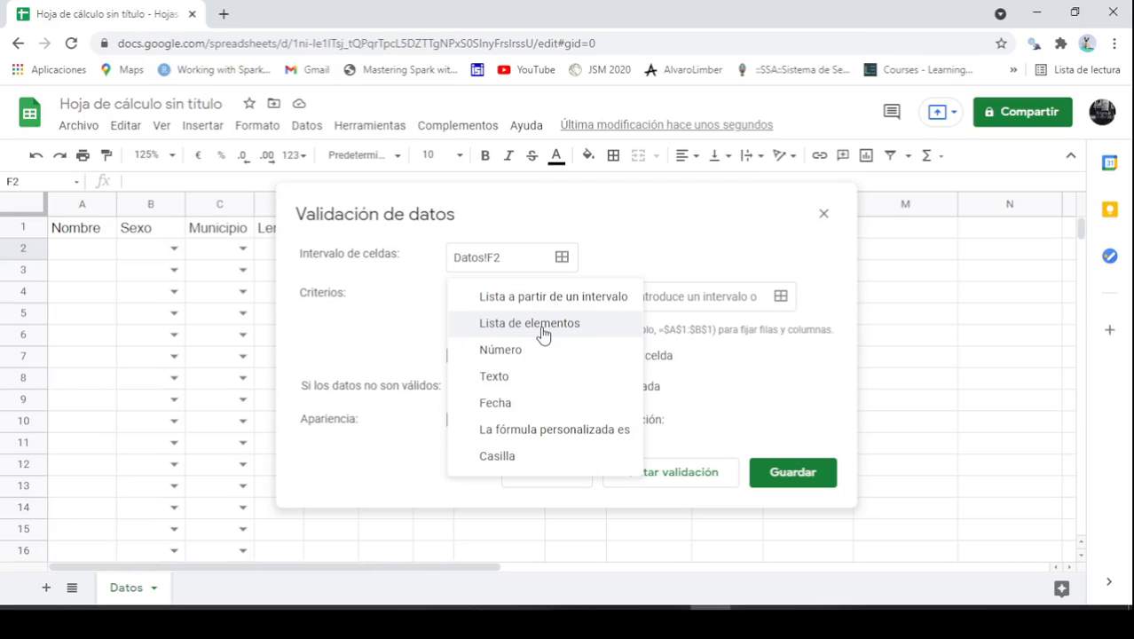
click(543, 325)
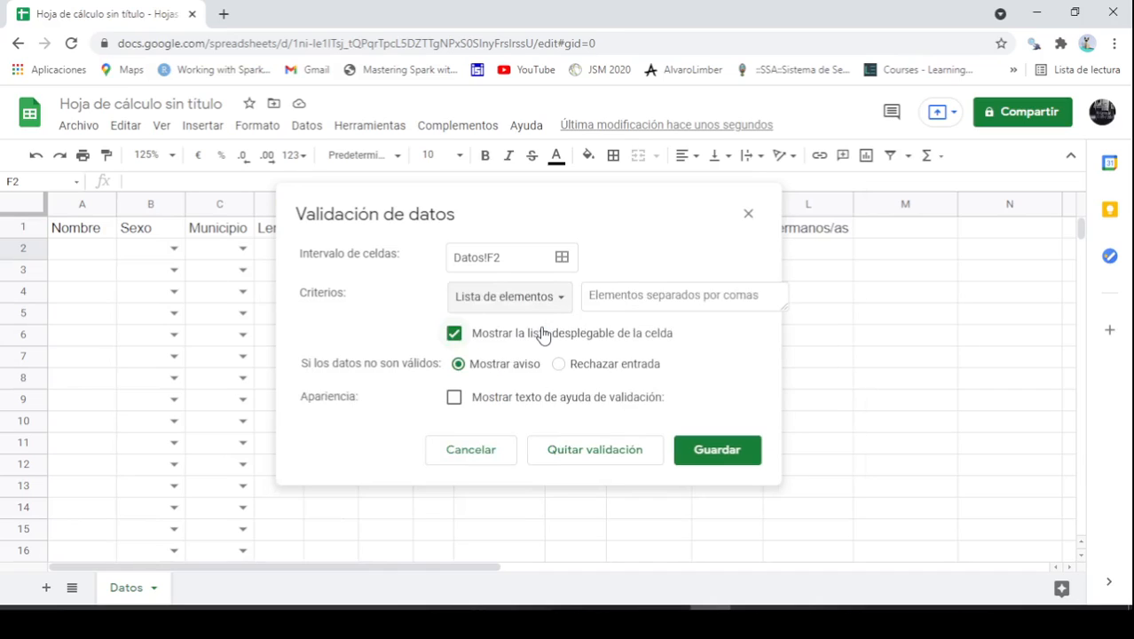
Enter "WiFI, Datos Móviles, Otro" as the allowed items of the F2 validation rule and save it
click(639, 298)
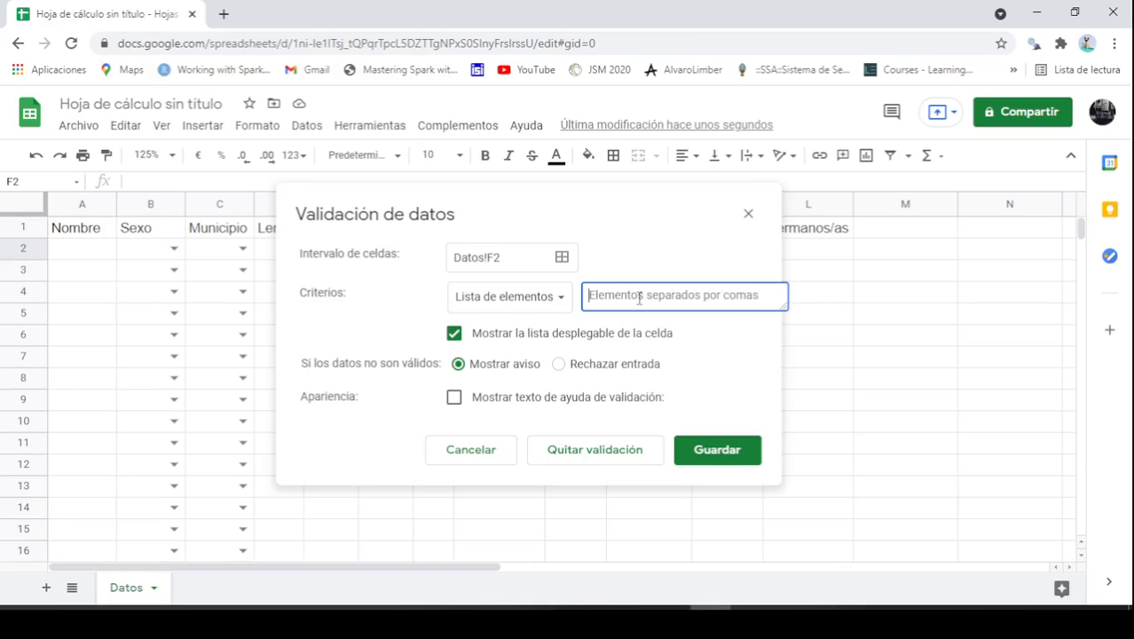
text(W)
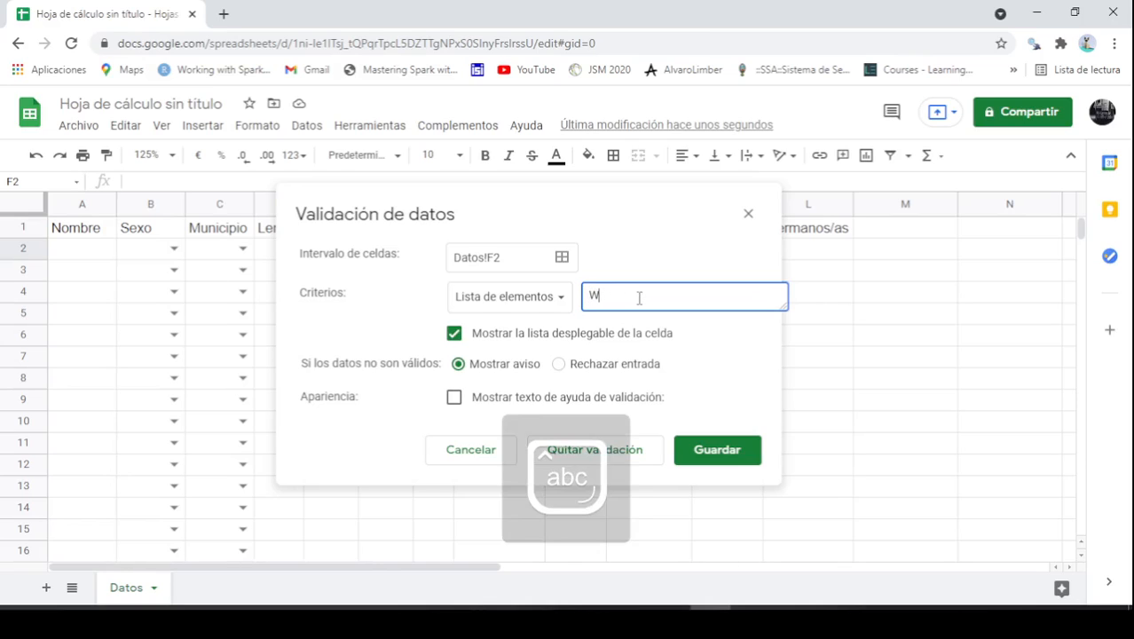
text(if)
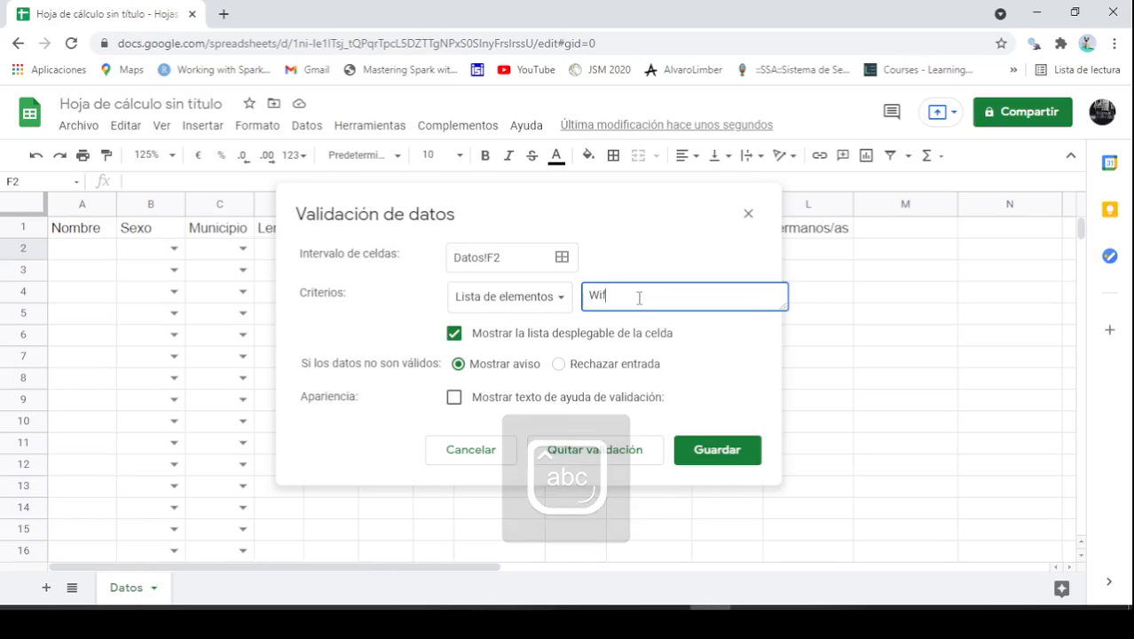
key(BackSpace)
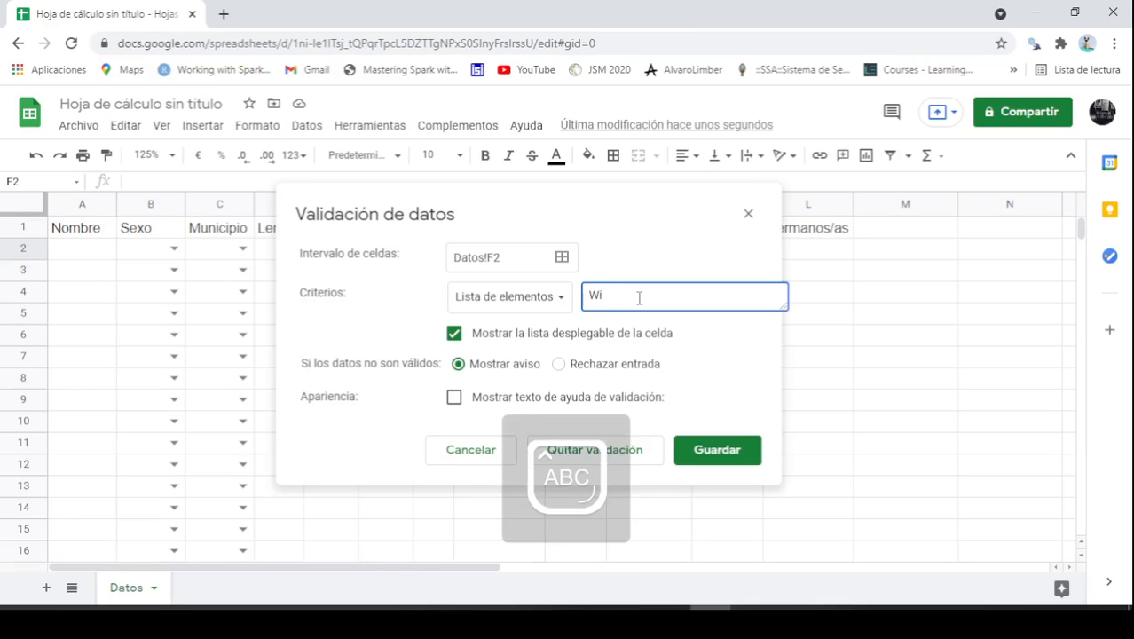
text(Fi)
text(, )
text(Da)
text(tos)
text( Mo)
text(ó)
text(viels)
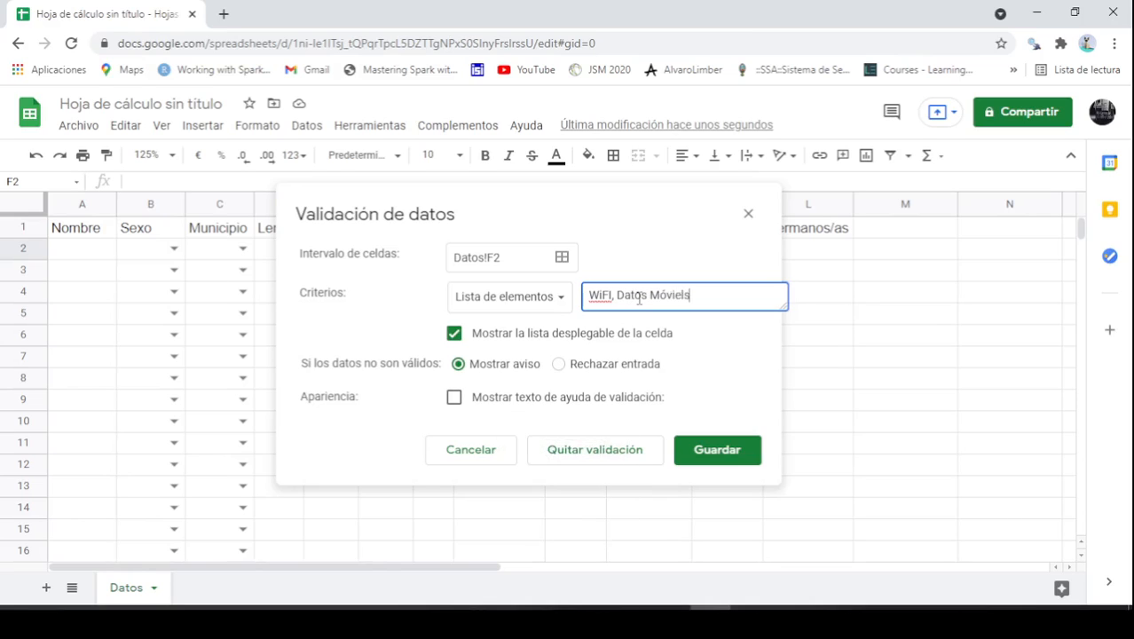
key(BackSpace)
text(les, Otro)
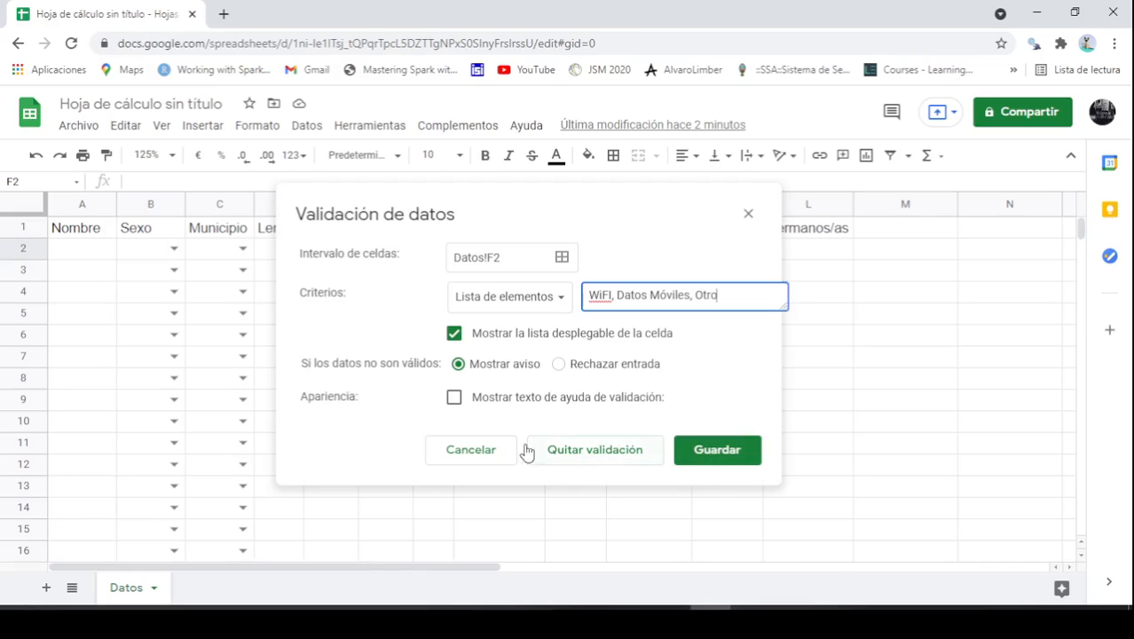
click(715, 450)
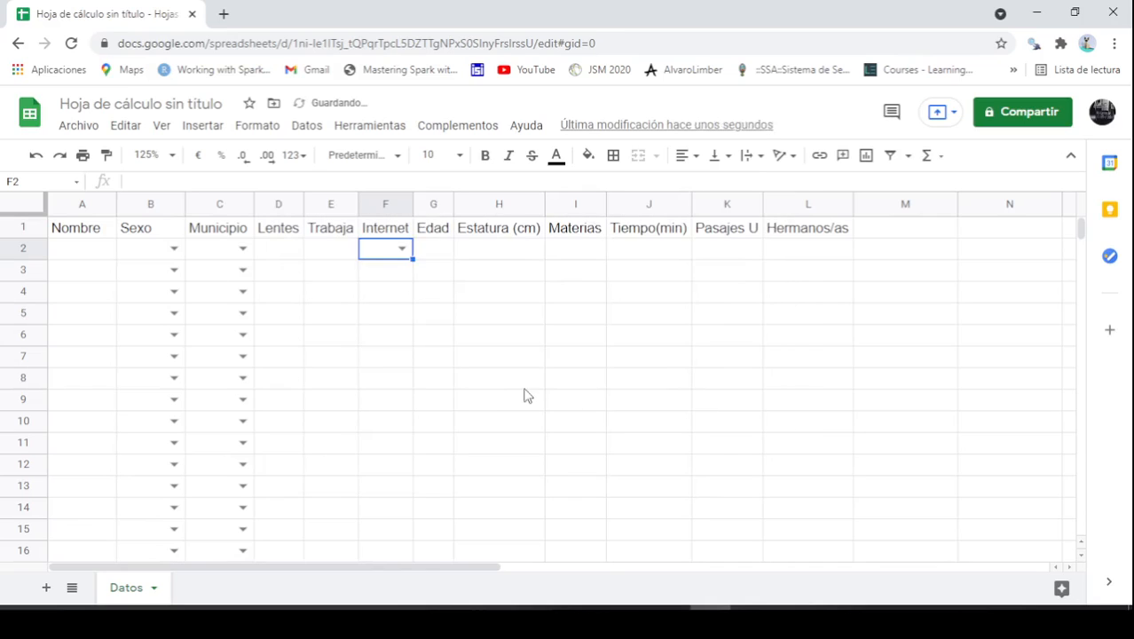
Copy the Internet dropdown from cell F2 down the column through row 35
click(496, 384)
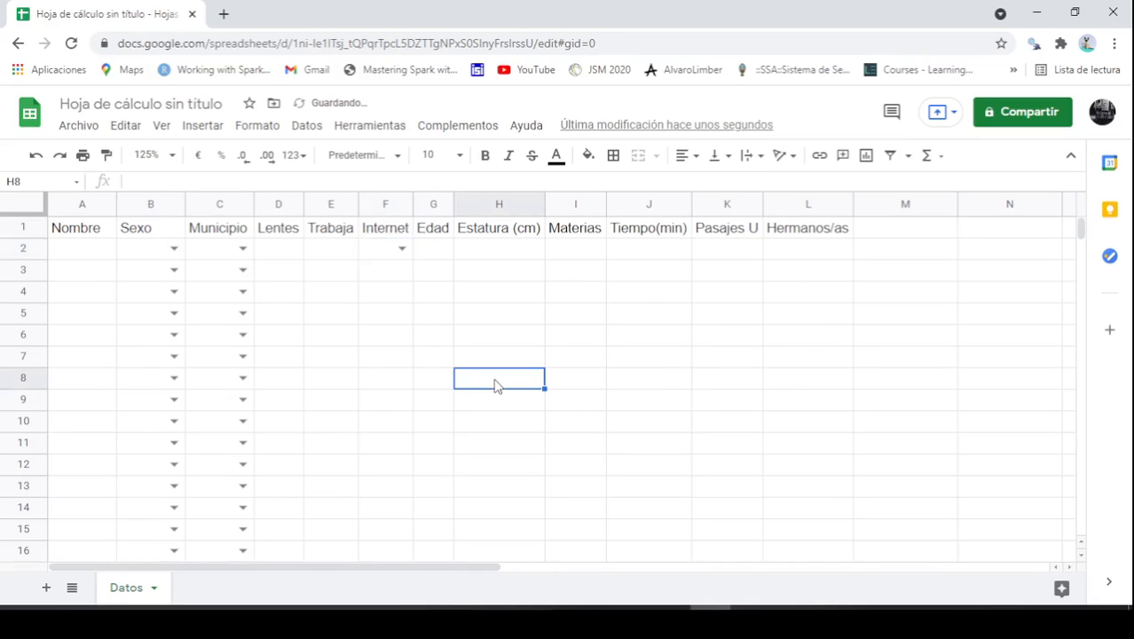
click(387, 256)
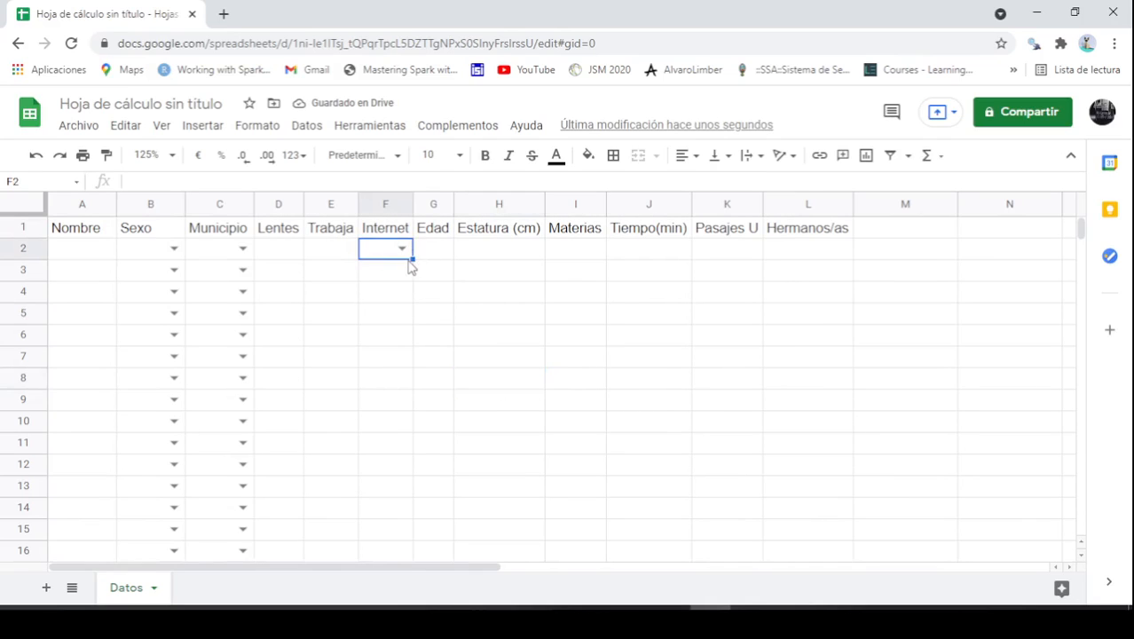
drag(416, 258, 393, 372)
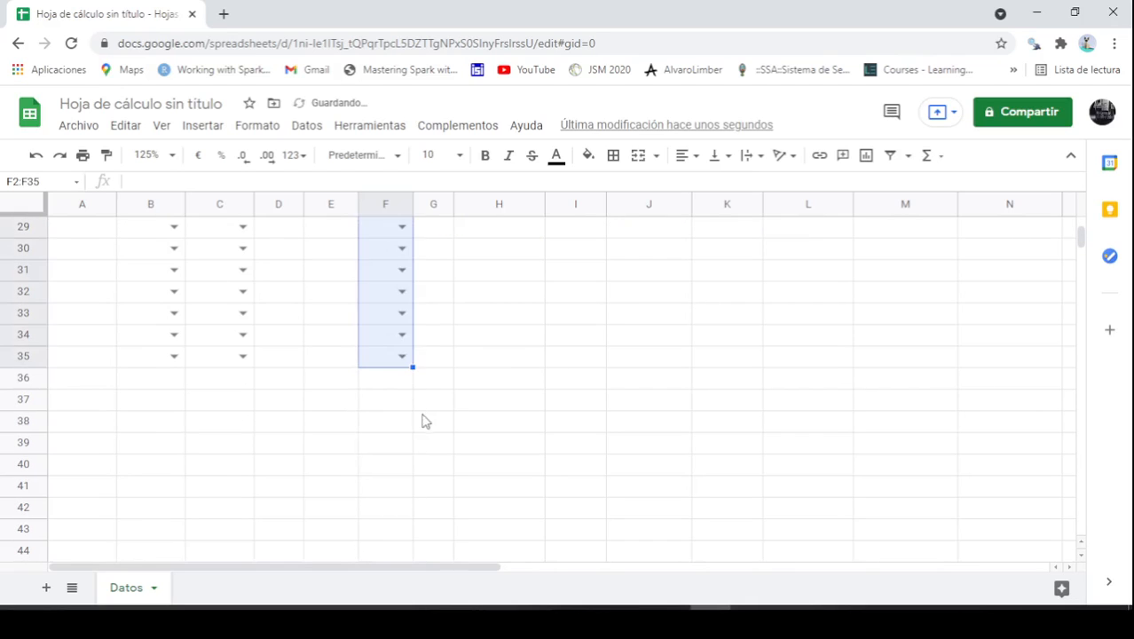
scroll(434, 418, up, 10)
click(444, 352)
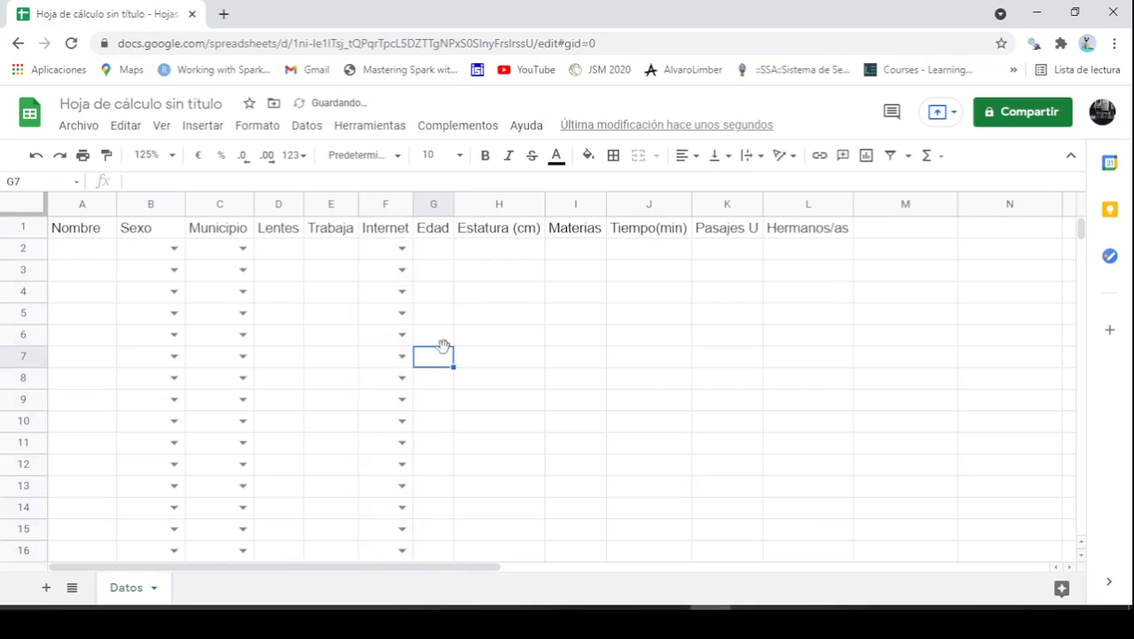
Check the options of the Internet dropdown in F2 and the suggestion for "o" in F3, without keeping an entry
click(388, 257)
click(406, 251)
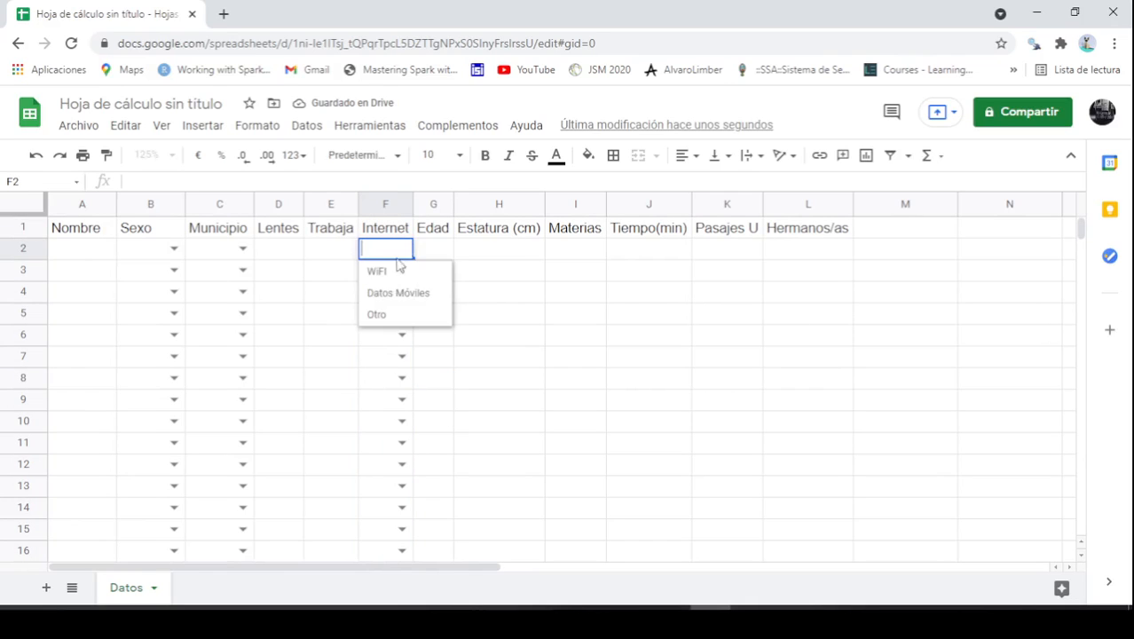
click(526, 293)
click(379, 278)
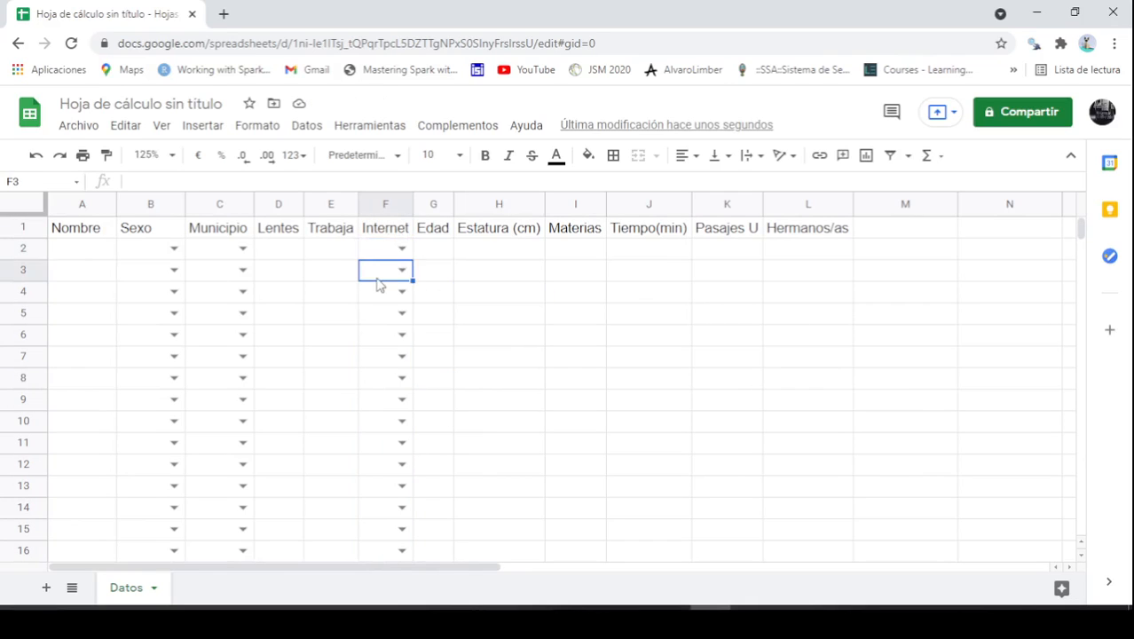
text(o)
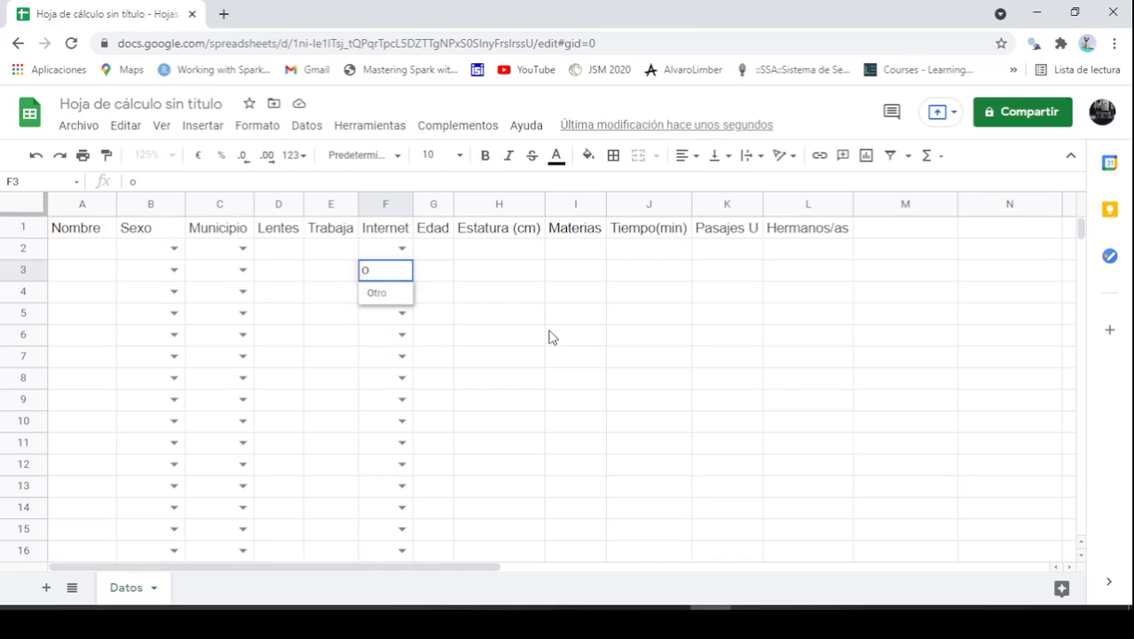
key(BackSpace)
key(Escape)
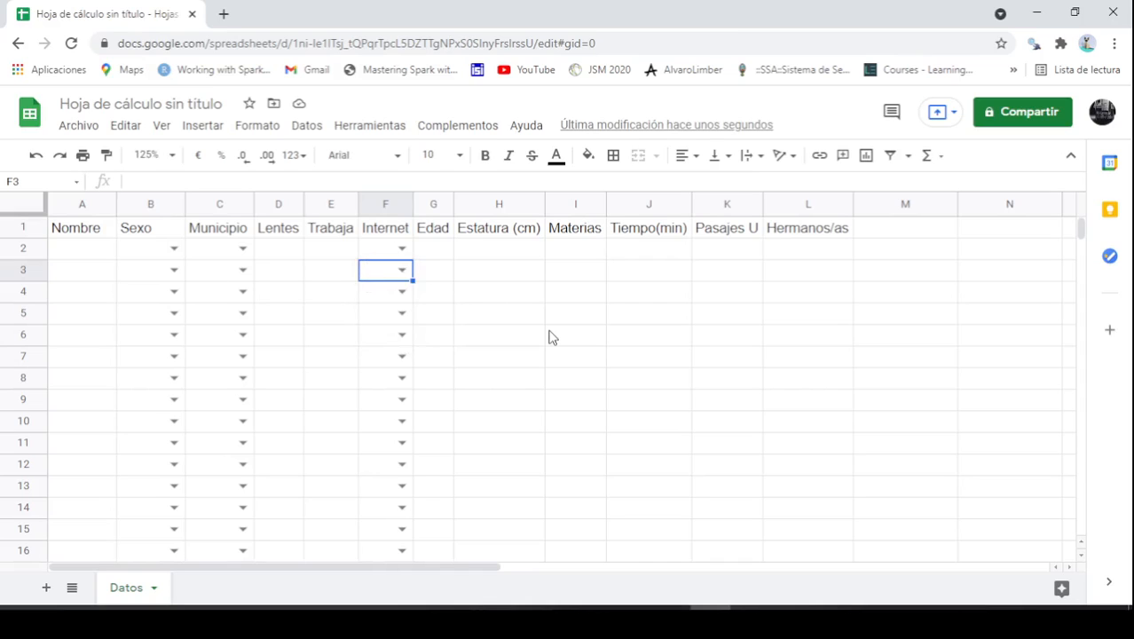
Fill cell B2 under Sexo with Hombre, using the dropdown's autocompletion
key(Left)
key(Left)
key(Left)
key(Up)
key(Left)
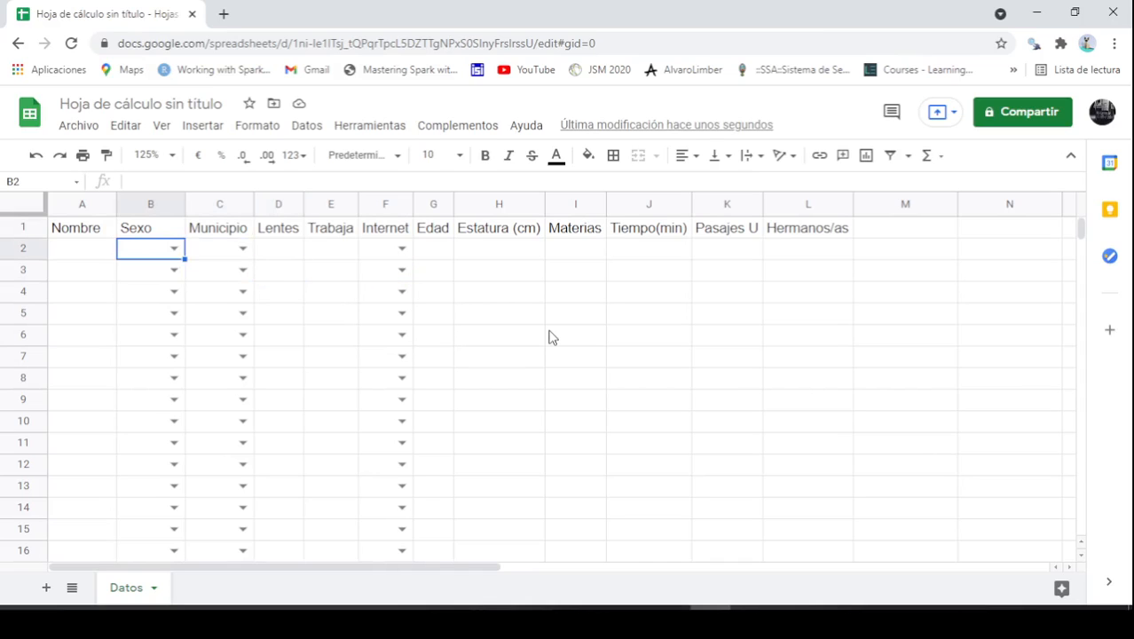
text(H)
key(Tab)
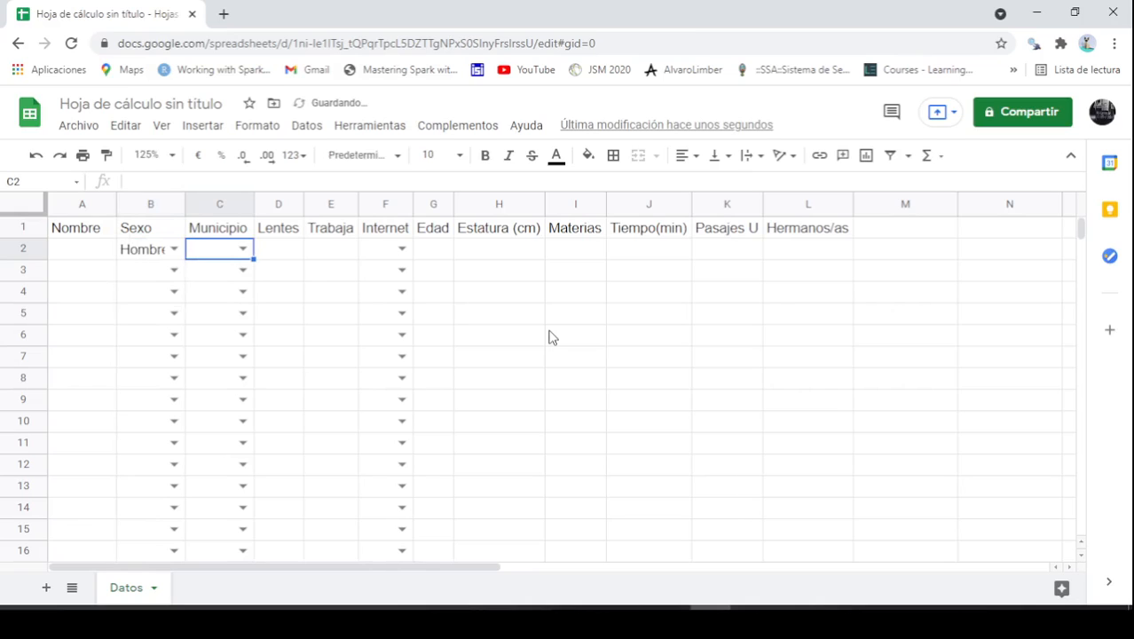
Fill cell B5 under Sexo with Mujer, using the dropdown's autocompletion
key(Down)
key(Left)
key(Left)
key(Right)
key(Down)
key(Down)
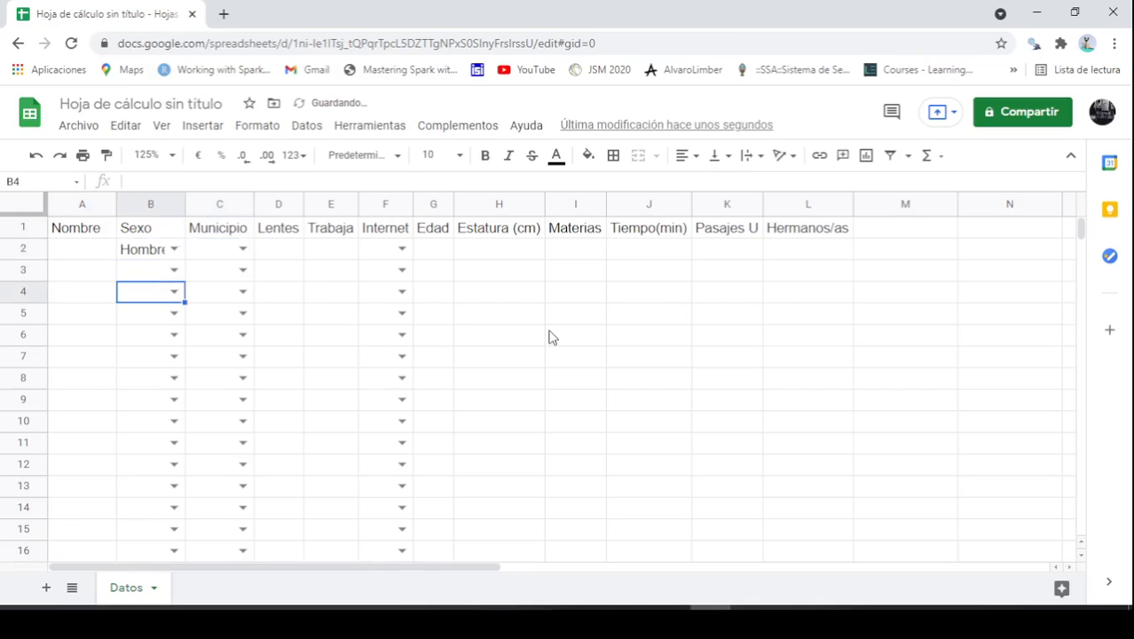
text(m)
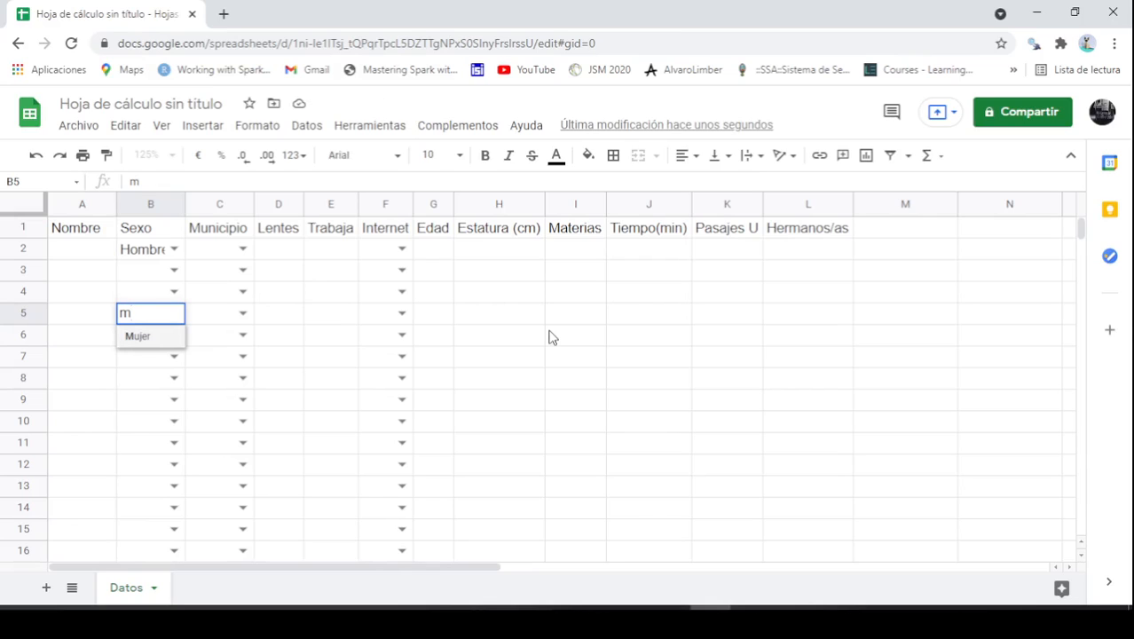
key(Return)
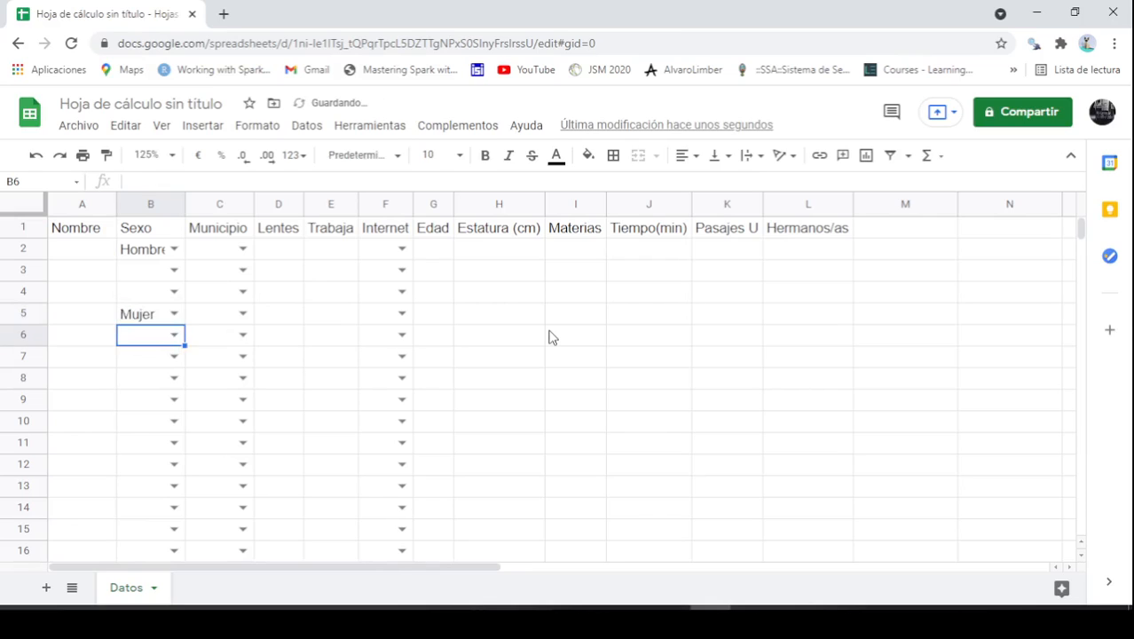
Fill cell C3 under Municipio with La Paz, using the dropdown's autocompletion
key(Down)
key(Down)
key(Right)
key(Up)
key(Up)
key(Up)
key(Up)
key(Up)
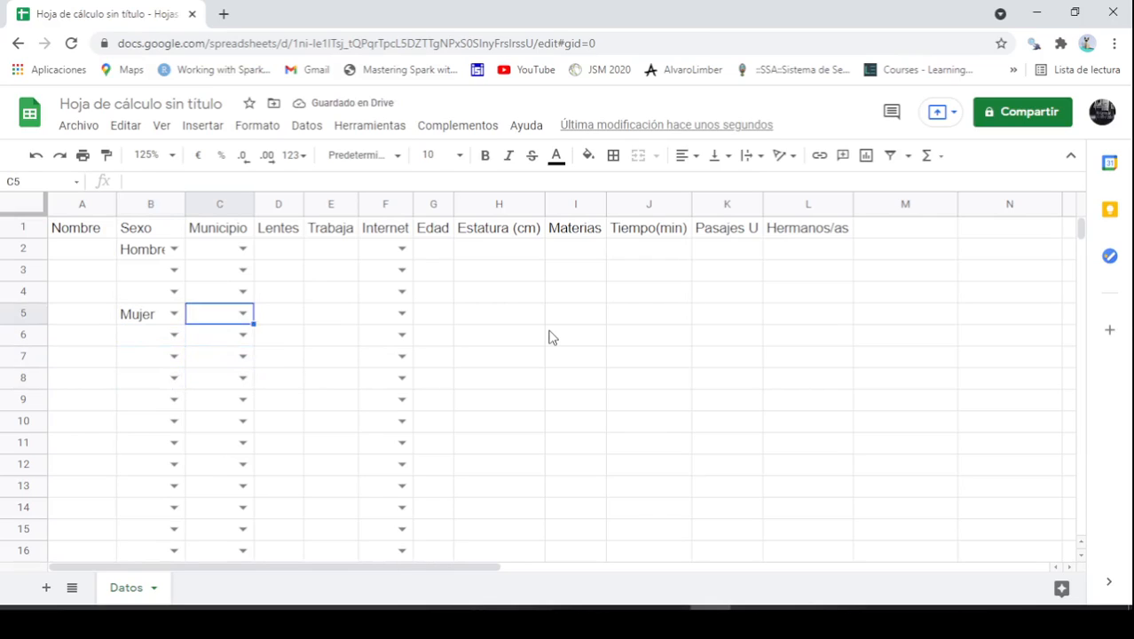
text(l)
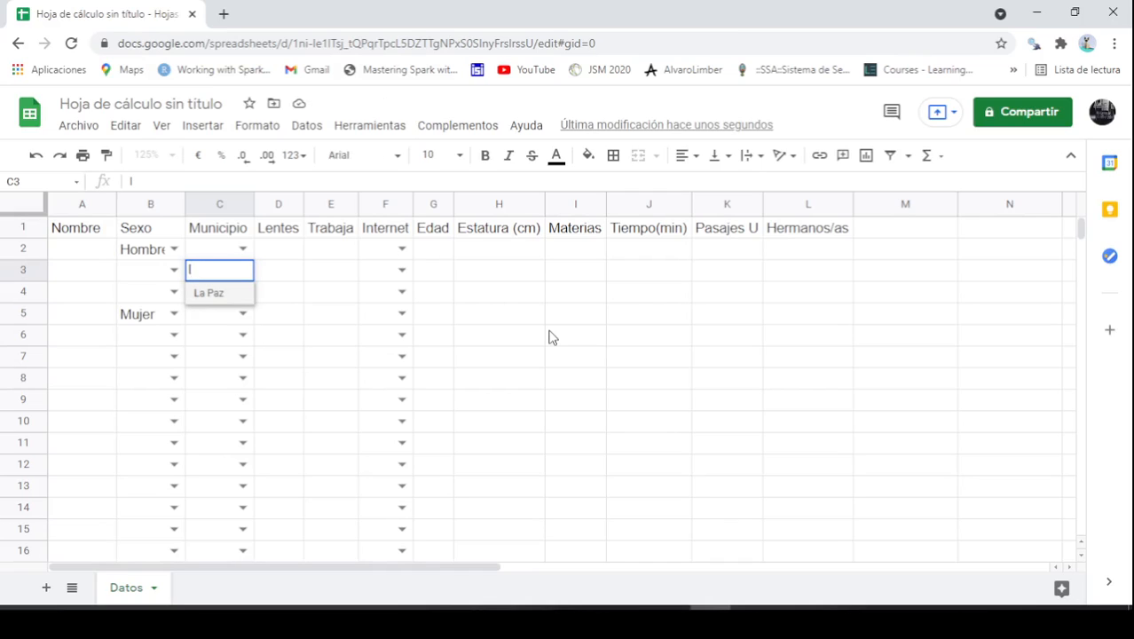
key(Return)
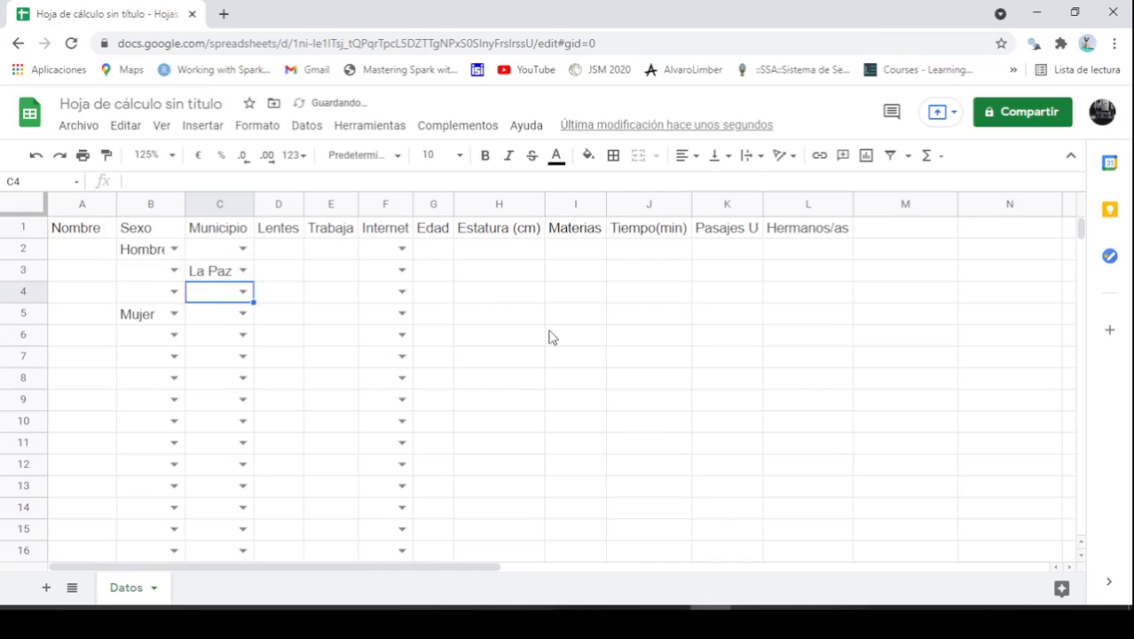
Fill cell F3 under Internet with Datos Móviles, using the dropdown's autocompletion
key(Down)
key(Down)
key(Right)
key(Right)
key(Right)
key(Right)
key(Up)
key(Up)
key(Left)
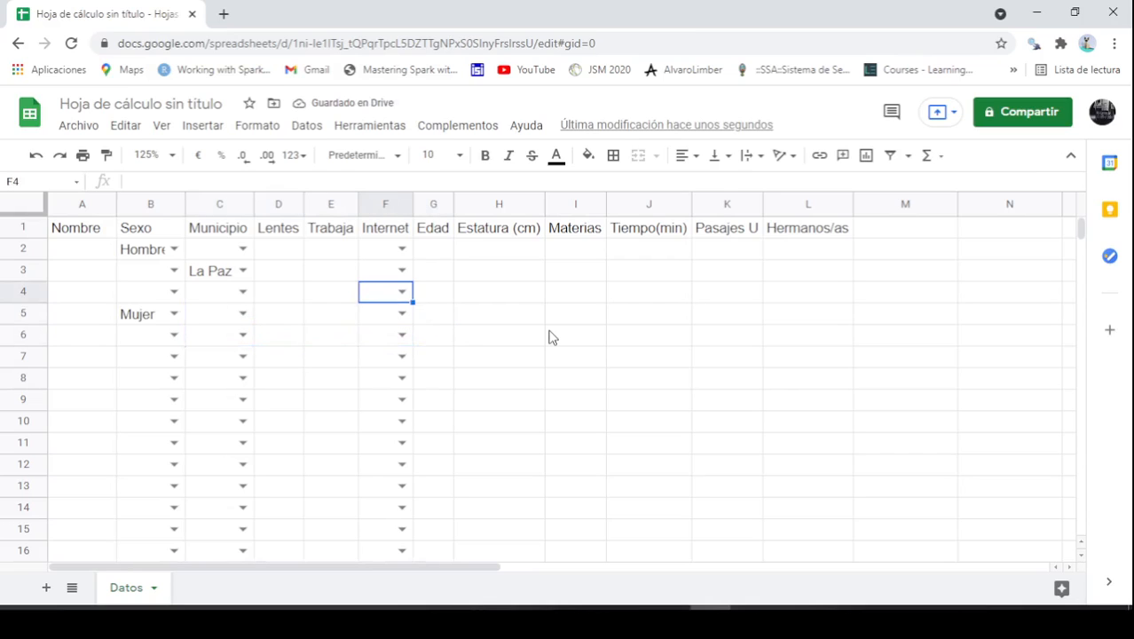
key(Up)
text(d)
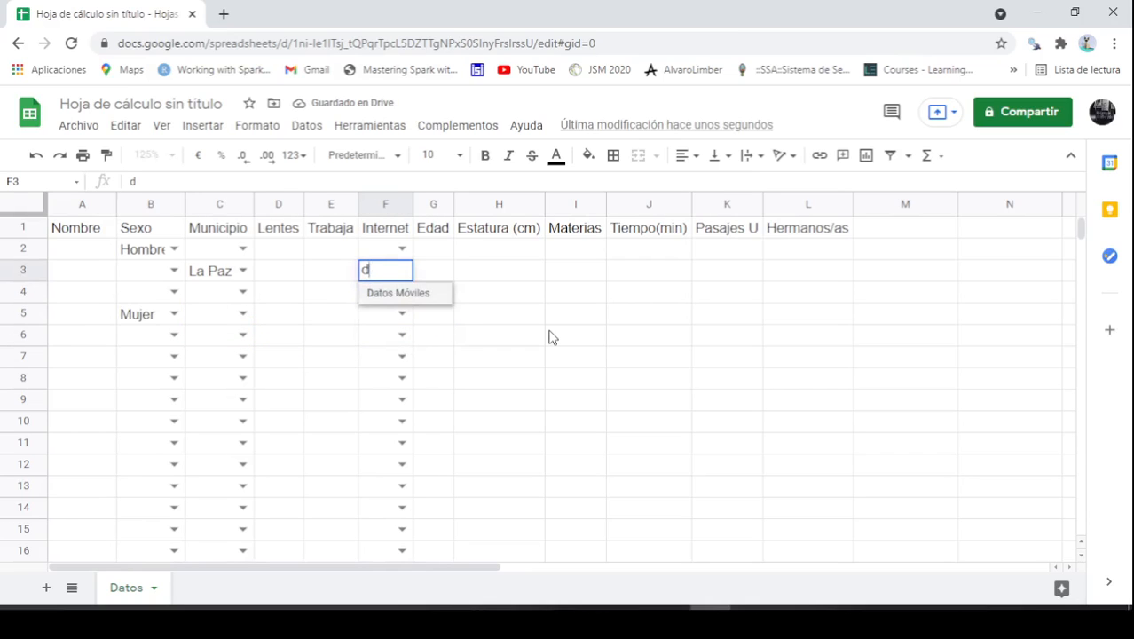
key(Return)
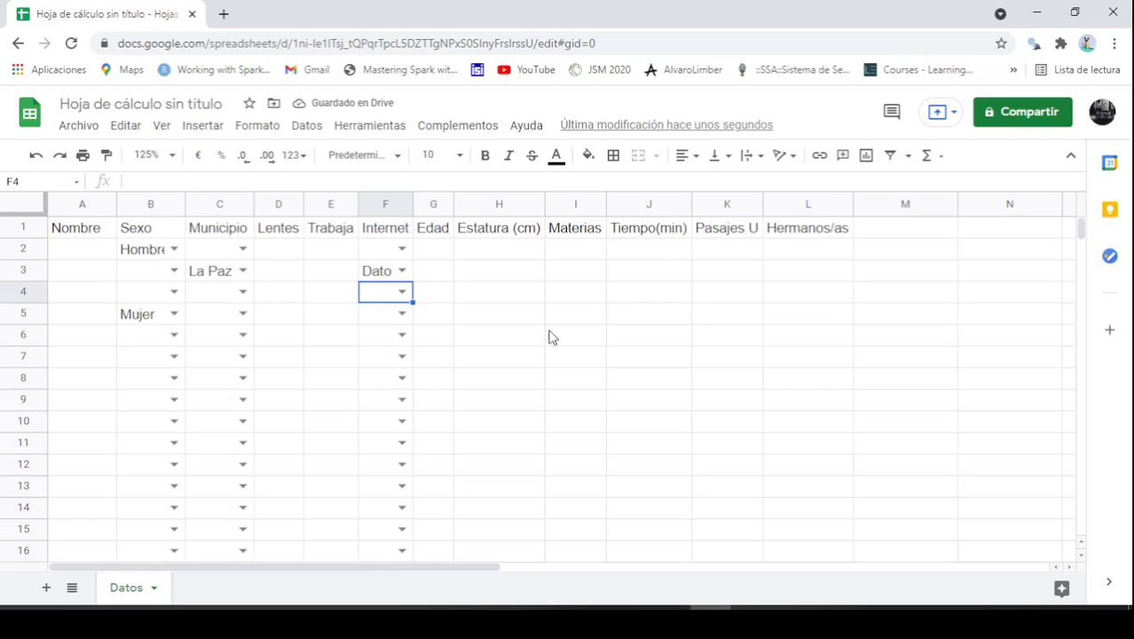
Undo the trial entries in the Internet and Municipio columns
key(ctrl+z)
key(ctrl+z)
key(ctrl+z)
key(ctrl+z)
key(ctrl+z)
key(ctrl+z)
key(ctrl+z)
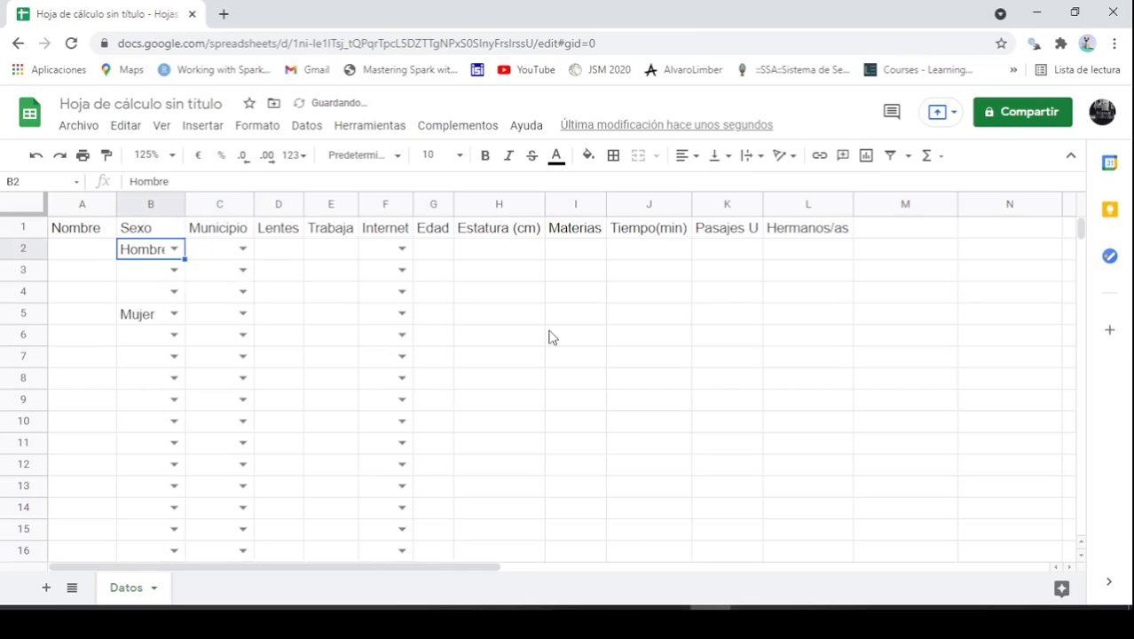
Undo the trial entries Hombre and Mujer in the Sexo column
key(ctrl+z)
key(ctrl+z)
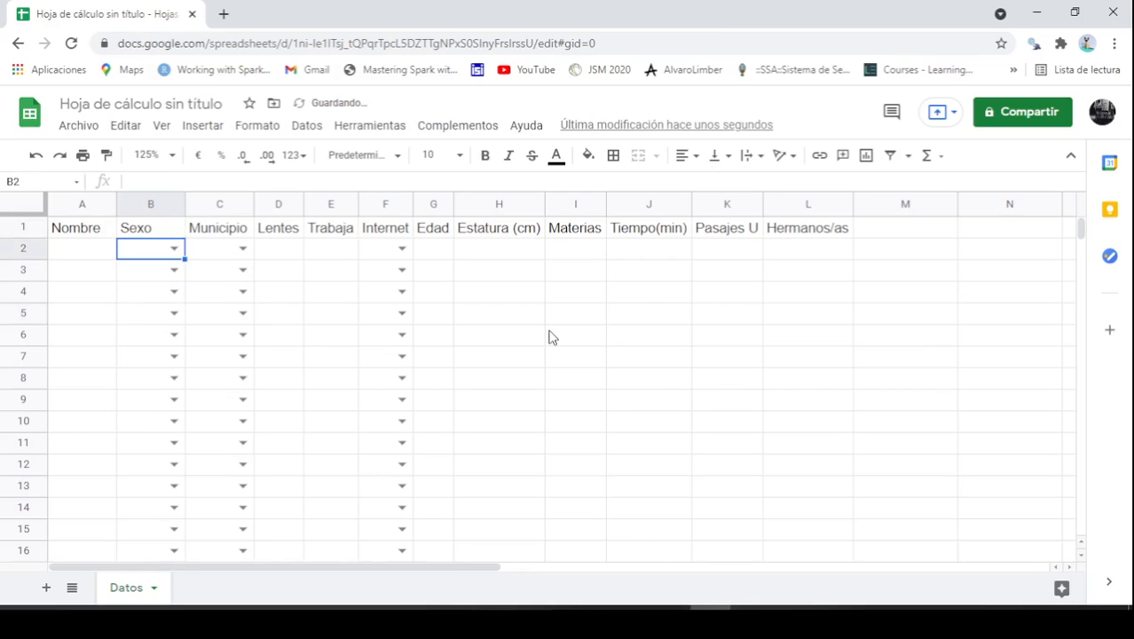
click(549, 337)
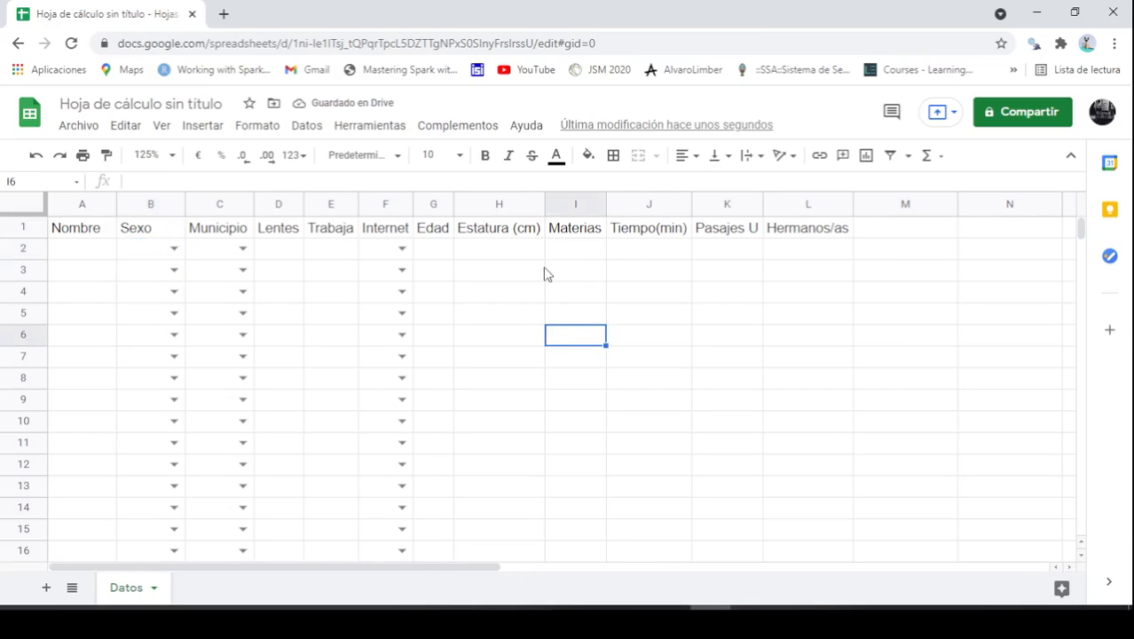
Start sharing the spreadsheet and save it under the name Base de datos 2
click(1018, 116)
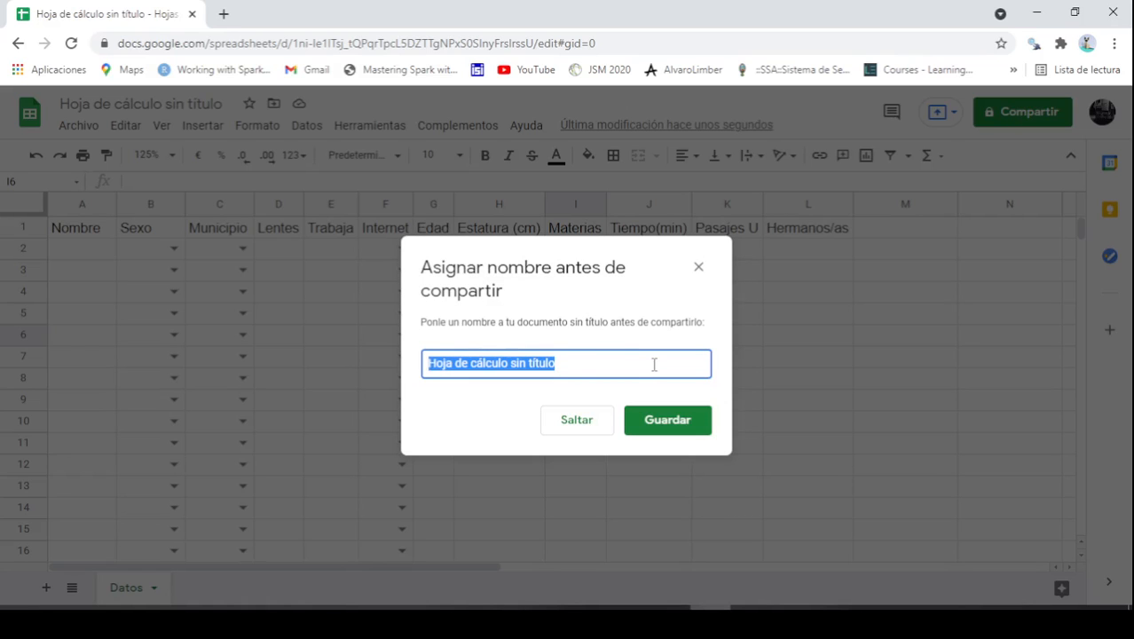
text(Cl)
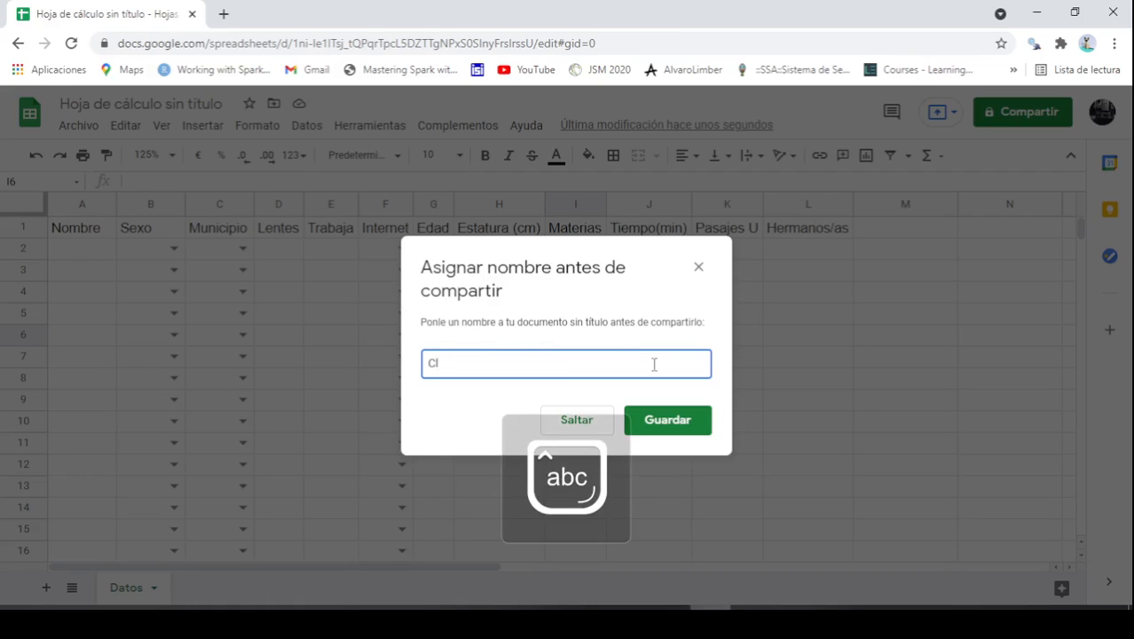
key(BackSpace)
key(BackSpace)
key(Caps_Lock)
text(H)
key(Caps_Lock)
text(oja)
key(ctrl+a)
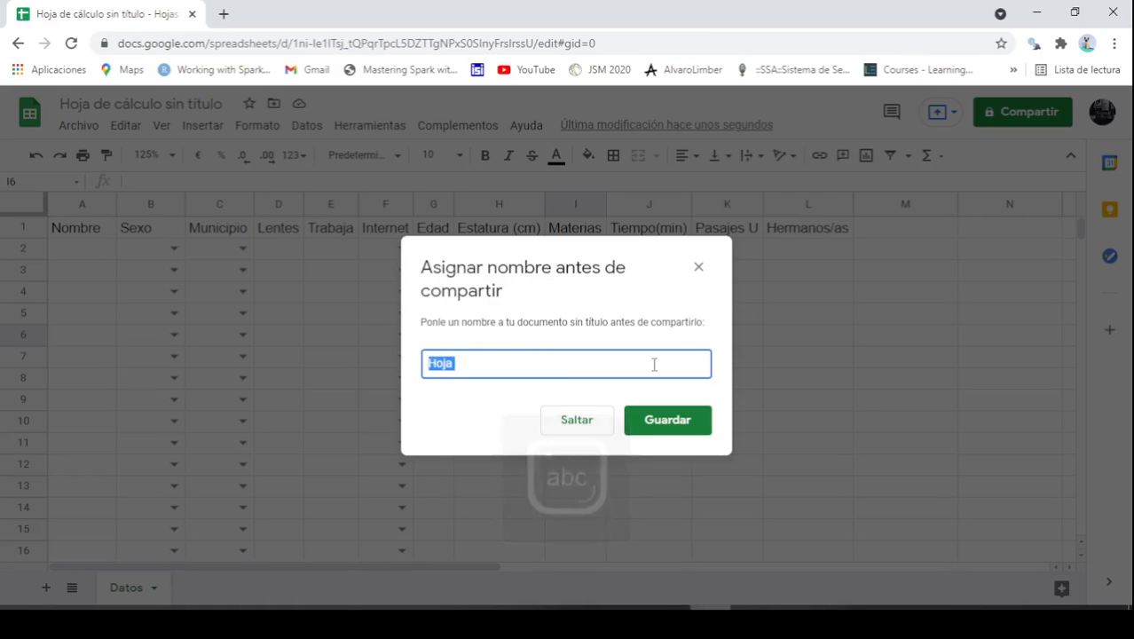
key(Caps_Lock)
text(B)
key(Caps_Lock)
text(ase de datos 2)
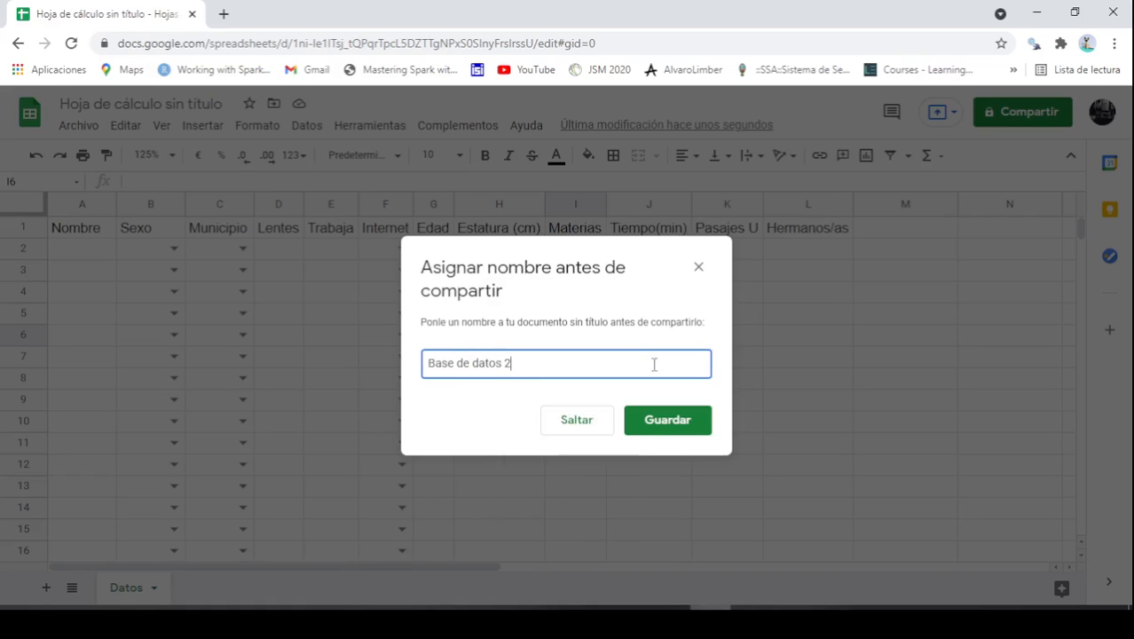
click(676, 433)
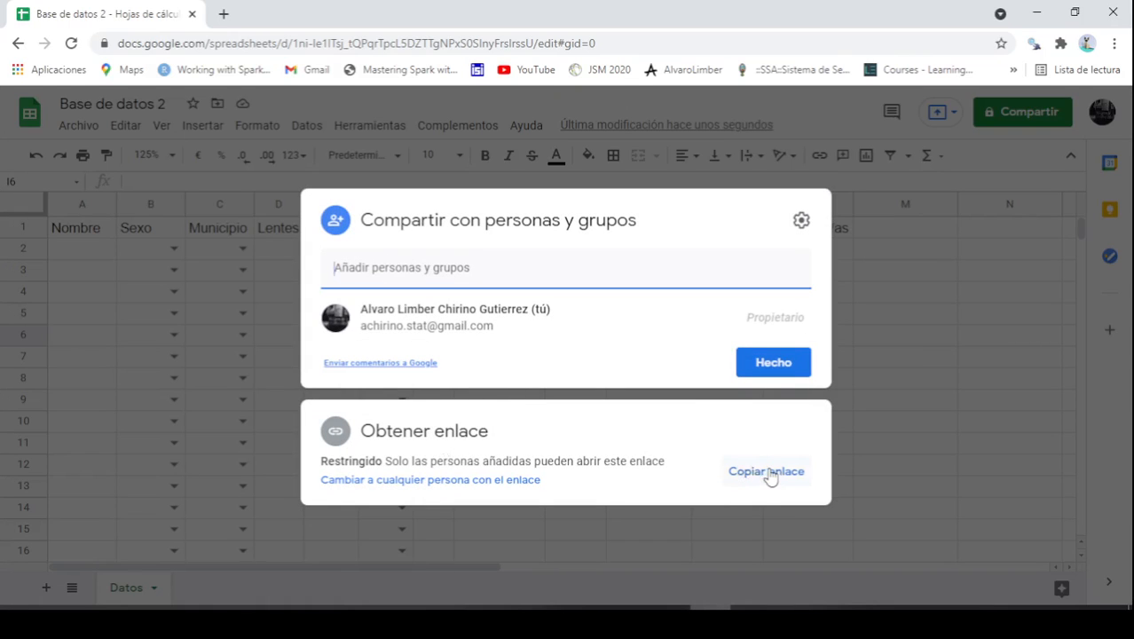
Share the spreadsheet with anyone who has the link as Editor, copy the link and finish sharing
click(480, 479)
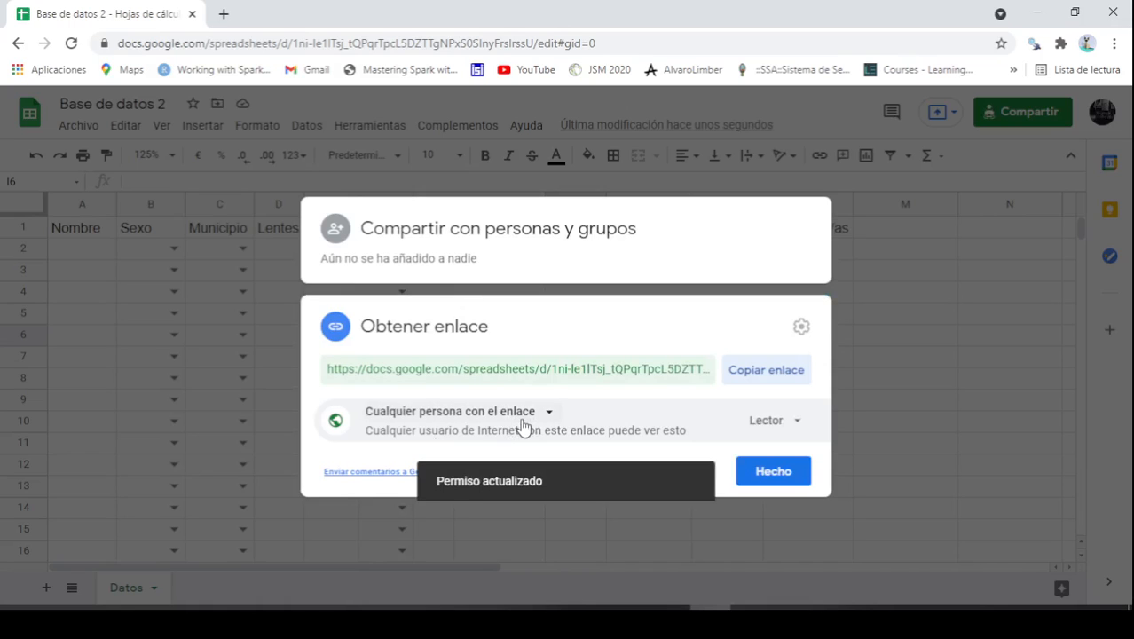
click(772, 421)
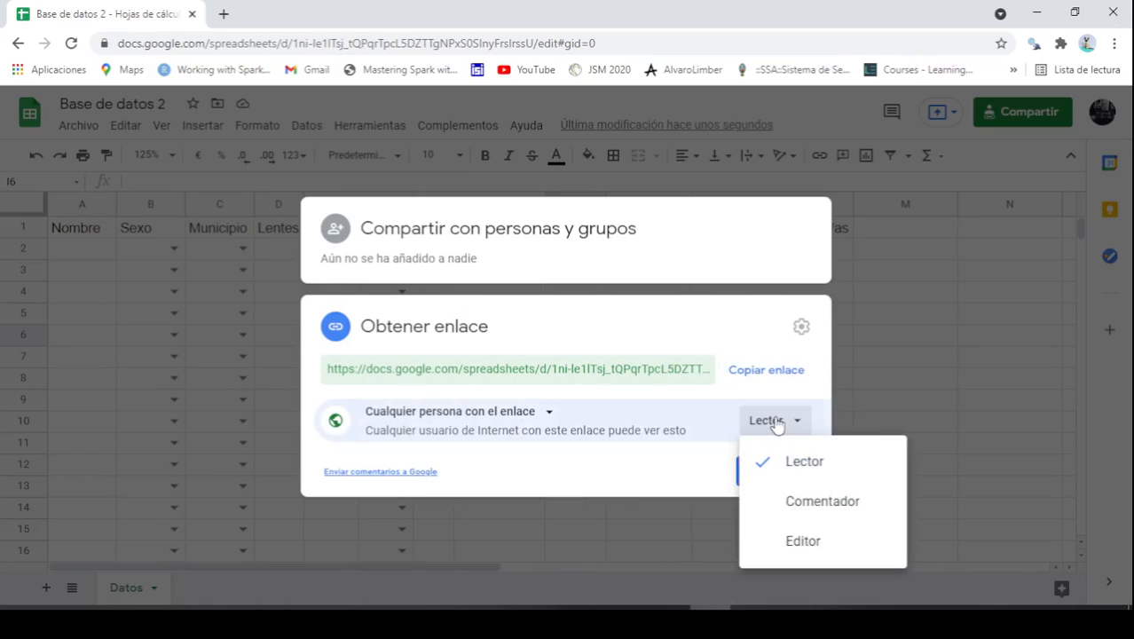
click(799, 541)
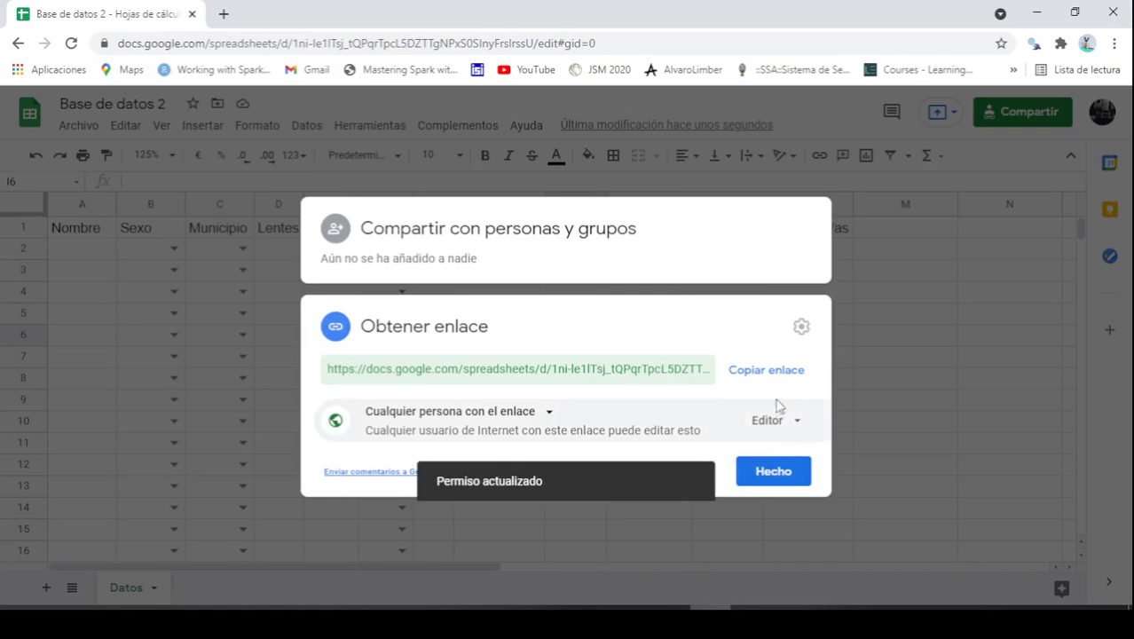
click(776, 380)
click(781, 471)
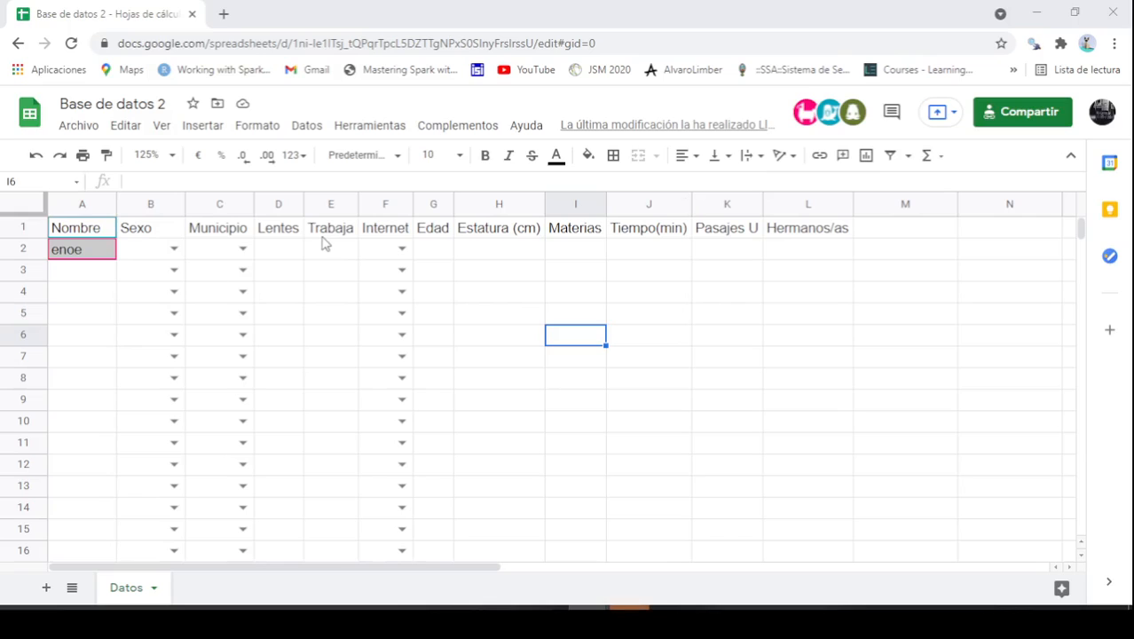
click(288, 254)
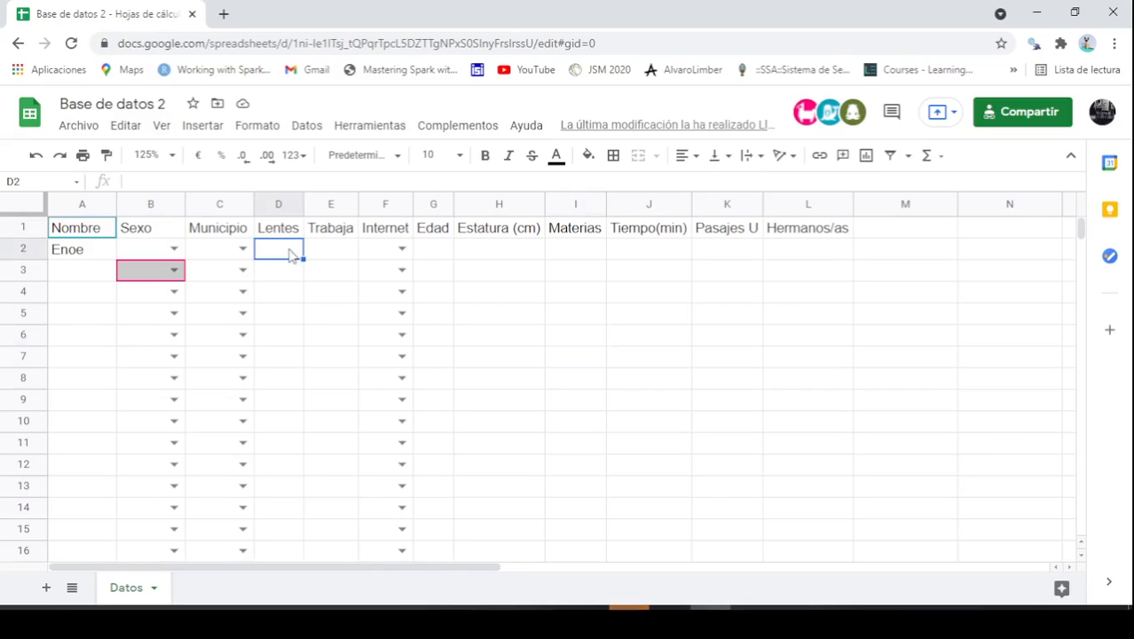
click(325, 257)
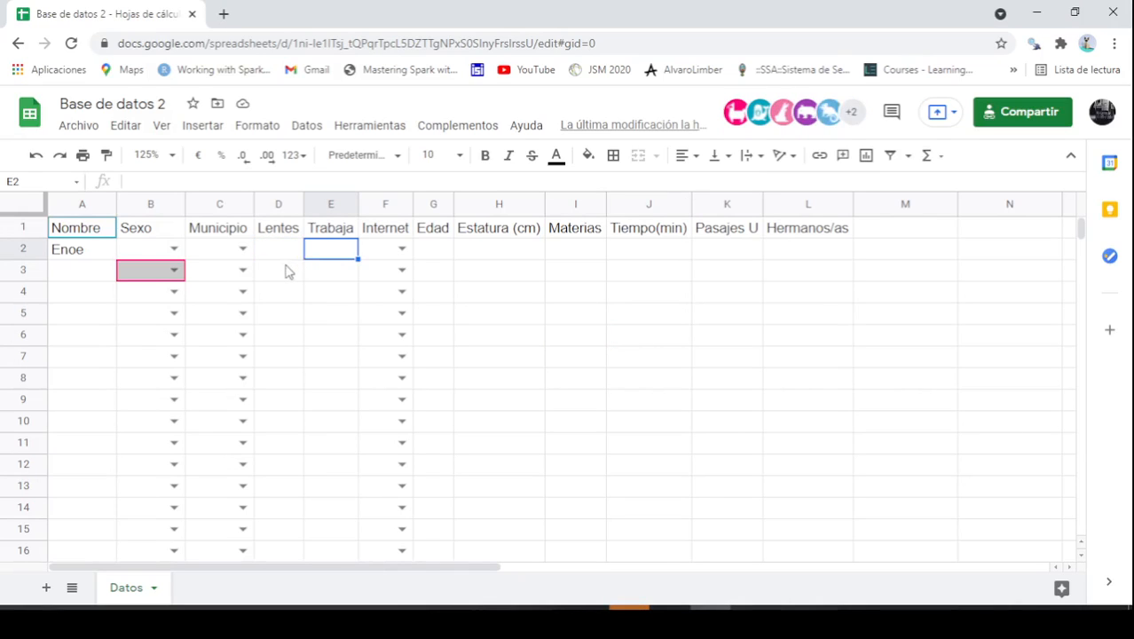
click(286, 269)
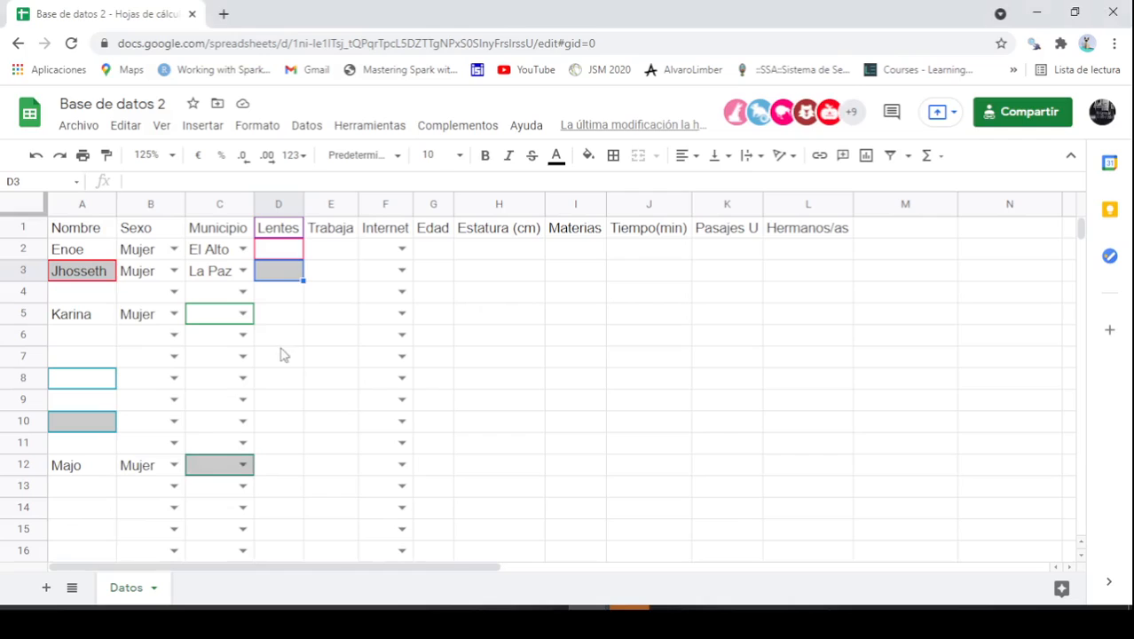
click(284, 355)
click(316, 408)
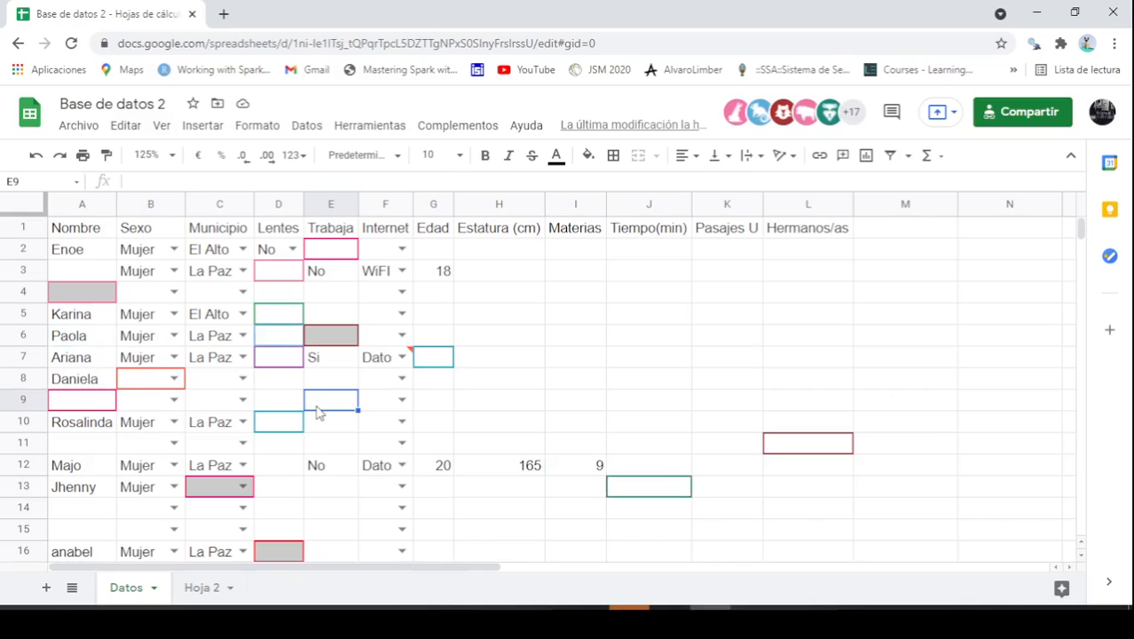
Fit the width of the Internet column to its contents
double_click(411, 204)
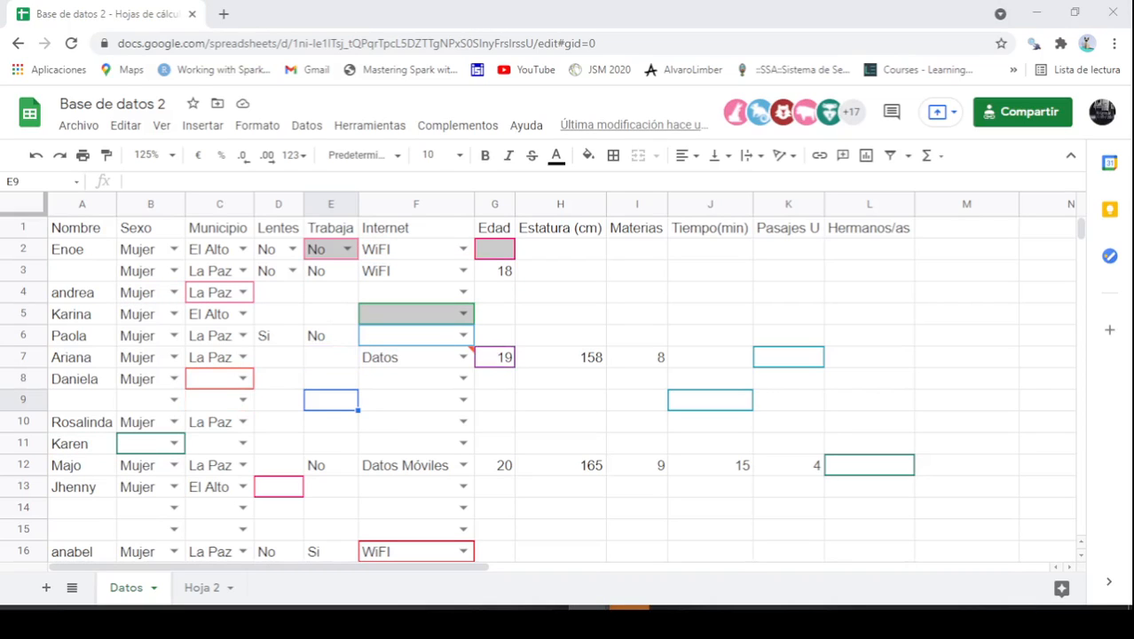
Review the rows that collaborators are filling in on the Datos sheet, from the headers to the last entries
scroll(461, 356, down, 3)
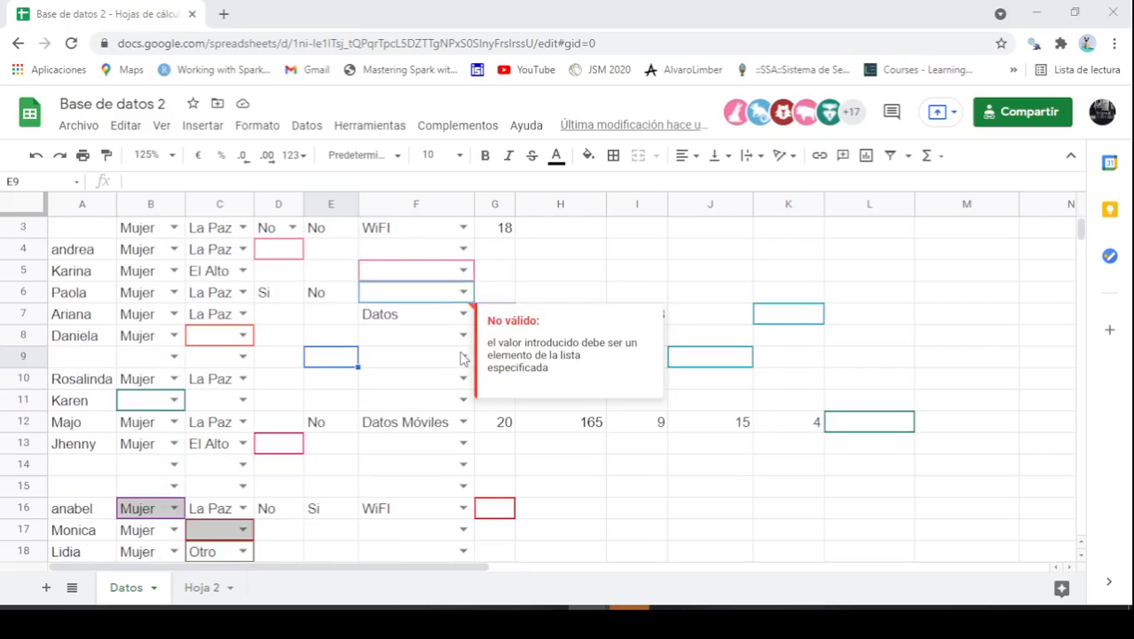
scroll(463, 354, down, 5)
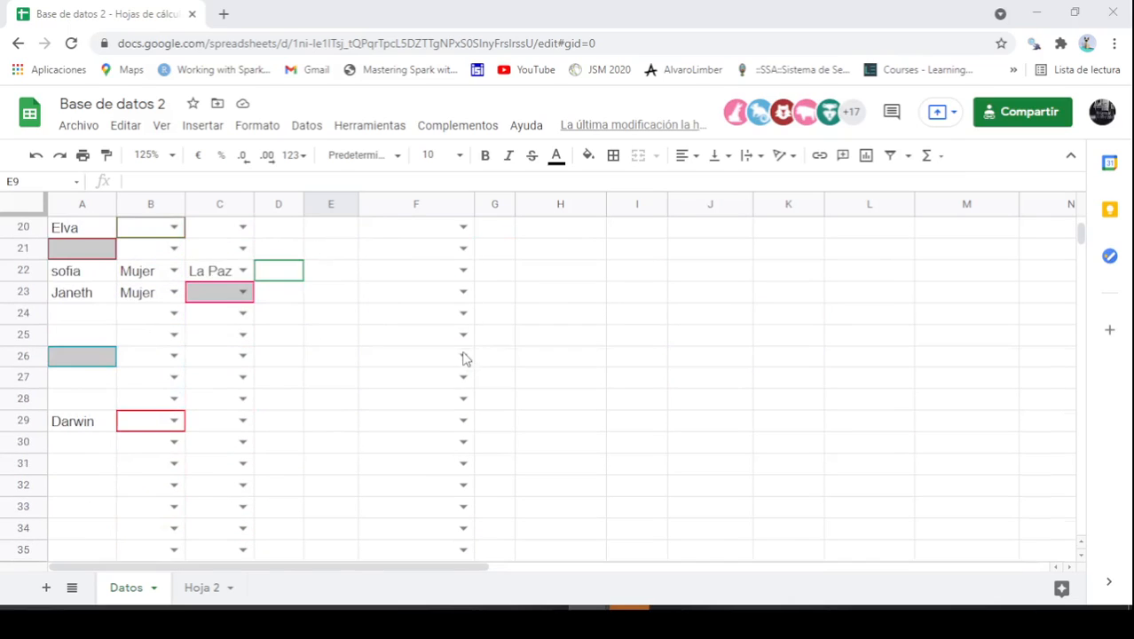
scroll(484, 365, up, 4)
scroll(488, 374, up, 4)
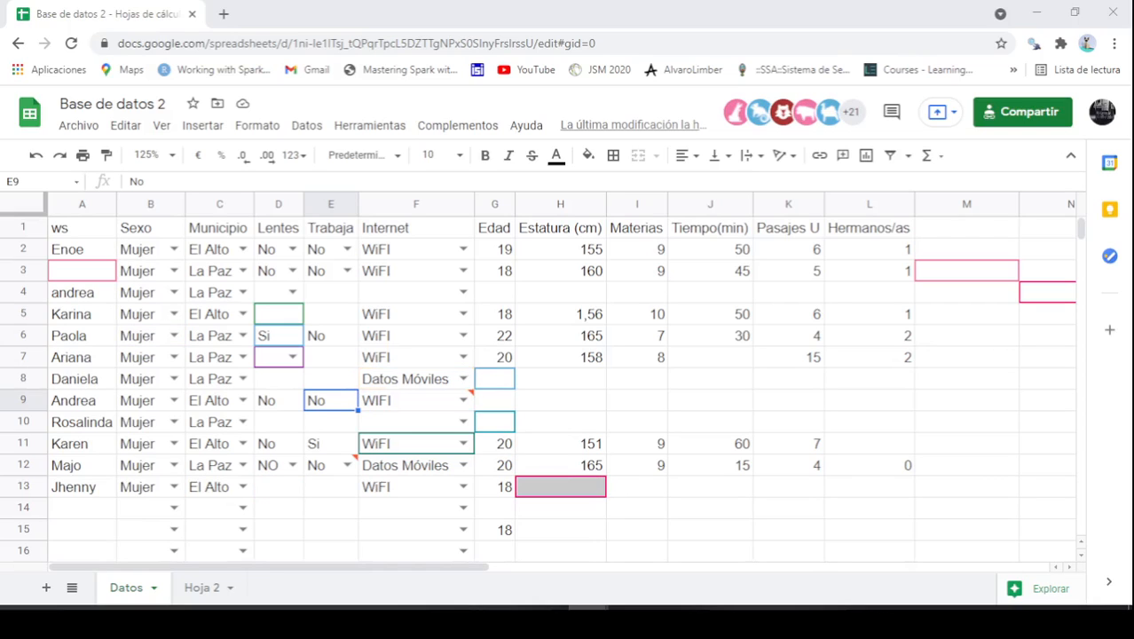
click(560, 555)
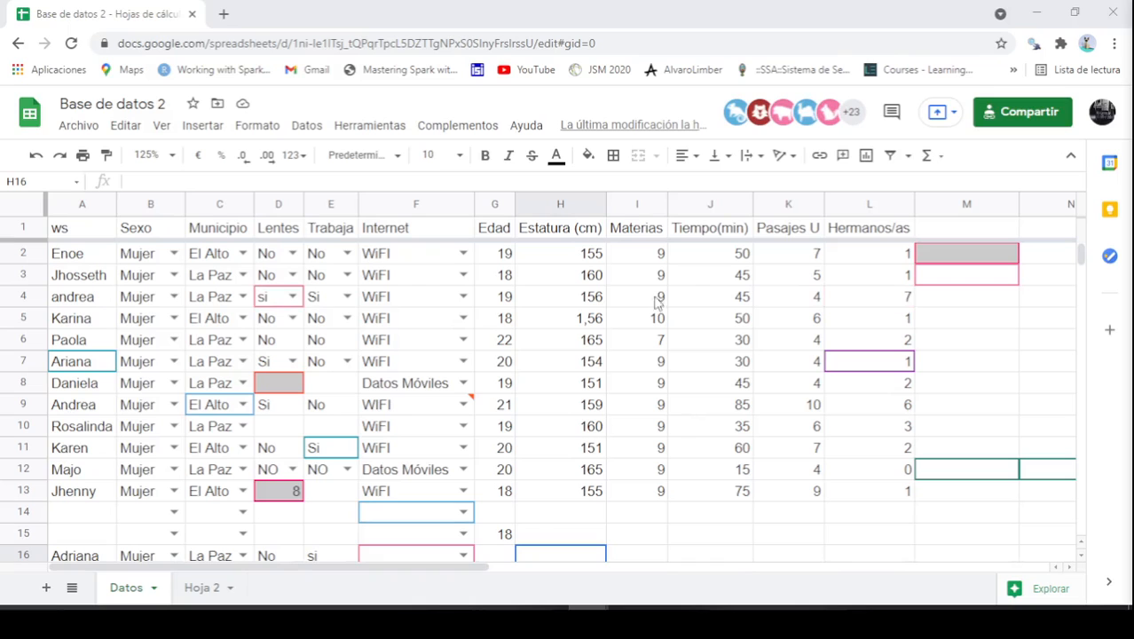
scroll(679, 343, down, 3)
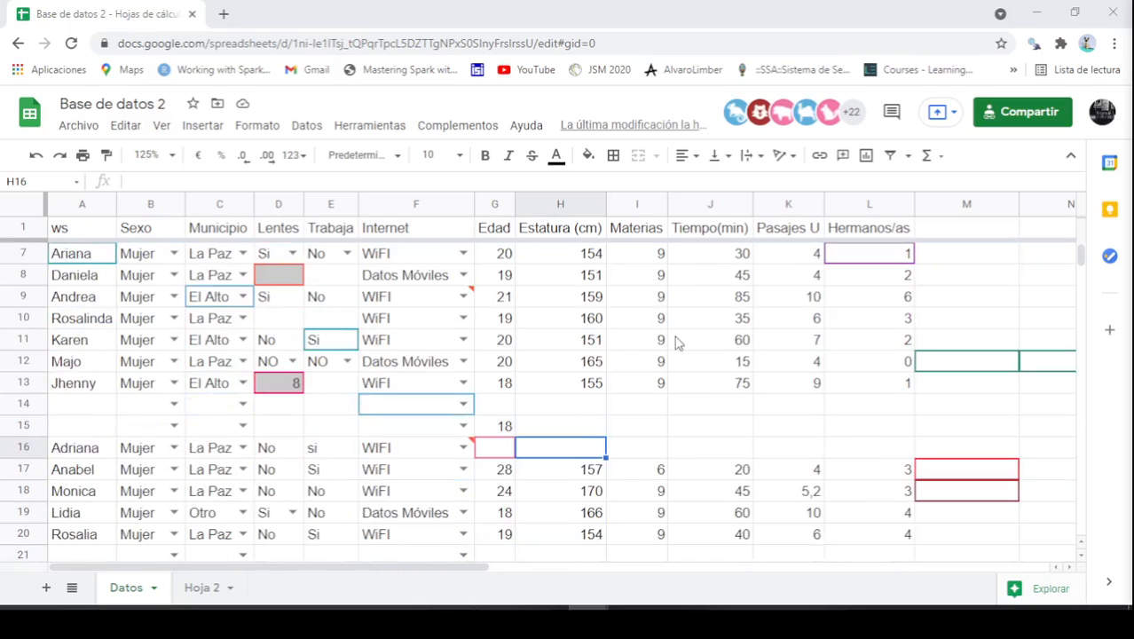
scroll(679, 342, down, 1)
scroll(679, 343, up, 4)
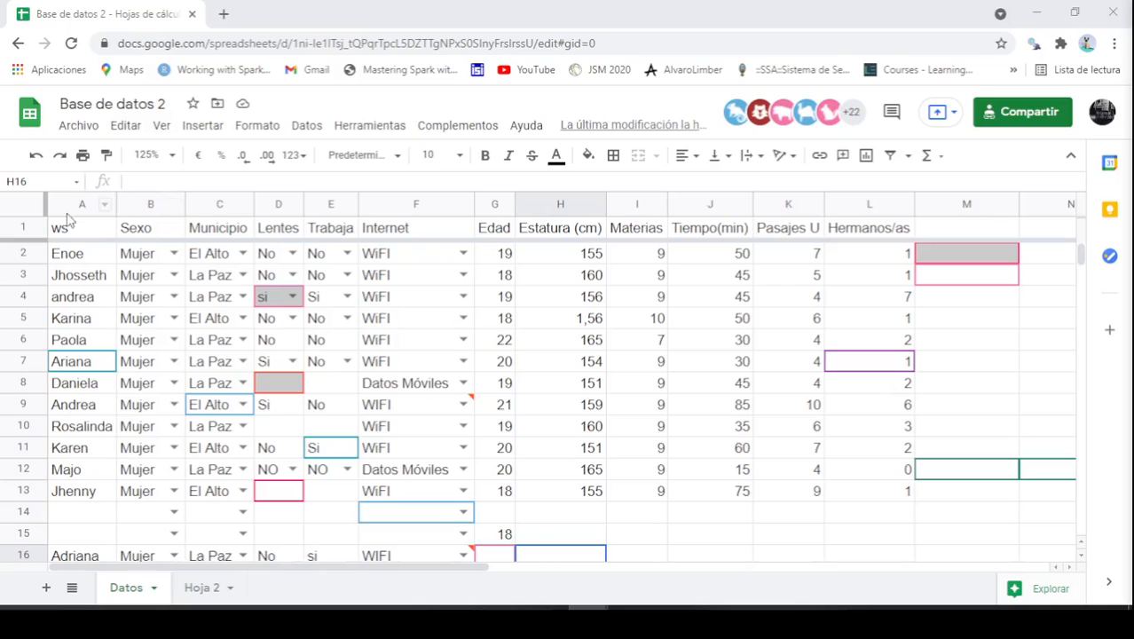
scroll(656, 313, down, 2)
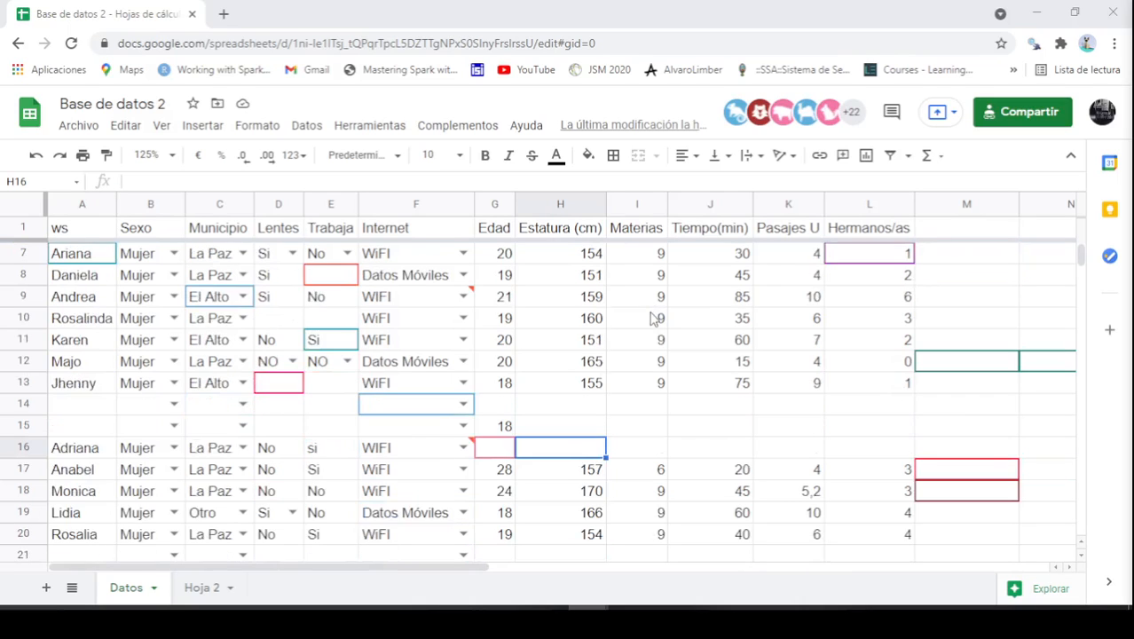
scroll(632, 321, down, 2)
scroll(630, 323, up, 4)
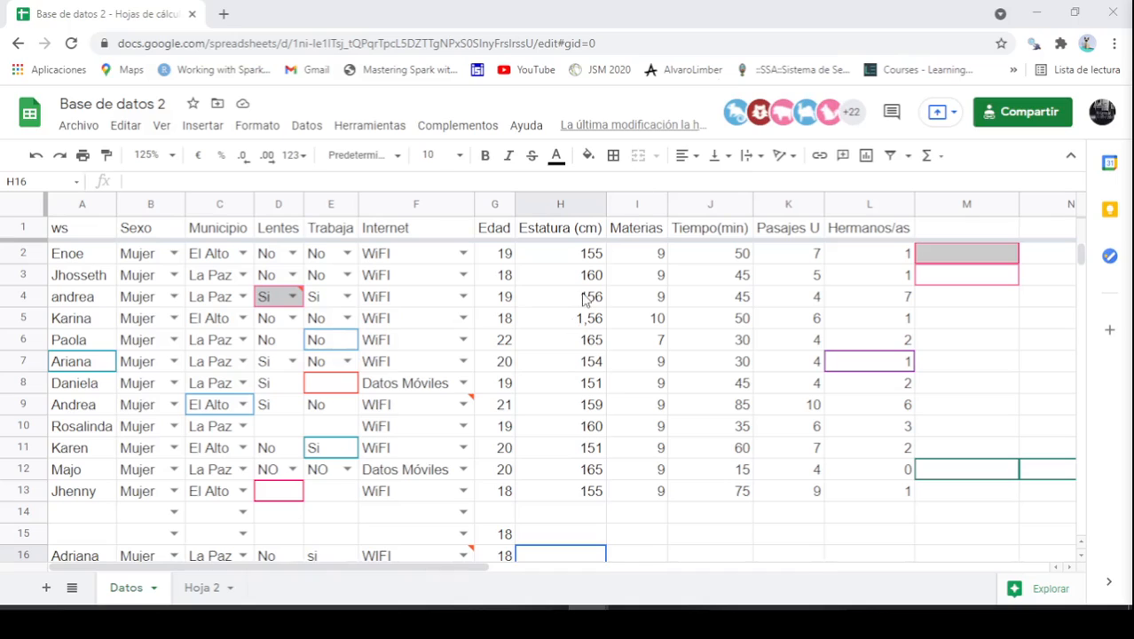
Restore the header in cell A1 to Nombre, leaving the name in A2 as it is
click(102, 228)
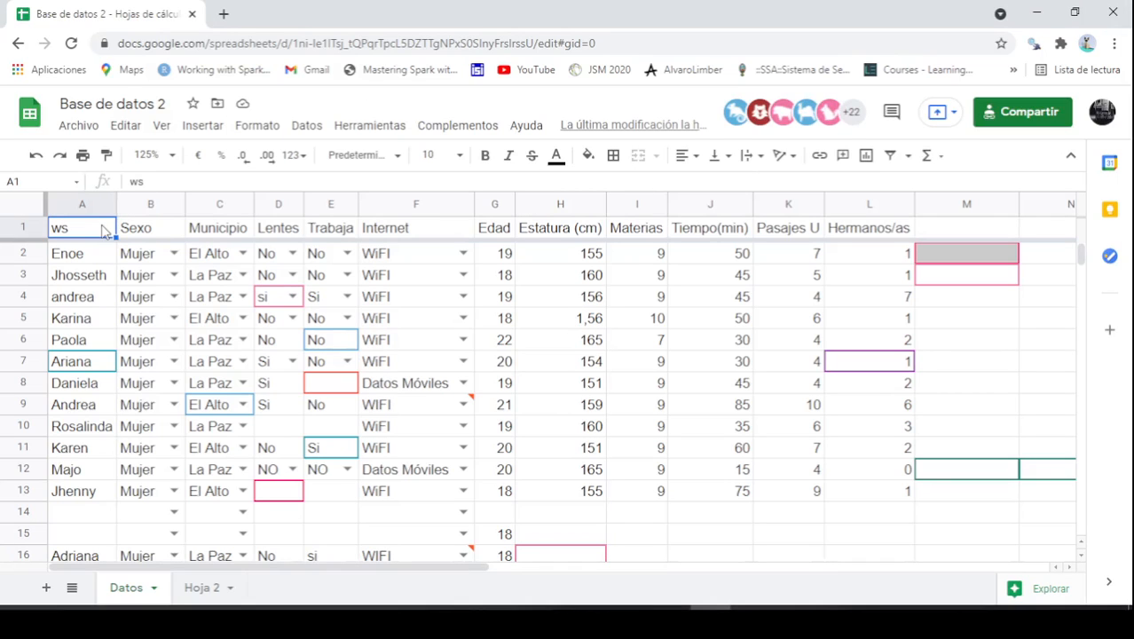
text(Nombre)
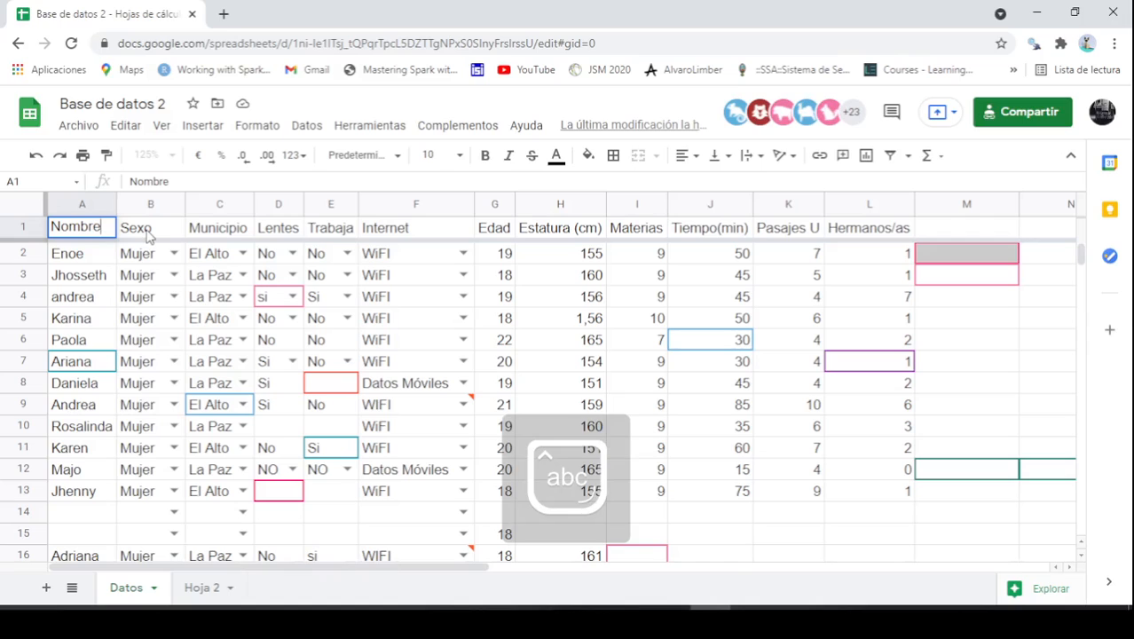
key(Return)
text(})
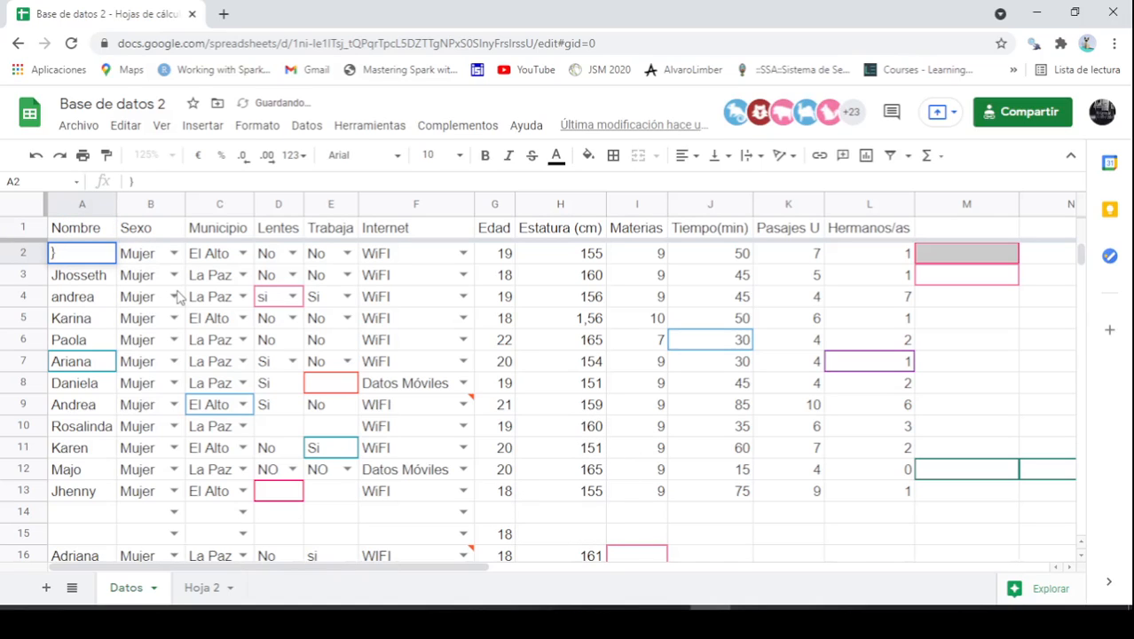
key(Escape)
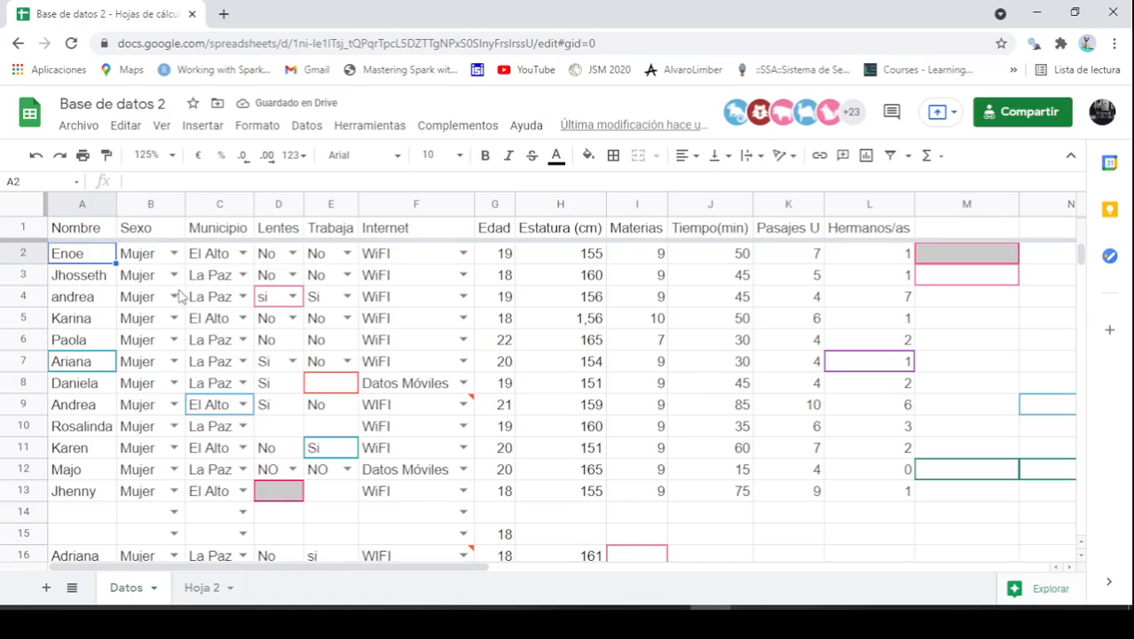
Clear the contents of rows 14 and 15
click(31, 511)
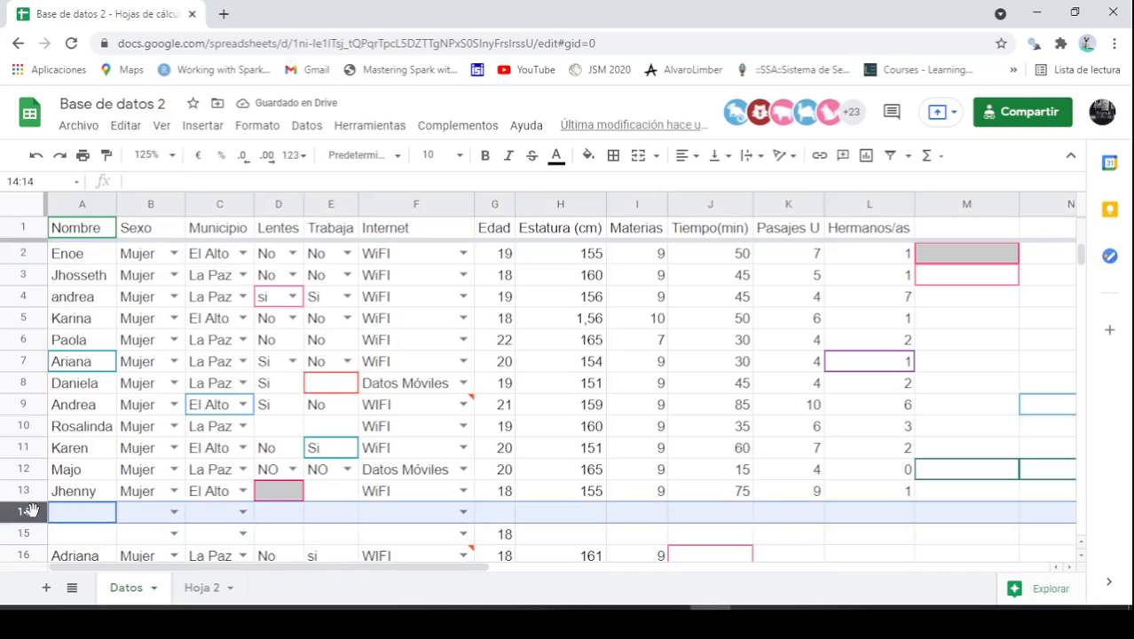
ctrl+click(27, 532)
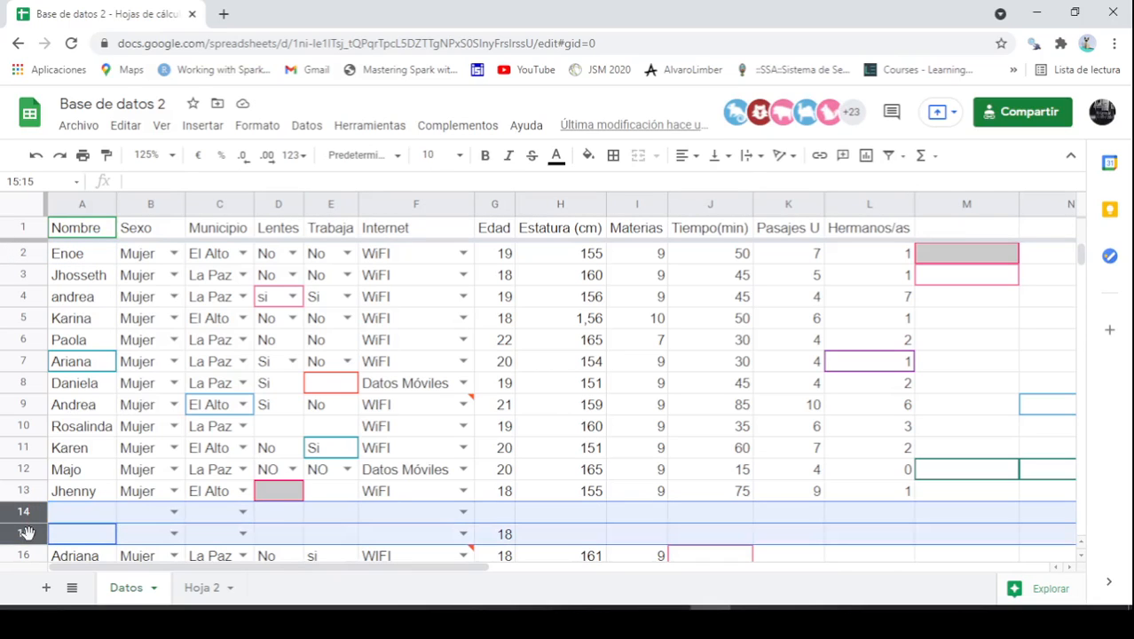
right_click(27, 532)
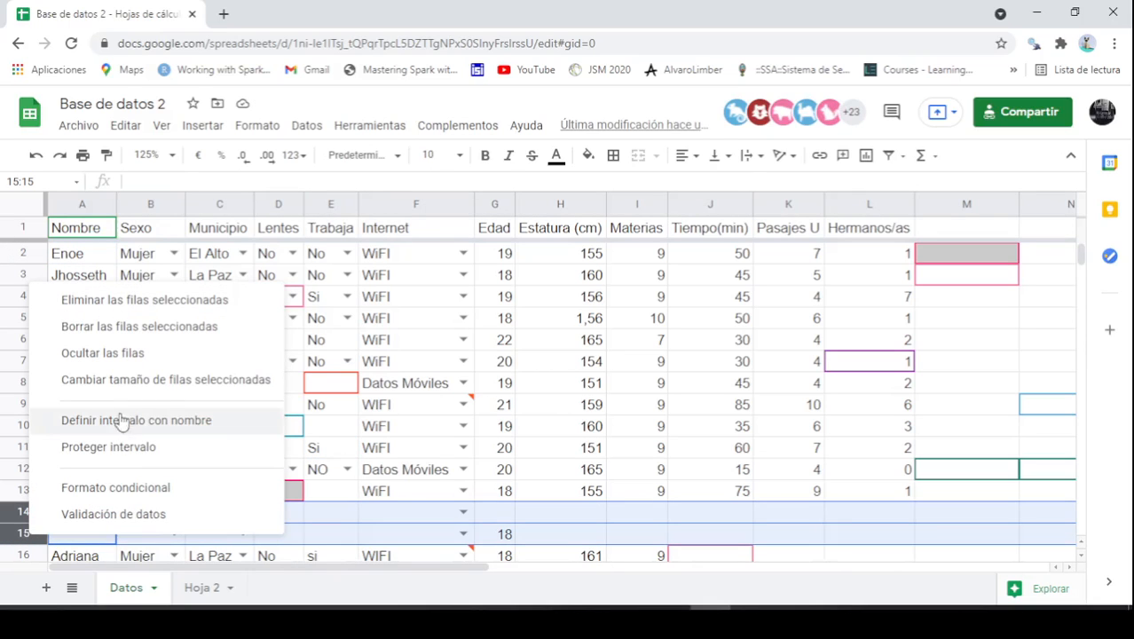
click(121, 327)
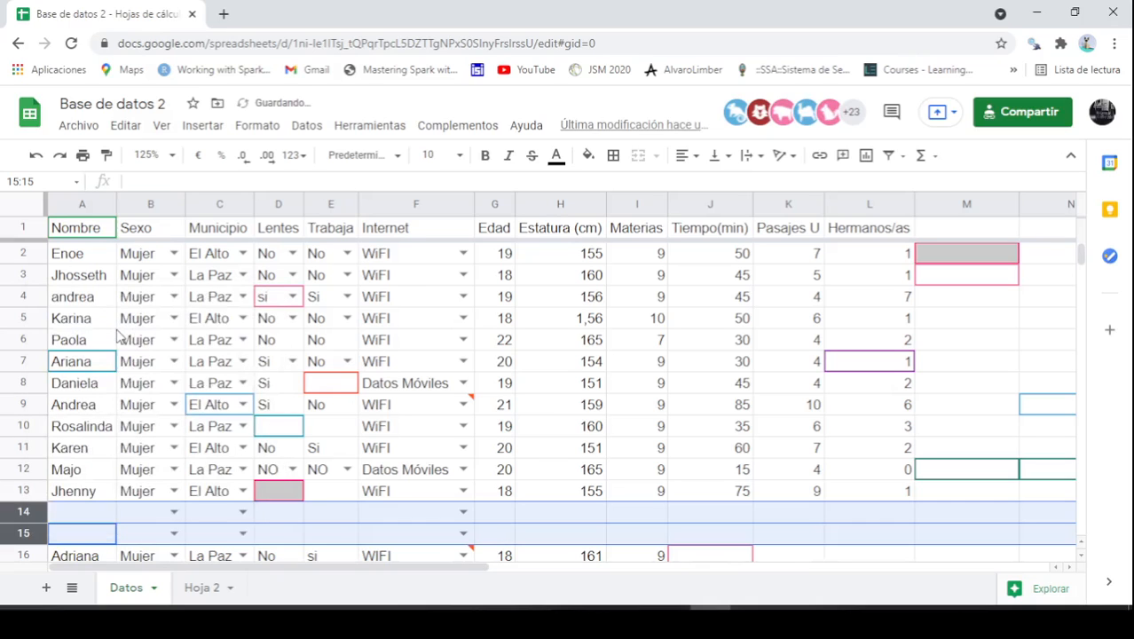
click(35, 513)
right_click(35, 512)
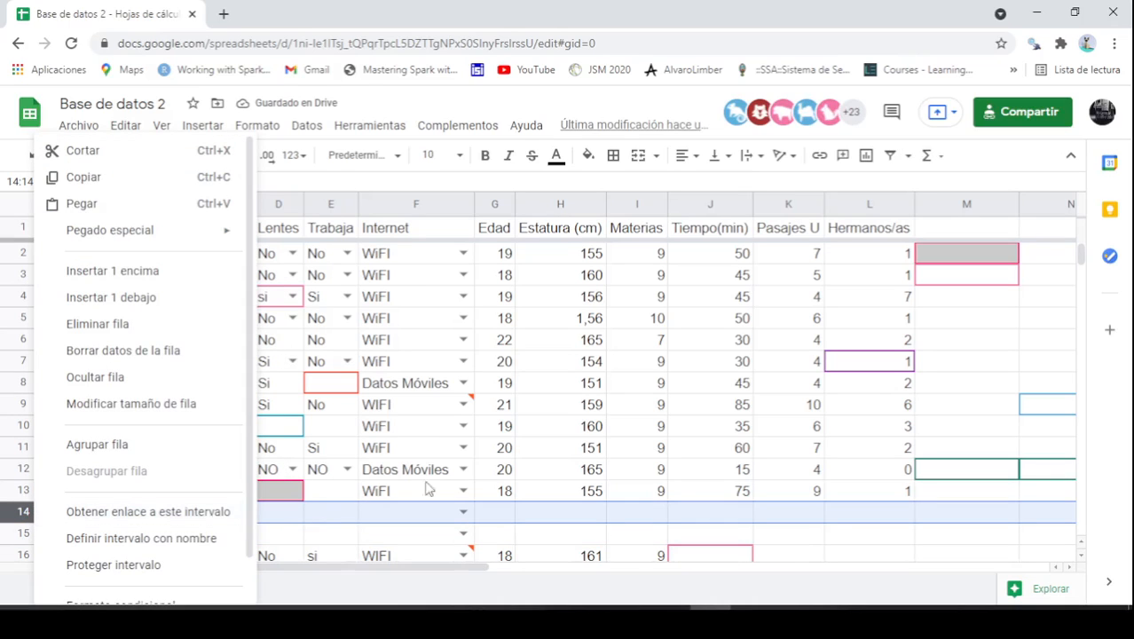
click(465, 469)
Delete the empty rows 14 and 15 from the Datos sheet so that the rows below move up
drag(36, 513, 32, 532)
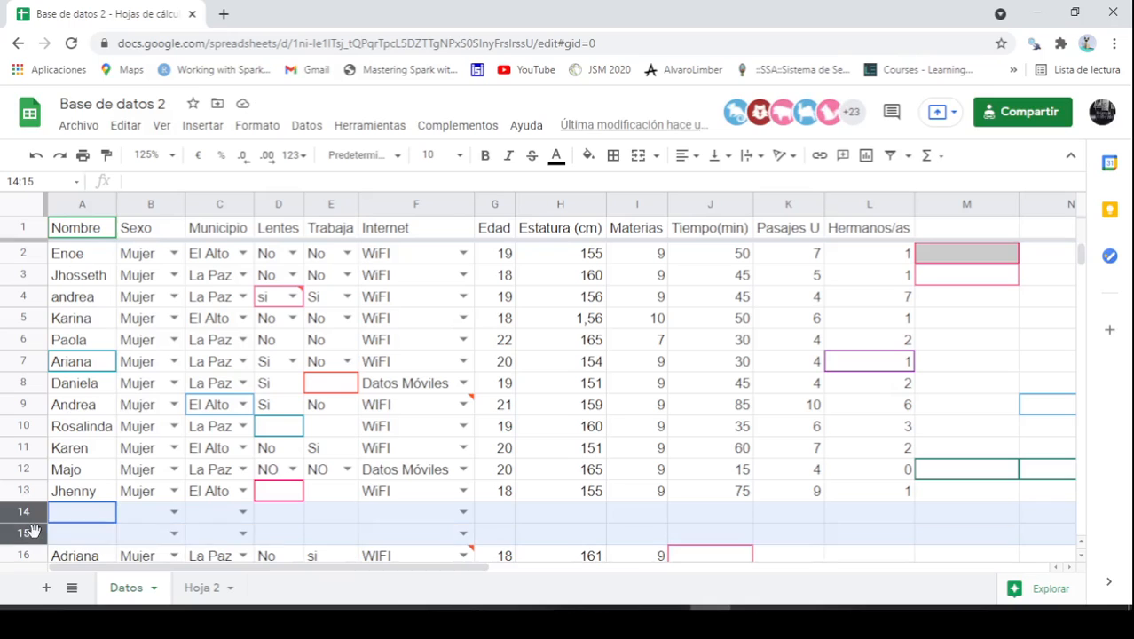
right_click(32, 532)
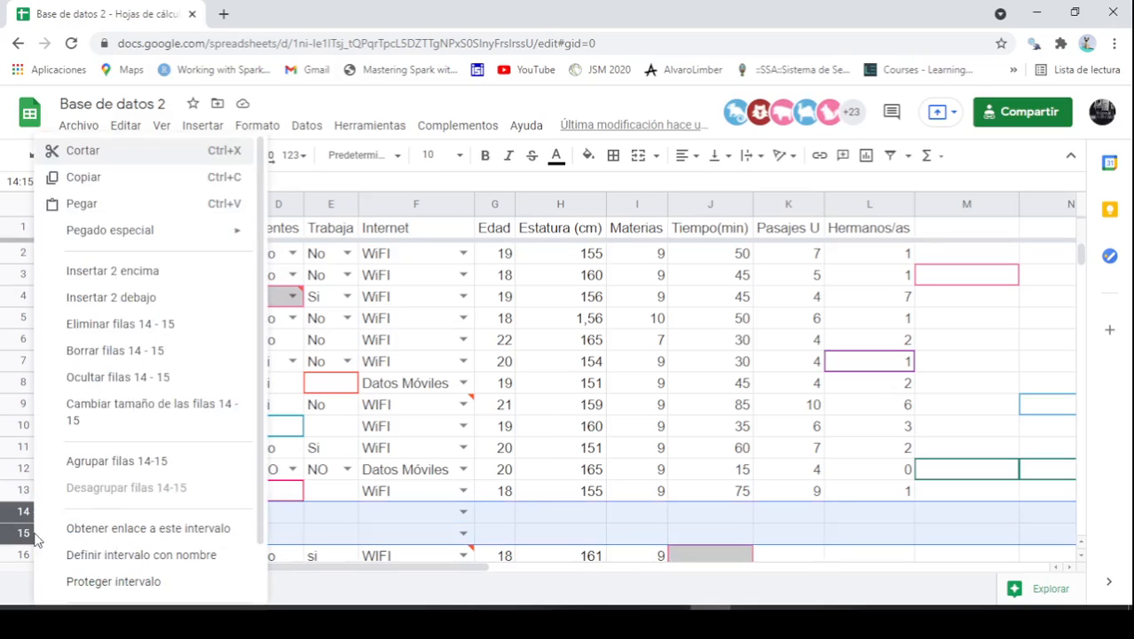
click(129, 327)
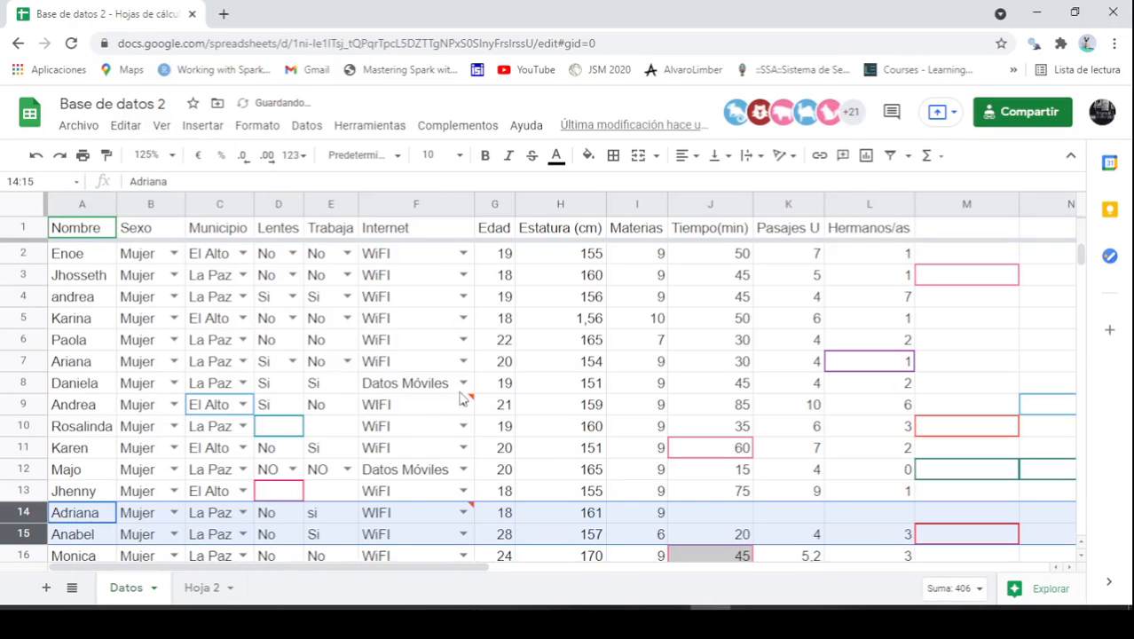
click(550, 386)
Delete the empty row 19 from the Datos sheet
scroll(551, 386, down, 4)
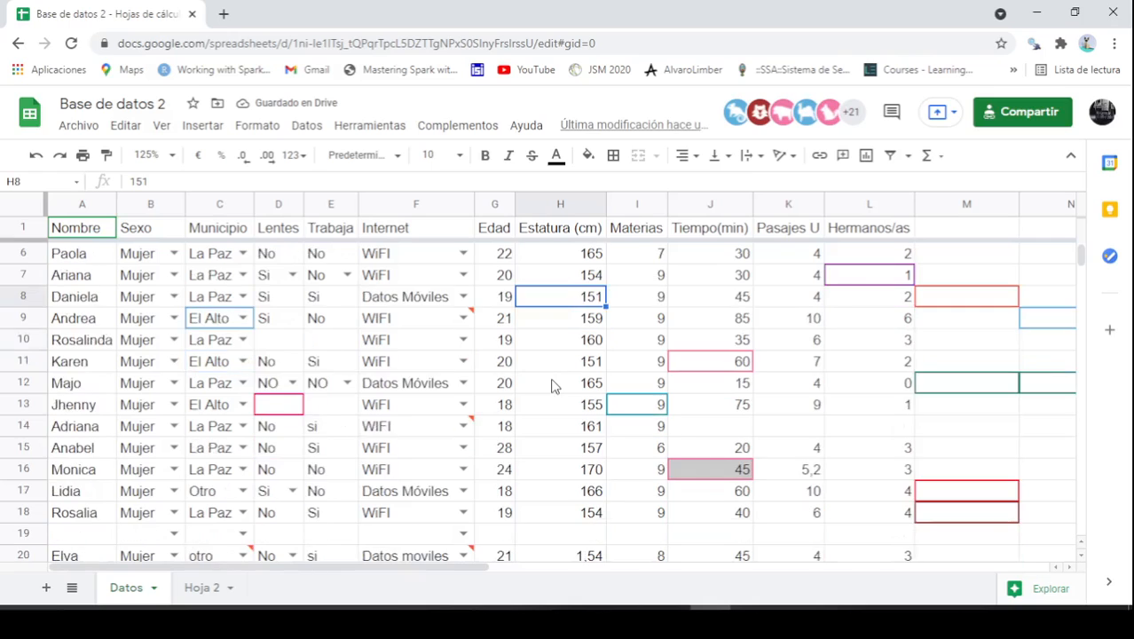
scroll(550, 386, down, 1)
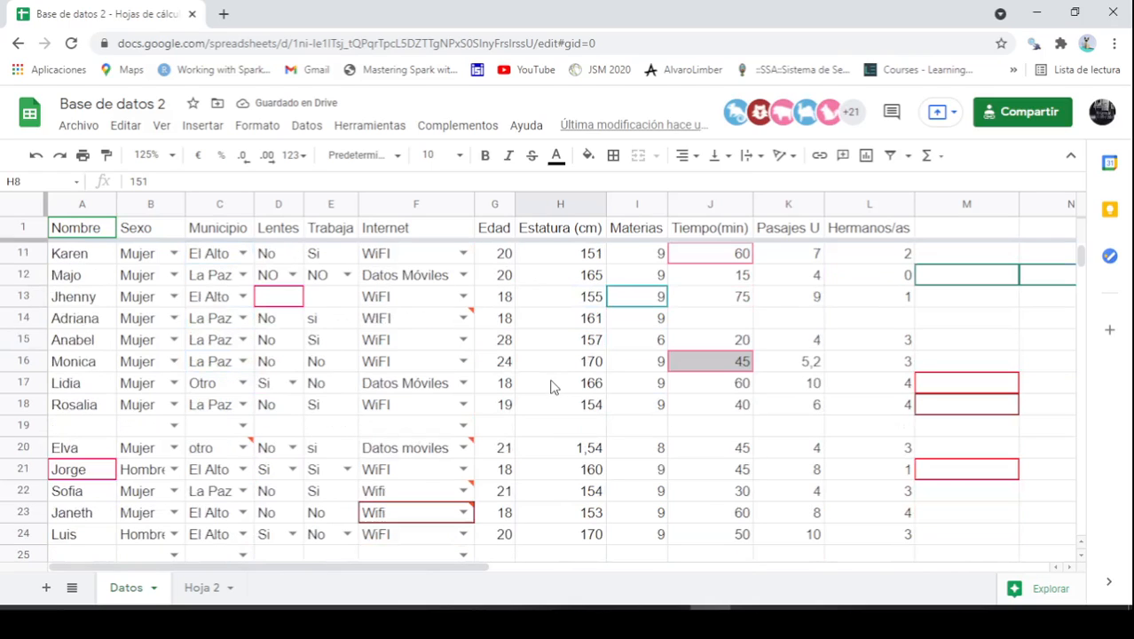
click(26, 424)
right_click(31, 424)
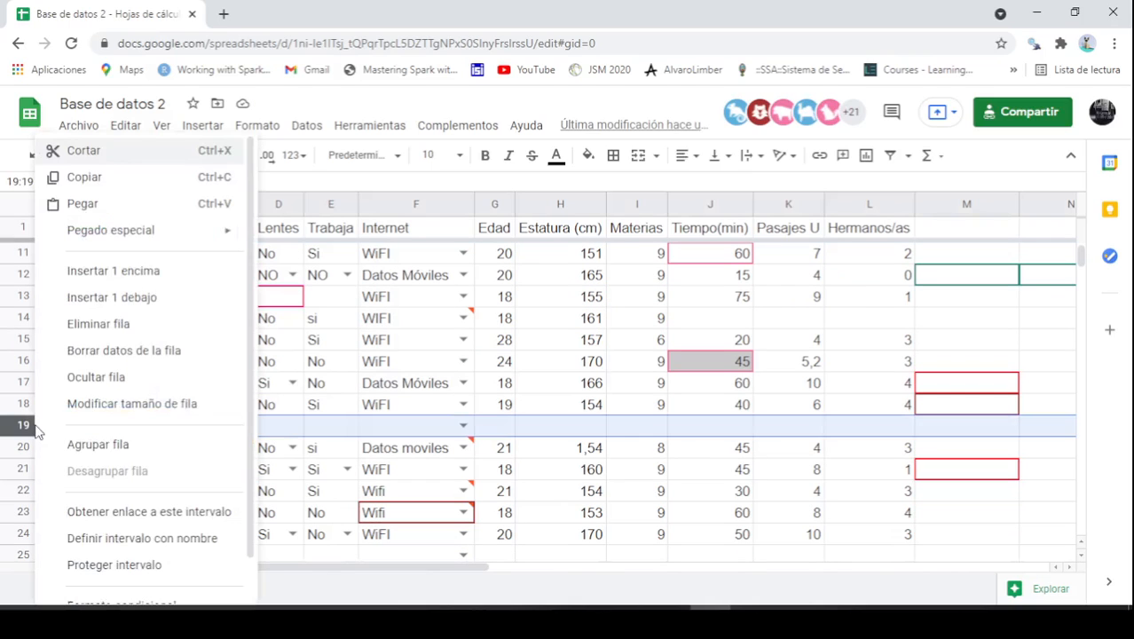
click(124, 326)
Delete the empty row 24 from the Datos sheet
scroll(309, 379, down, 3)
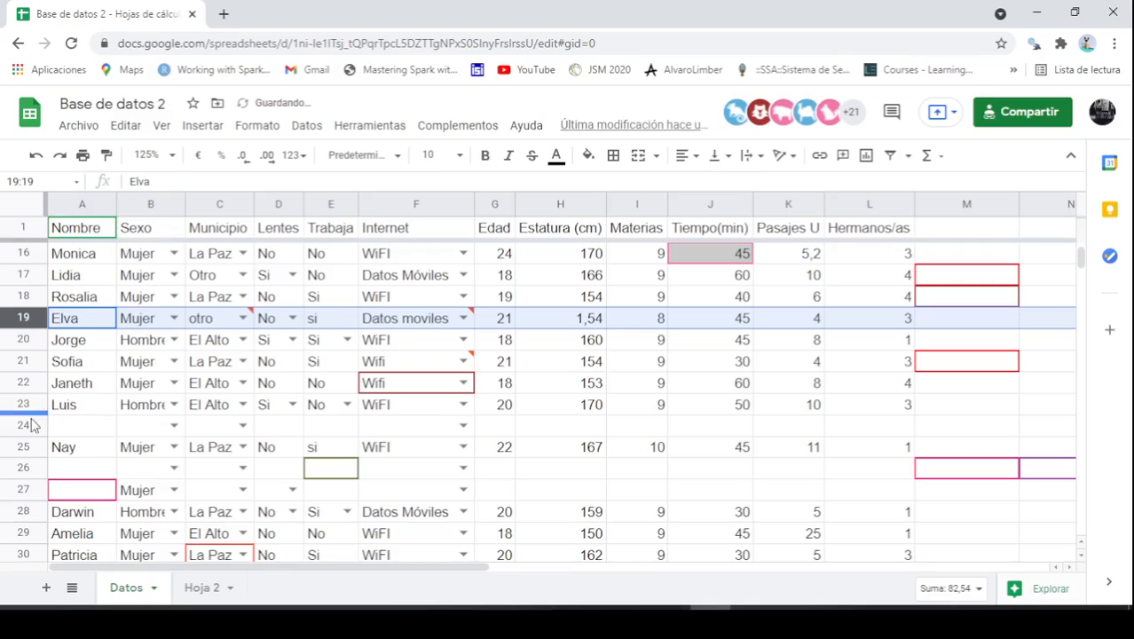
click(26, 428)
right_click(31, 426)
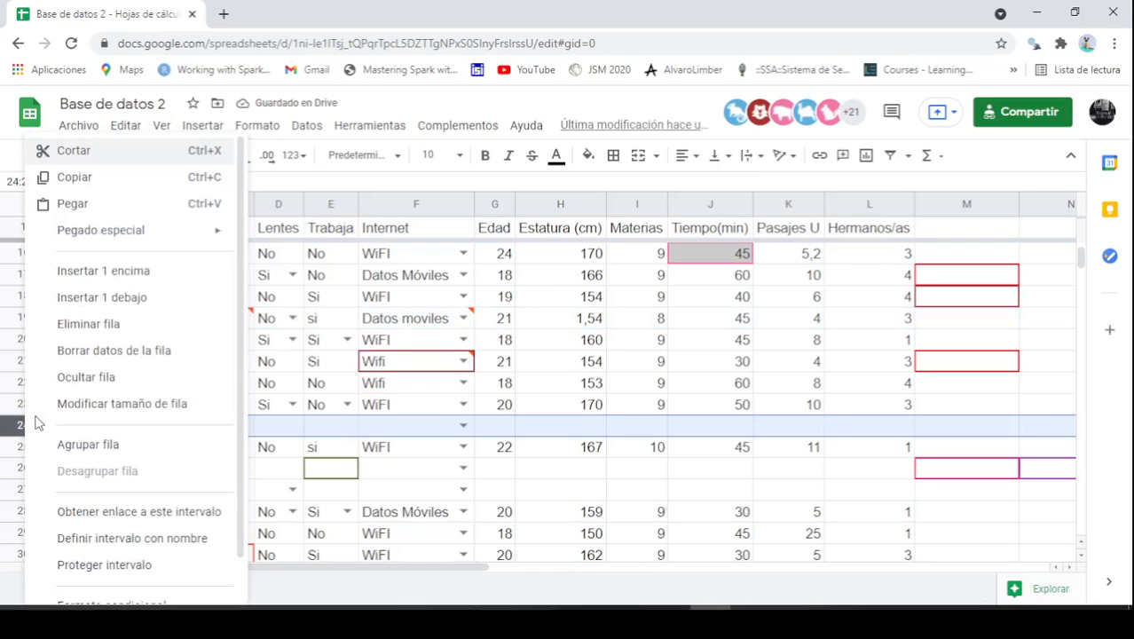
click(124, 327)
Delete the empty row 25 from the Datos sheet and leave the row selection
scroll(146, 377, down, 1)
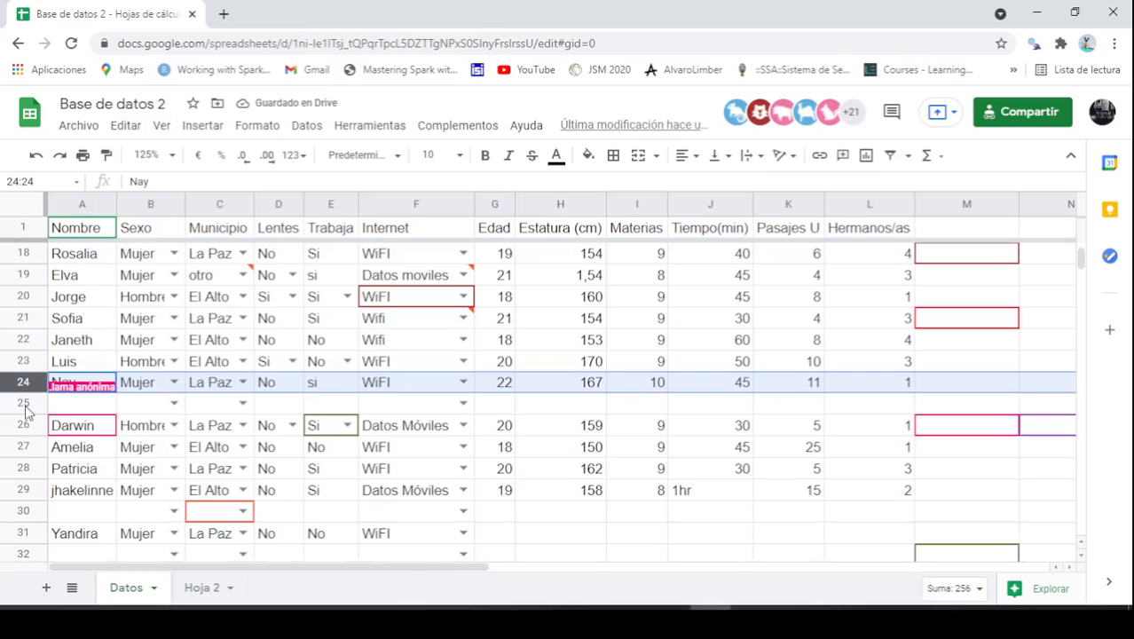
scroll(406, 470, down, 1)
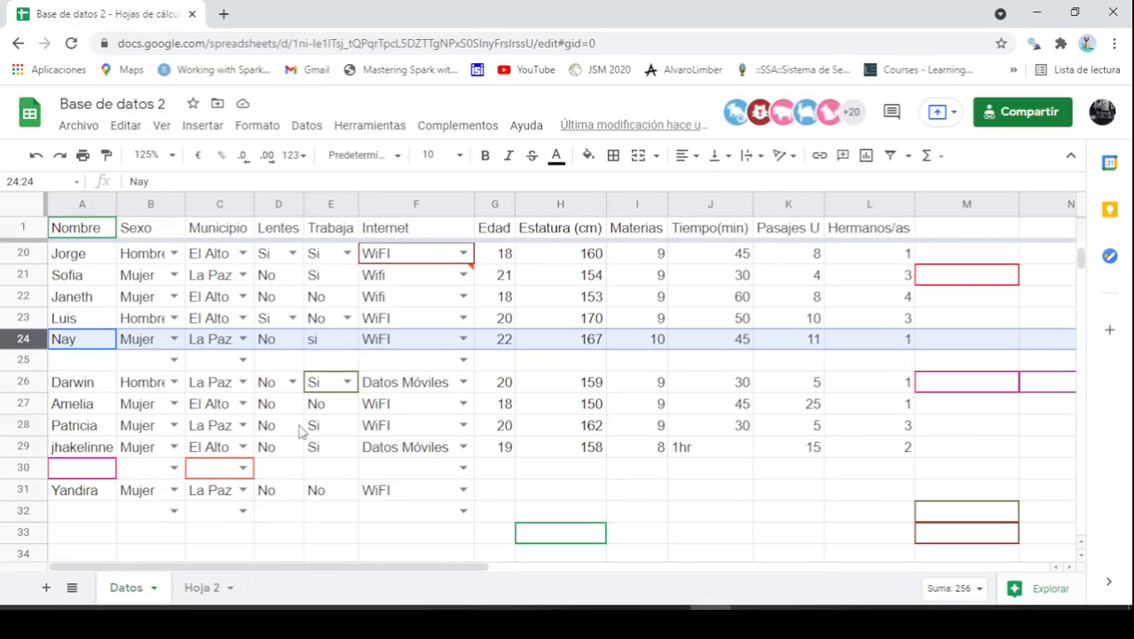
click(25, 359)
right_click(25, 359)
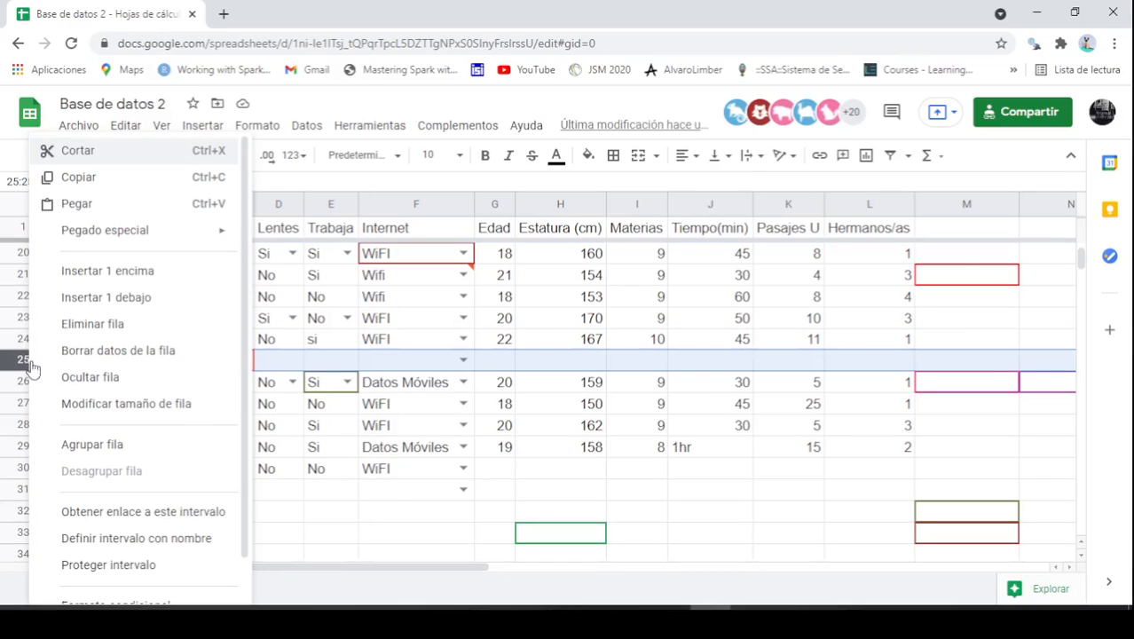
click(108, 325)
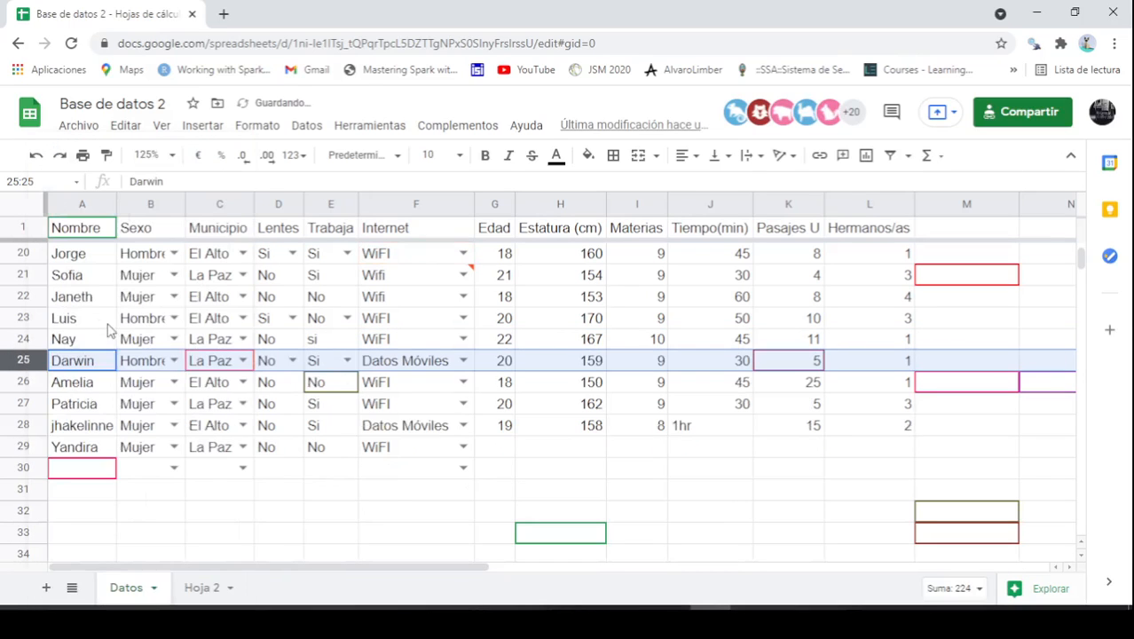
click(245, 493)
Examine the collected rows from first to last for inconsistent entries and read the validation warning on Internet cell F9
scroll(284, 462, up, 6)
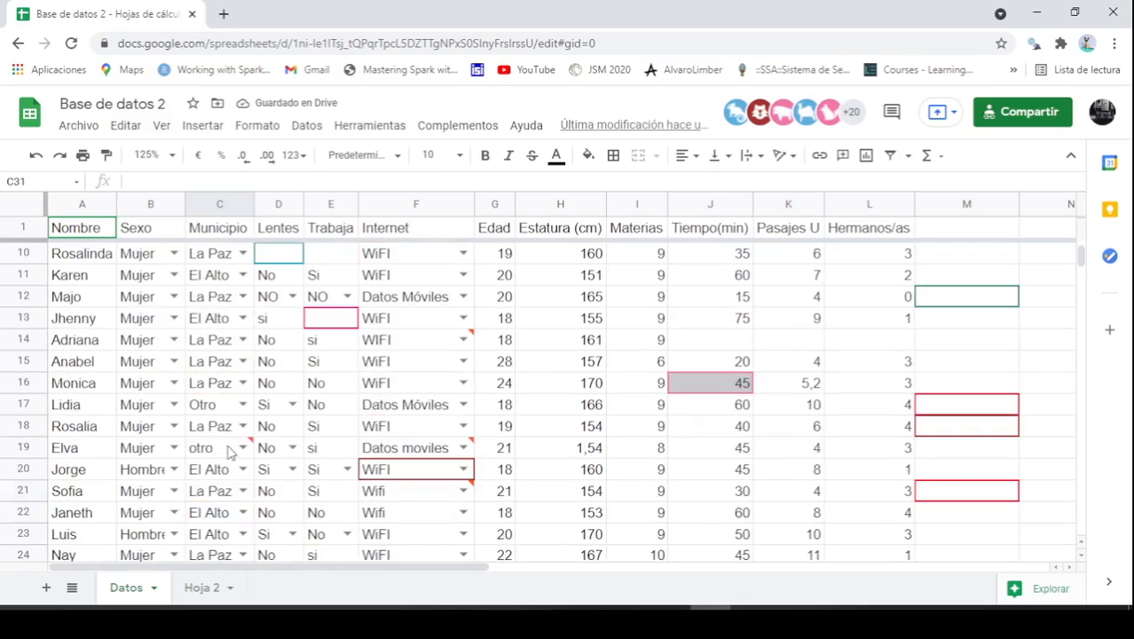
scroll(342, 435, down, 7)
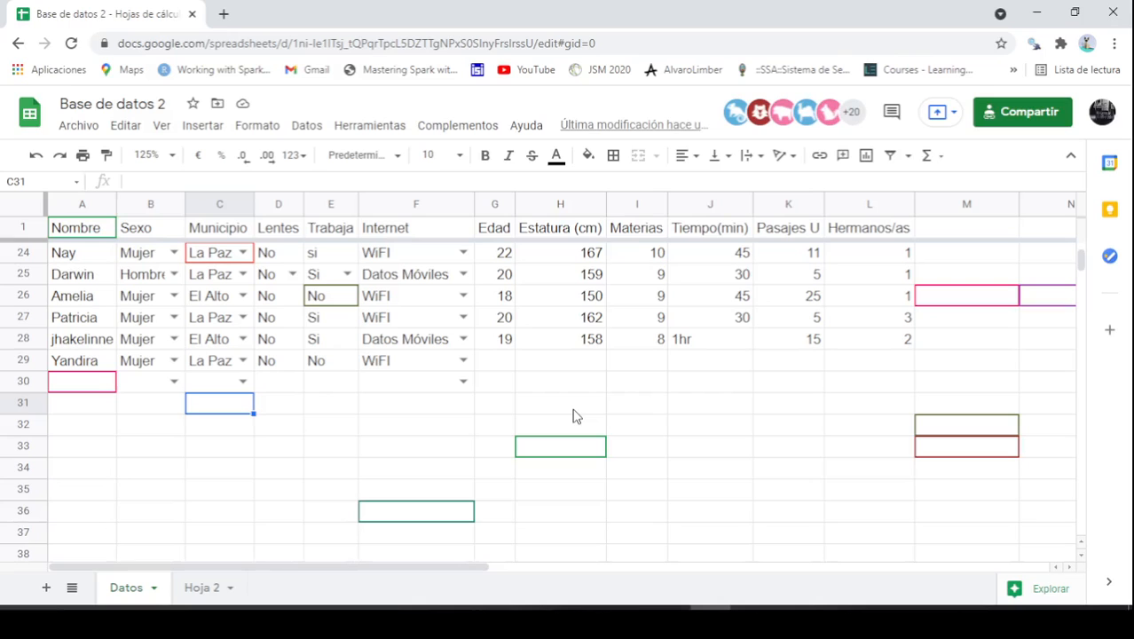
scroll(777, 397, up, 7)
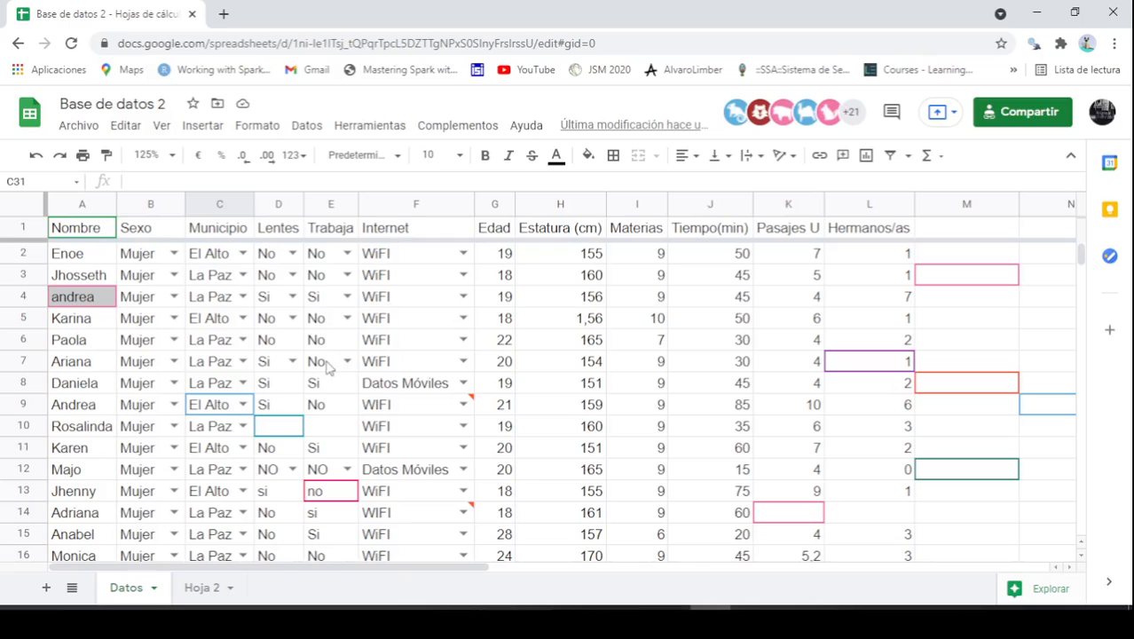
scroll(438, 388, down, 1)
scroll(437, 388, up, 1)
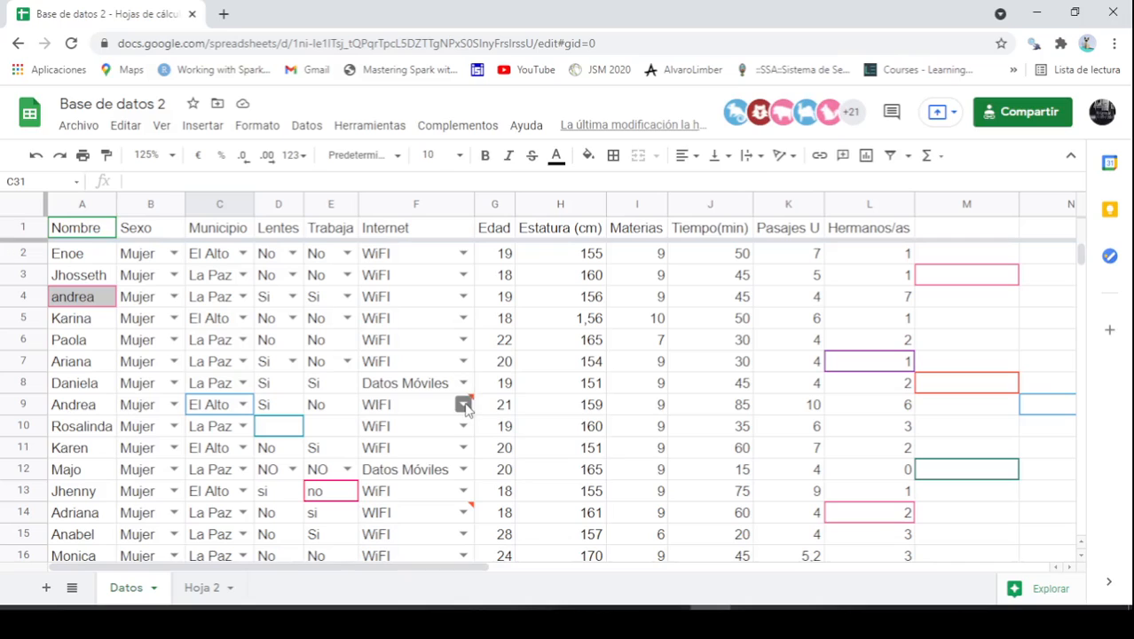
mouse_move(467, 405)
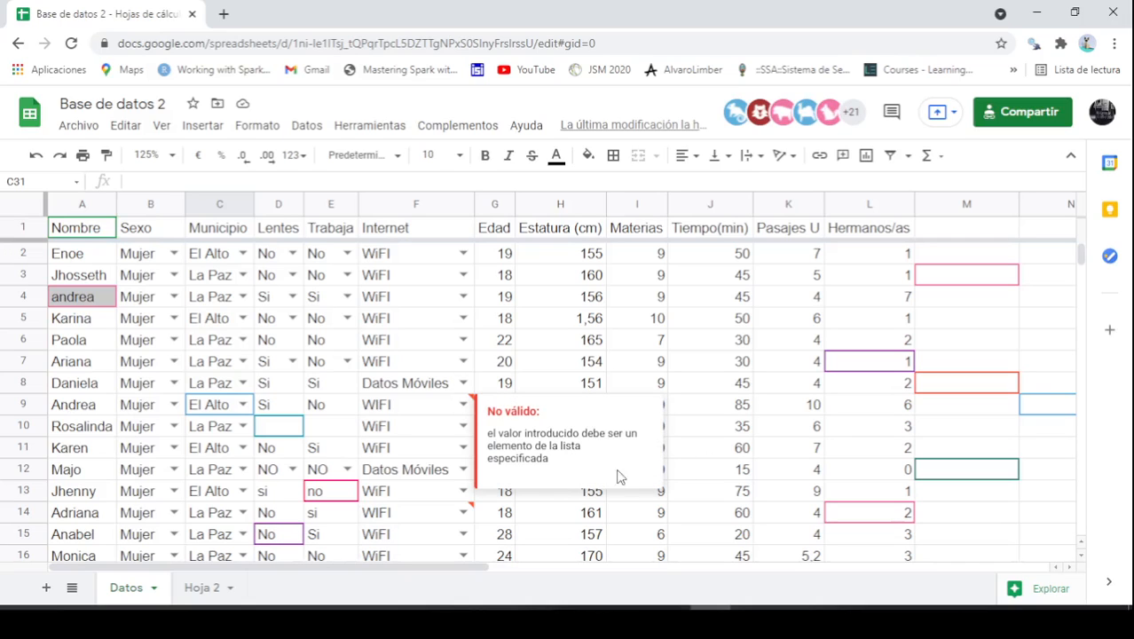
click(560, 362)
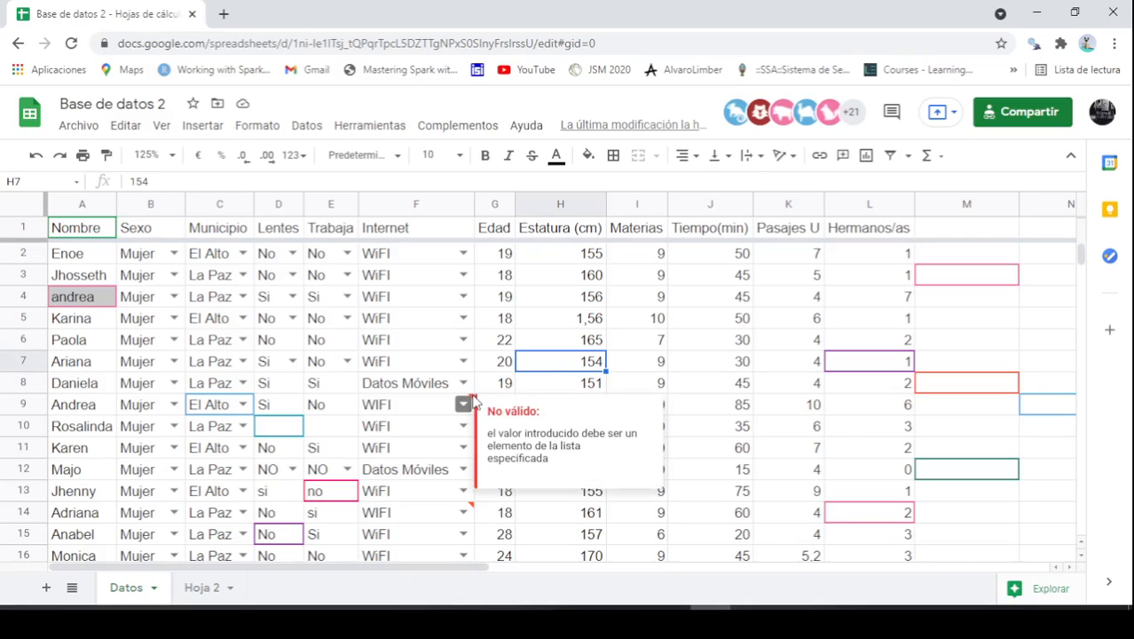
click(568, 321)
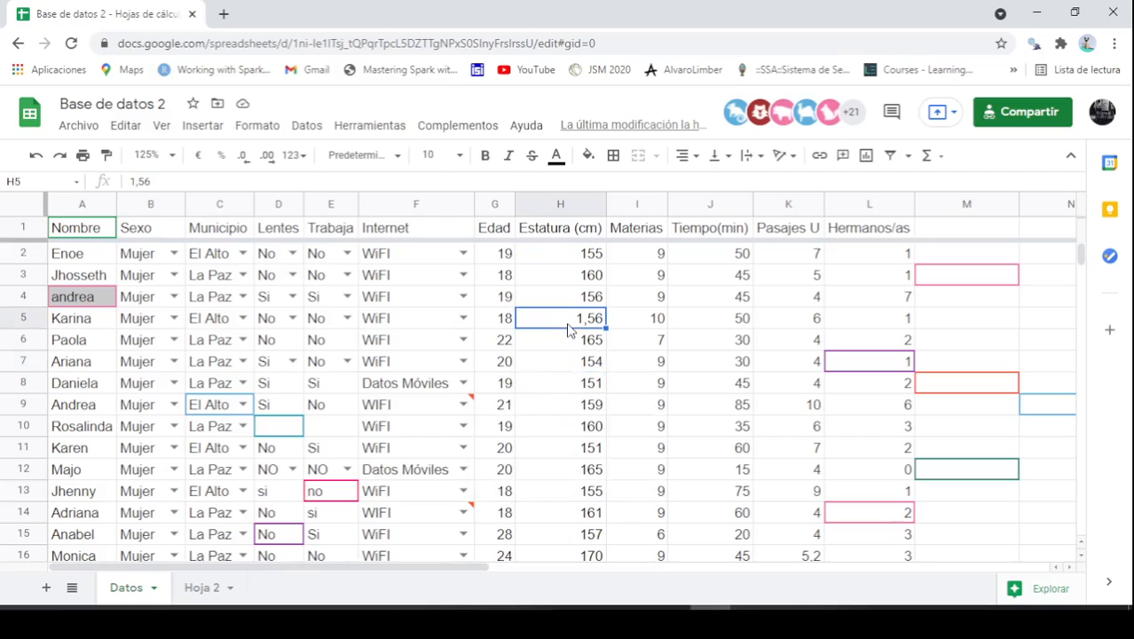
mouse_move(477, 408)
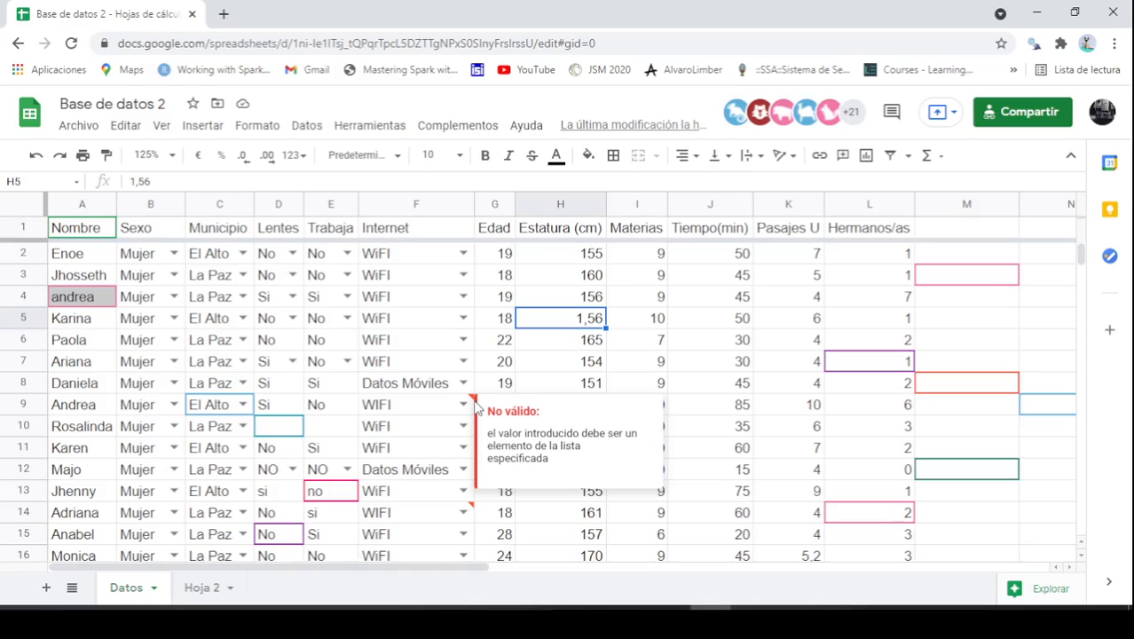
Try to replace the Internet entry in F9 with the list option WiFI while editing the cell
click(410, 411)
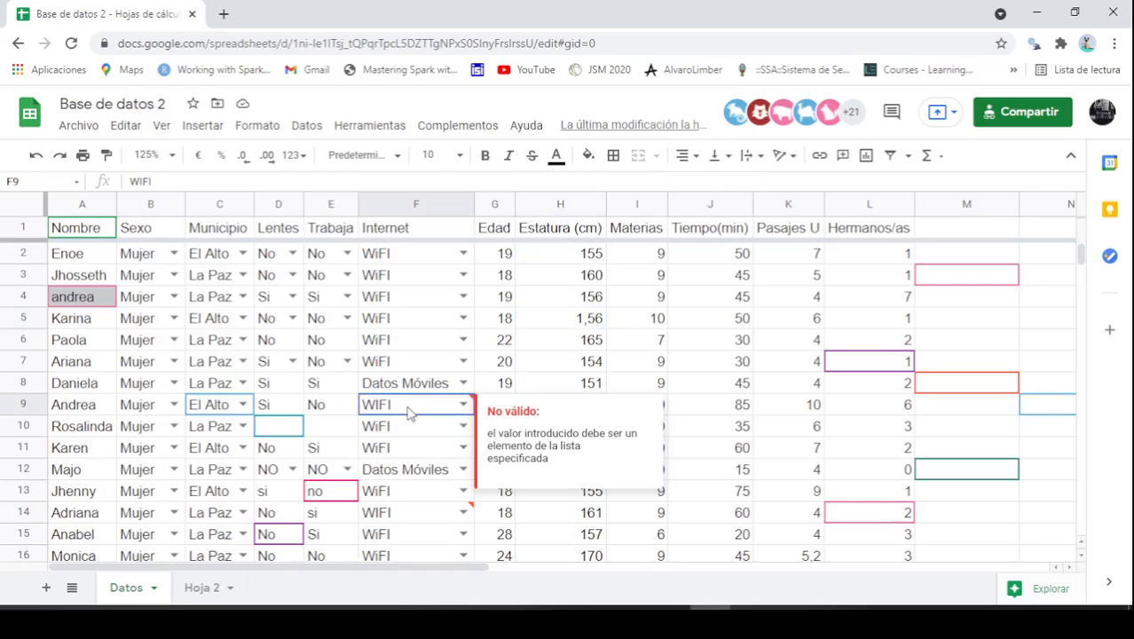
double_click(408, 405)
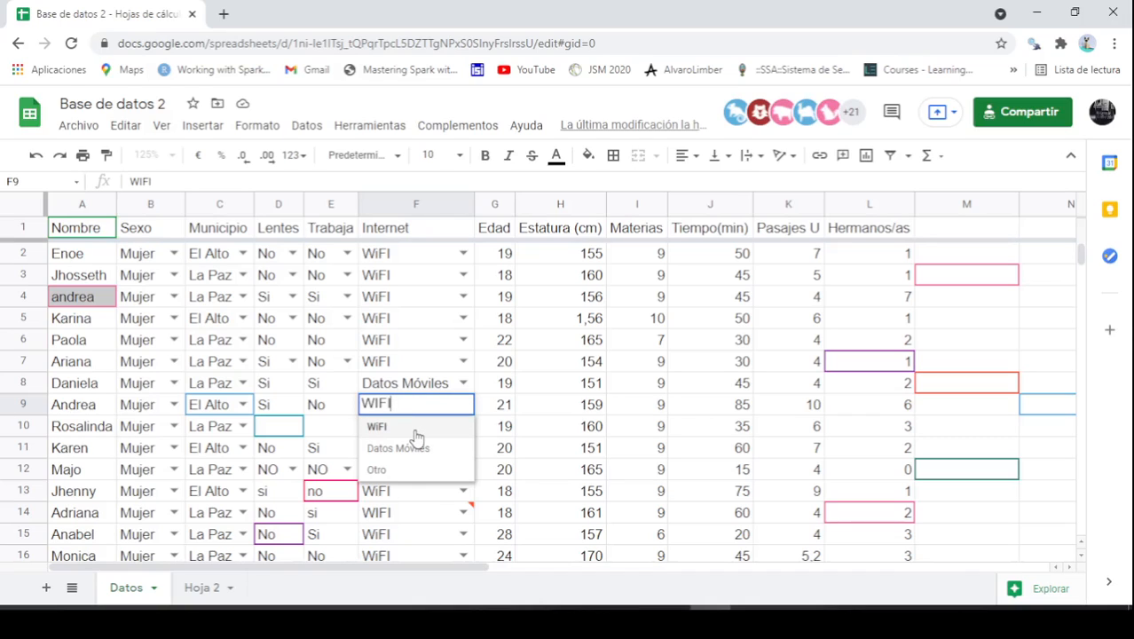
click(415, 432)
click(520, 411)
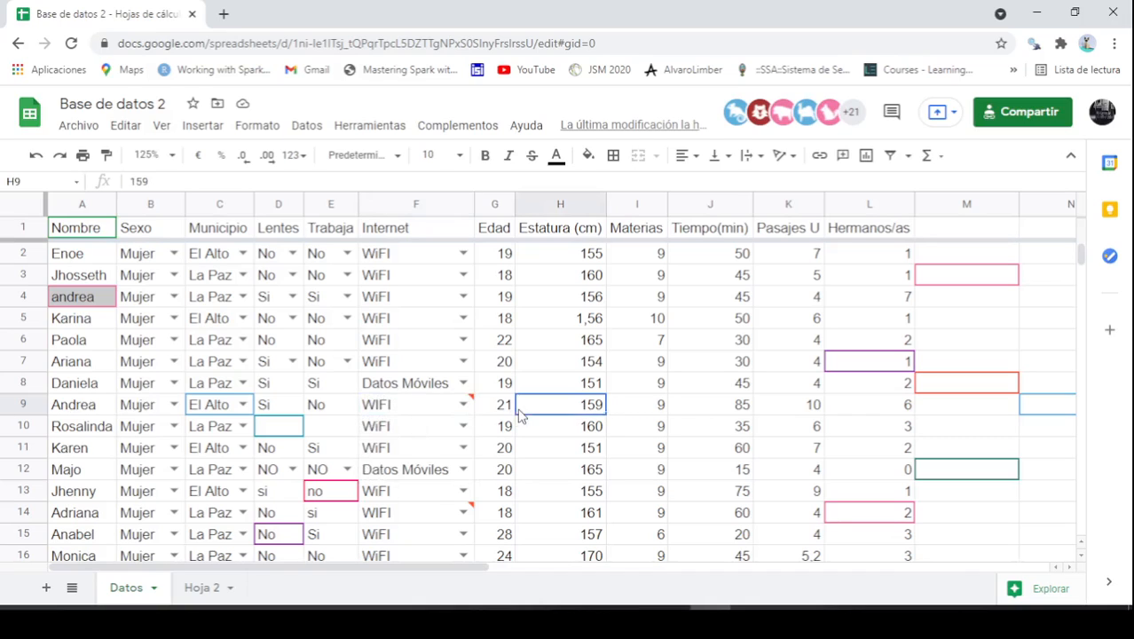
click(433, 410)
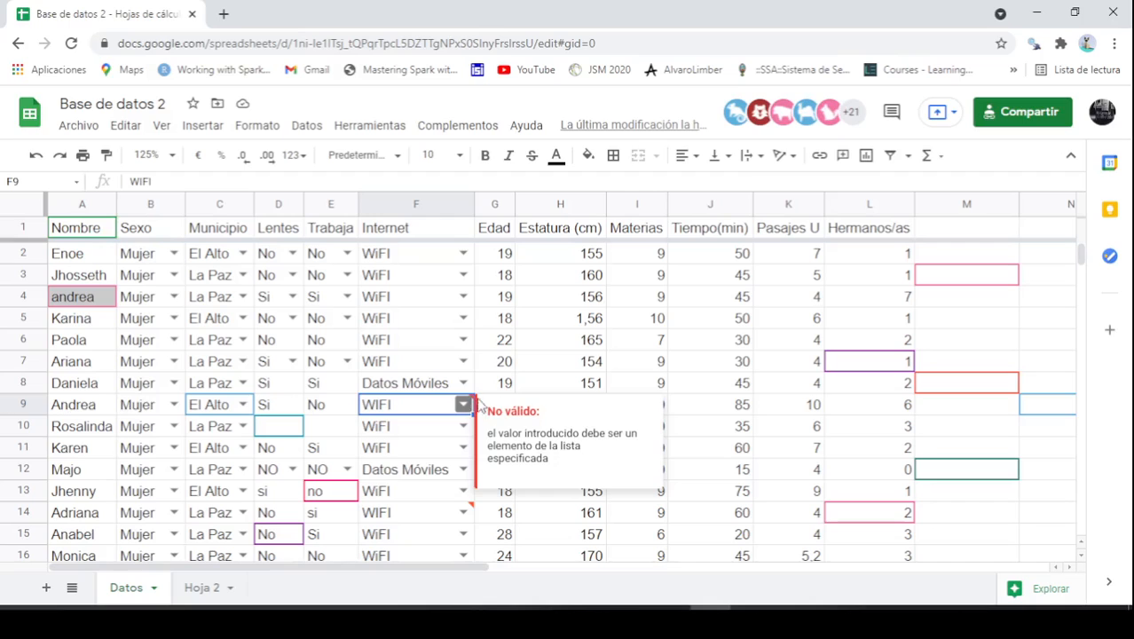
click(562, 364)
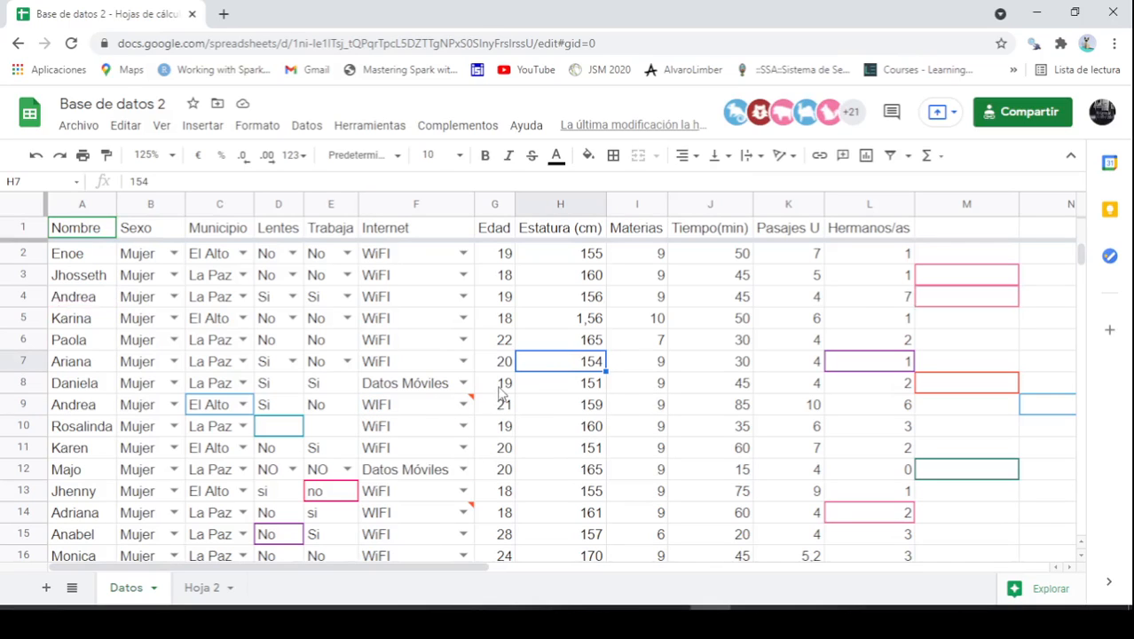
Set the Internet entry in F9 to the valid list option WiFI
click(417, 411)
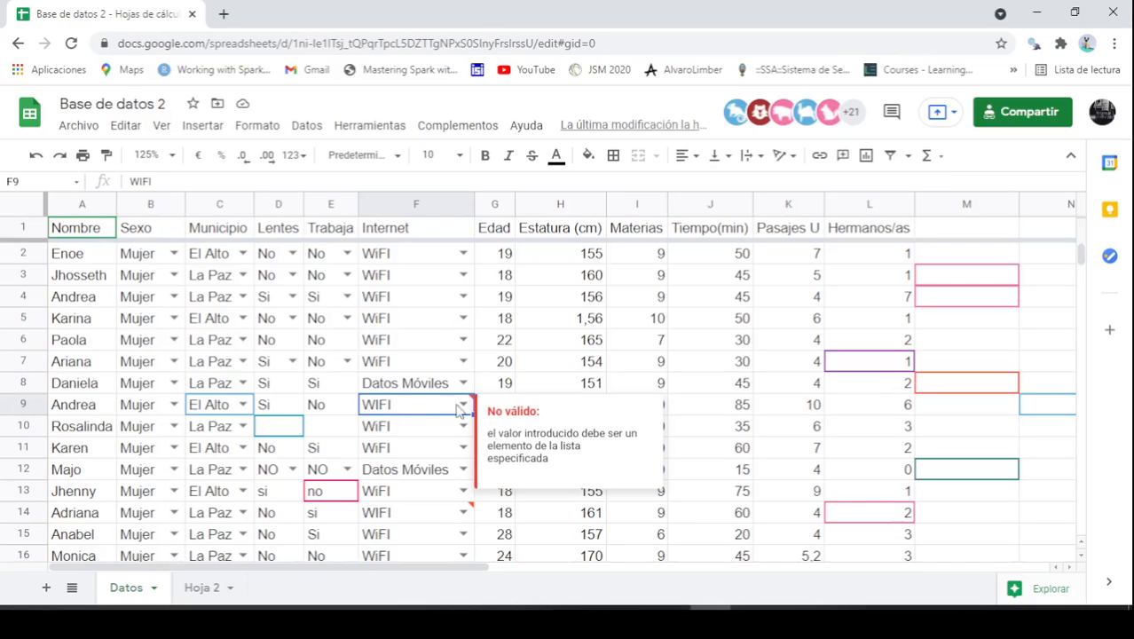
click(462, 404)
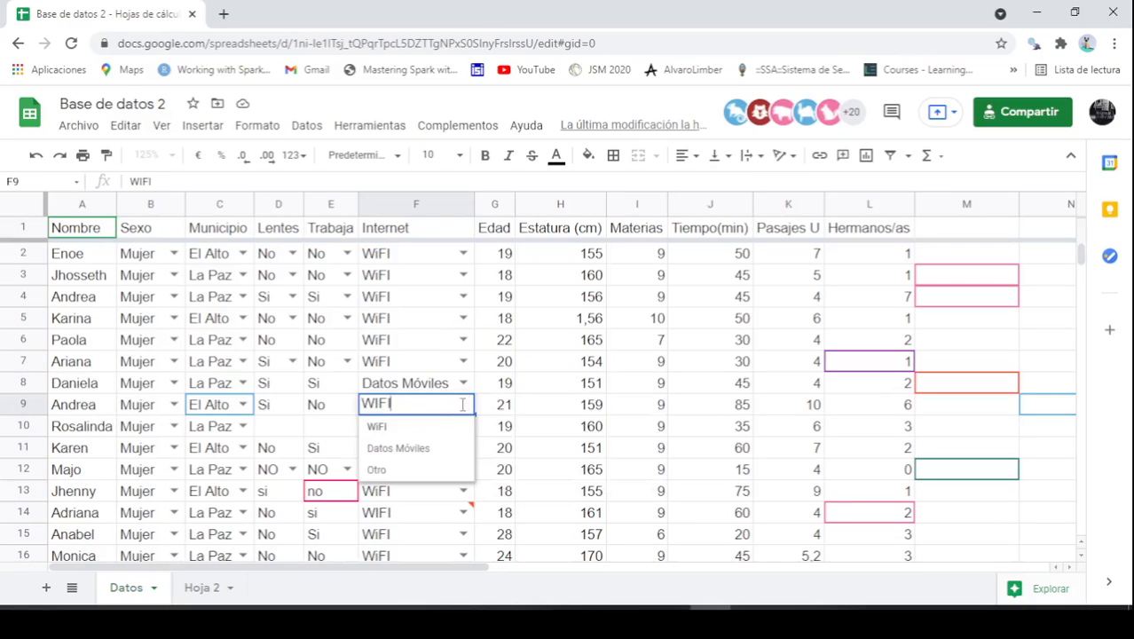
click(407, 430)
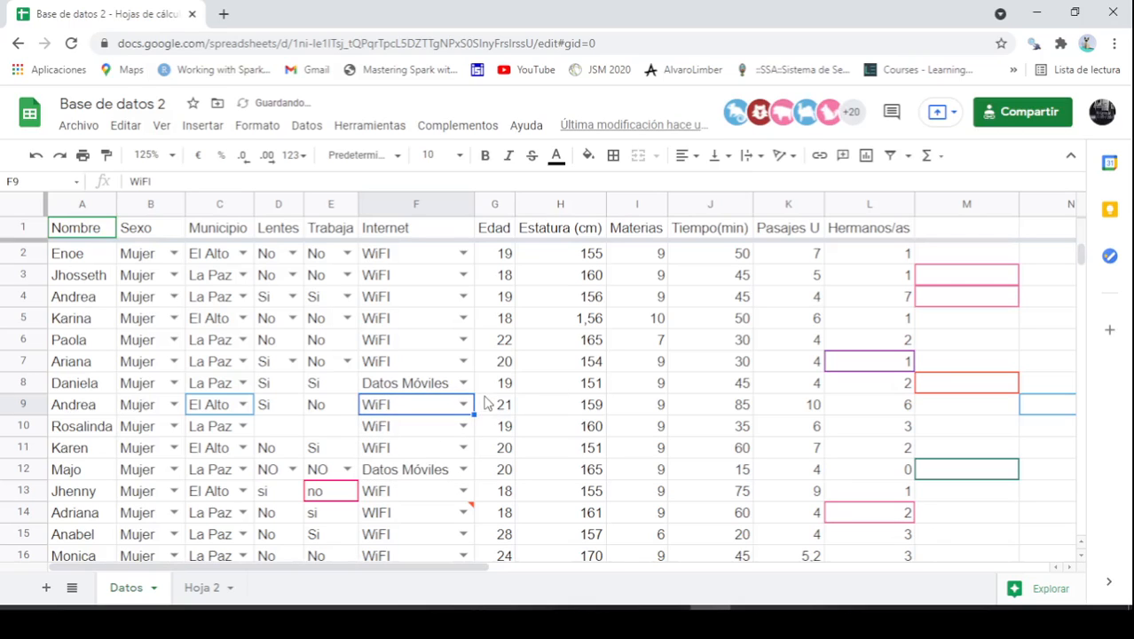
Replace the invalid Internet entry in F14 with the list option WiFI
scroll(484, 403, down, 1)
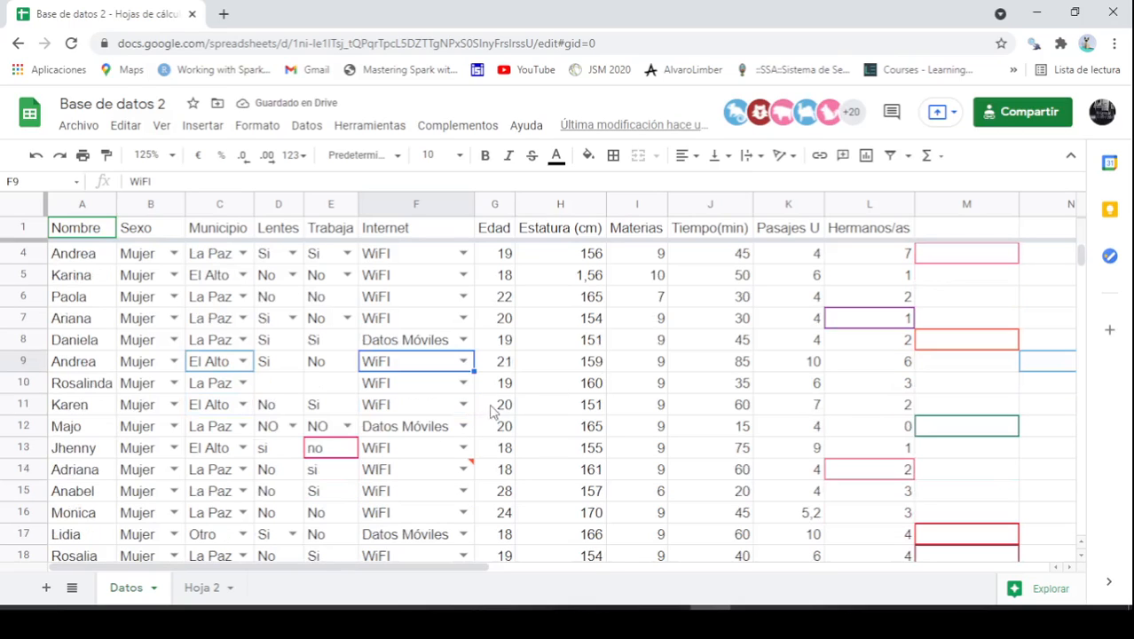
click(463, 468)
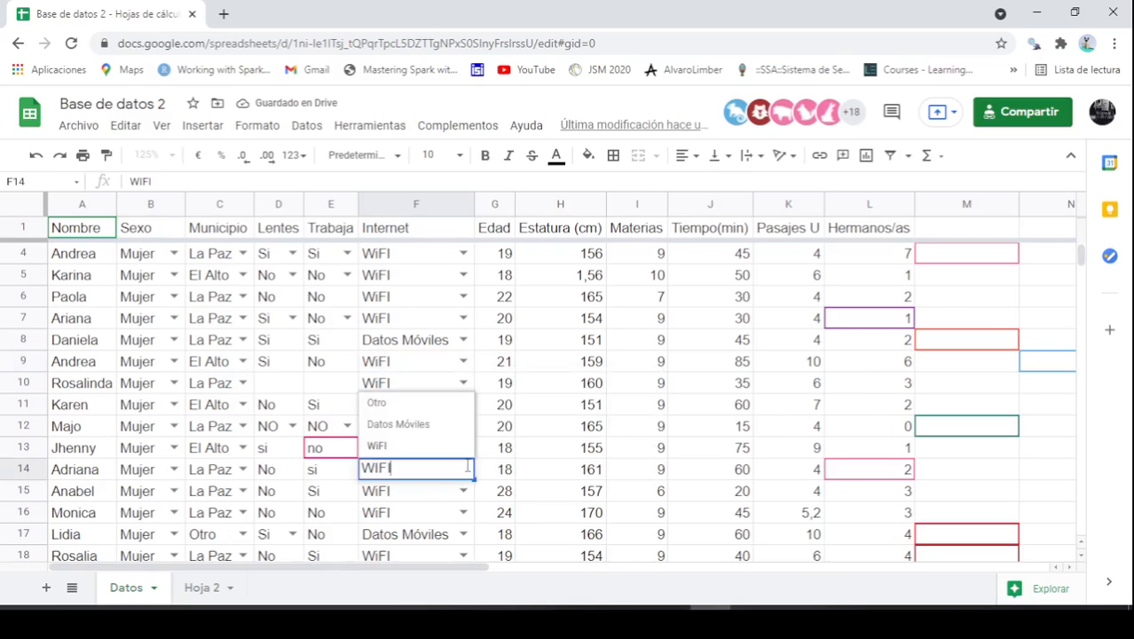
click(404, 448)
click(552, 408)
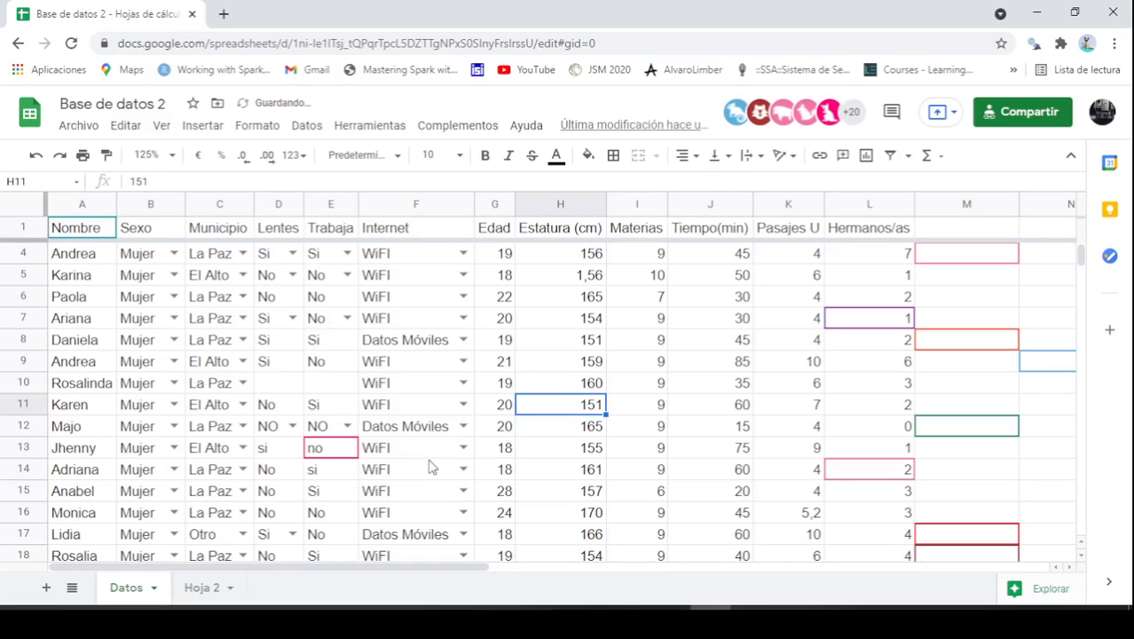
Replace the invalid Internet entries with valid list options: Datos Móviles in F19 and WiFI in F21
scroll(430, 461, down, 3)
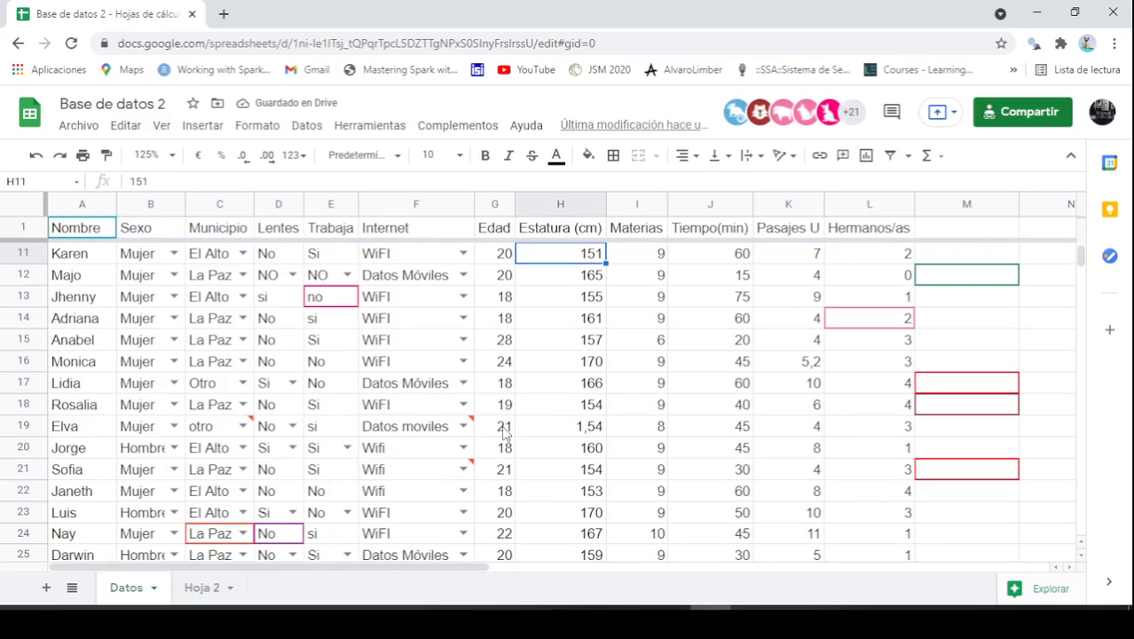
mouse_move(387, 439)
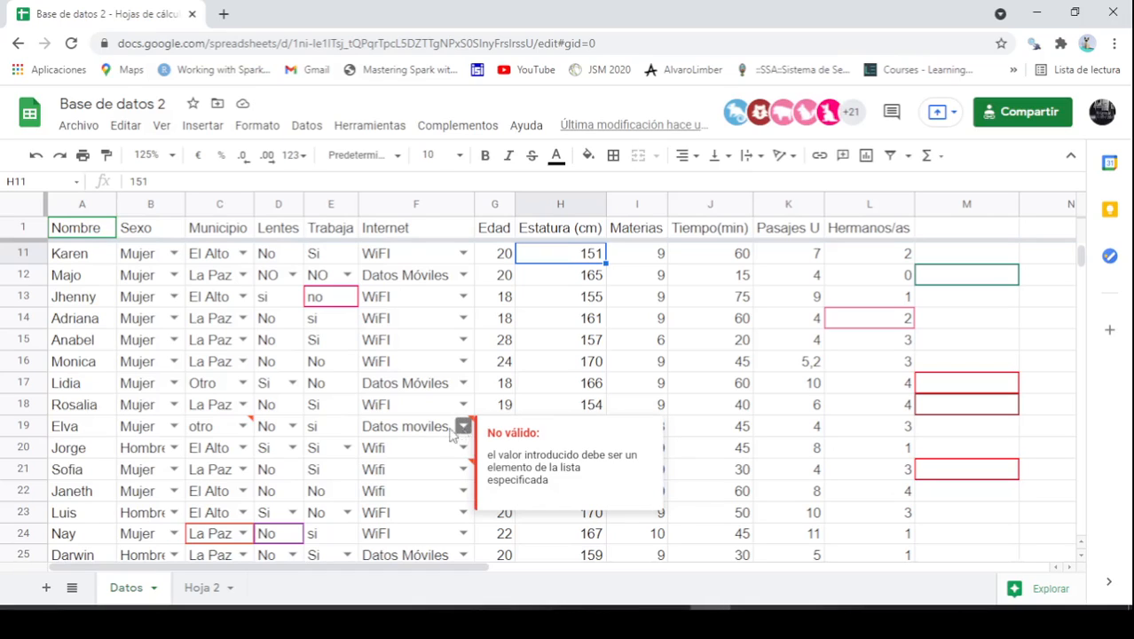
click(463, 426)
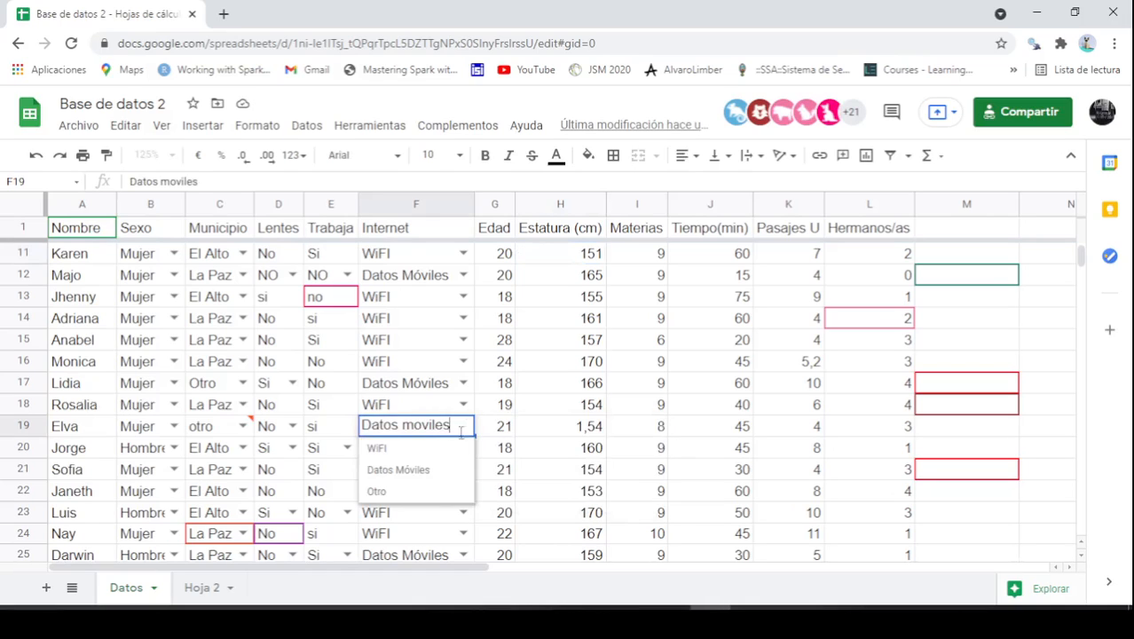
click(410, 480)
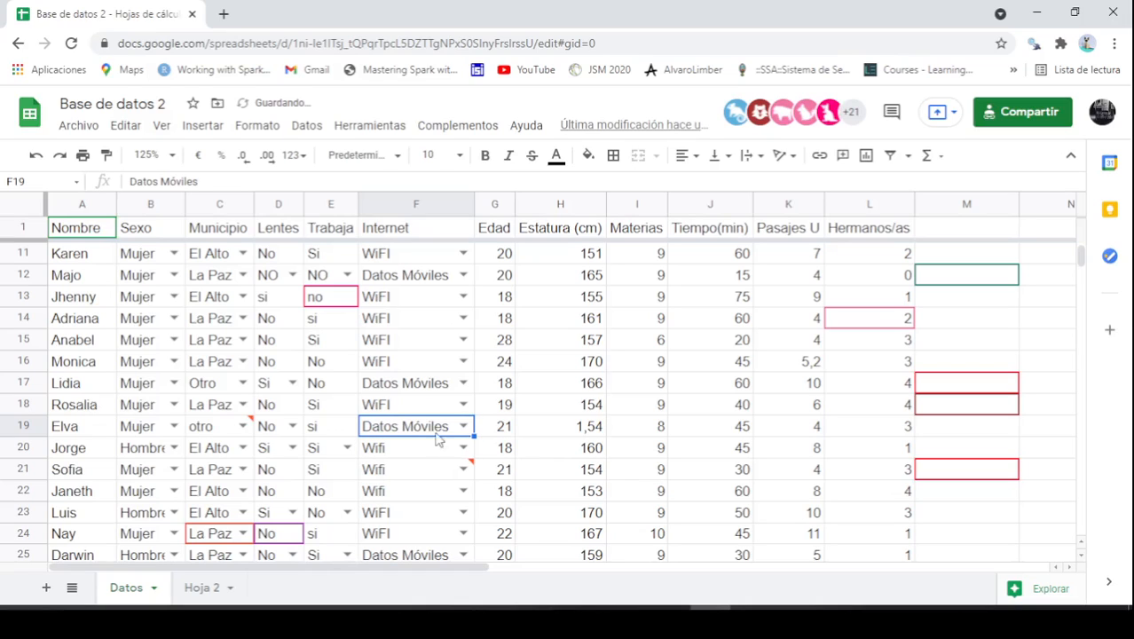
click(464, 471)
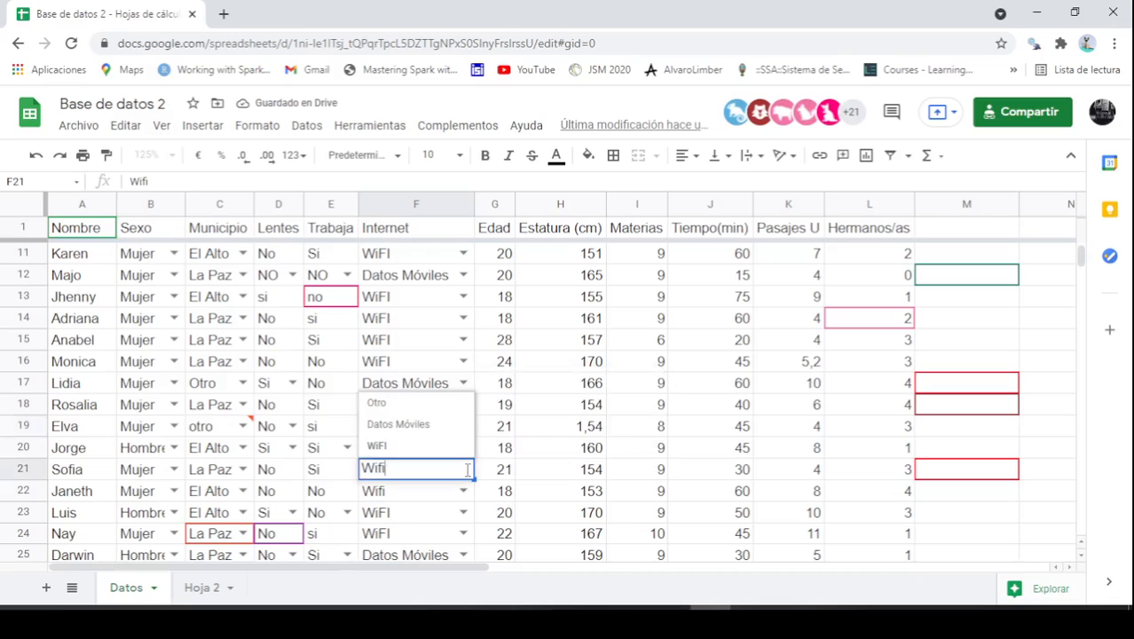
click(408, 446)
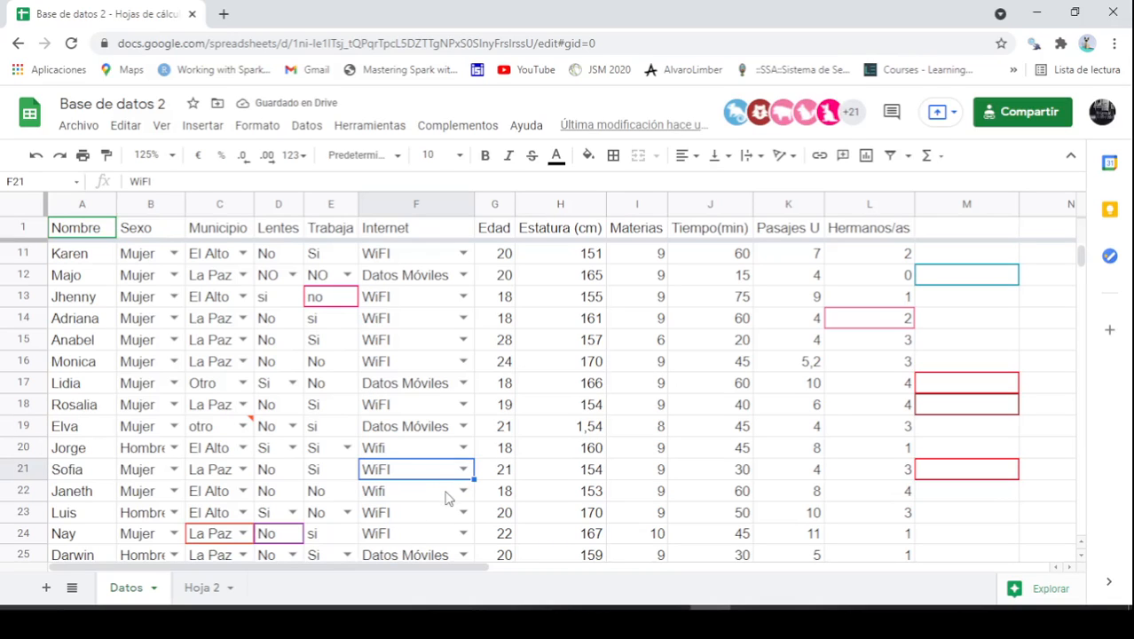
Examine the Internet column from the first to the last record, comparing the spelling in F20 with the other entries
scroll(444, 495, down, 3)
scroll(444, 496, up, 6)
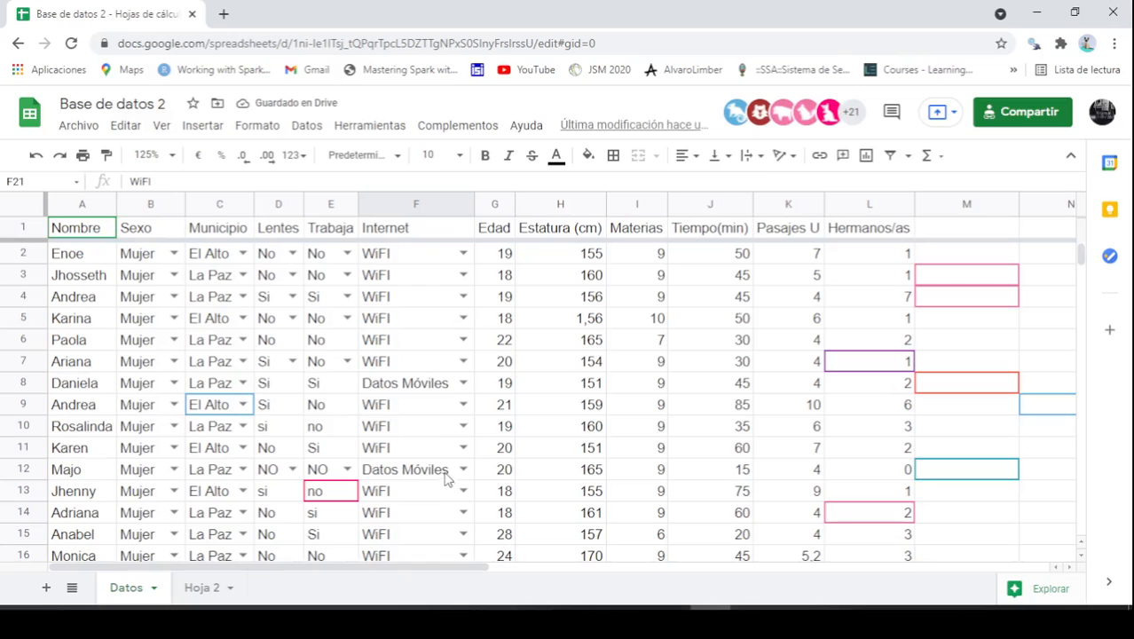
scroll(424, 332, down, 2)
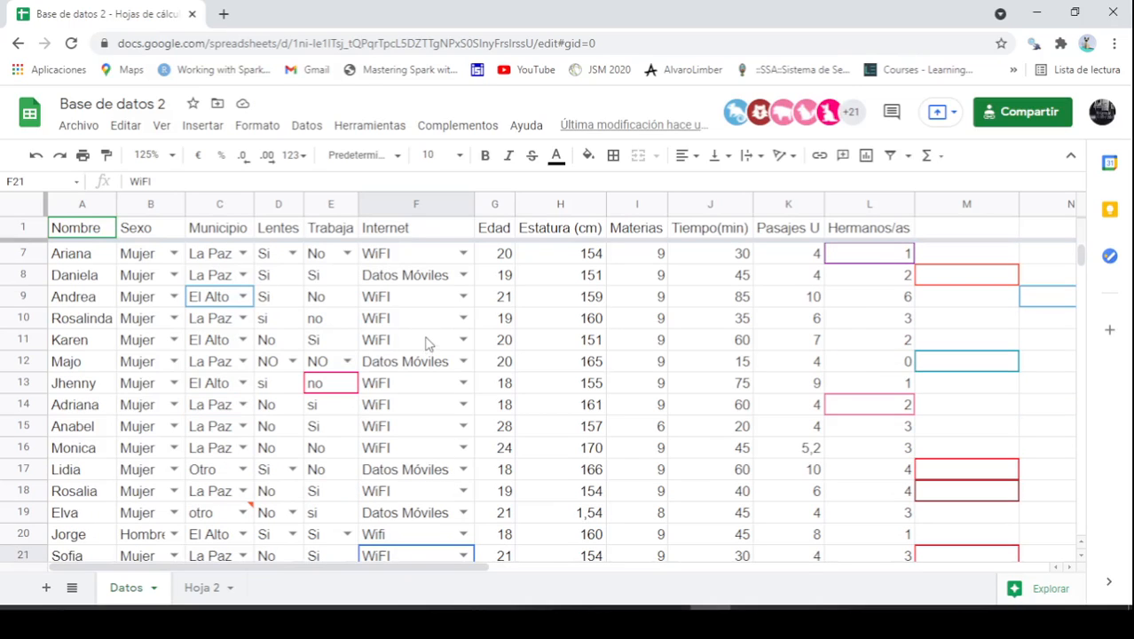
scroll(426, 343, down, 1)
click(425, 492)
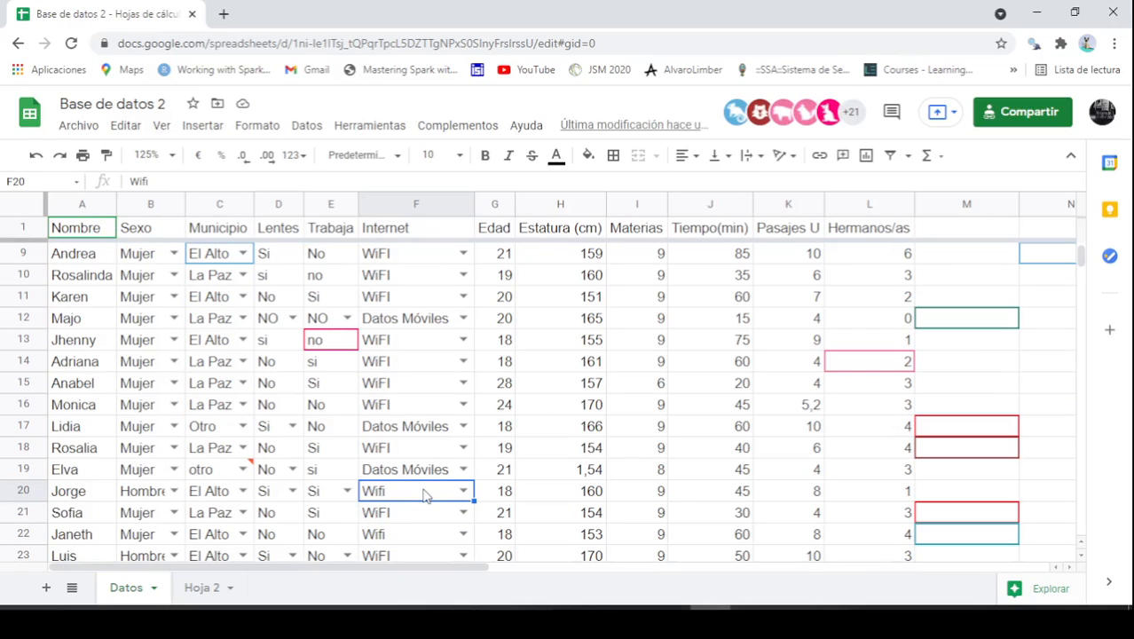
scroll(444, 499, up, 3)
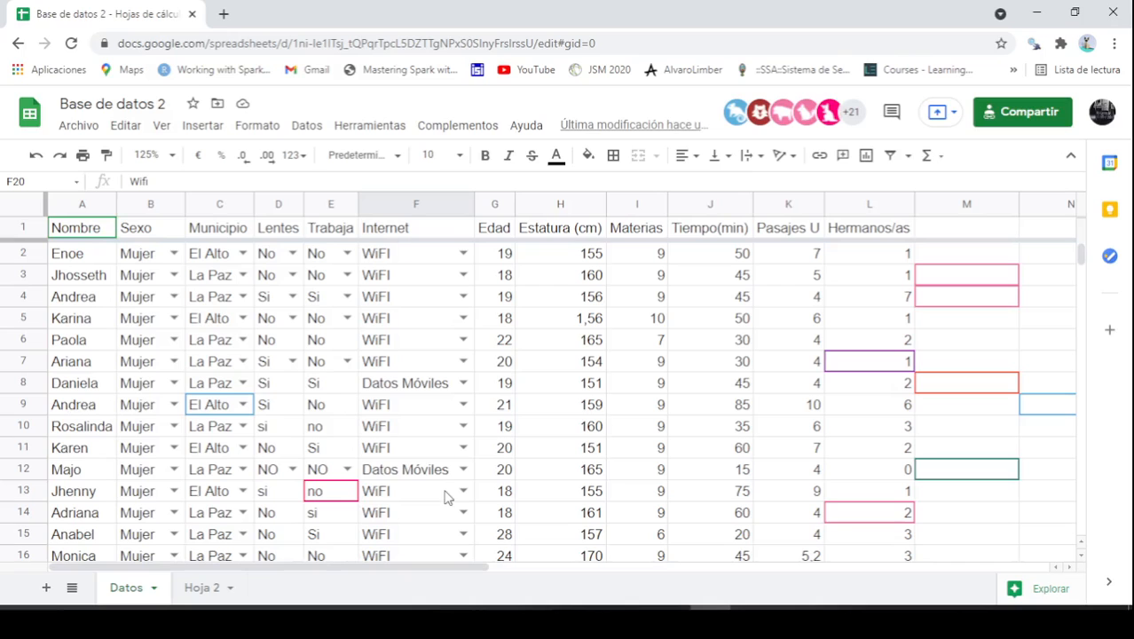
scroll(440, 475, down, 4)
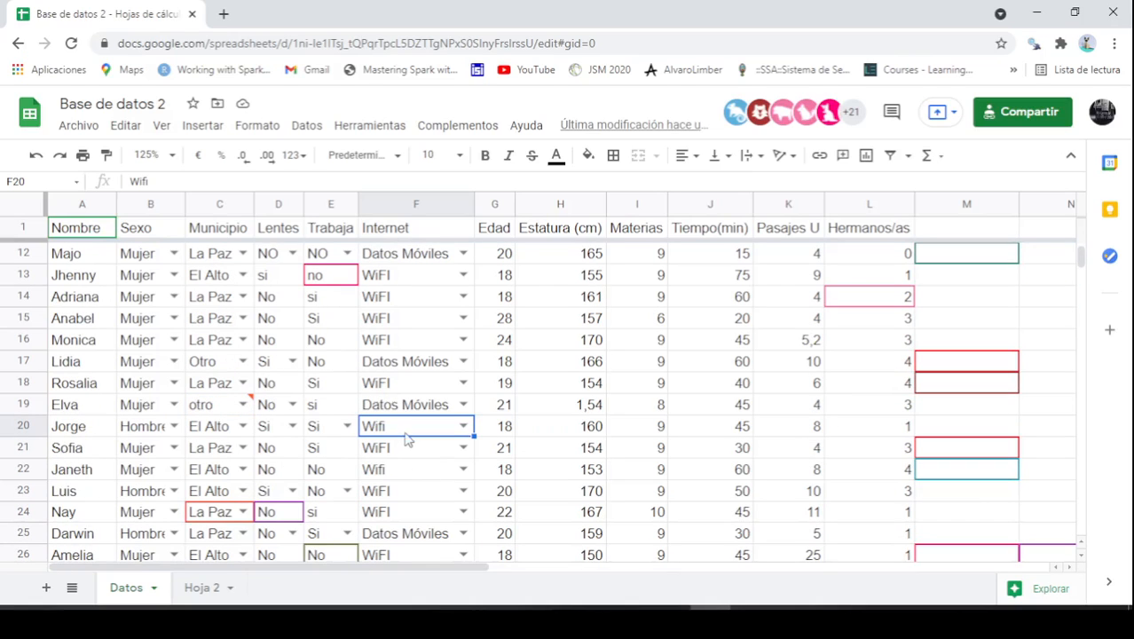
scroll(408, 435, up, 3)
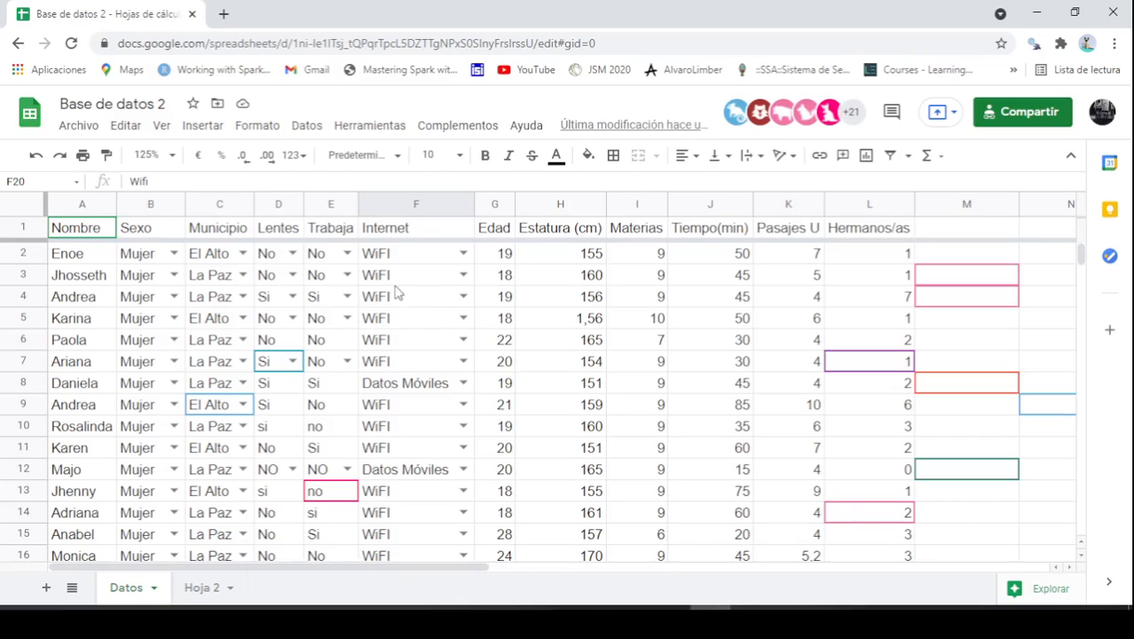
scroll(426, 321, down, 3)
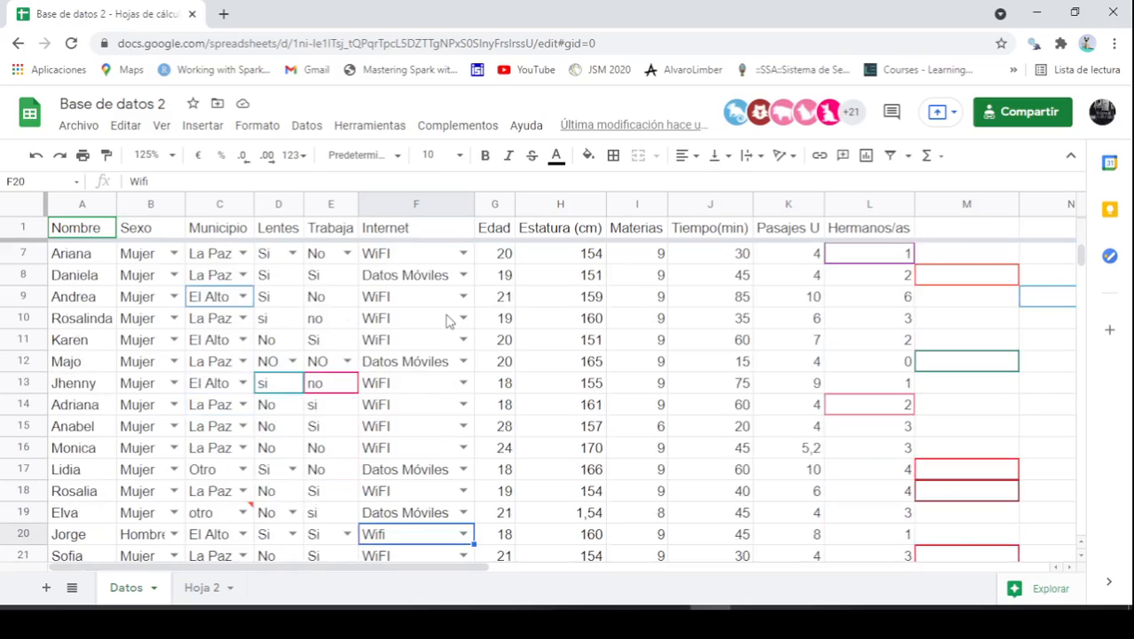
scroll(457, 510, down, 1)
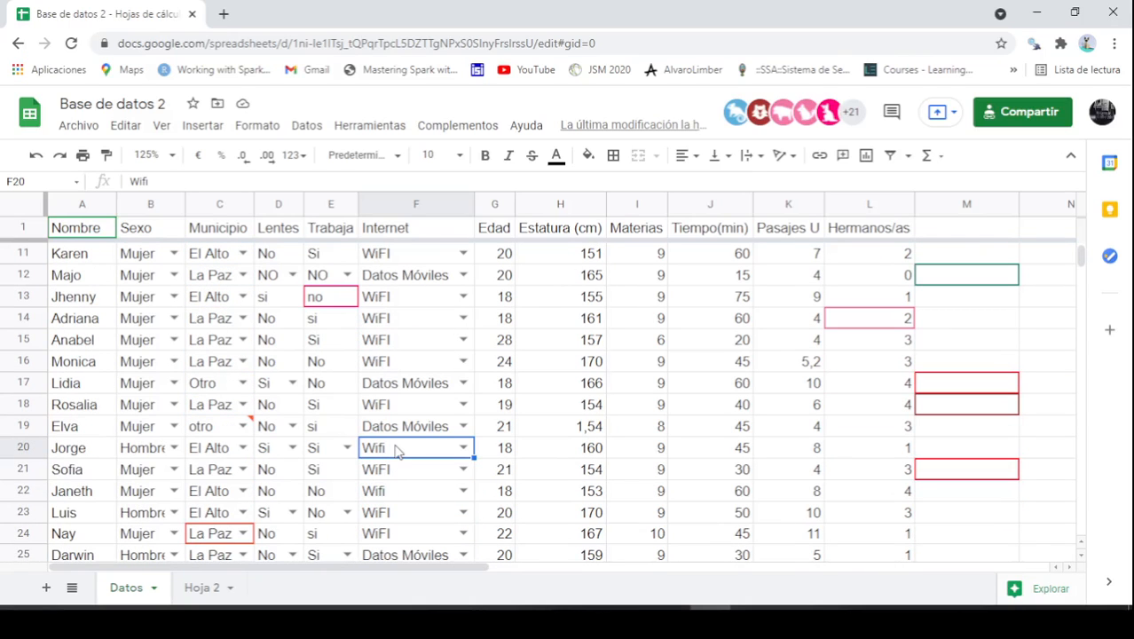
scroll(411, 503, down, 1)
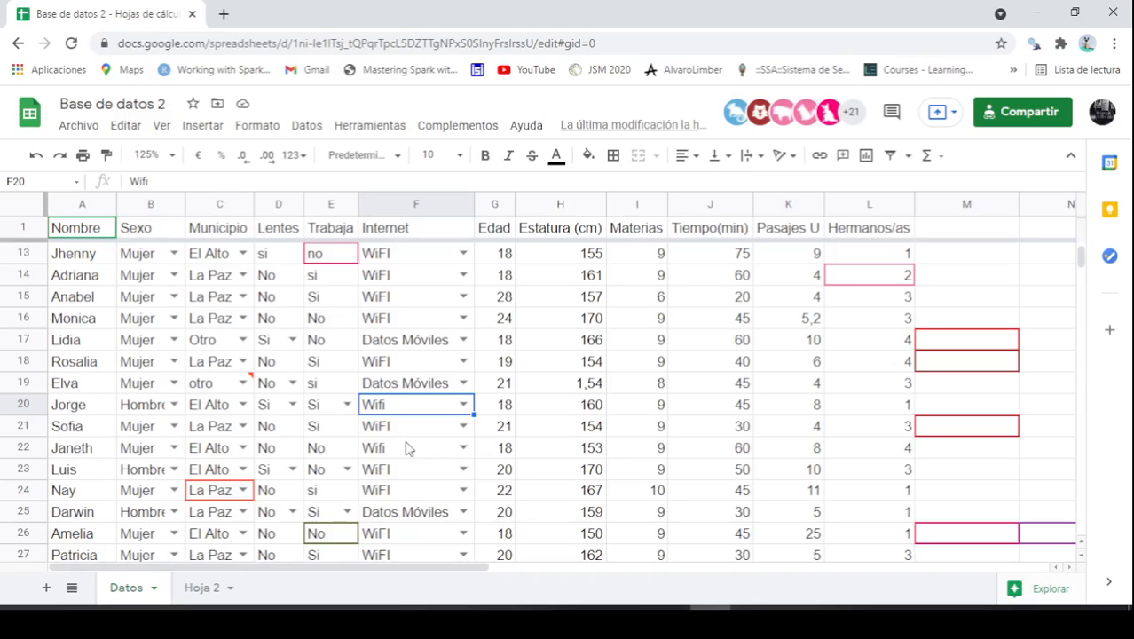
scroll(404, 444, down, 3)
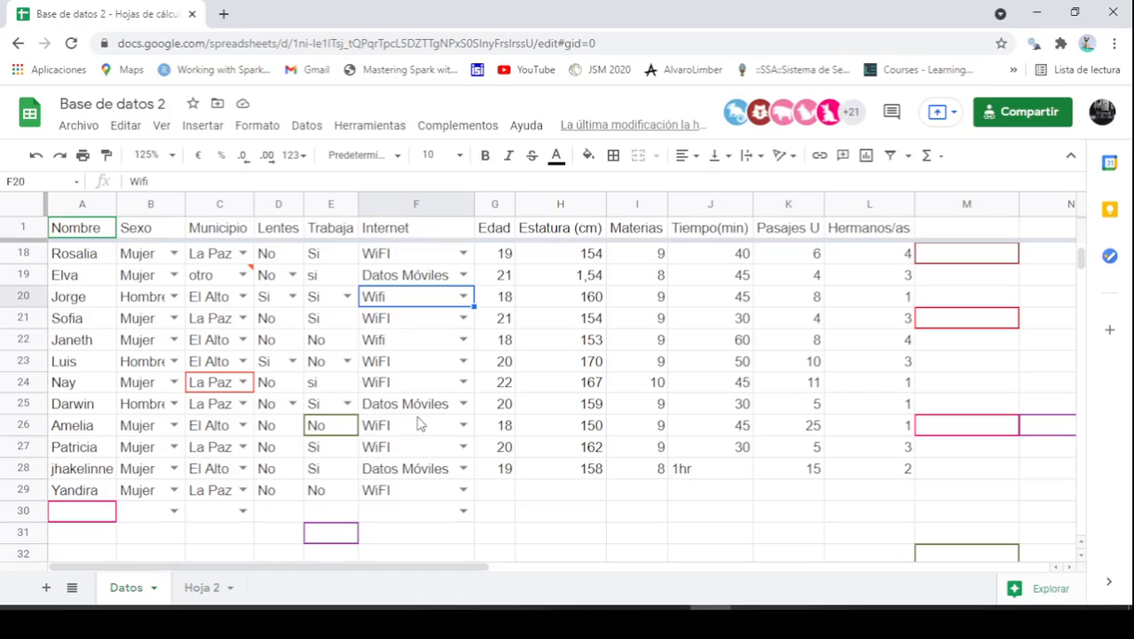
scroll(420, 425, up, 10)
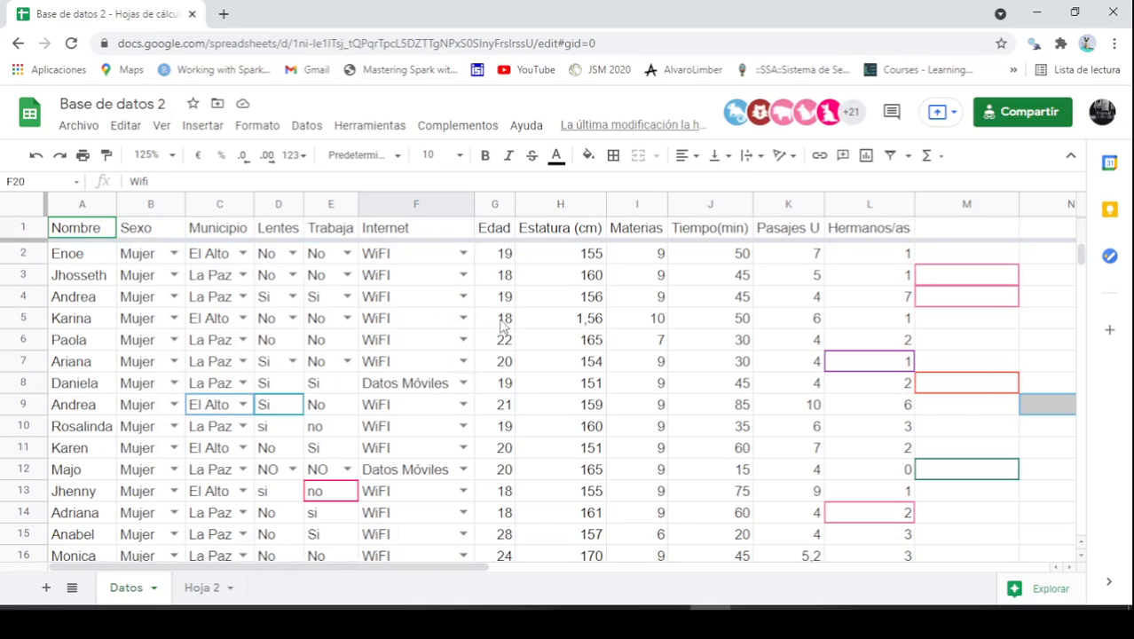
Review the Edad and Estatura (cm) columns and set the height in H19 to 154
click(503, 254)
scroll(510, 310, down, 9)
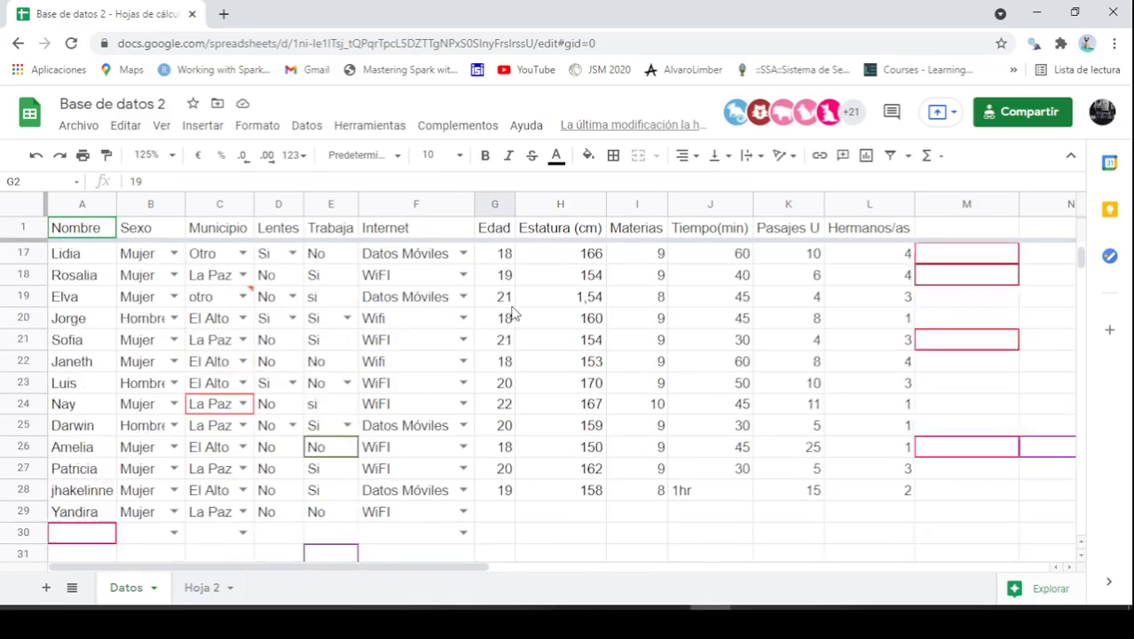
scroll(559, 298, up, 5)
scroll(561, 292, down, 2)
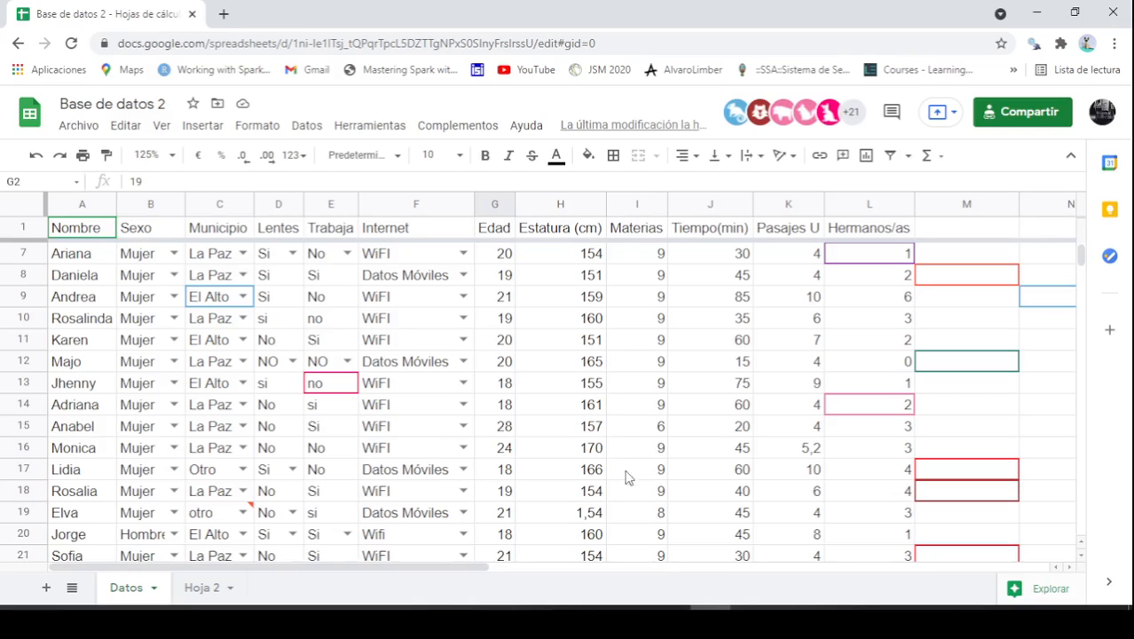
click(588, 514)
scroll(674, 455, down, 4)
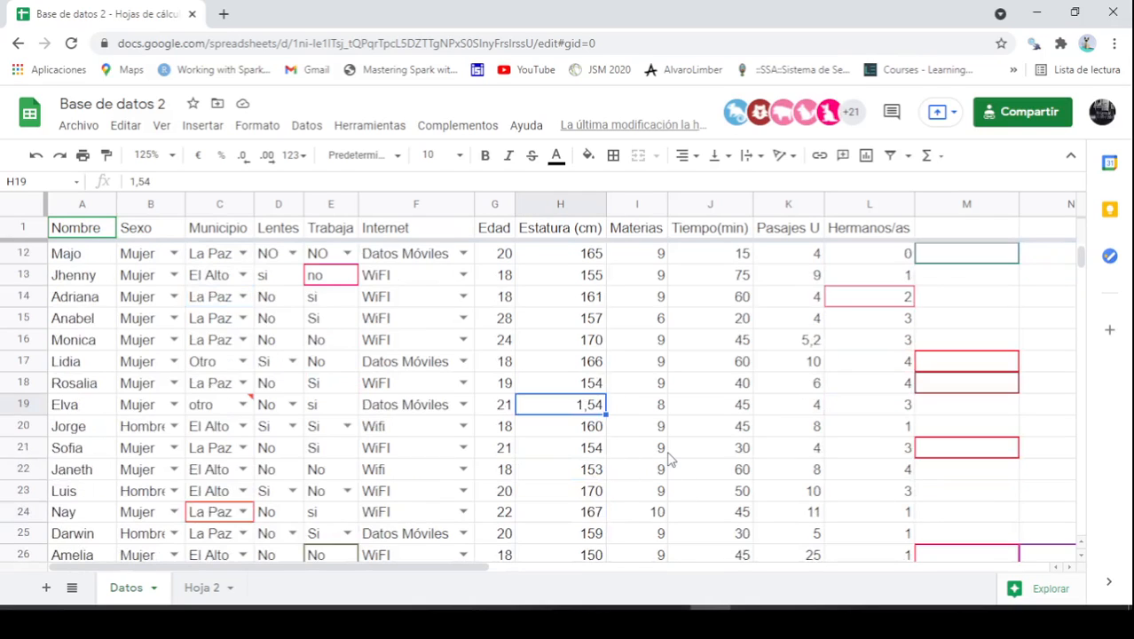
scroll(708, 460, up, 2)
scroll(708, 459, up, 1)
text(154)
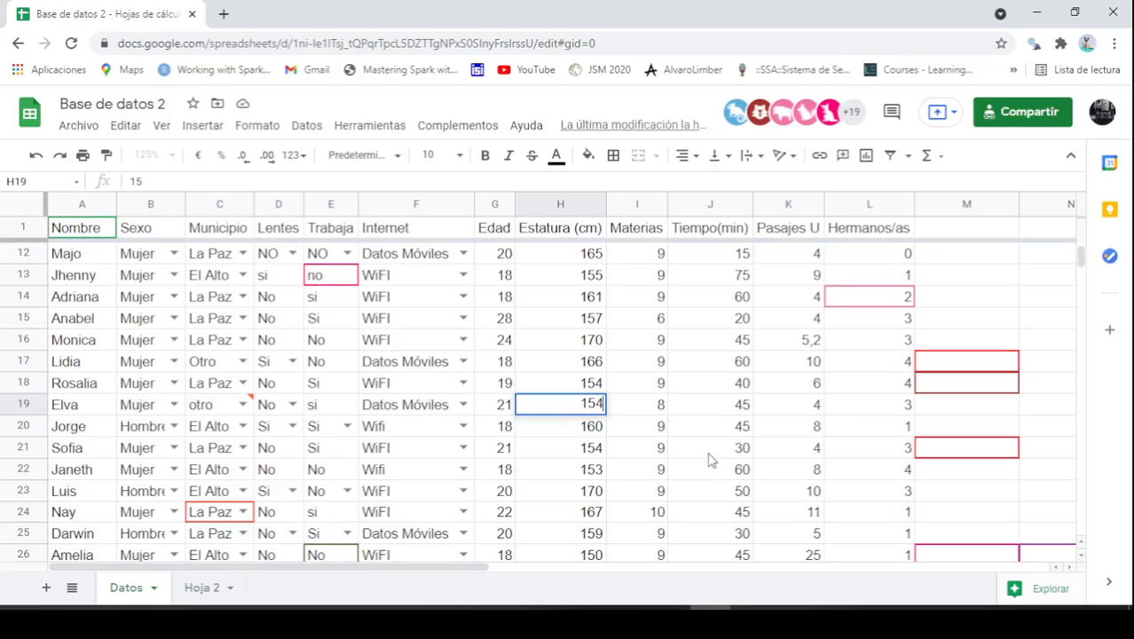
key(Return)
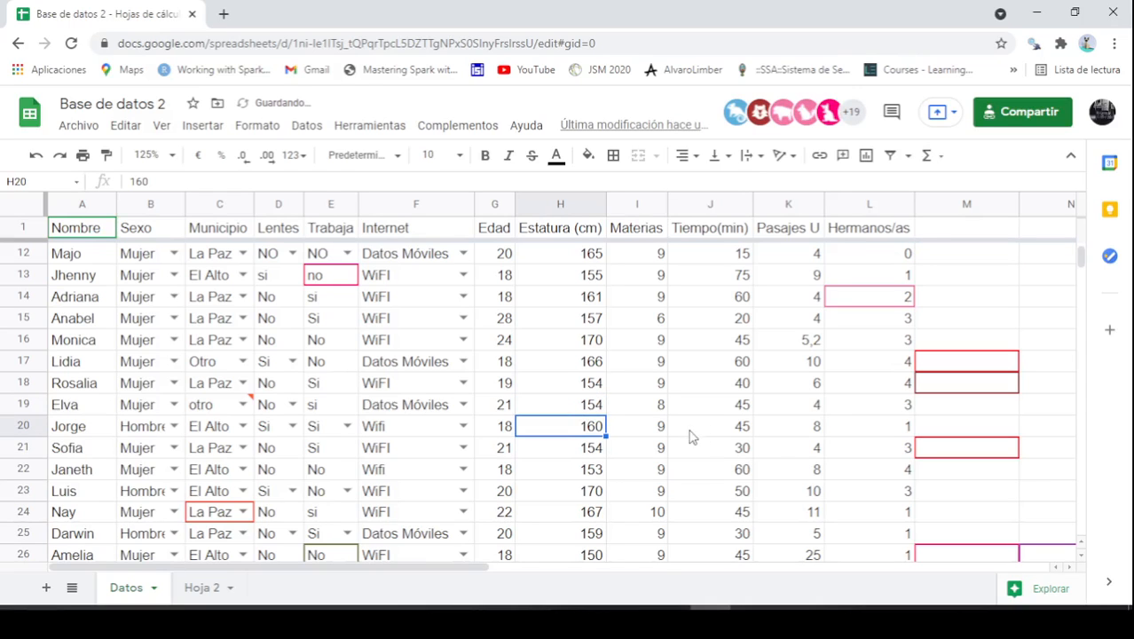
Replace the text entry for Tiempo(min) in J28 with 60
scroll(688, 431, up, 4)
scroll(684, 423, down, 7)
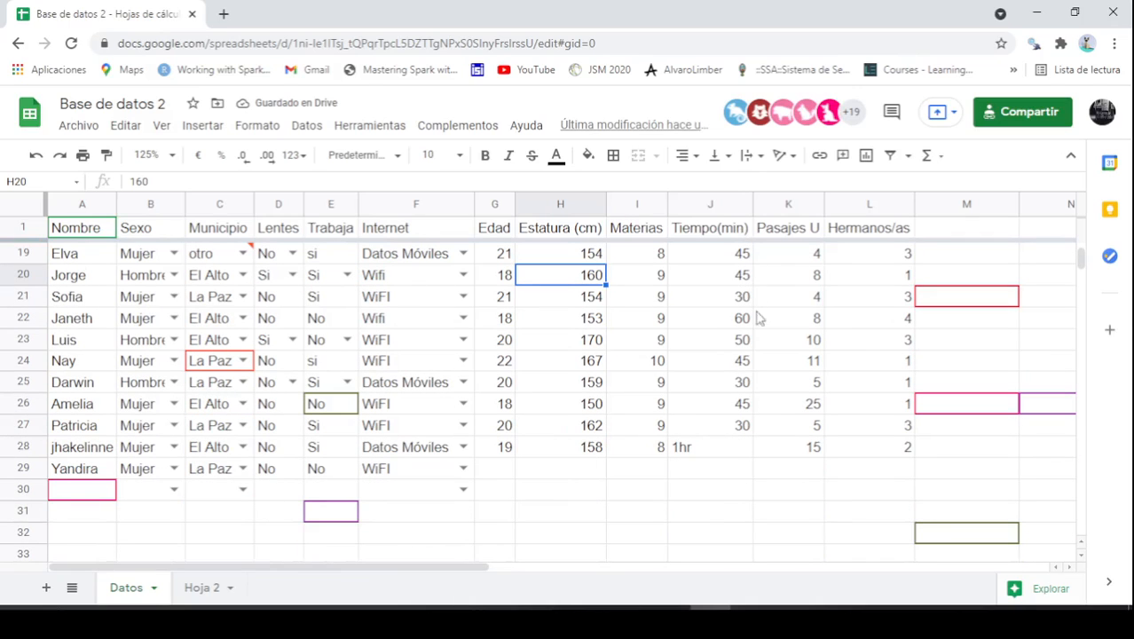
click(724, 449)
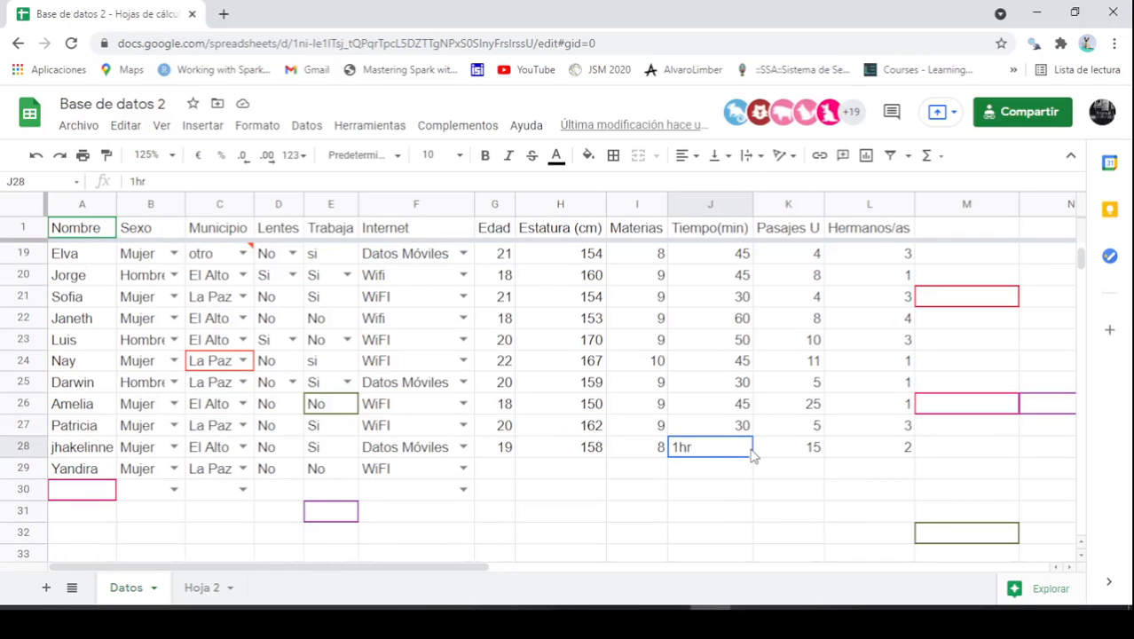
text(60)
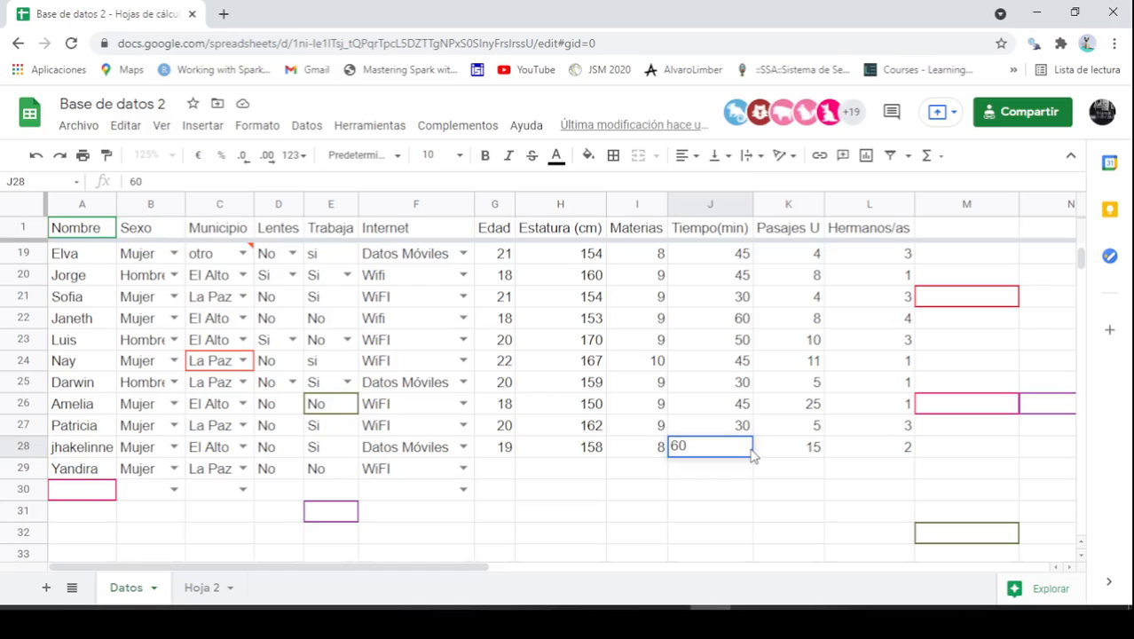
key(Down)
key(Down)
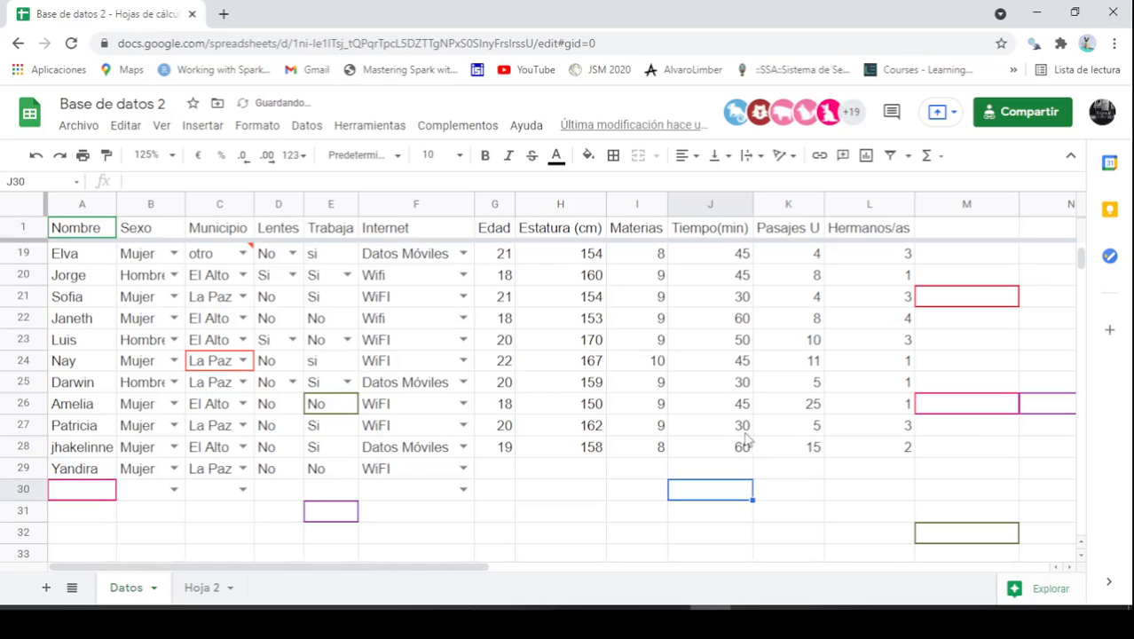
Examine the Tiempo(min), Pasajes U and Hermanos/as columns across all records for inconsistent values
scroll(744, 395, up, 6)
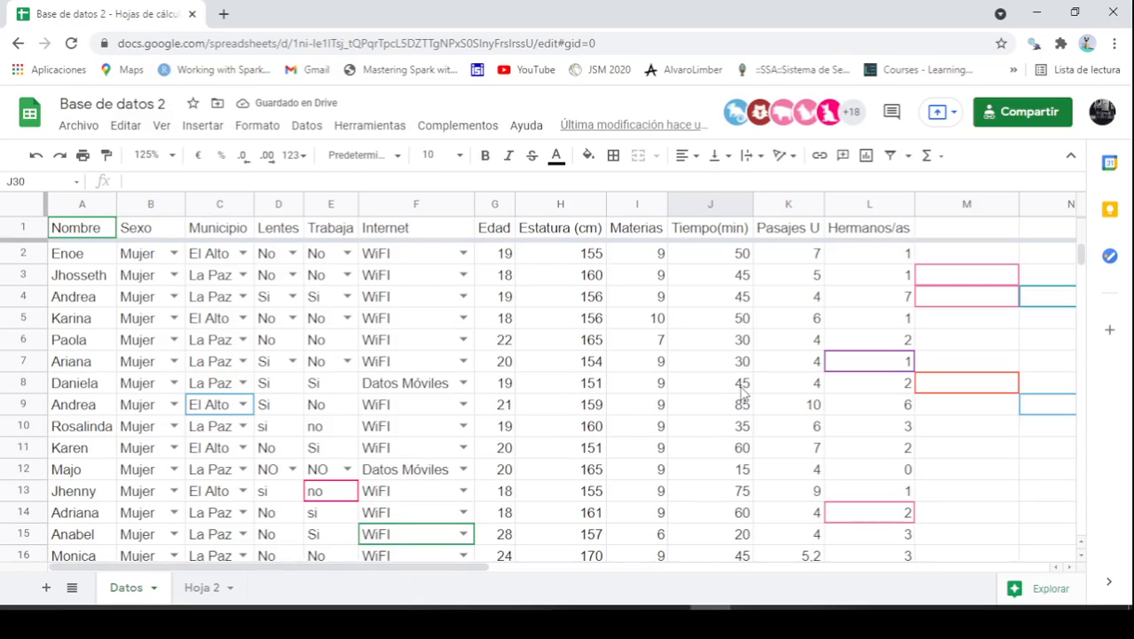
scroll(788, 304, down, 2)
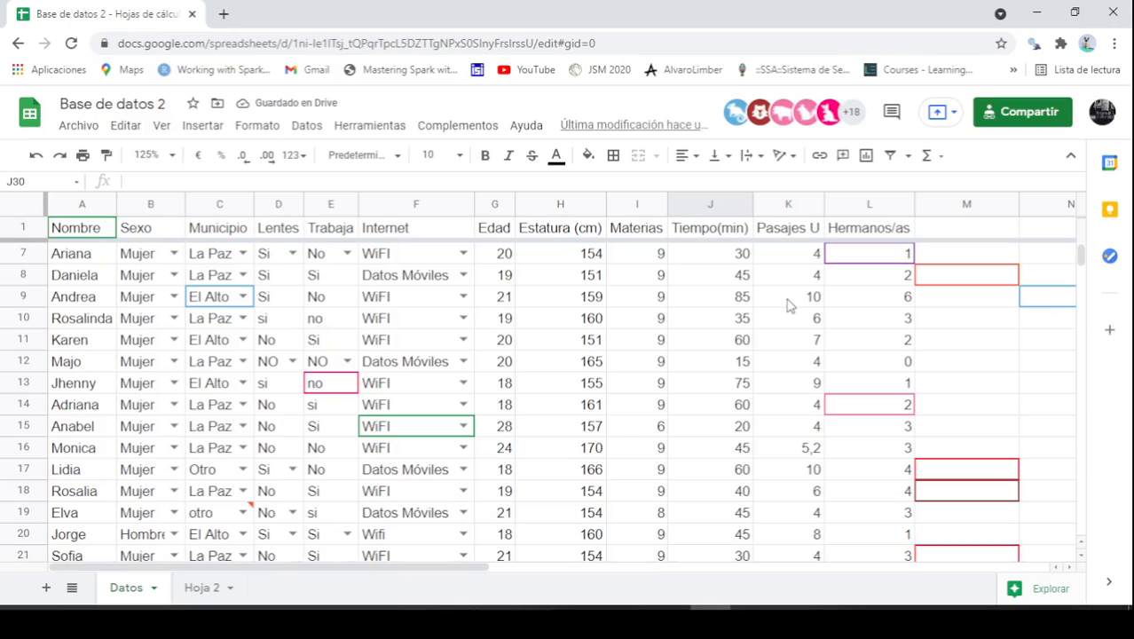
scroll(822, 471, down, 2)
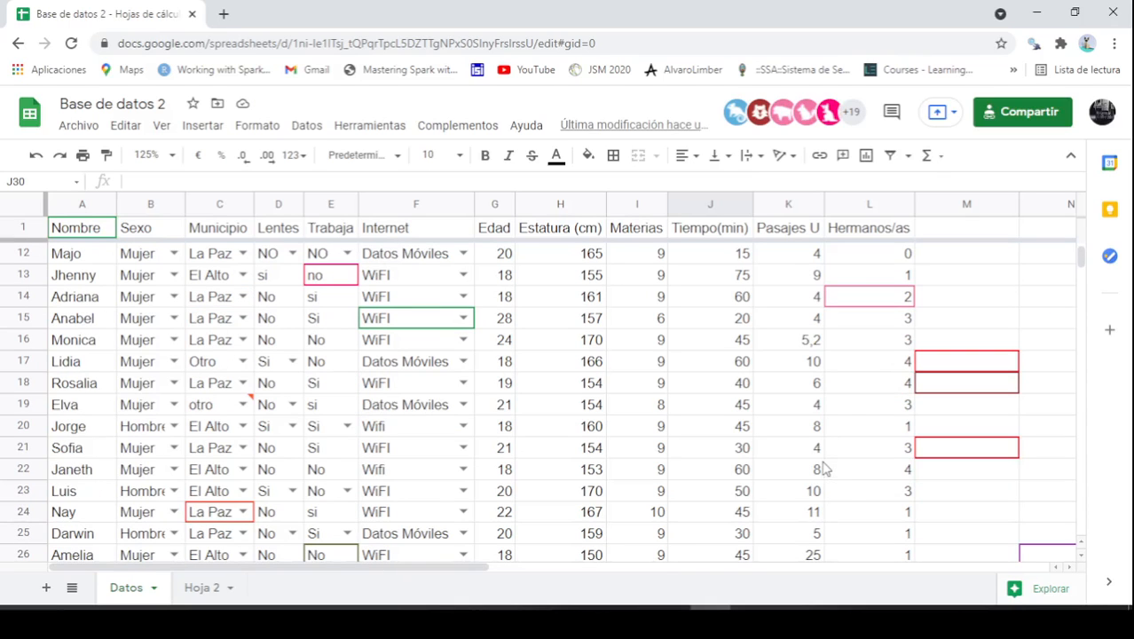
scroll(823, 469, down, 4)
scroll(821, 461, up, 7)
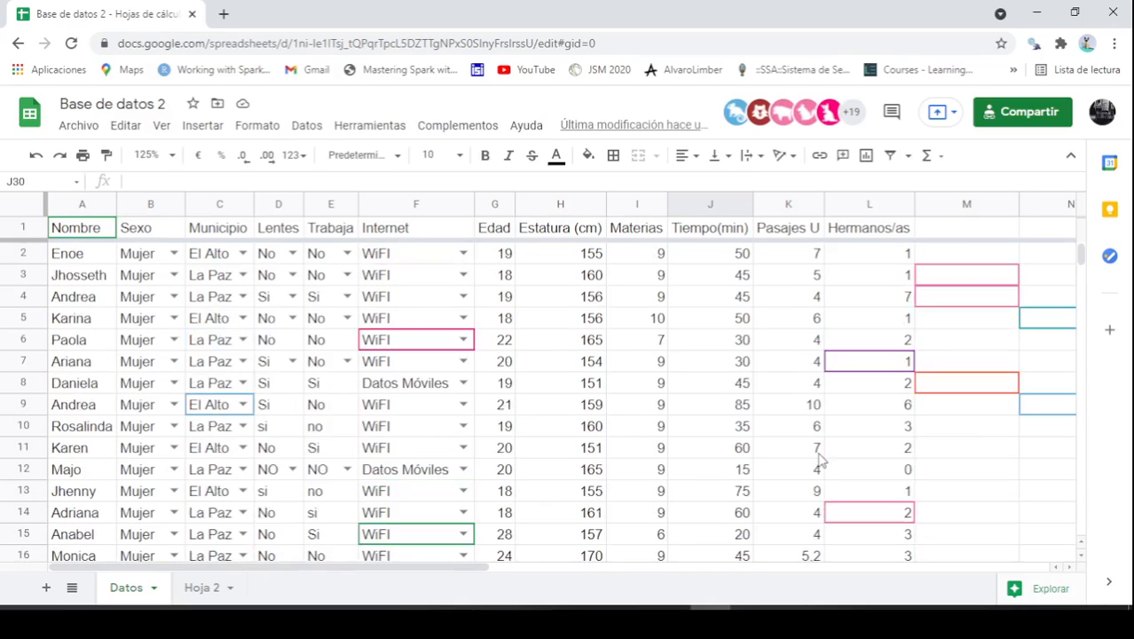
scroll(857, 320, down, 7)
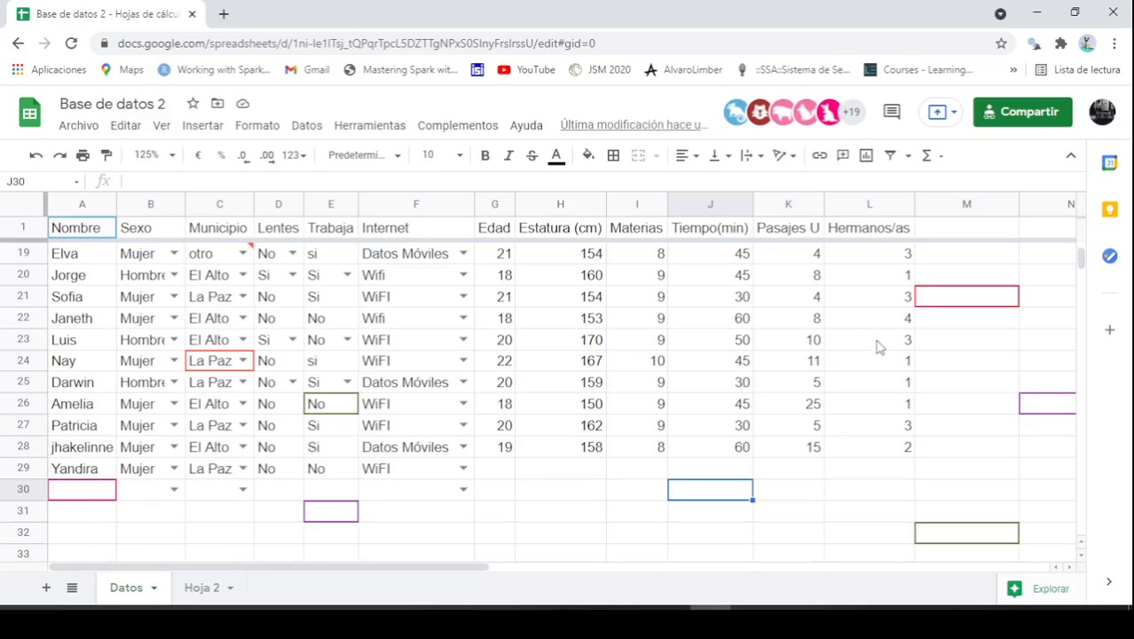
scroll(877, 347, up, 6)
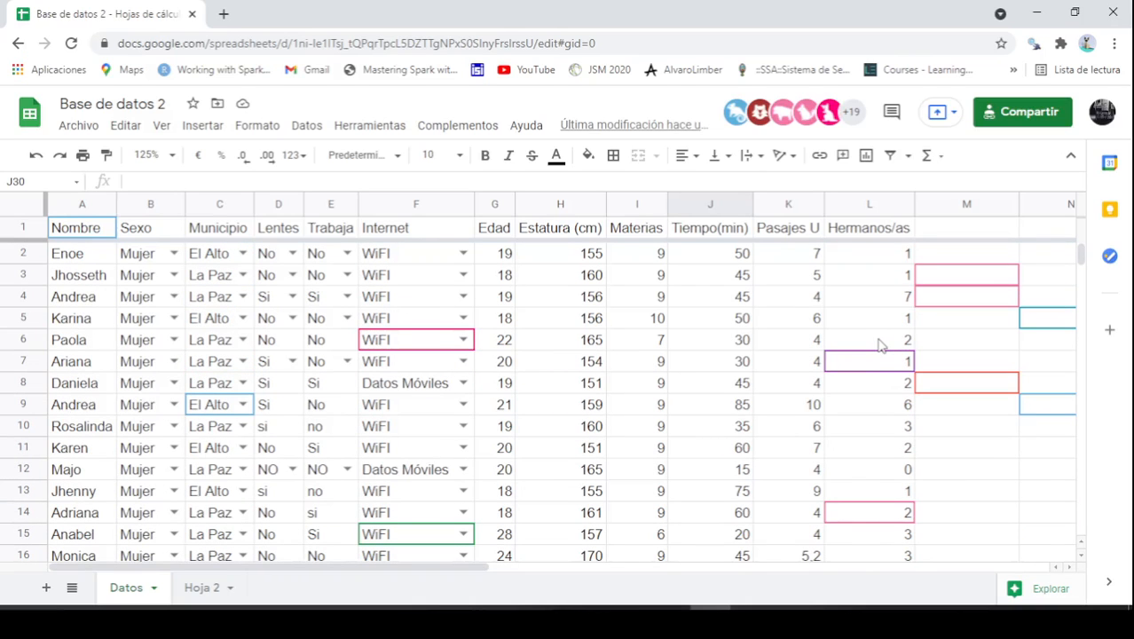
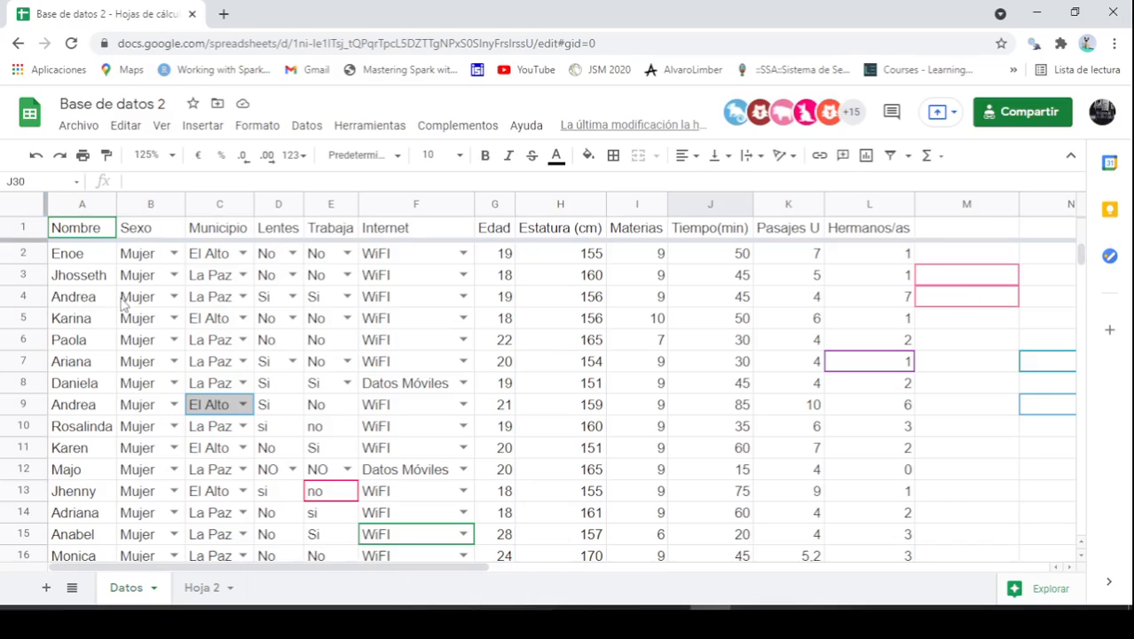
View the Hoja 2 sheet, return to Datos and review the Nombre column from A2 to A29
click(209, 591)
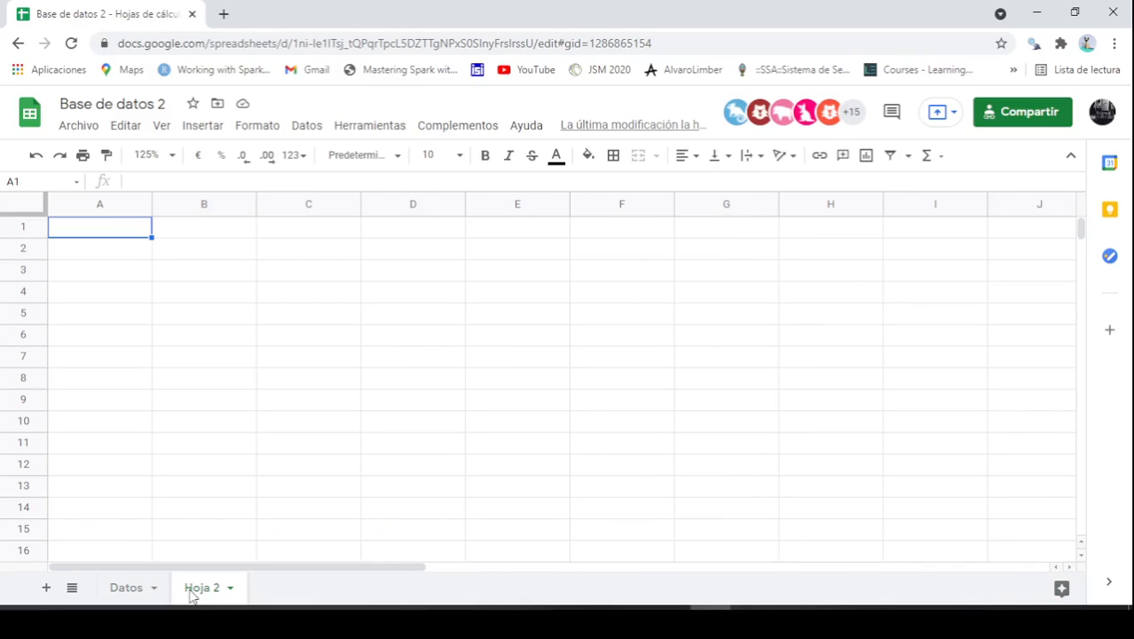
click(133, 593)
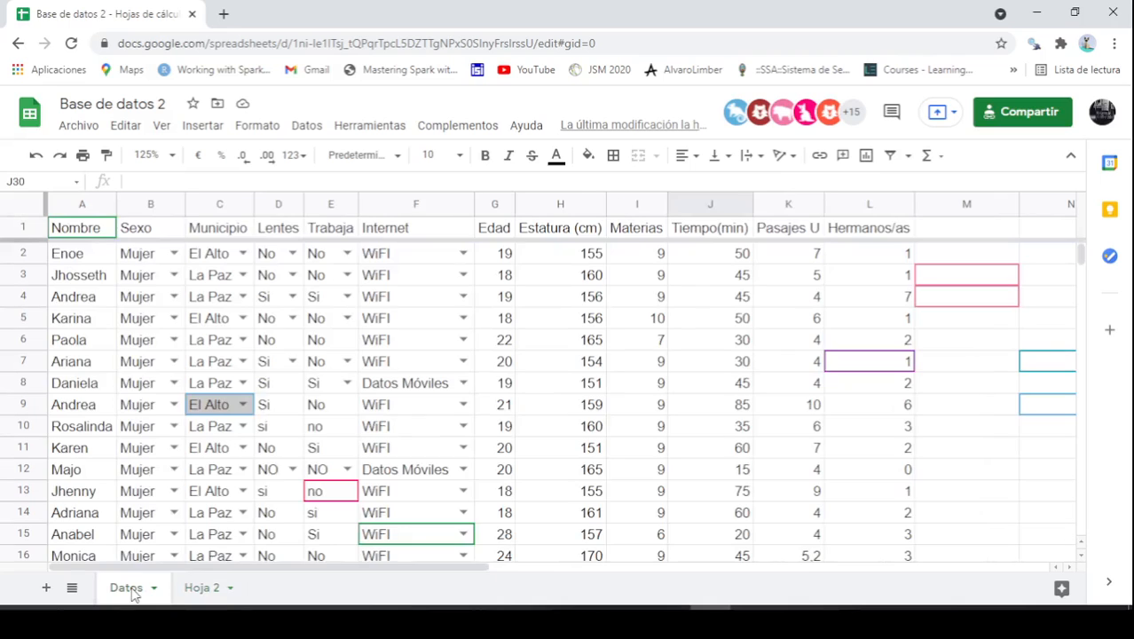
click(78, 263)
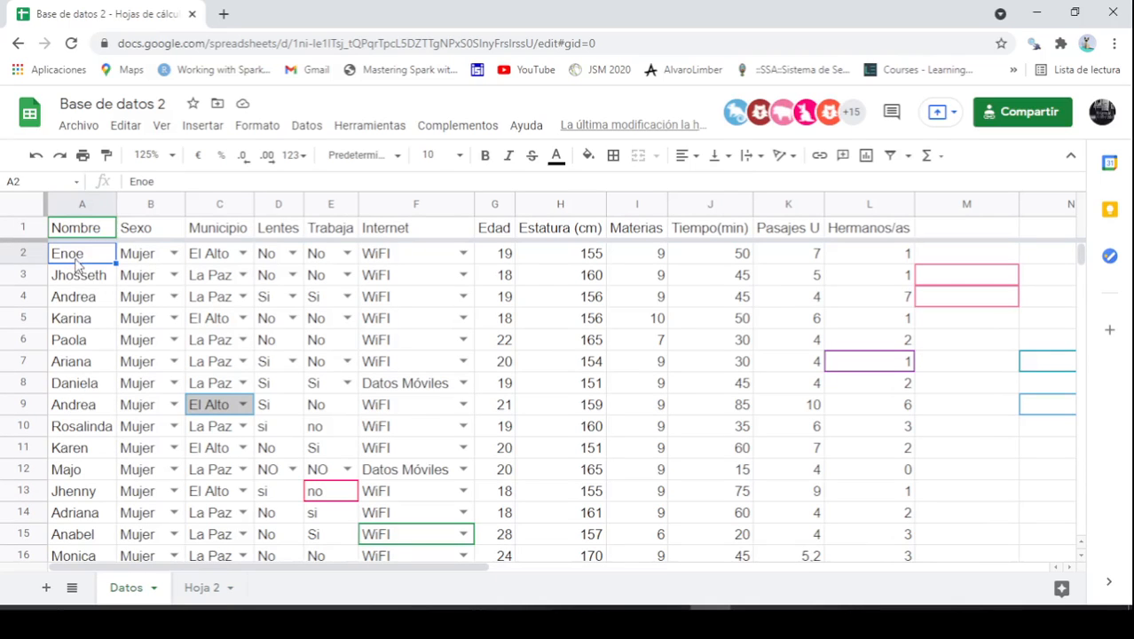
scroll(75, 311, down, 6)
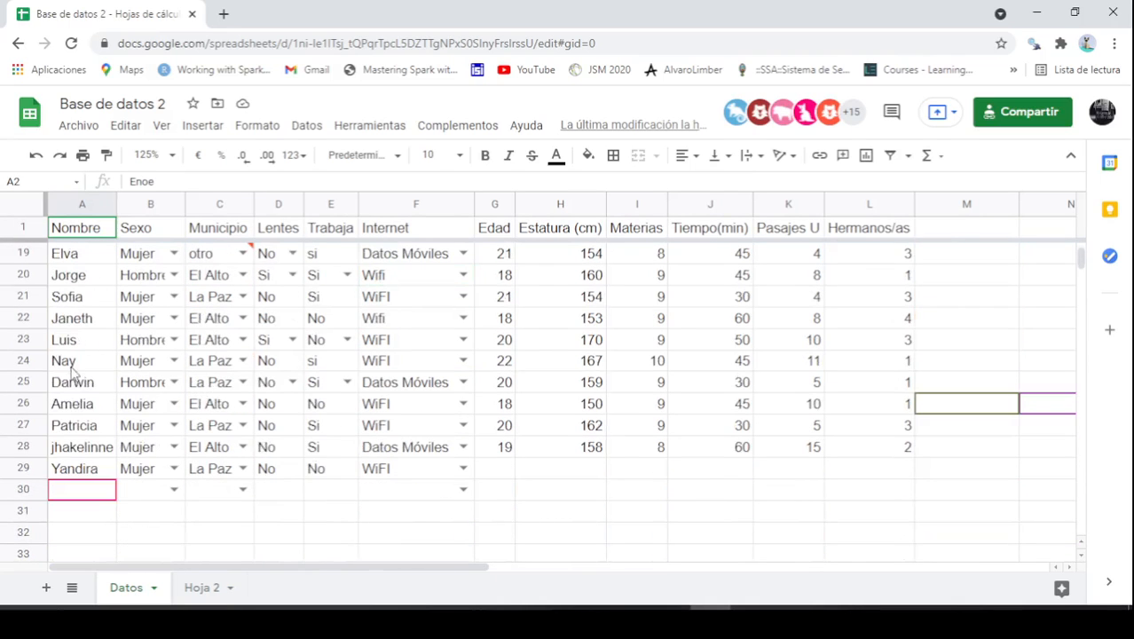
click(77, 469)
scroll(78, 463, up, 4)
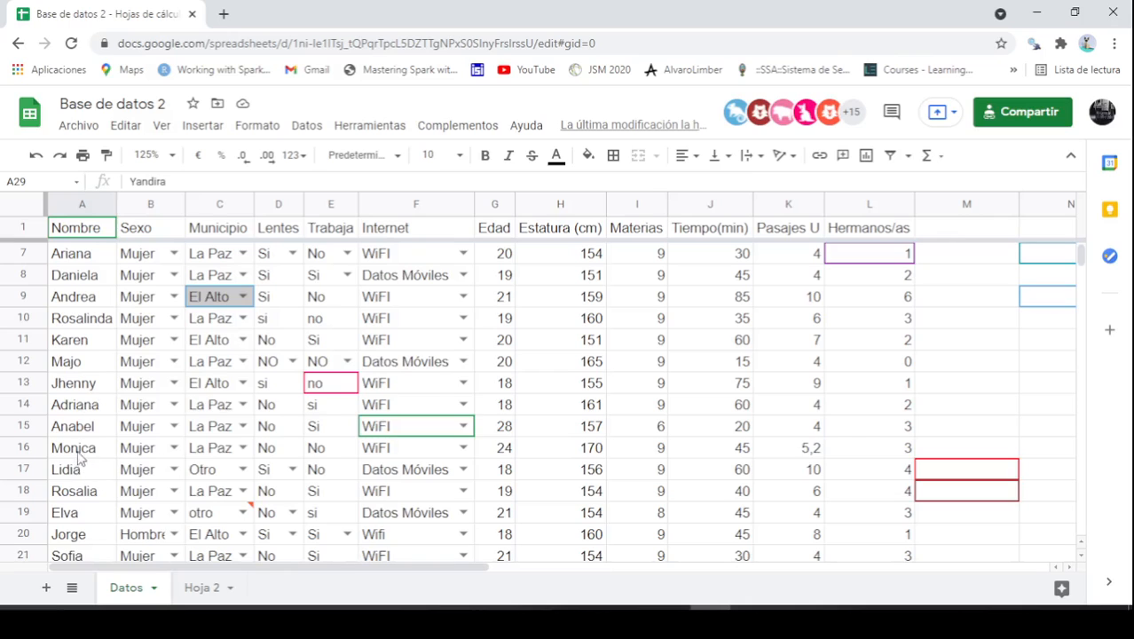
Examine the Nombre column entries in rows 2 to 29 of the Datos sheet
scroll(80, 457, up, 2)
drag(105, 259, 100, 306)
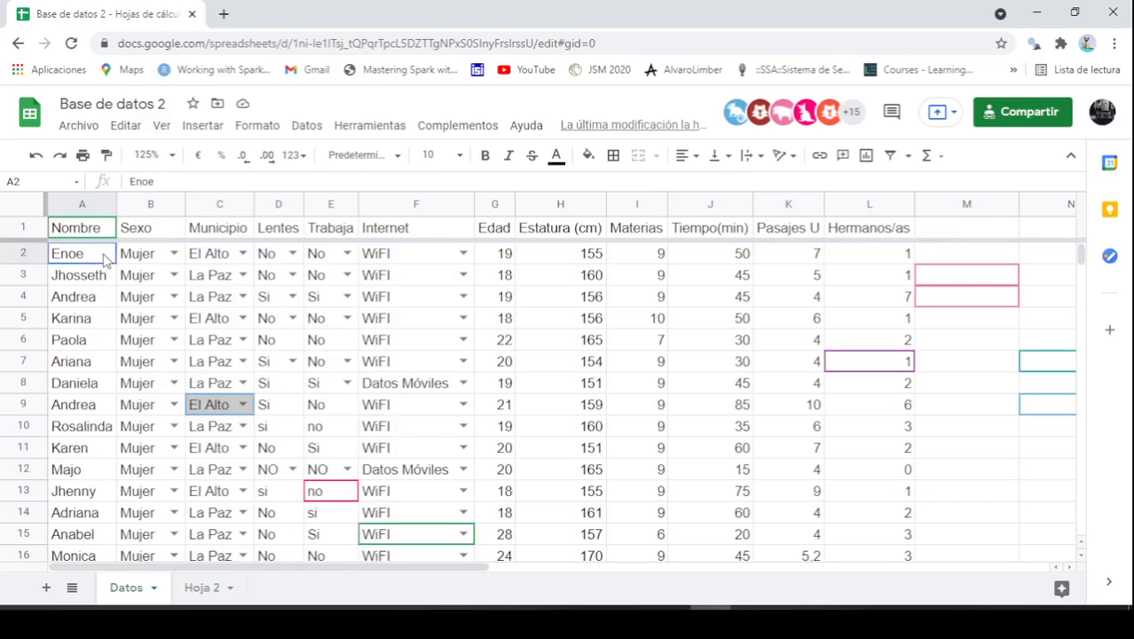
scroll(78, 457, down, 6)
shift+click(88, 475)
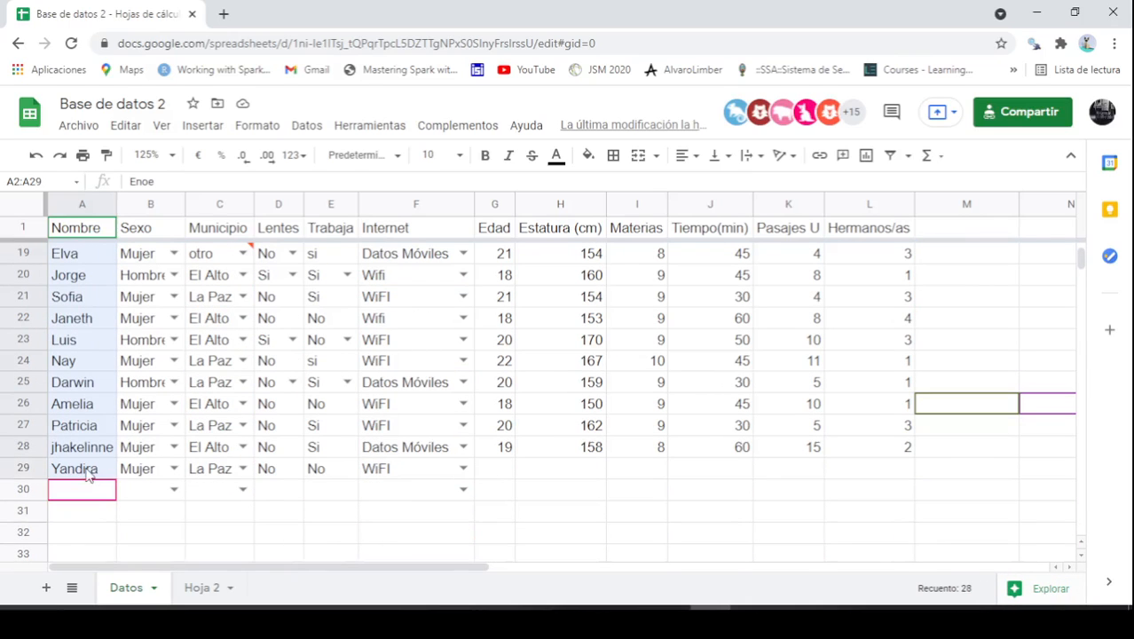
click(144, 366)
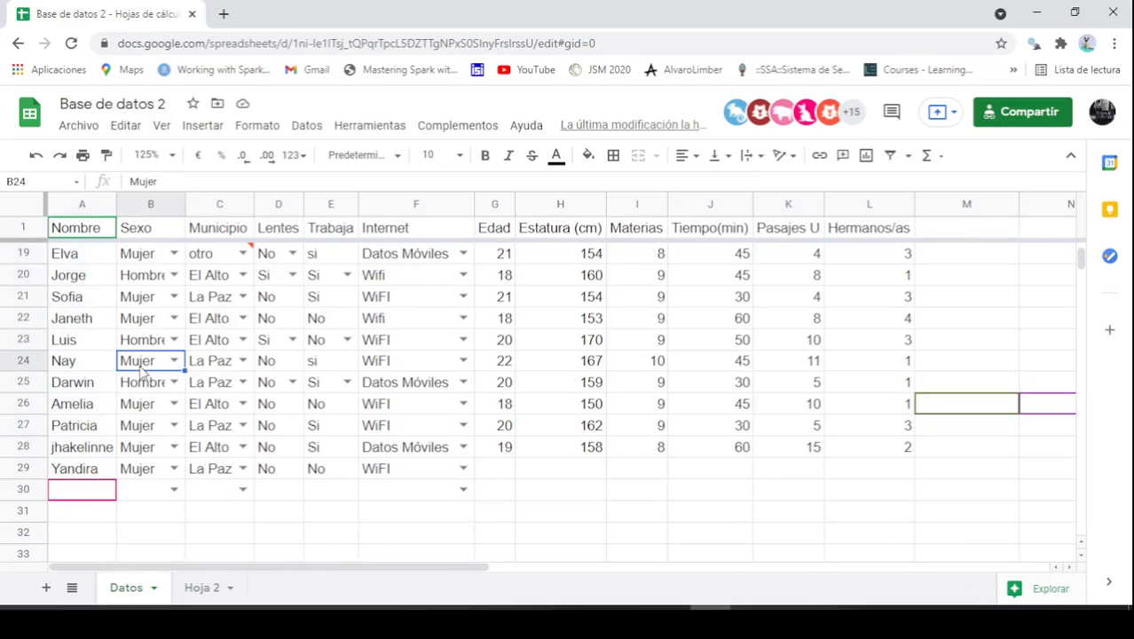
click(100, 383)
scroll(108, 426, up, 6)
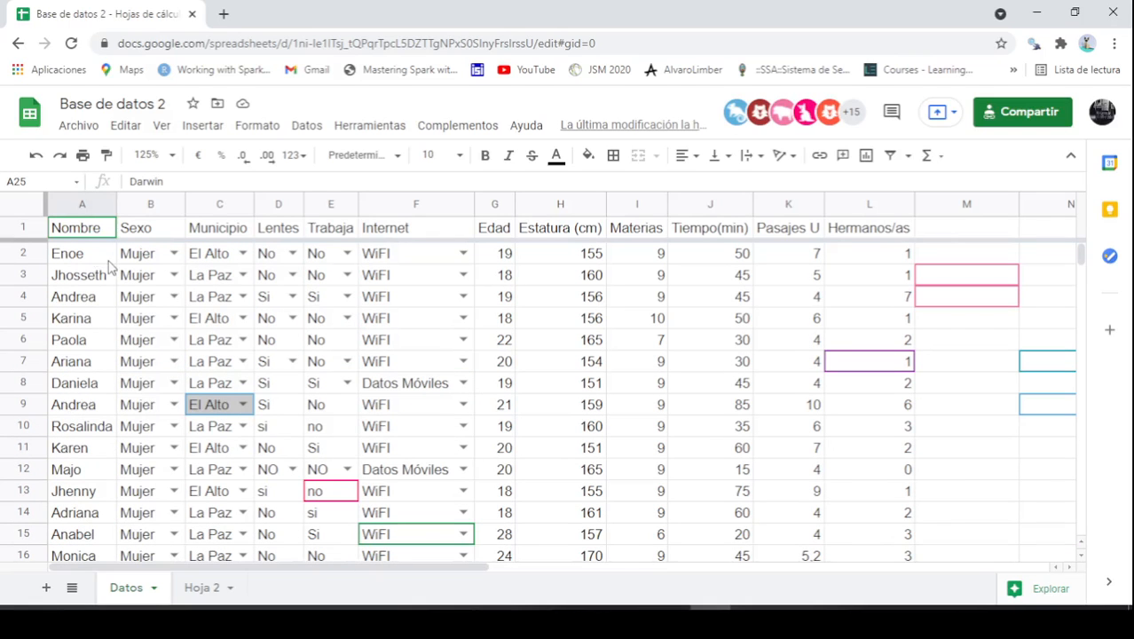
scroll(105, 417, down, 2)
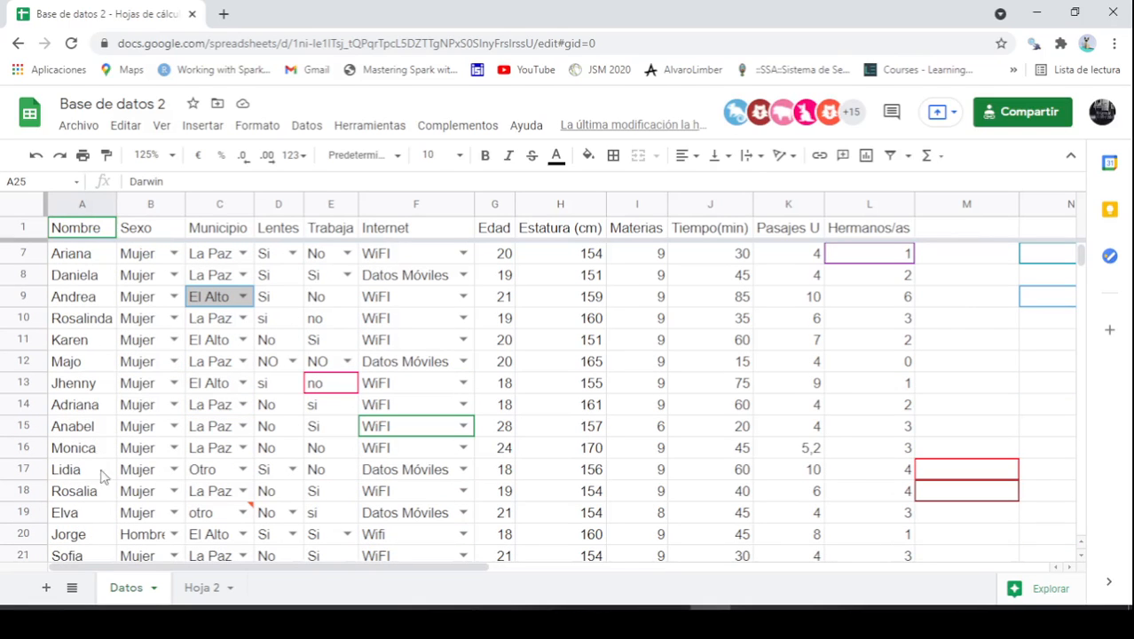
Start a data validation rule for cell A4 on Hoja 2 using the criterion "Lista a partir de un intervalo"
click(203, 589)
click(91, 294)
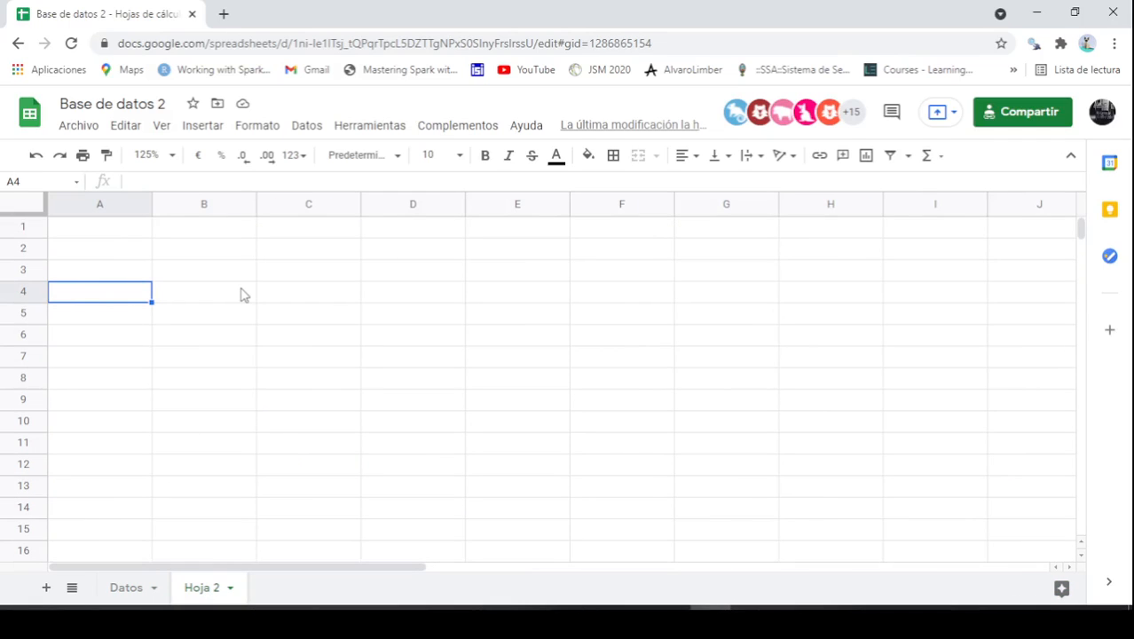
click(305, 127)
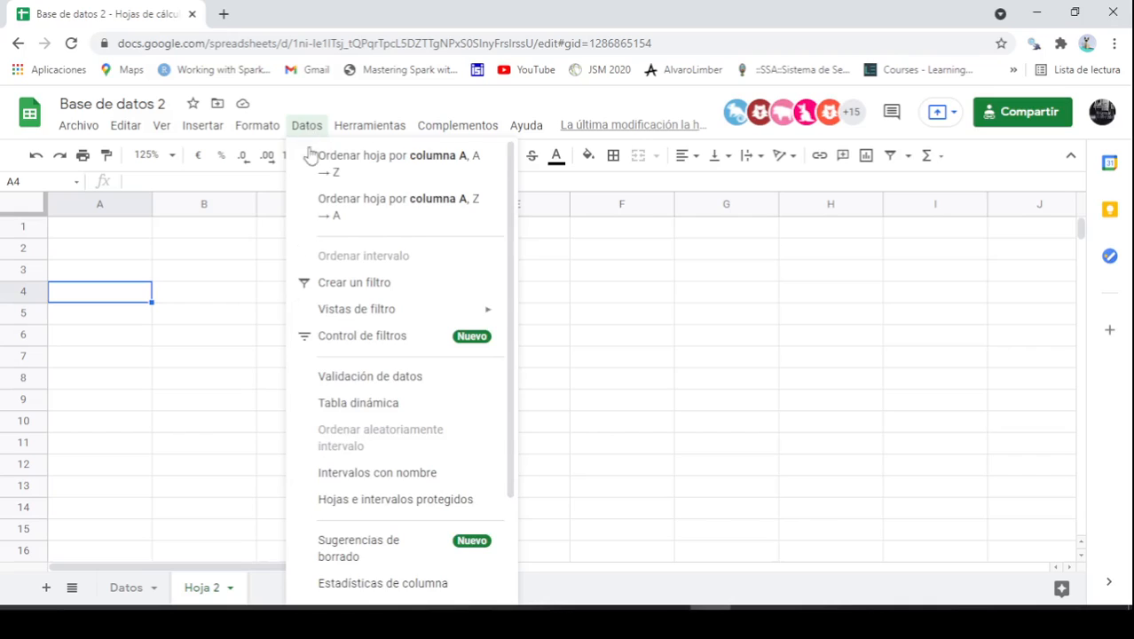
click(393, 346)
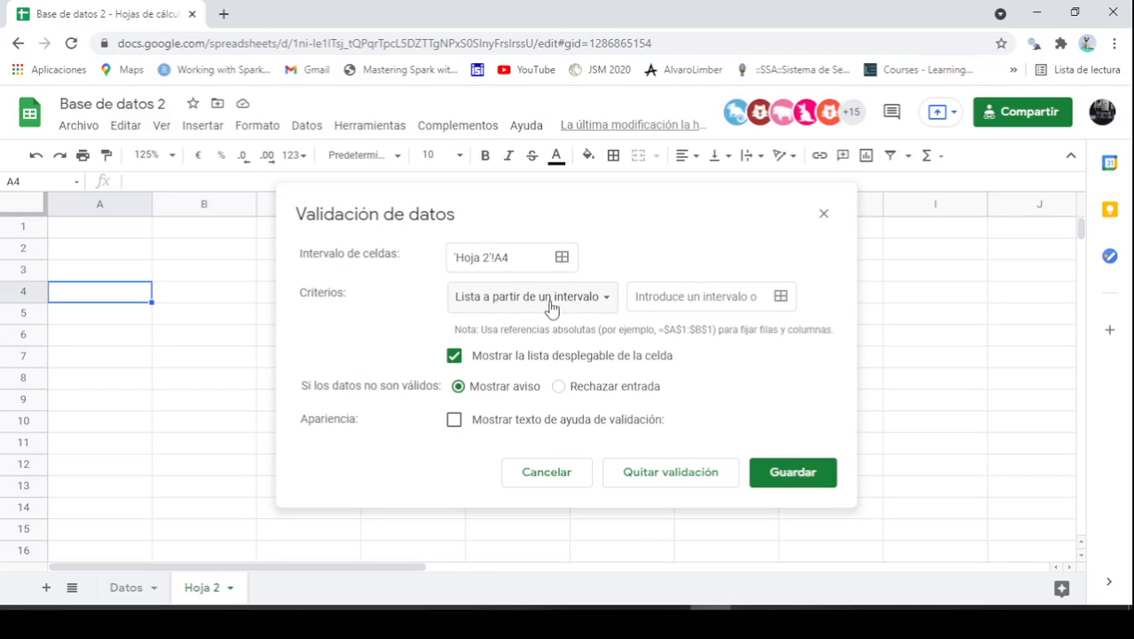
click(600, 306)
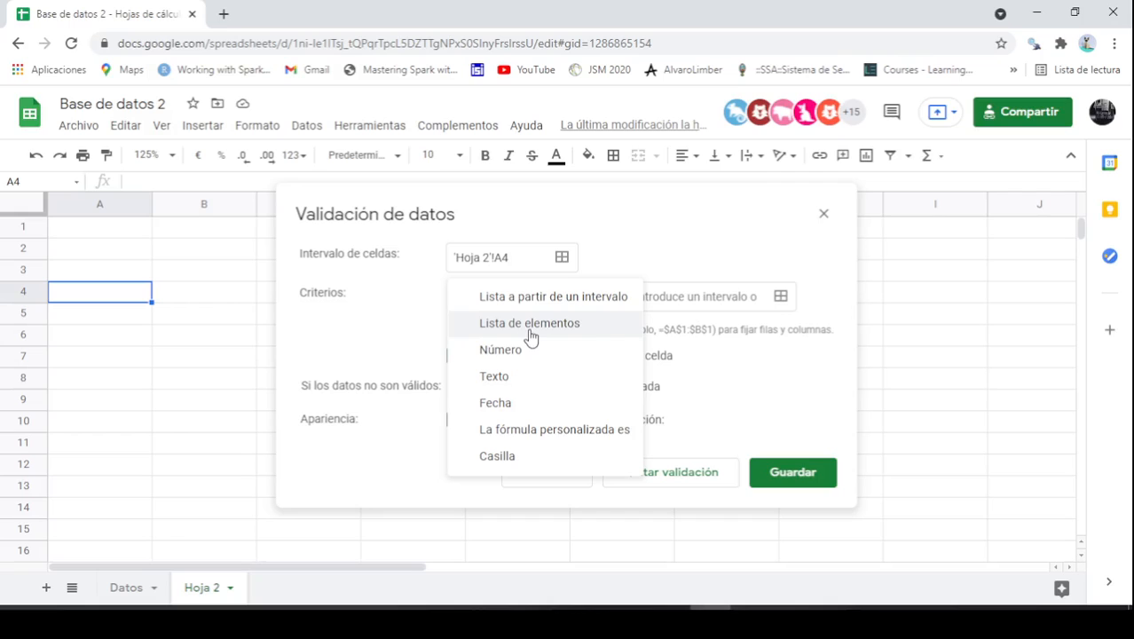
click(556, 302)
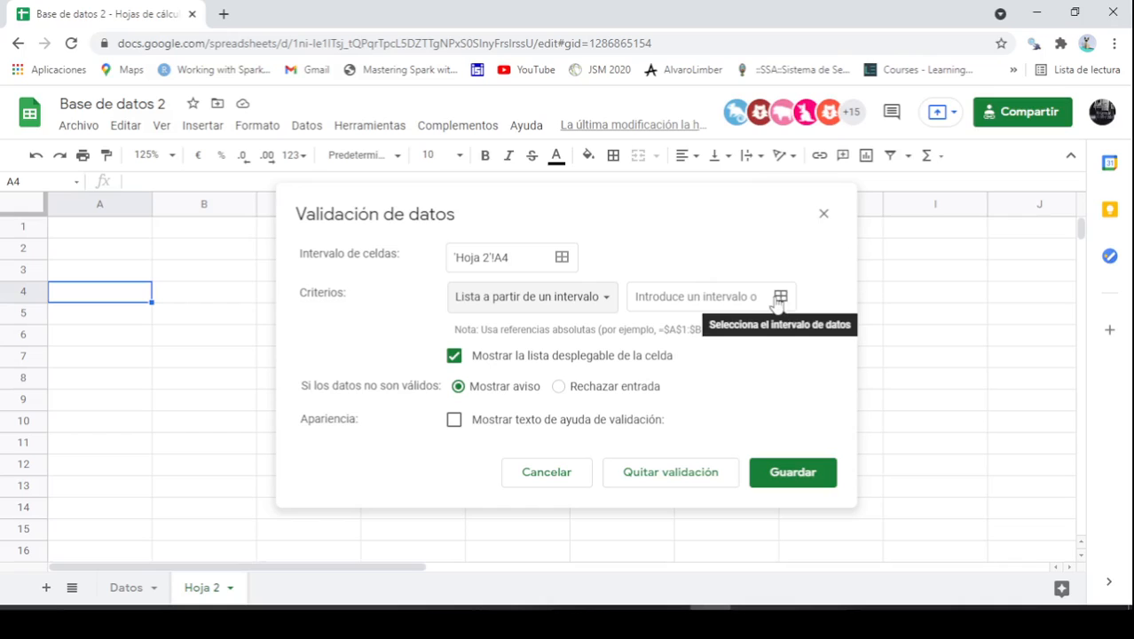
Set Datos!A7:A29 as the source range of the validation list and save the rule
click(781, 300)
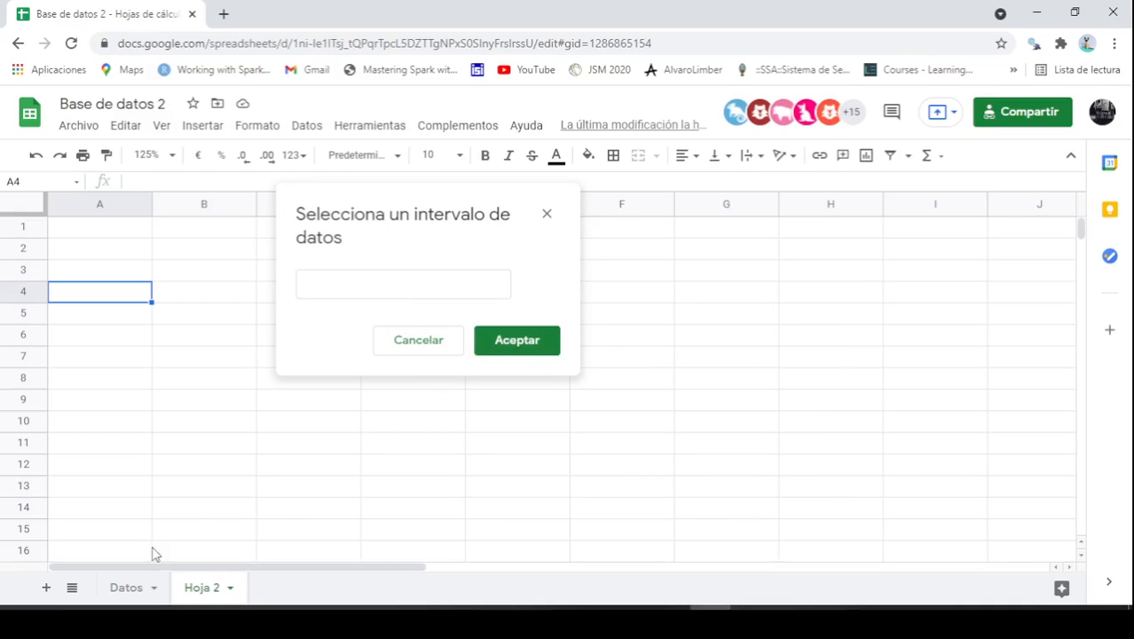
click(126, 590)
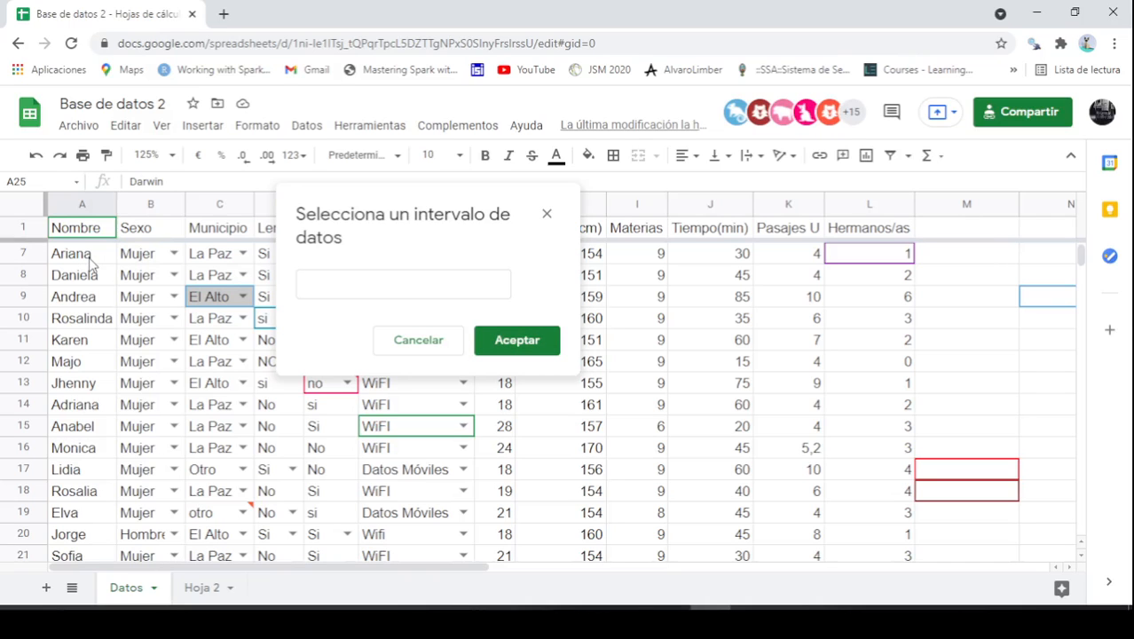
drag(89, 265, 100, 477)
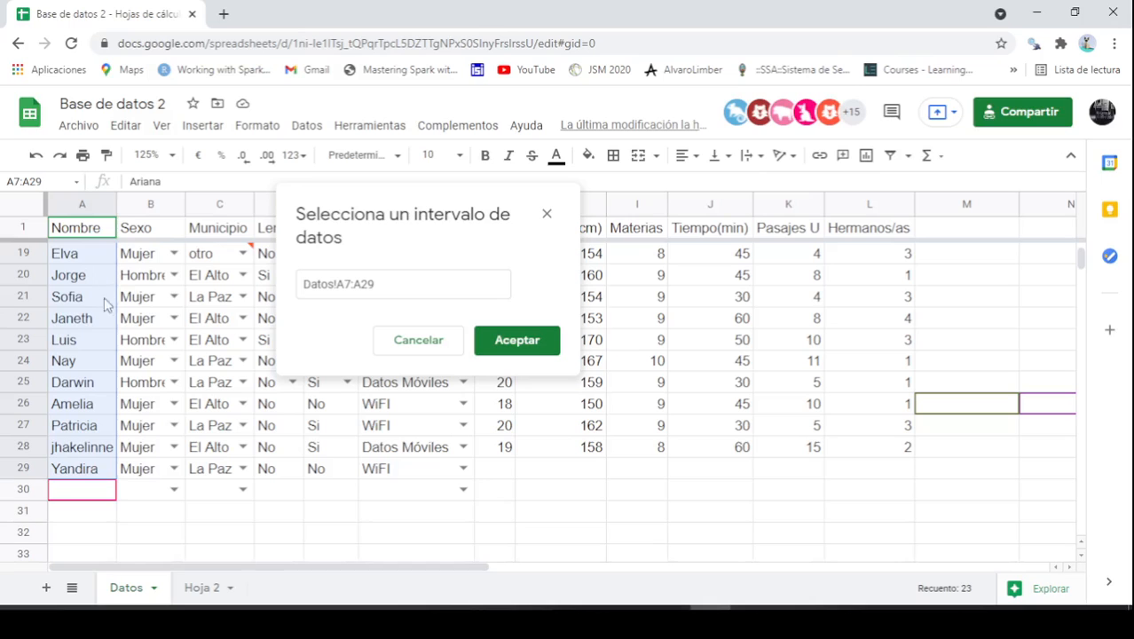
click(530, 343)
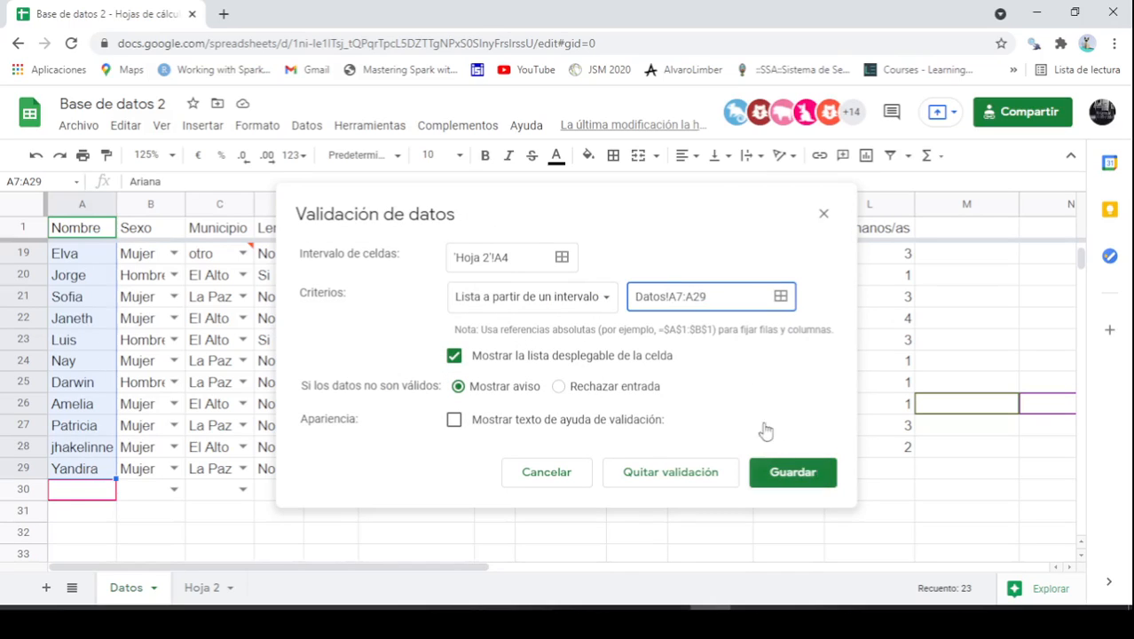
click(794, 477)
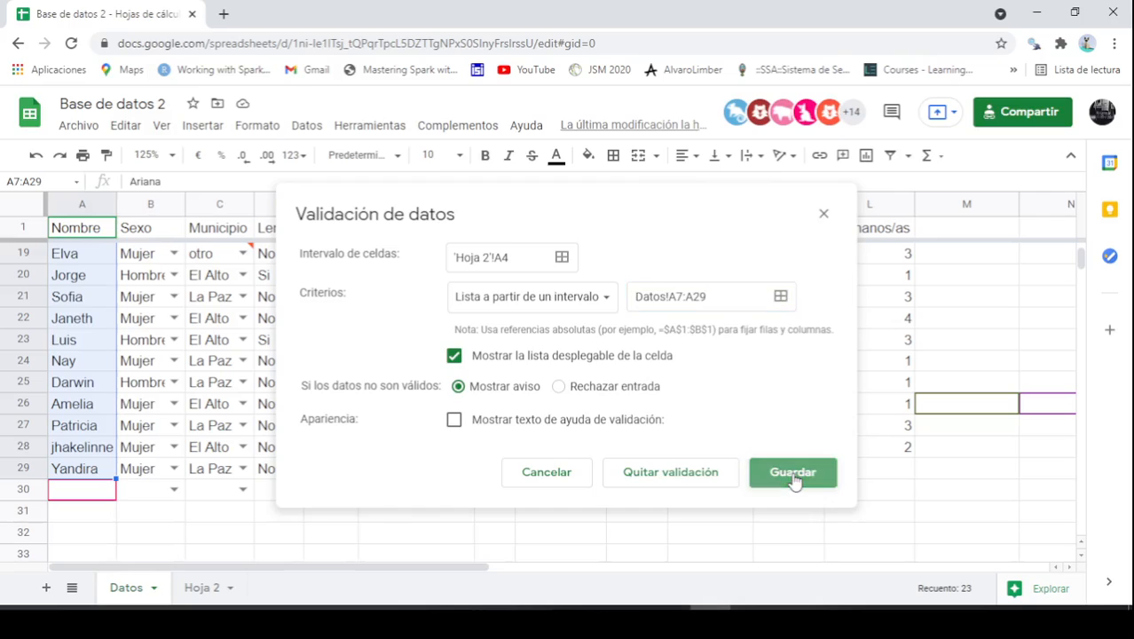
Return to Hoja 2 and look through the names offered by the dropdown list in cell A4
click(204, 589)
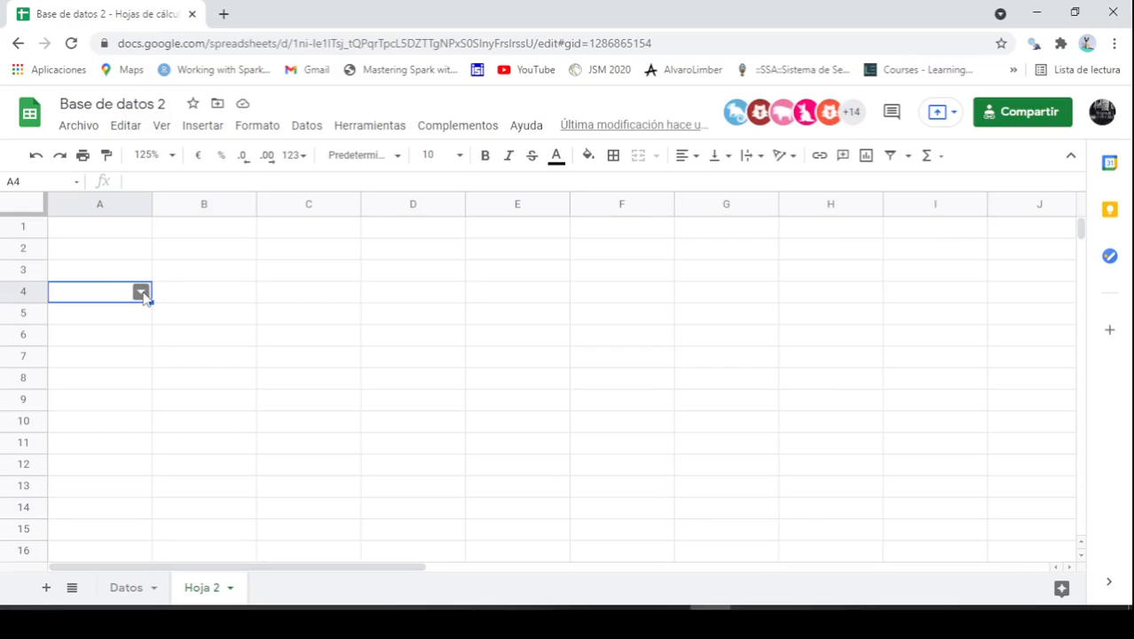
click(141, 292)
scroll(124, 367, down, 3)
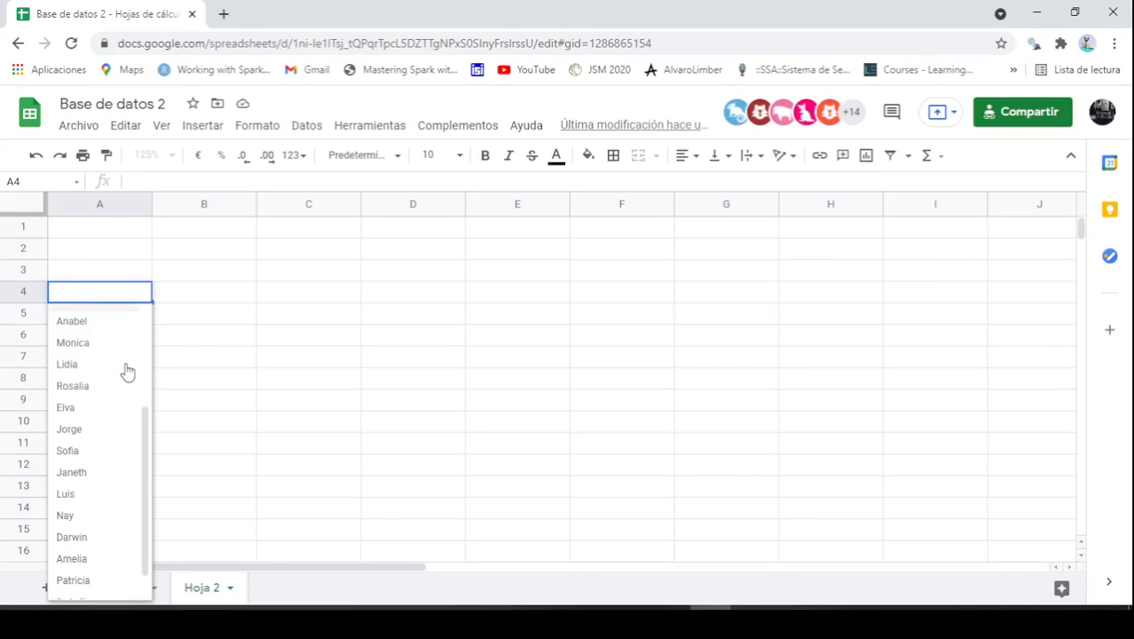
scroll(124, 435, up, 3)
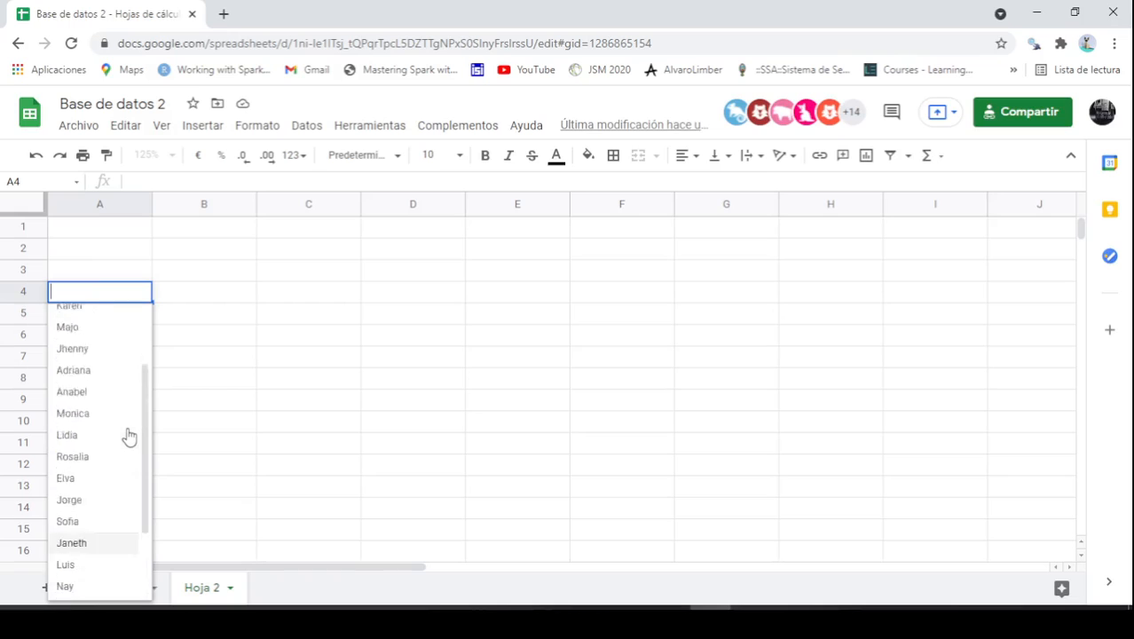
scroll(120, 439, down, 1)
scroll(120, 439, down, 2)
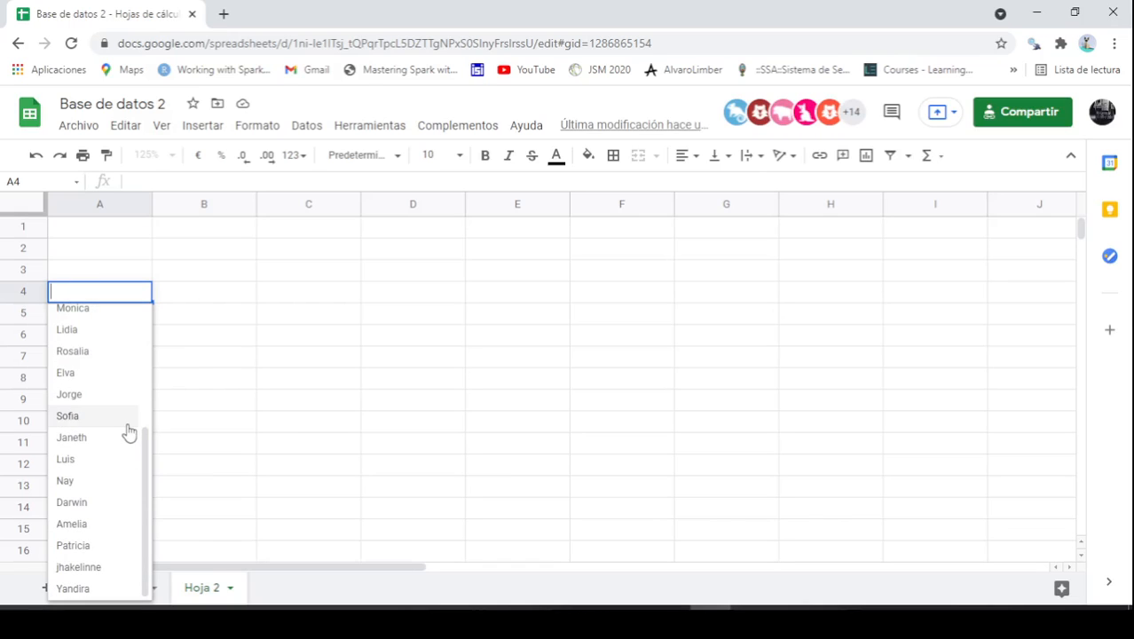
scroll(126, 431, up, 3)
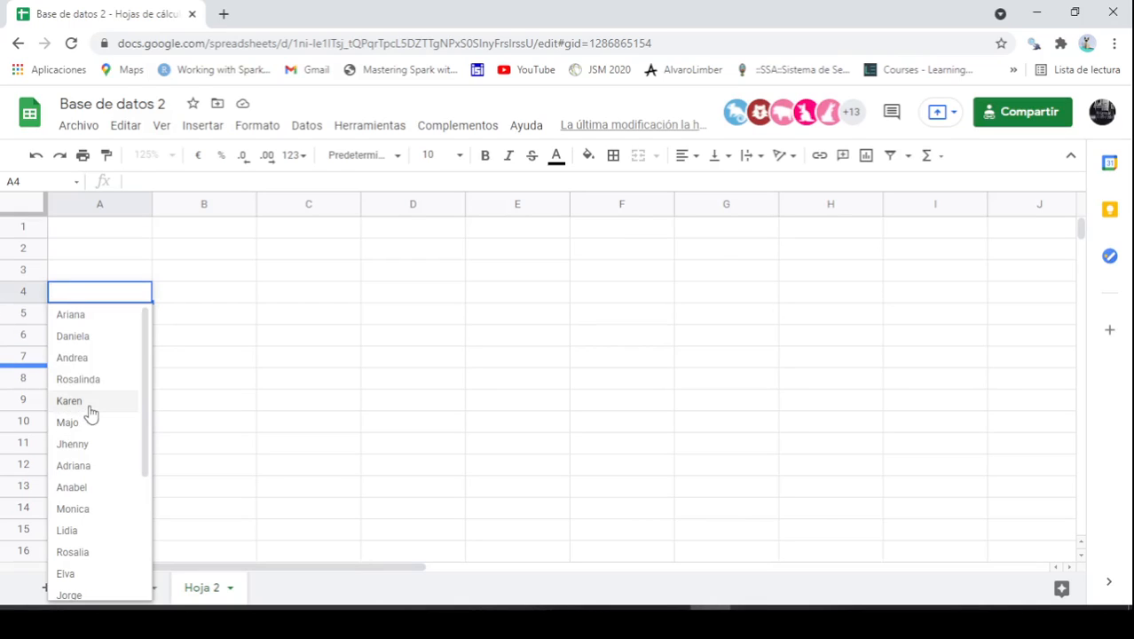
Test cell A4's dropdown by choosing in turn the names held in Datos cells A11, A16 and A19
click(89, 402)
click(147, 299)
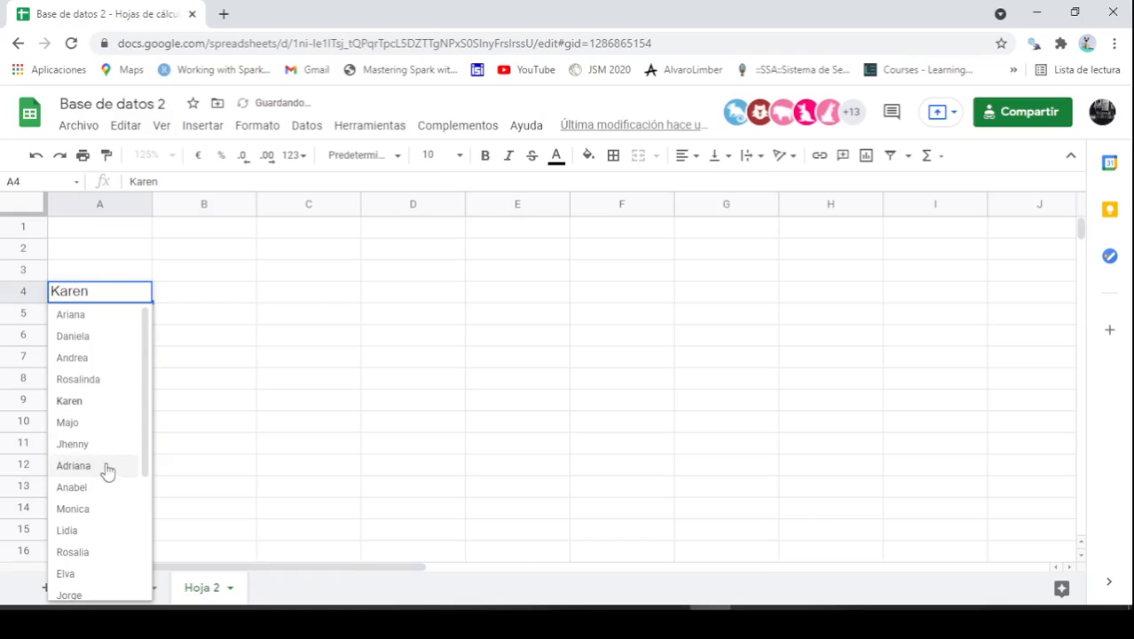
click(100, 513)
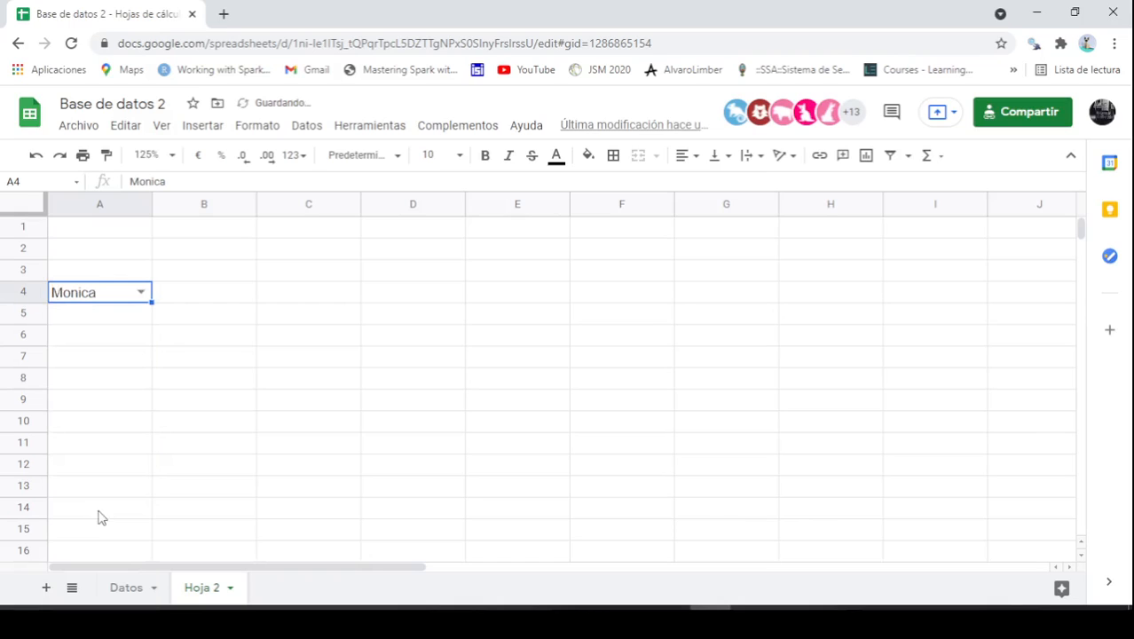
click(140, 292)
click(106, 577)
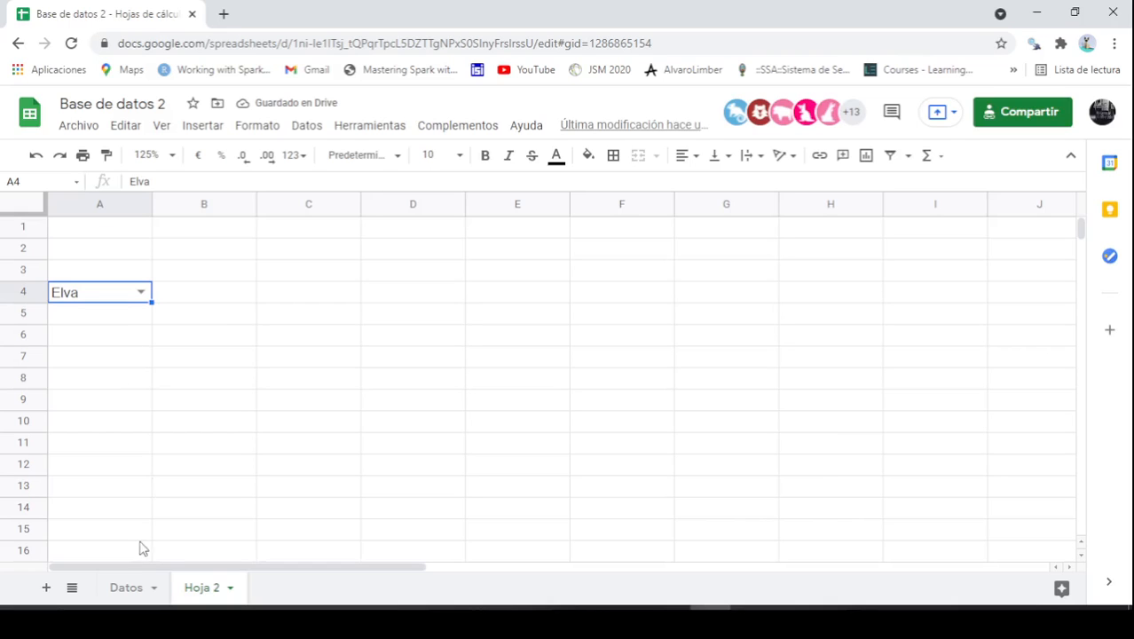
Review the Nombre column on the Datos sheet against the range used for the dropdown list
click(132, 590)
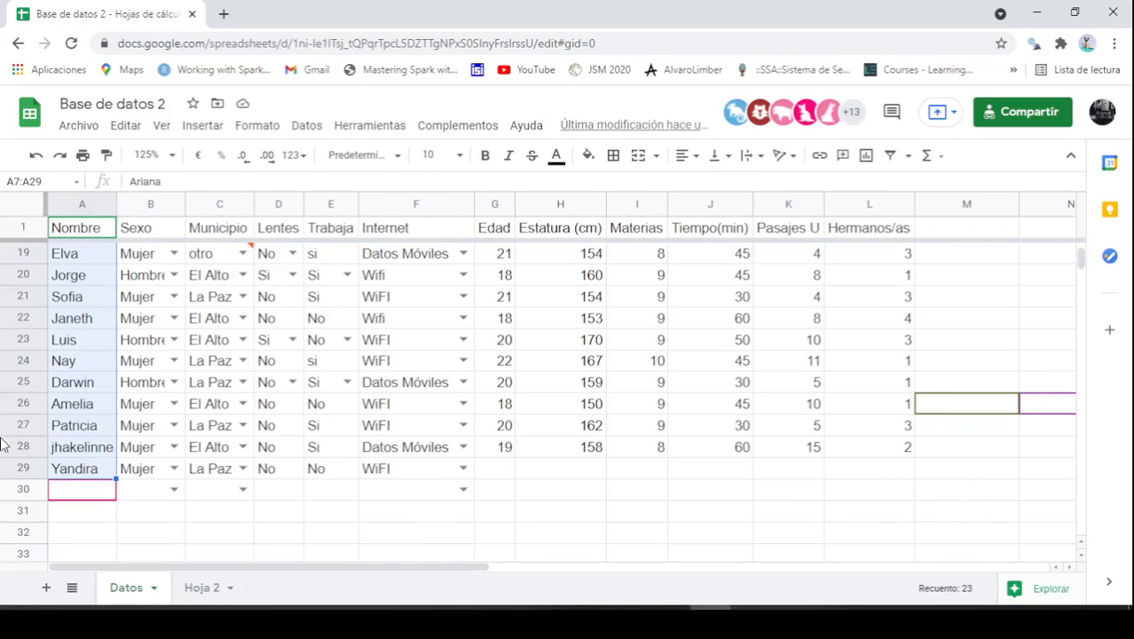
scroll(67, 429, up, 6)
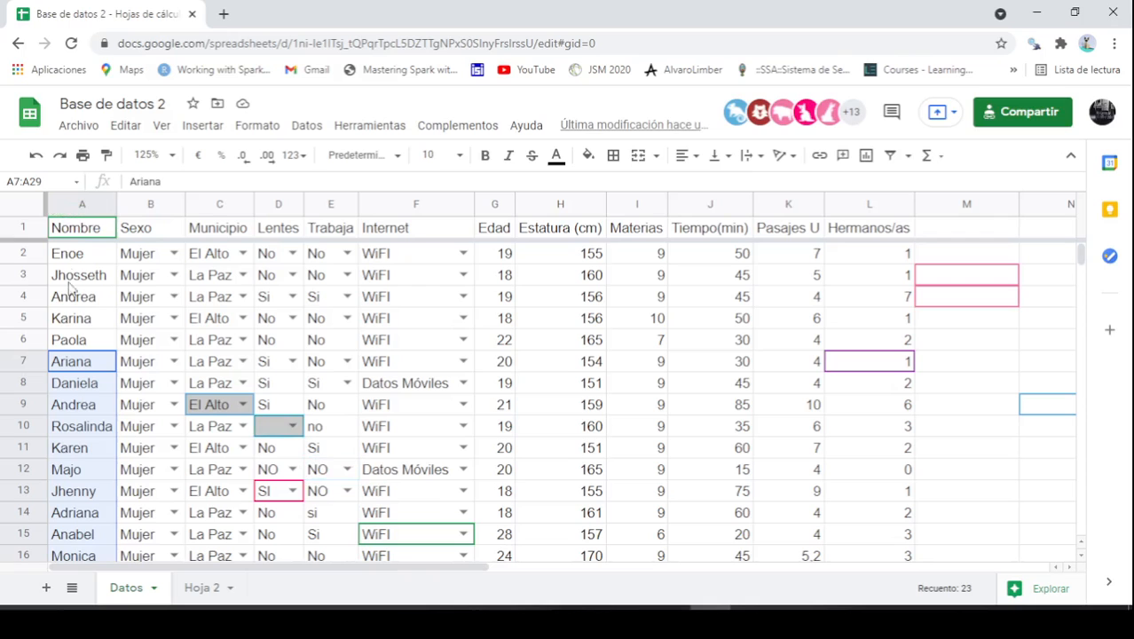
scroll(80, 258, down, 3)
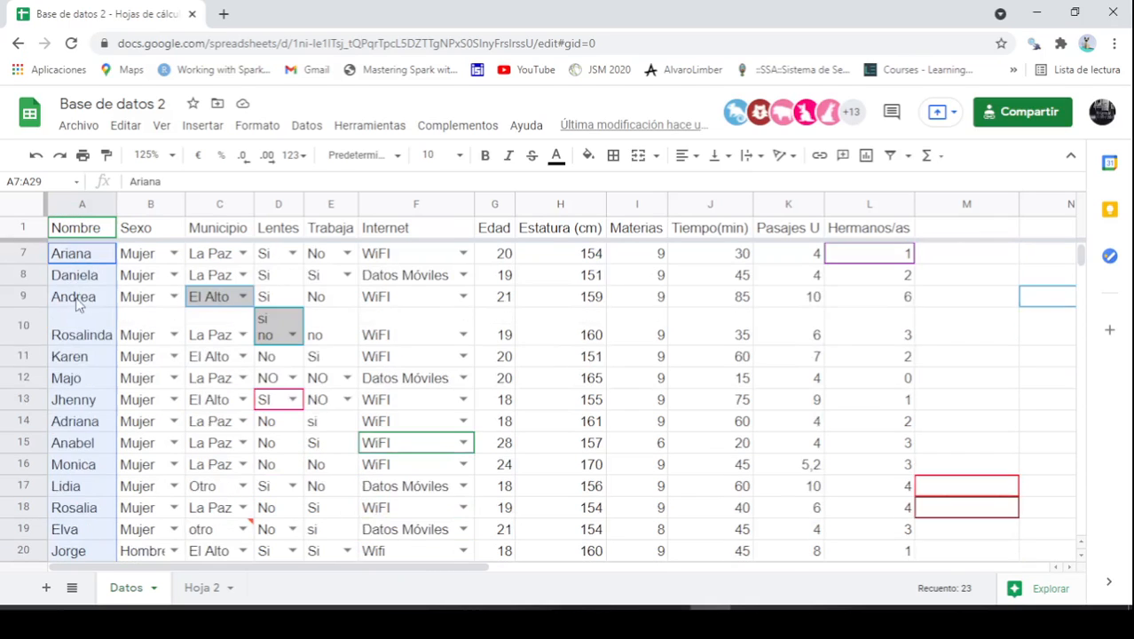
scroll(88, 399, up, 2)
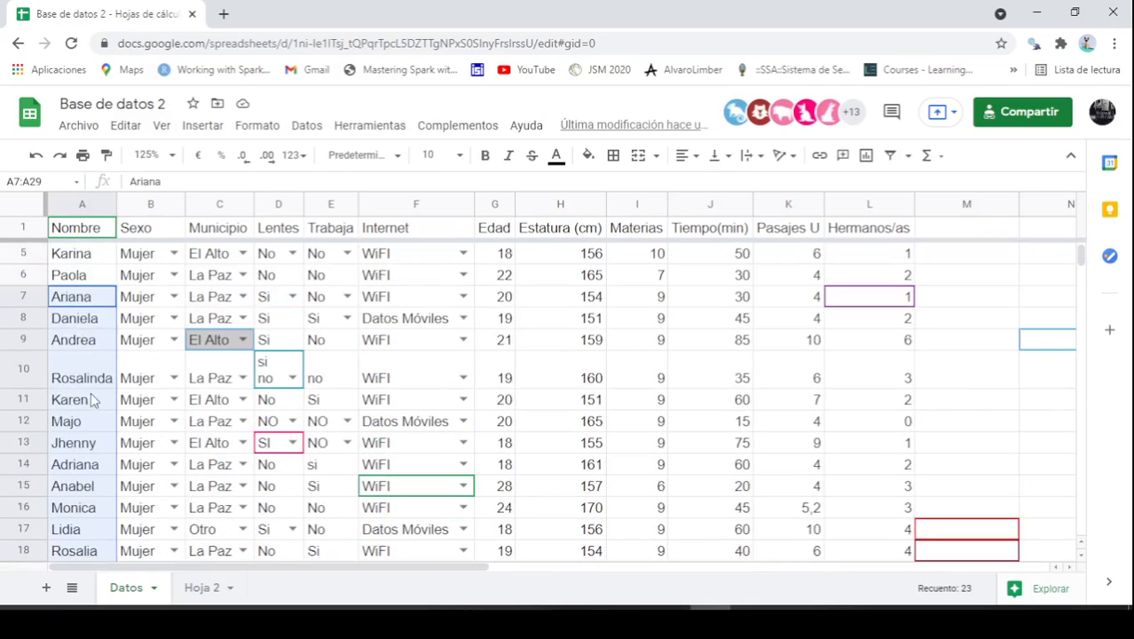
On Hoja 2, change the dropdown selection in cell A4 to the name held in Datos cell A20
click(206, 588)
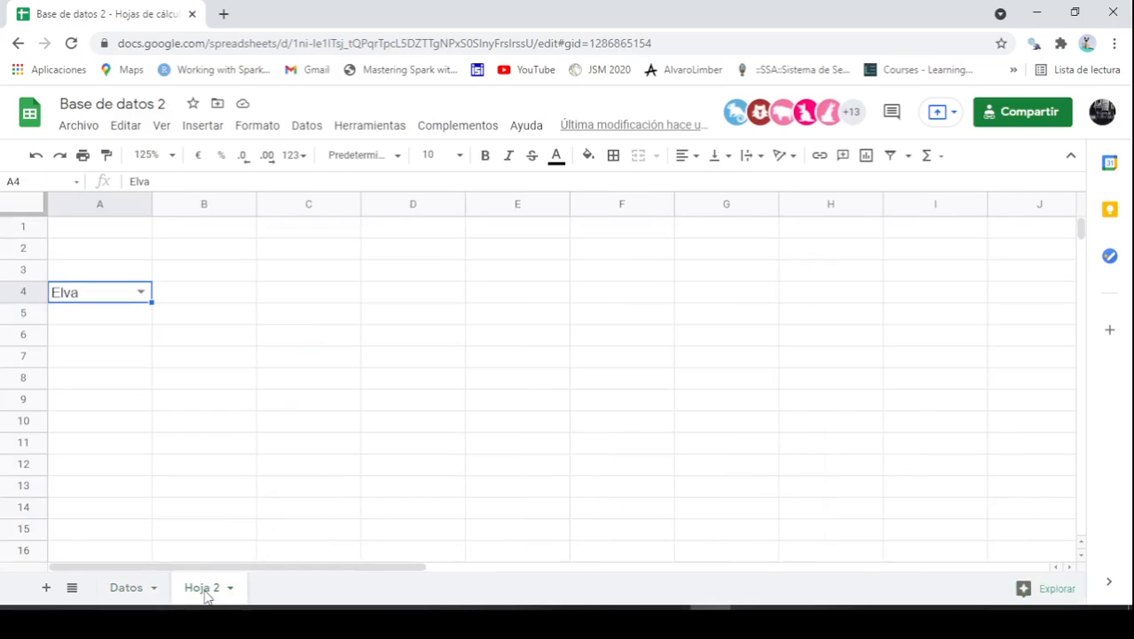
click(138, 295)
scroll(92, 393, down, 4)
click(91, 404)
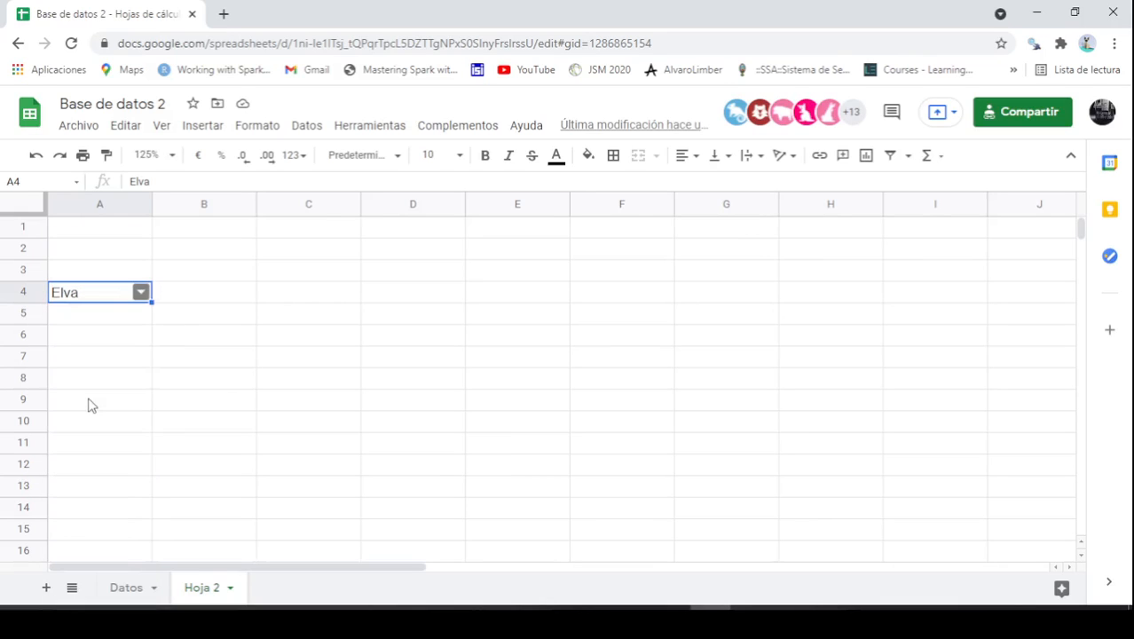
click(141, 292)
scroll(98, 424, down, 2)
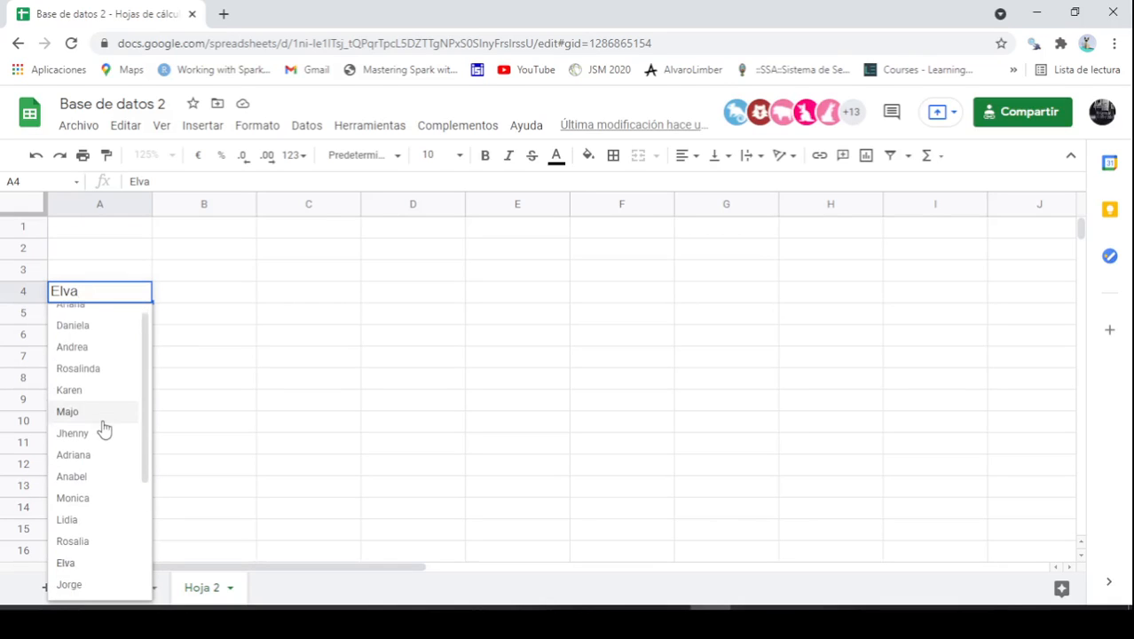
click(89, 428)
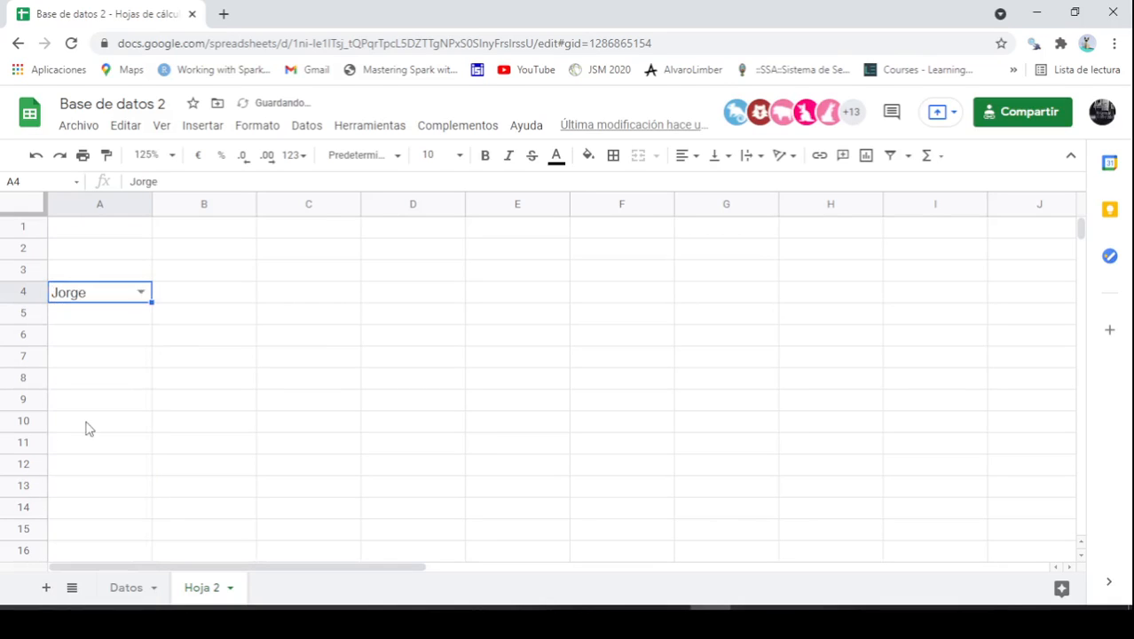
Change the dropdown selection in cell A4 to the name held in Datos cell A21
click(141, 293)
scroll(69, 397, down, 2)
click(71, 428)
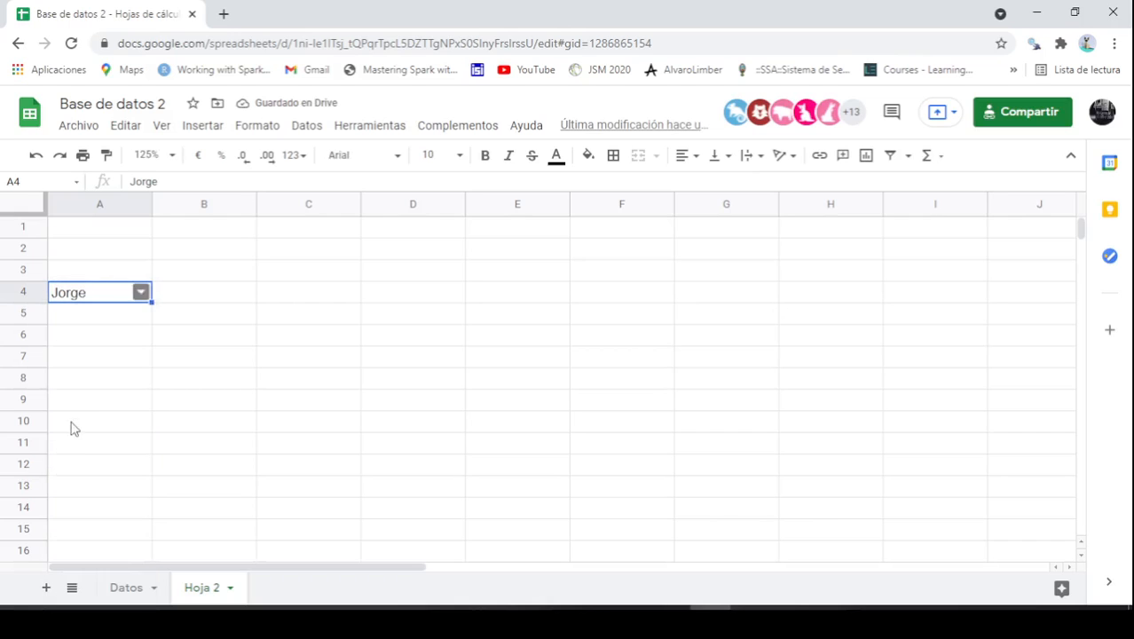
click(141, 293)
scroll(89, 422, down, 3)
click(93, 417)
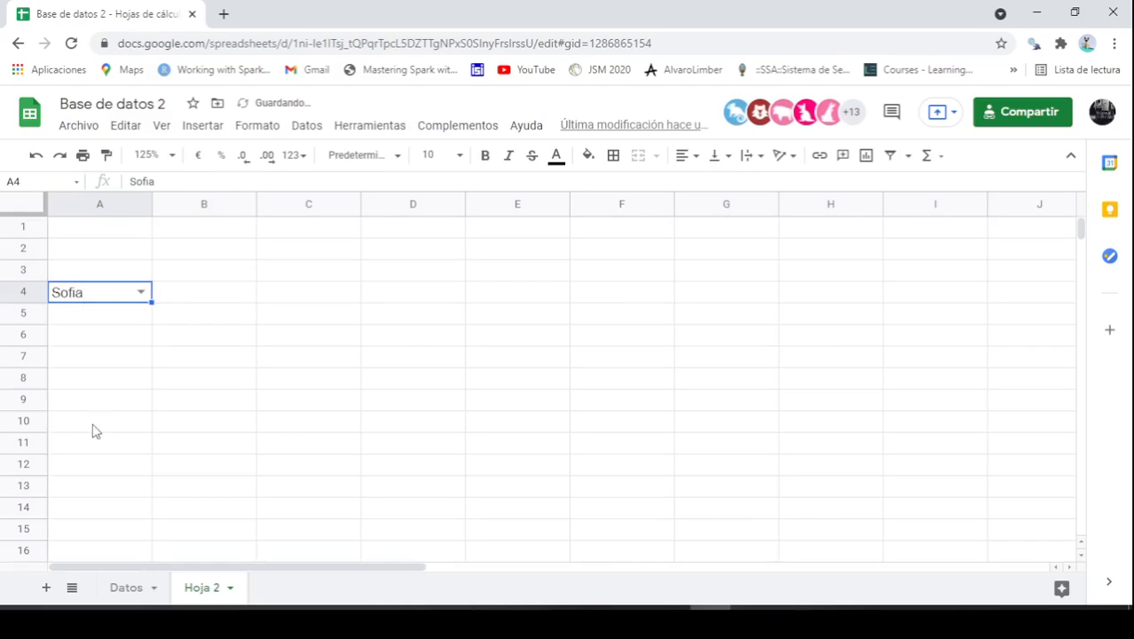
Test cell A4's dropdown by choosing in turn the names held in Datos cells A24 and A27
click(141, 292)
scroll(89, 444, down, 3)
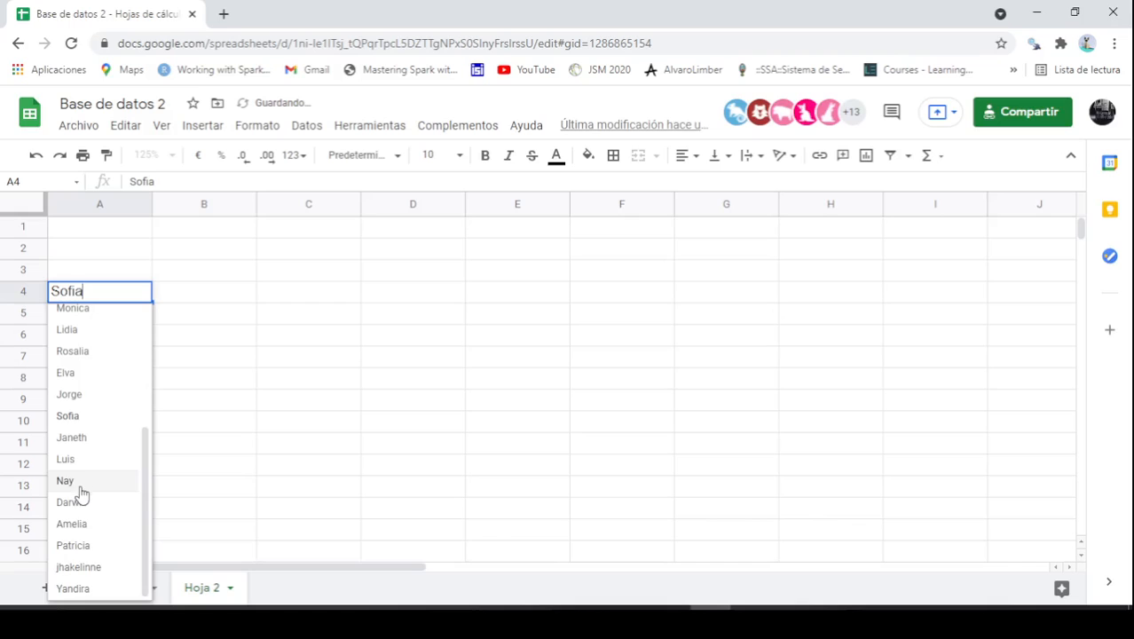
click(82, 494)
click(141, 293)
scroll(89, 408, down, 3)
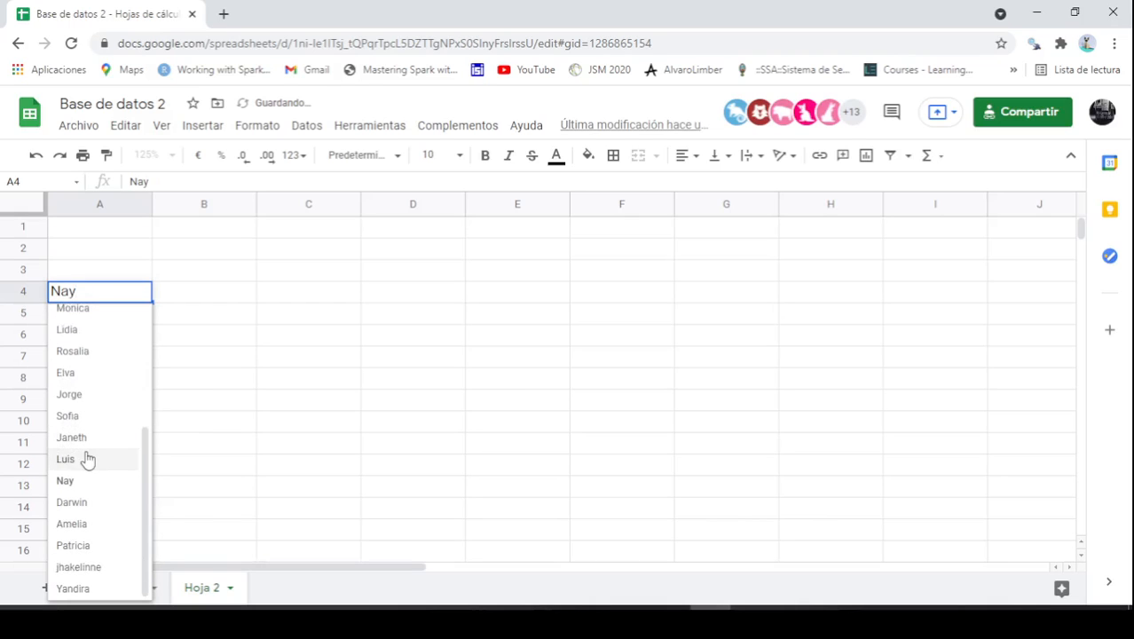
click(76, 547)
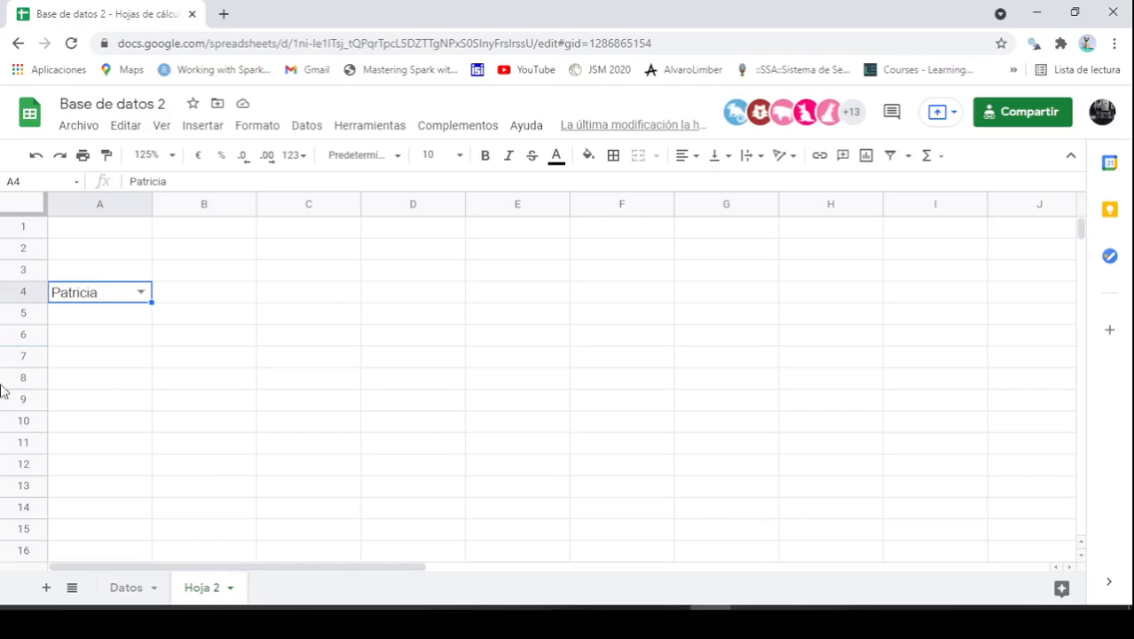
On the Datos sheet, display the column statistics for the Estatura (cm) column
click(126, 588)
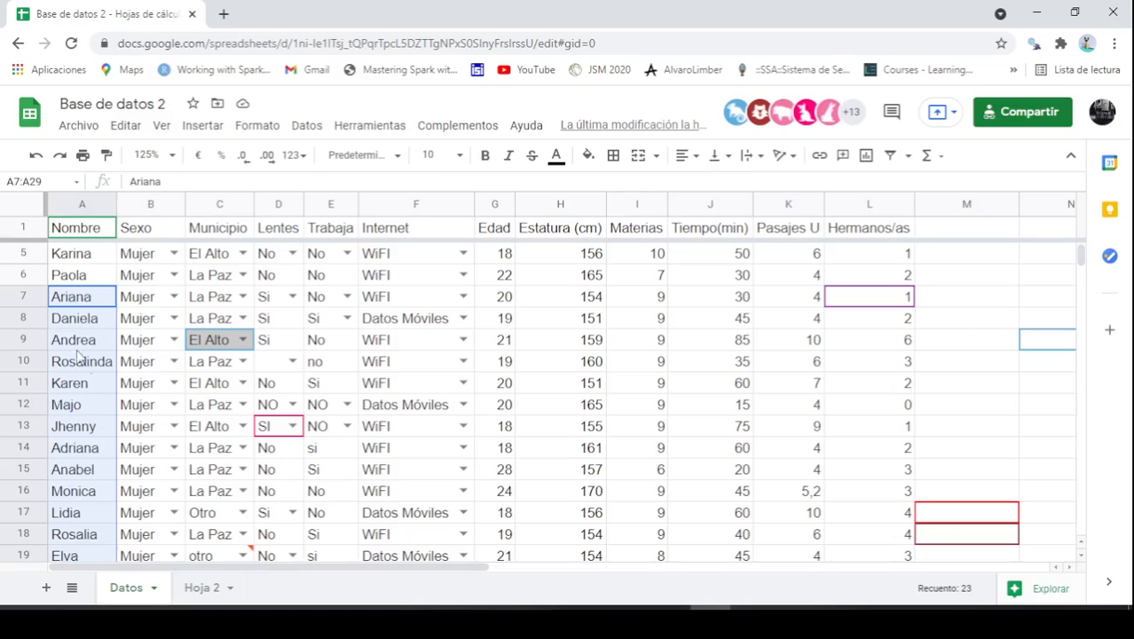
scroll(256, 400, down, 5)
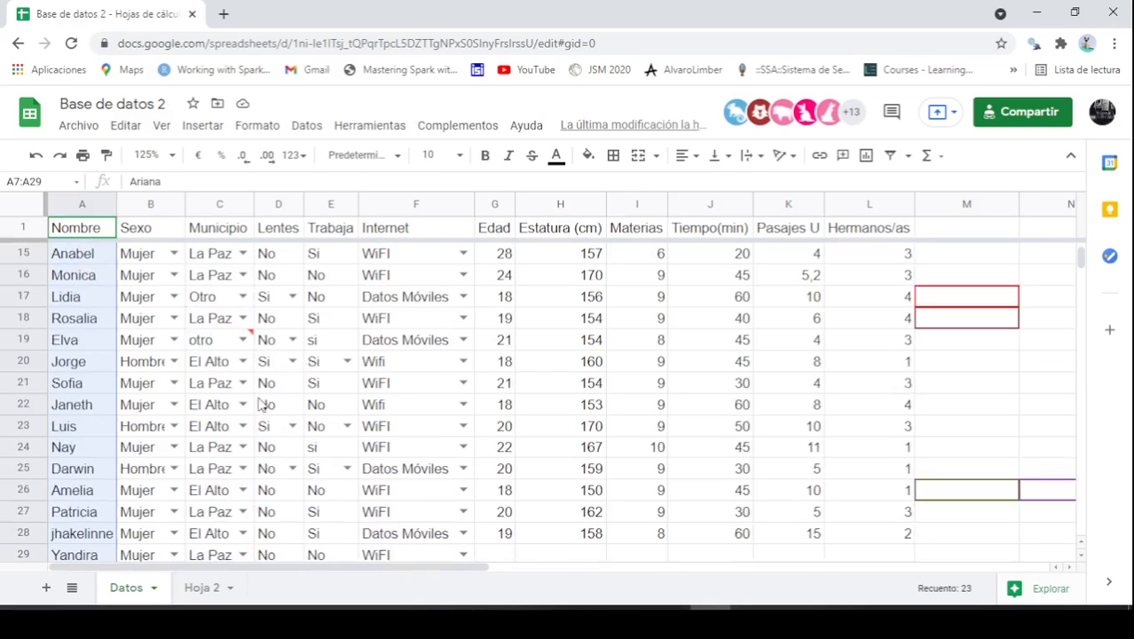
scroll(275, 404, up, 6)
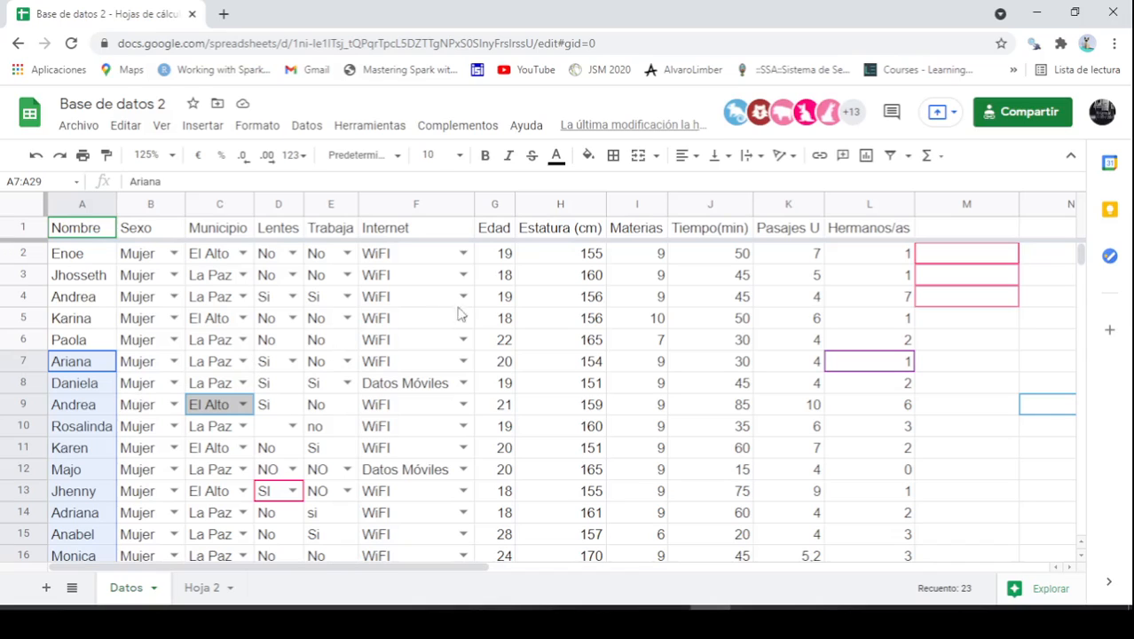
click(562, 206)
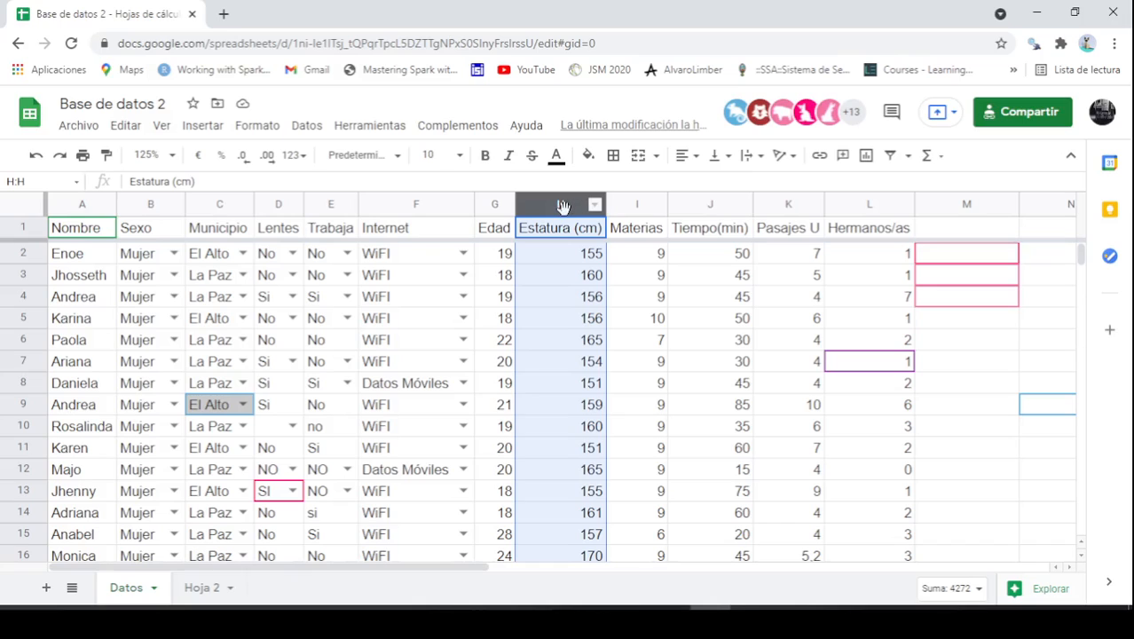
right_click(562, 206)
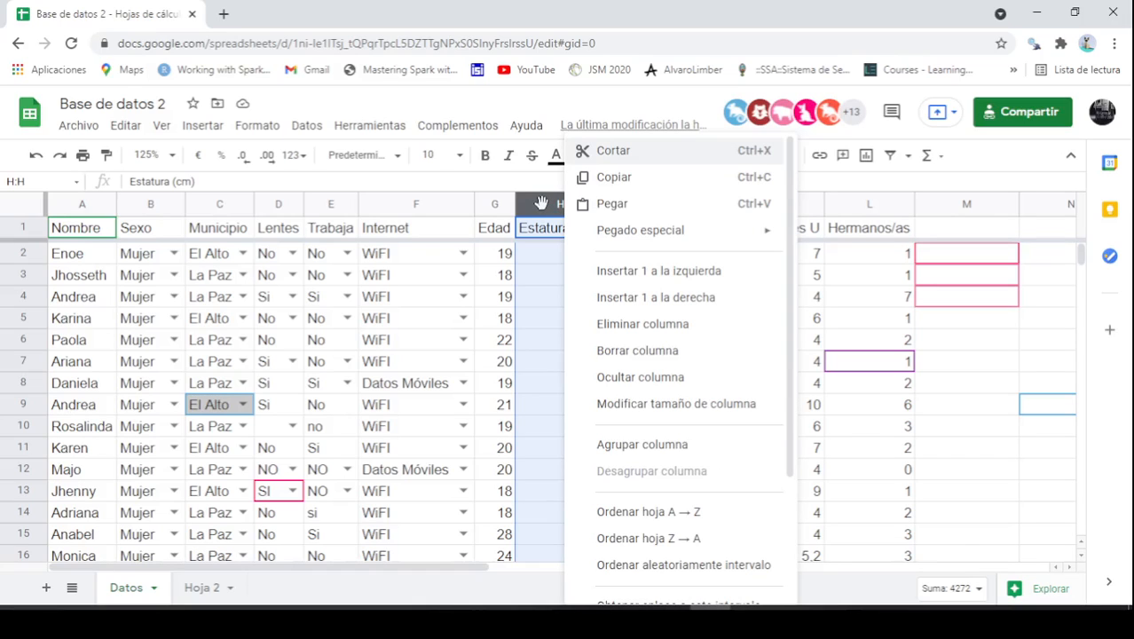
scroll(608, 362, down, 3)
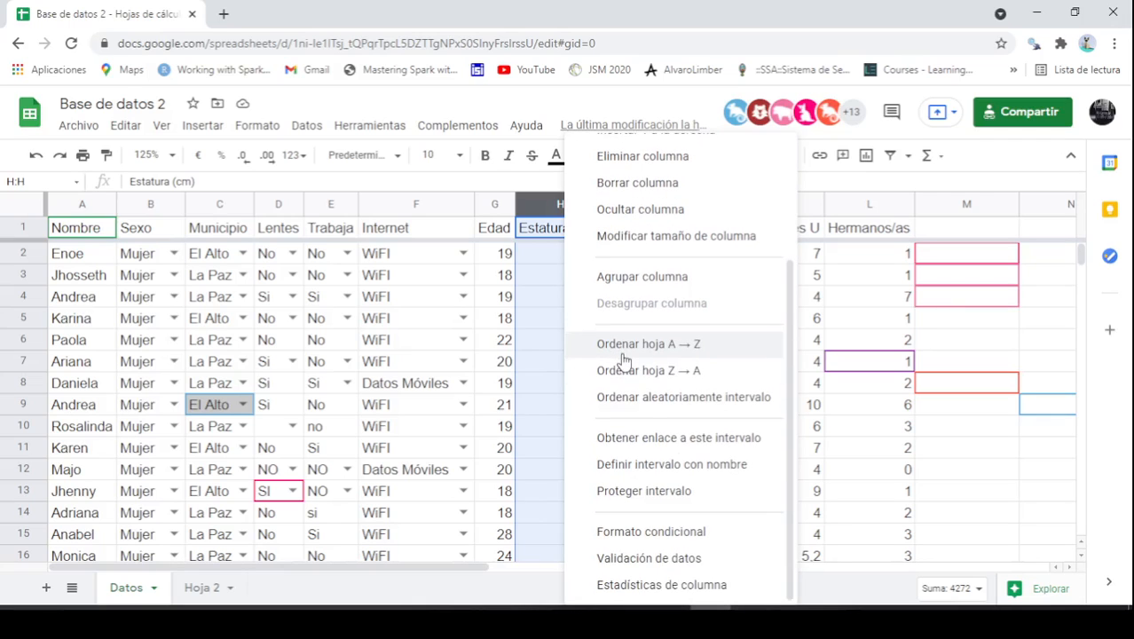
click(633, 586)
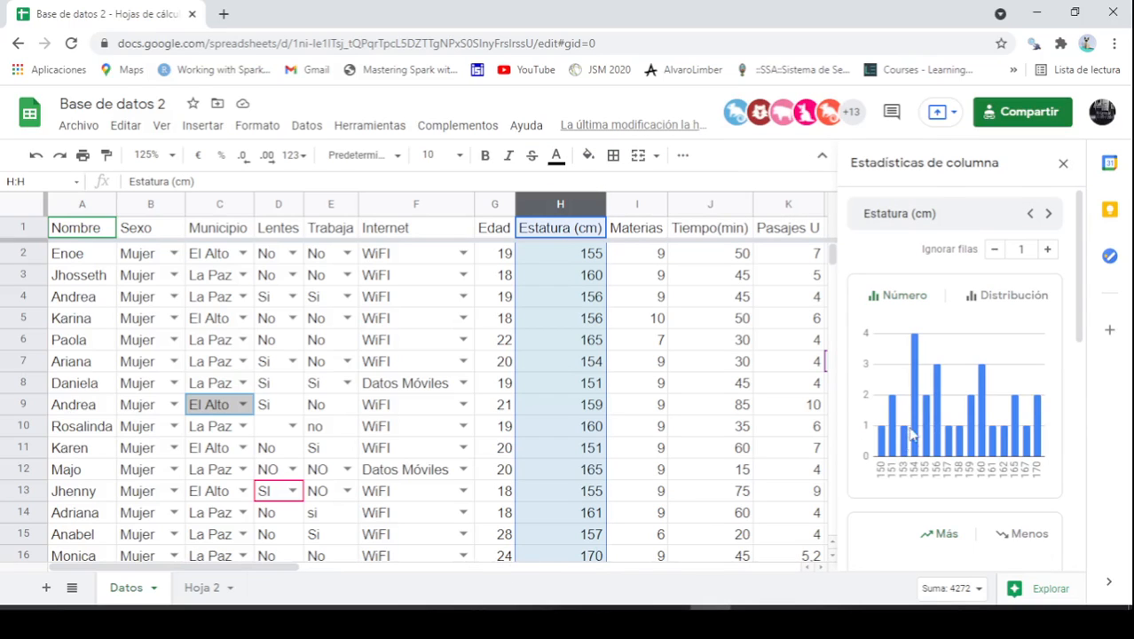
Review the value frequencies and summary statistics for Estatura (cm), including mean, median, minimum and maximum, and close the statistics
scroll(1011, 442, down, 5)
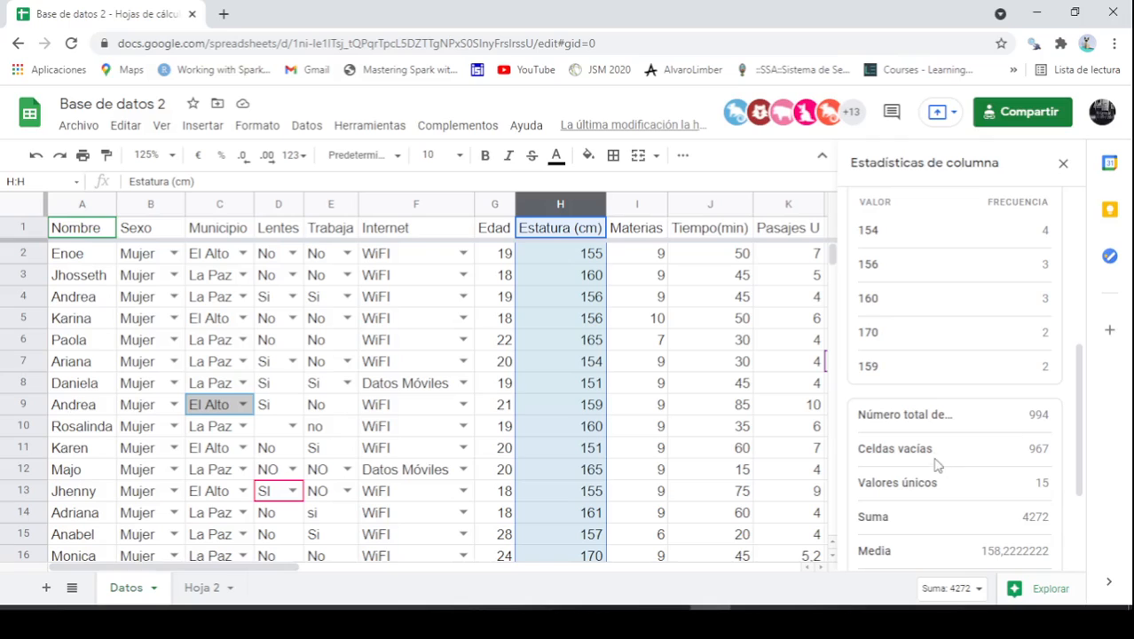
scroll(937, 448, down, 2)
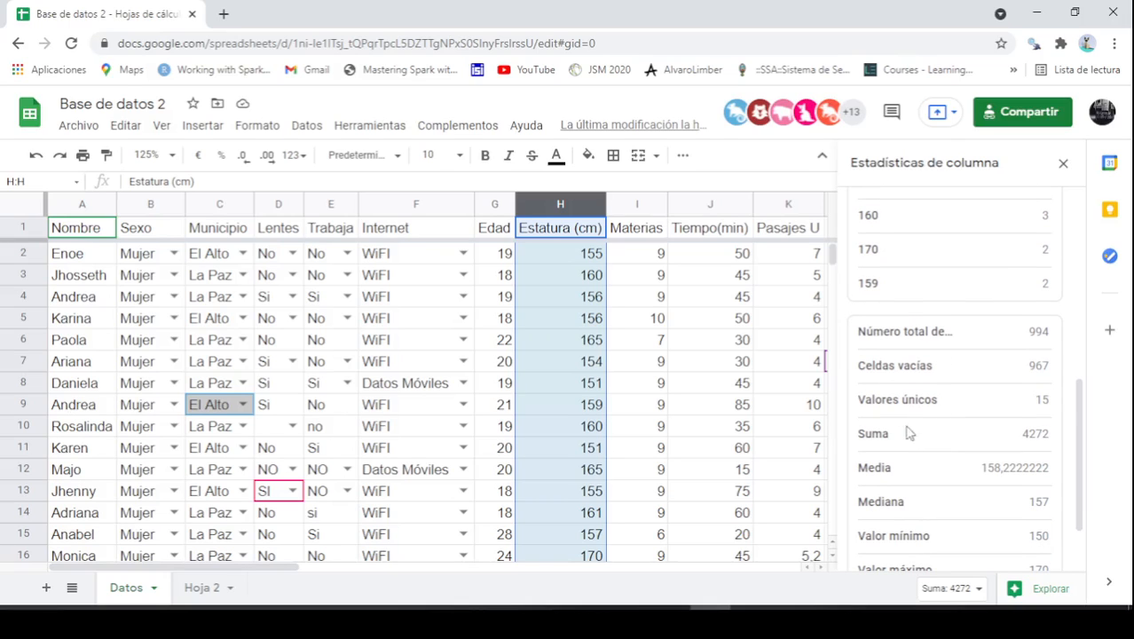
scroll(933, 477, down, 1)
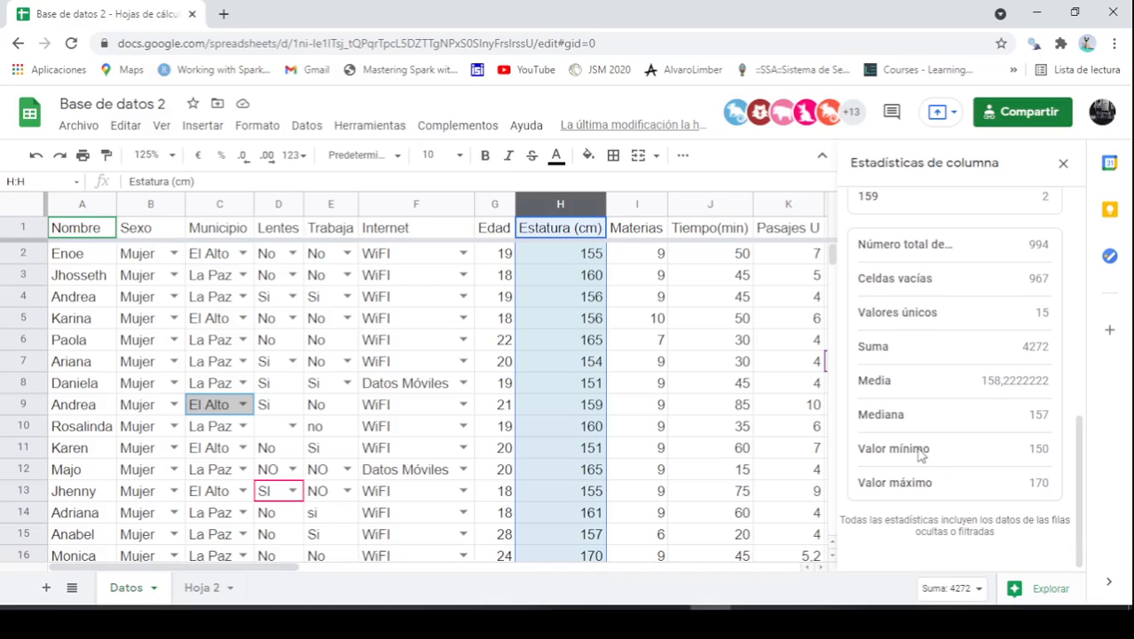
scroll(914, 382, up, 8)
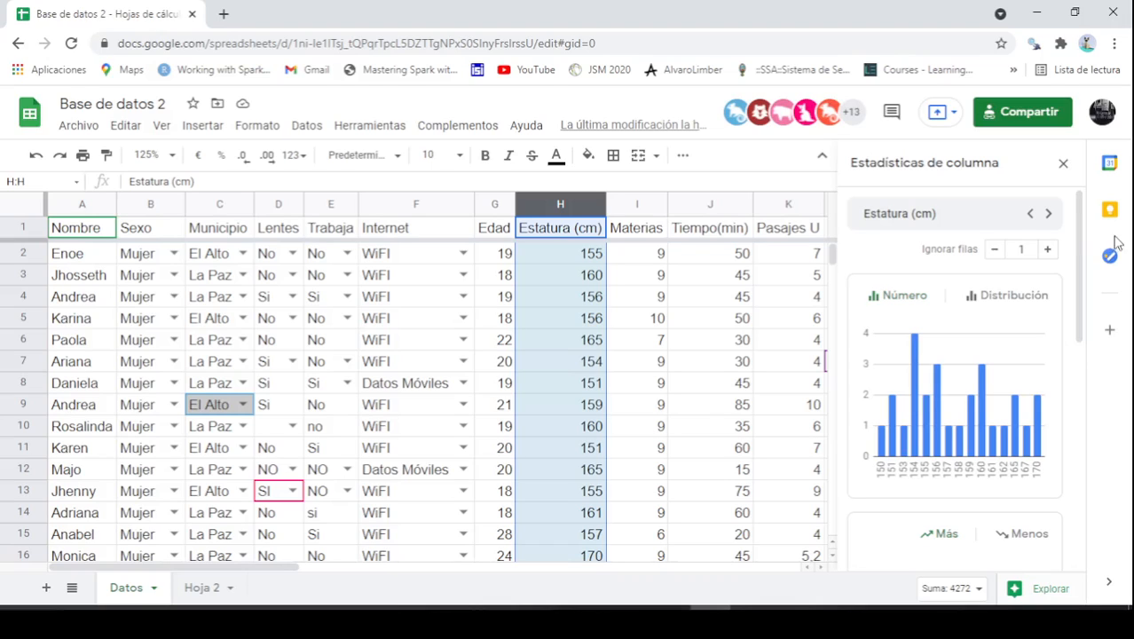
click(1057, 169)
Look over the records on the Datos sheet from the first row down to the empty rows below the data
click(692, 260)
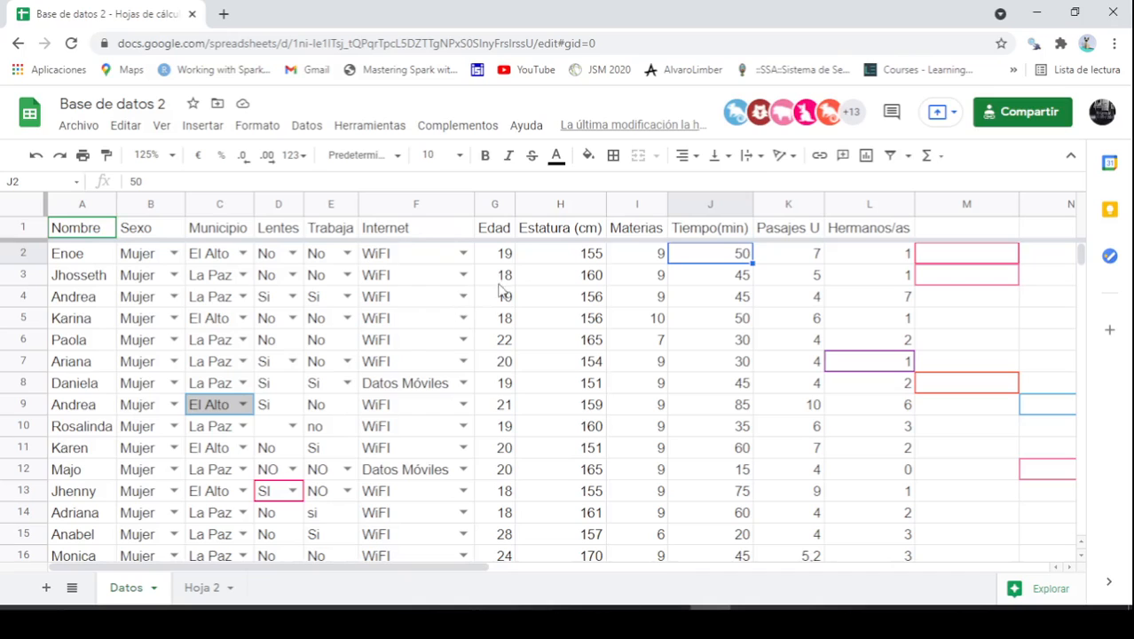
scroll(506, 288, down, 6)
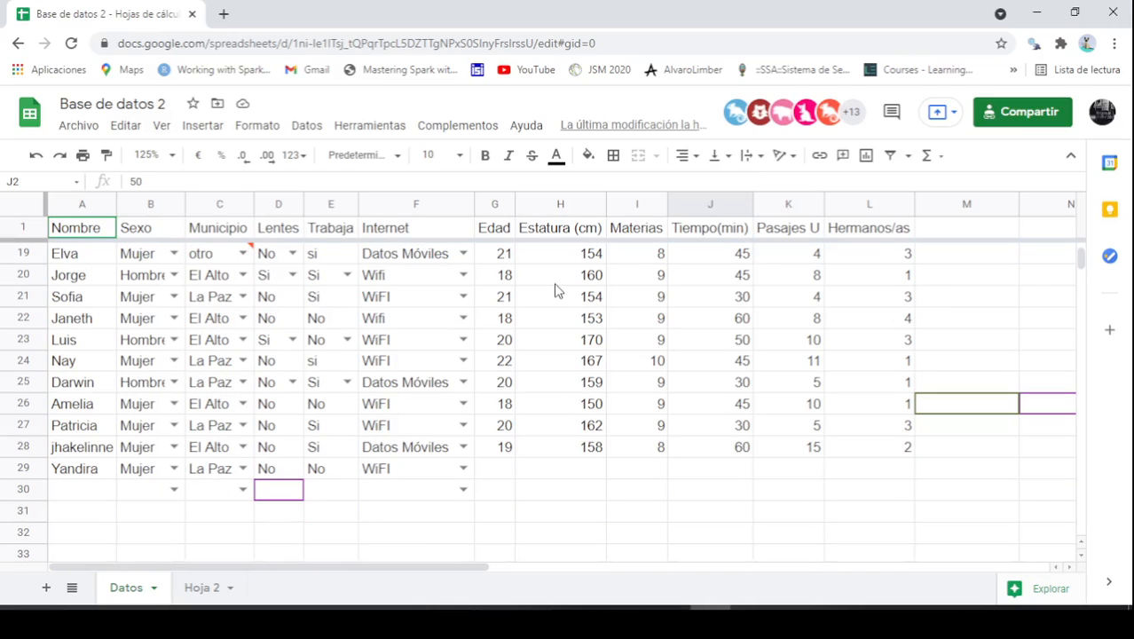
scroll(612, 304, up, 1)
scroll(618, 309, down, 2)
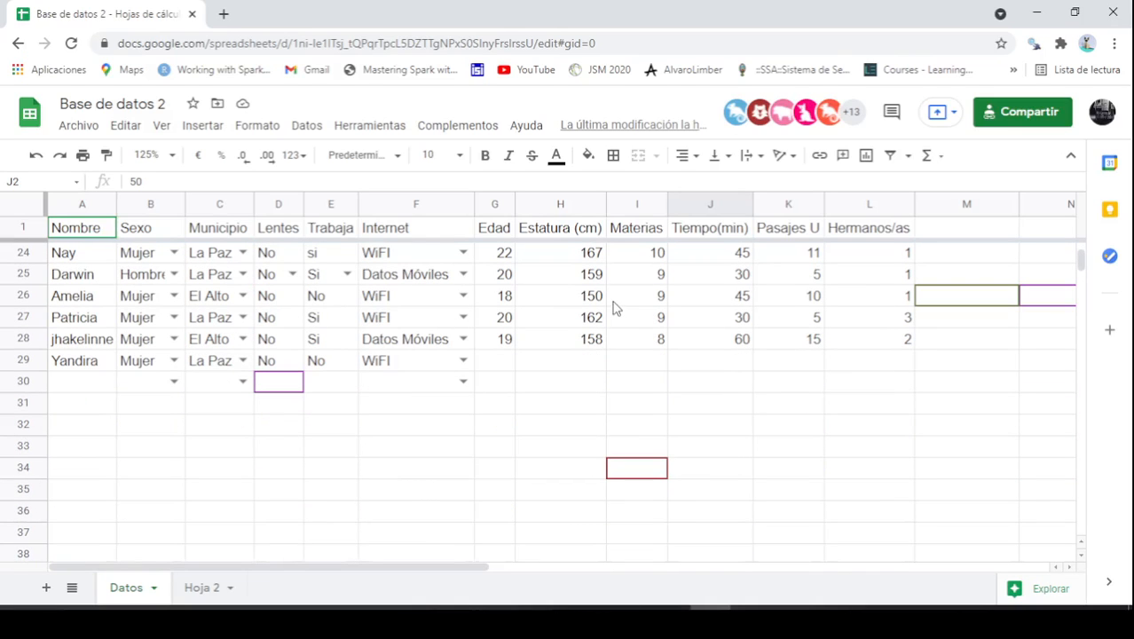
scroll(802, 321, up, 3)
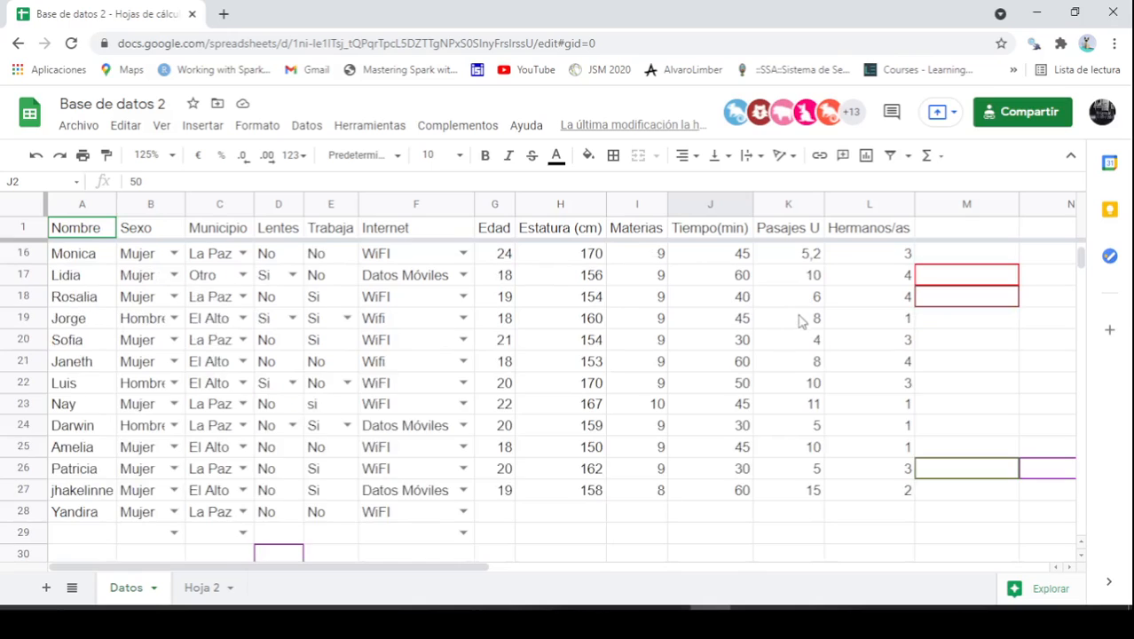
scroll(802, 321, up, 5)
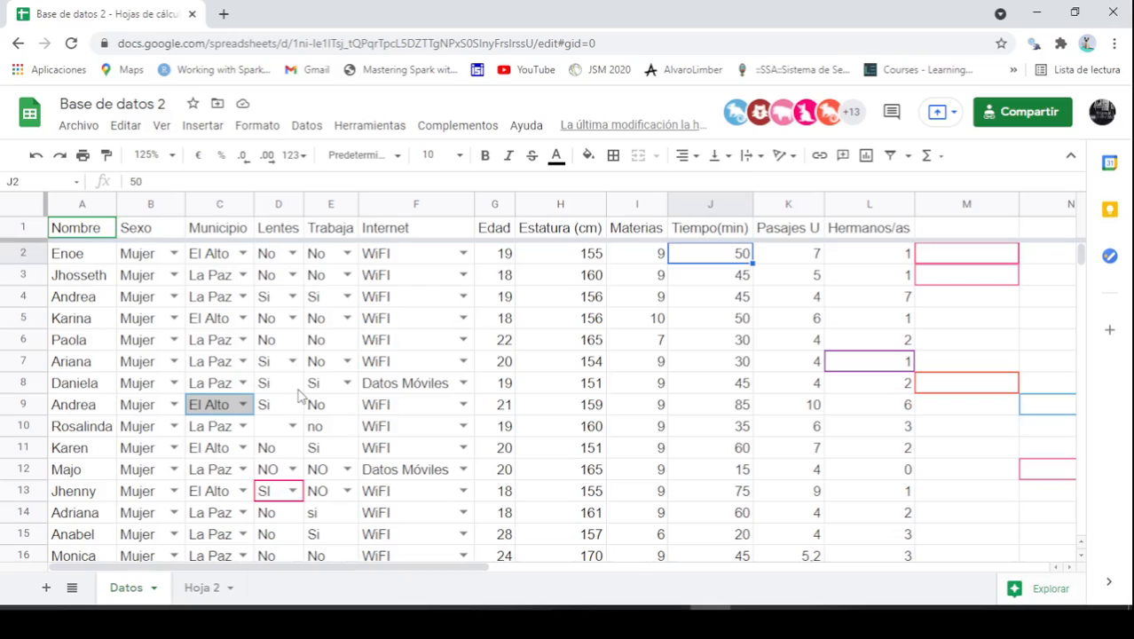
scroll(441, 410, down, 2)
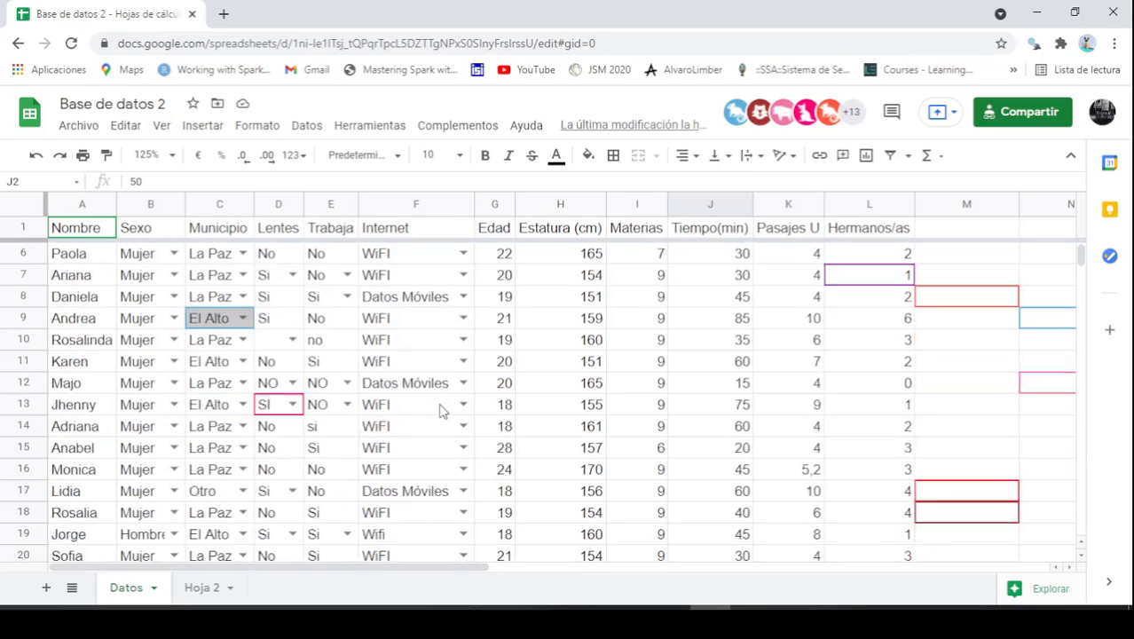
scroll(441, 410, down, 7)
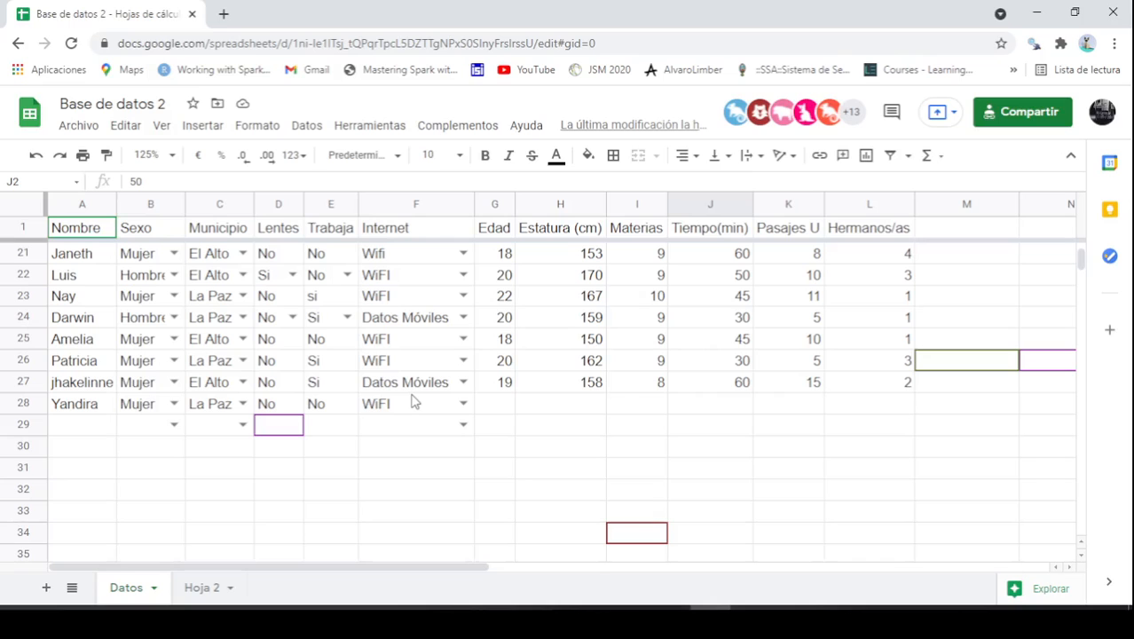
Delete row 29, the empty row with dropdowns directly below the last record on the Datos sheet
click(21, 424)
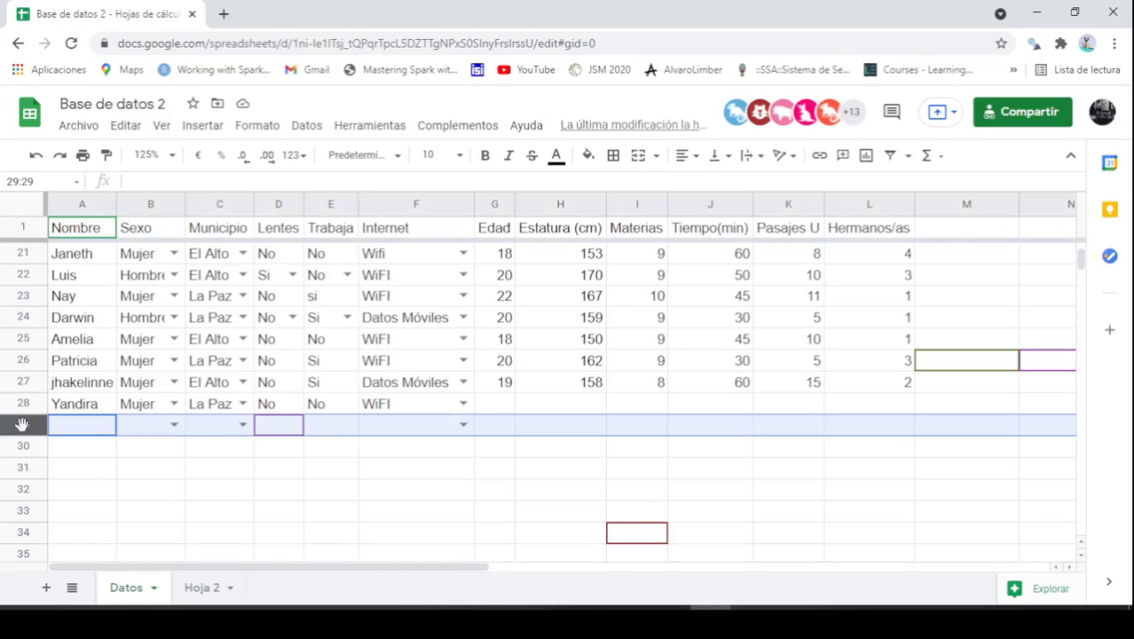
right_click(21, 424)
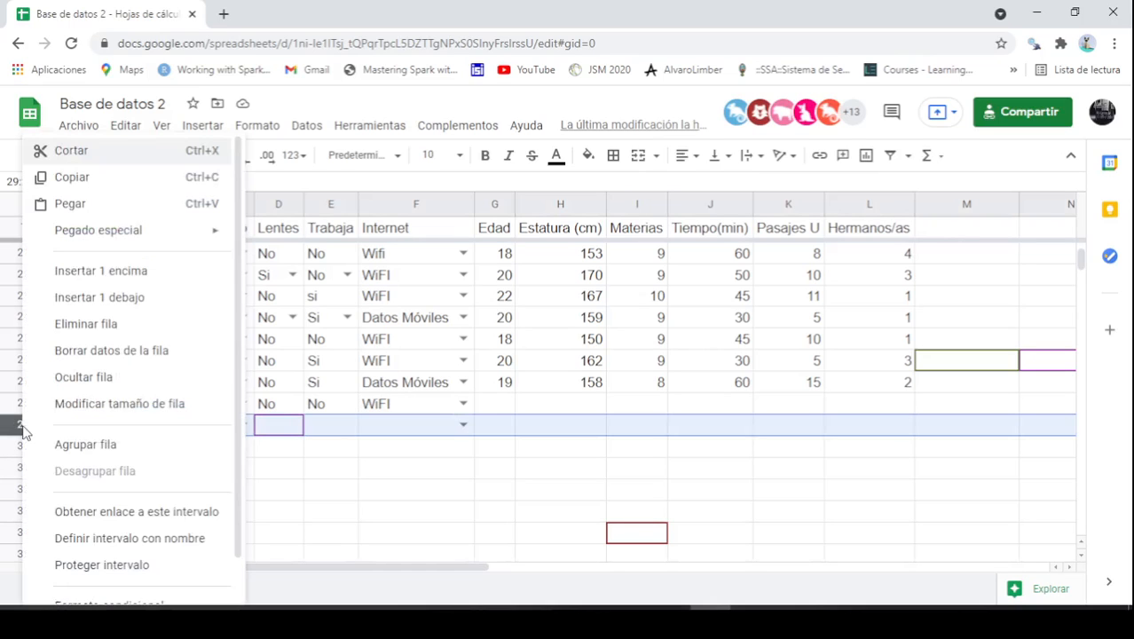
click(105, 333)
click(813, 496)
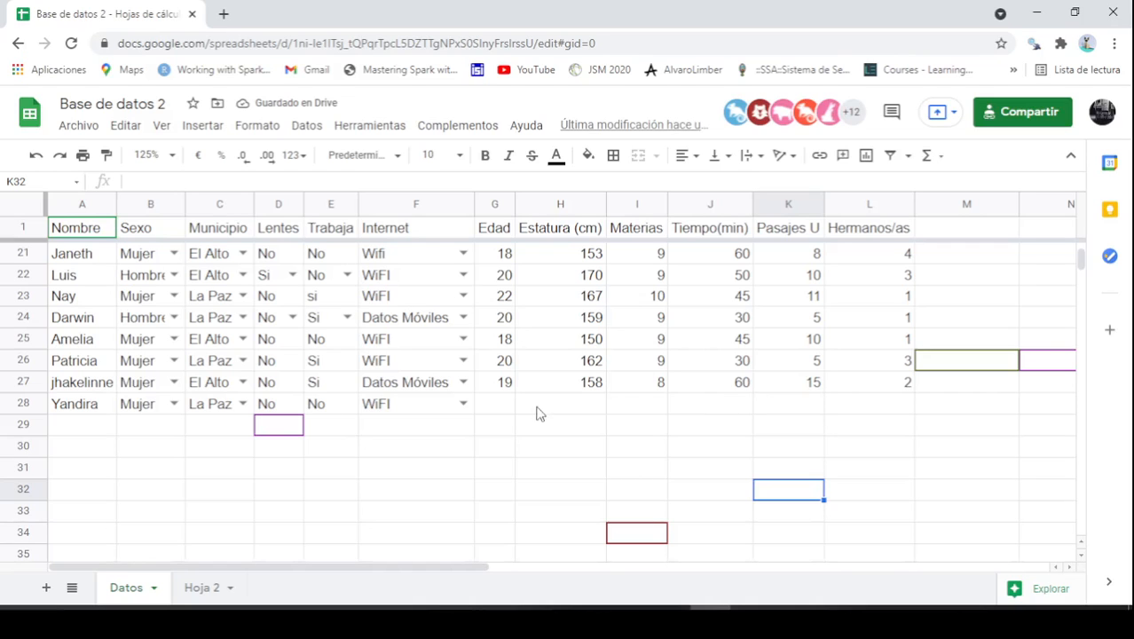
Create a pivot table from the range Datos!A1:L28 in a new sheet
click(84, 410)
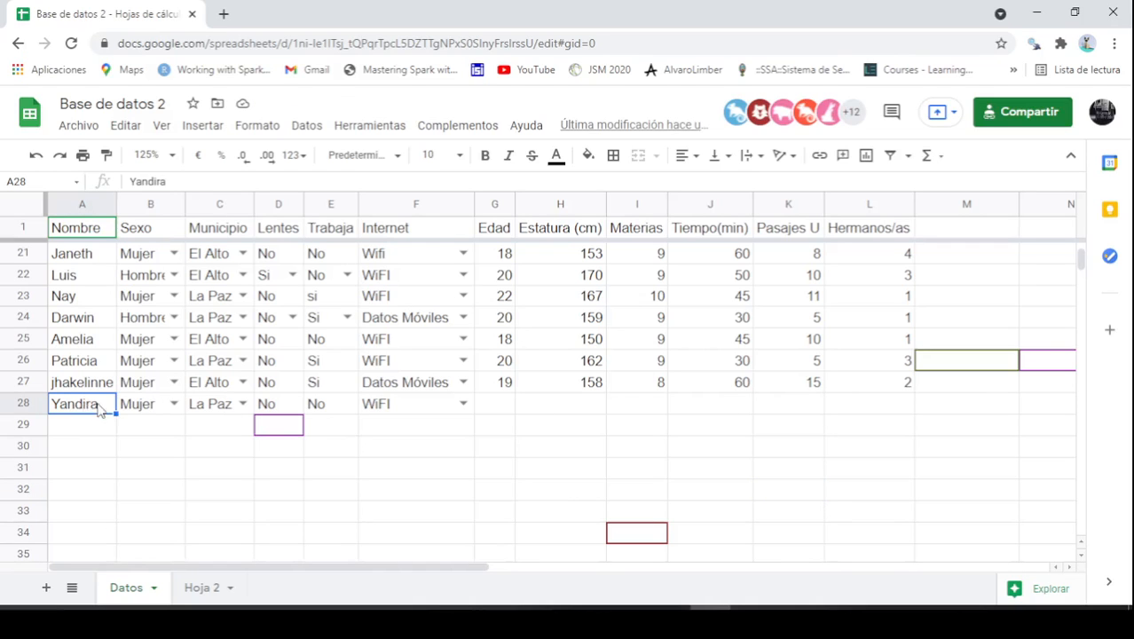
scroll(662, 374, up, 6)
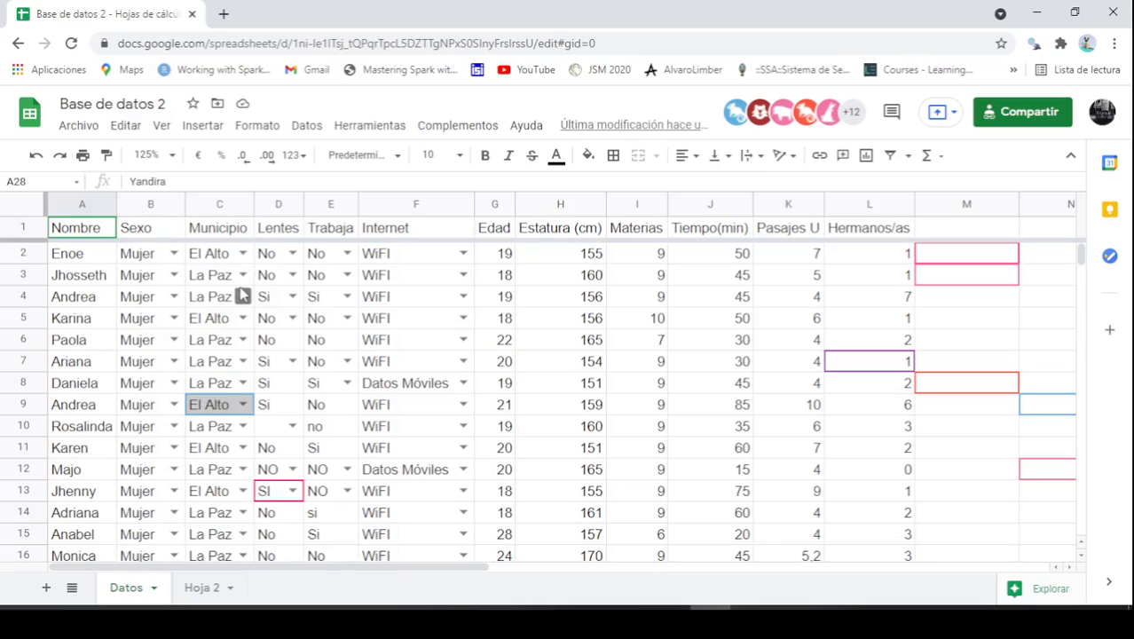
click(93, 295)
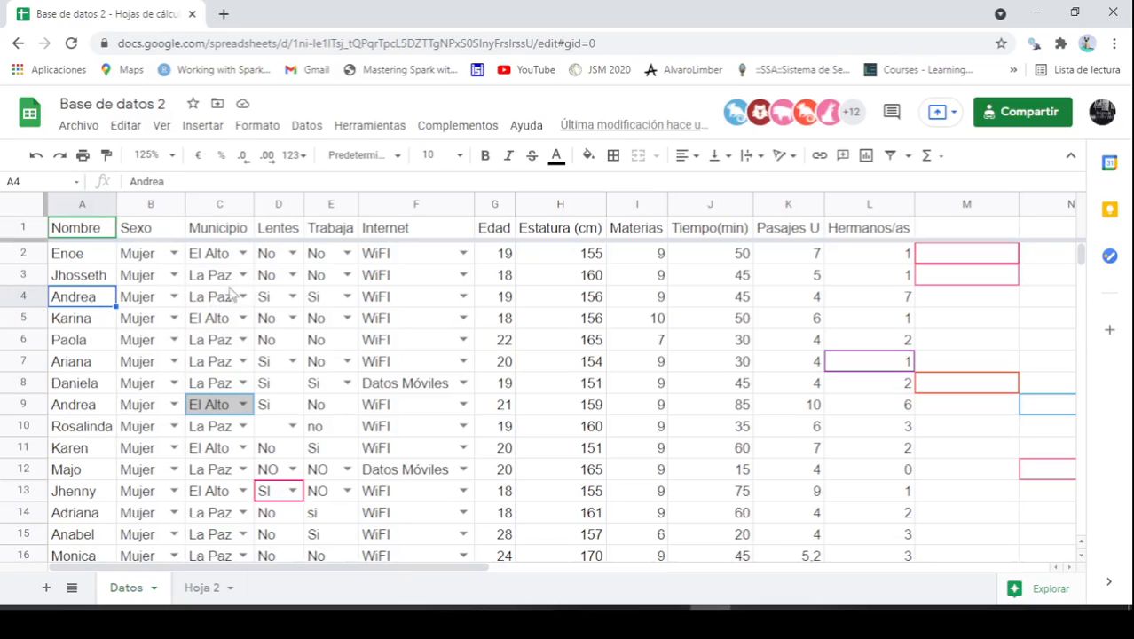
click(312, 126)
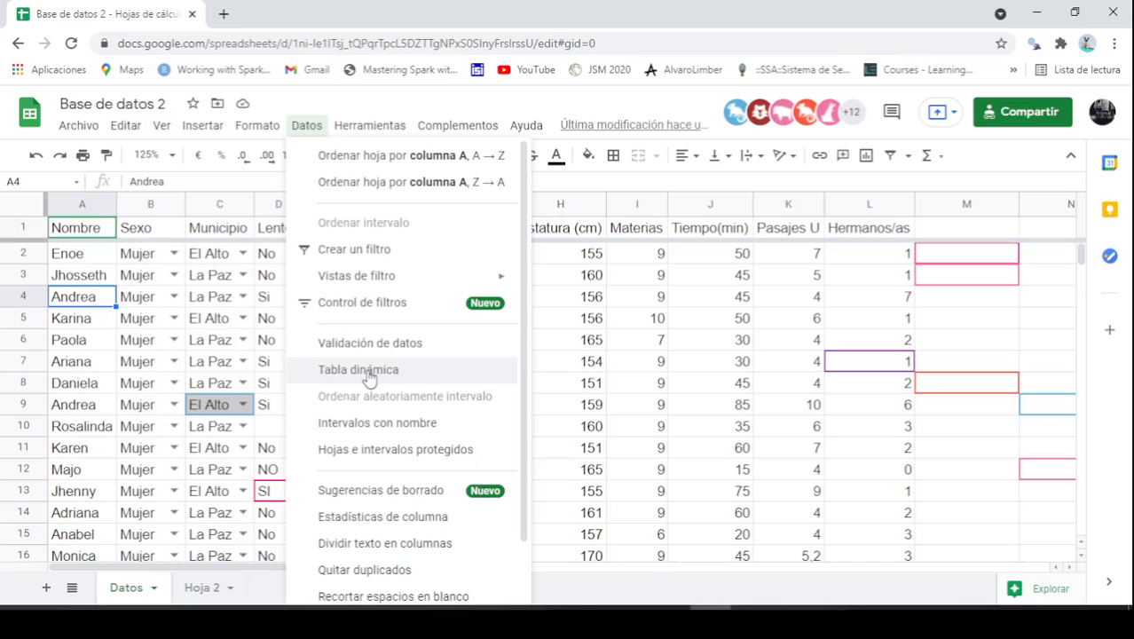
click(369, 378)
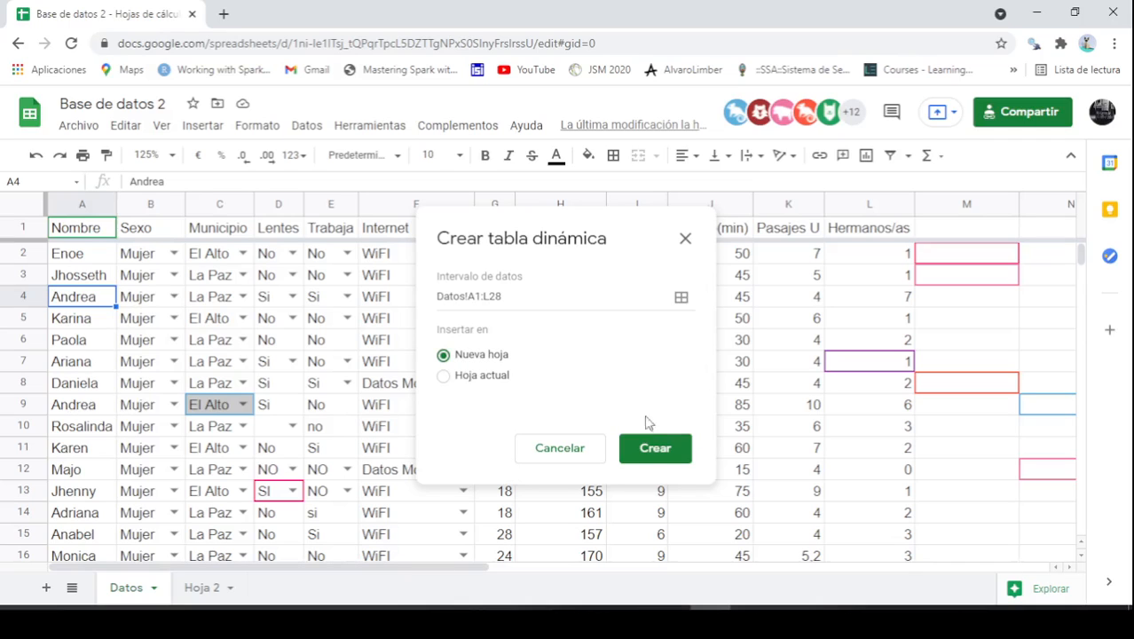
click(647, 451)
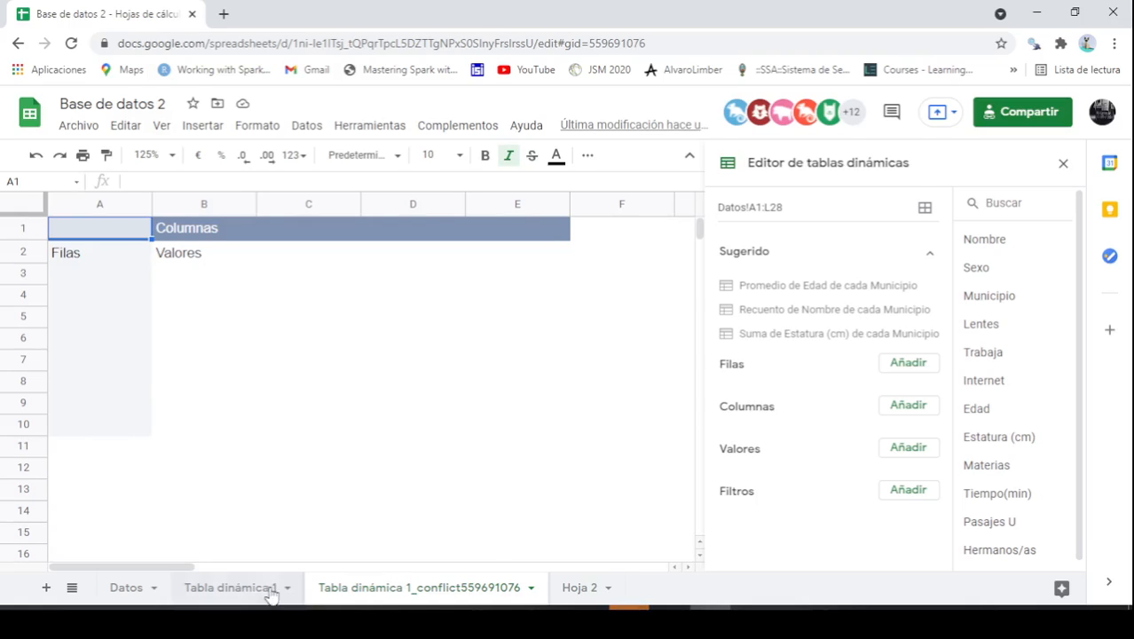
Compare the two pivot table sheets and rename the newly created one, based on Datos!A1:L28, as T1
click(233, 590)
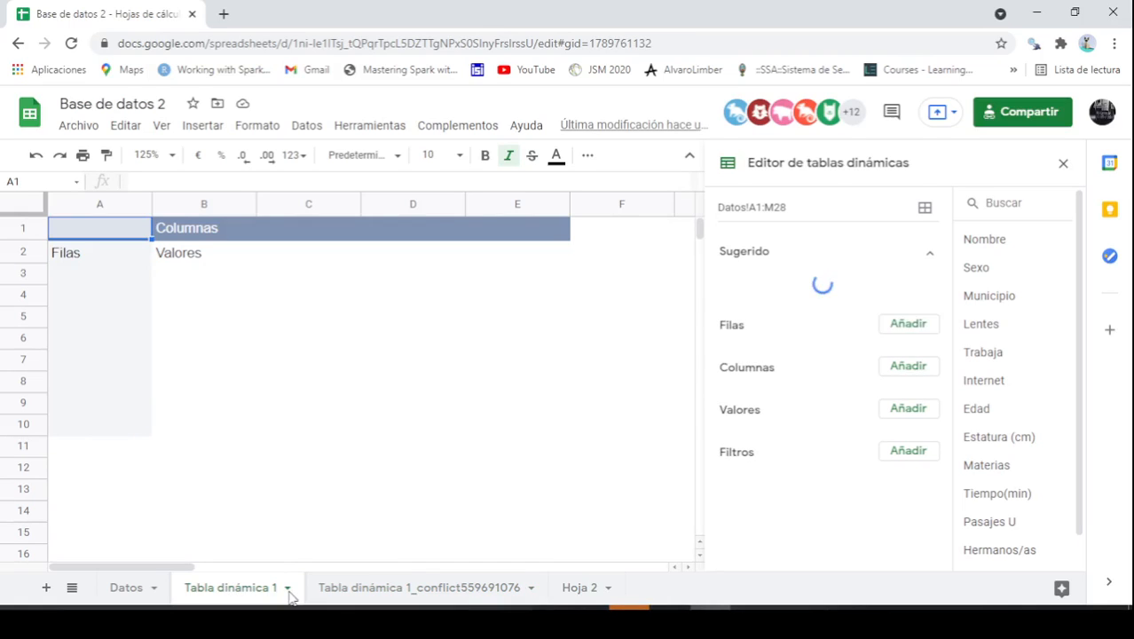
click(399, 590)
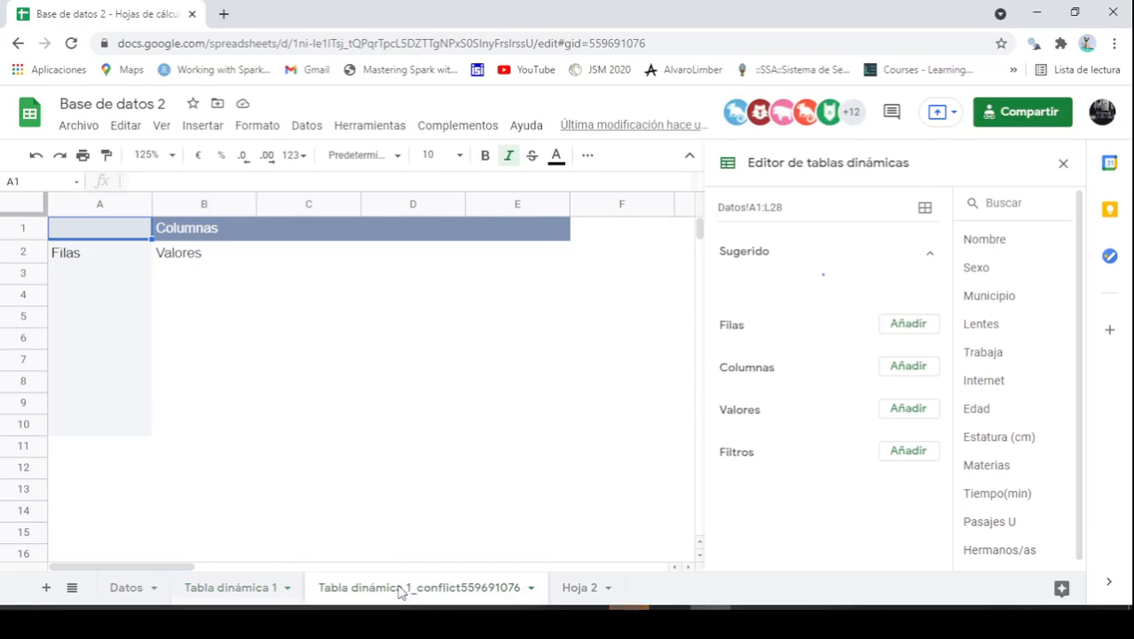
right_click(457, 589)
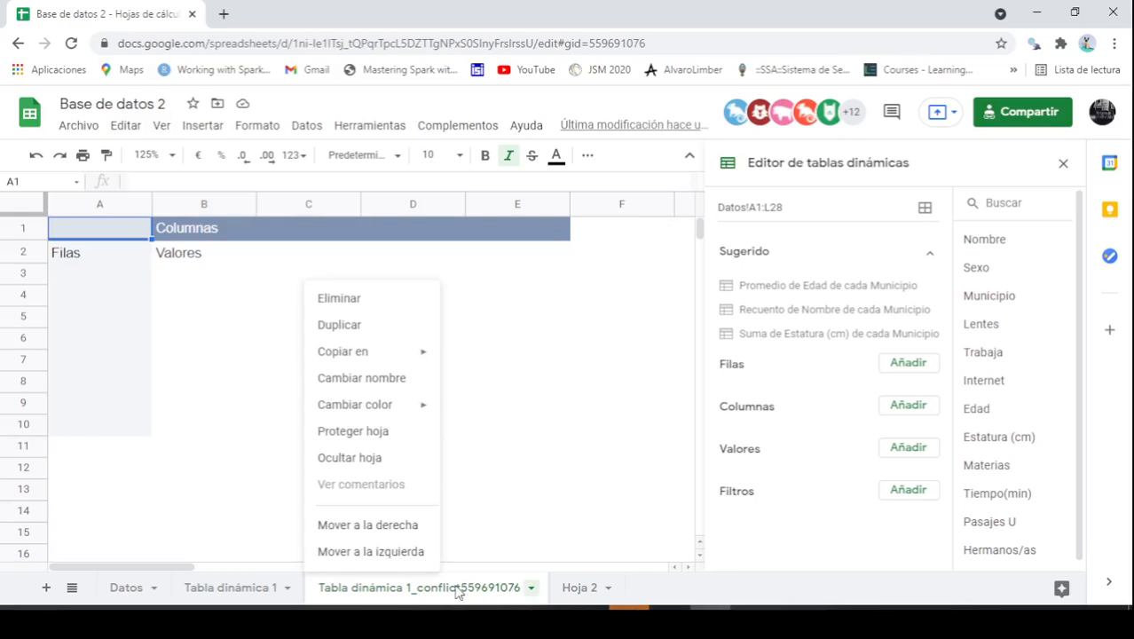
click(393, 388)
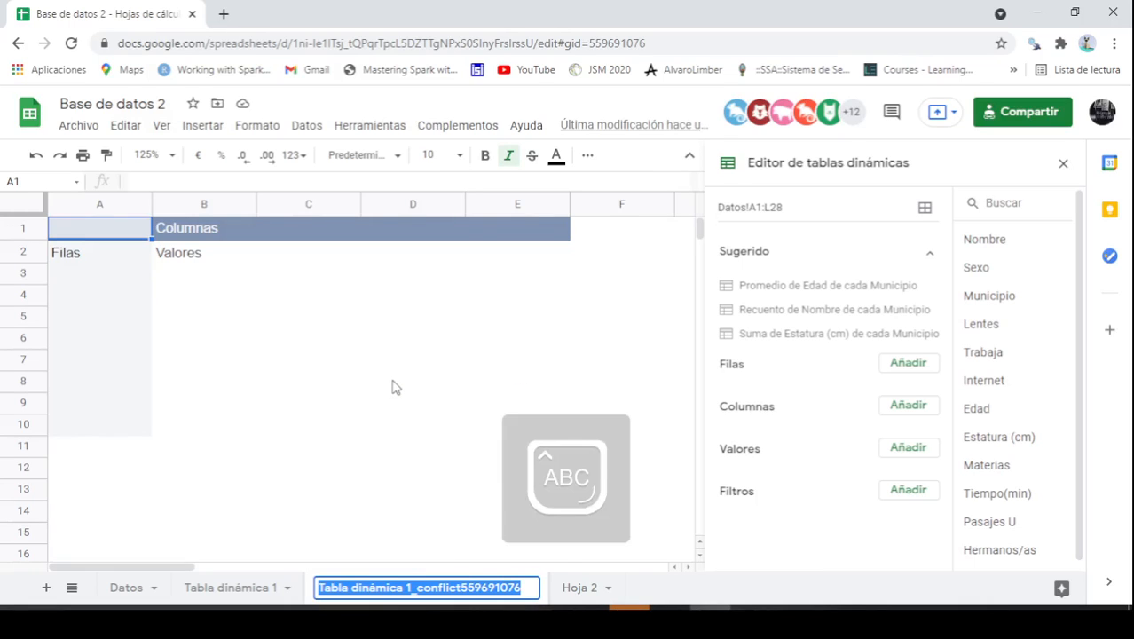
text(T1)
key(Return)
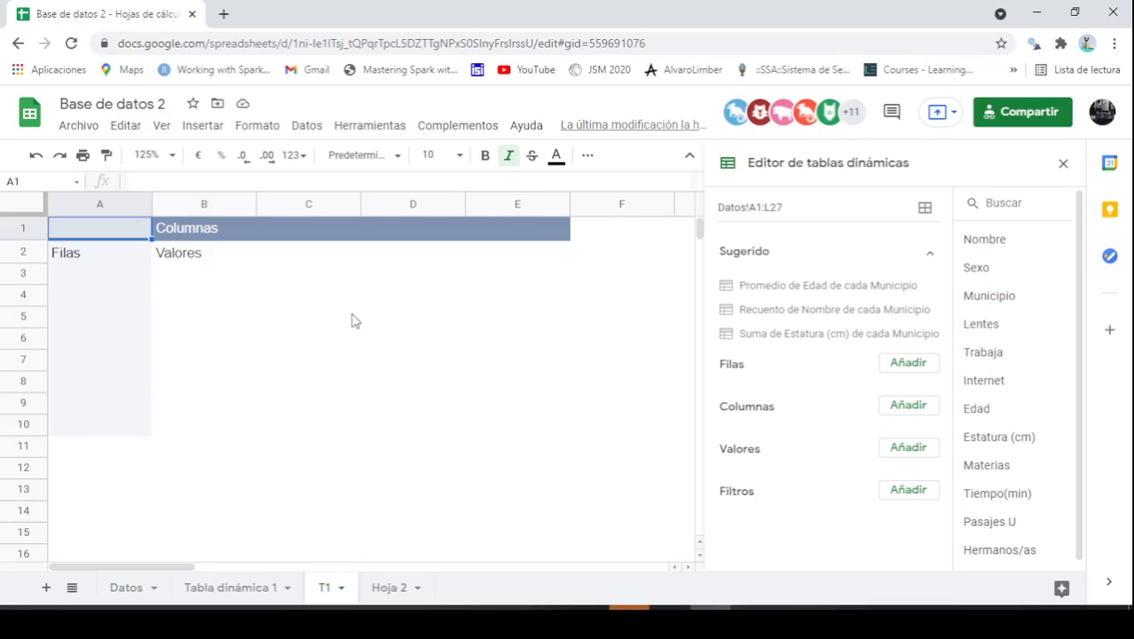
Delete the T1 pivot table sheet from the workbook
right_click(324, 596)
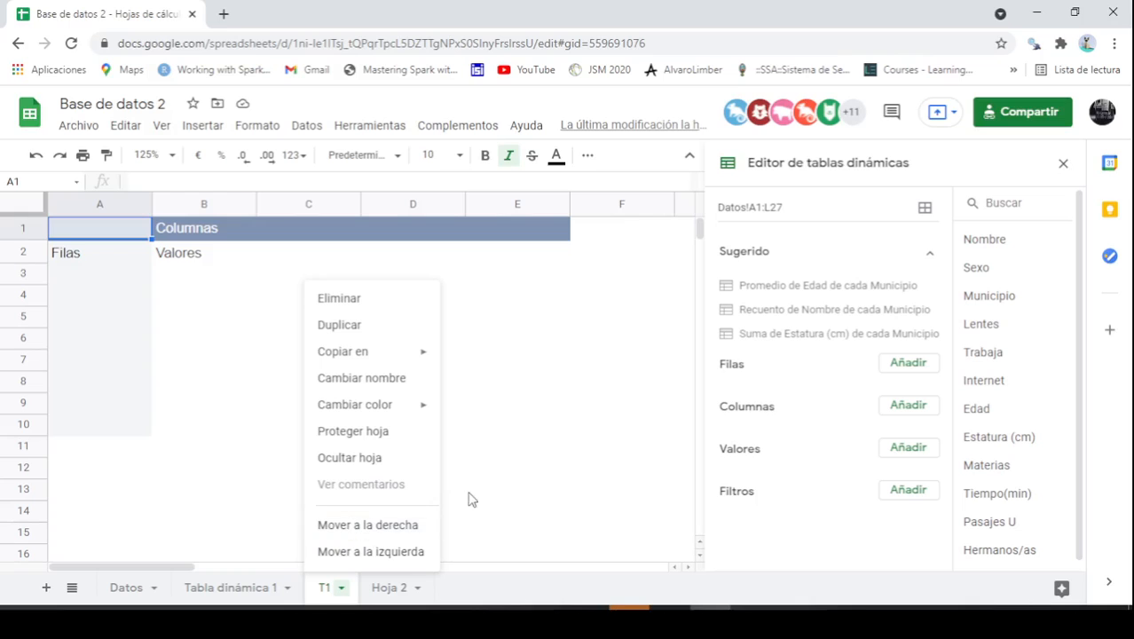
click(510, 477)
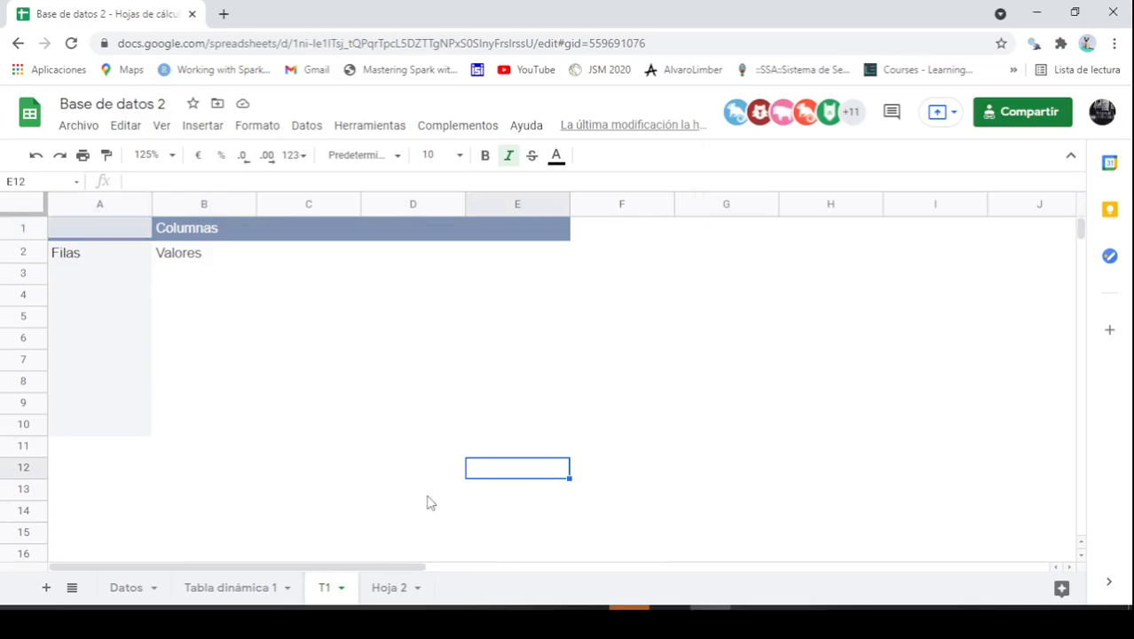
right_click(324, 594)
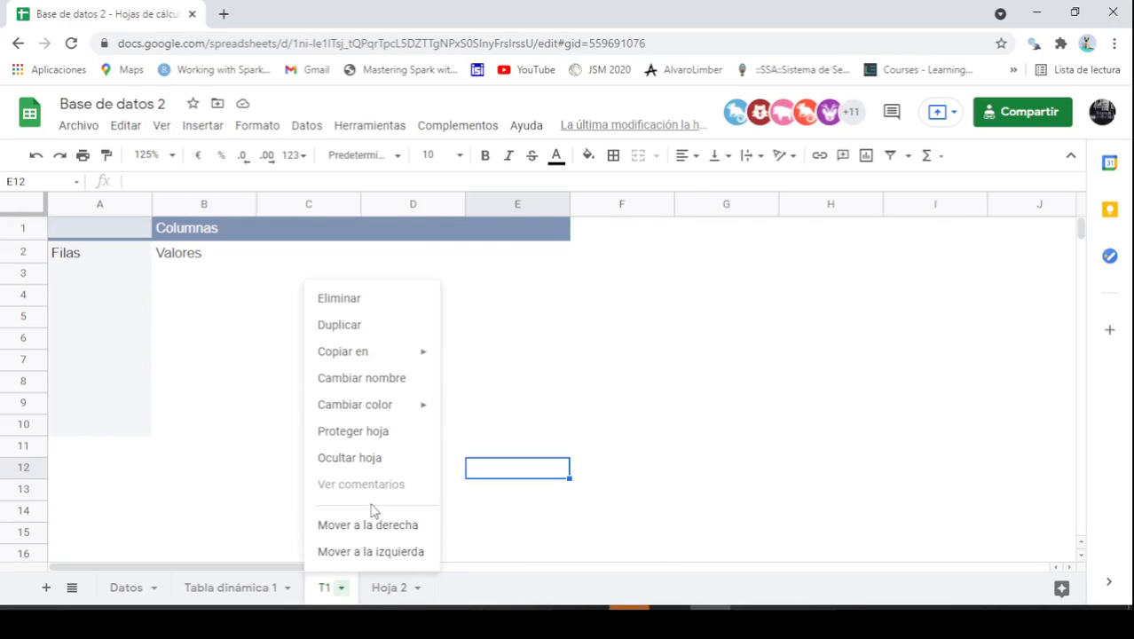
click(380, 300)
click(732, 387)
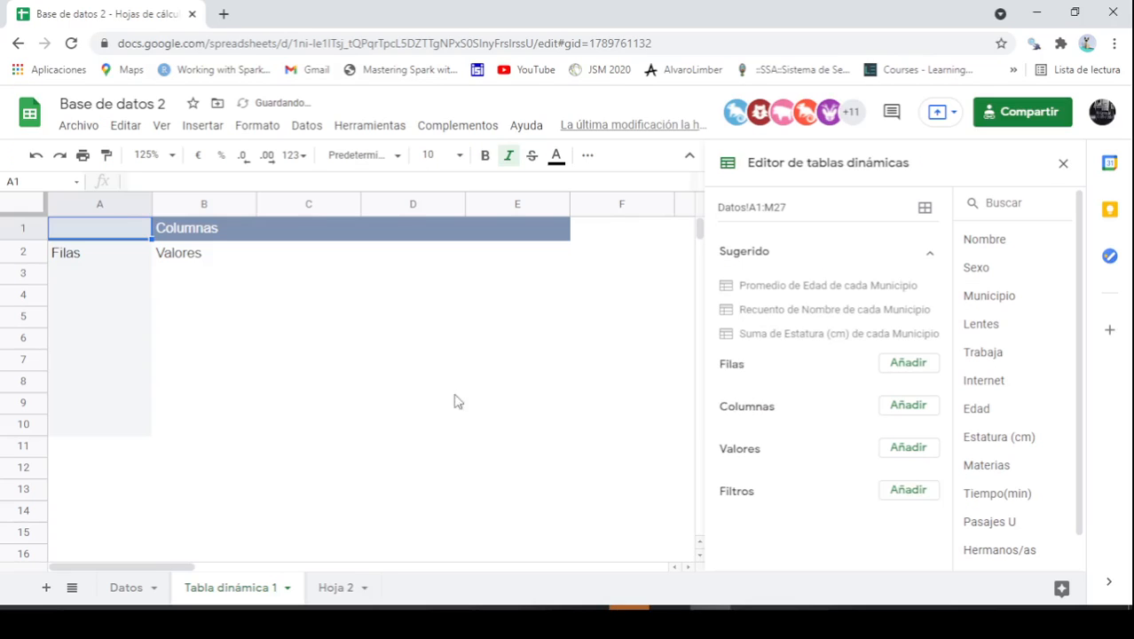
click(456, 401)
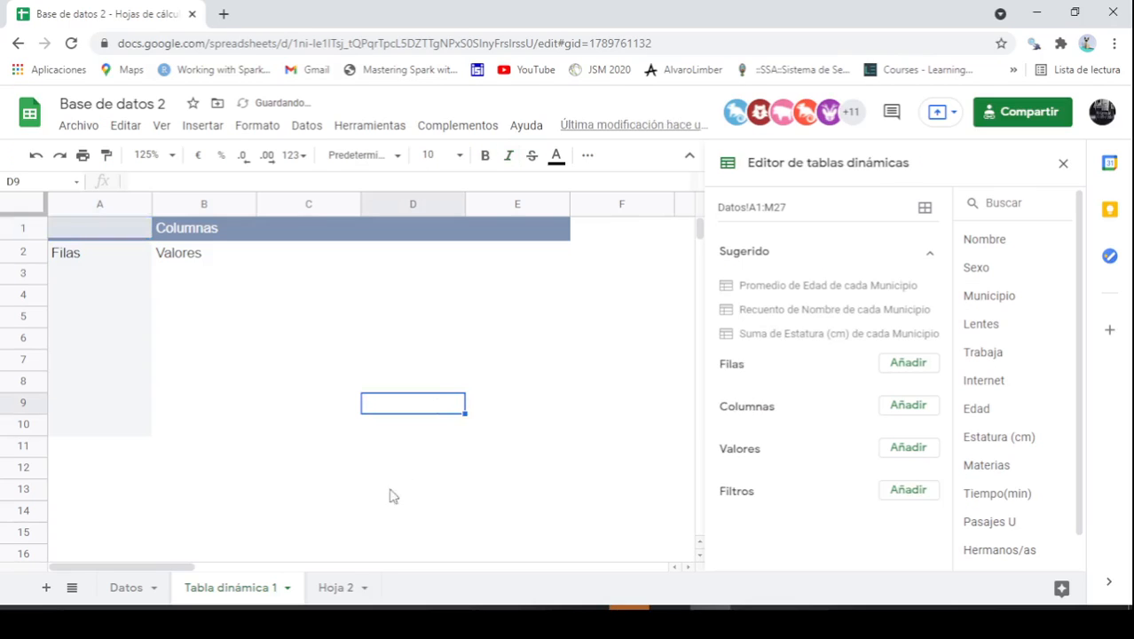
Create a pivot table from the range Datos!A1:L27 in a new sheet
click(126, 589)
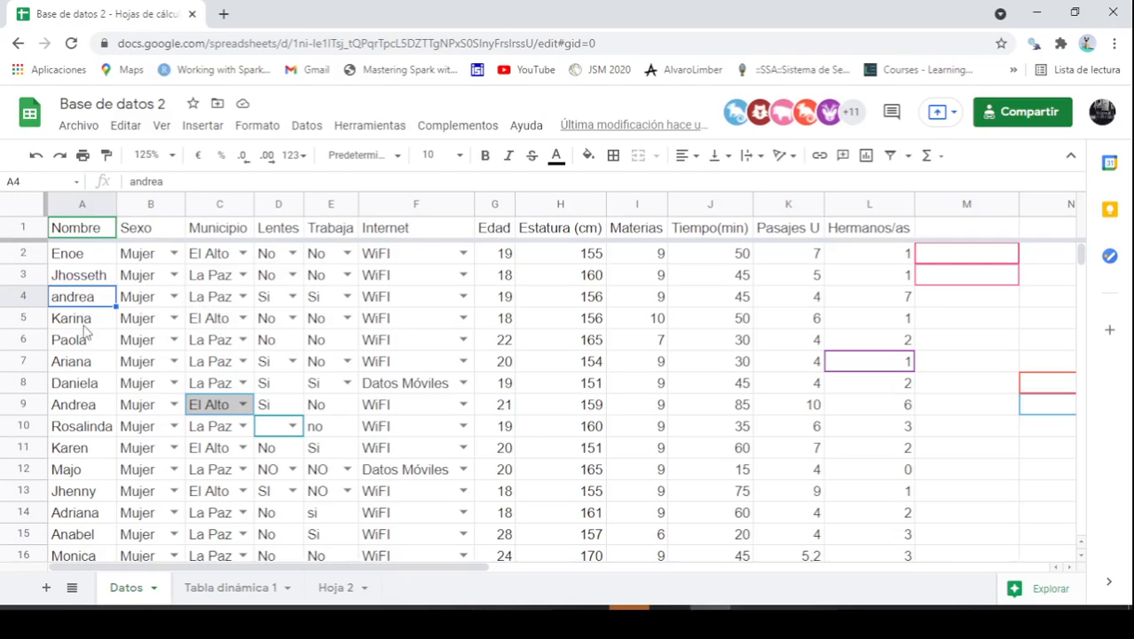
click(307, 126)
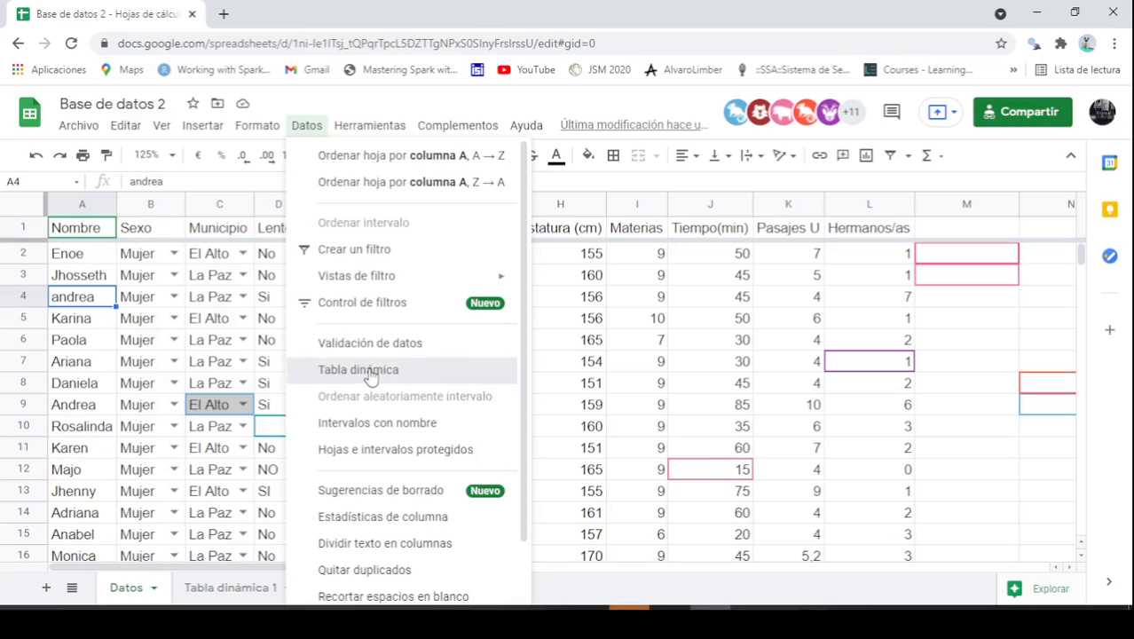
click(371, 378)
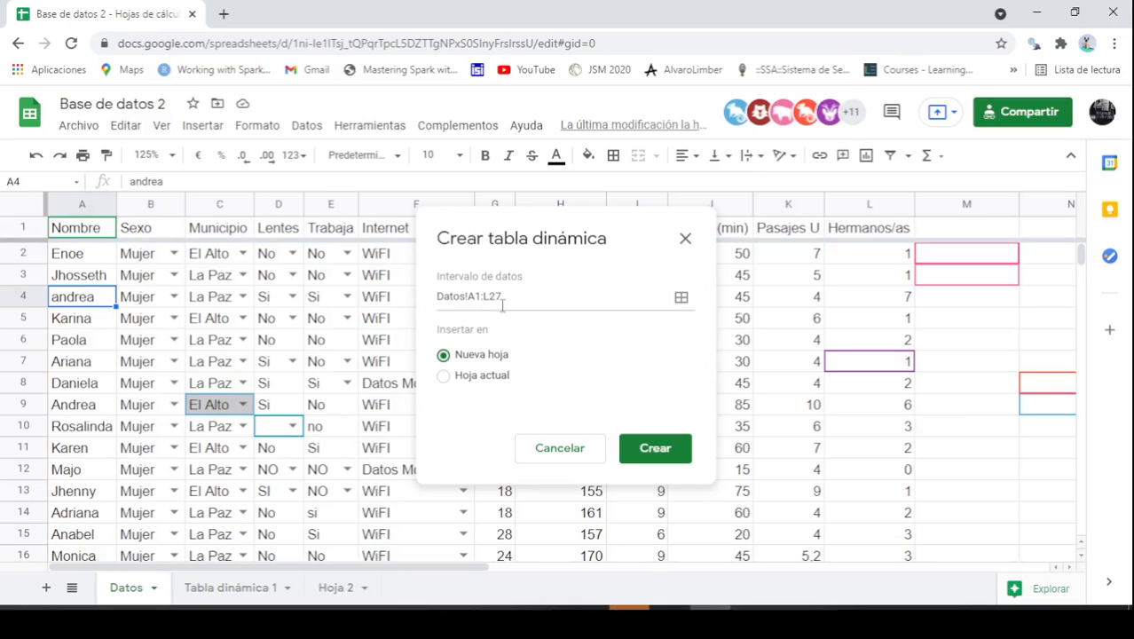
scroll(280, 339, down, 5)
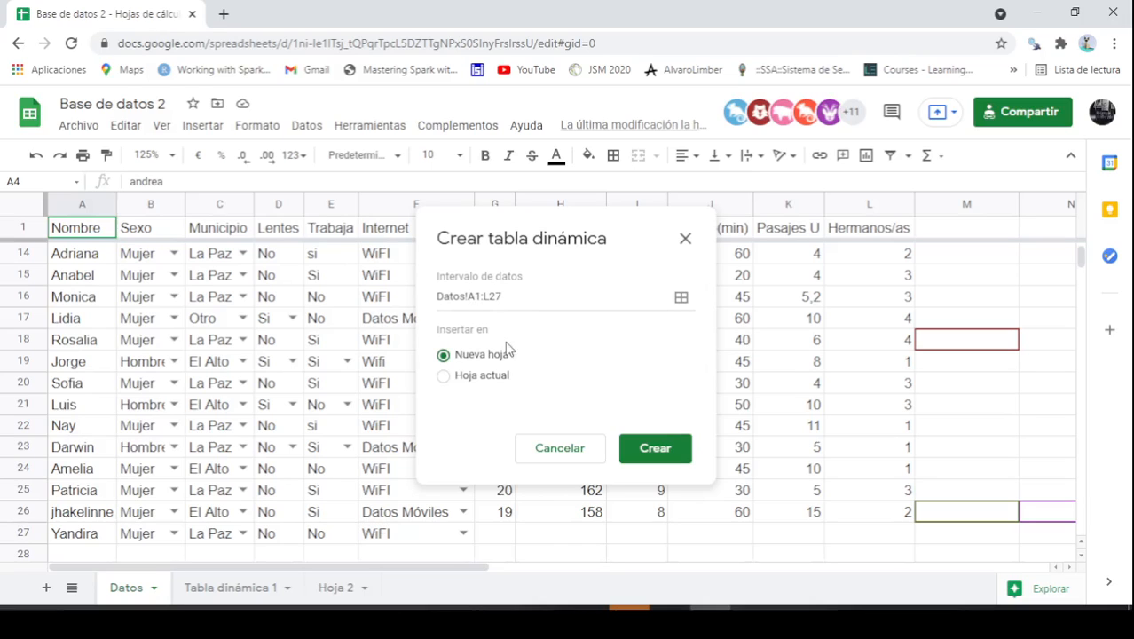
click(643, 455)
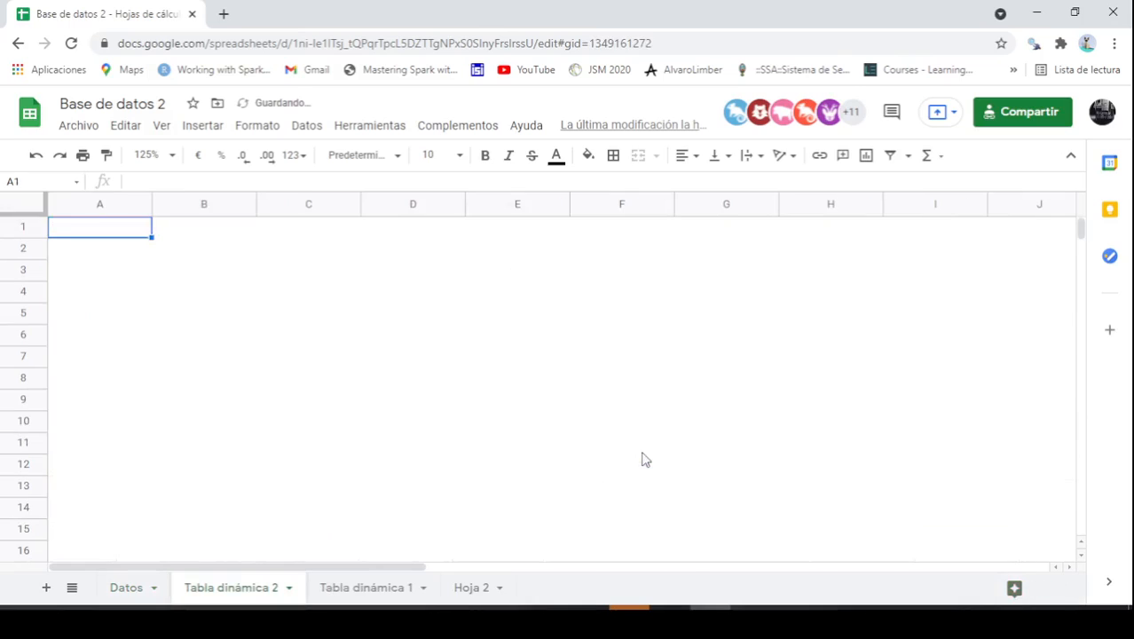
Rename the new pivot table sheet as T1
right_click(251, 596)
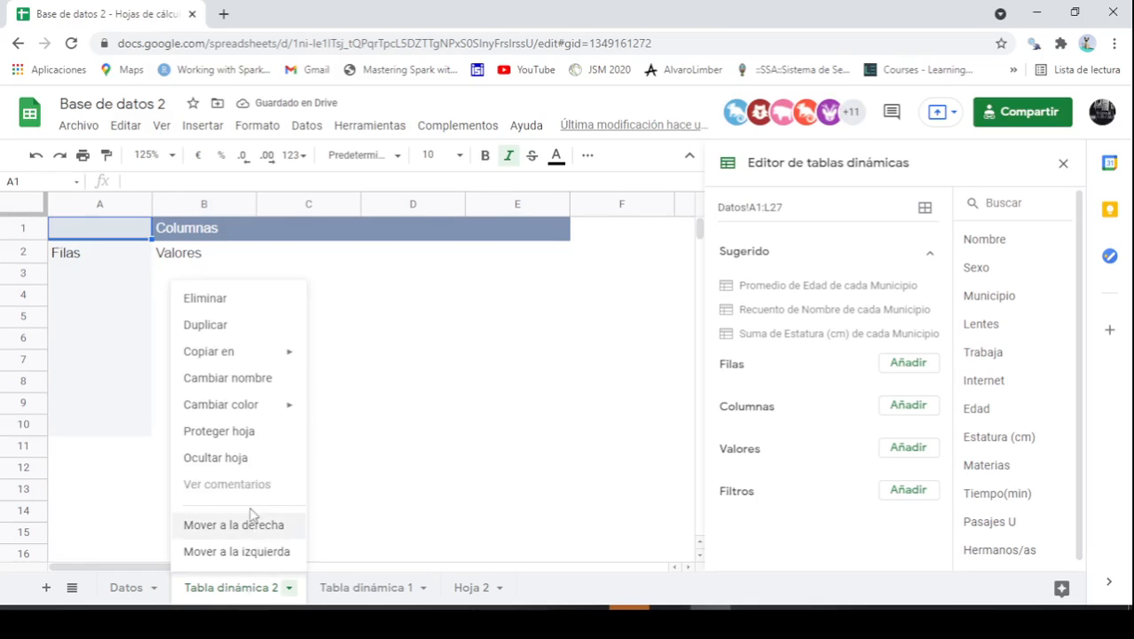
click(238, 380)
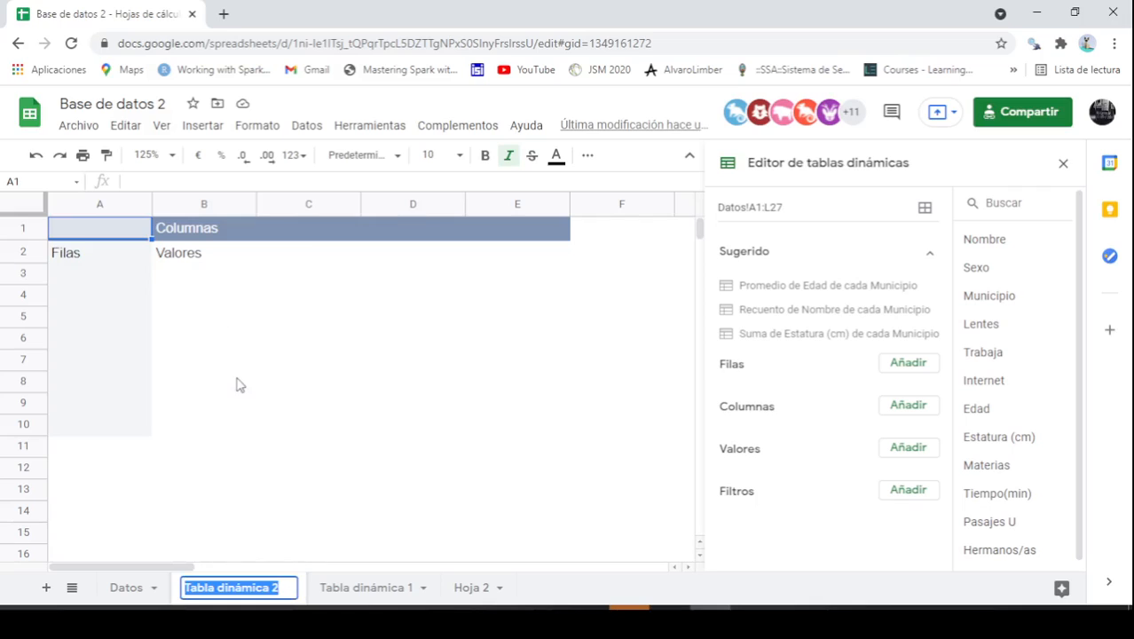
text(T1)
key(Return)
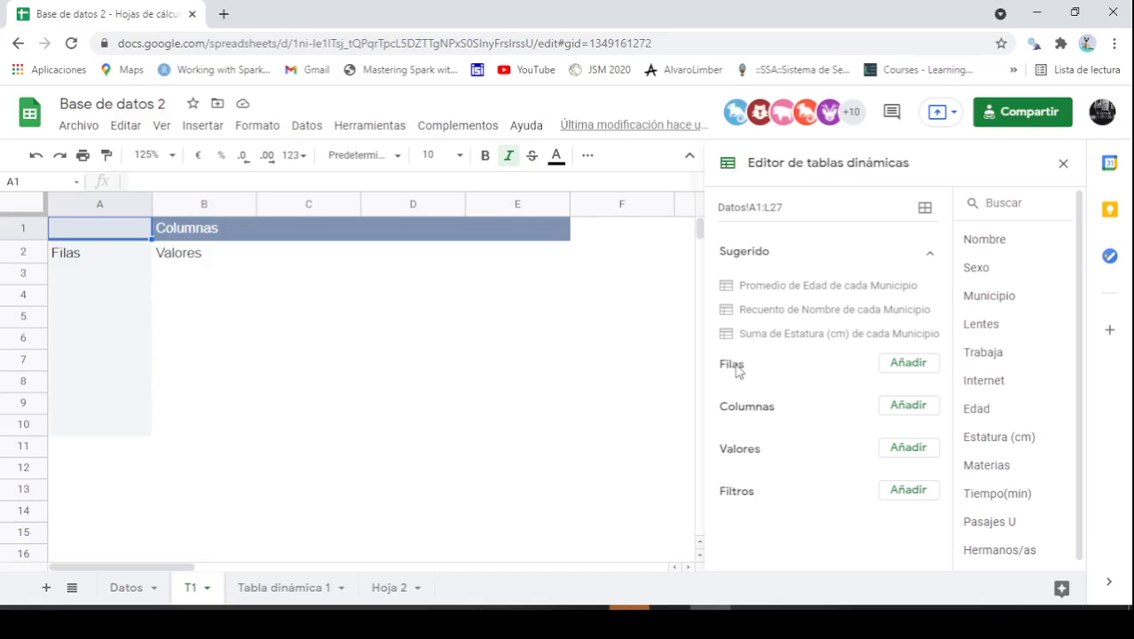
Add Municipio as the rows and Nombre as the values of the T1 pivot table
click(914, 364)
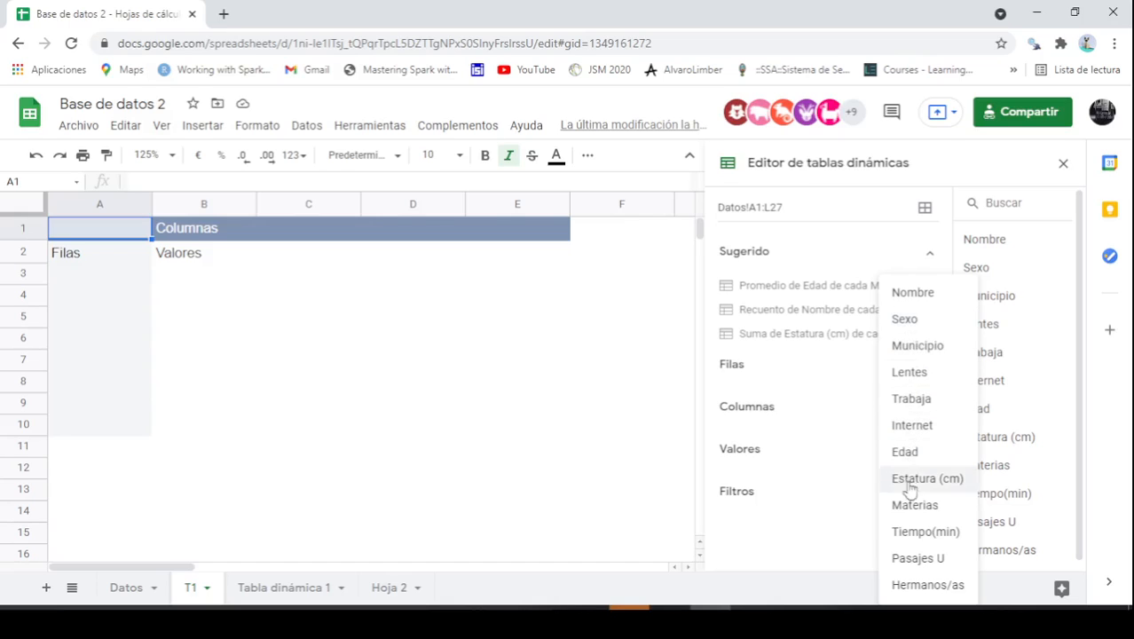
click(918, 346)
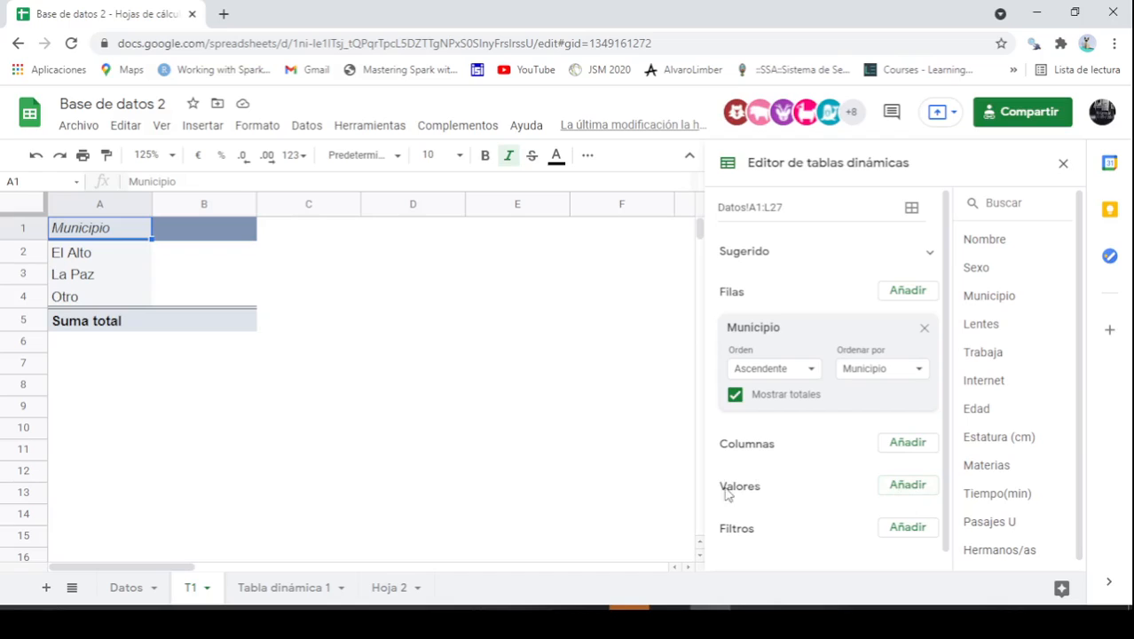
click(914, 490)
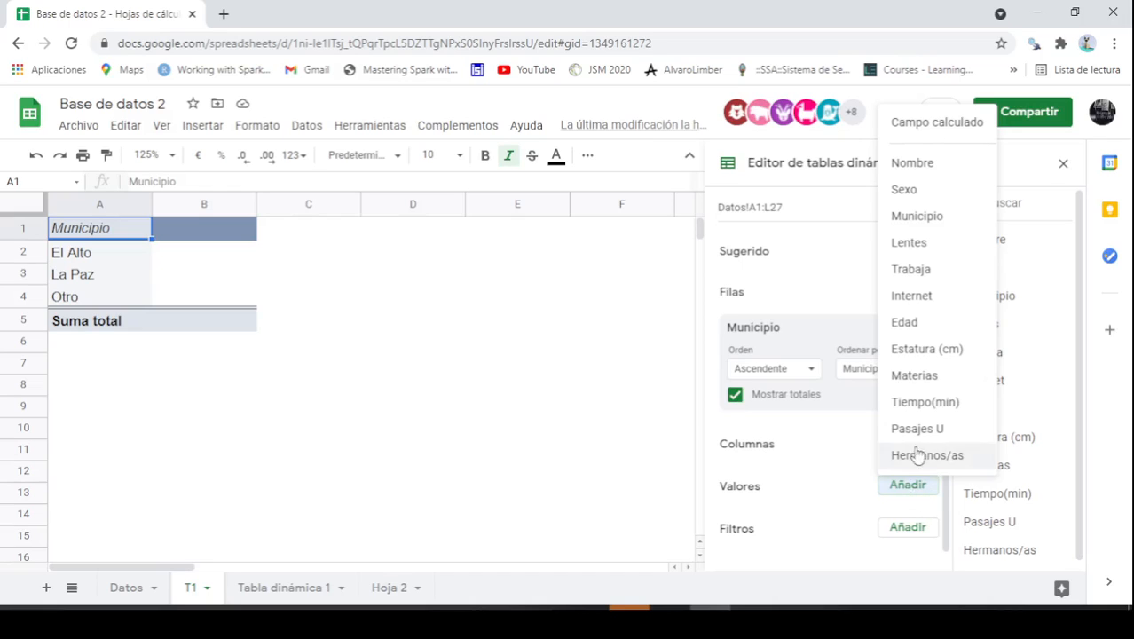
click(927, 170)
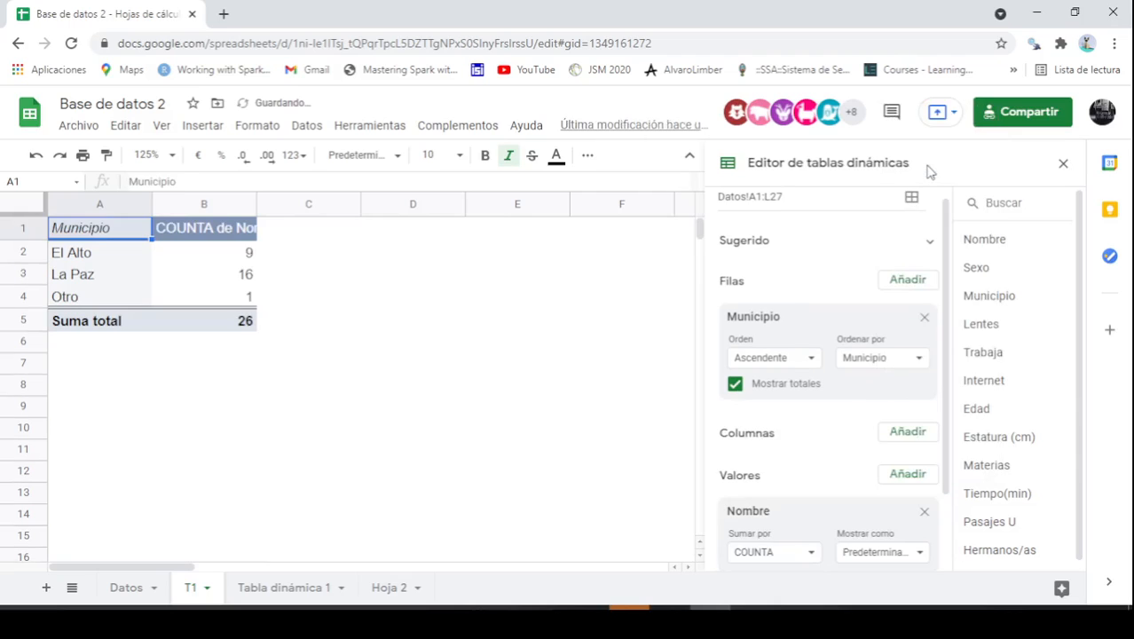
Try COUNT as the summary function for the Nombre values and restore COUNTA
scroll(776, 426, down, 2)
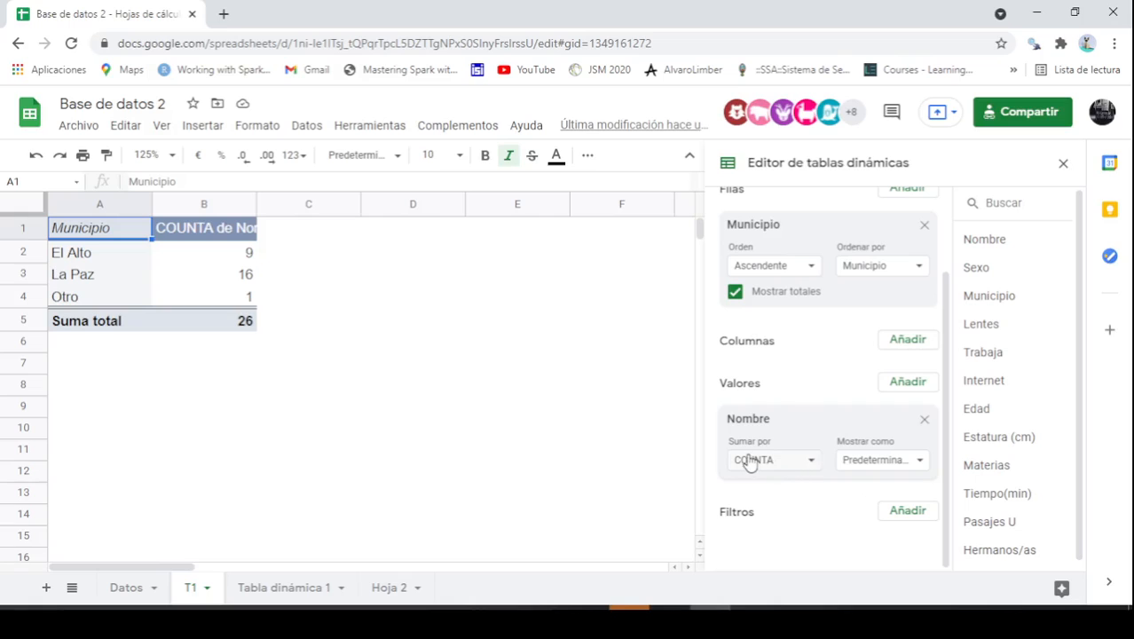
click(809, 471)
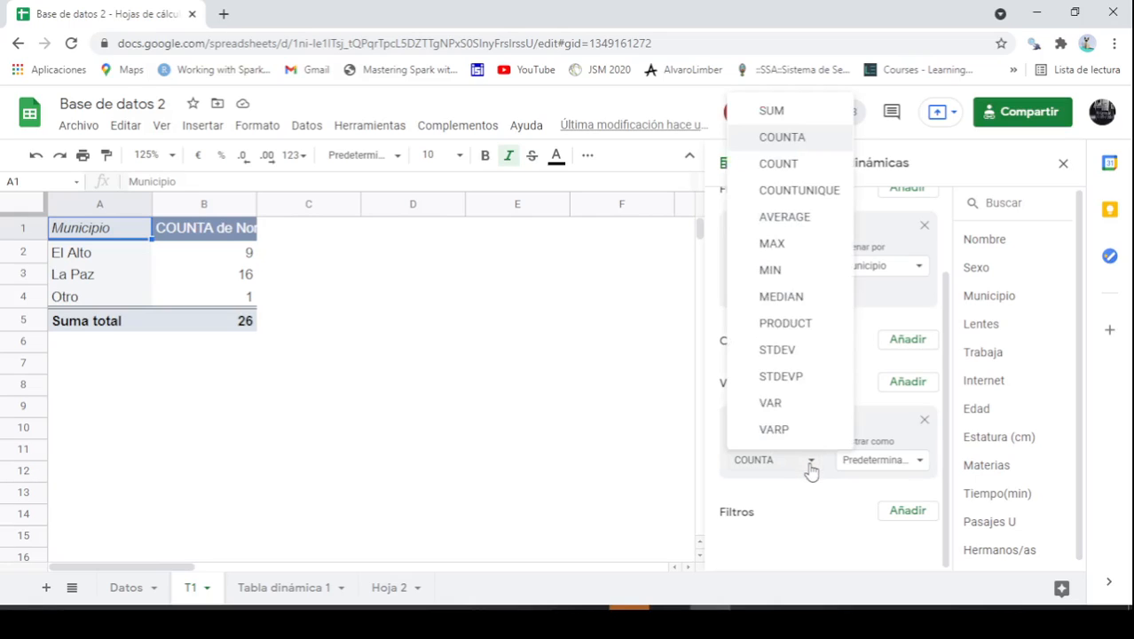
click(789, 168)
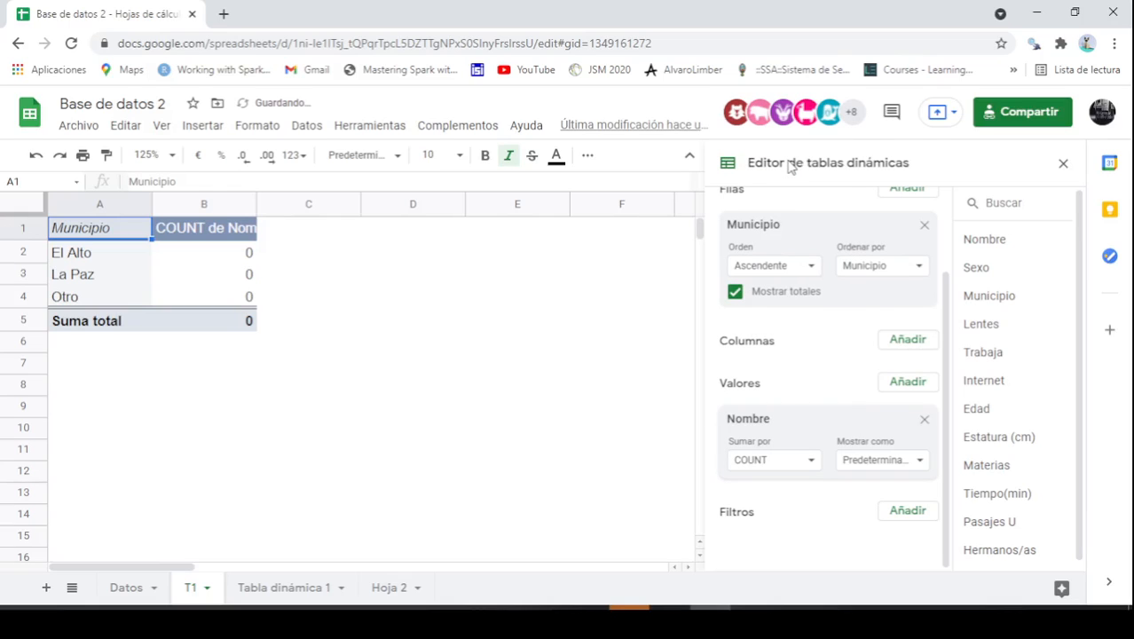
click(810, 463)
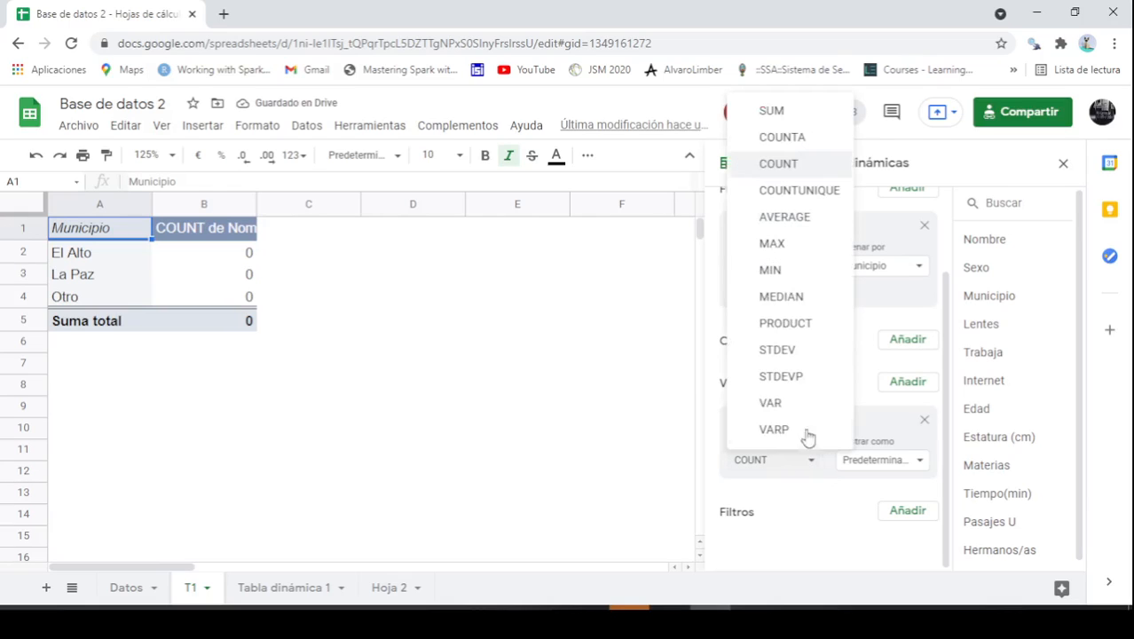
click(799, 142)
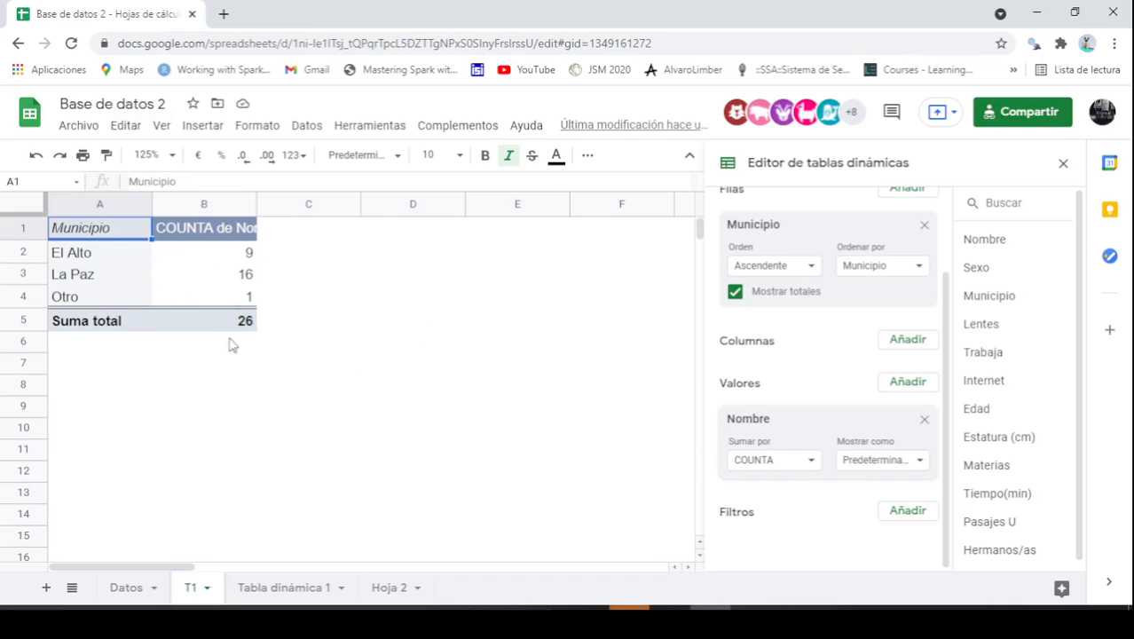
Rename the pivot table's values header in cell B1 as Frecuencia
click(191, 232)
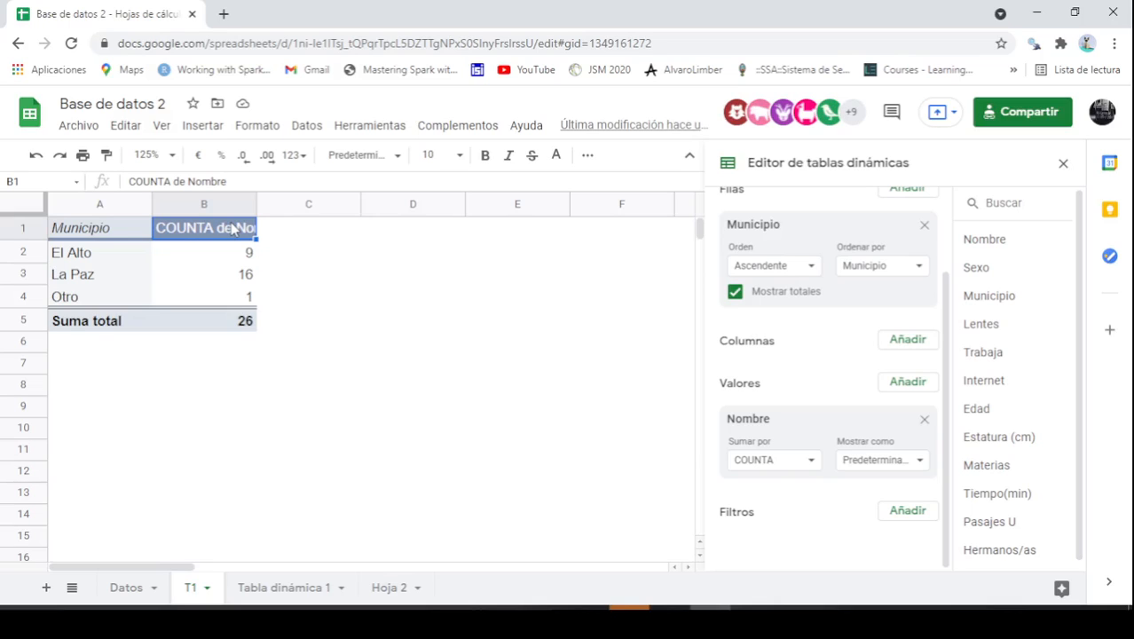
text(Frecuencia)
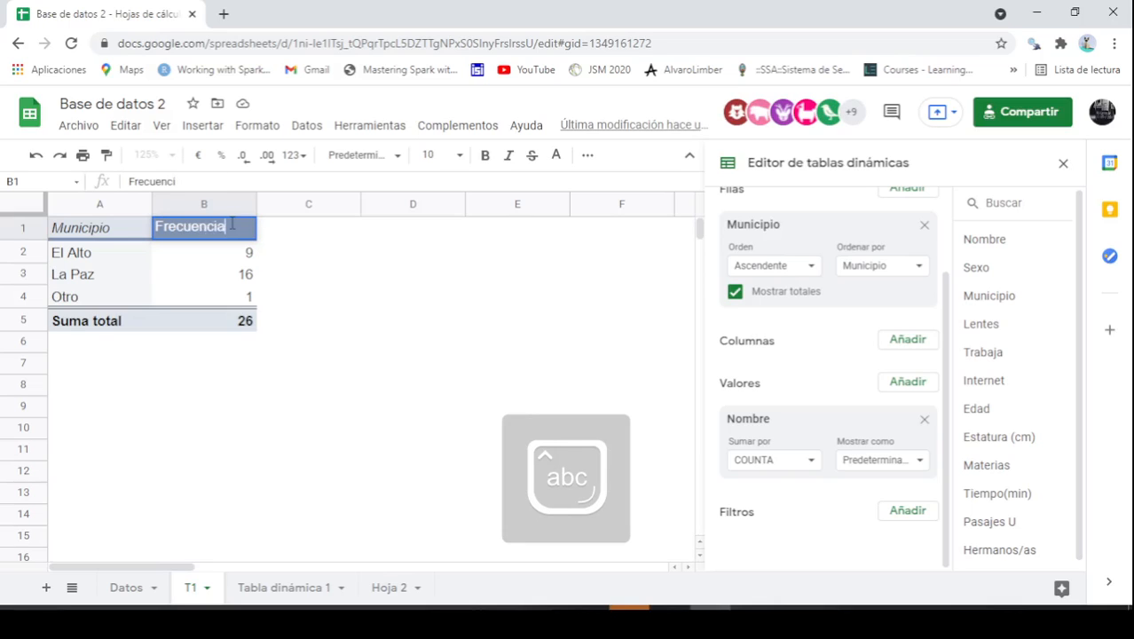
click(155, 362)
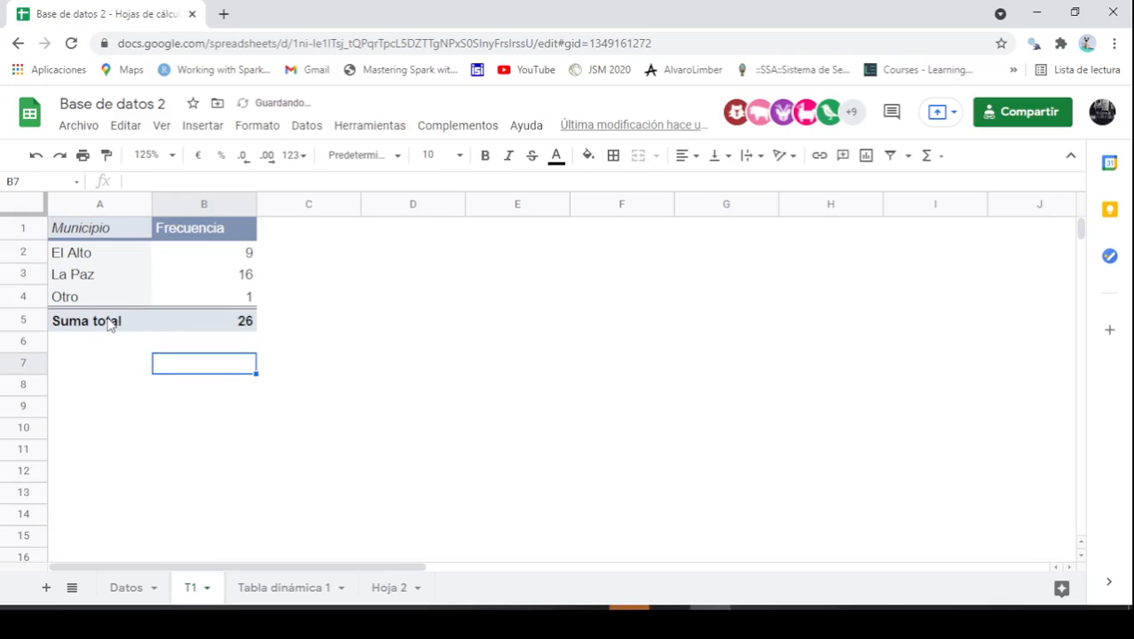
Try to edit the Suma total label in cell A5 of the pivot table
click(109, 325)
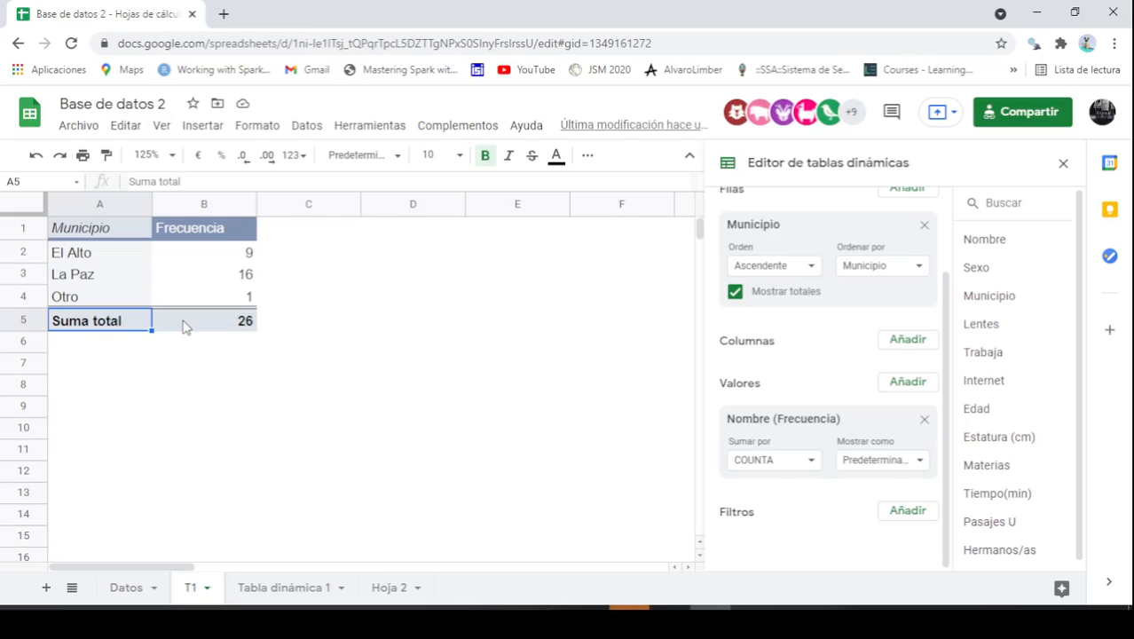
click(123, 387)
click(122, 327)
drag(194, 181, 121, 188)
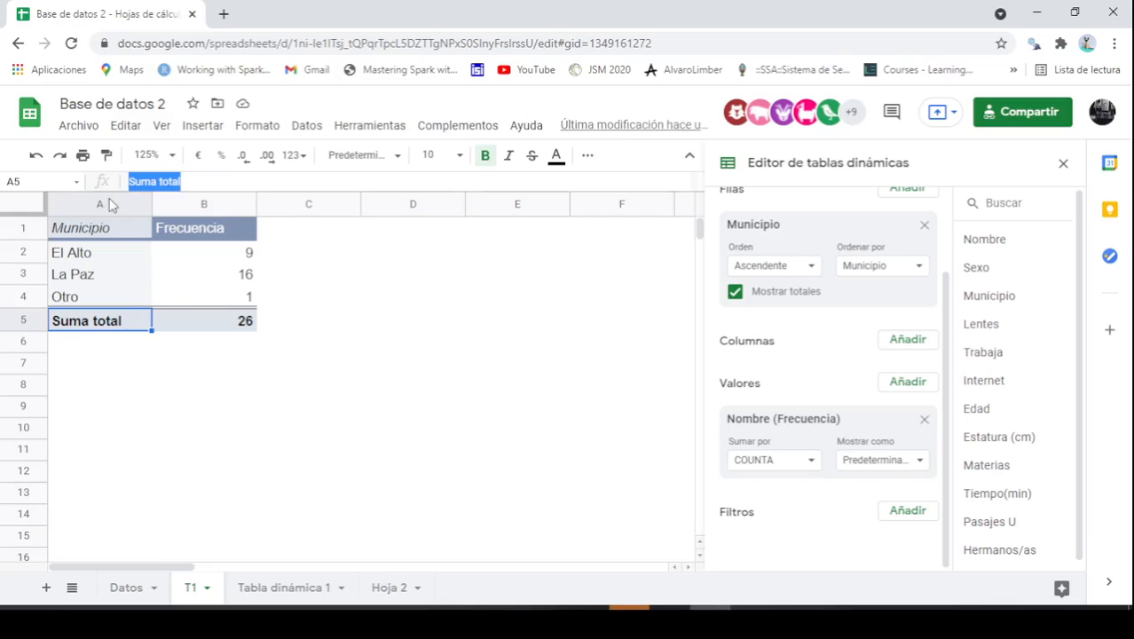
click(135, 344)
click(108, 326)
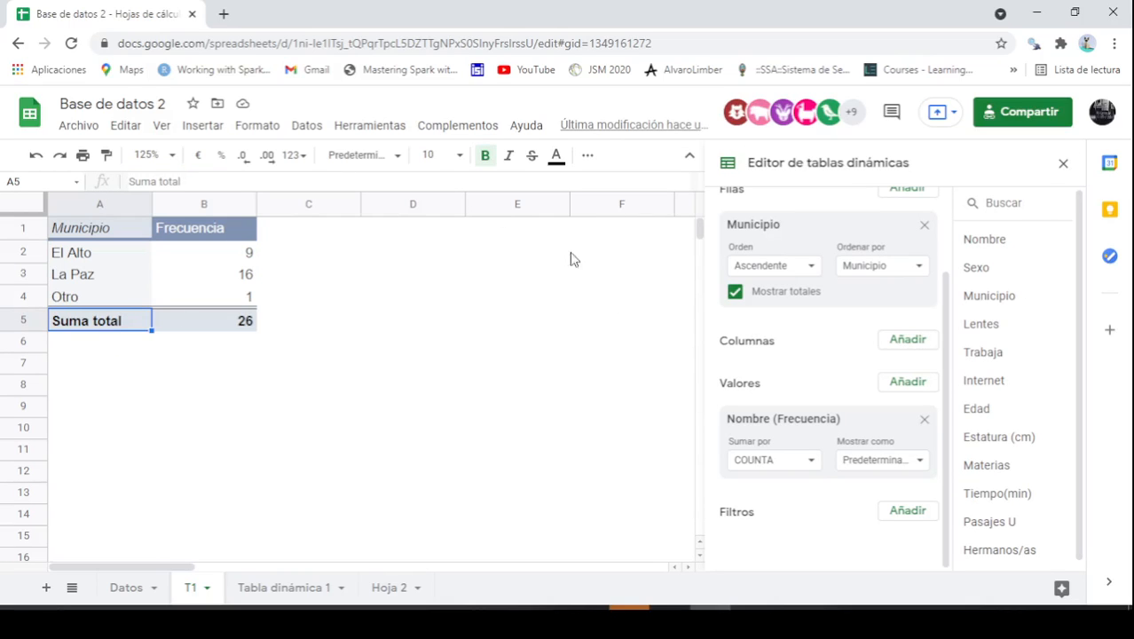
click(251, 366)
click(216, 233)
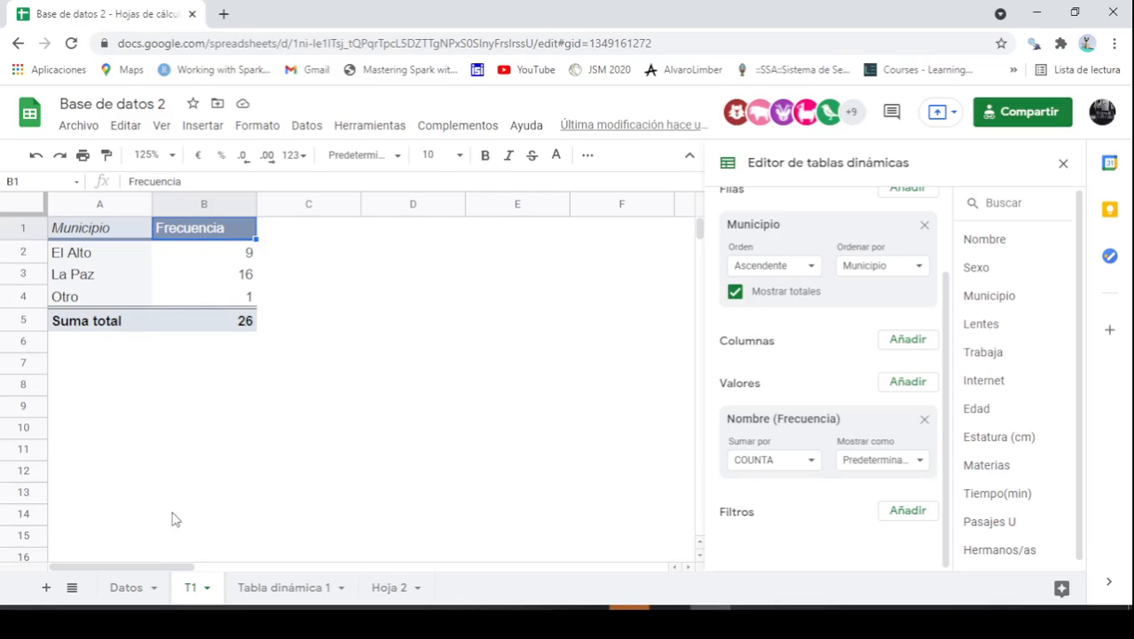
Create another pivot table from the Datos sheet's range A1:L27 in a new sheet
click(131, 588)
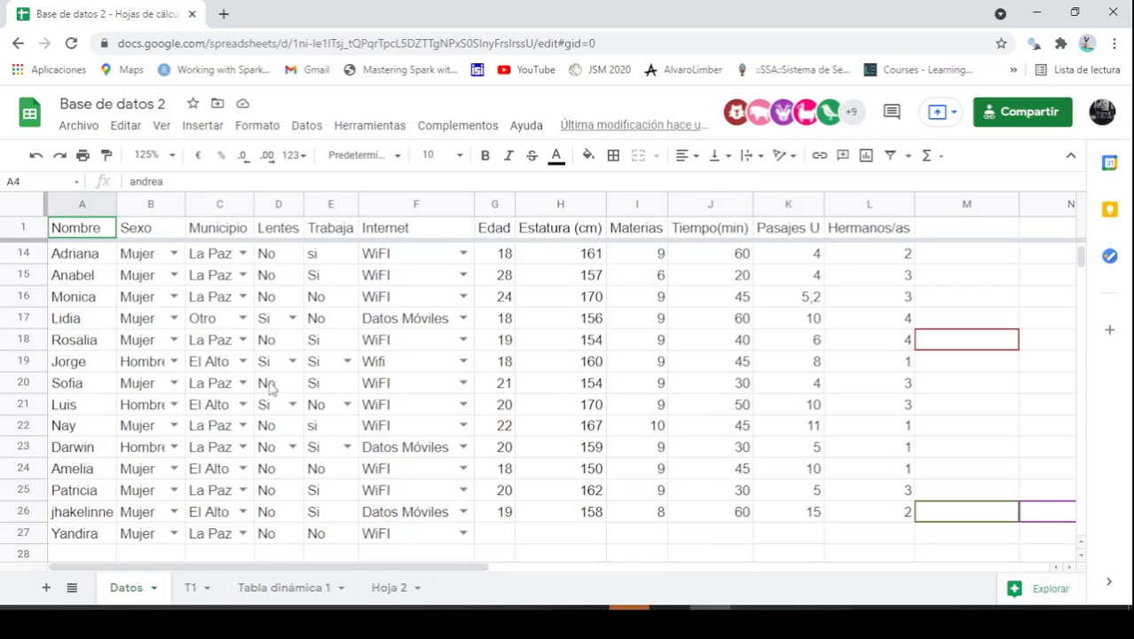
click(309, 127)
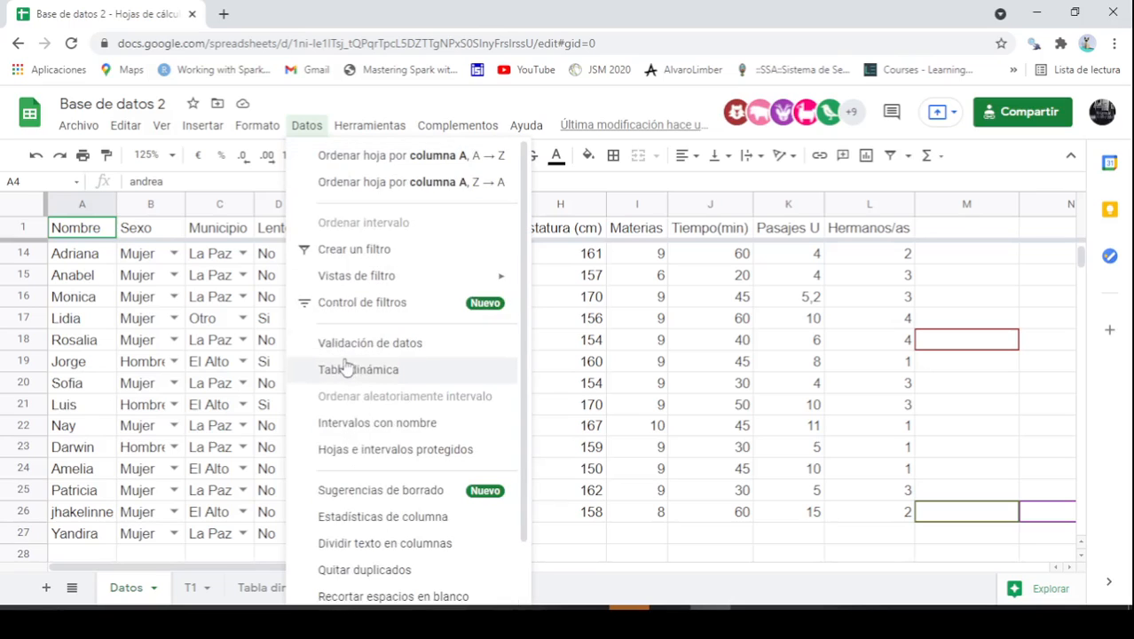
click(357, 370)
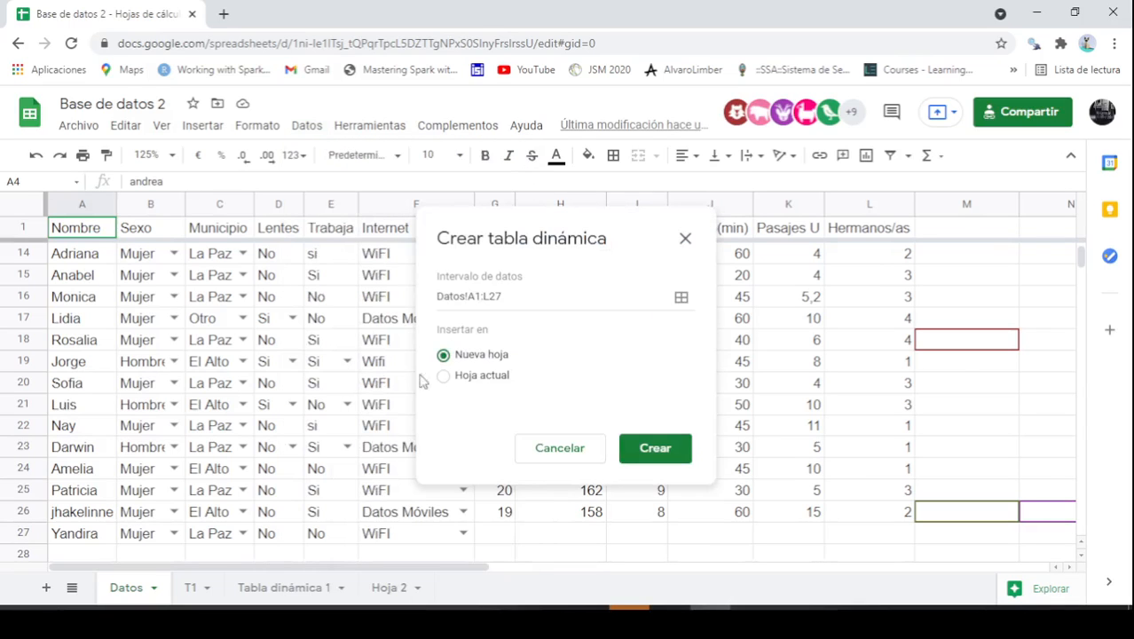
click(652, 451)
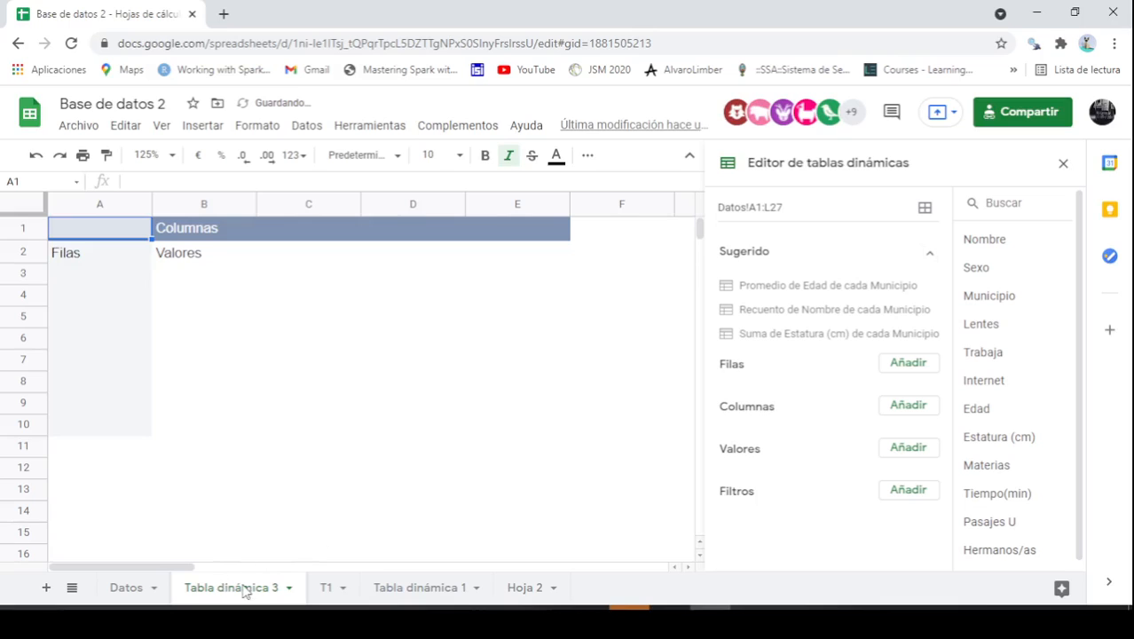
Rename the new pivot table sheet as T2
right_click(243, 583)
click(258, 387)
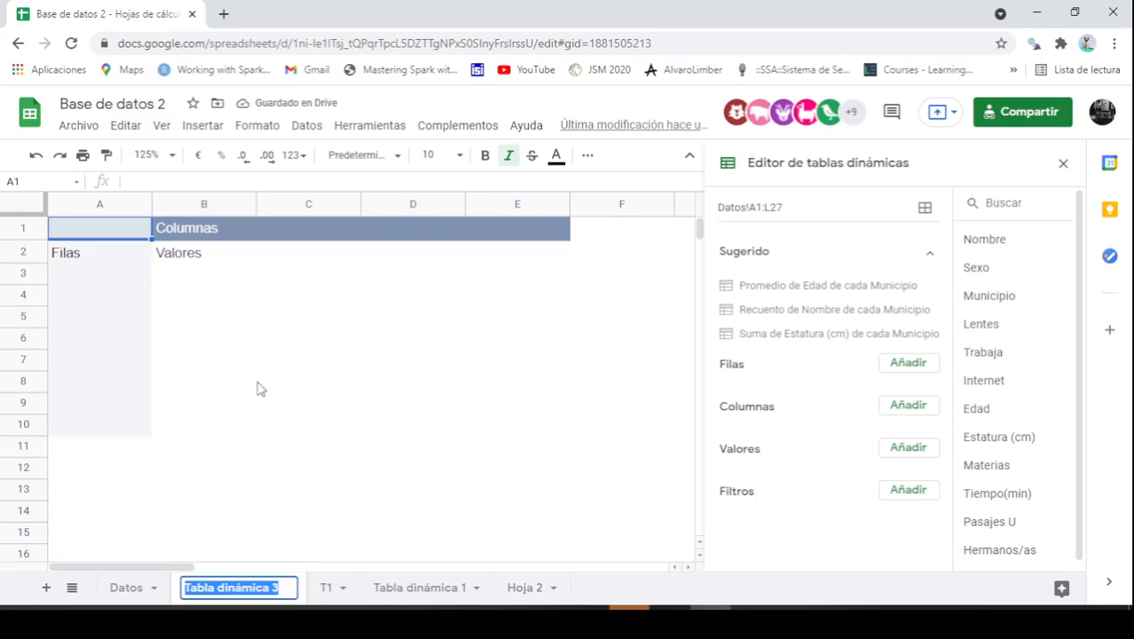
text(T2)
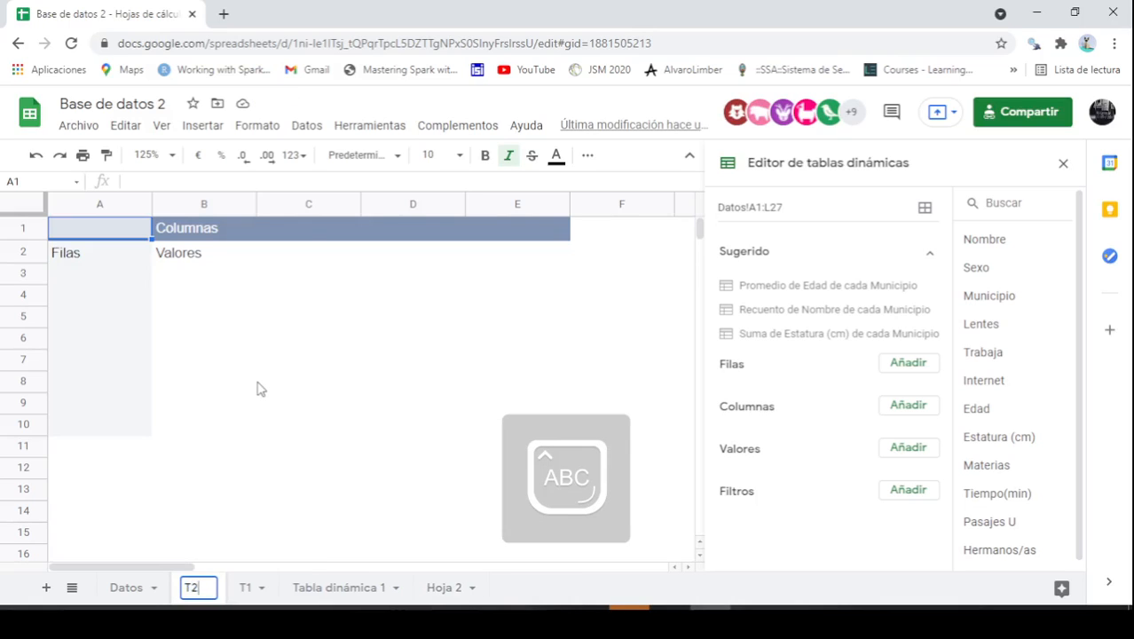
key(Return)
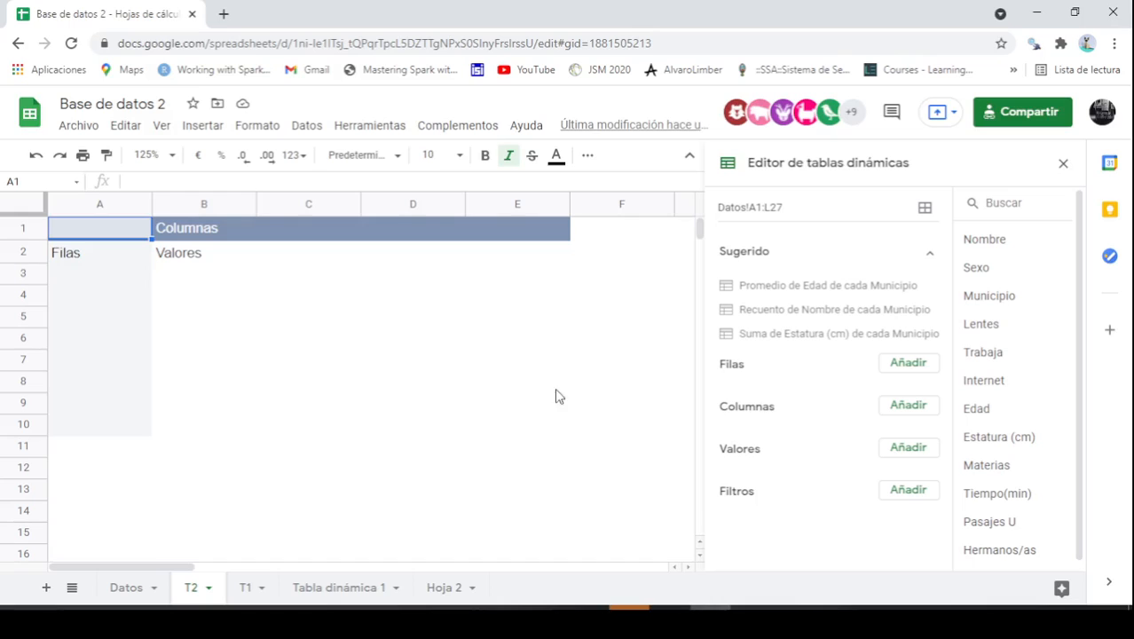
click(916, 365)
click(910, 372)
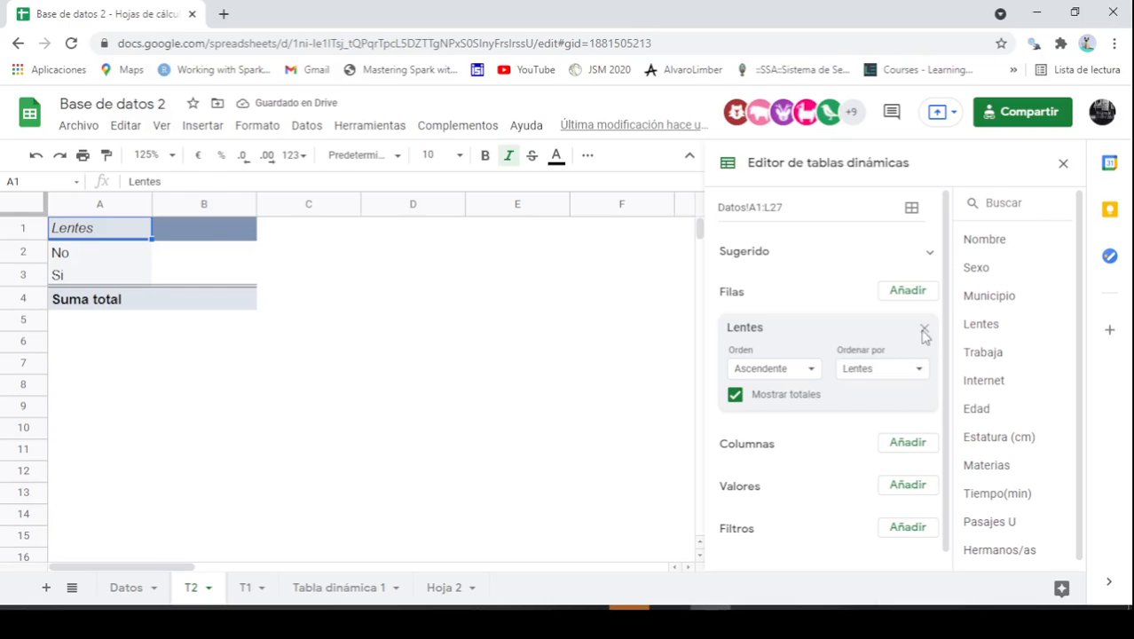
click(923, 328)
Add Municipio as the pivot table's row field and Trabaja as its column field
click(906, 365)
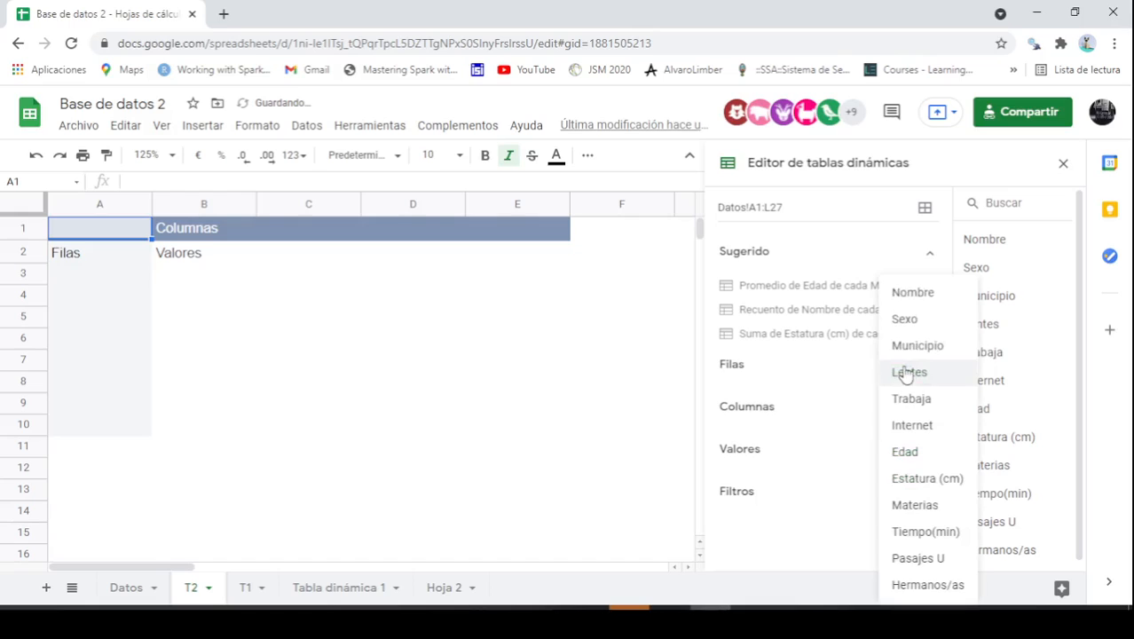
click(918, 346)
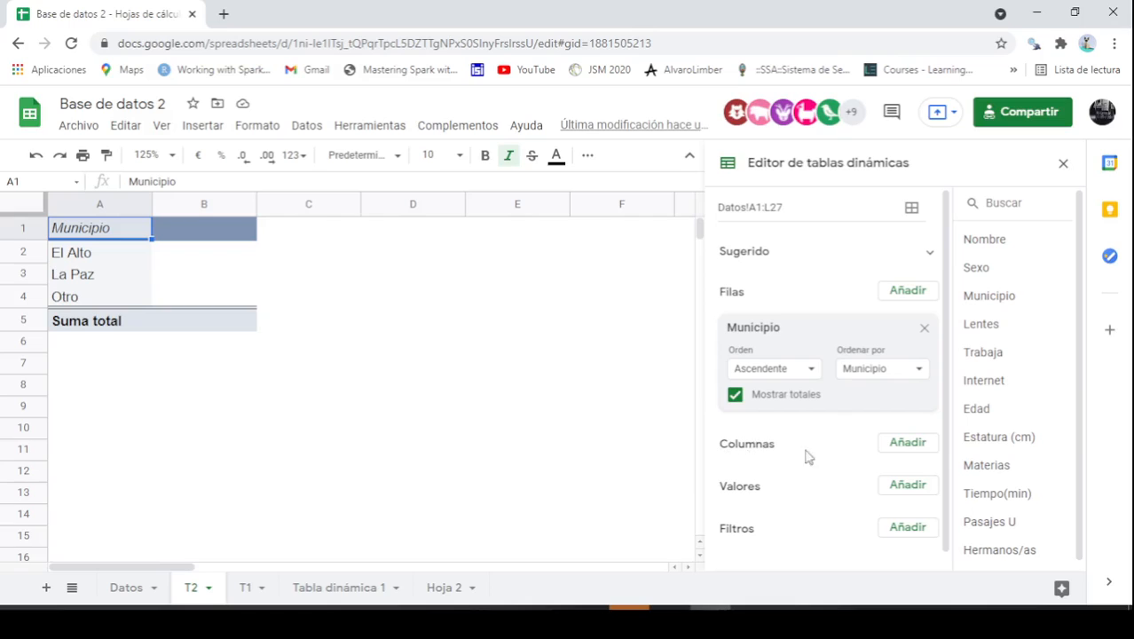
click(908, 444)
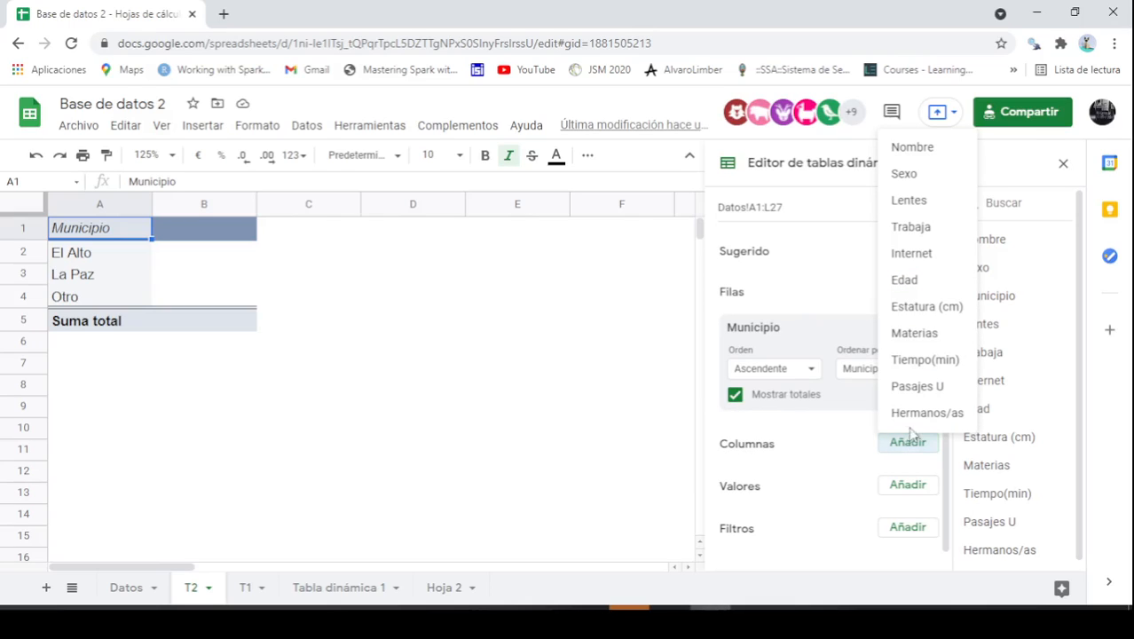
click(922, 233)
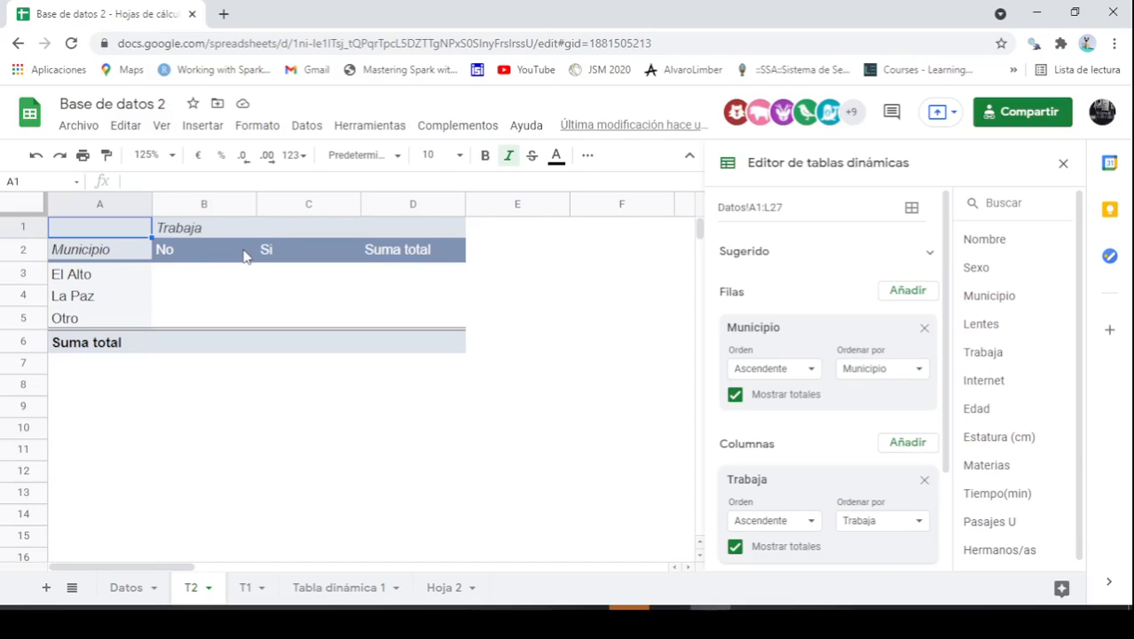
Add Materias as the pivot table's values and summarize it by AVERAGE
scroll(777, 345, down, 1)
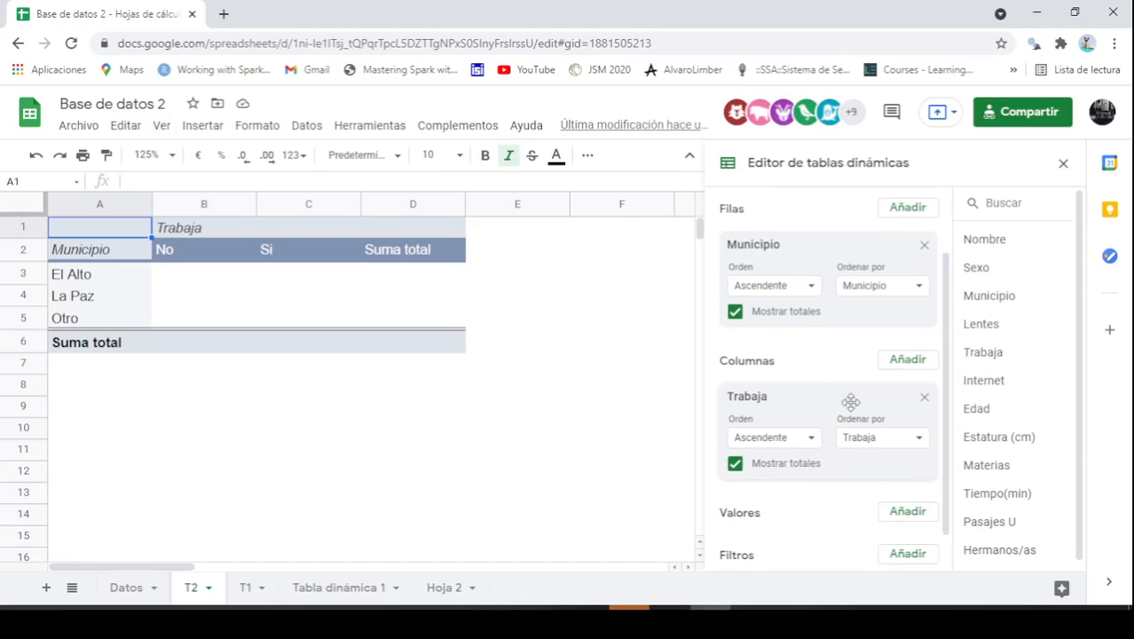
scroll(850, 401, down, 1)
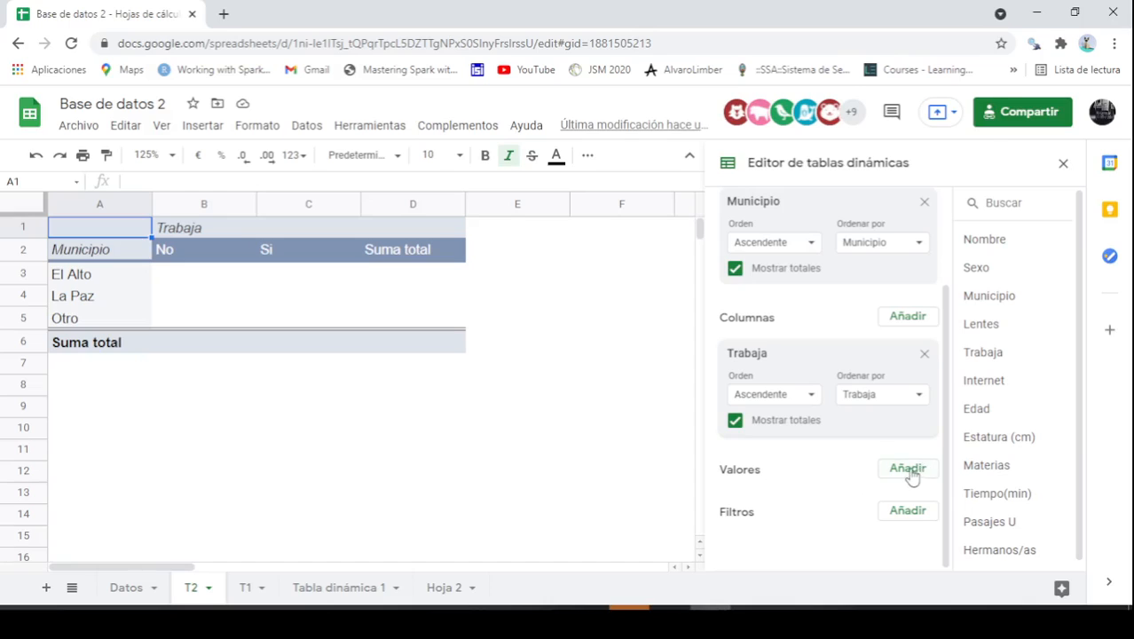
click(909, 473)
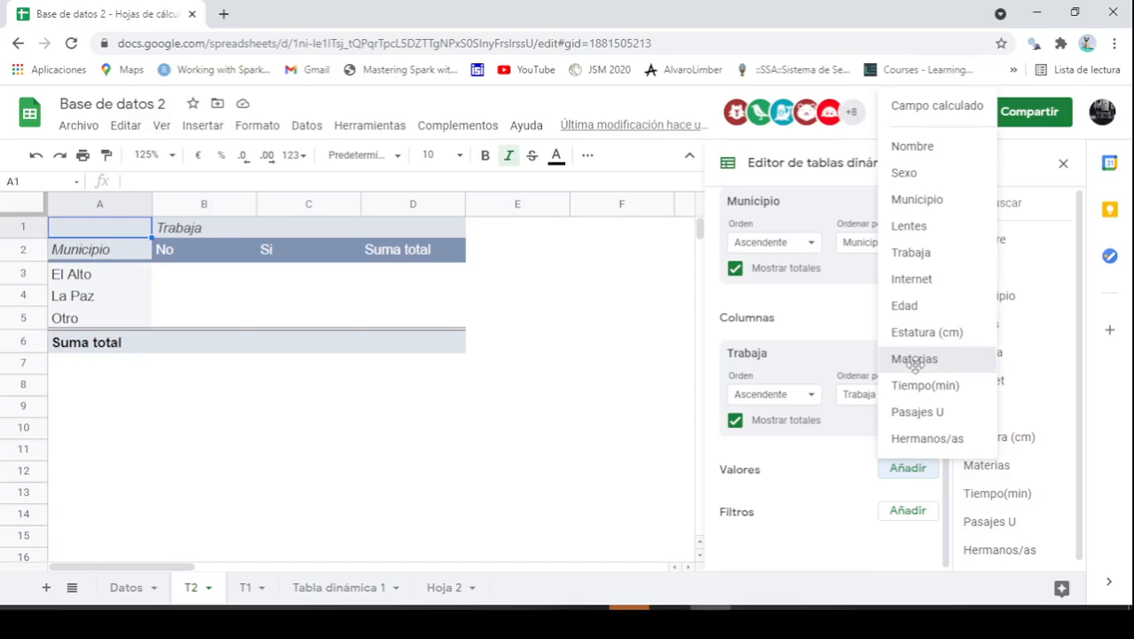
click(915, 360)
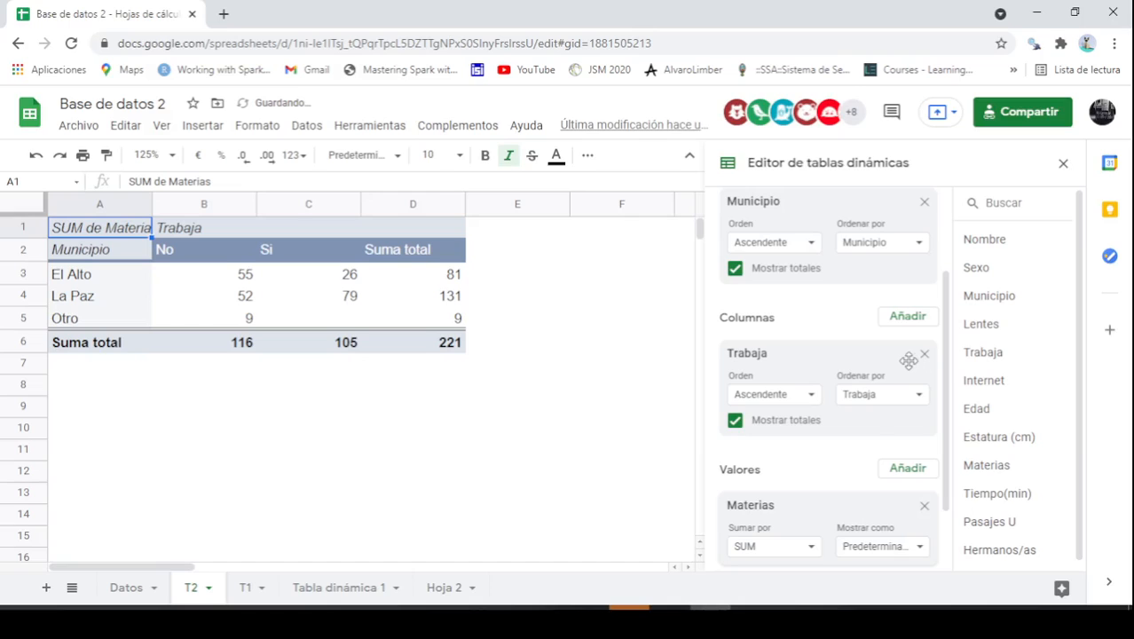
scroll(883, 435, down, 1)
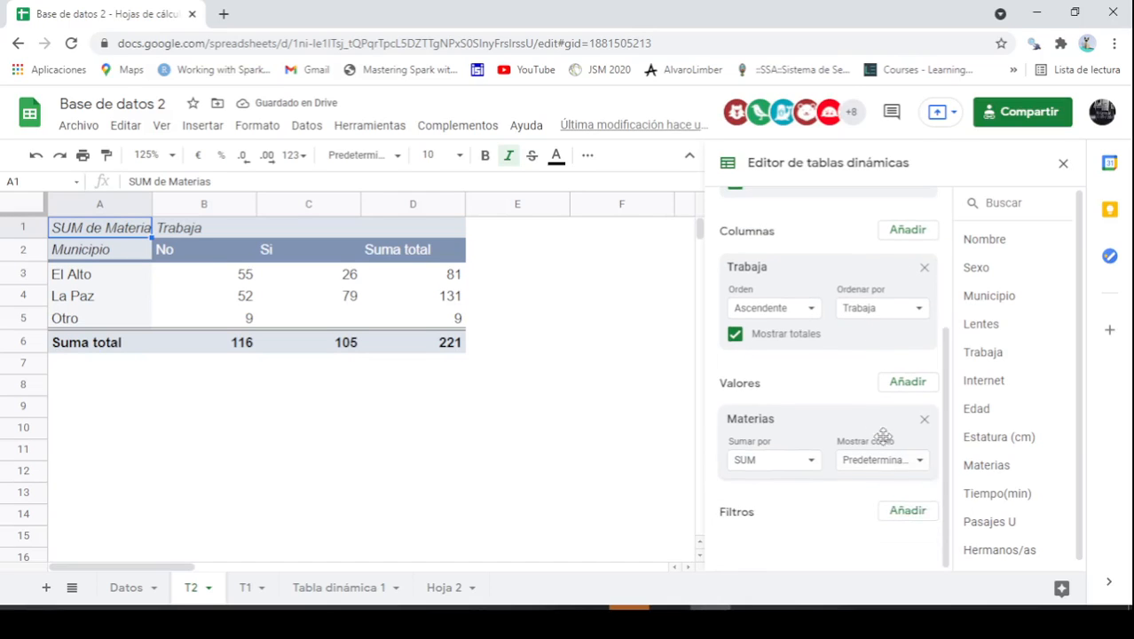
click(811, 464)
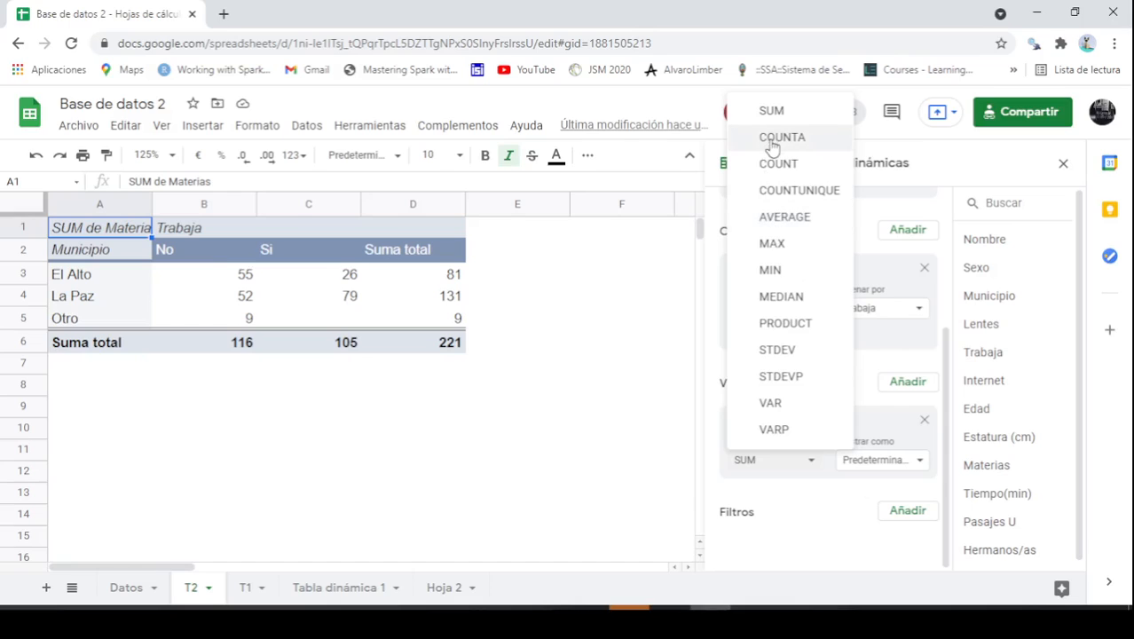
click(785, 217)
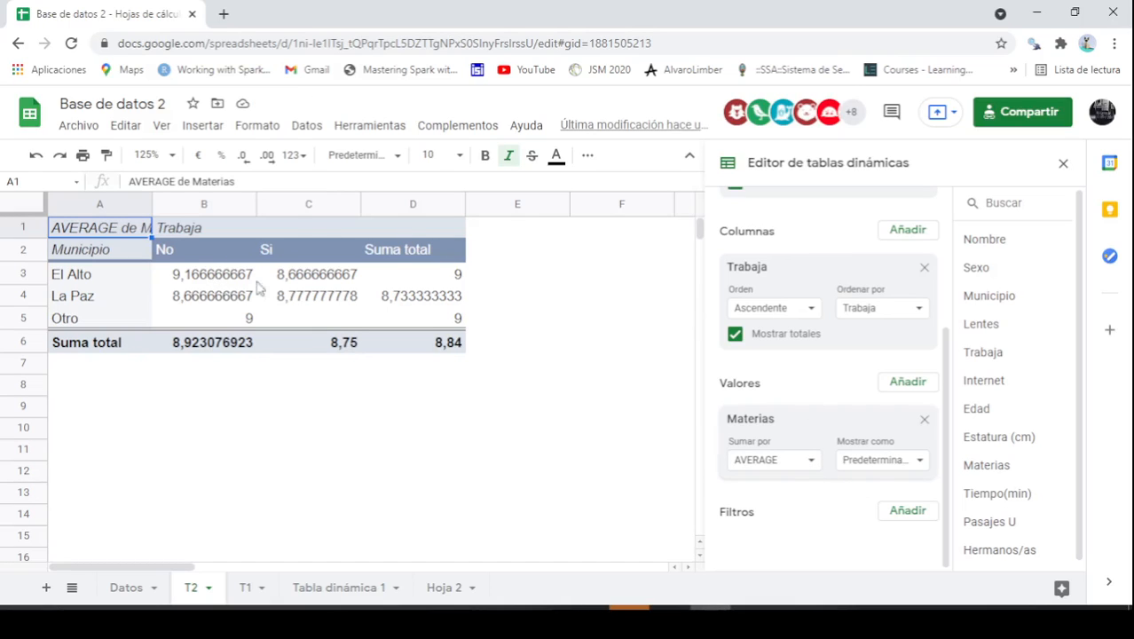
Reduce the averages in B3:D5 of the pivot table to two decimal places
drag(255, 284, 413, 318)
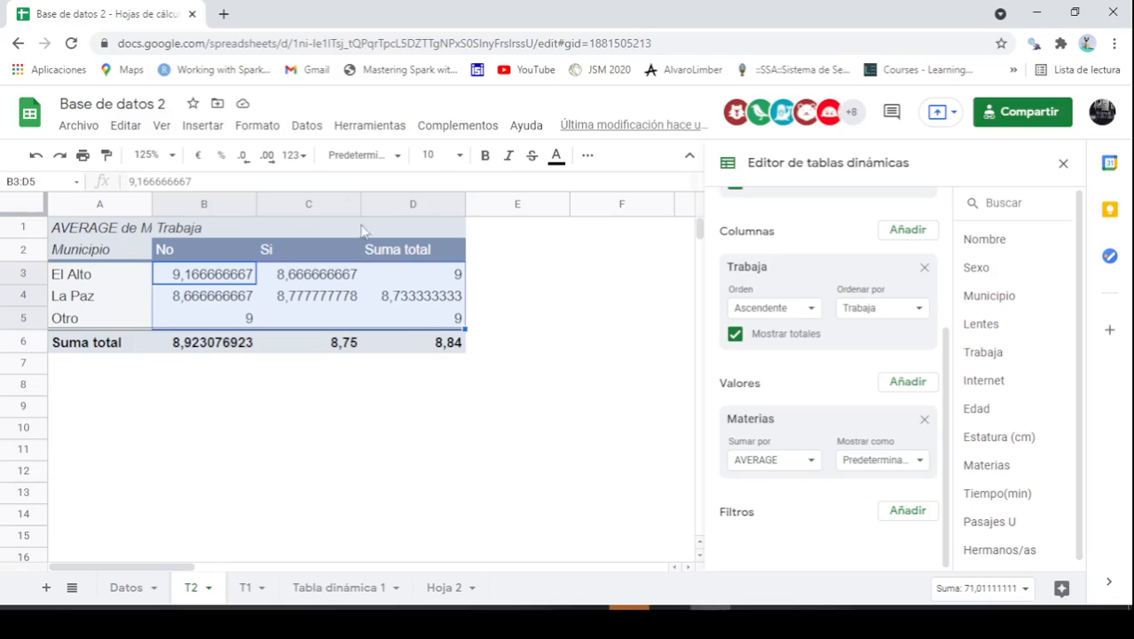
click(242, 158)
click(243, 158)
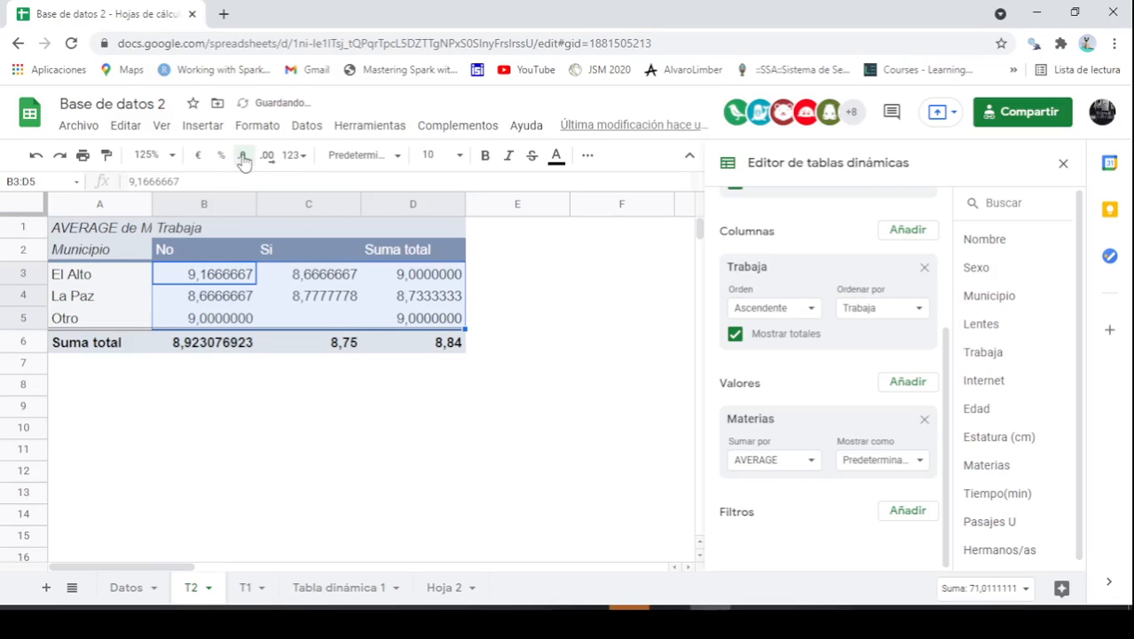
click(243, 158)
click(242, 157)
click(242, 158)
click(242, 158)
click(242, 158)
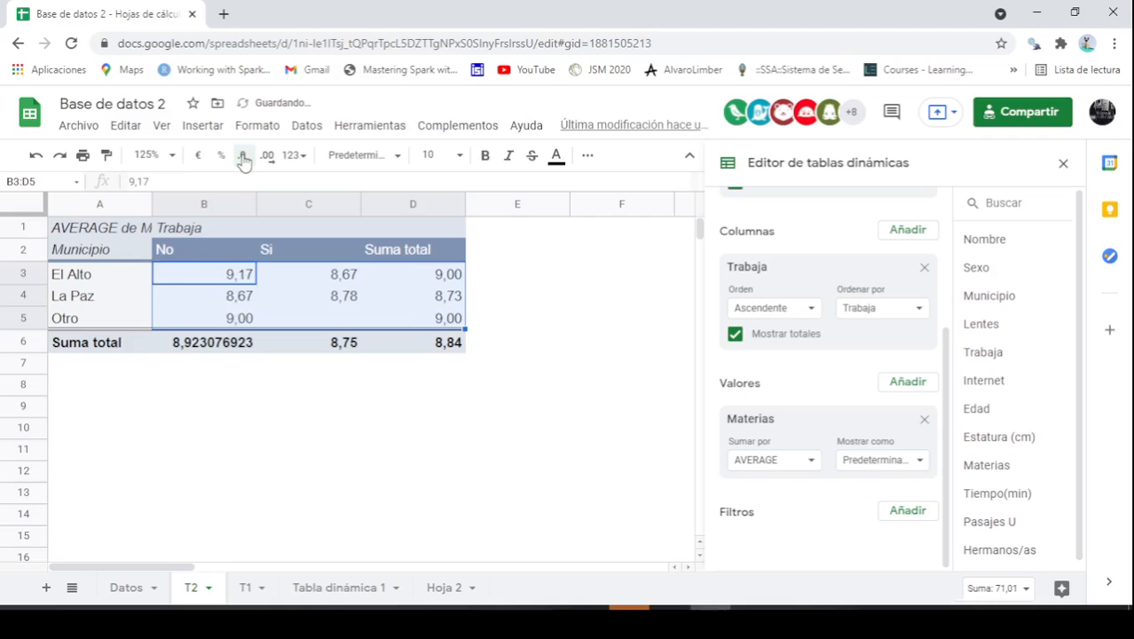
click(556, 297)
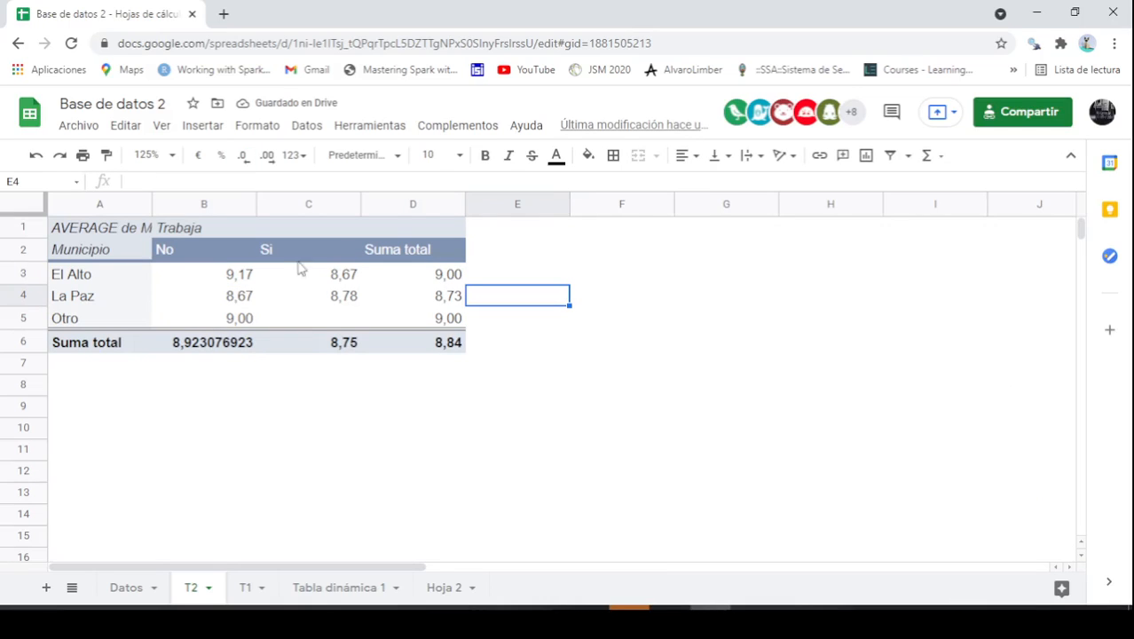
Examine the average Materias of those who work and those who do not in El Alto, La Paz and Otro
click(110, 280)
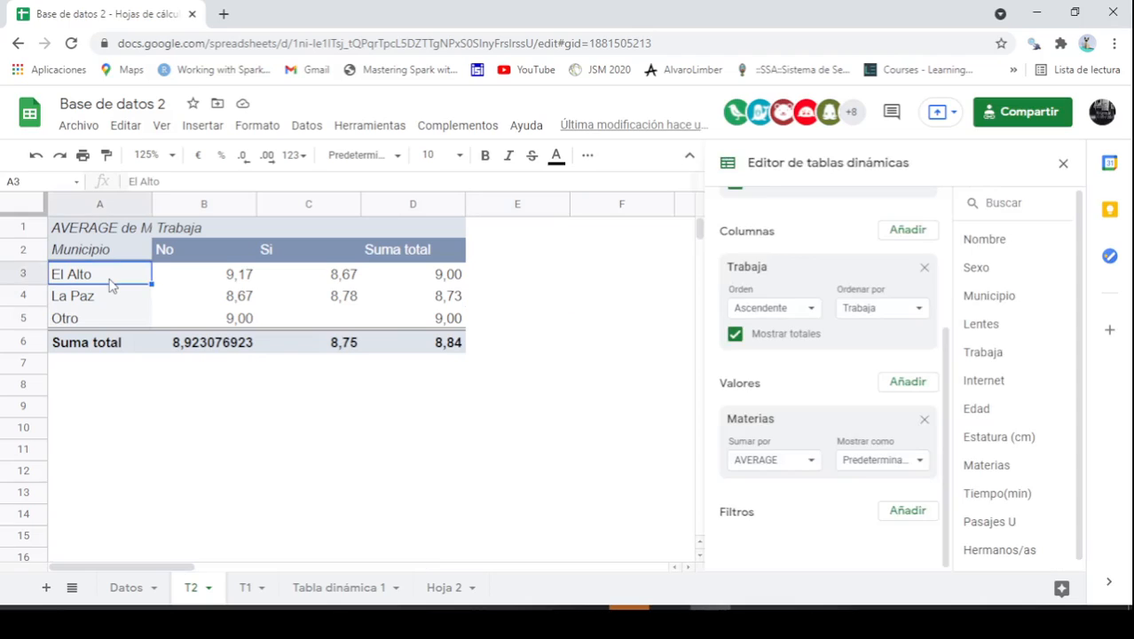
click(195, 281)
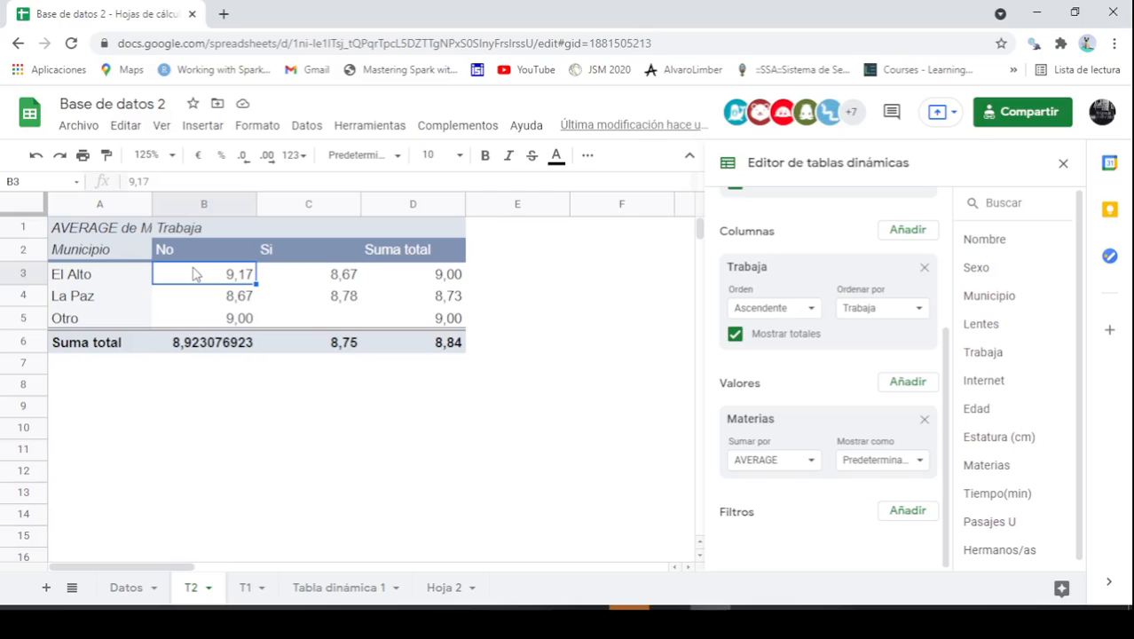
click(310, 276)
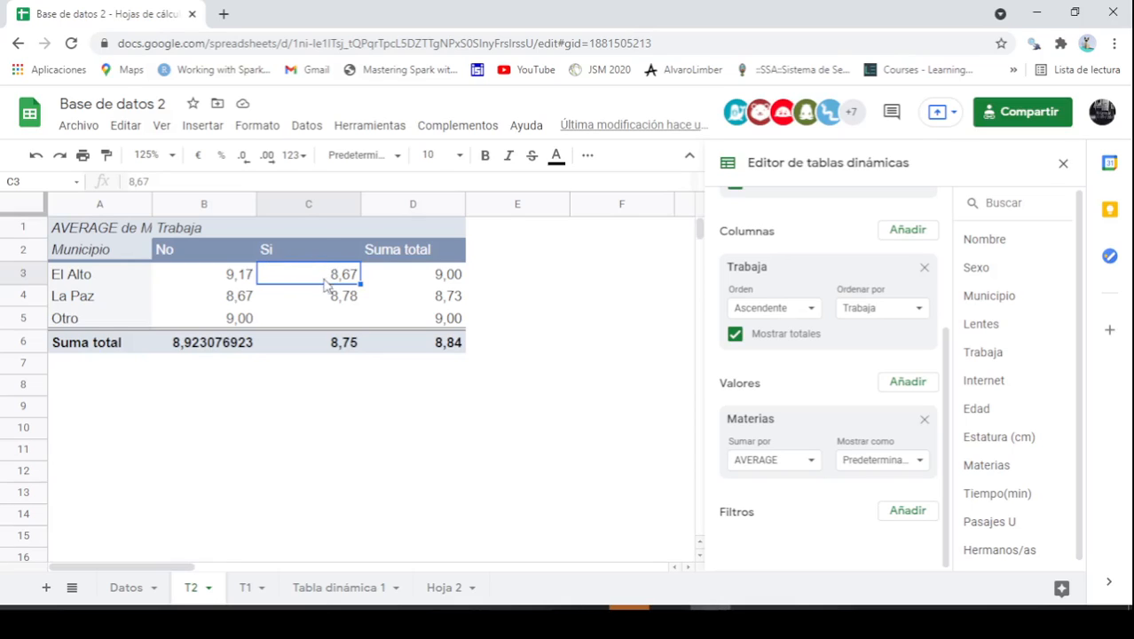
click(221, 278)
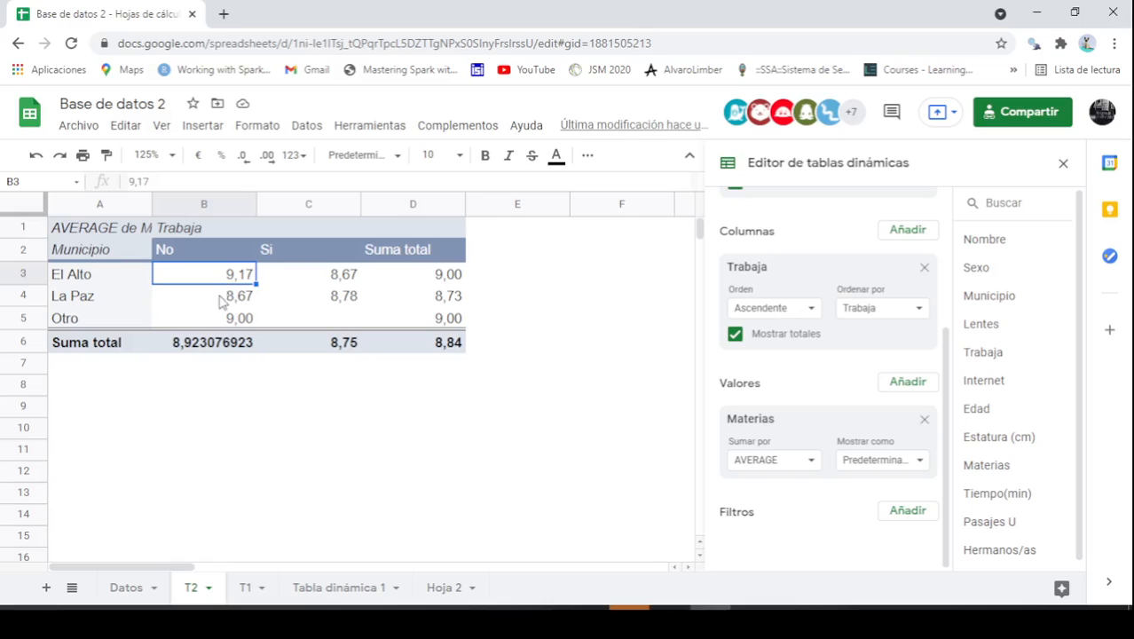
click(226, 298)
click(305, 304)
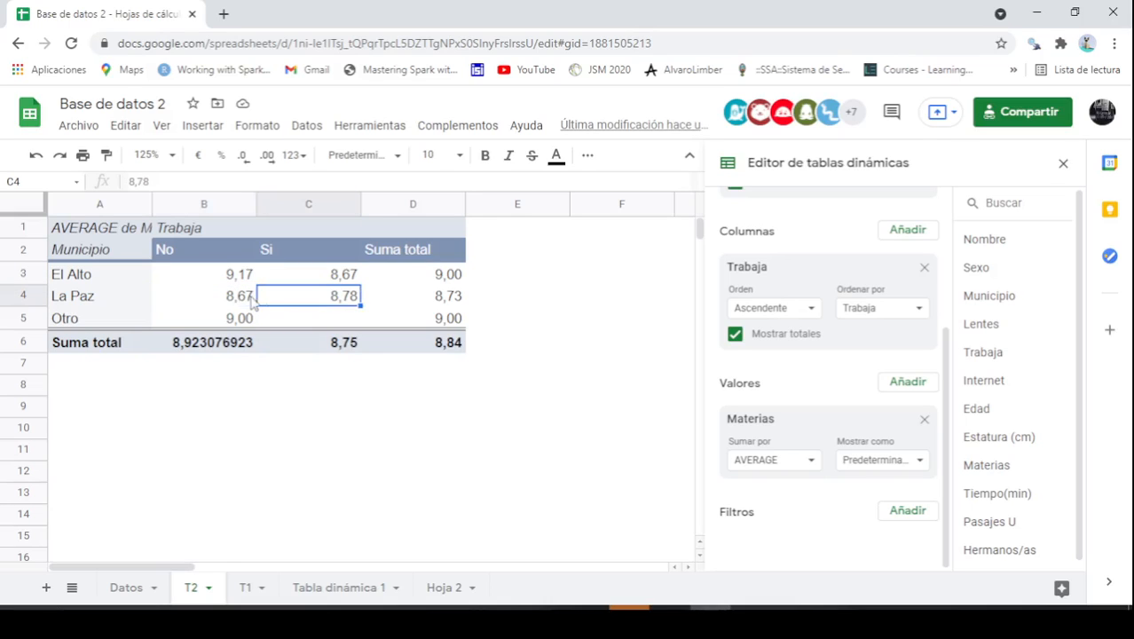
click(254, 303)
click(320, 303)
click(95, 323)
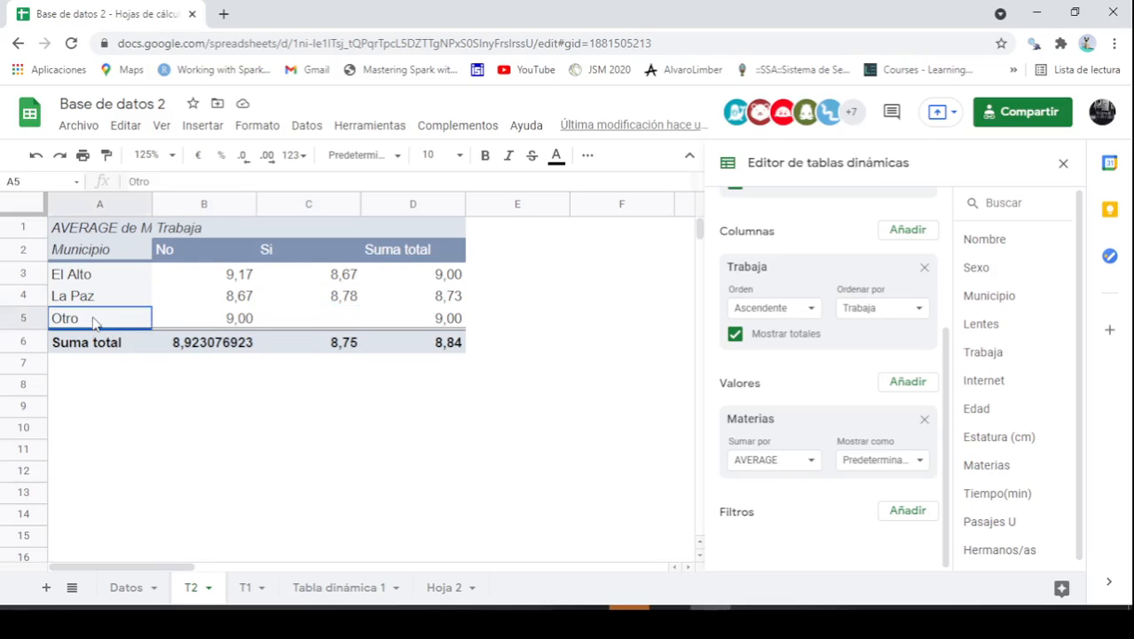
click(197, 324)
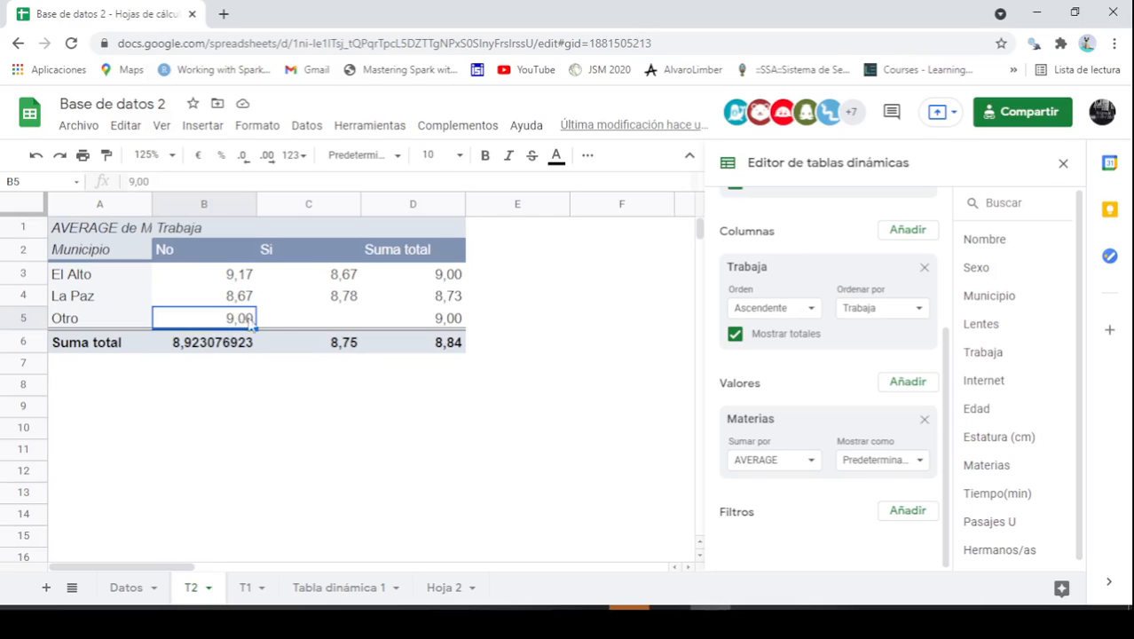
Reduce the Suma total average in cell B6 to two decimal places
click(216, 345)
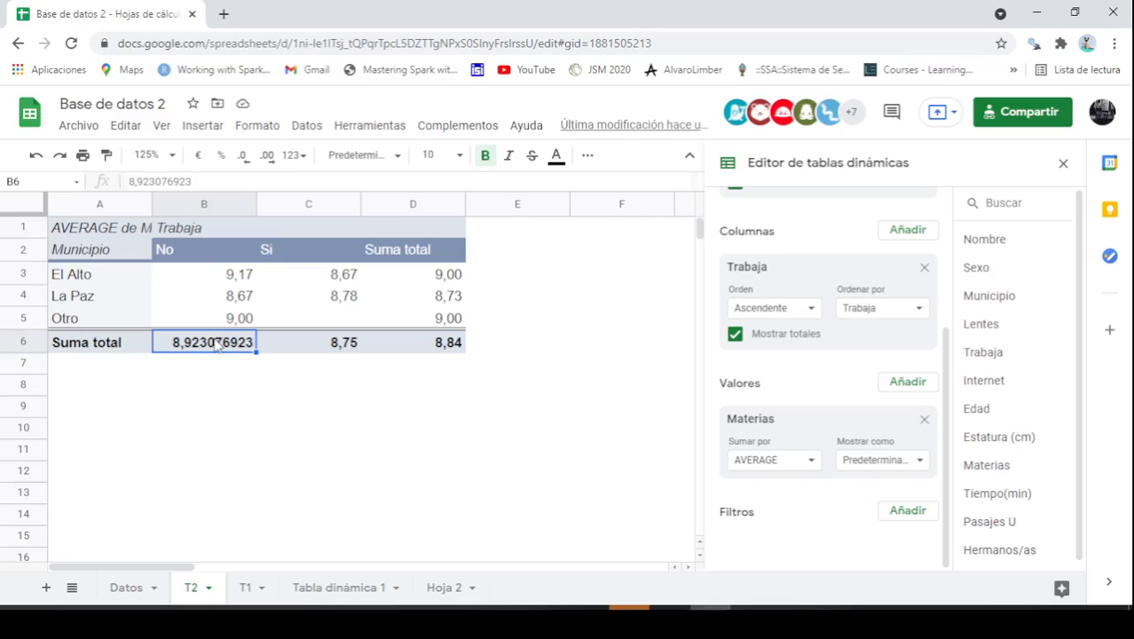
click(243, 160)
click(243, 159)
click(243, 160)
click(244, 160)
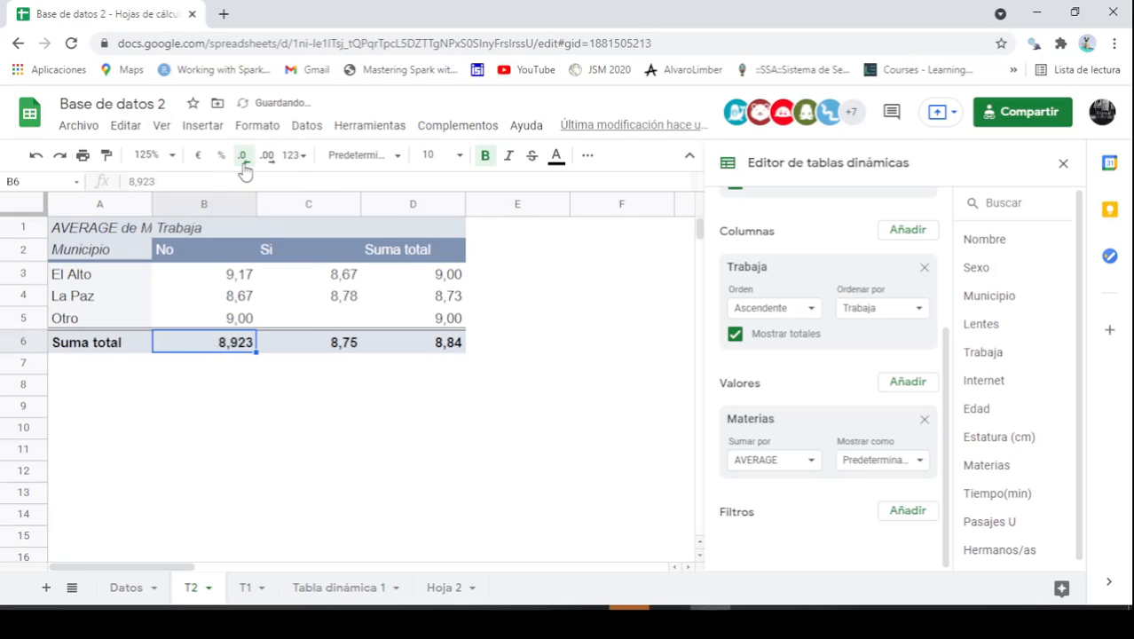
click(243, 160)
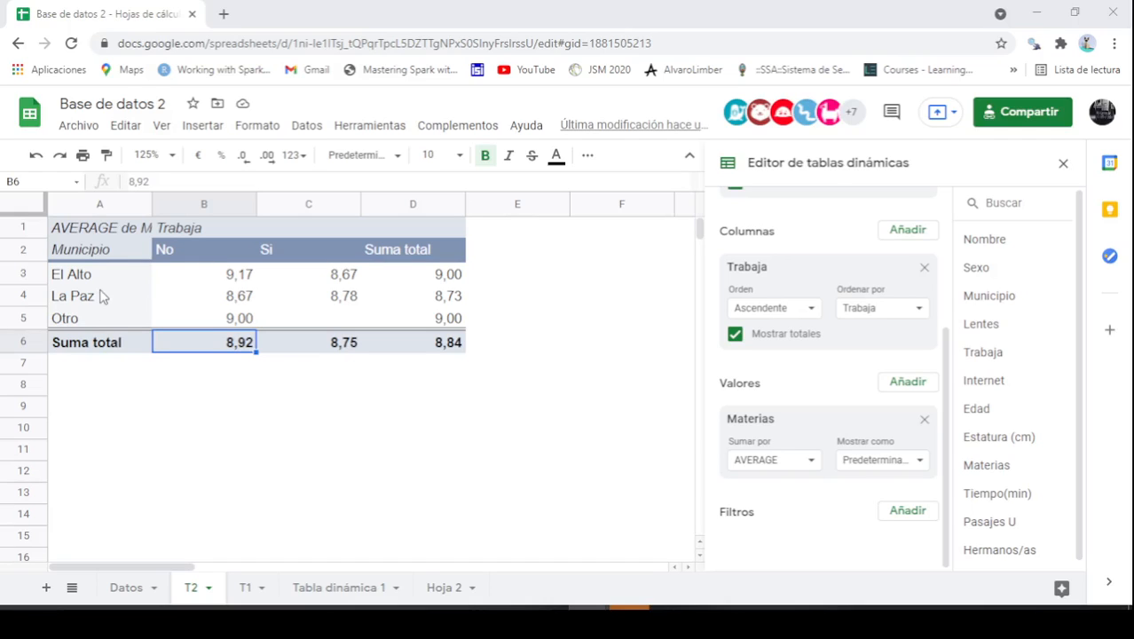
Add Sexo as a second row field of the pivot table, under Municipio
scroll(863, 281, up, 3)
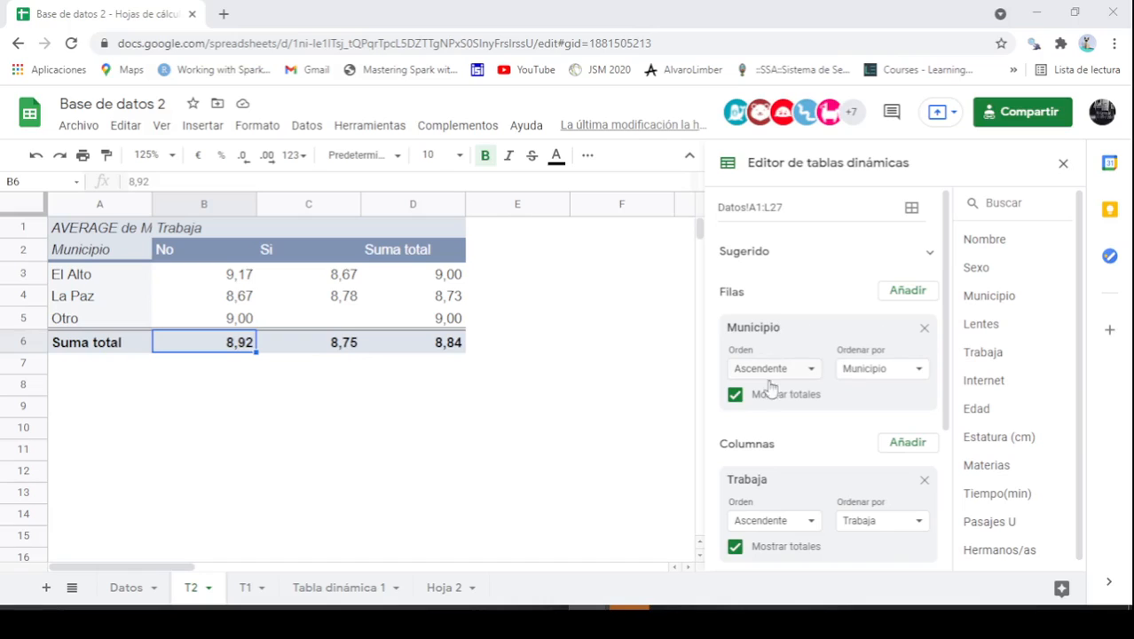
click(910, 300)
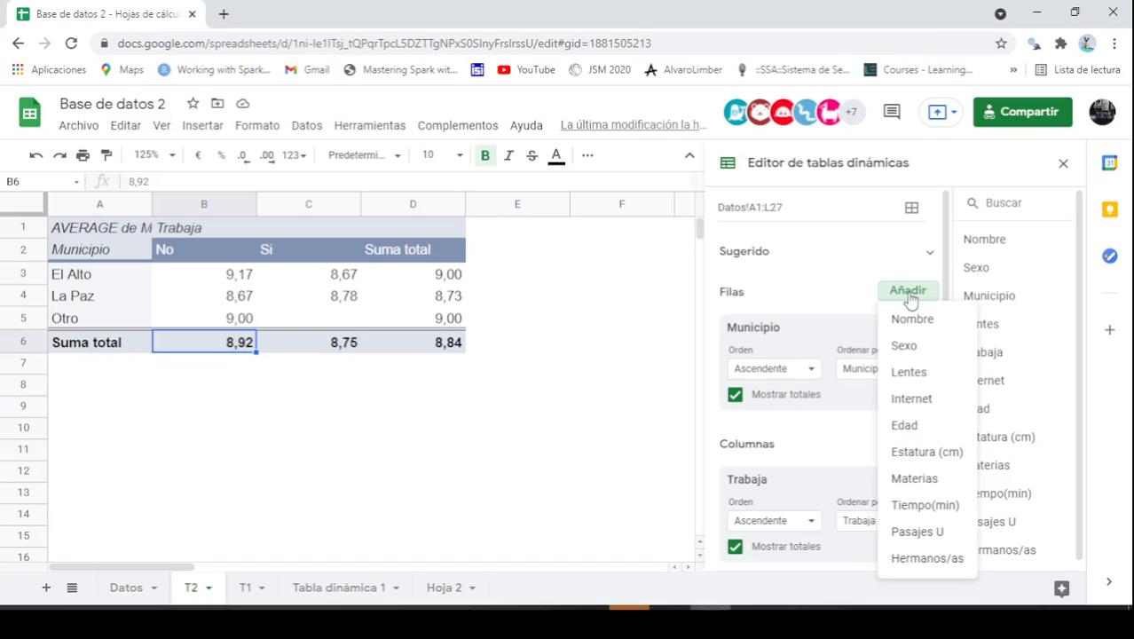
click(915, 352)
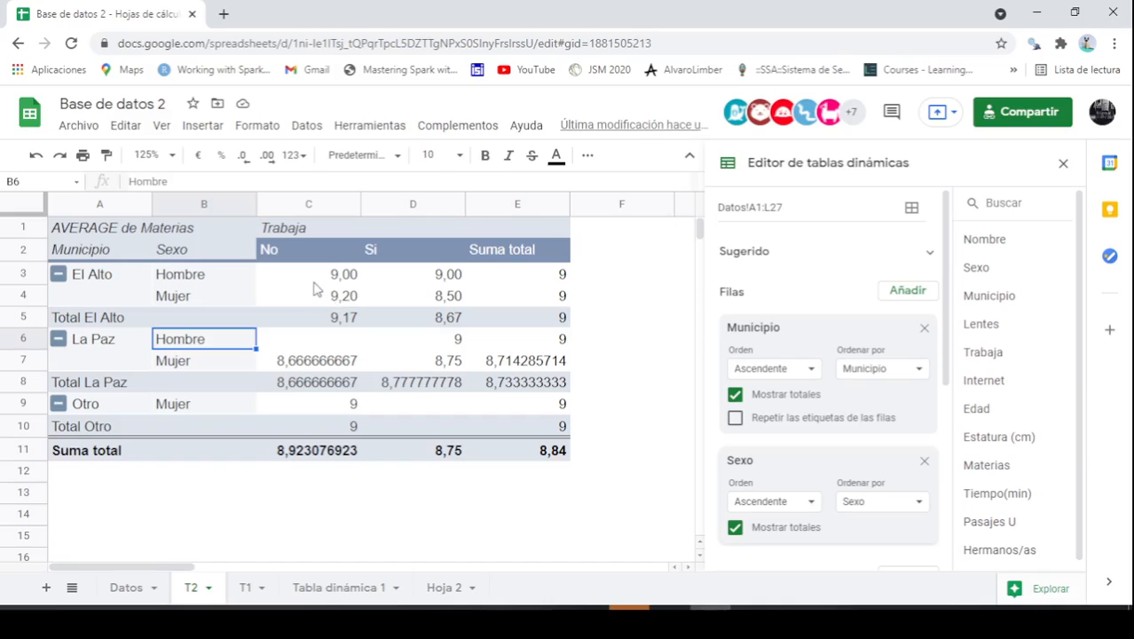
Format the averages in C3:D10 of the pivot table with two decimal places
drag(321, 276, 447, 422)
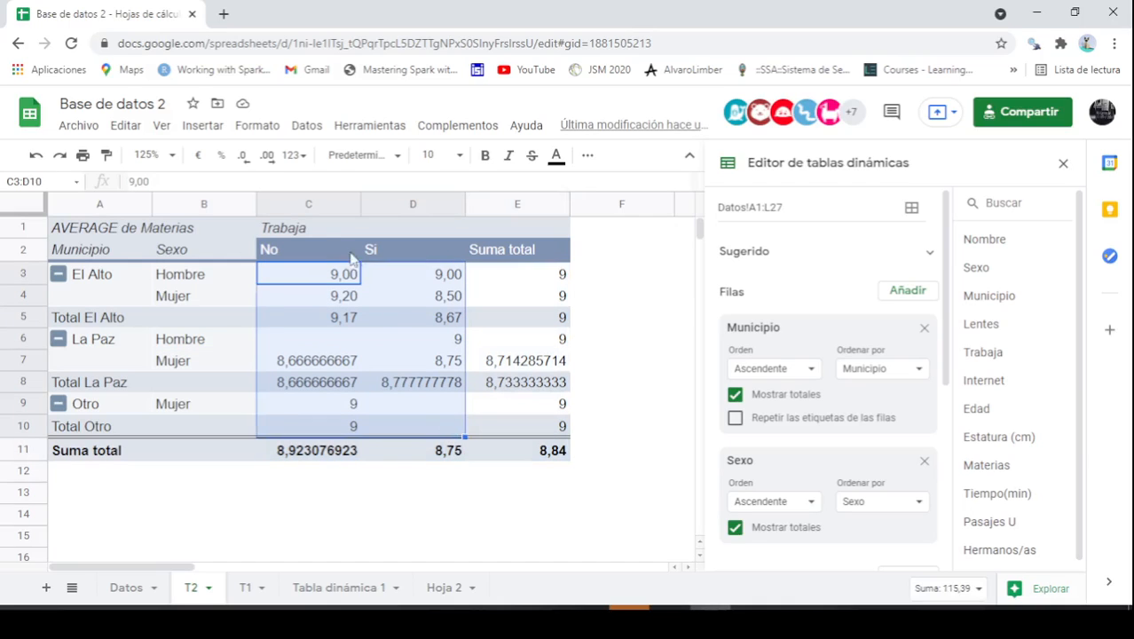
click(242, 156)
click(242, 156)
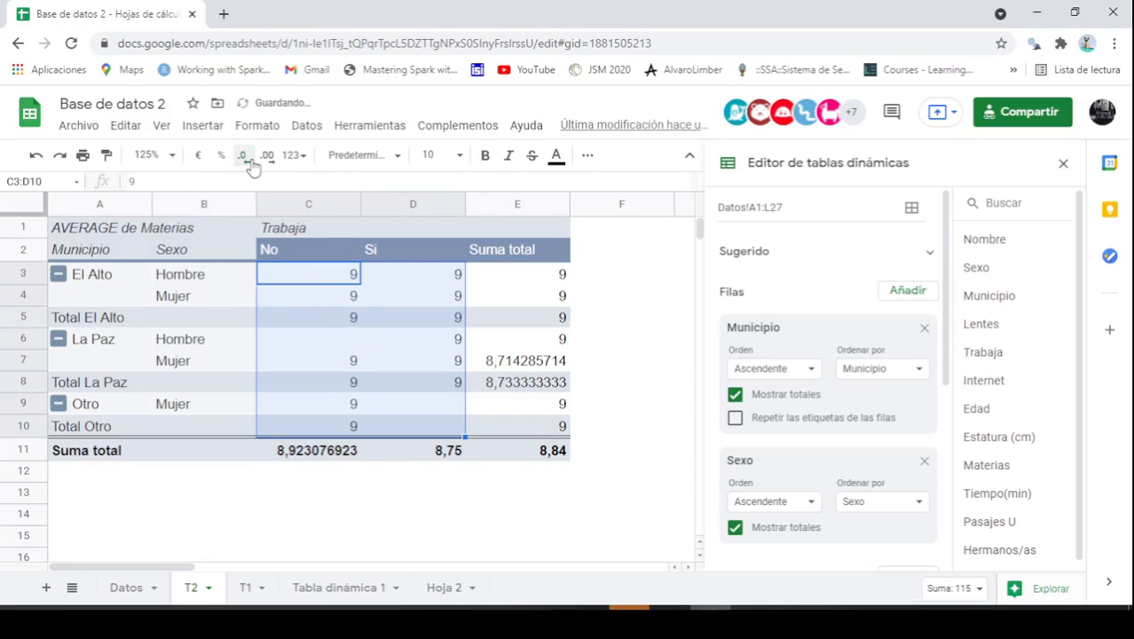
click(266, 157)
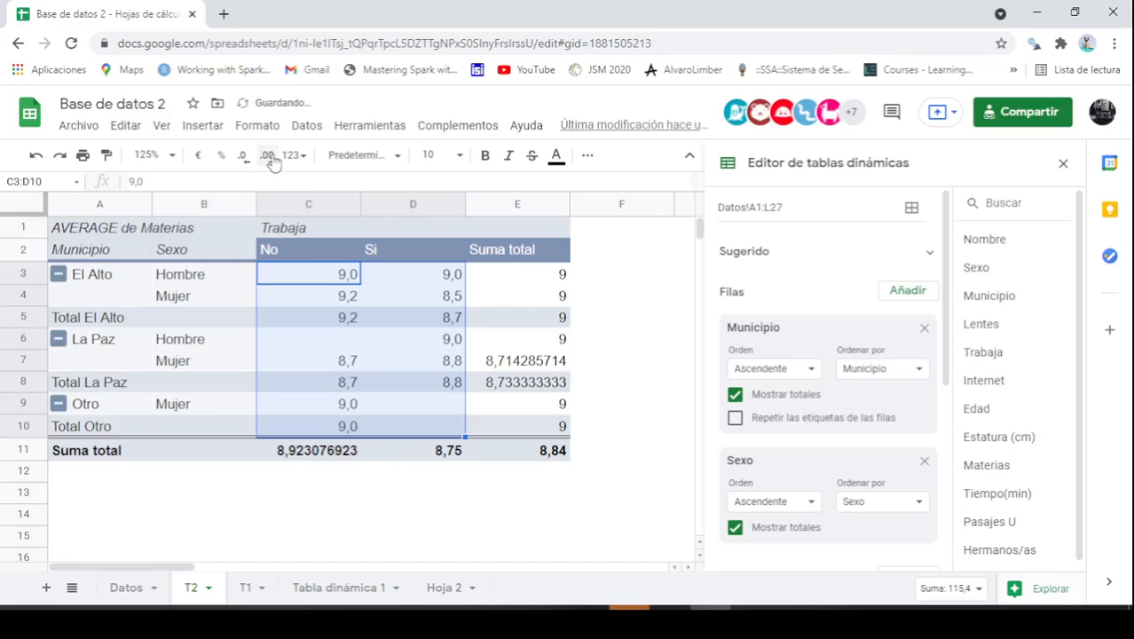
click(266, 157)
click(411, 320)
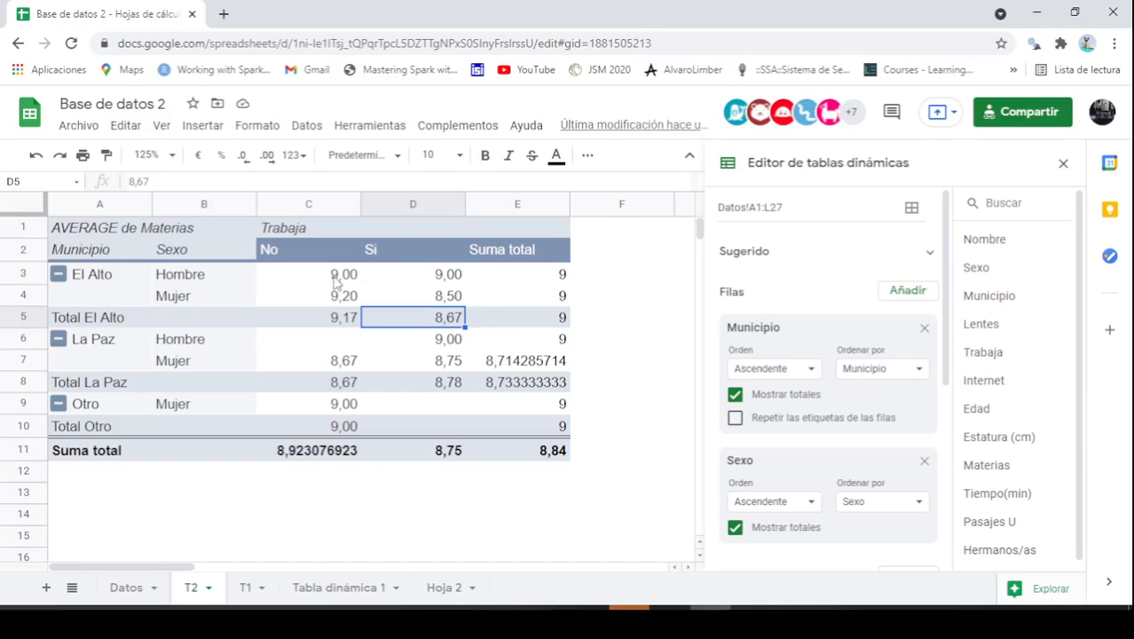
Format all pivot table averages in C3:E11, including the Suma total row and column, with two decimal places
drag(309, 275, 559, 455)
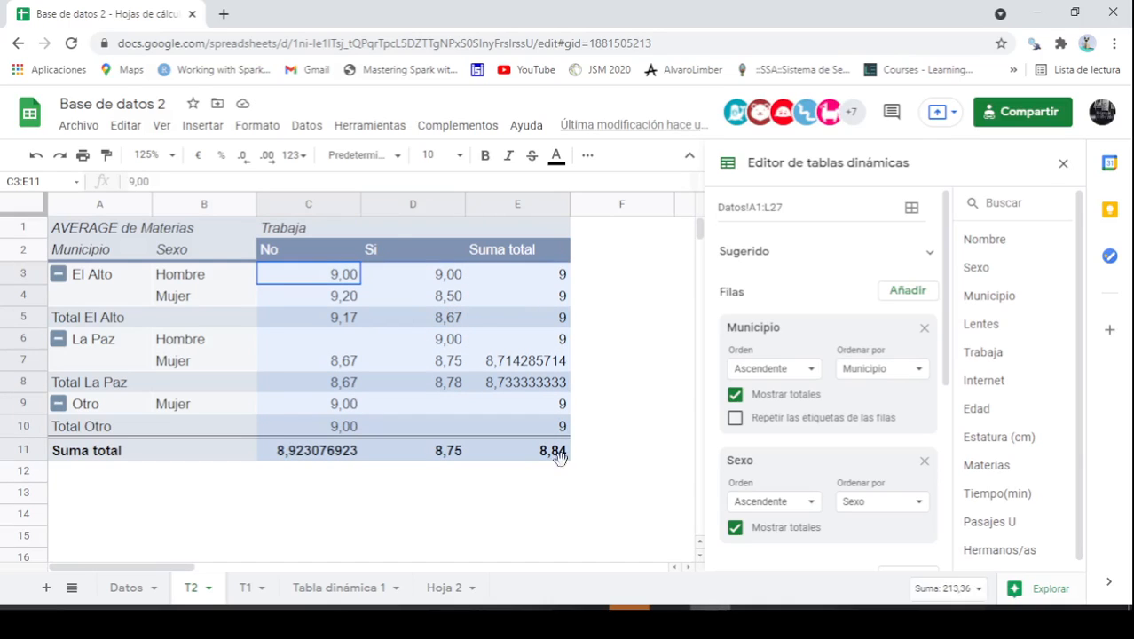
click(245, 157)
click(243, 157)
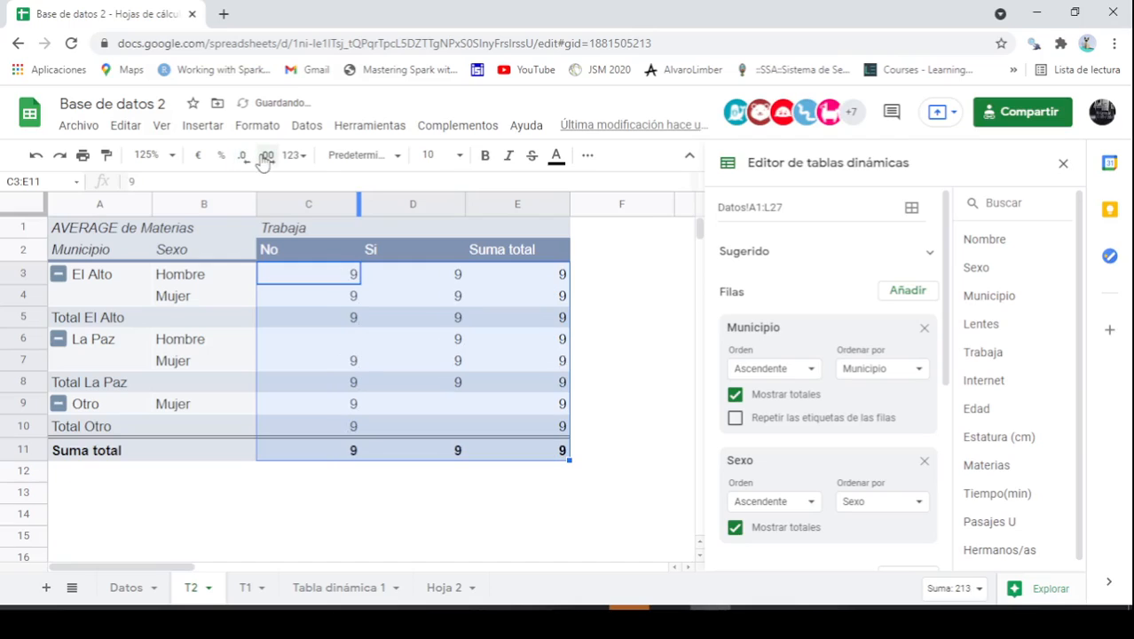
click(265, 157)
click(266, 157)
click(376, 345)
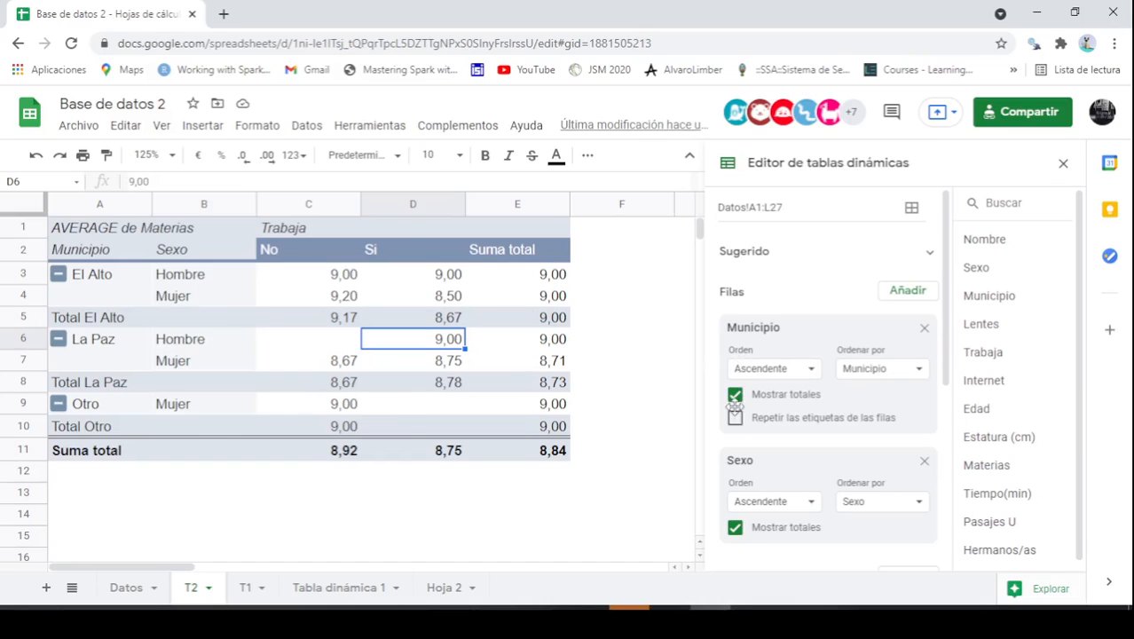
Hide the totals of the Municipio and Sexo row fields, and show both again
scroll(803, 366, down, 2)
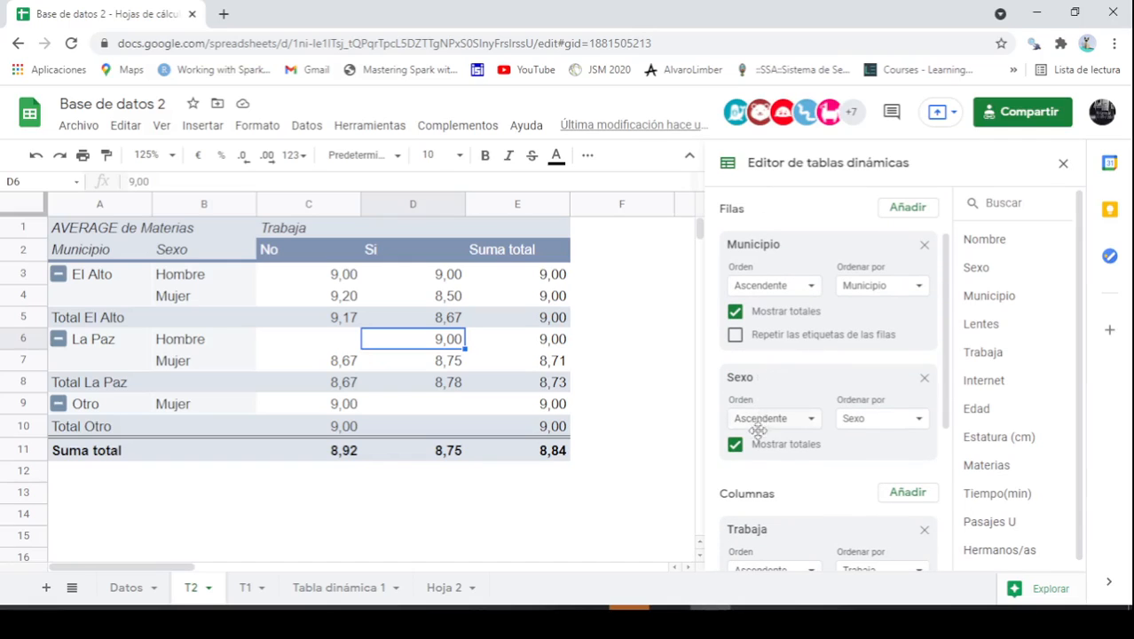
click(734, 315)
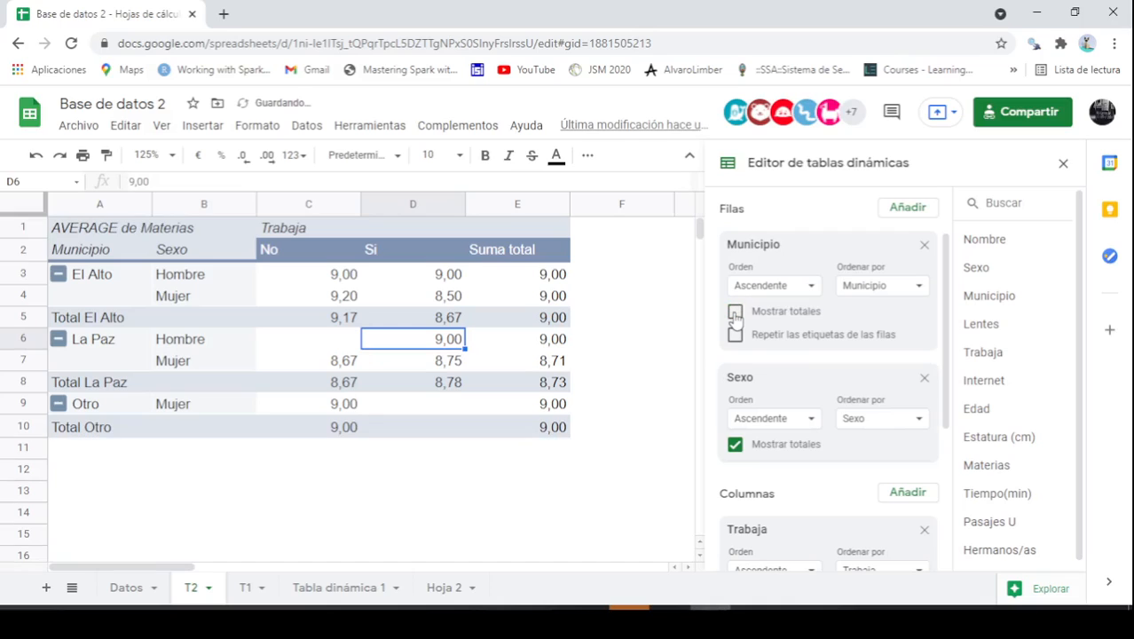
click(736, 446)
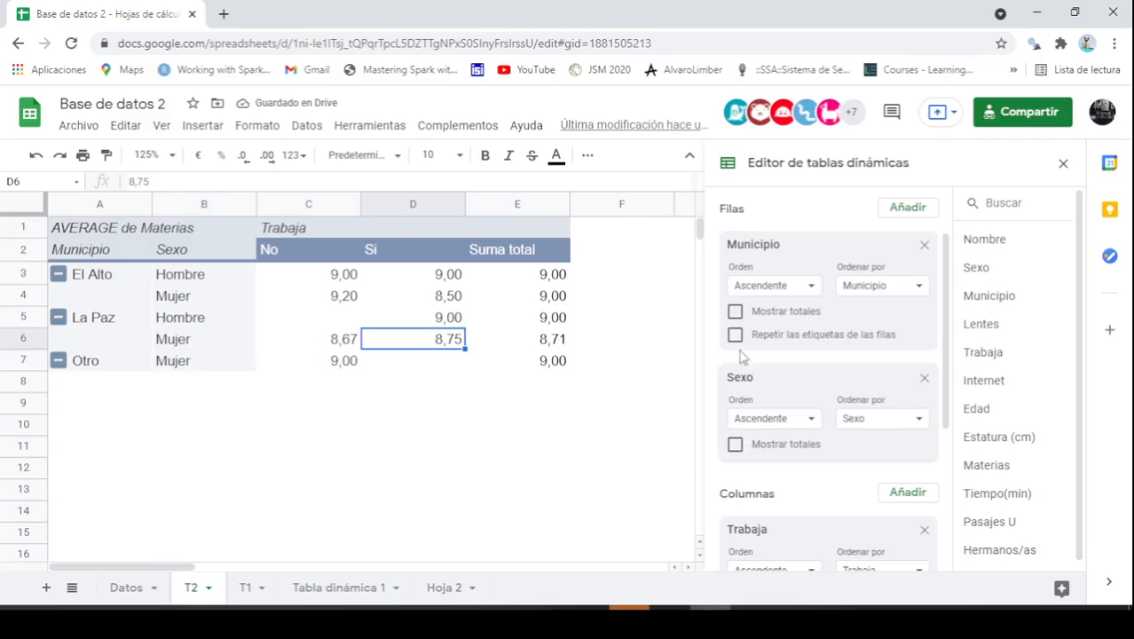
click(735, 314)
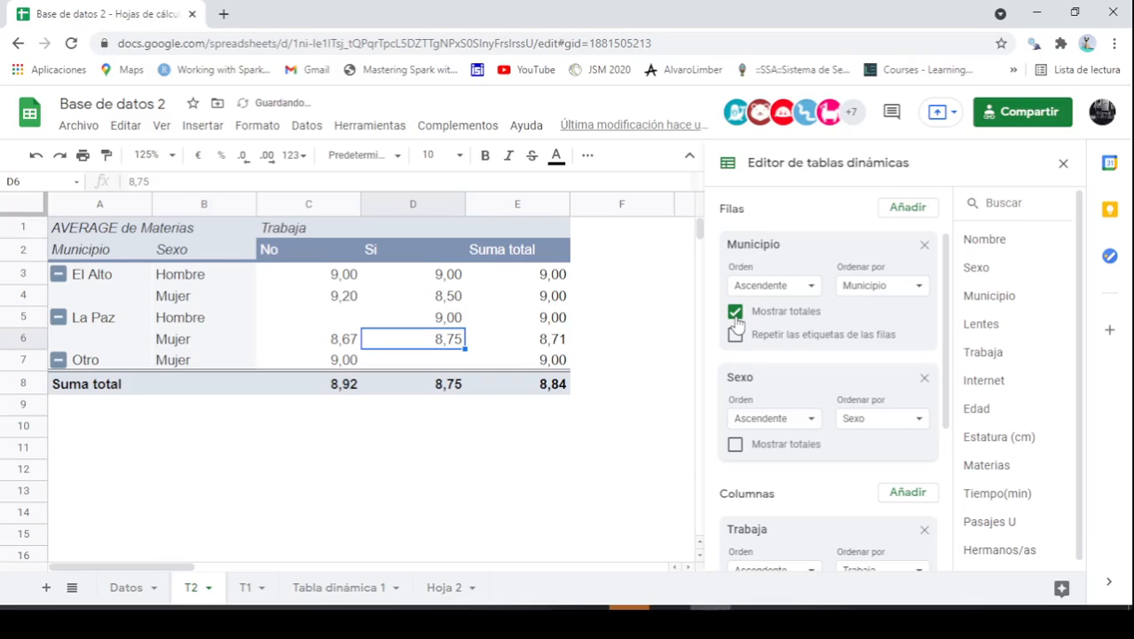
click(734, 447)
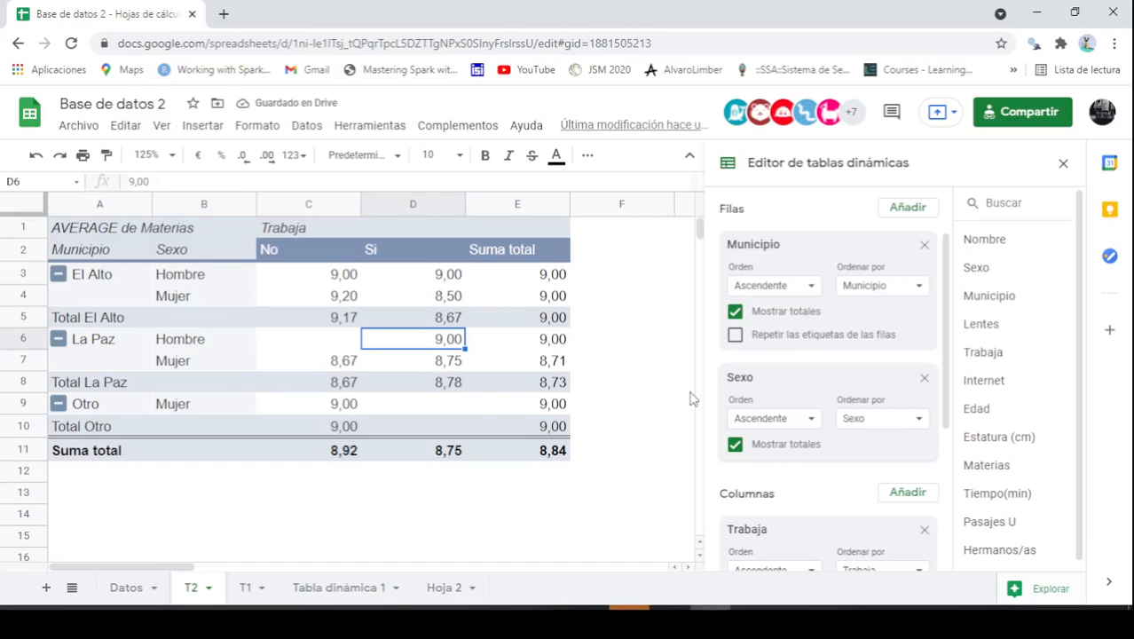
Hide the totals of the Sexo row field, switch the Municipio totals off and back on, and dismiss the pCloud Drive notification
click(735, 445)
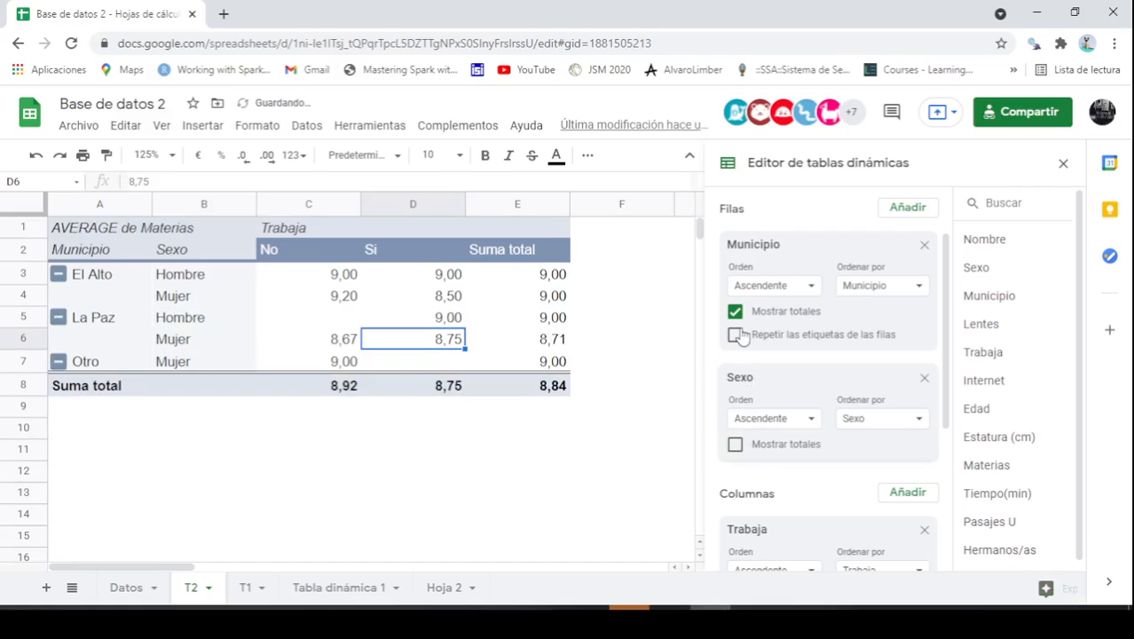
click(735, 312)
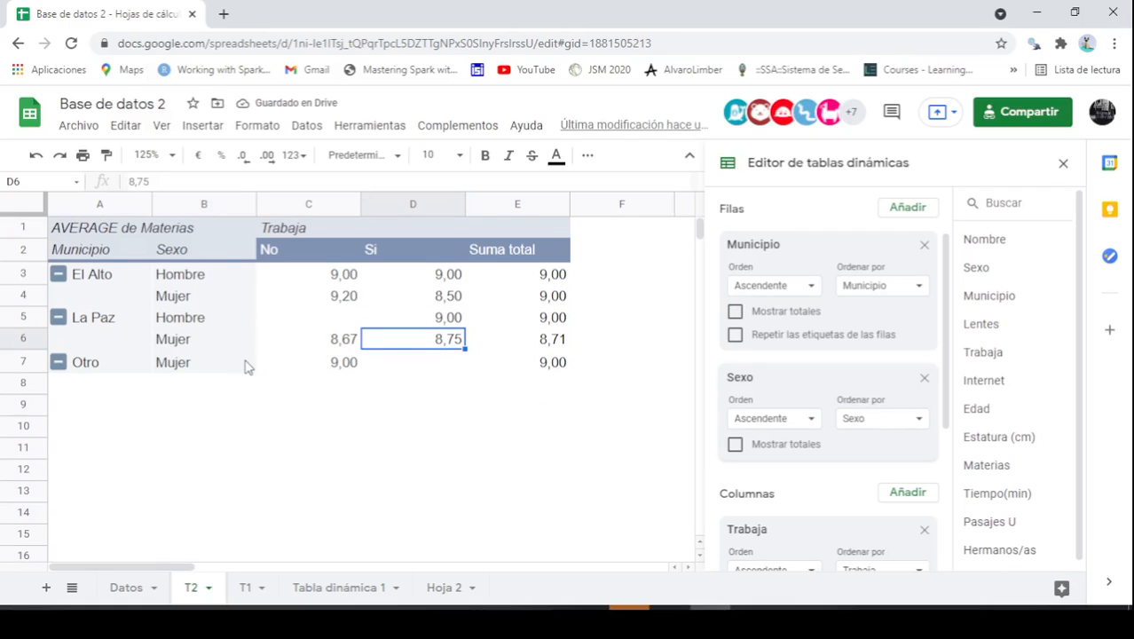
click(735, 312)
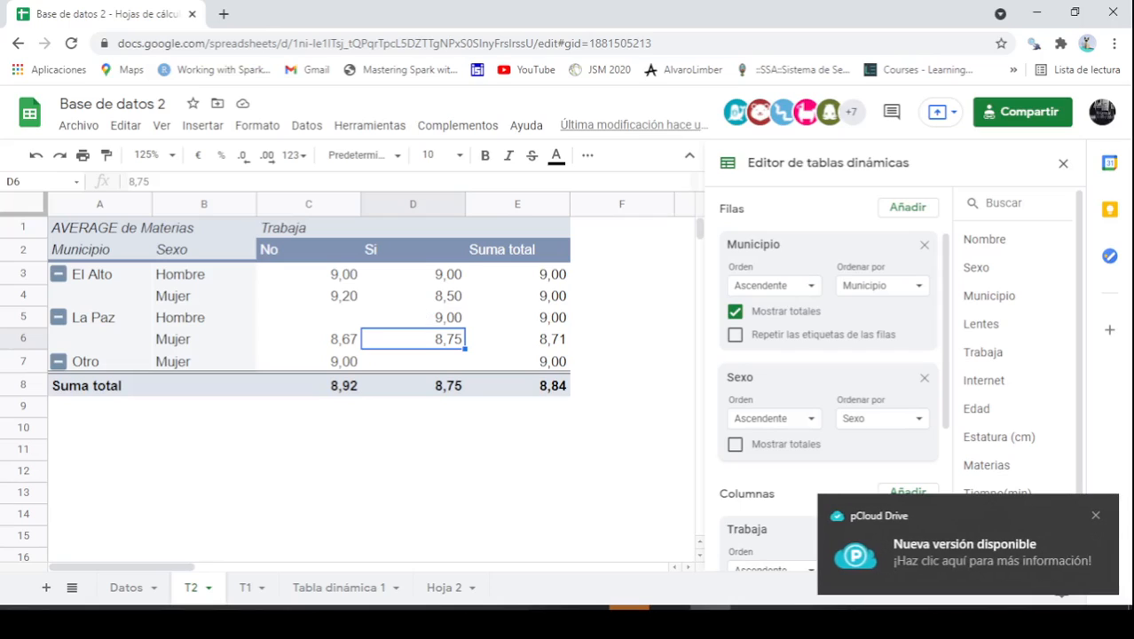
click(1096, 515)
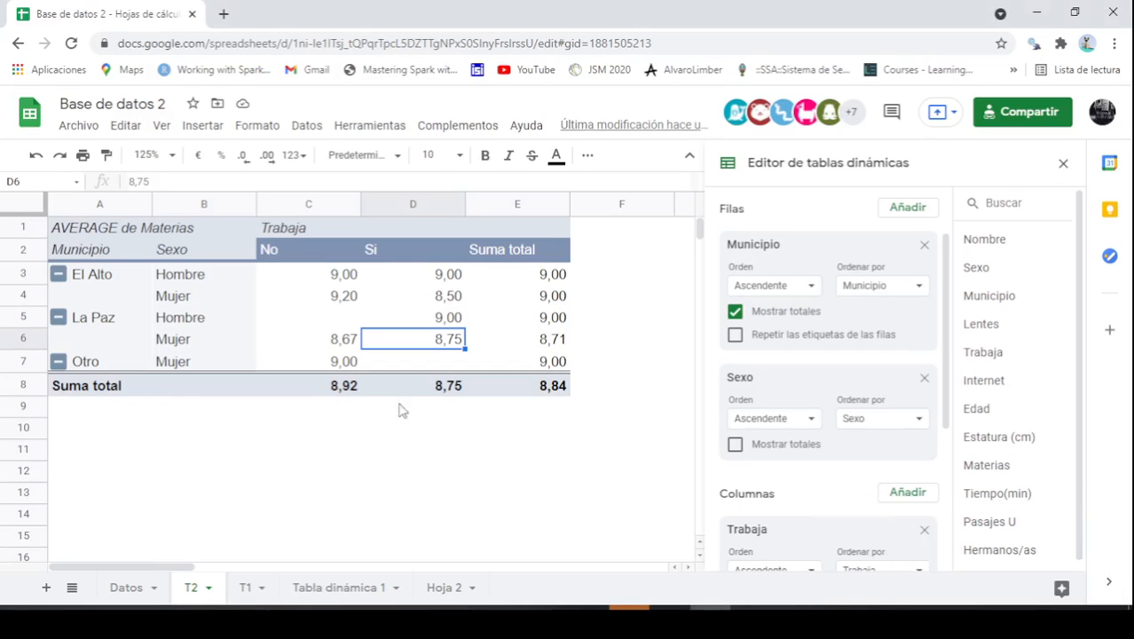
click(85, 397)
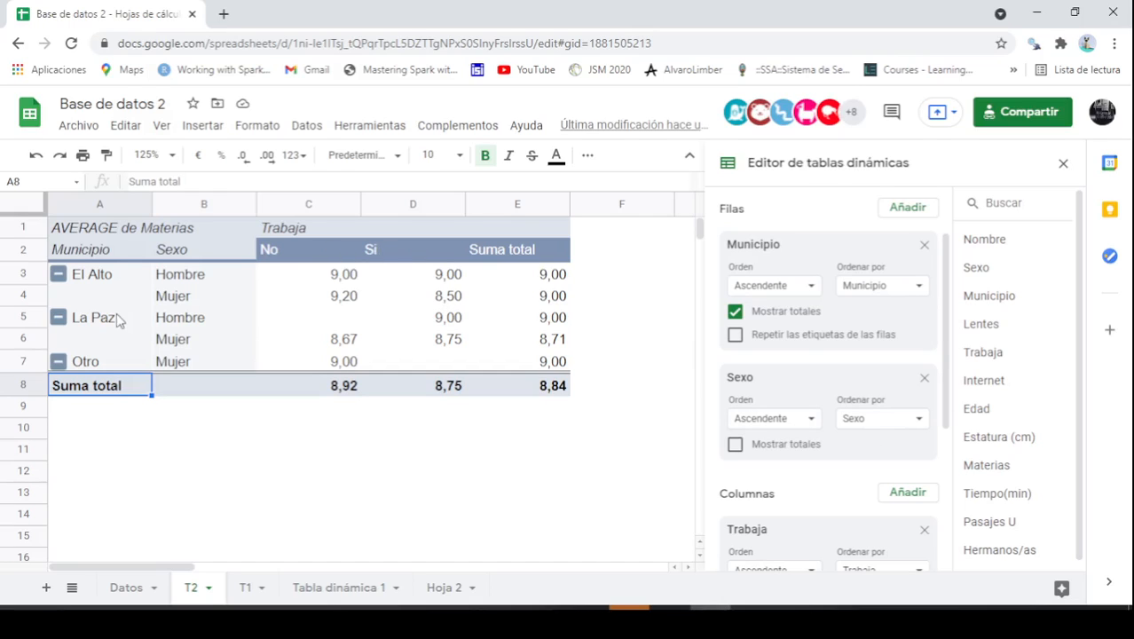
Add Hermanos/as as a second value field of the pivot table, summarized by AVERAGE
scroll(876, 376, down, 3)
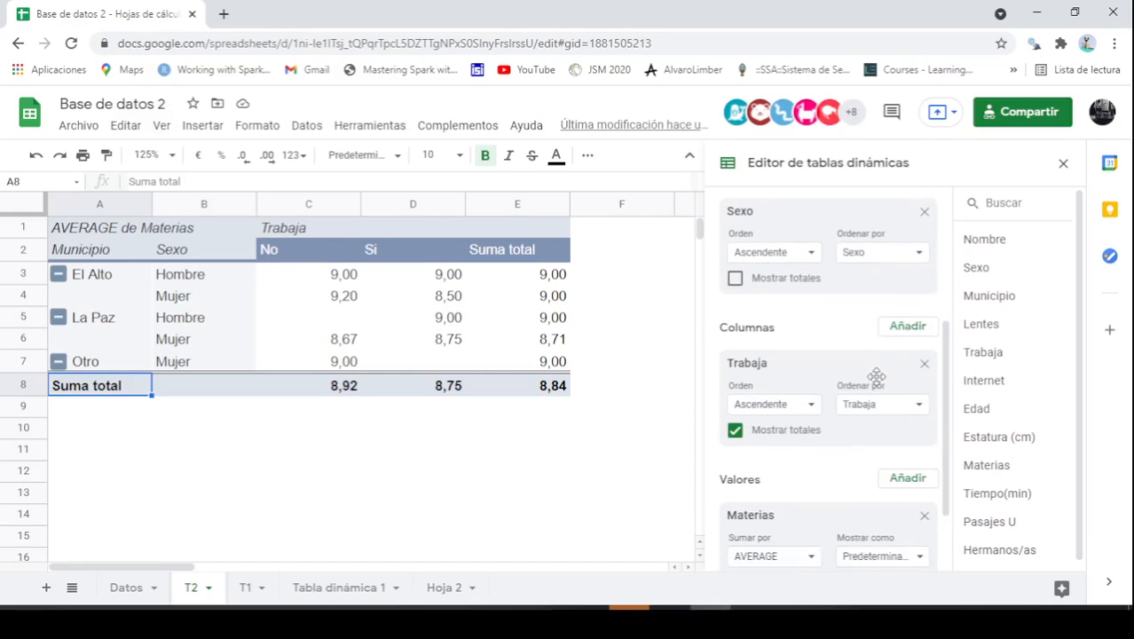
scroll(876, 377, down, 1)
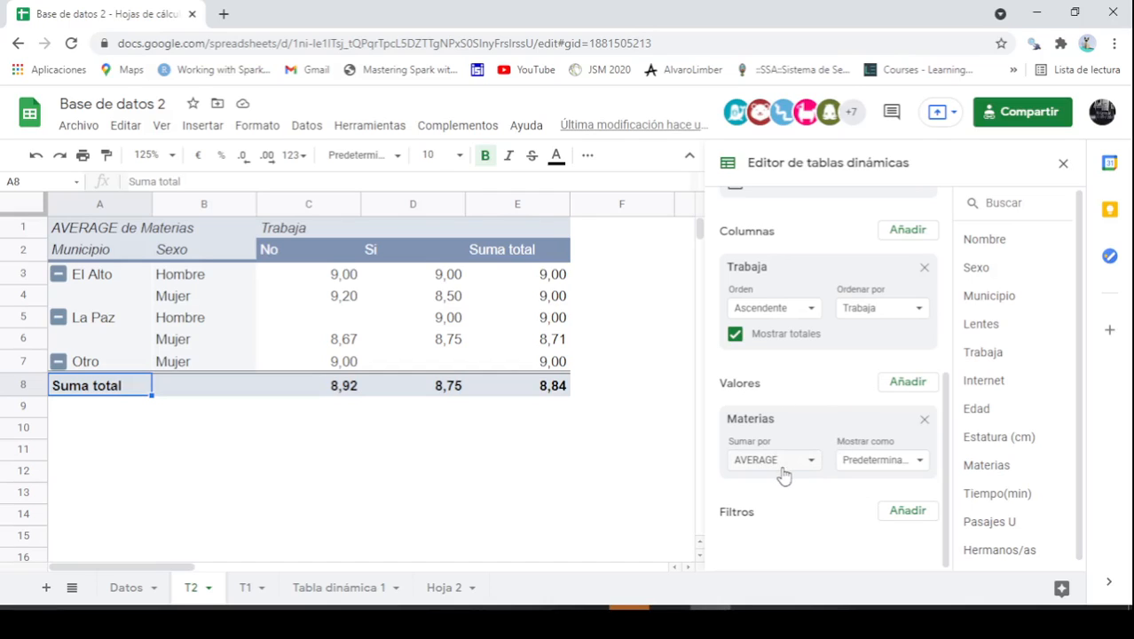
click(908, 383)
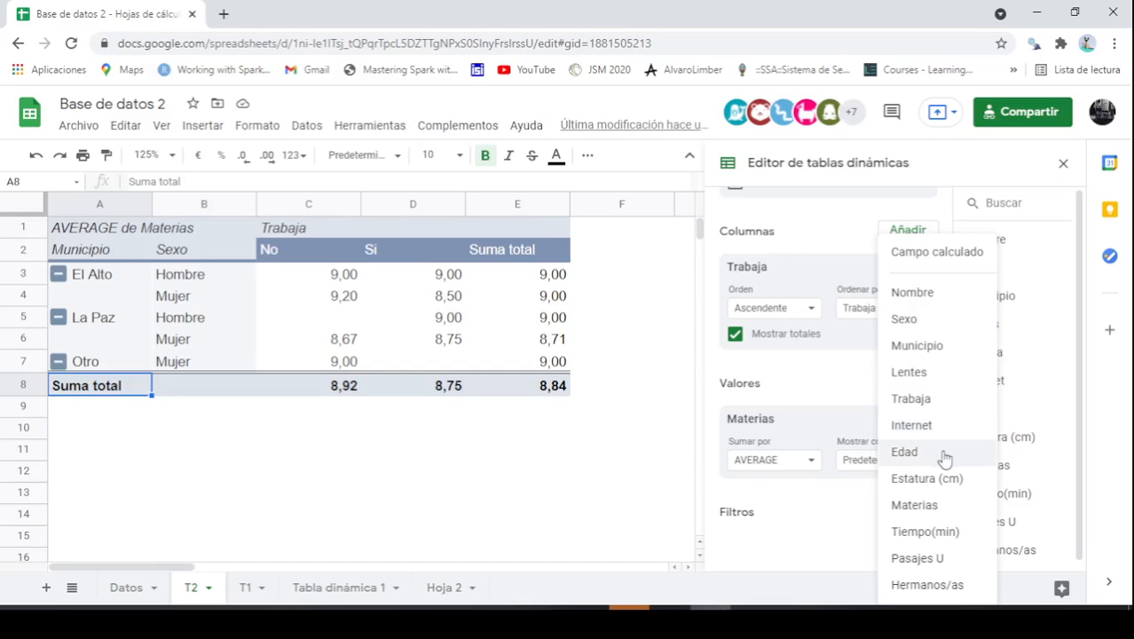
click(917, 589)
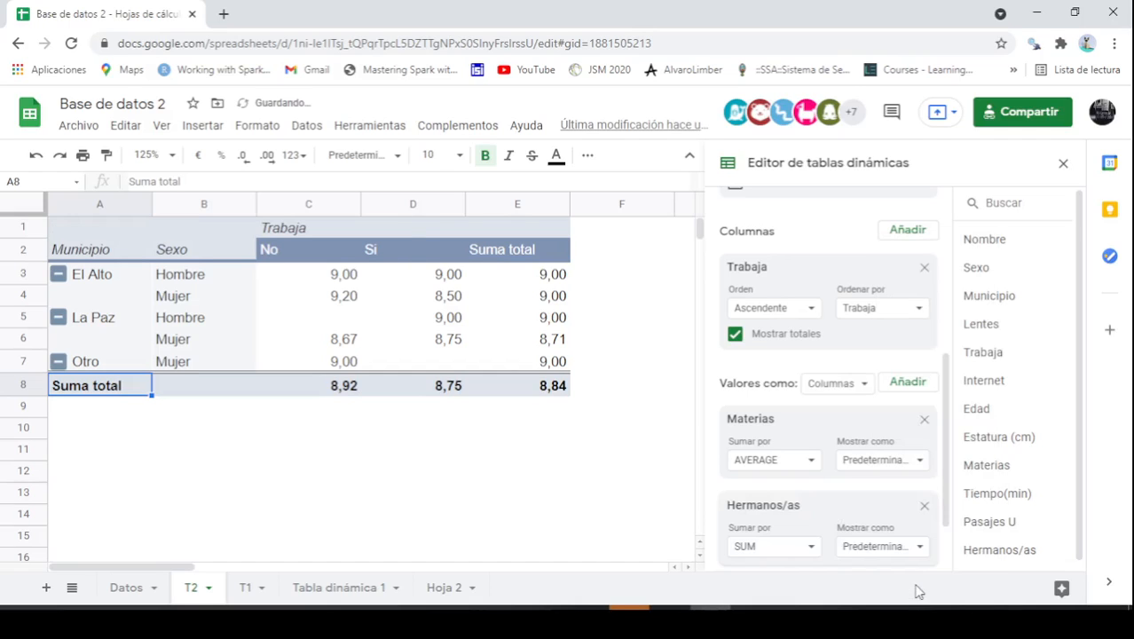
scroll(904, 552, down, 1)
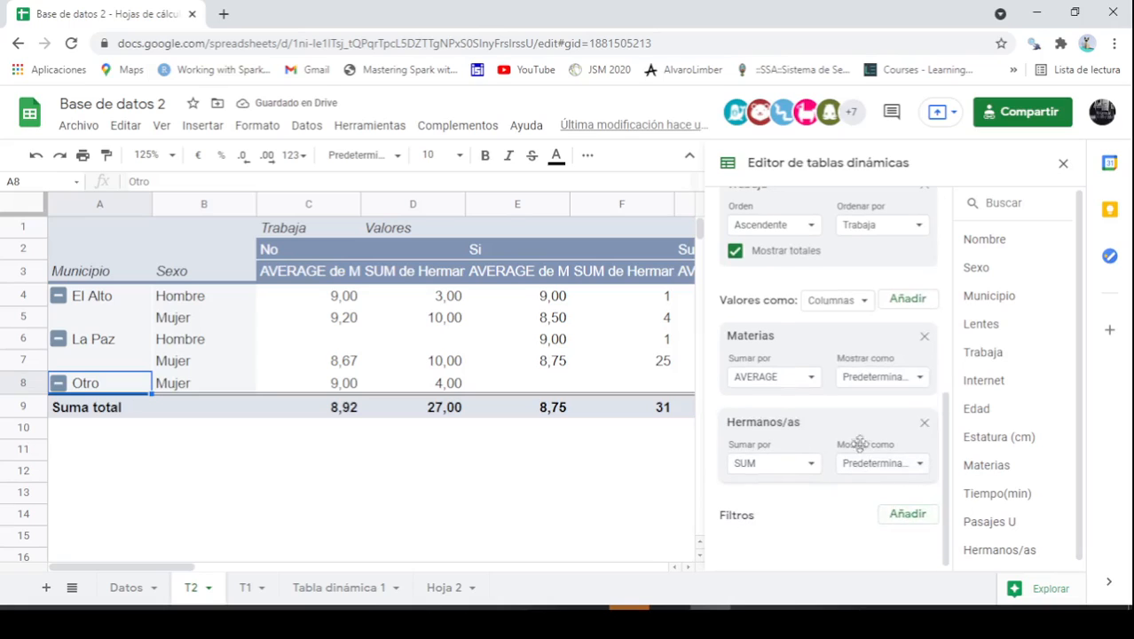
click(810, 463)
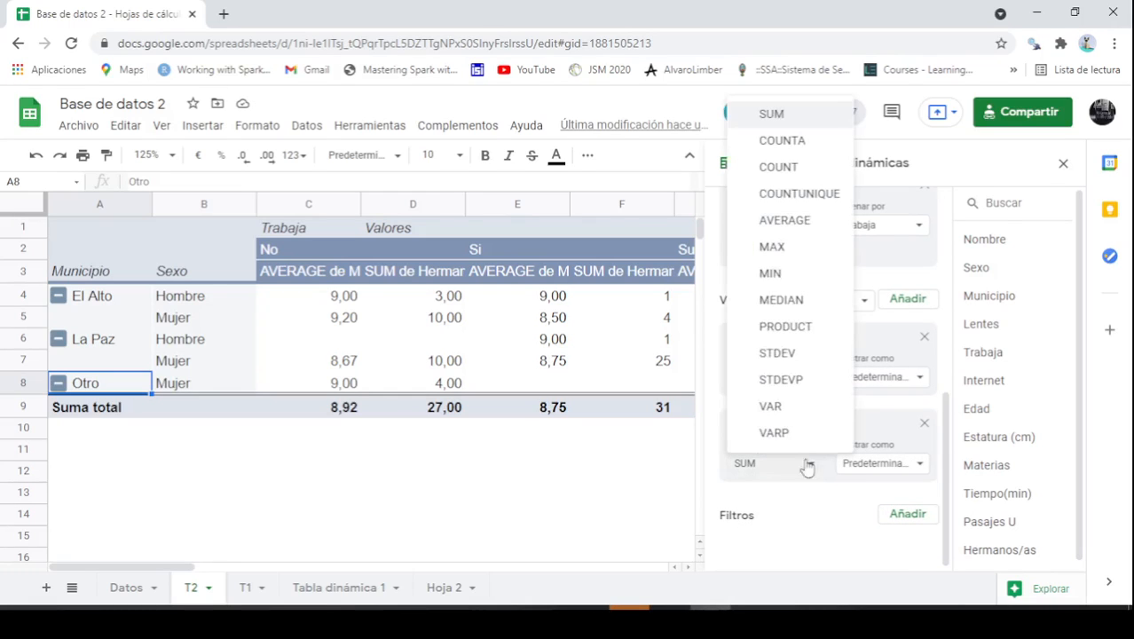
click(800, 222)
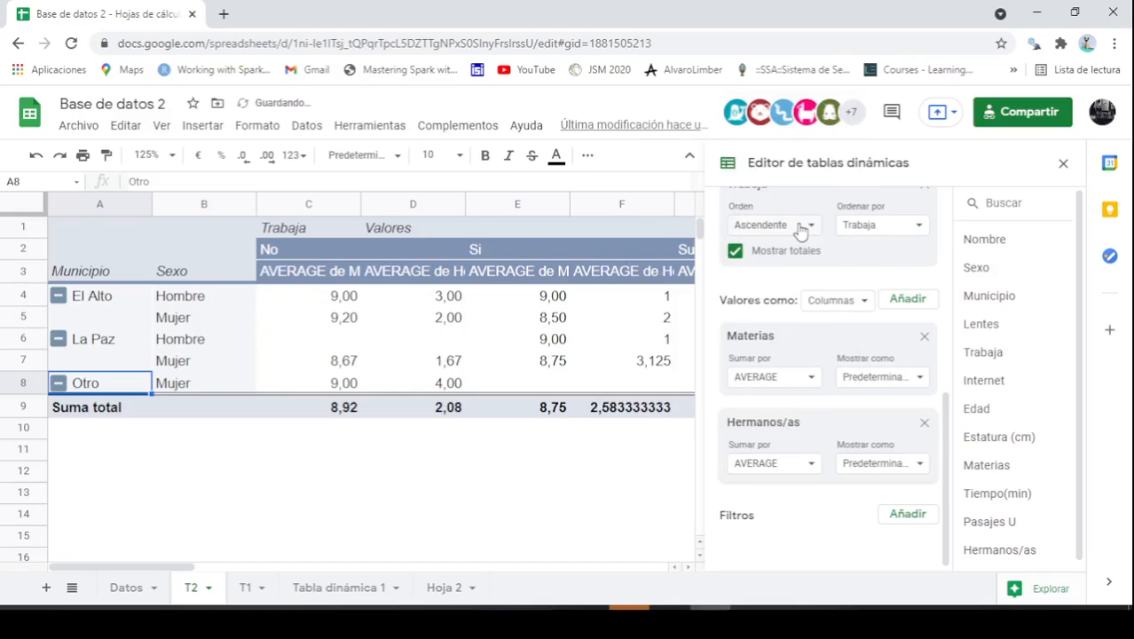
click(558, 490)
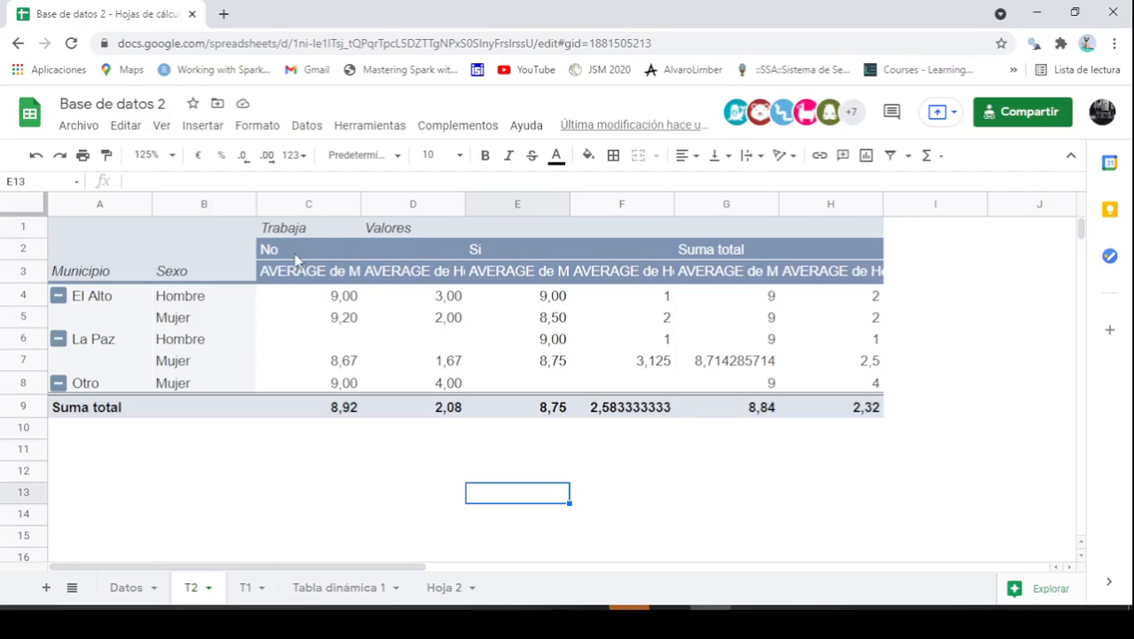
Format the Materias and Hermanos/as averages in C4:H9 with two decimal places
drag(336, 299, 831, 360)
drag(397, 381, 457, 410)
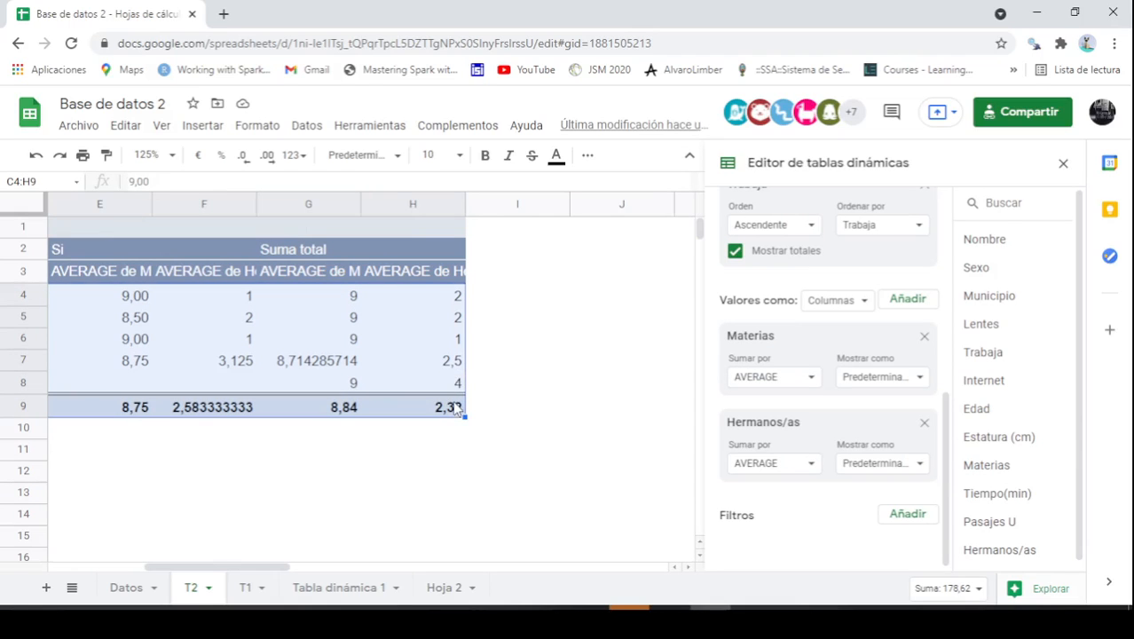
click(243, 156)
click(243, 156)
click(267, 160)
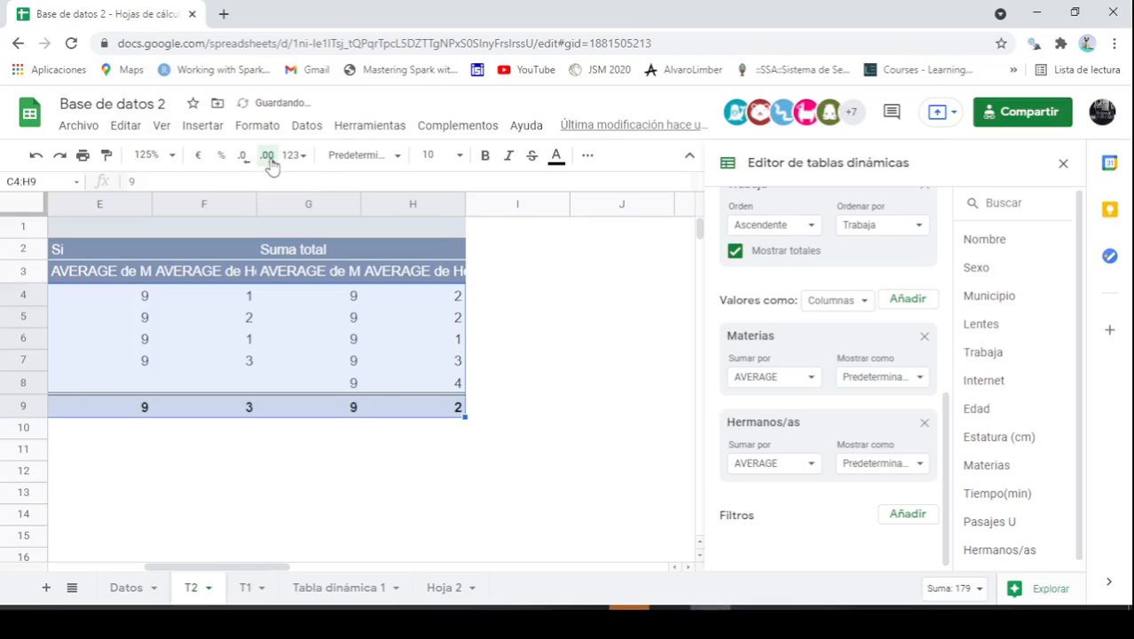
click(267, 160)
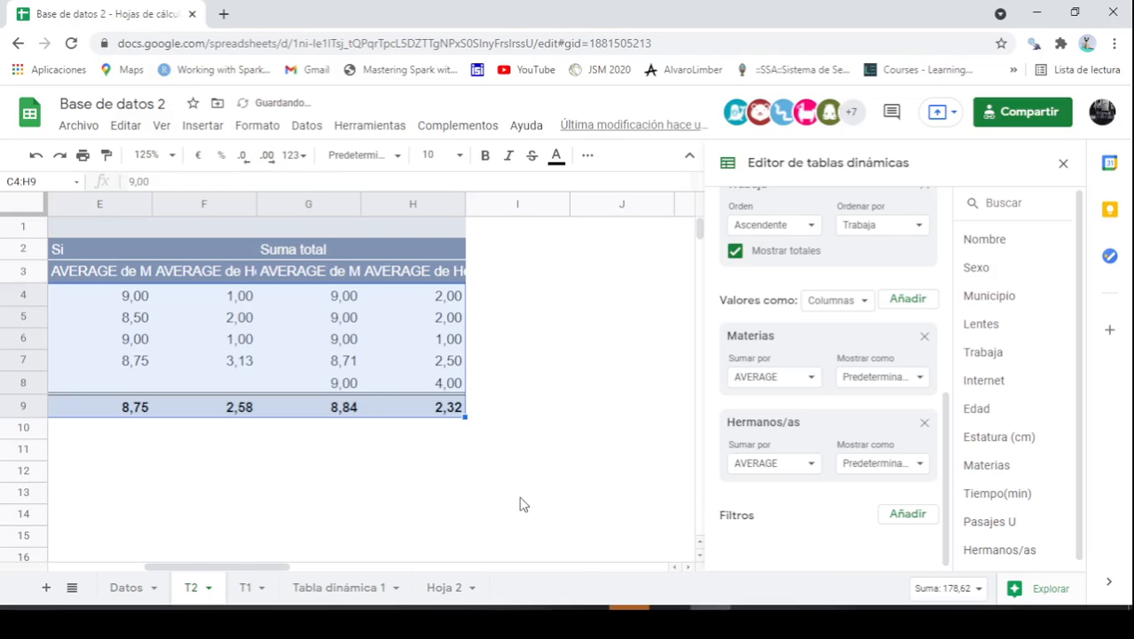
click(612, 512)
drag(243, 569, 132, 565)
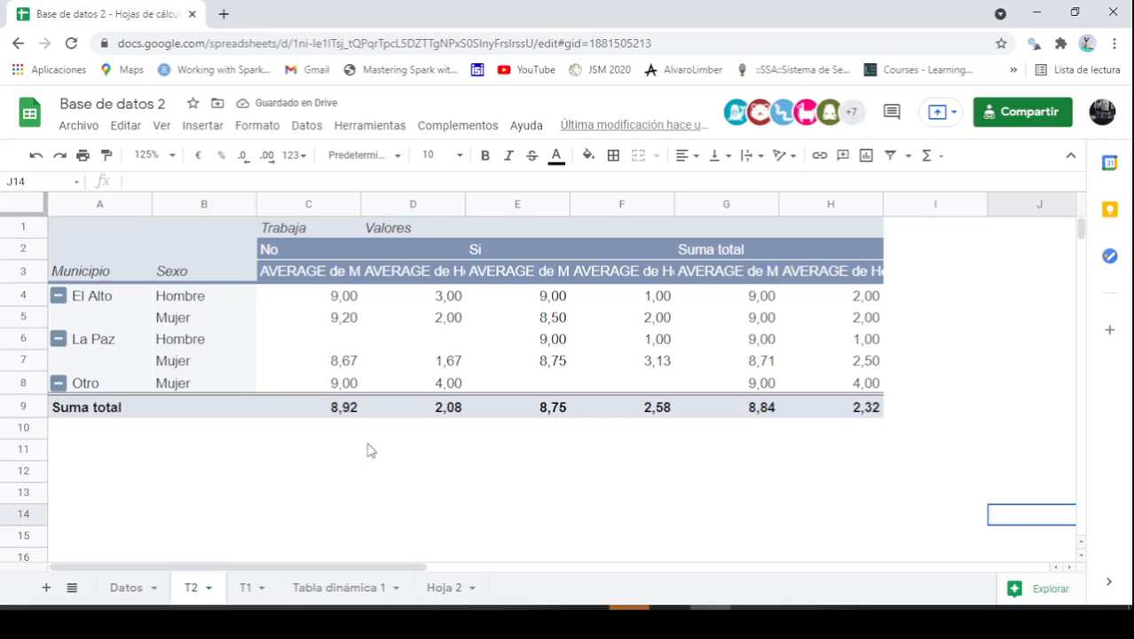
Rename the AVERAGE de Materias value heading in cell C3 as Materias
click(304, 255)
click(311, 280)
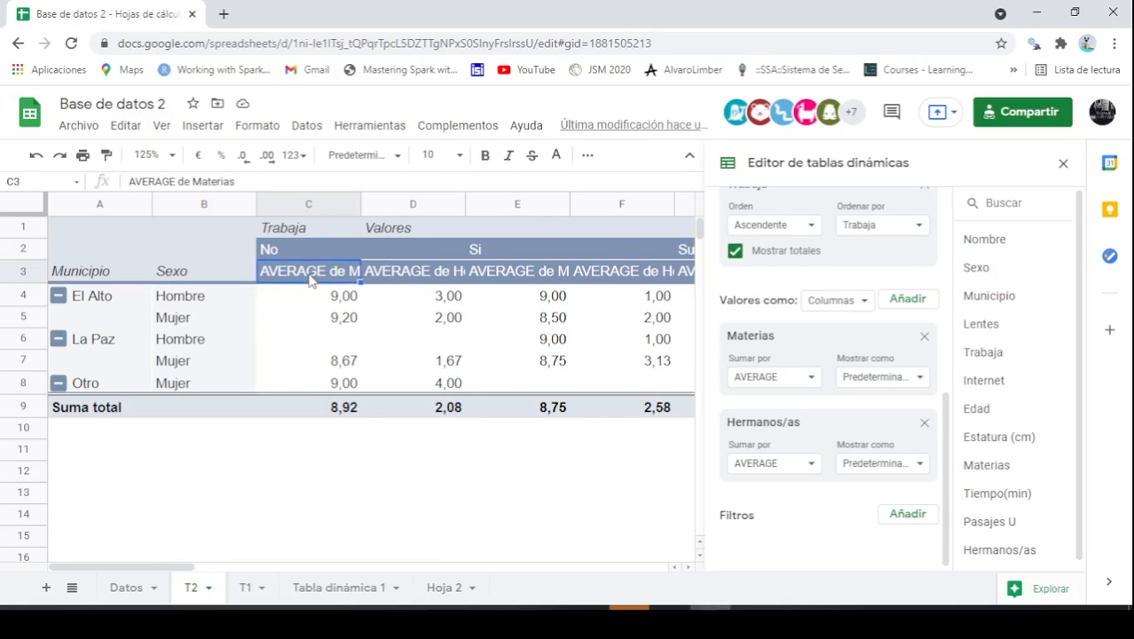
click(421, 256)
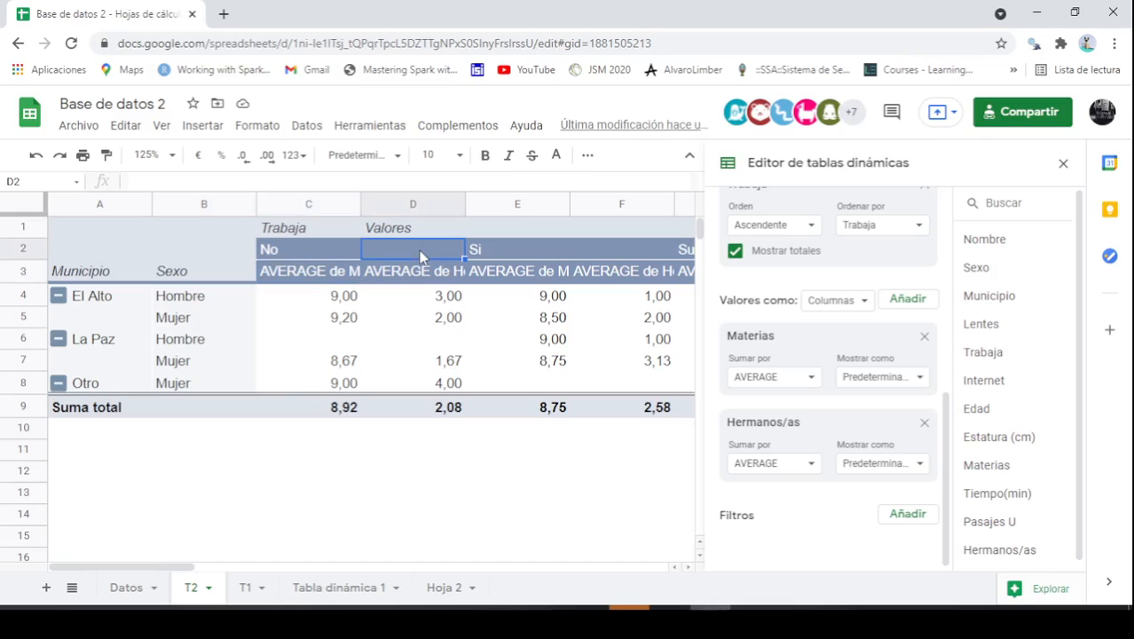
click(489, 249)
click(605, 251)
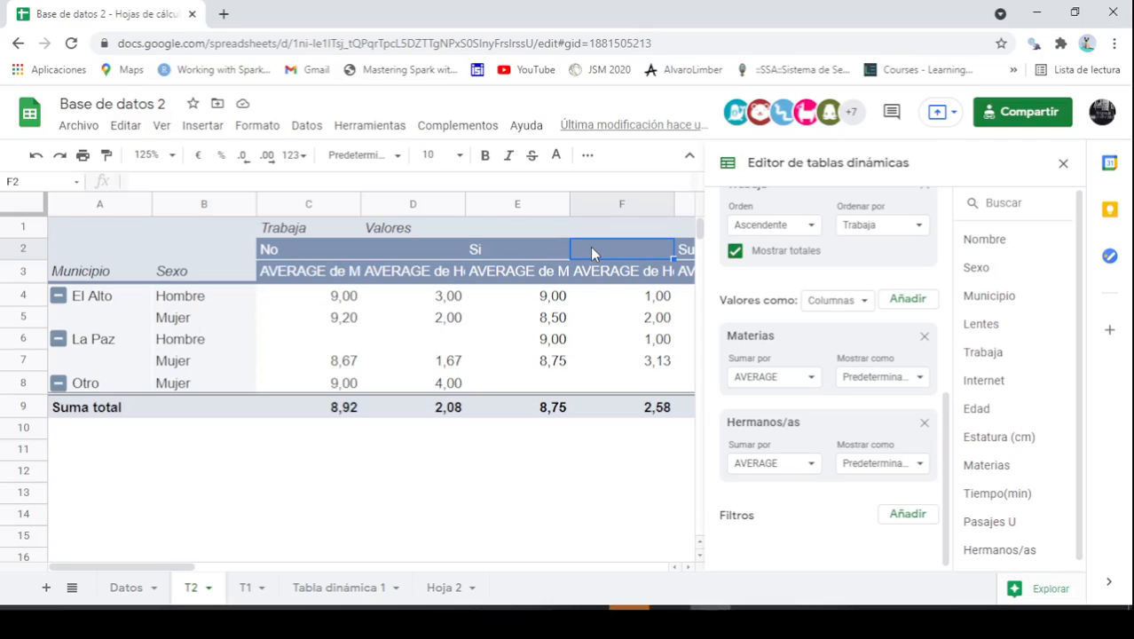
click(319, 281)
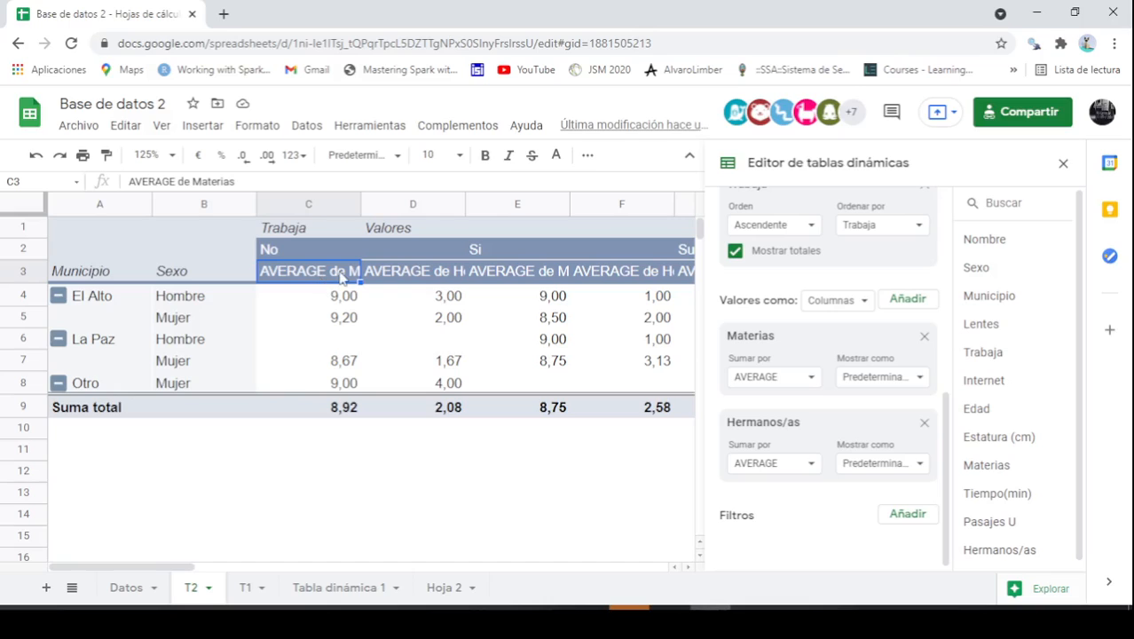
text(Materias)
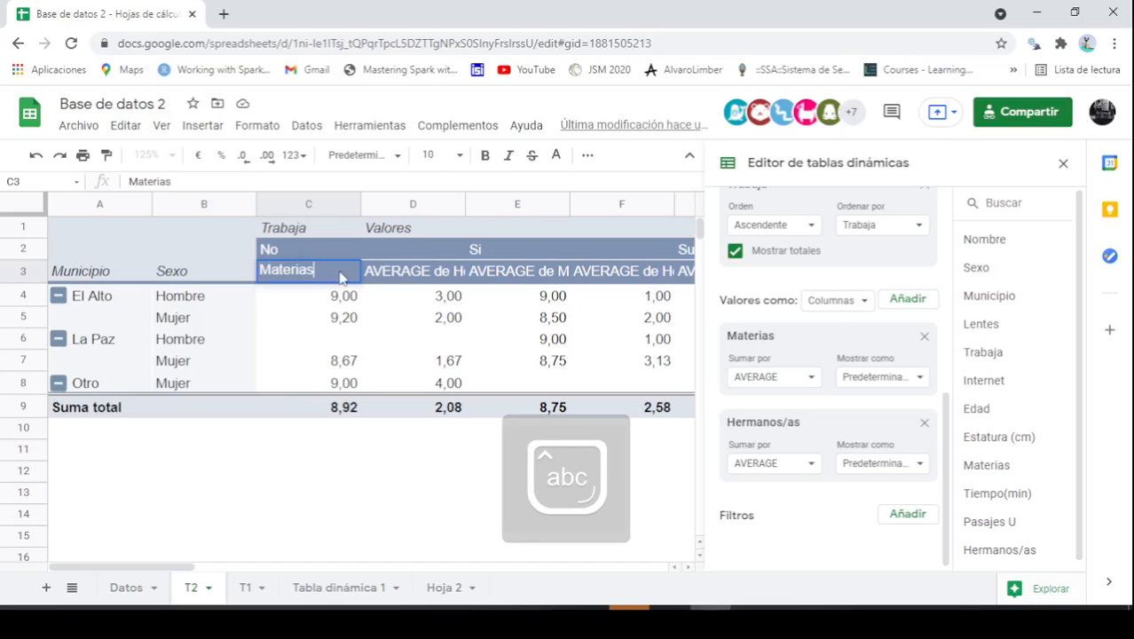
key(Return)
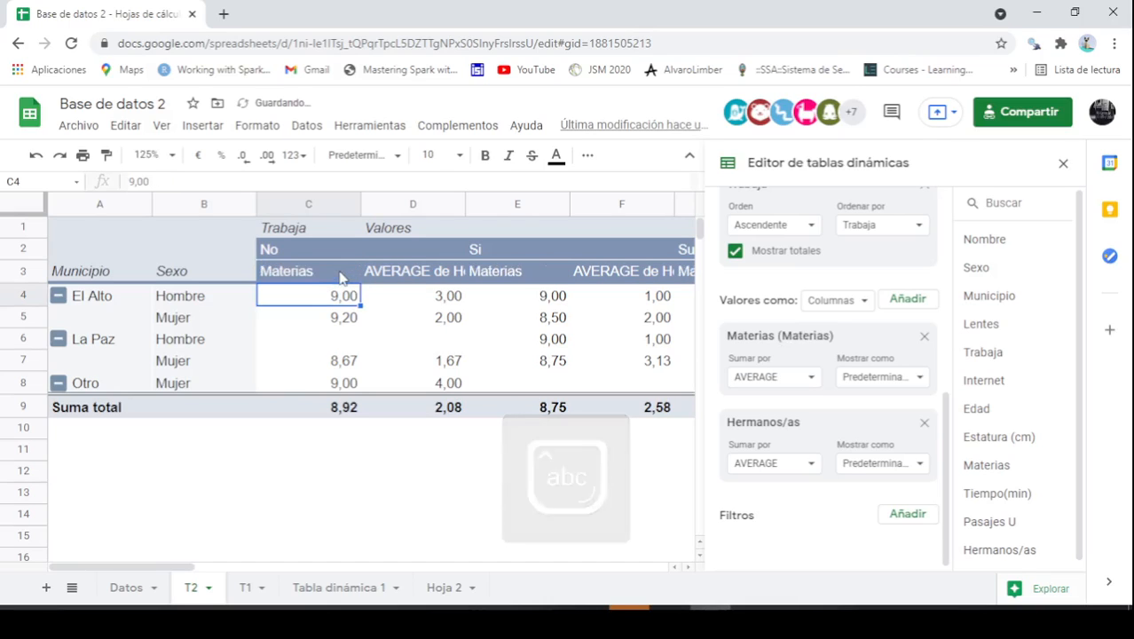
Rename the AVERAGE de Hermanos/as value heading in cell D3 as Hermanos/as
click(412, 278)
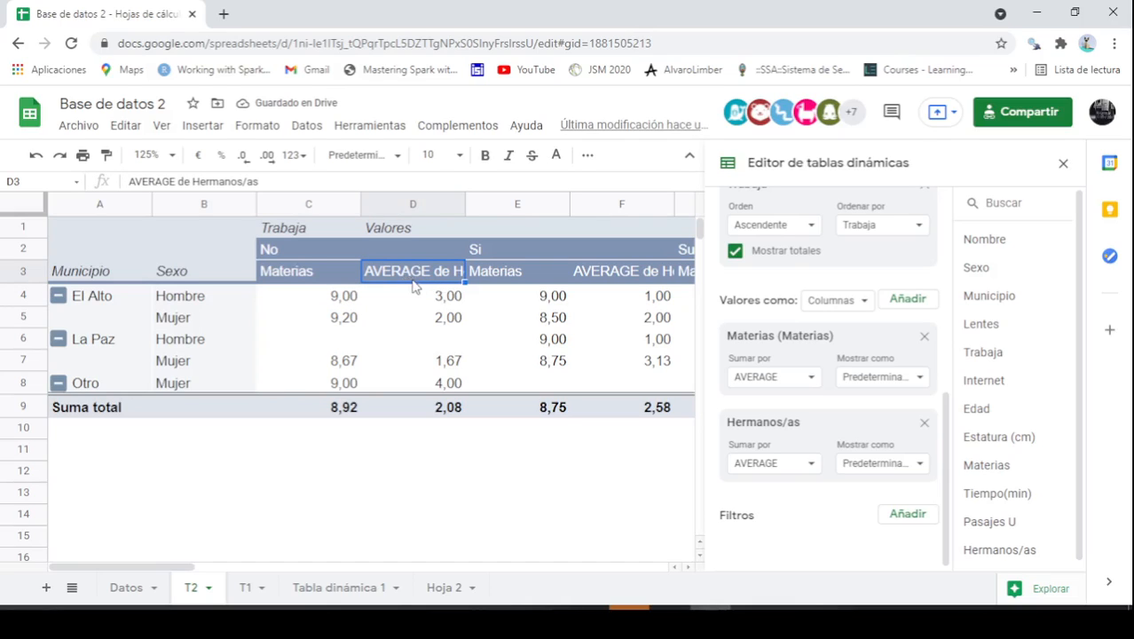
text(Herman)
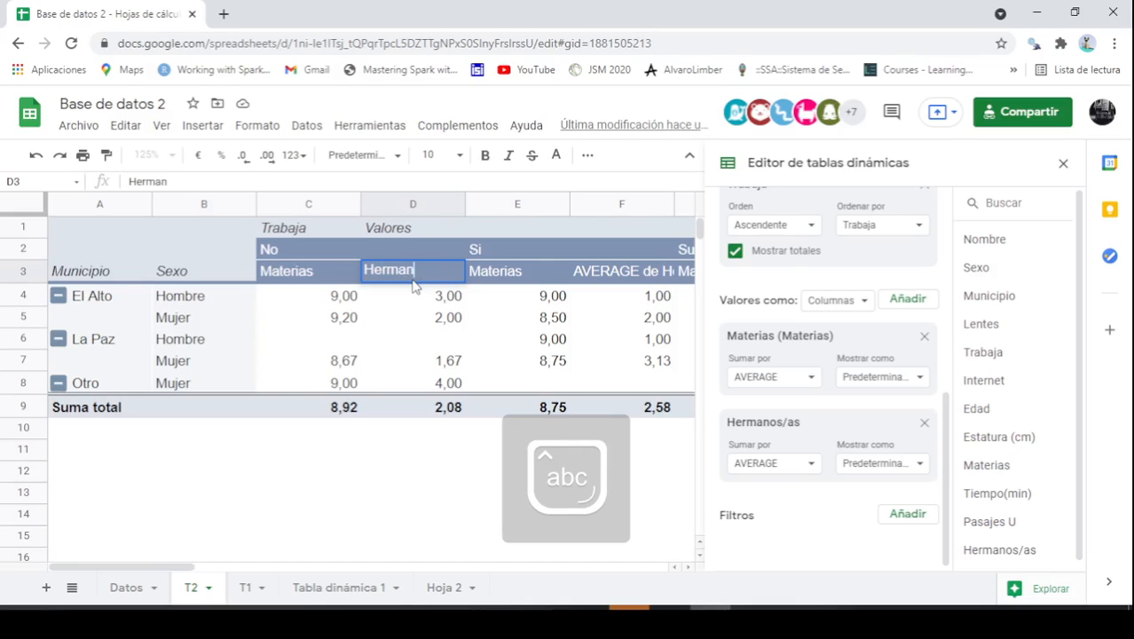
text(os/as)
key(Return)
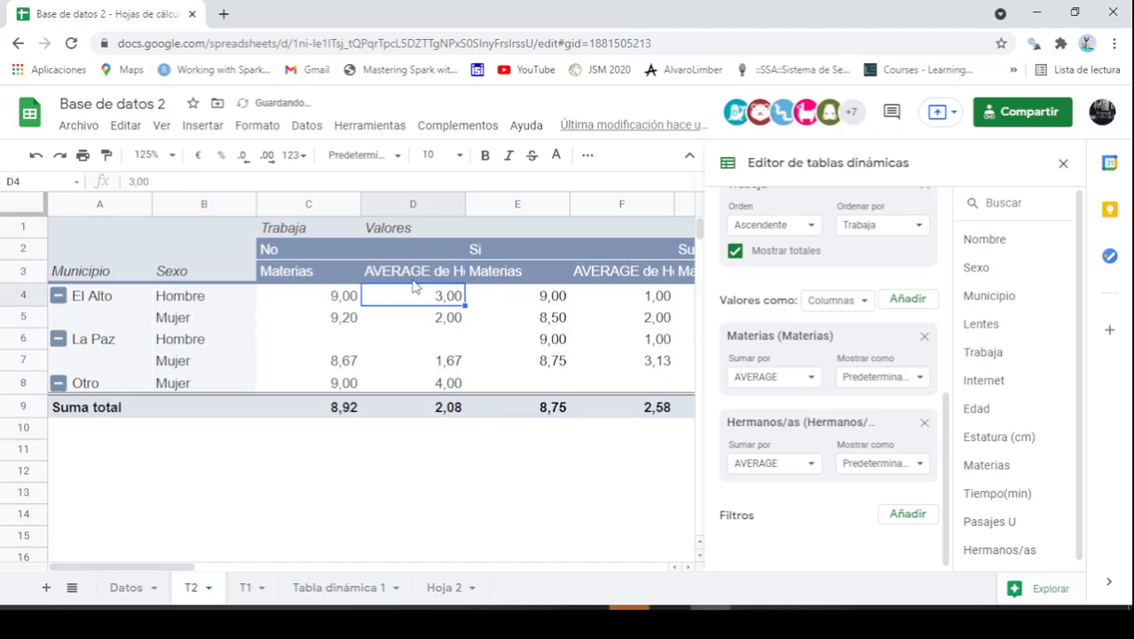
click(528, 470)
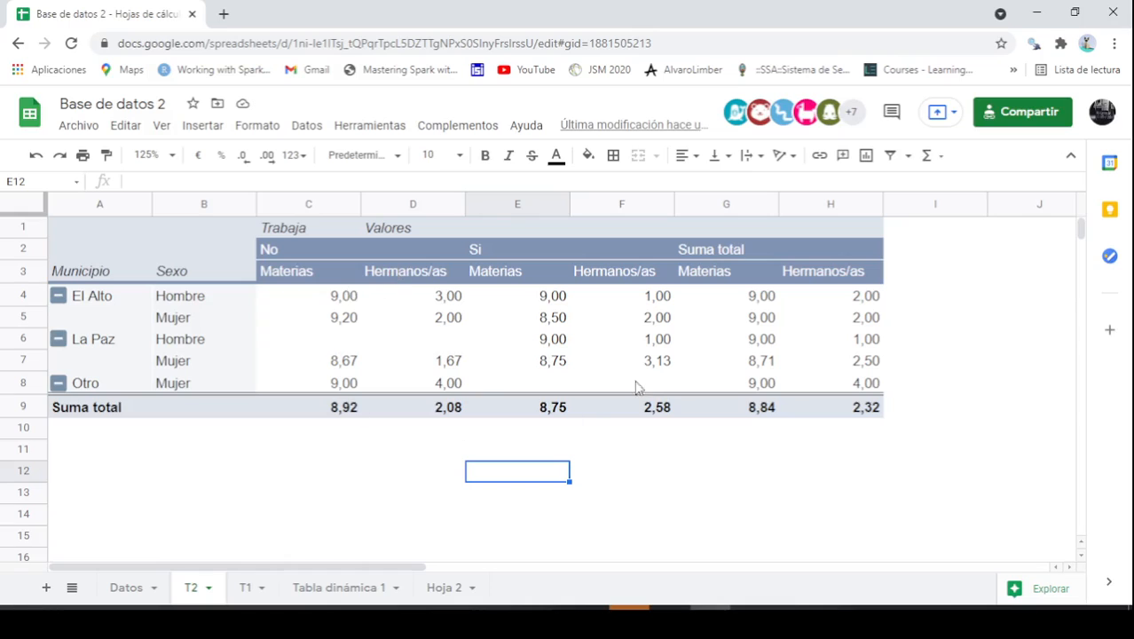
Examine the Materias and Hermanos/as averages of El Alto for Hombre and Mujer under Trabaja No and Si
click(325, 300)
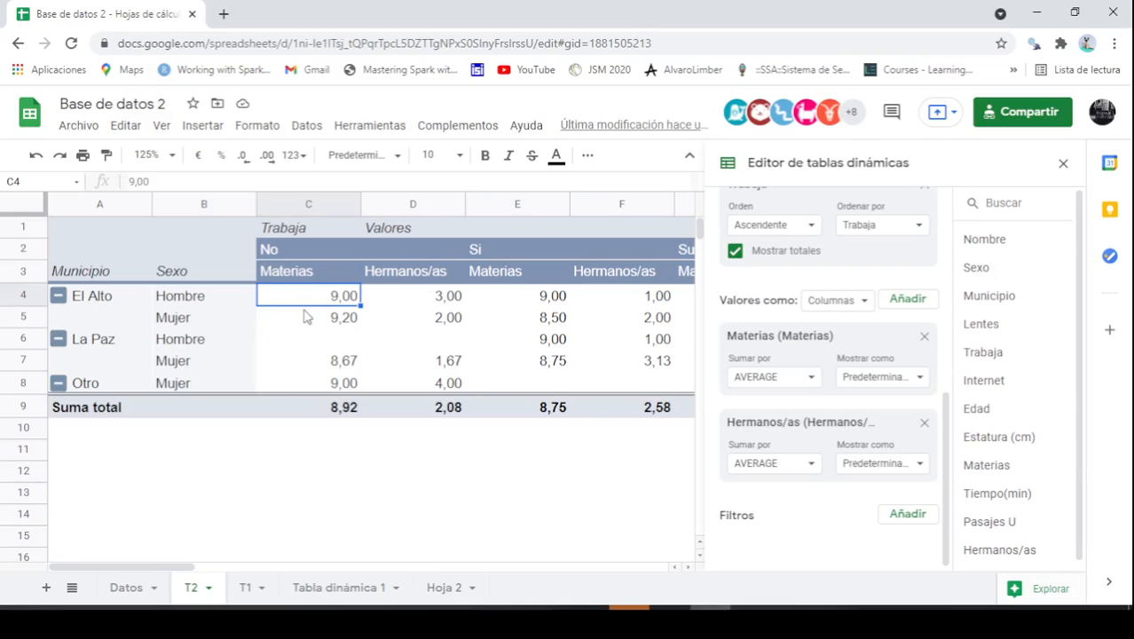
click(408, 302)
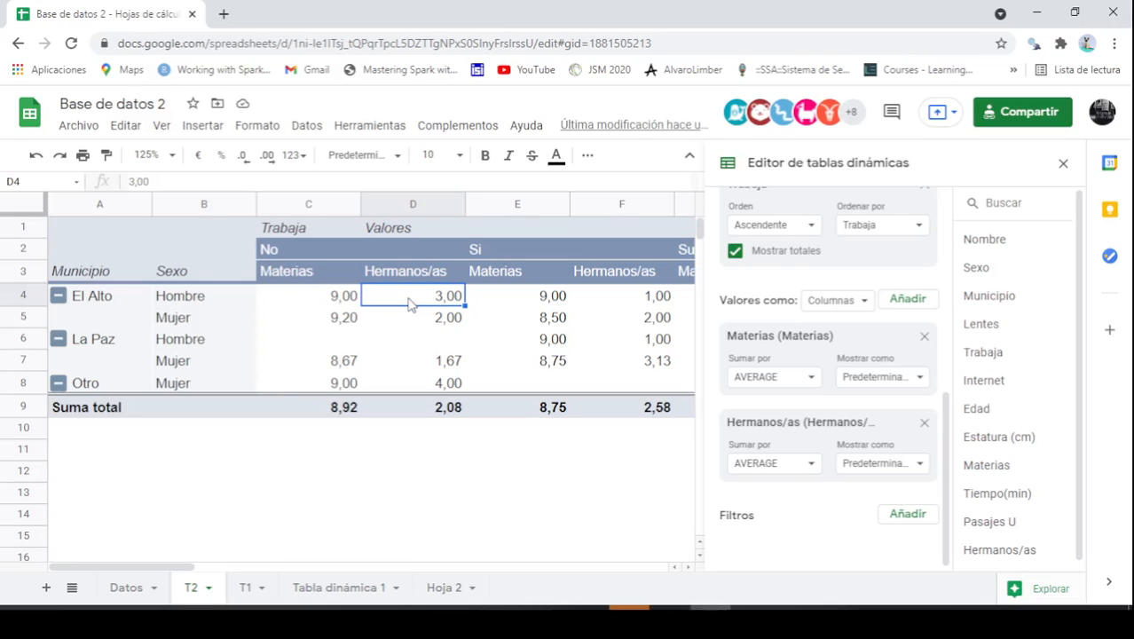
click(397, 249)
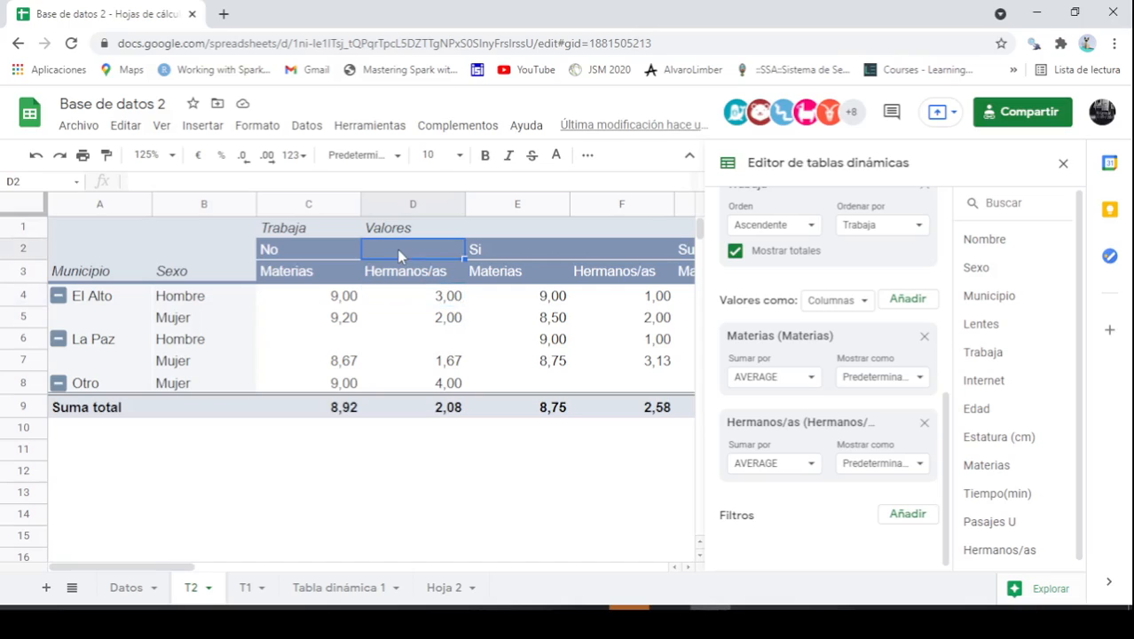
click(299, 251)
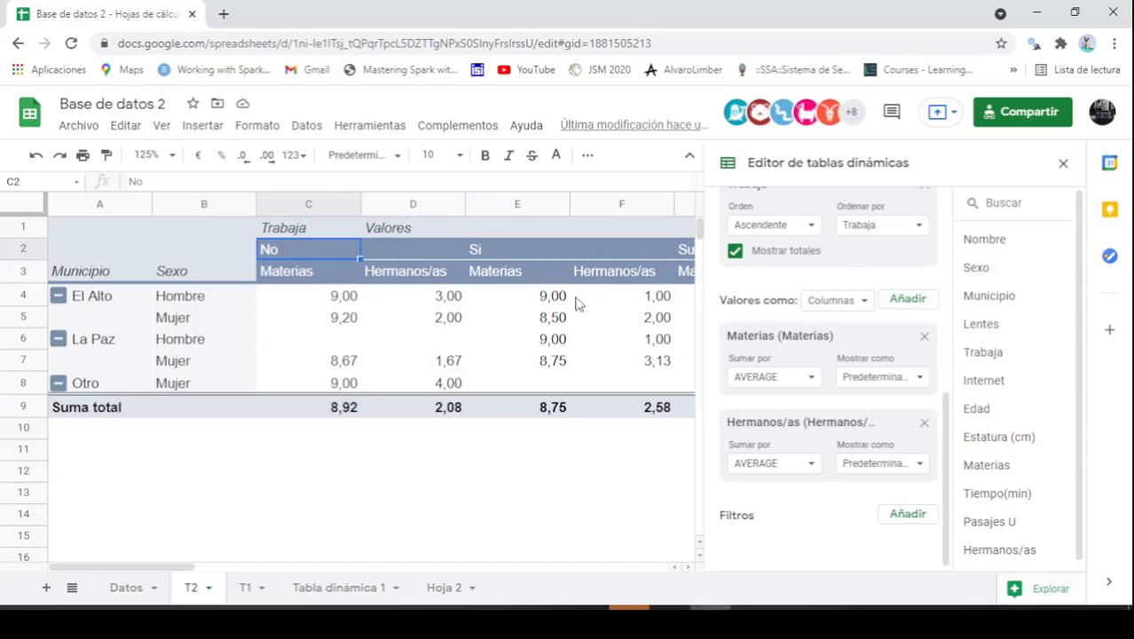
click(510, 250)
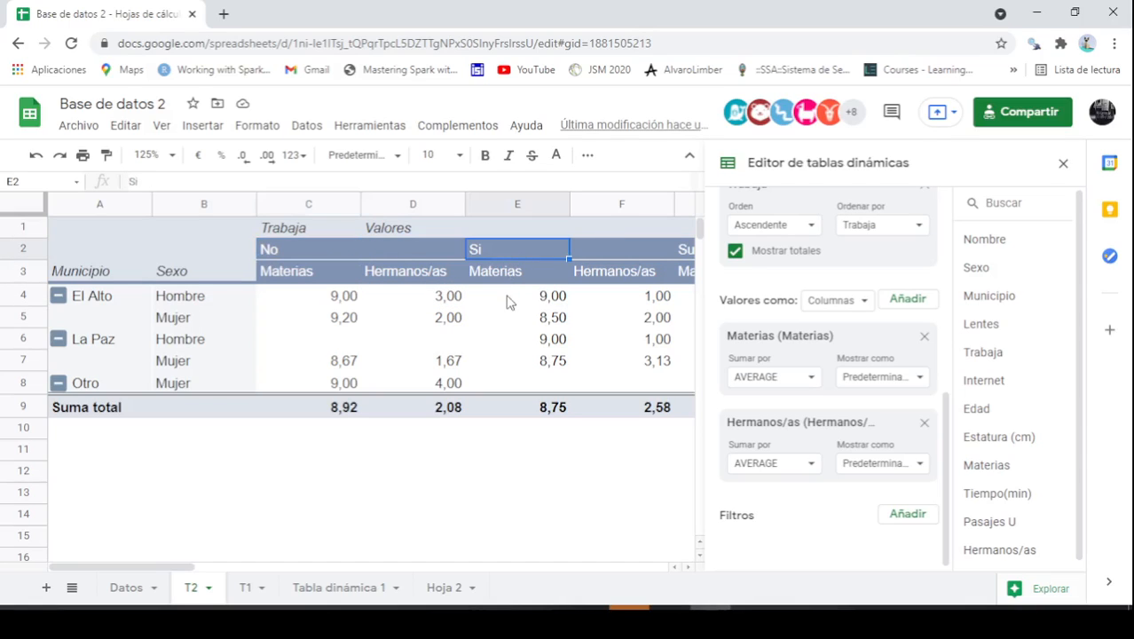
click(507, 300)
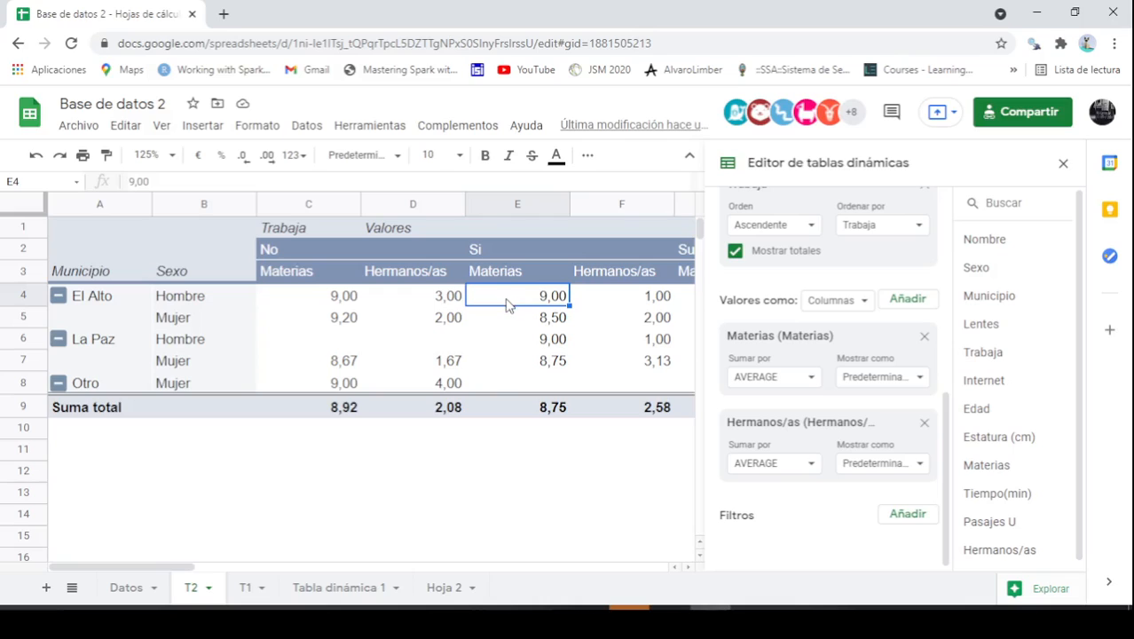
click(619, 300)
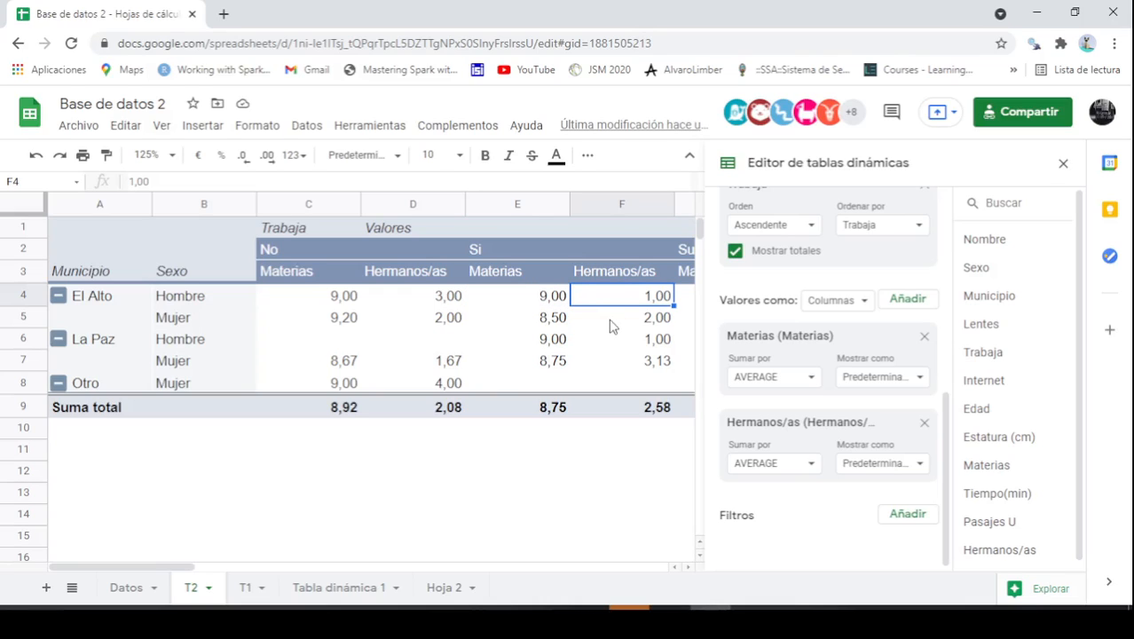
click(318, 325)
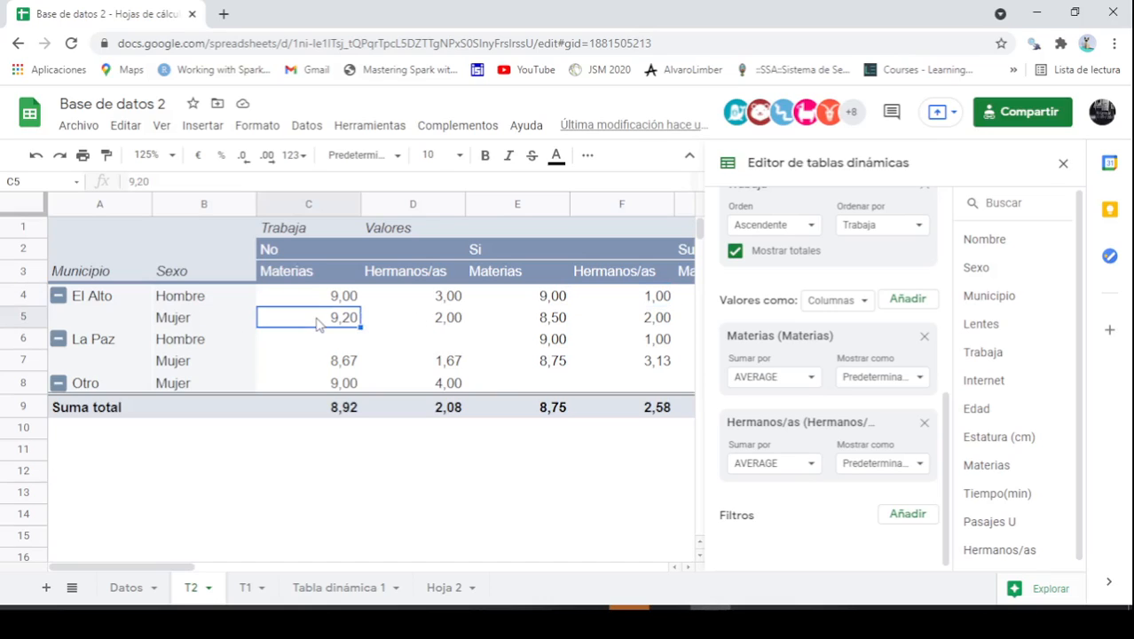
click(420, 320)
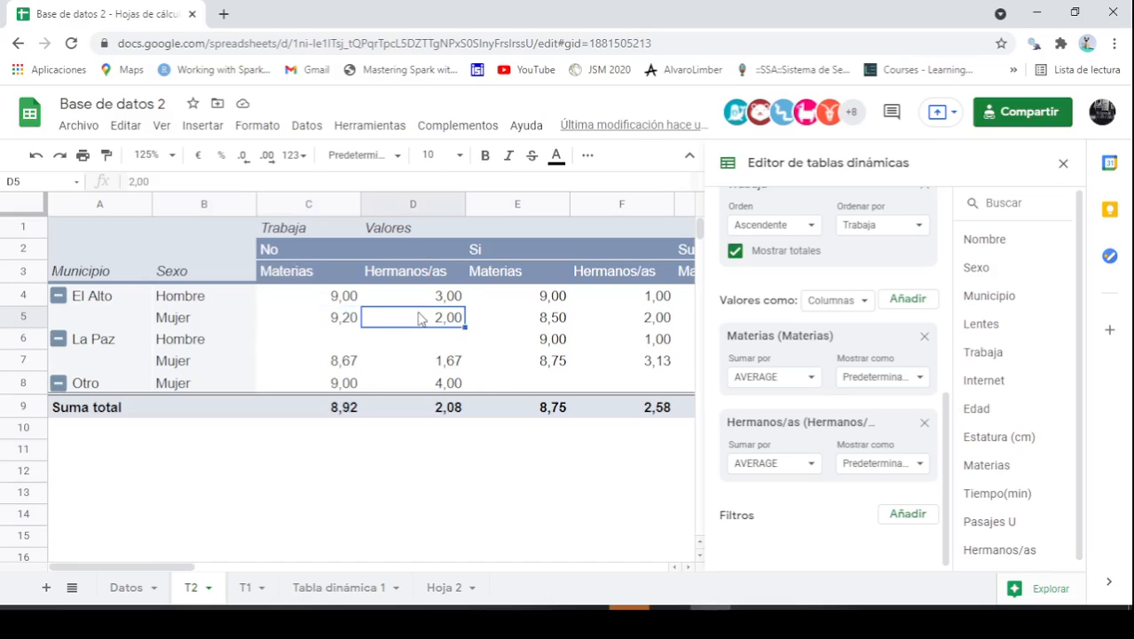
drag(316, 251, 402, 245)
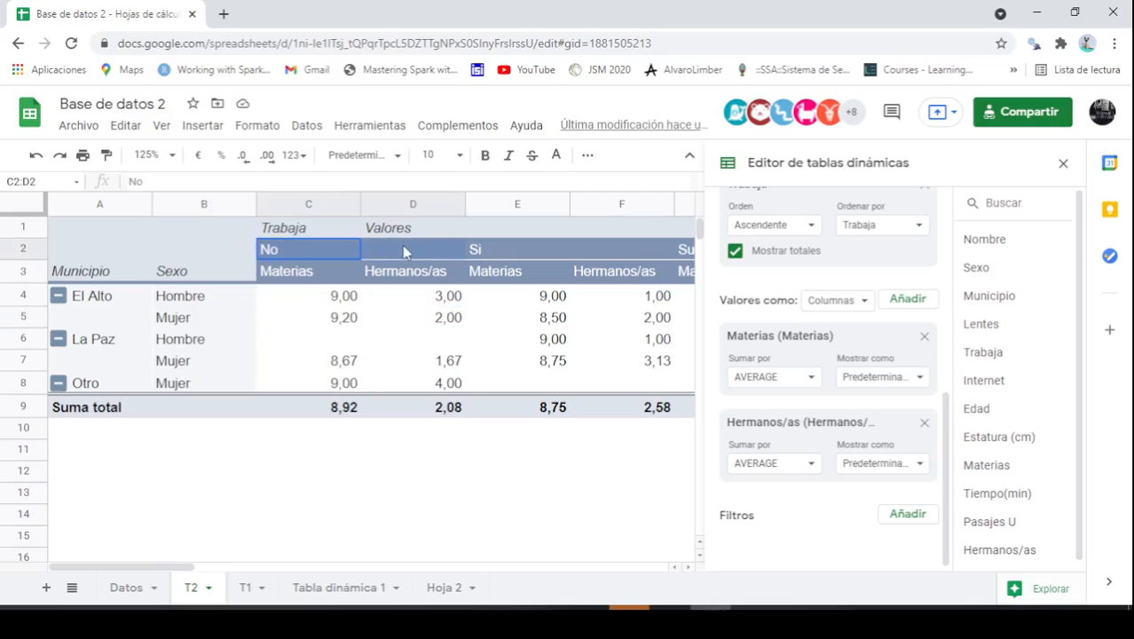
drag(480, 251, 612, 245)
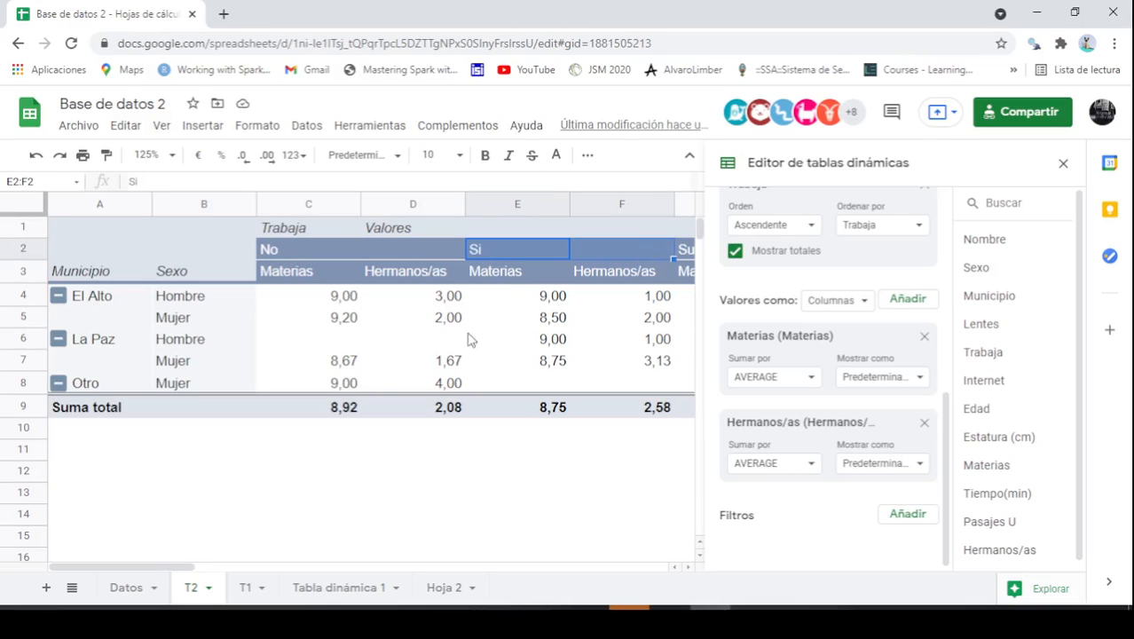
click(551, 325)
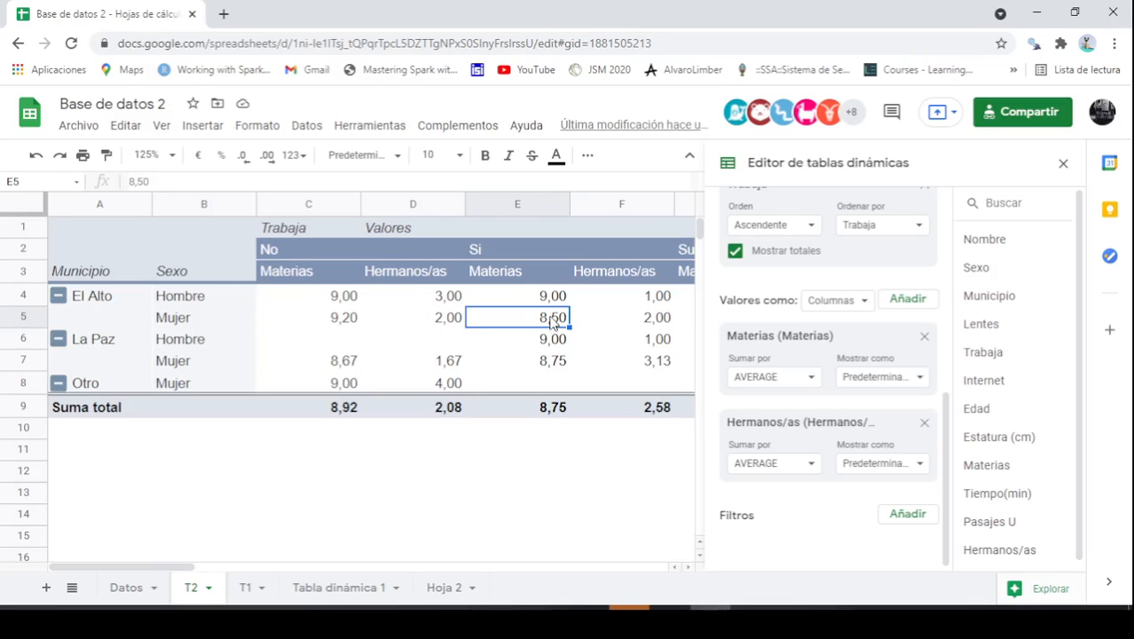
click(644, 326)
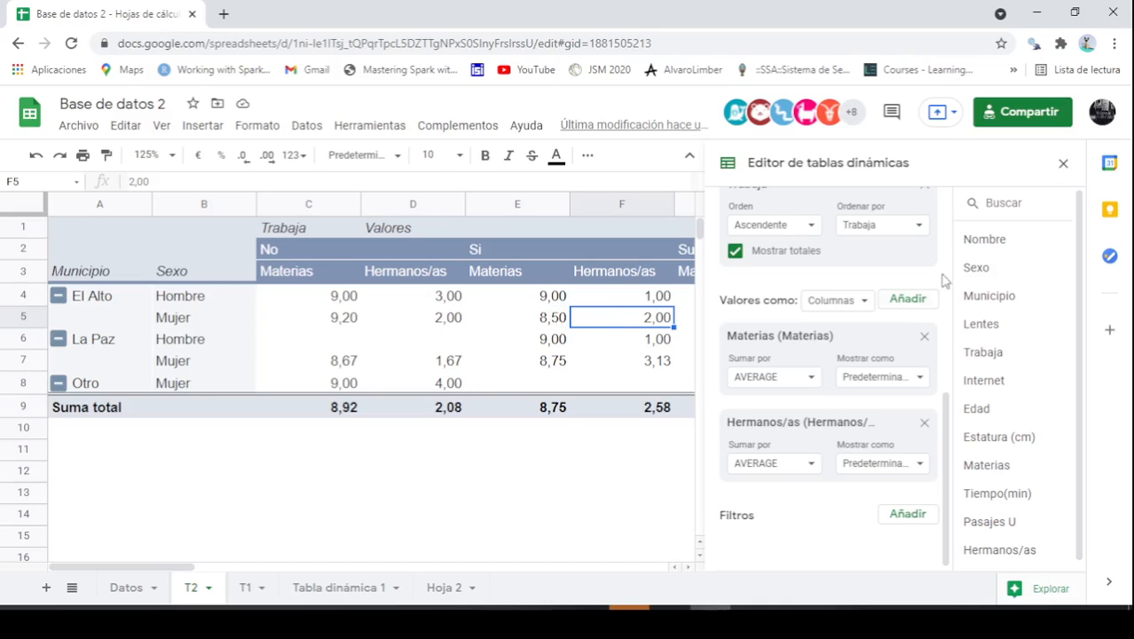
click(490, 430)
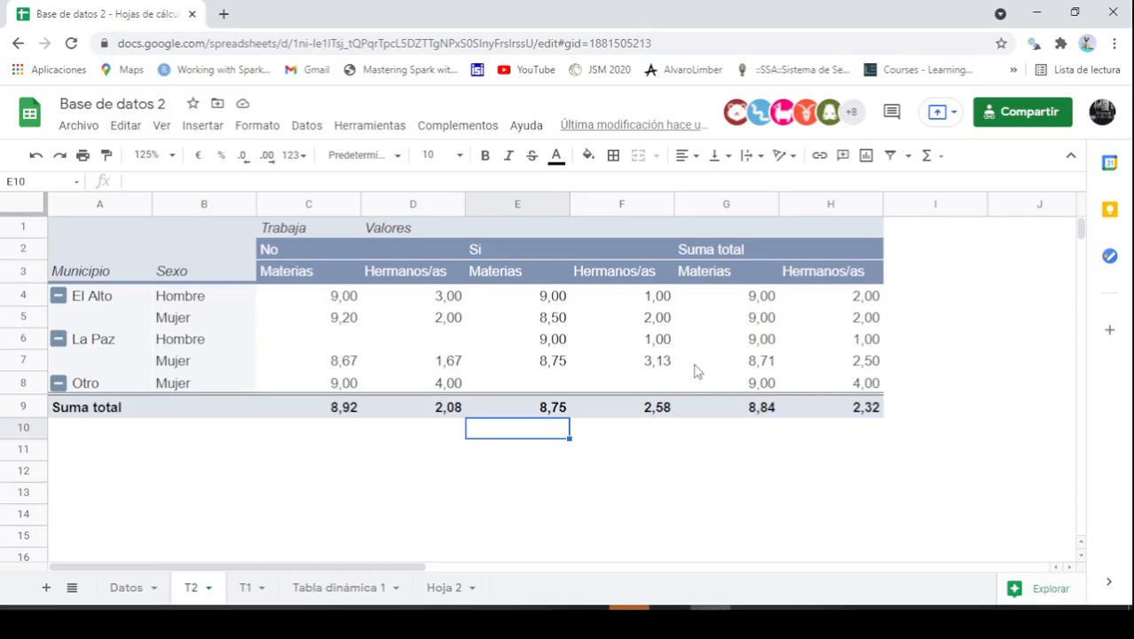
Review the row, column and value field settings that define the T2 pivot table
click(600, 298)
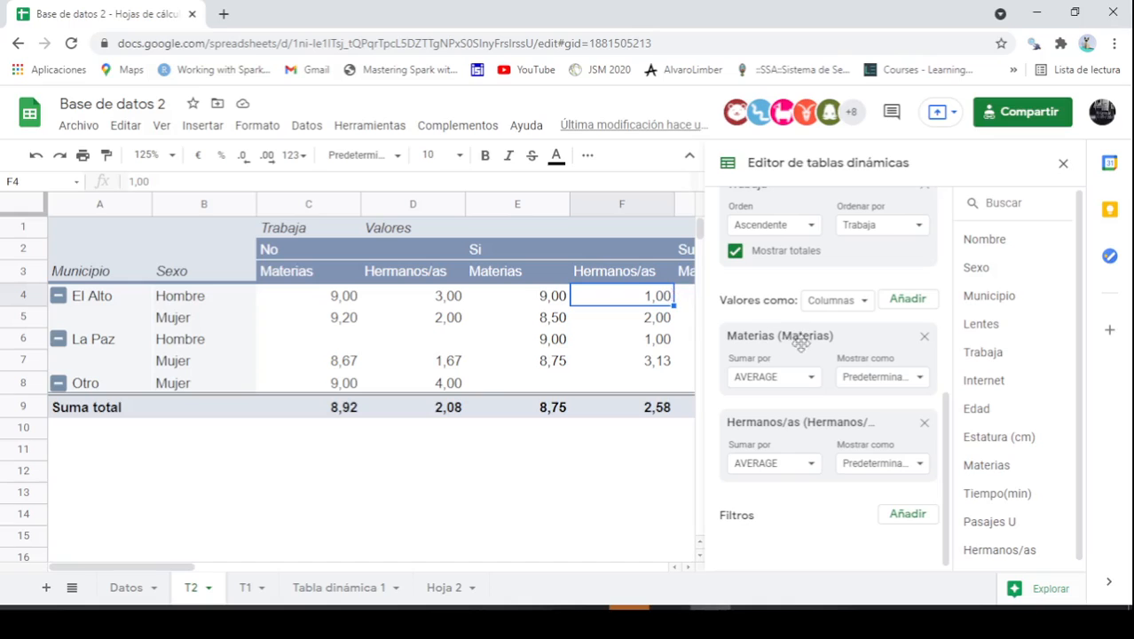
scroll(781, 337, up, 3)
scroll(781, 337, up, 2)
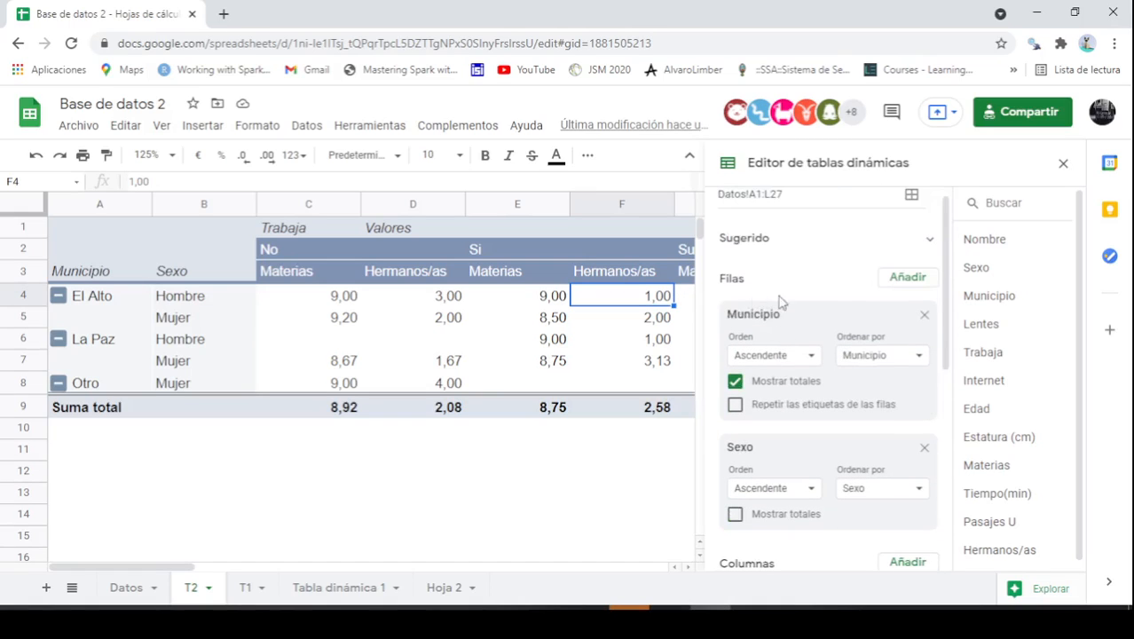
scroll(827, 303, down, 2)
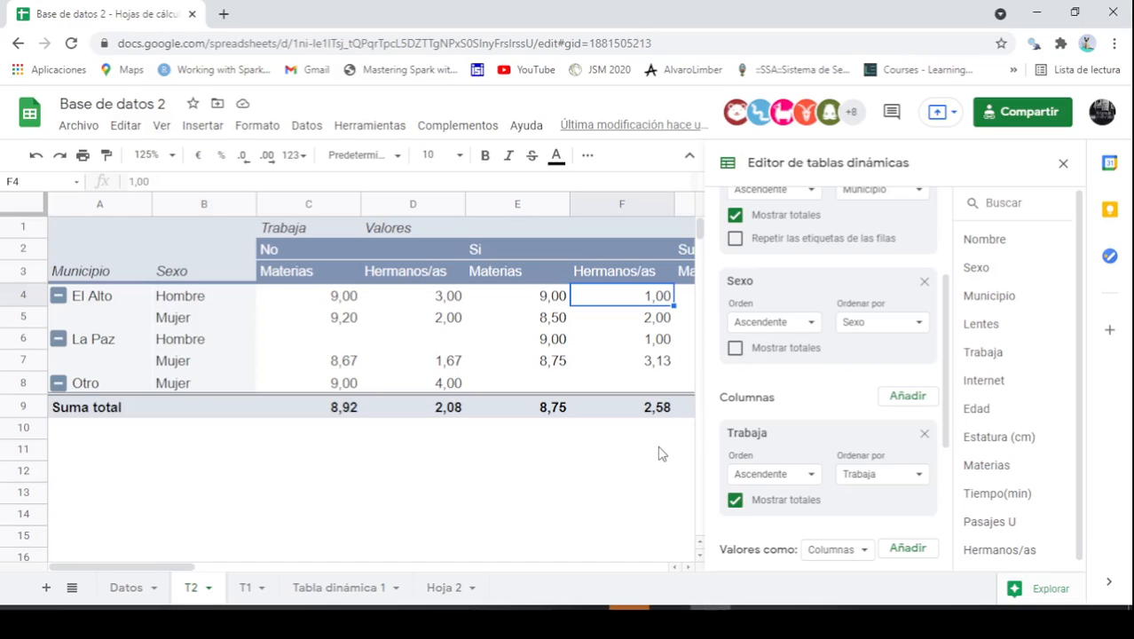
scroll(794, 421, down, 2)
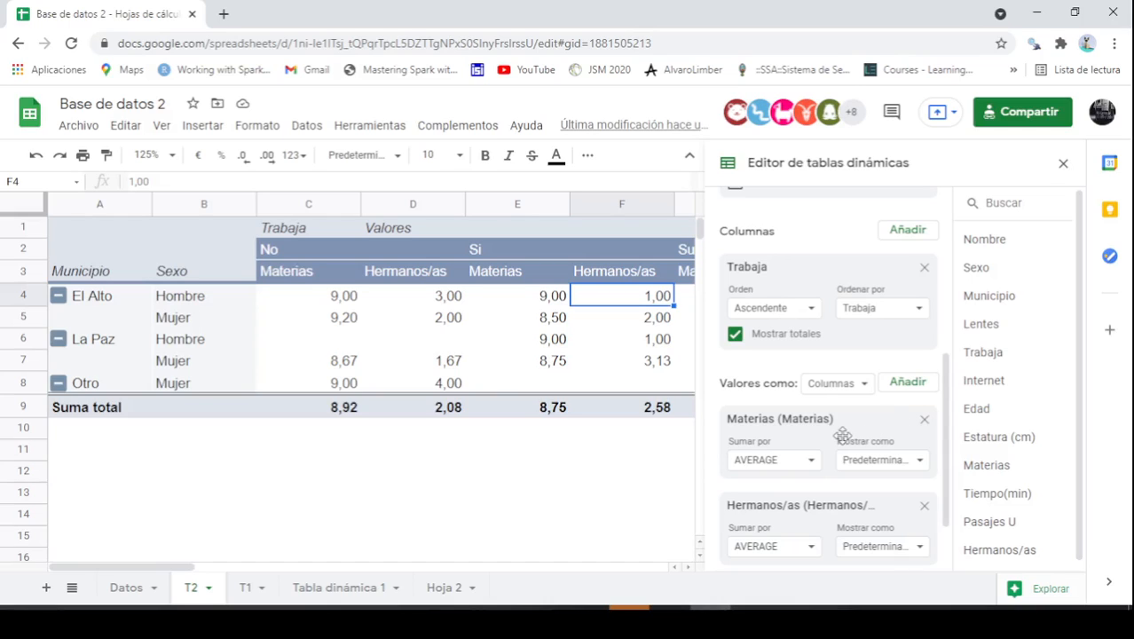
scroll(839, 427, down, 1)
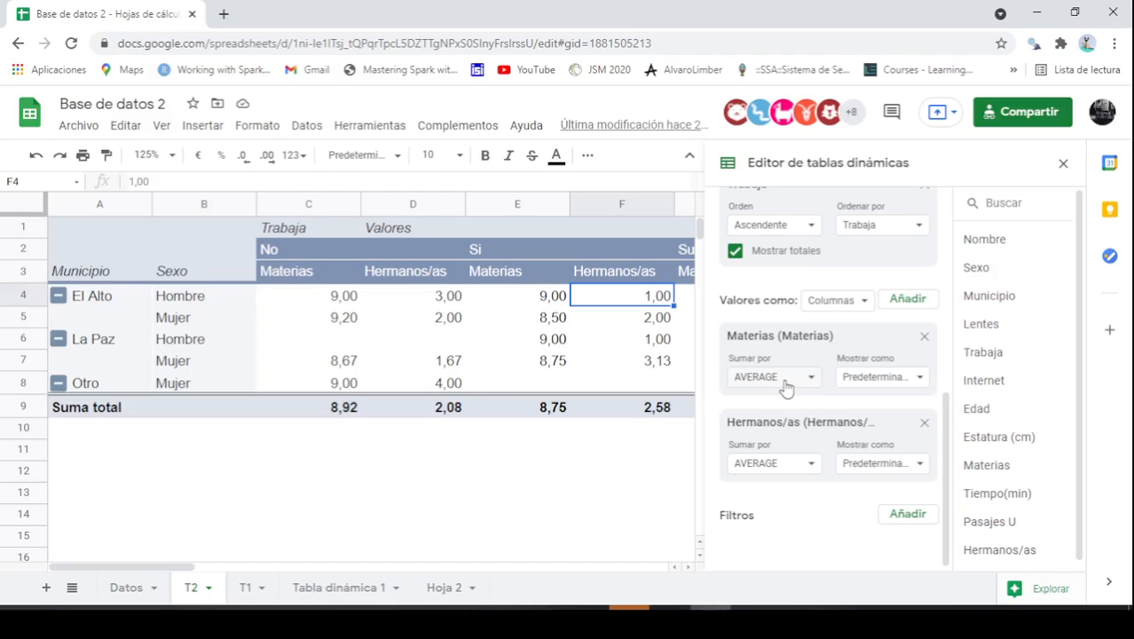
Create another pivot table from the range Datos!A1:L27 on a new sheet
click(126, 586)
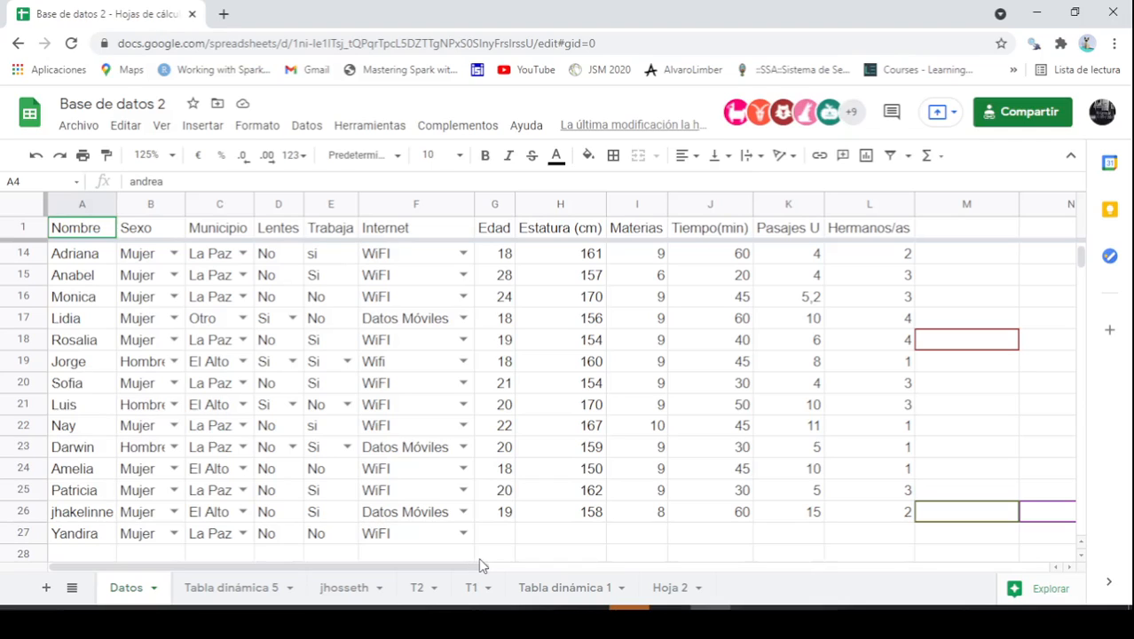
click(334, 596)
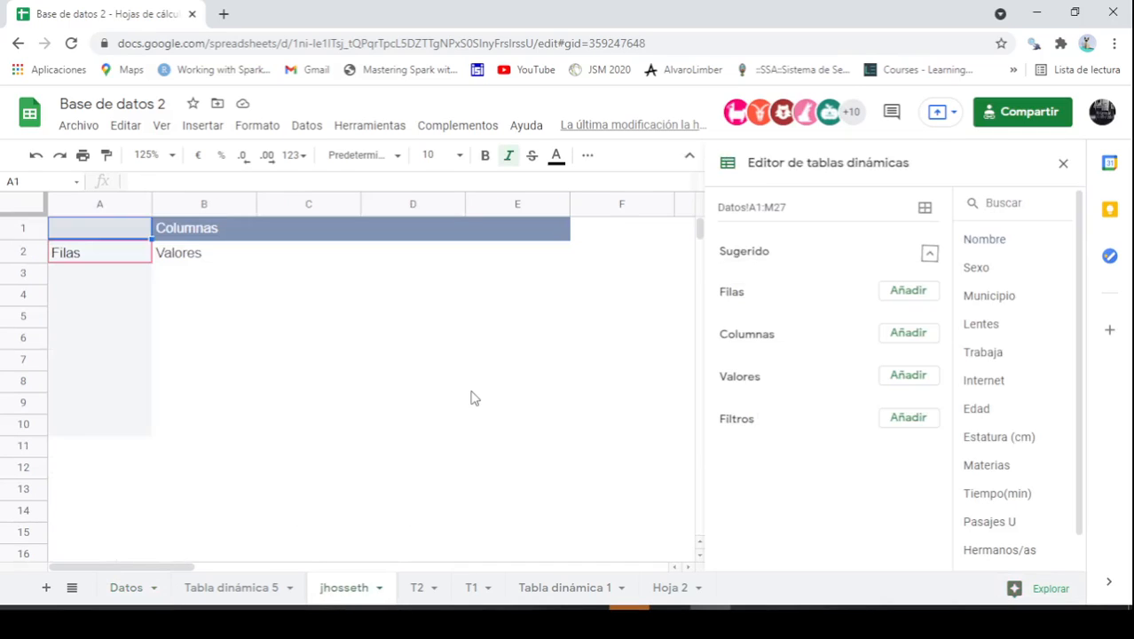
click(129, 591)
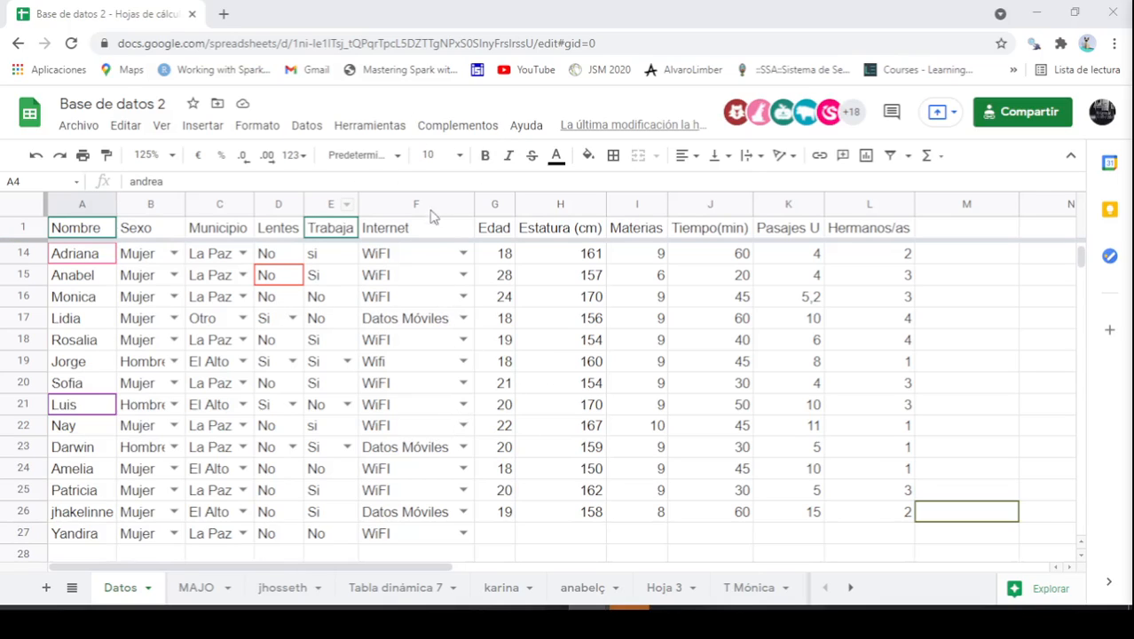
click(308, 133)
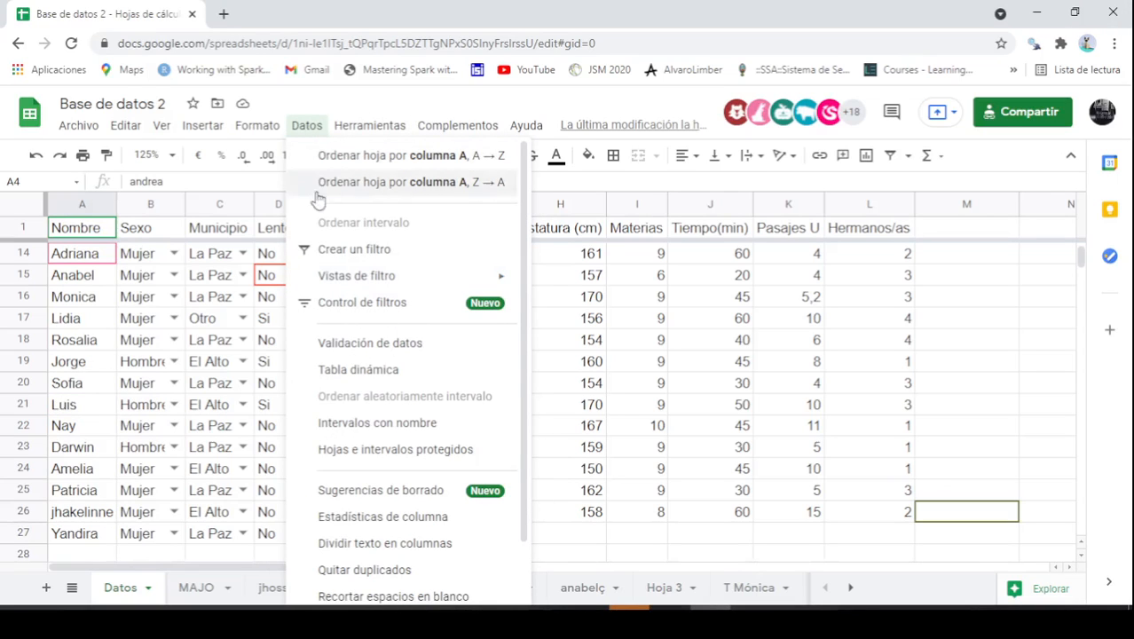
click(392, 372)
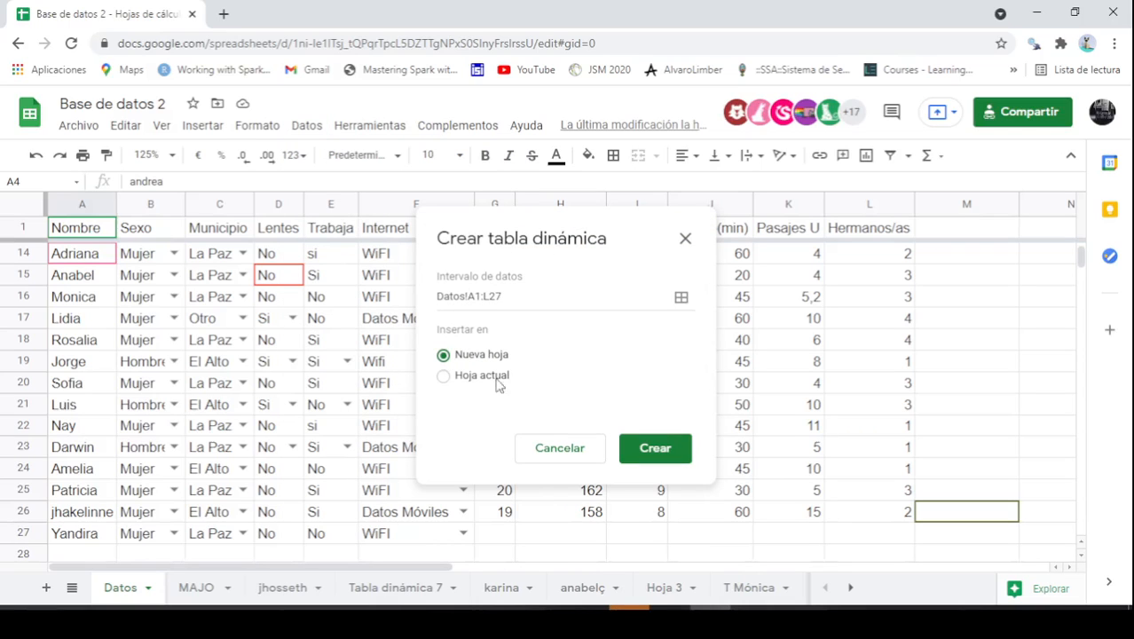
click(655, 449)
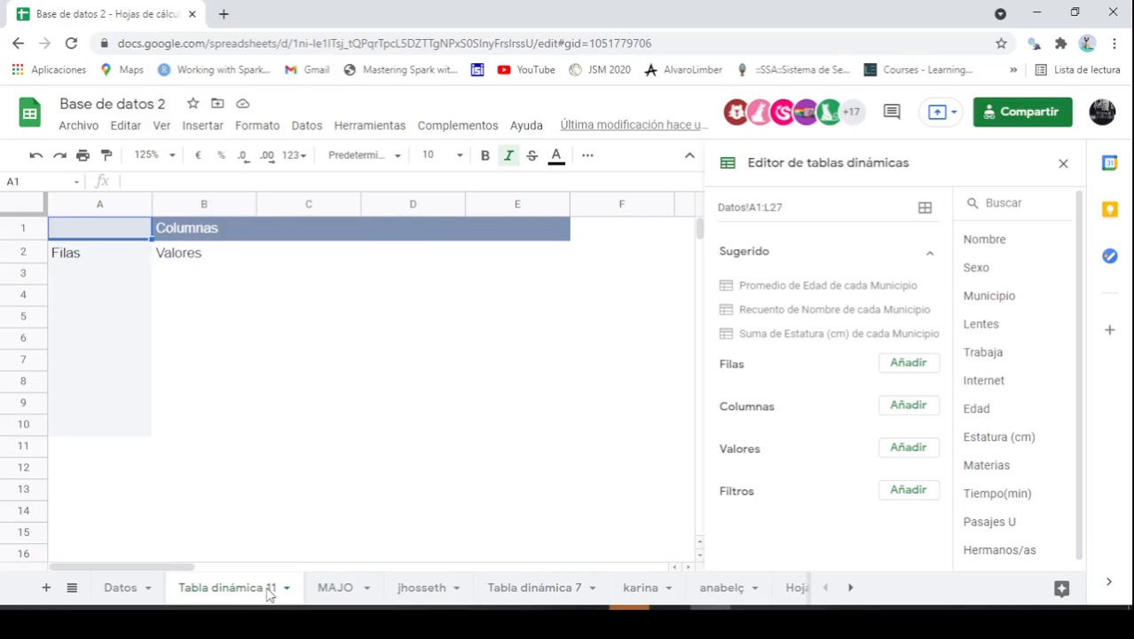
Rename the new pivot table sheet with the presenter's first name
right_click(268, 595)
click(250, 393)
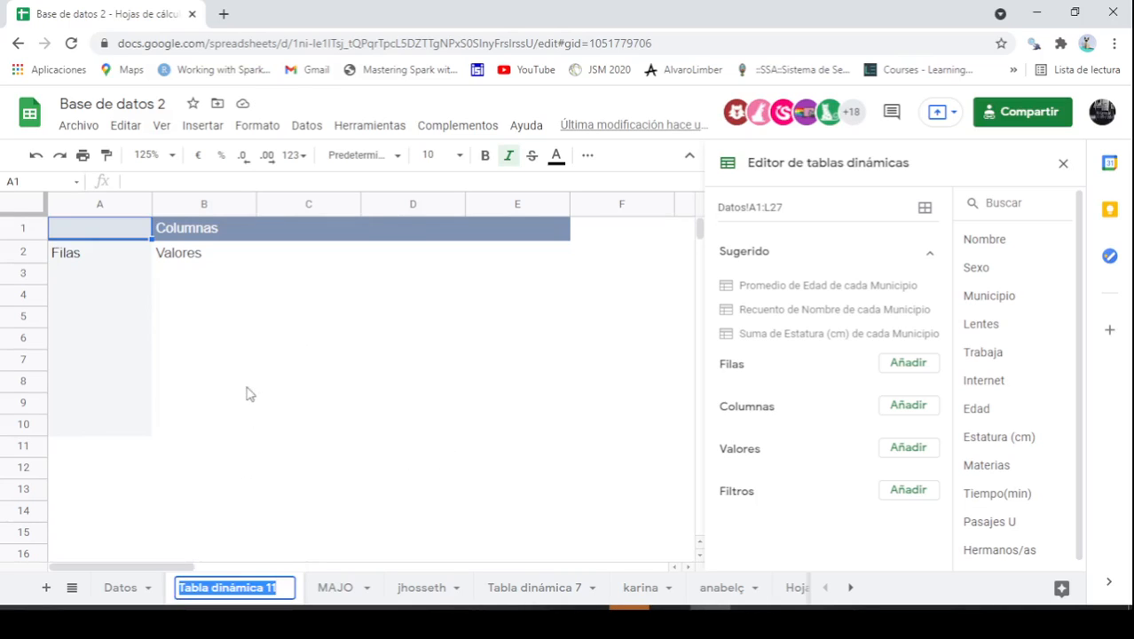
text(Alvaro)
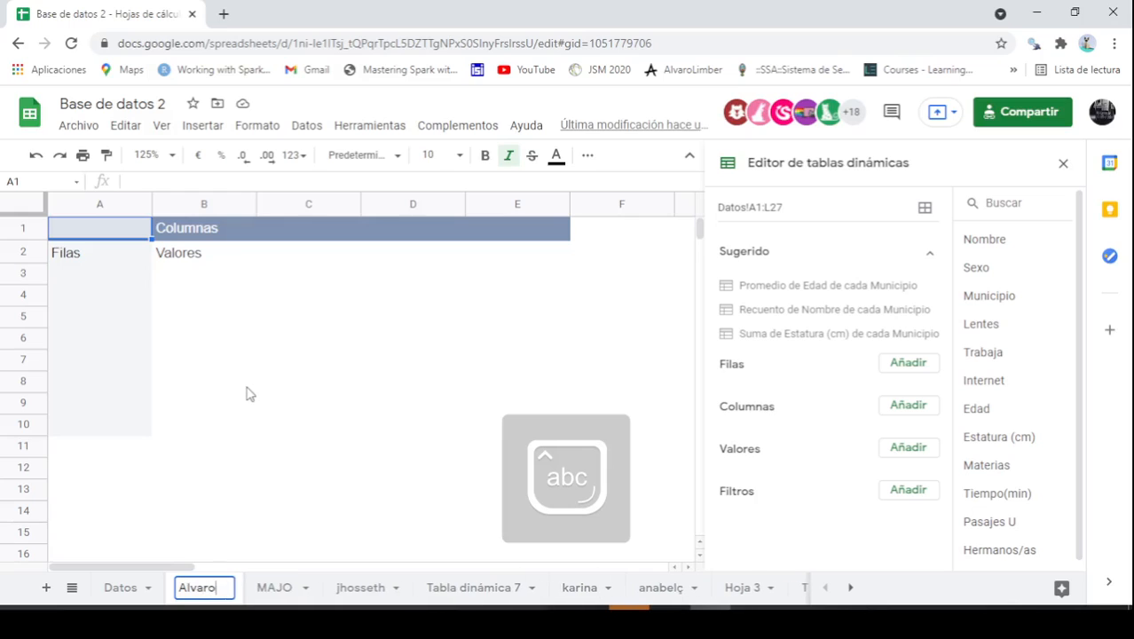
key(Return)
click(214, 360)
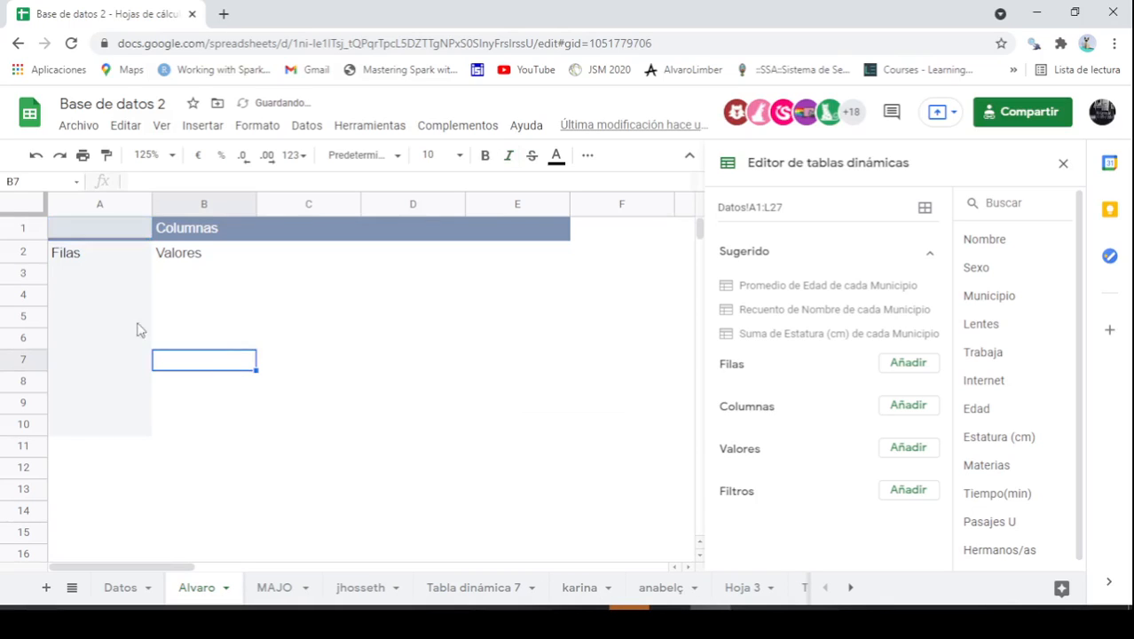
click(99, 326)
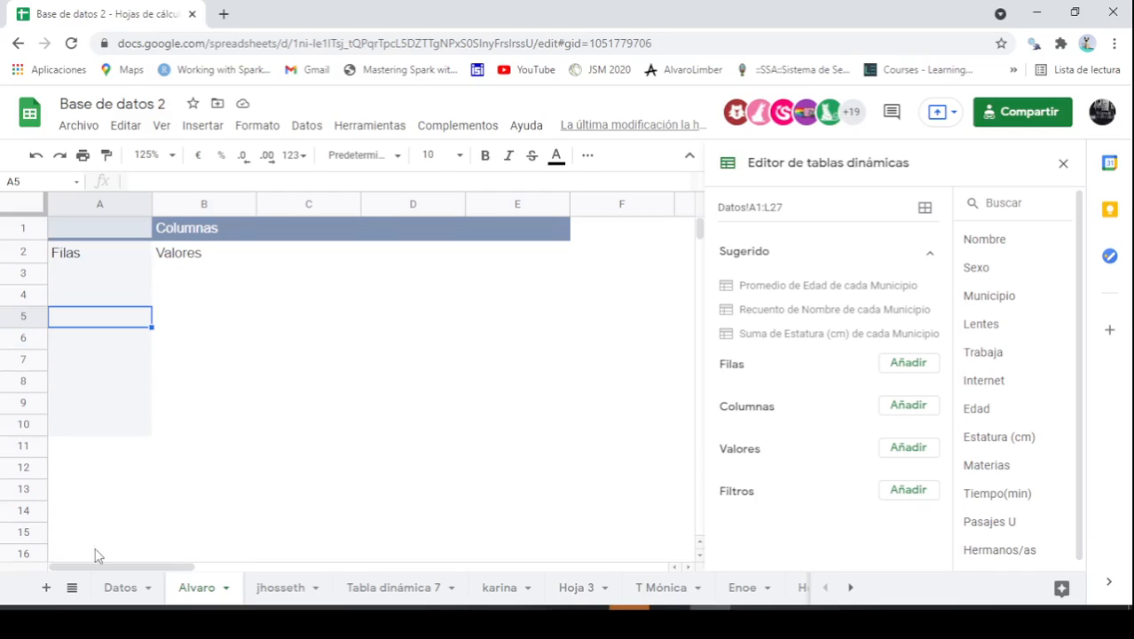
Return to the source data on the Datos sheet, showing its columns from Nombre onward
click(120, 589)
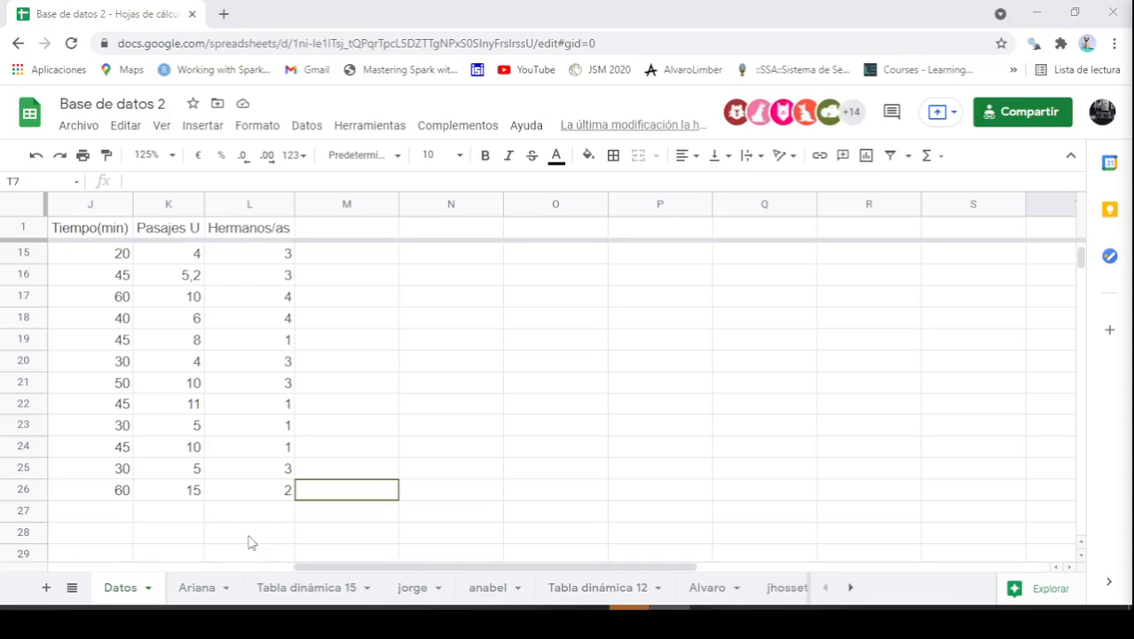
drag(321, 570, 76, 569)
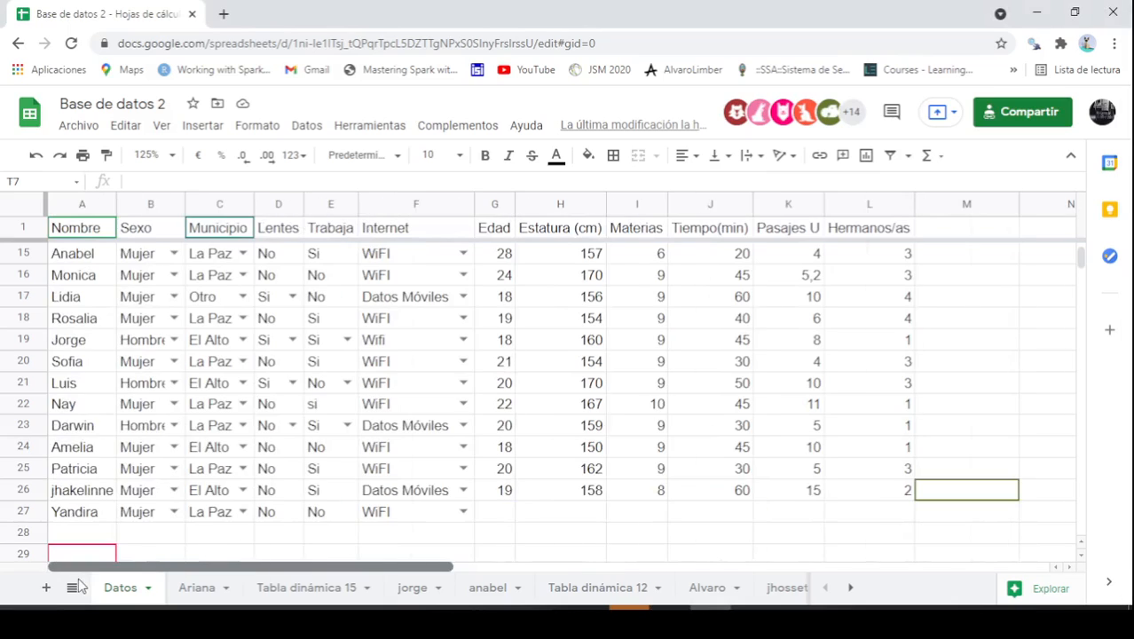
Look over the upper records of the source data and select the Municipio cell in row 7
scroll(234, 316, up, 3)
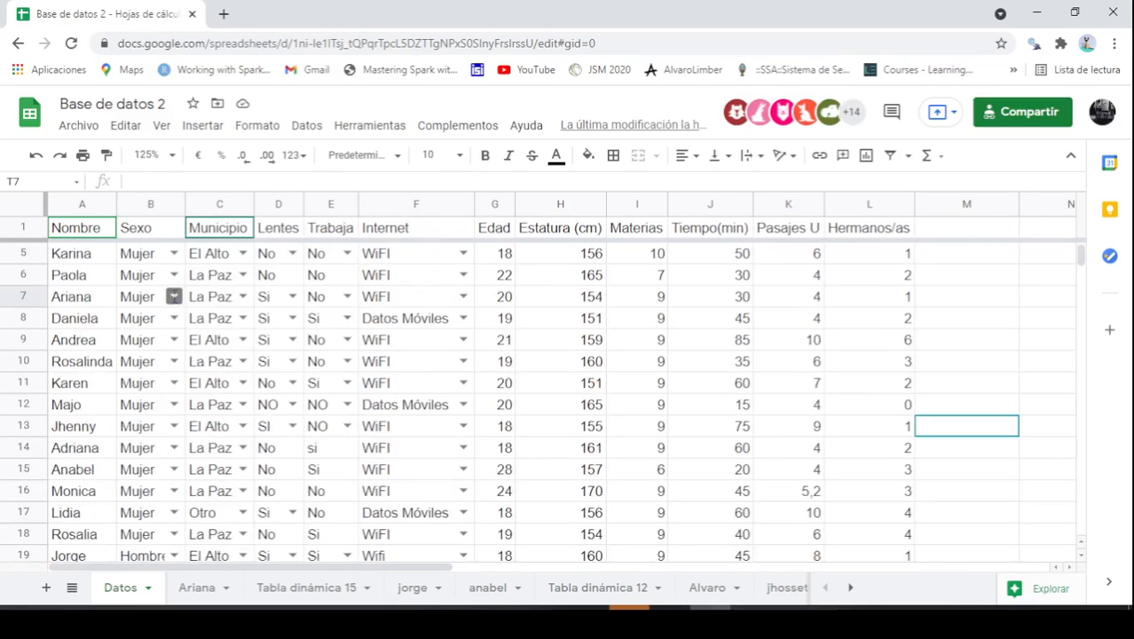
click(173, 295)
click(229, 300)
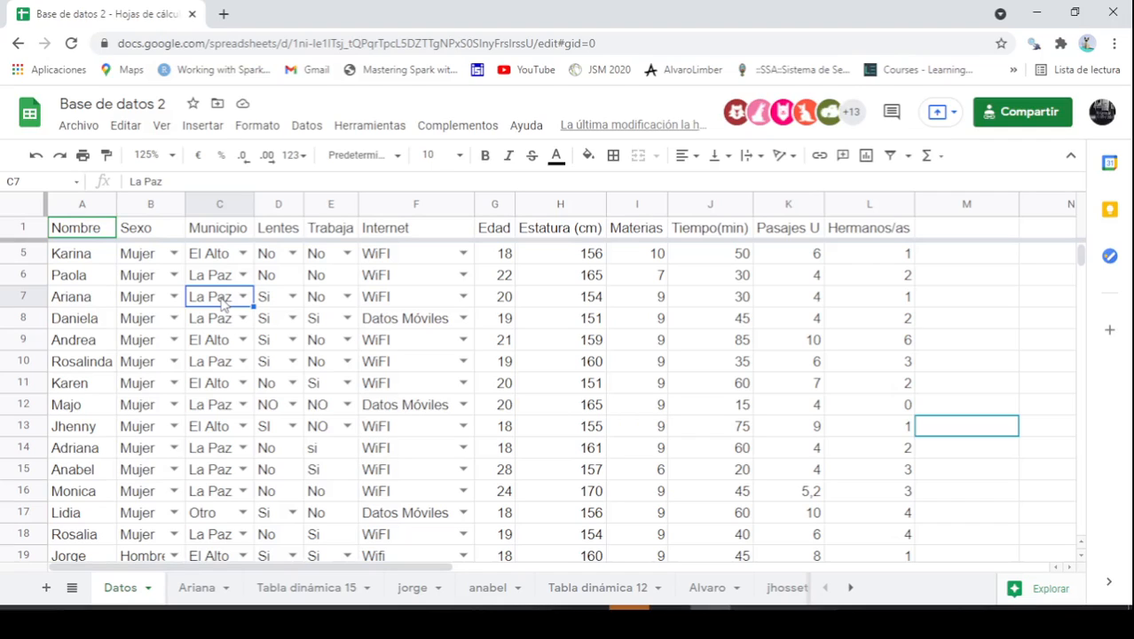
Review the participants' pivot tables on the sheets between Datos and Tabla dinámica 7, checking their rows, columns and values
click(204, 589)
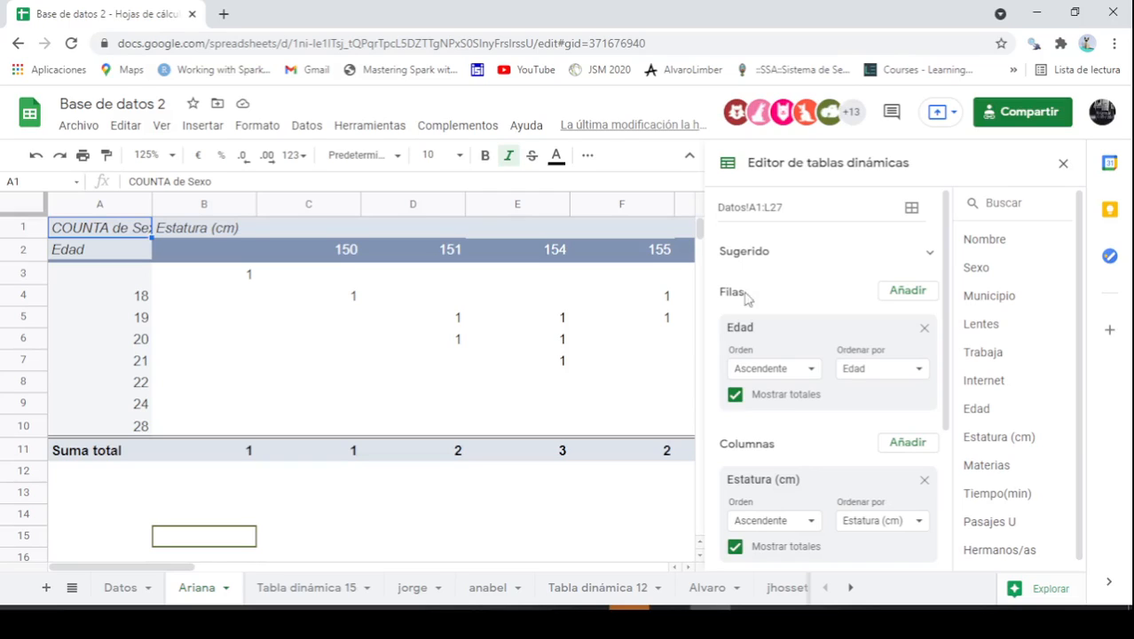
click(406, 589)
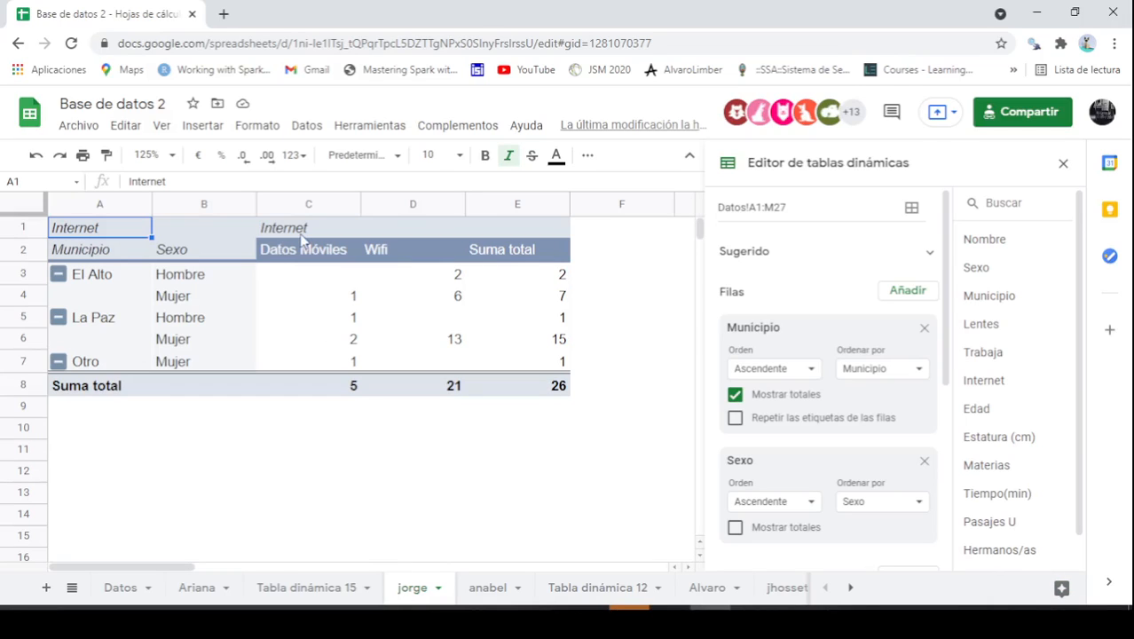
click(484, 588)
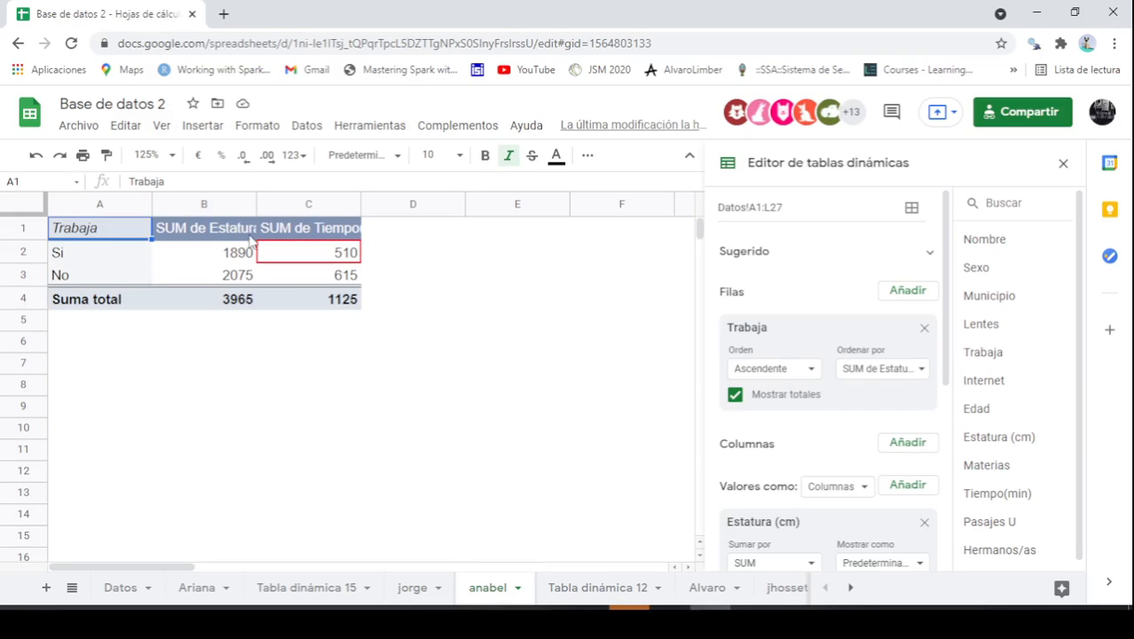
click(222, 233)
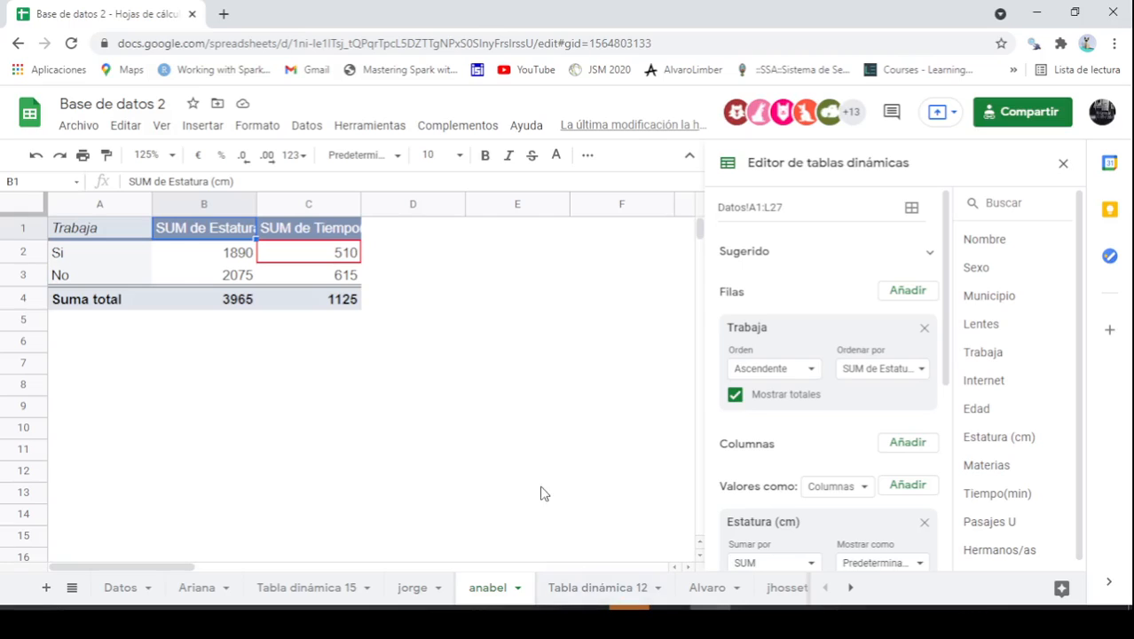
click(598, 587)
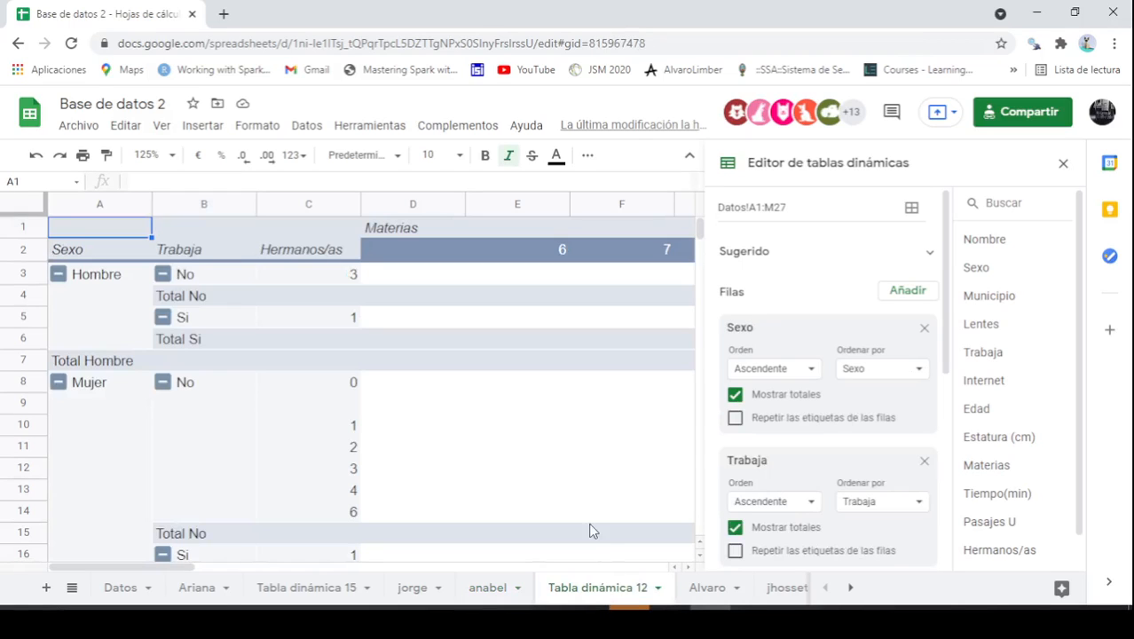
click(708, 589)
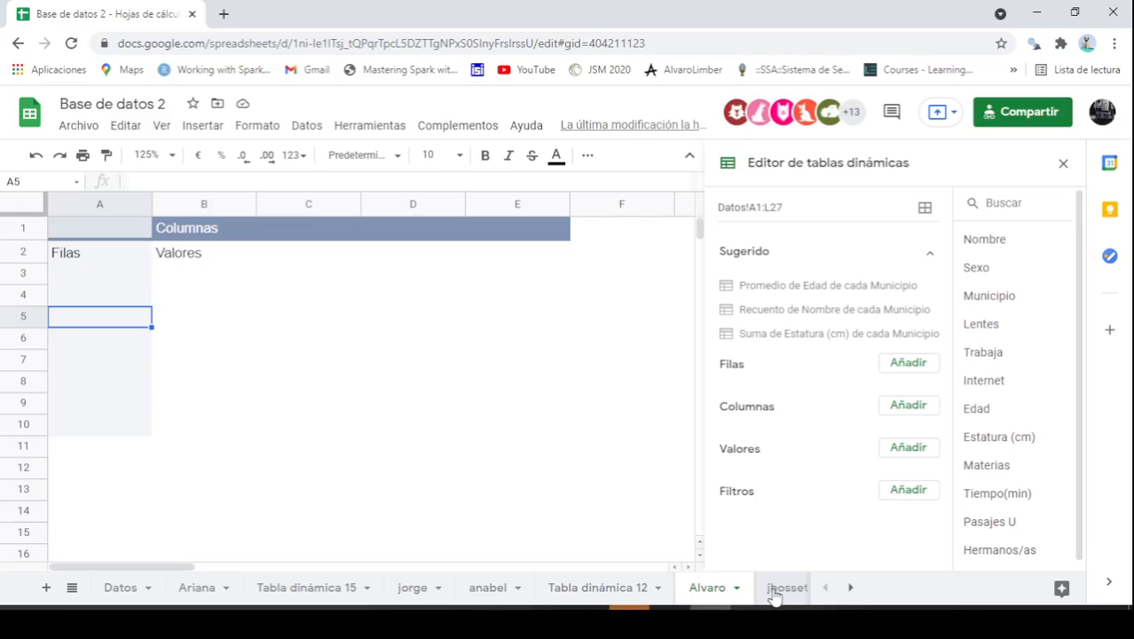
click(773, 591)
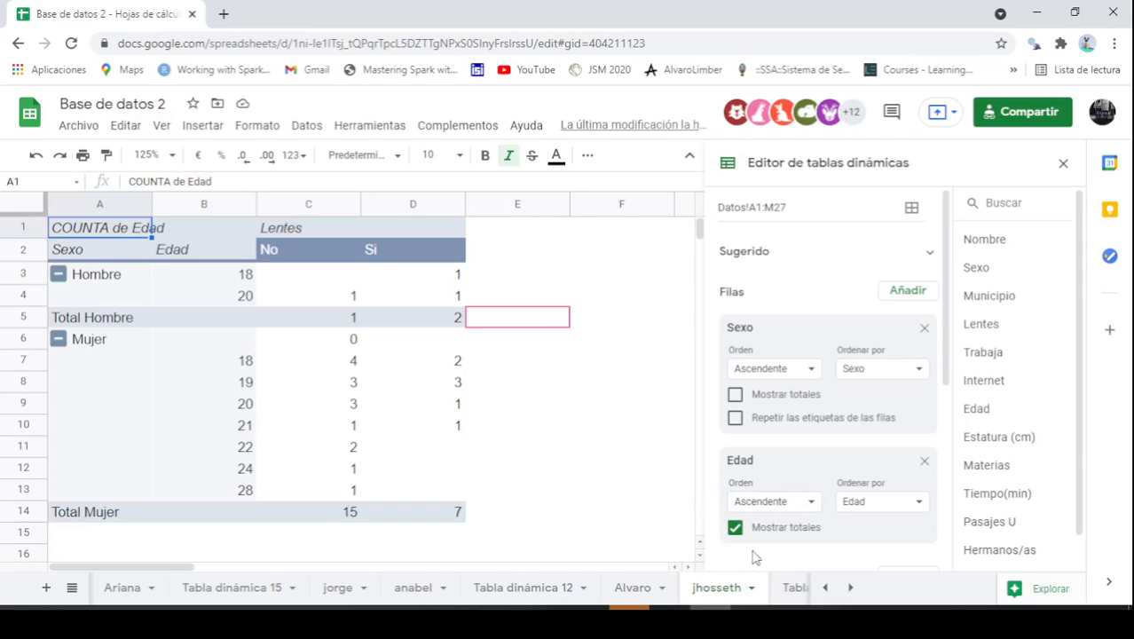
click(792, 590)
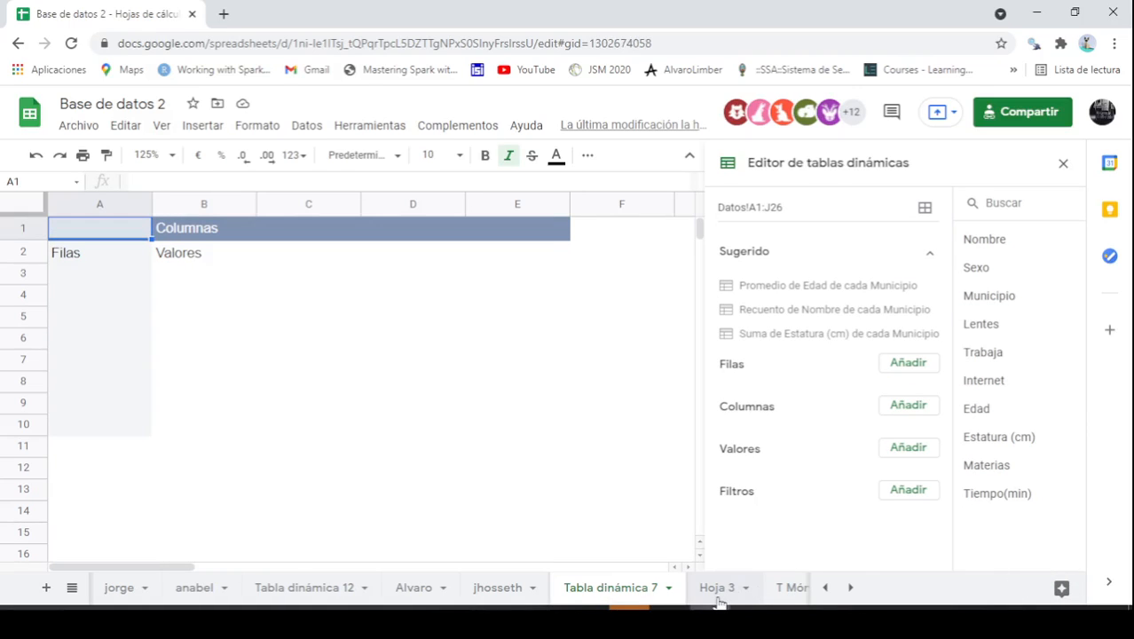
Check the remaining sheets from Hoja 3 through Hoja 10 for participants' pivot tables and return to the start of the sheet list
click(718, 596)
click(786, 590)
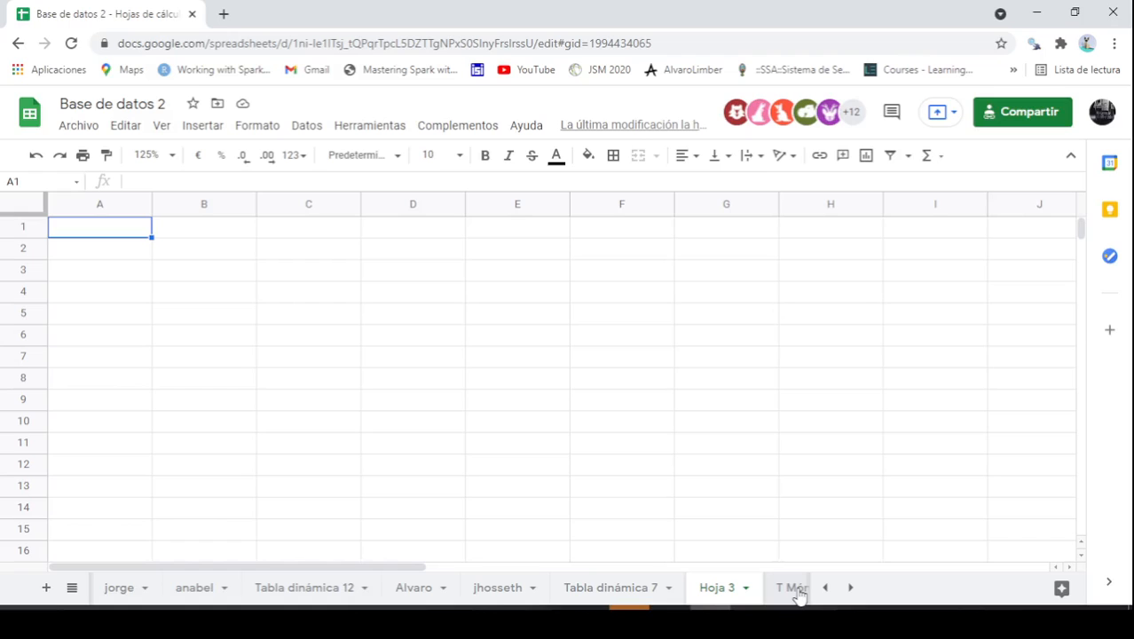
click(796, 589)
click(791, 589)
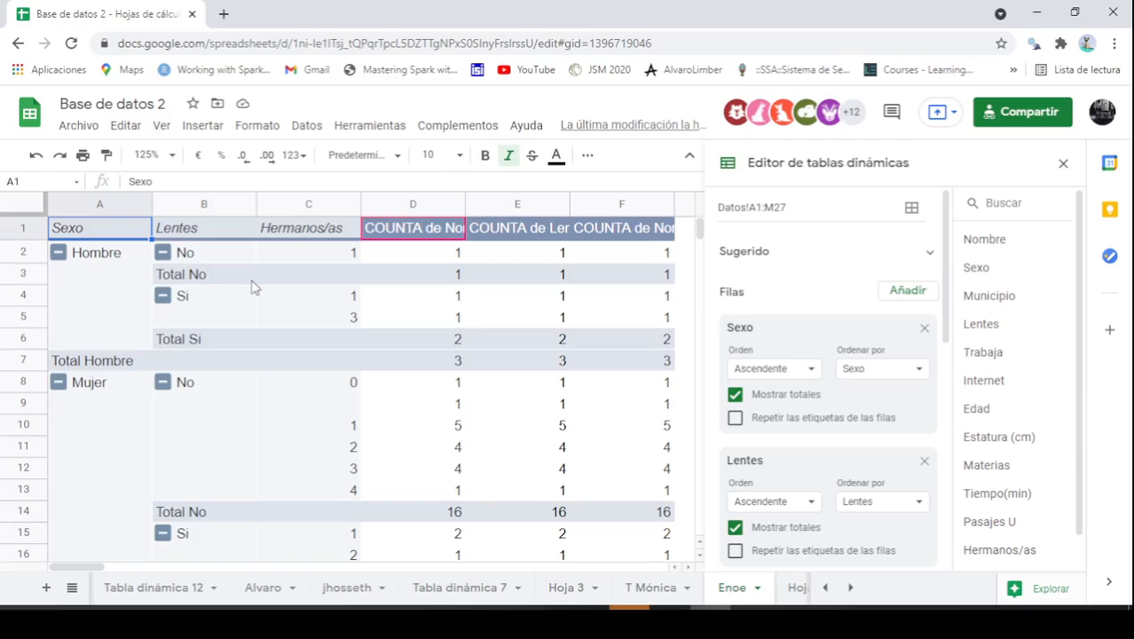
click(792, 589)
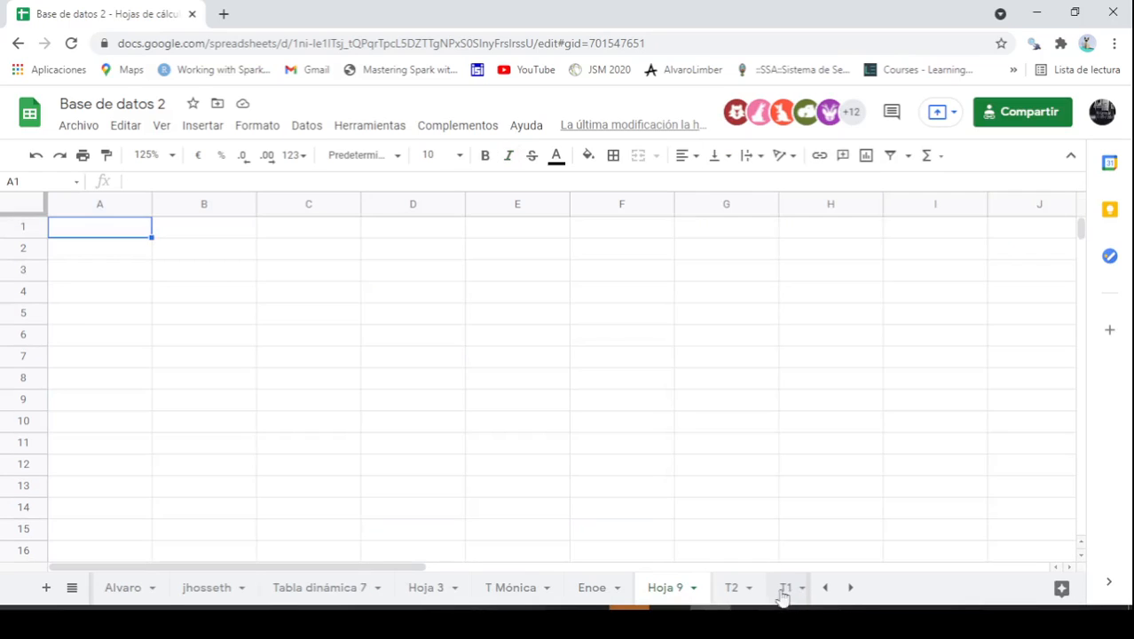
click(849, 588)
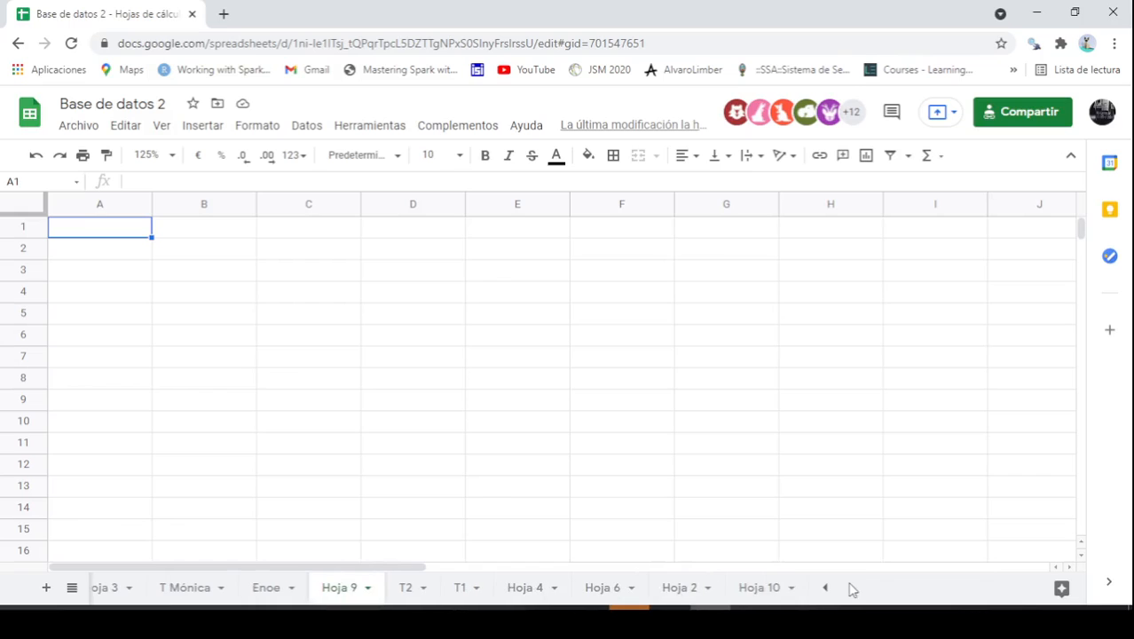
click(533, 593)
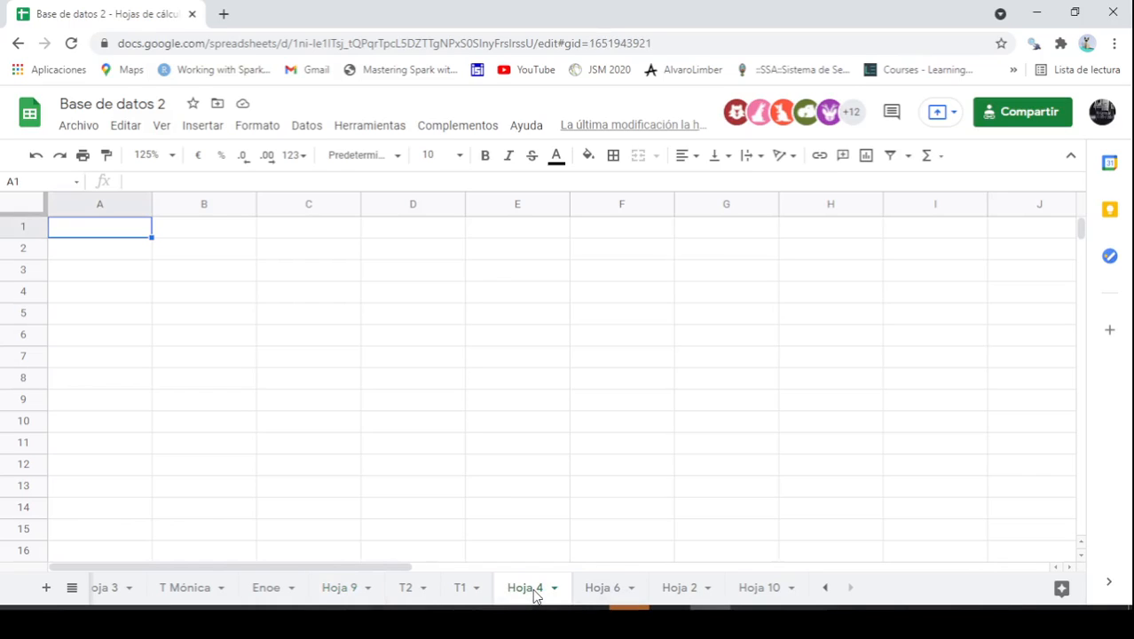
click(600, 593)
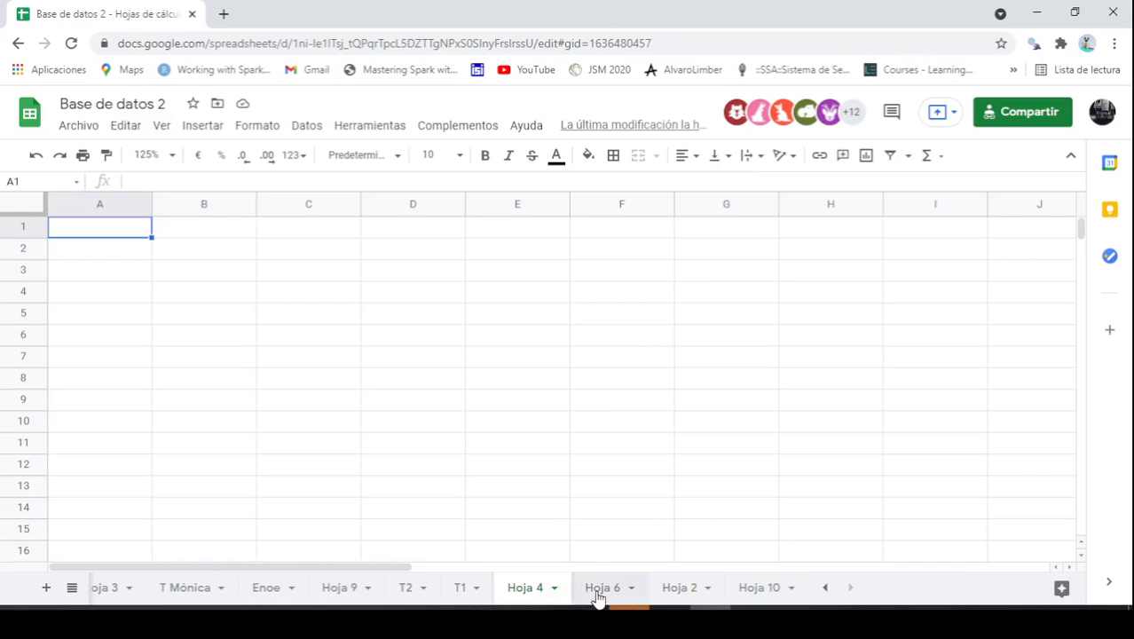
click(671, 593)
click(746, 590)
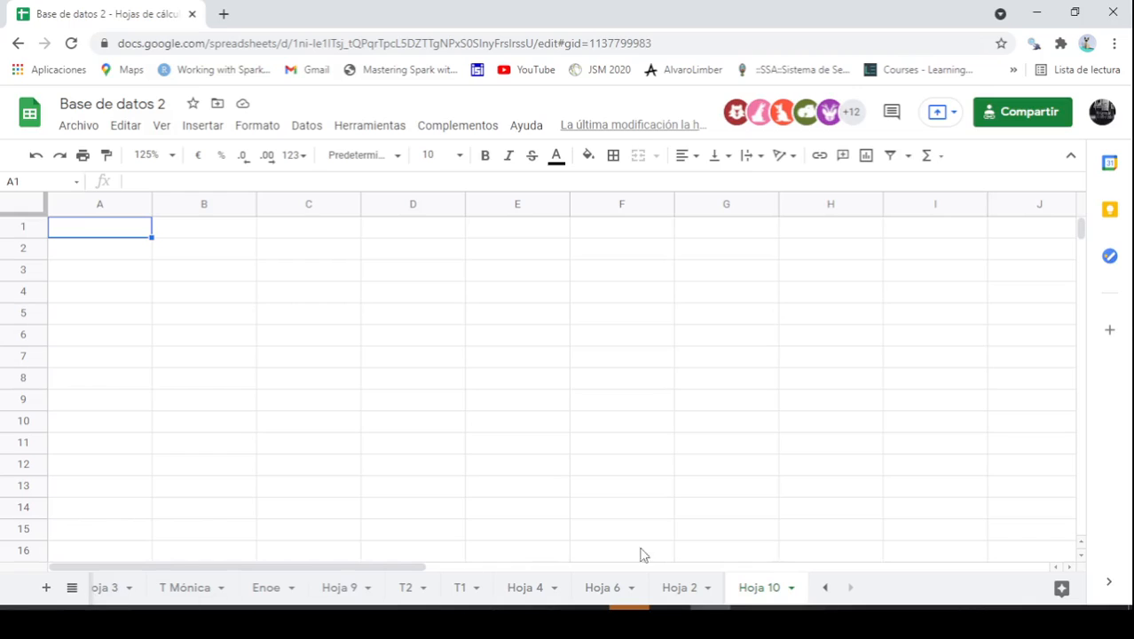
click(823, 589)
click(824, 590)
click(823, 589)
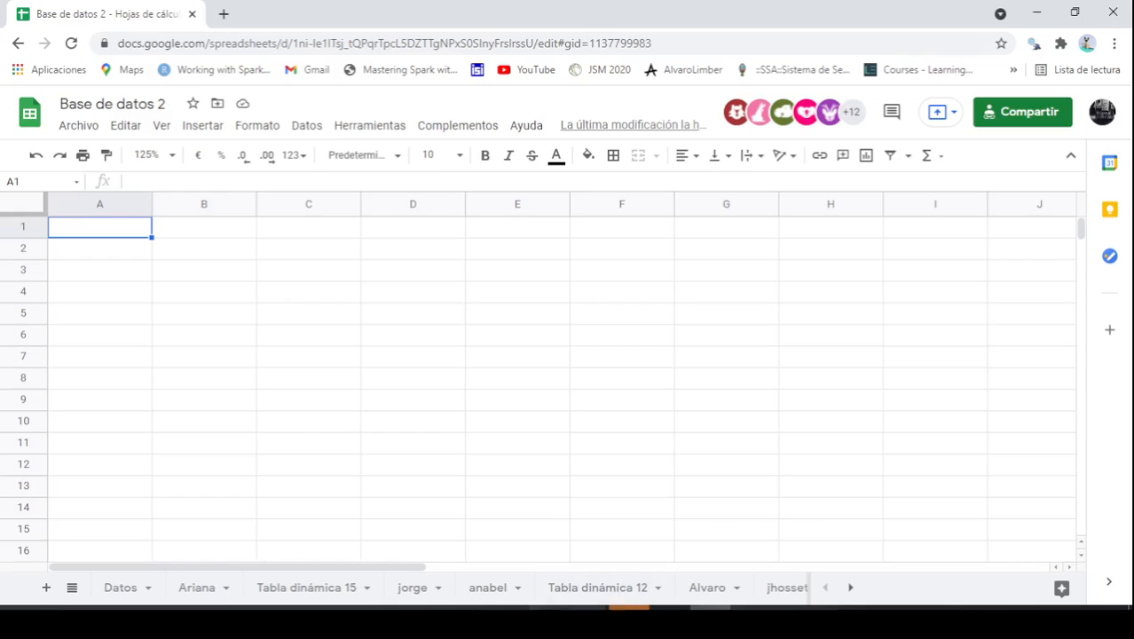
Open the participant's pivot table with Sexo, Municipio and Pasajes U rows and examine the division error in cell F7
mouse_move(586, 608)
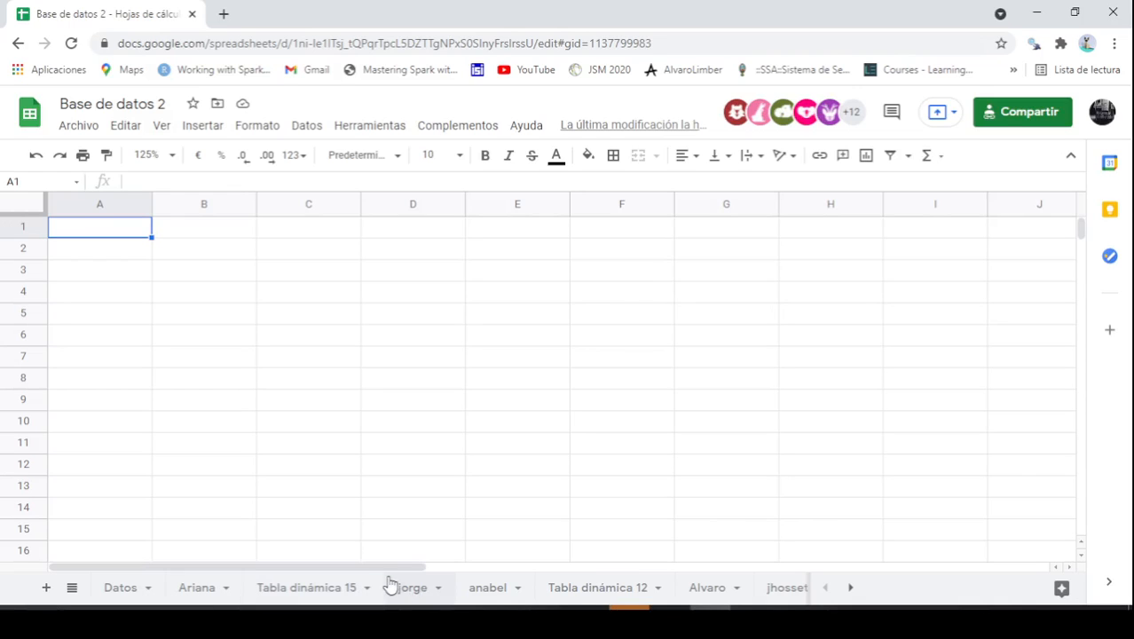
click(850, 587)
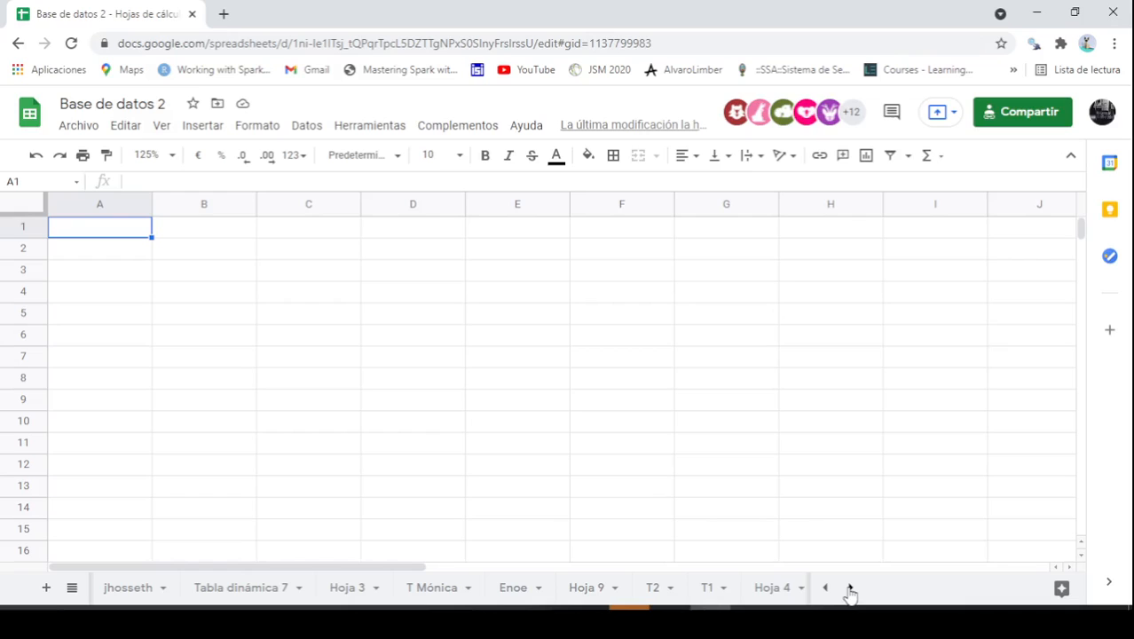
click(448, 587)
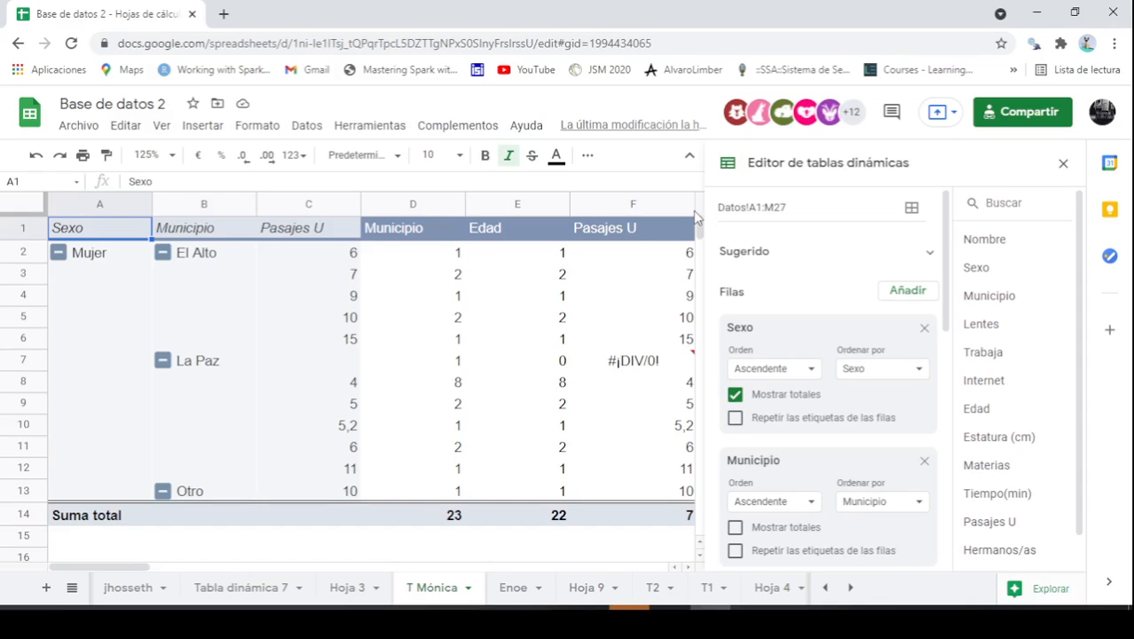
scroll(824, 337, down, 3)
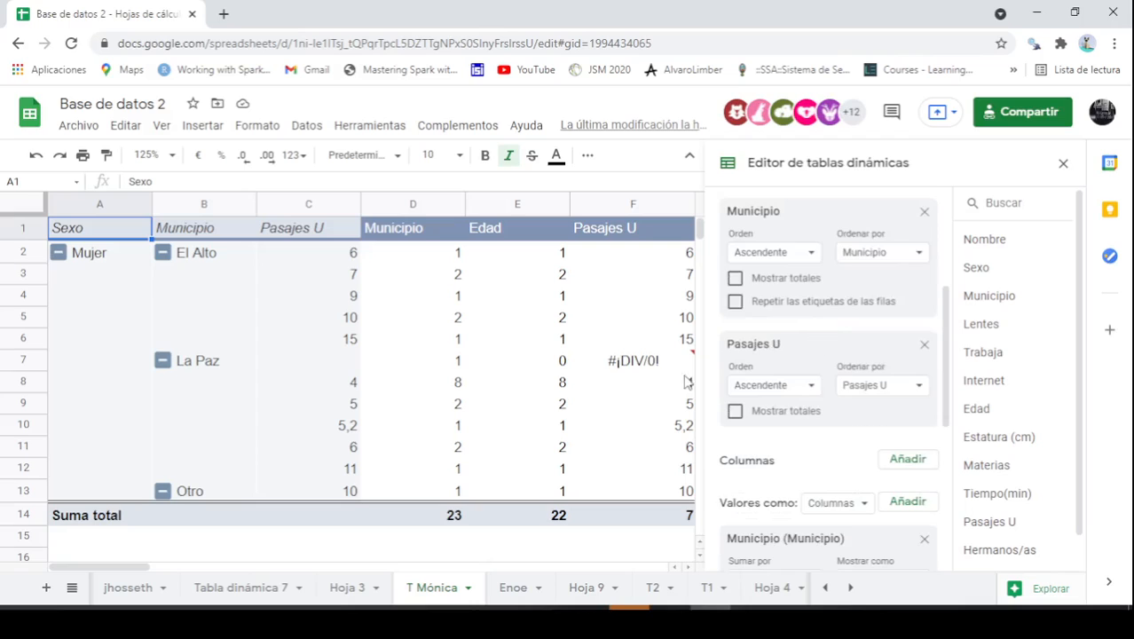
mouse_move(650, 371)
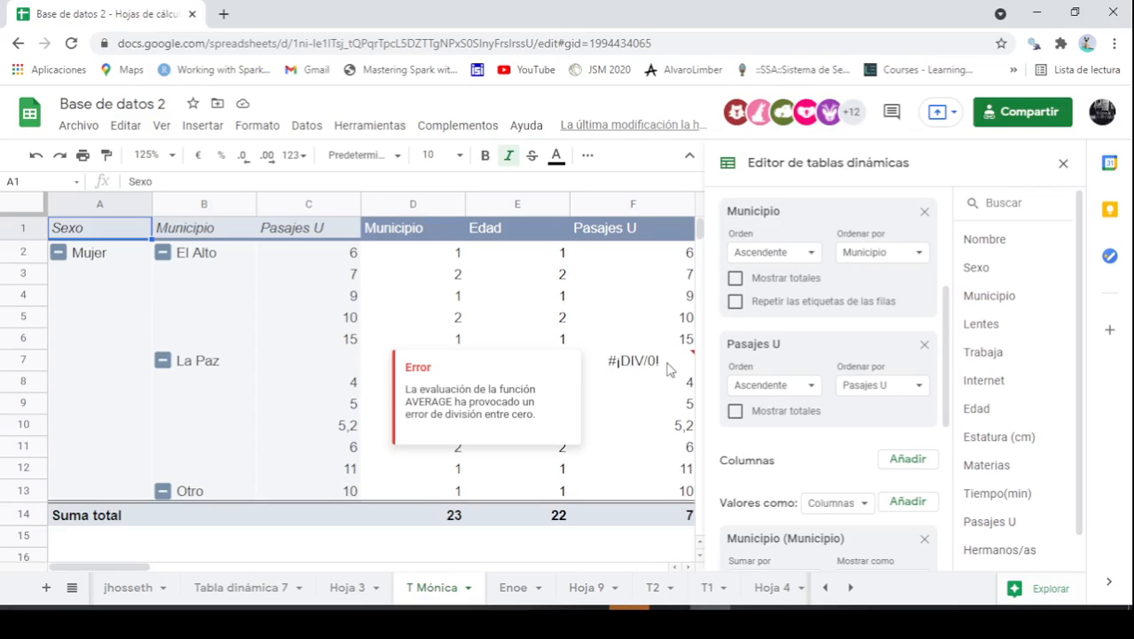
click(274, 426)
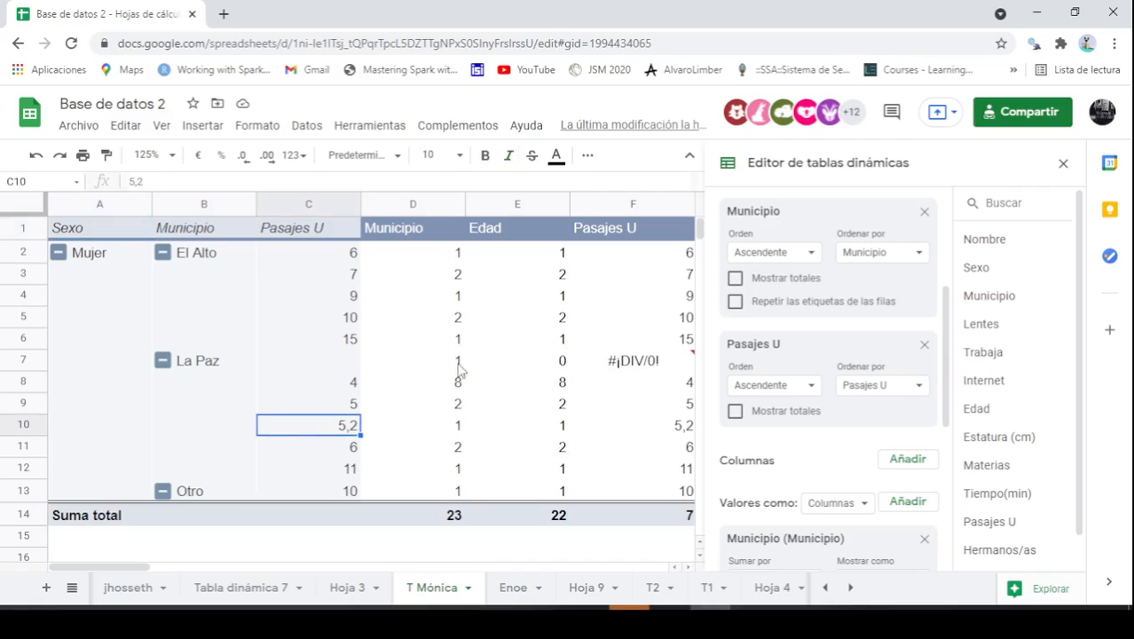
click(665, 362)
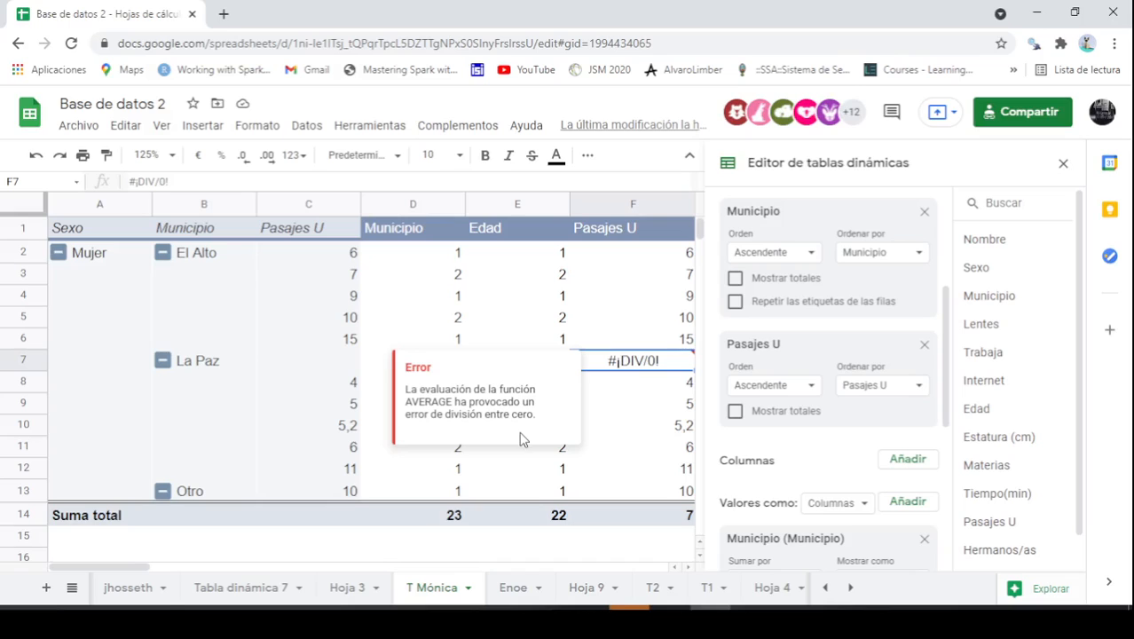
mouse_move(158, 566)
mouse_down()
mouse_move(199, 566)
mouse_move(162, 568)
mouse_up()
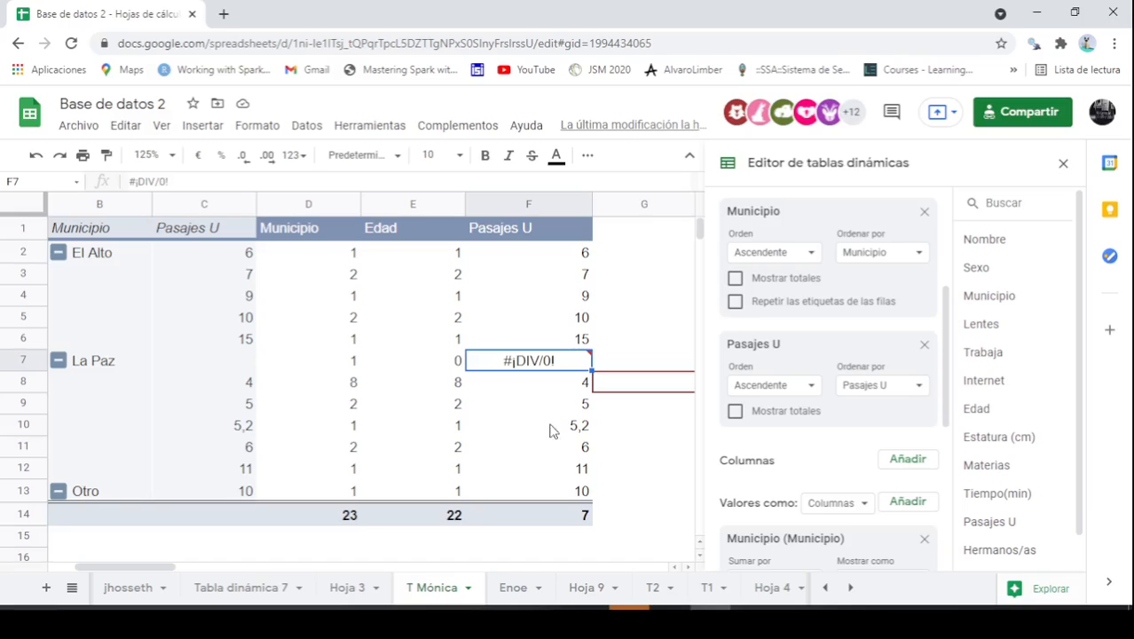
click(532, 389)
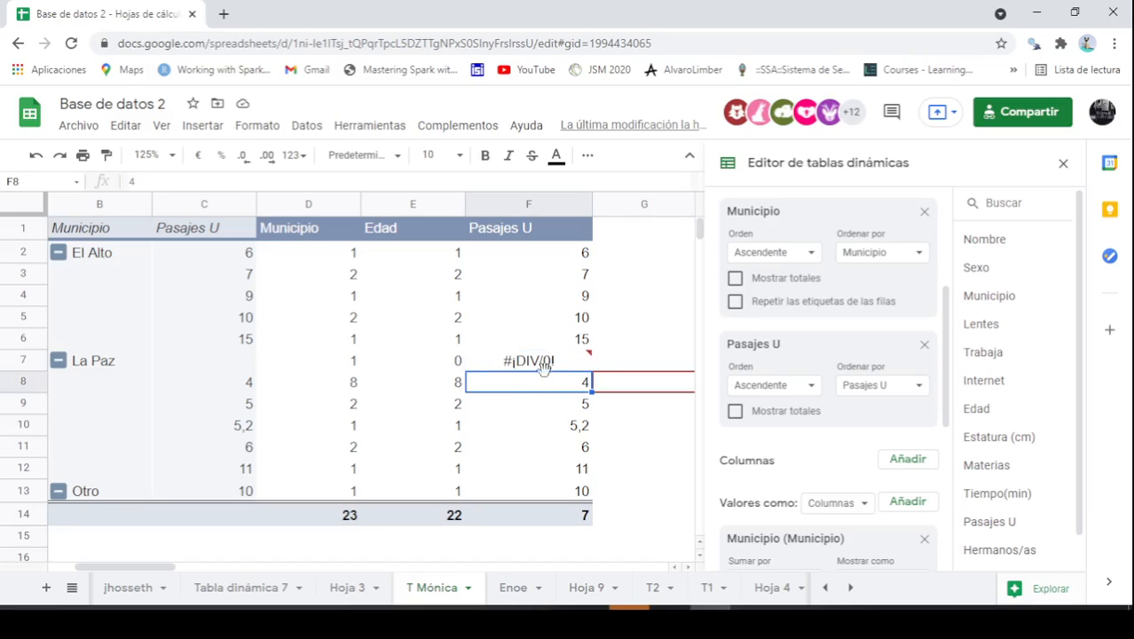
click(543, 369)
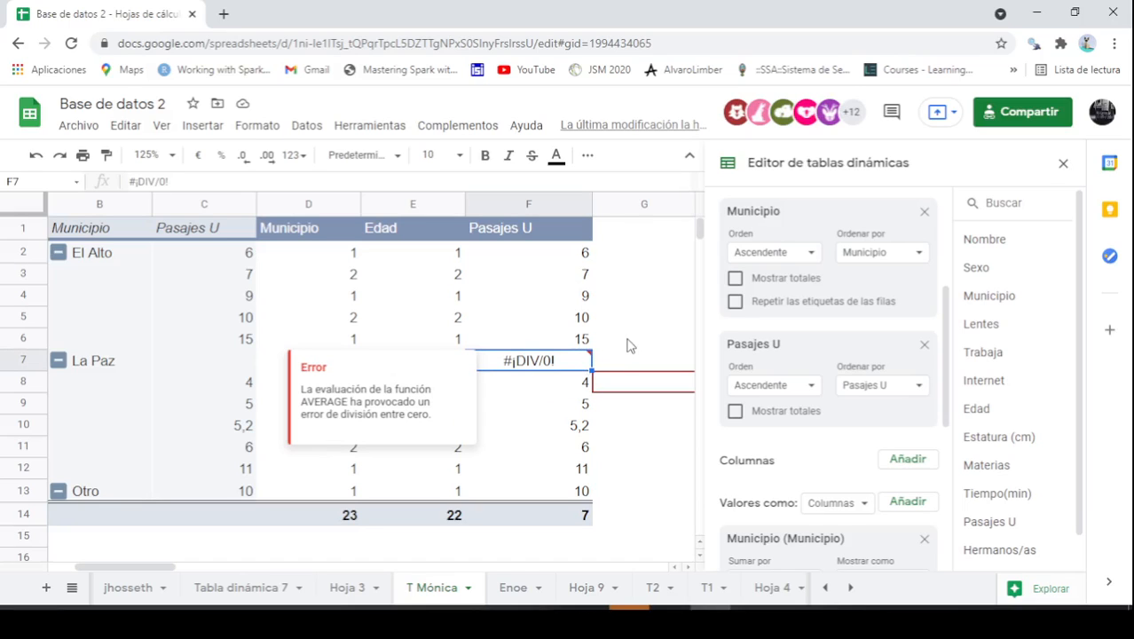
Reapply AVERAGE as the summary function for the Pasajes U values
scroll(798, 431, down, 2)
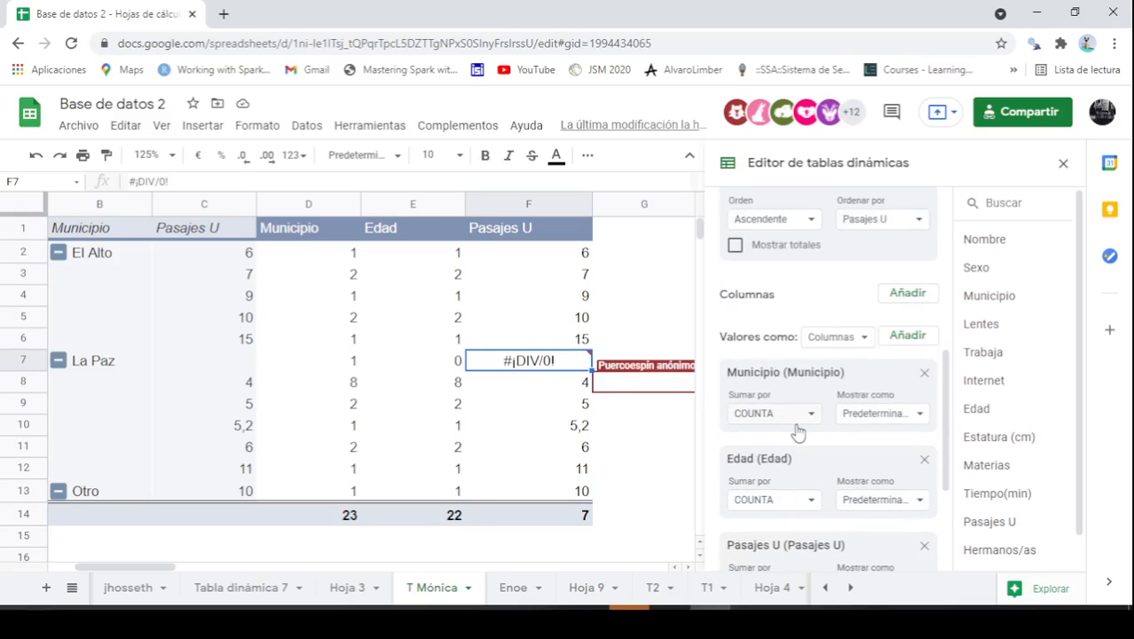
scroll(810, 417, down, 1)
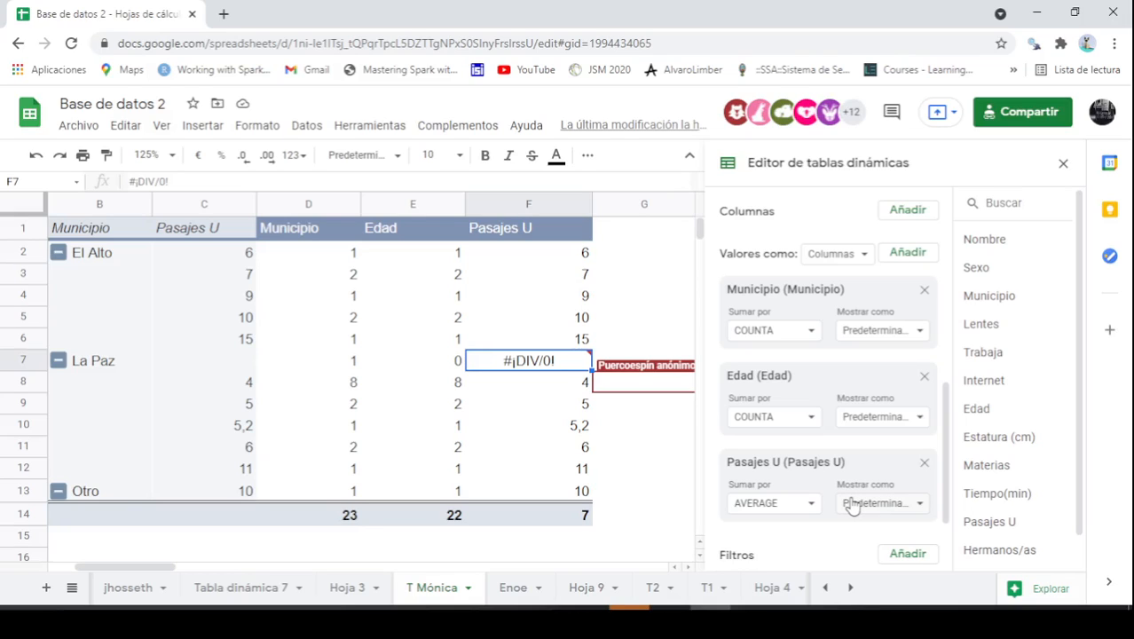
click(812, 504)
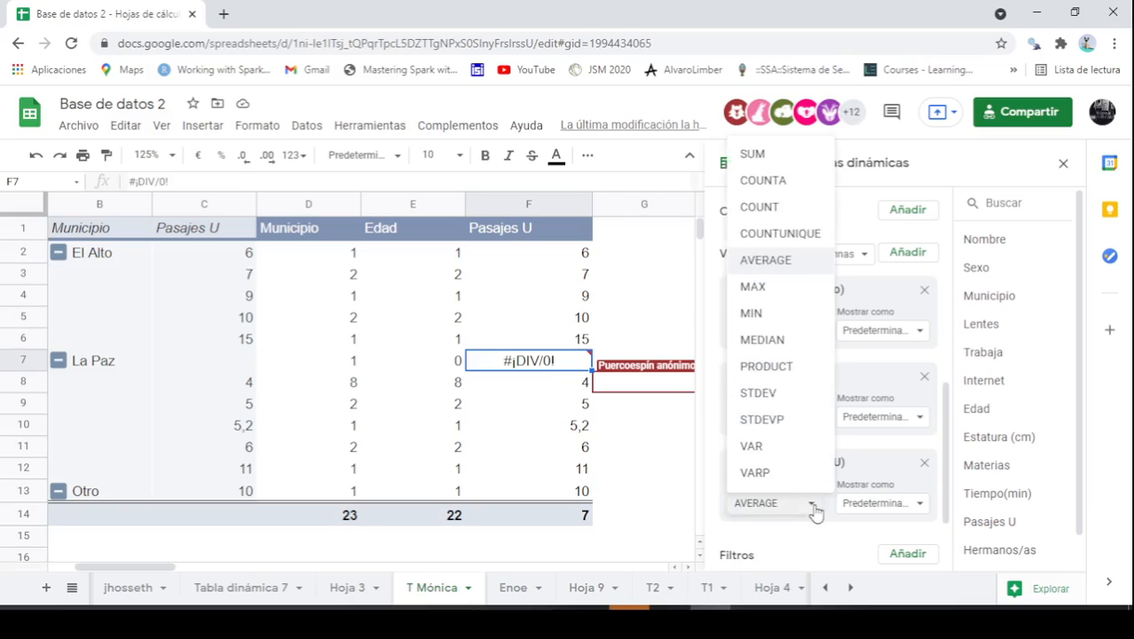
click(772, 267)
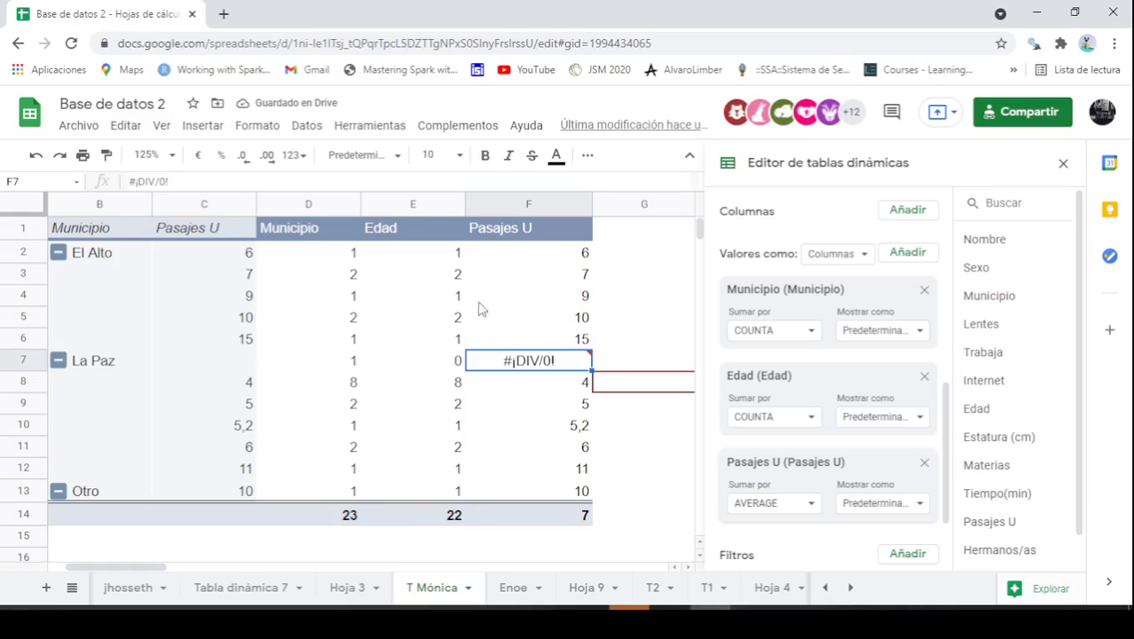
Review the Sexo, Municipio and Pasajes U row field settings of this pivot table
scroll(848, 334, up, 3)
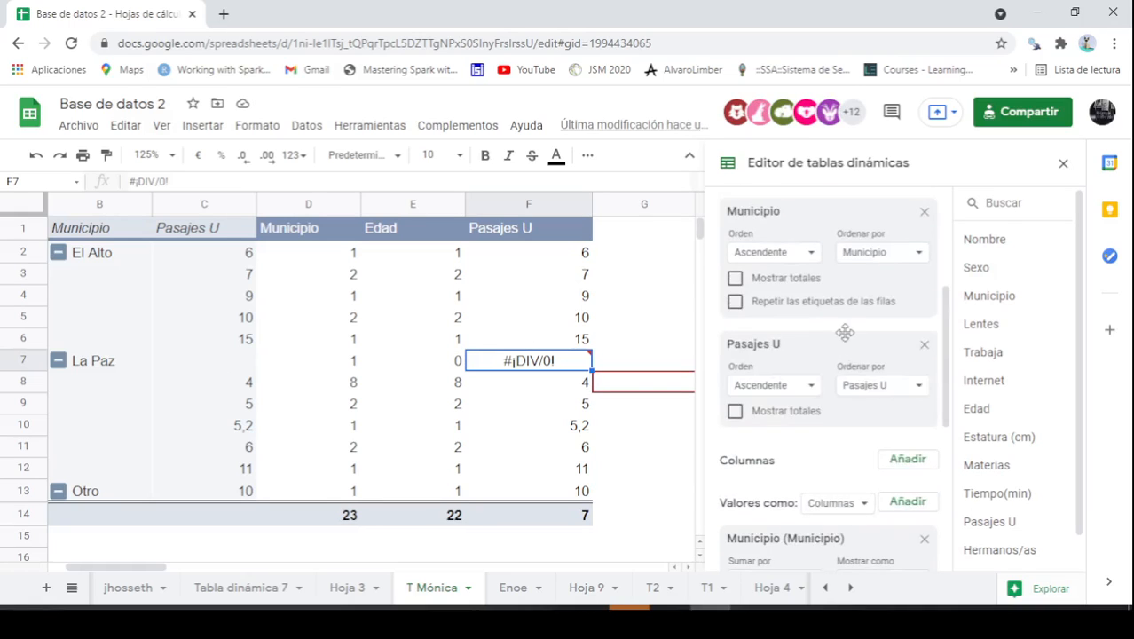
scroll(850, 334, up, 1)
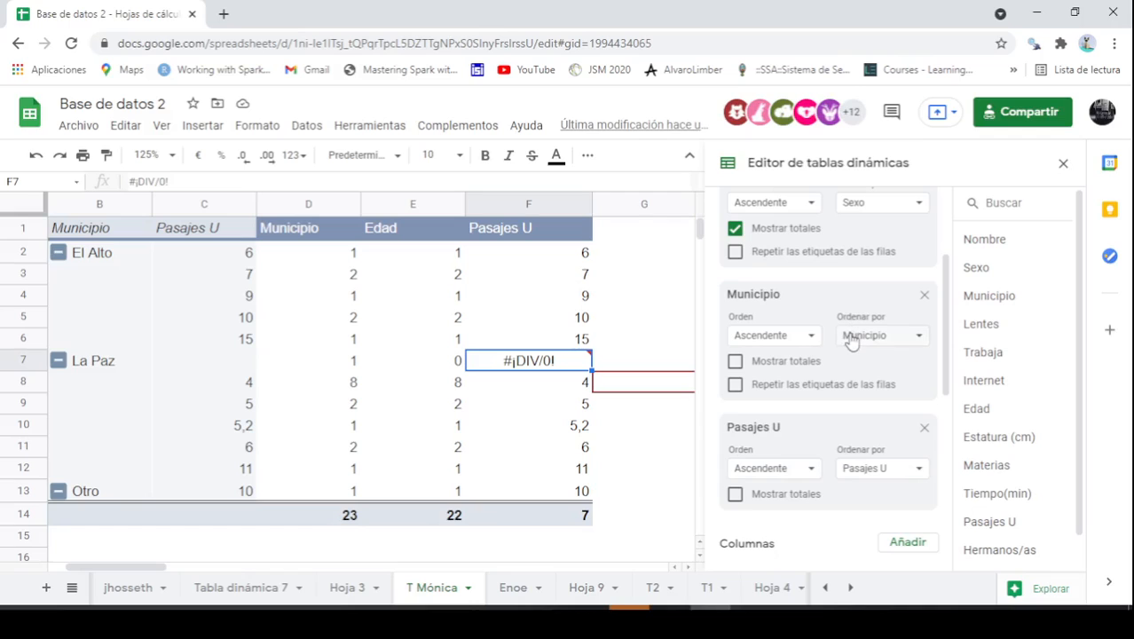
scroll(850, 335, up, 2)
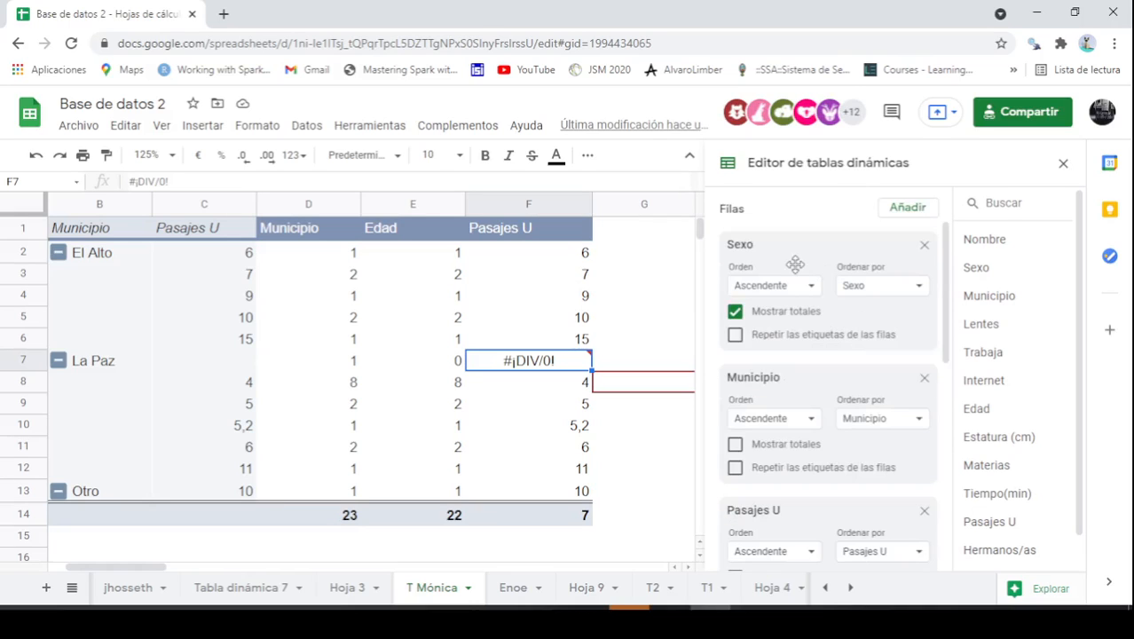
Remove the Pasajes U field from the pivot table's row grouping, keeping Sexo and Municipio as rows
scroll(792, 366, up, 1)
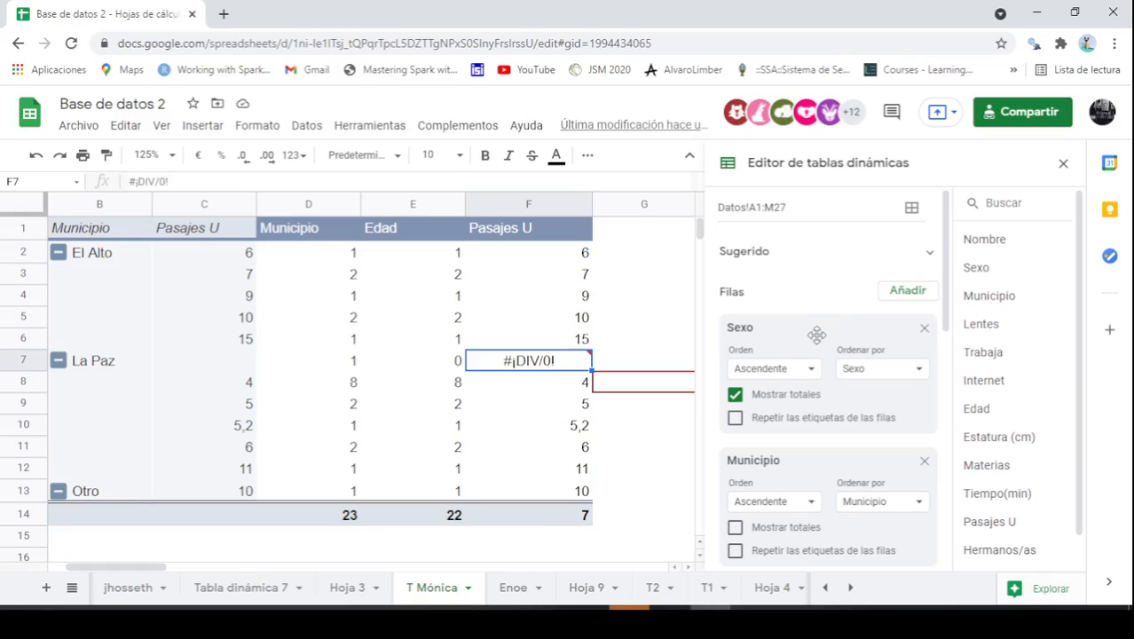
scroll(817, 268, down, 3)
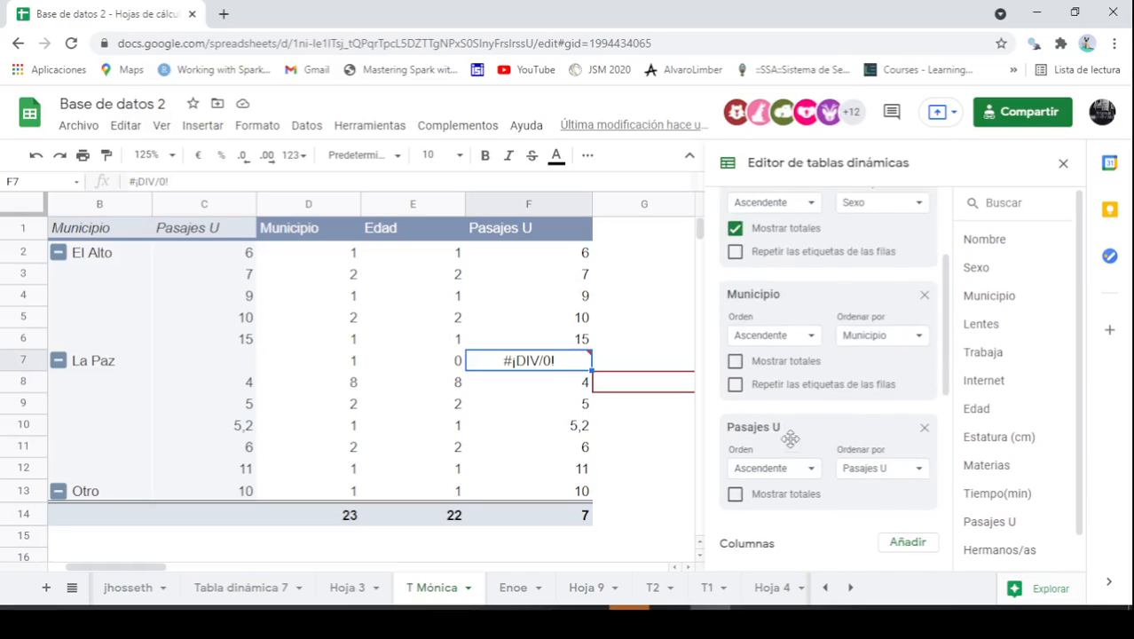
click(925, 428)
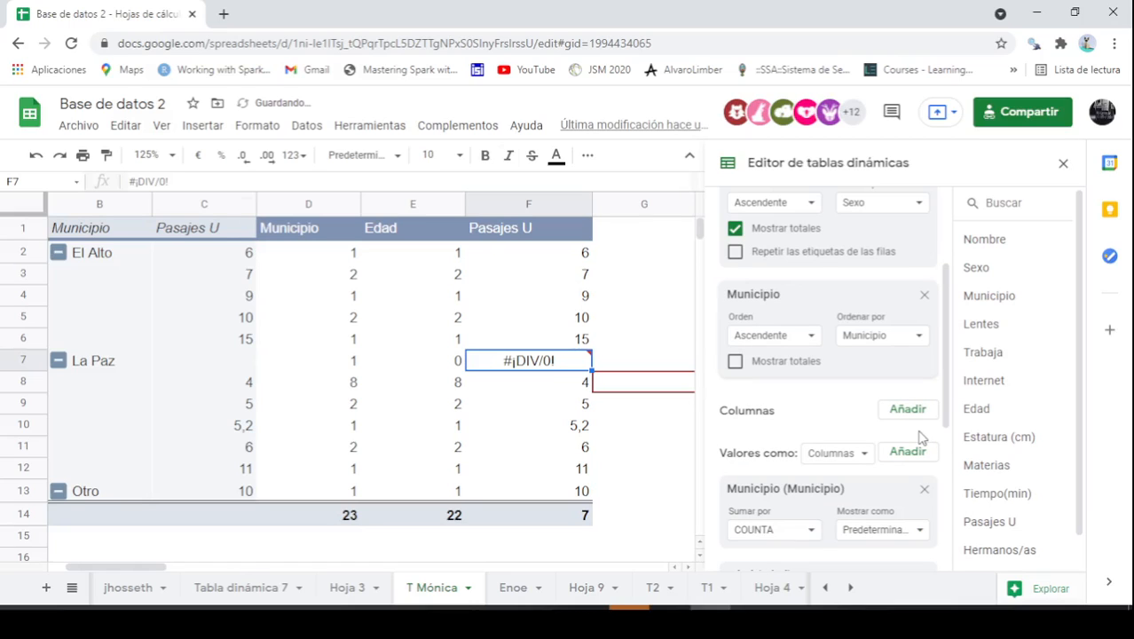
click(213, 405)
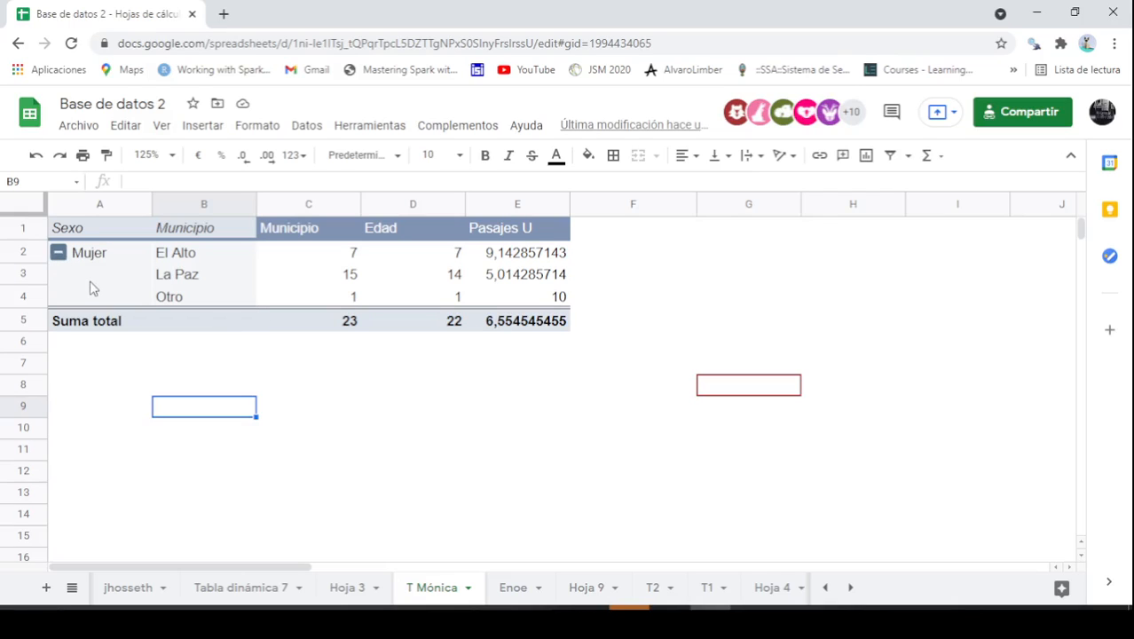
Include Hombre alongside Mujer in the pivot table's Sexo filter
click(88, 255)
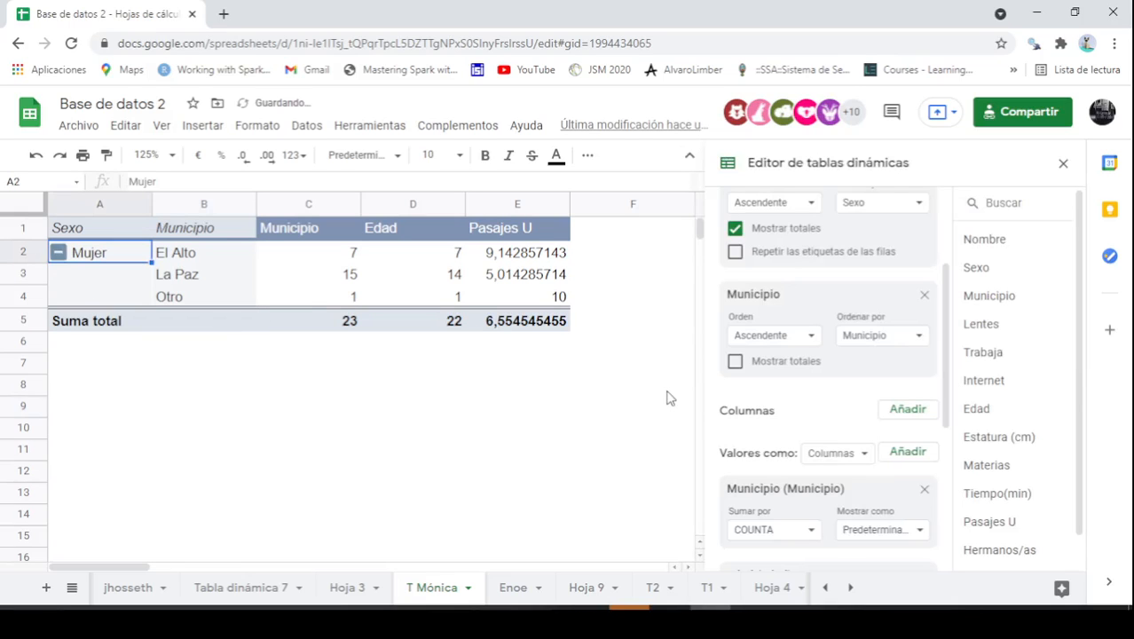
scroll(843, 408, down, 5)
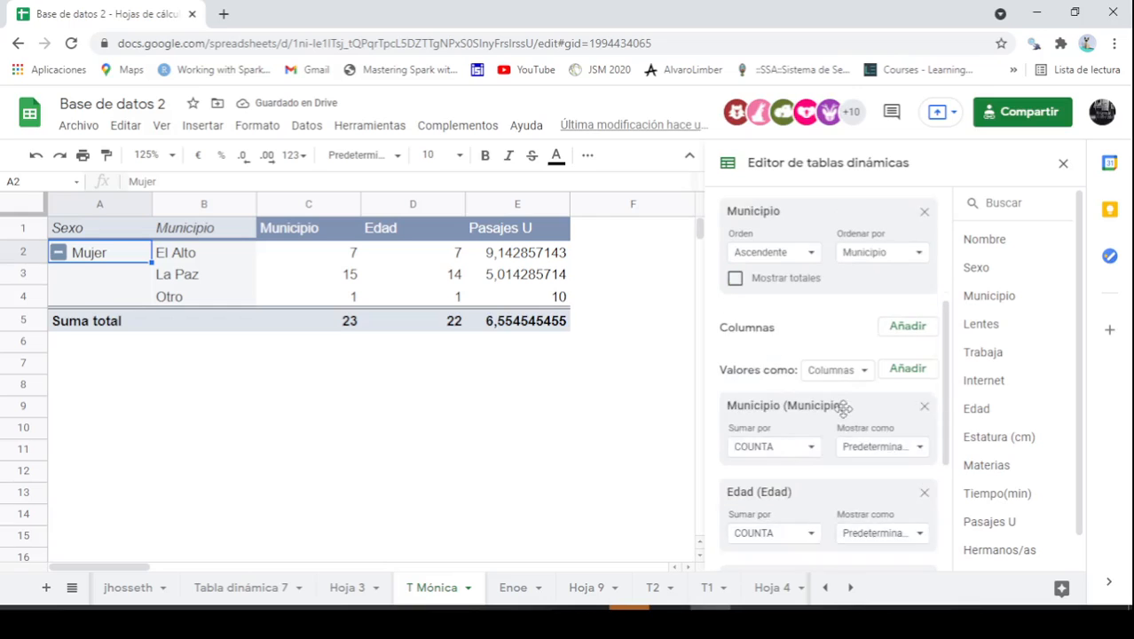
scroll(843, 408, down, 2)
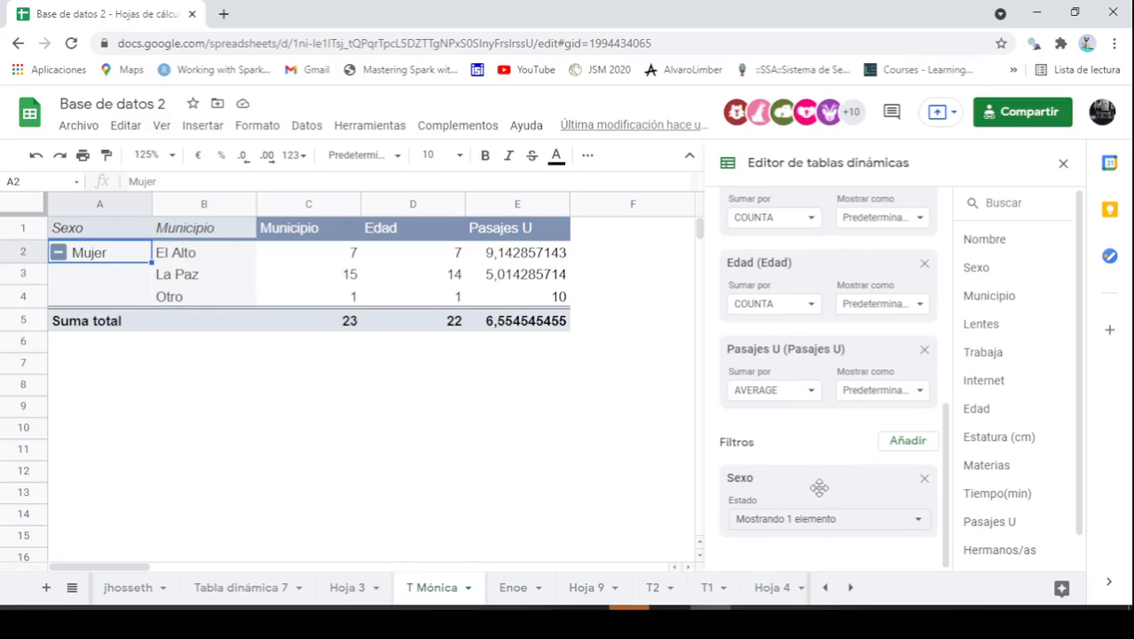
click(919, 524)
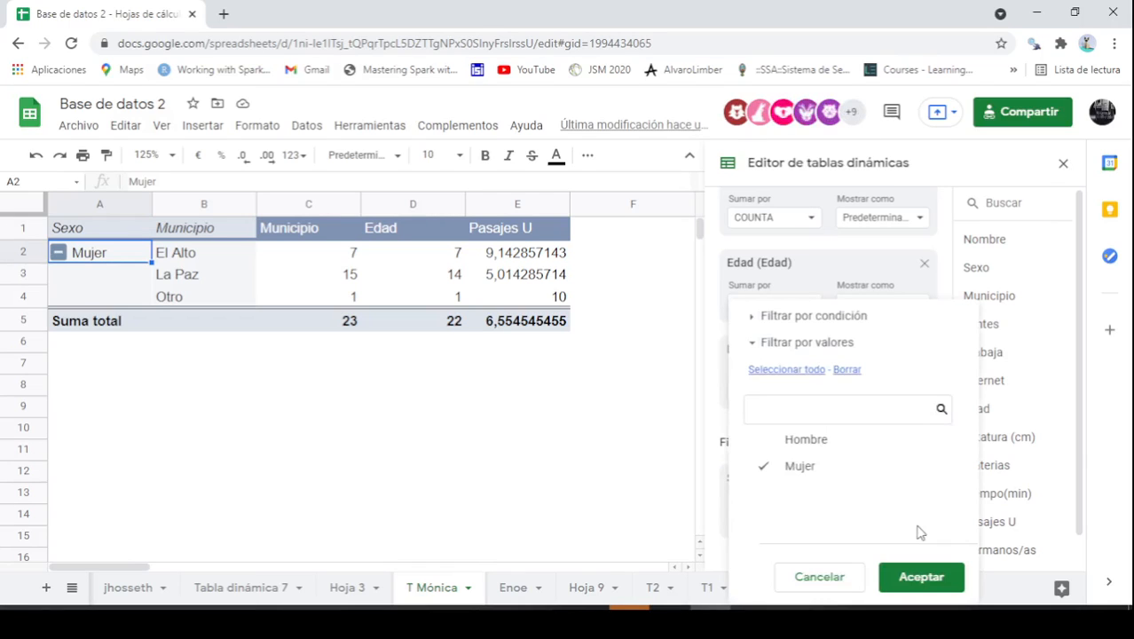
click(774, 441)
click(909, 579)
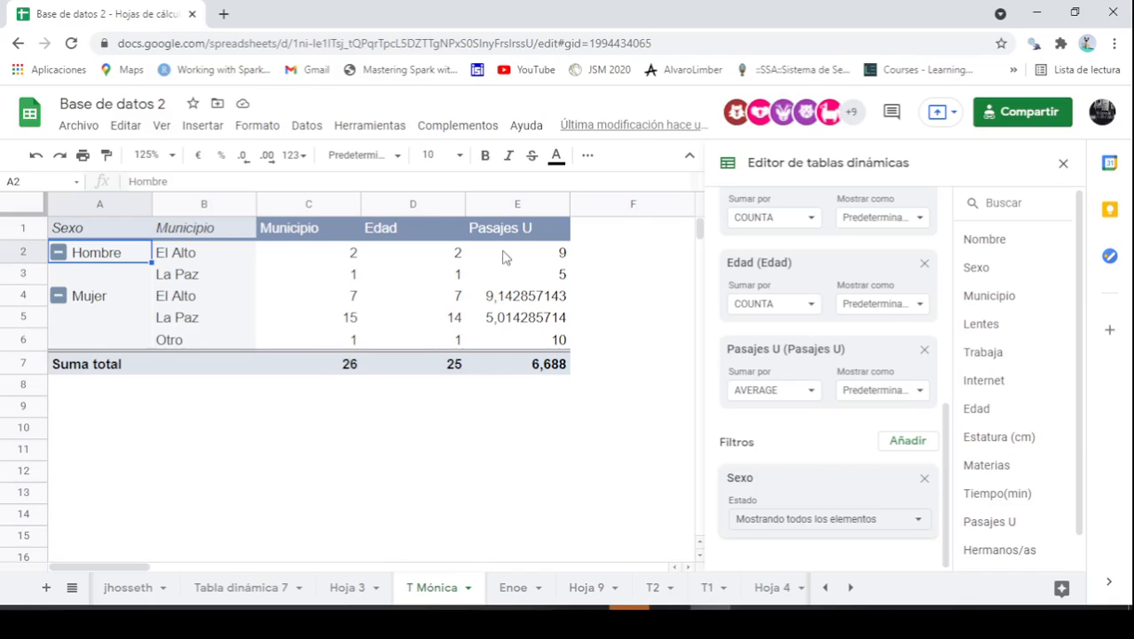
Examine the average Pasajes U values by Sexo and Municipio in E2:E6 and the column's header
drag(507, 253, 530, 348)
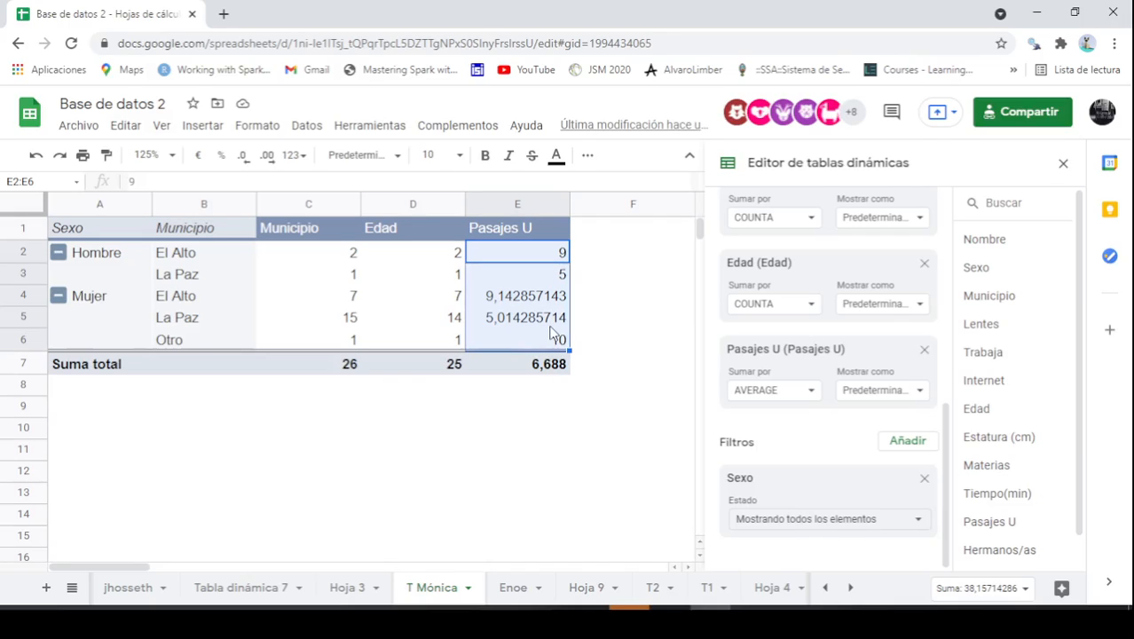
click(528, 388)
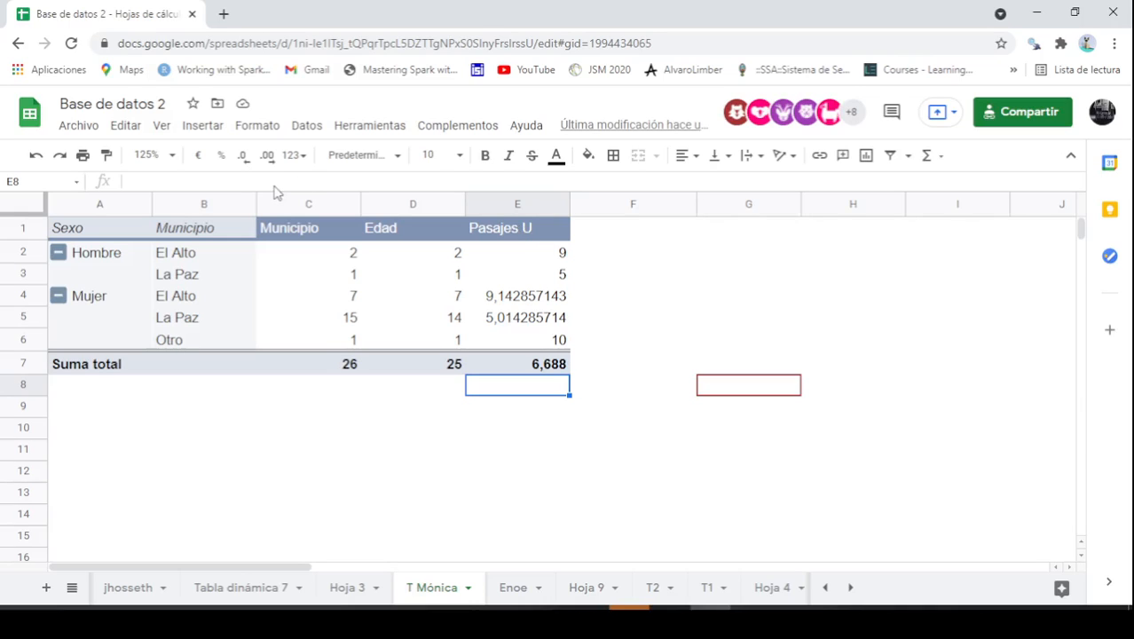
click(517, 228)
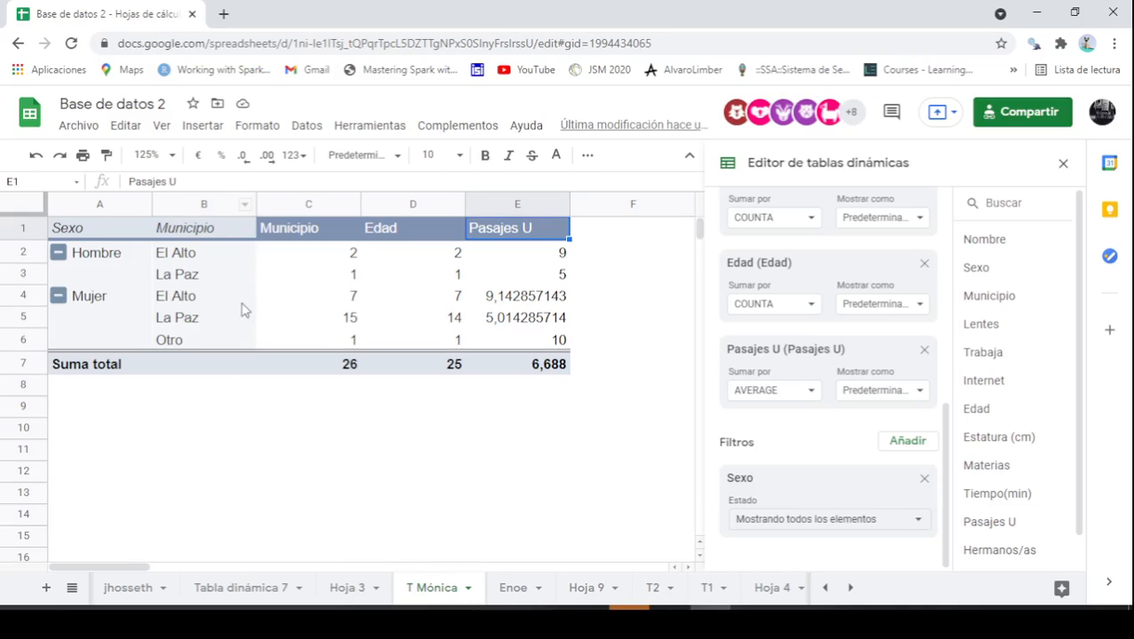
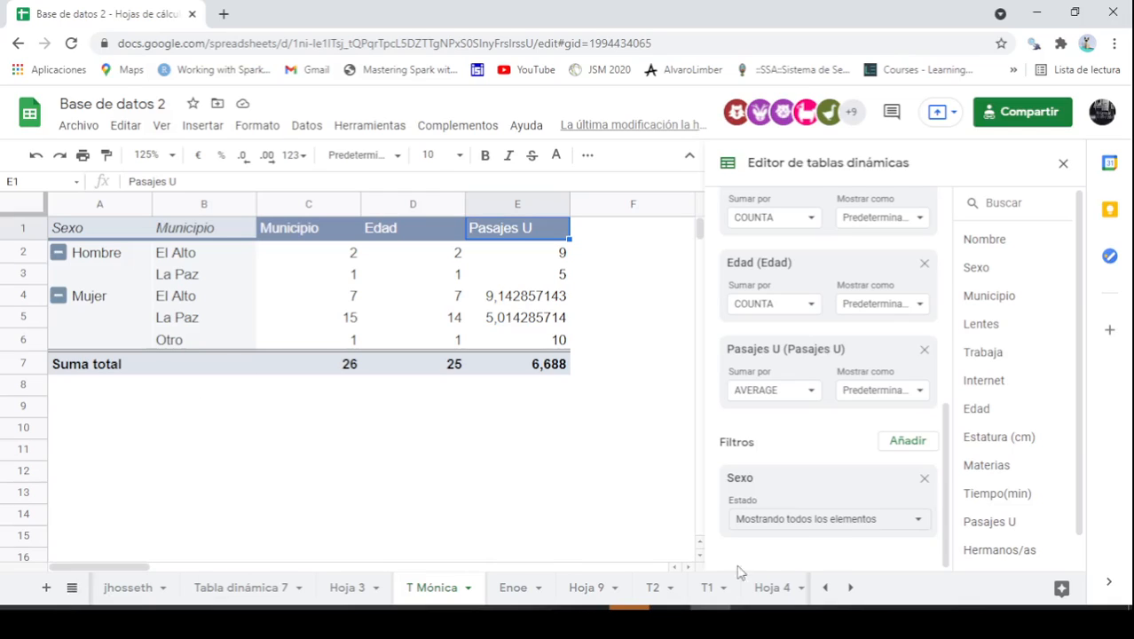
Go back to the start of the sheet list and open the Datos sheet
click(826, 589)
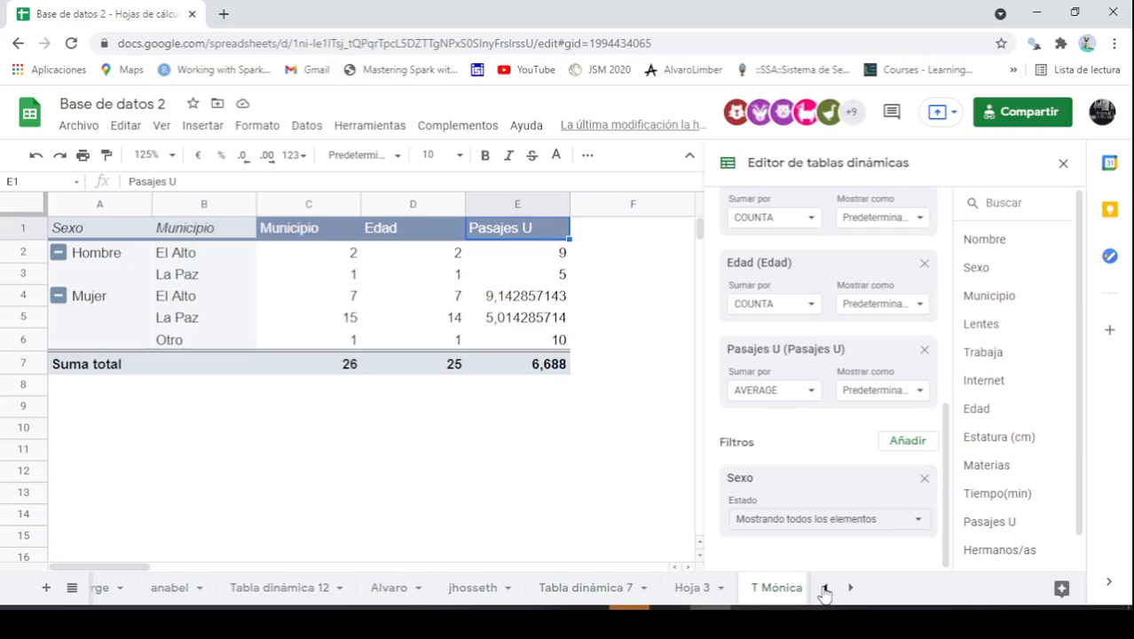
click(825, 593)
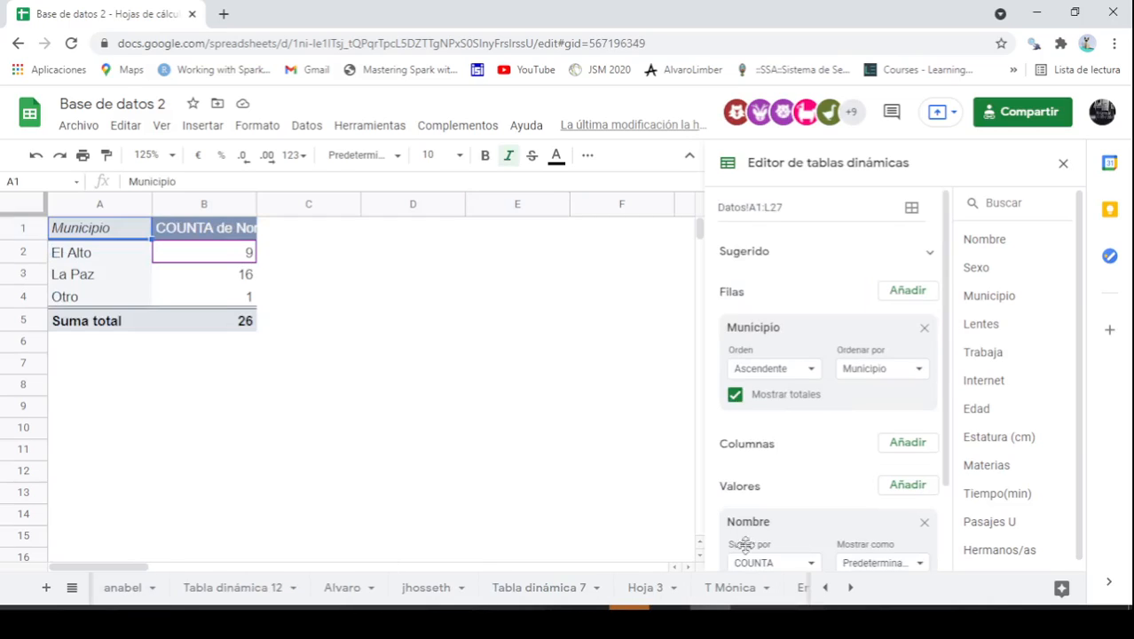
click(824, 588)
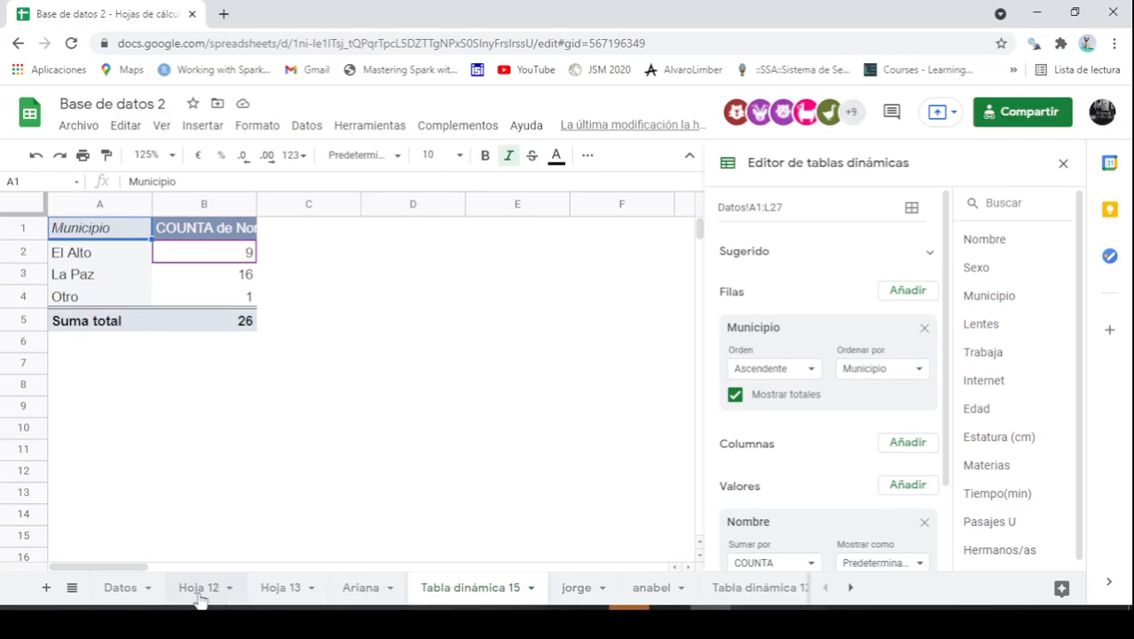
click(120, 591)
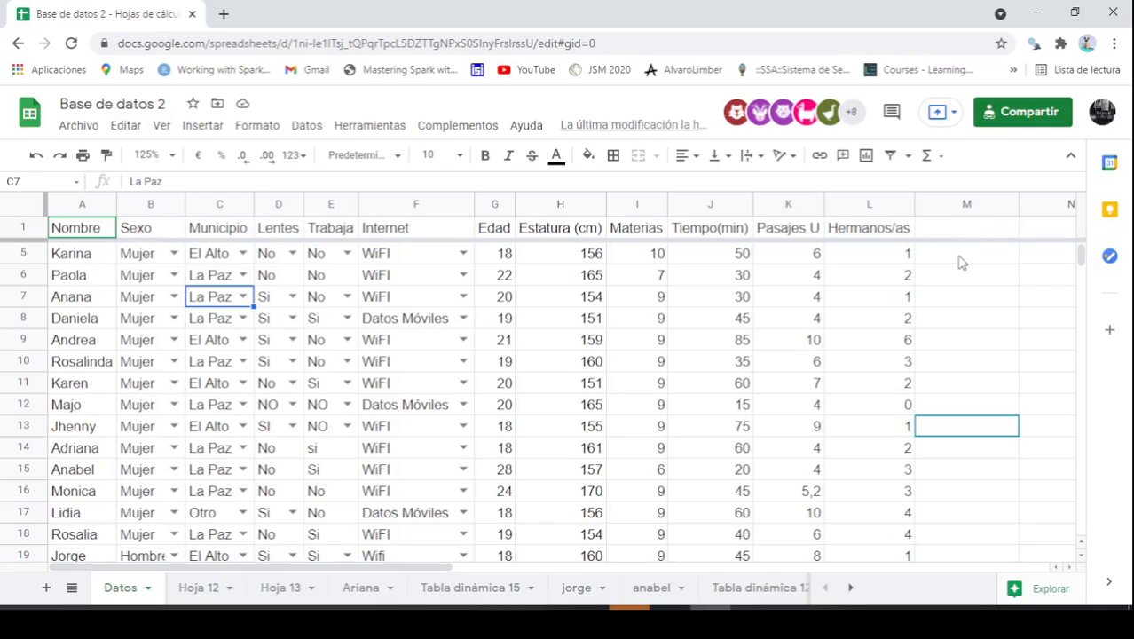
Add data validation to cell M5 of Datos using a list of elements with the options Hola and Chau
click(960, 258)
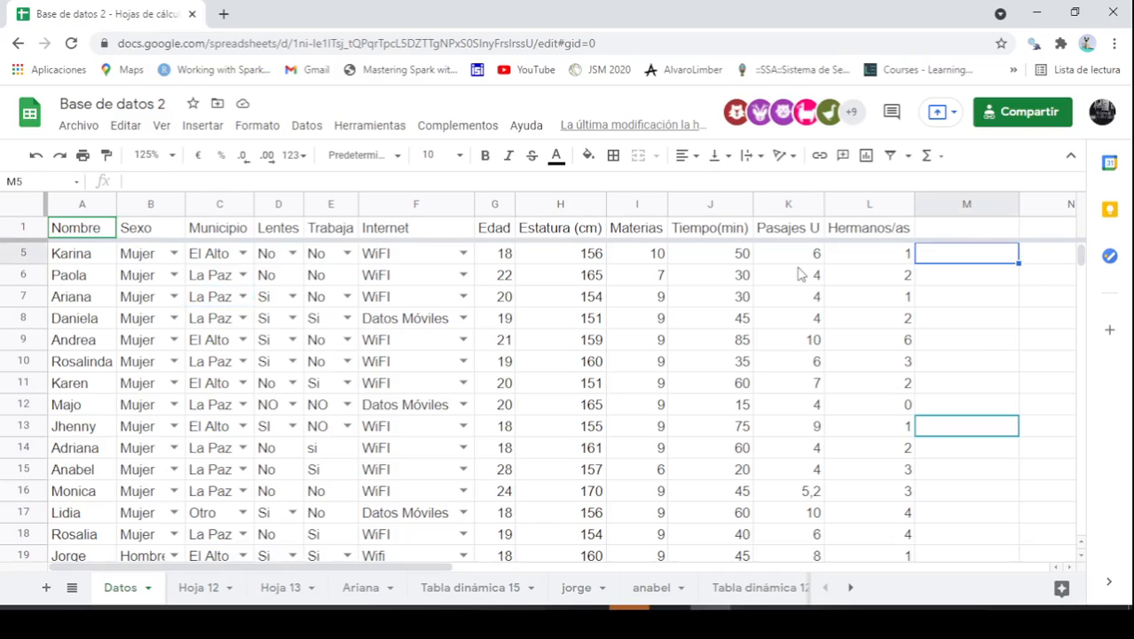
click(308, 125)
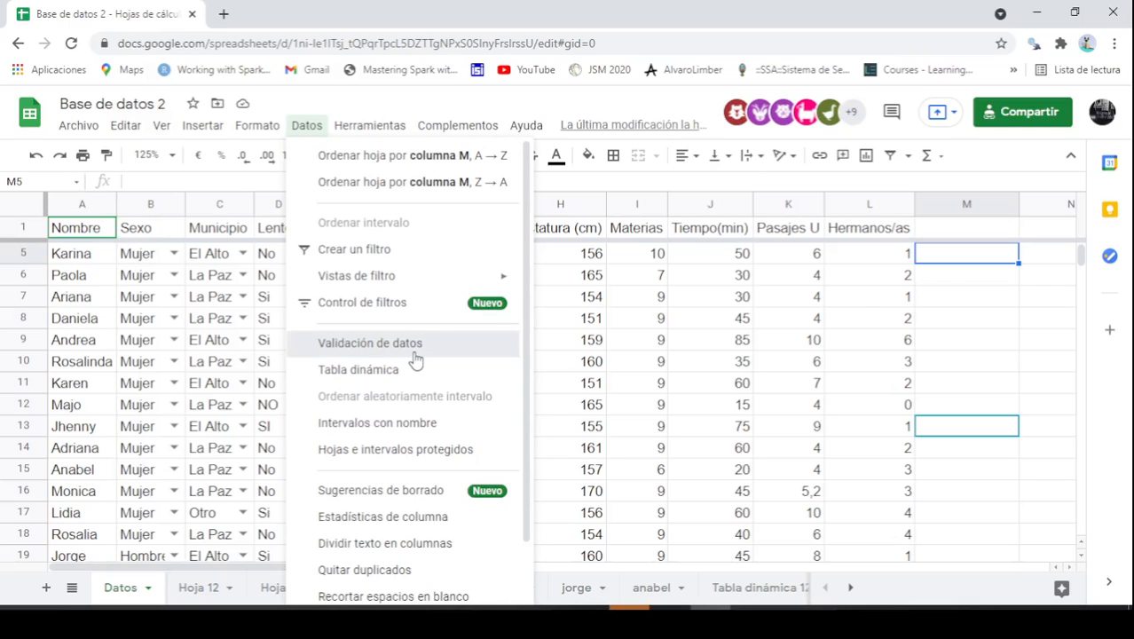
click(414, 352)
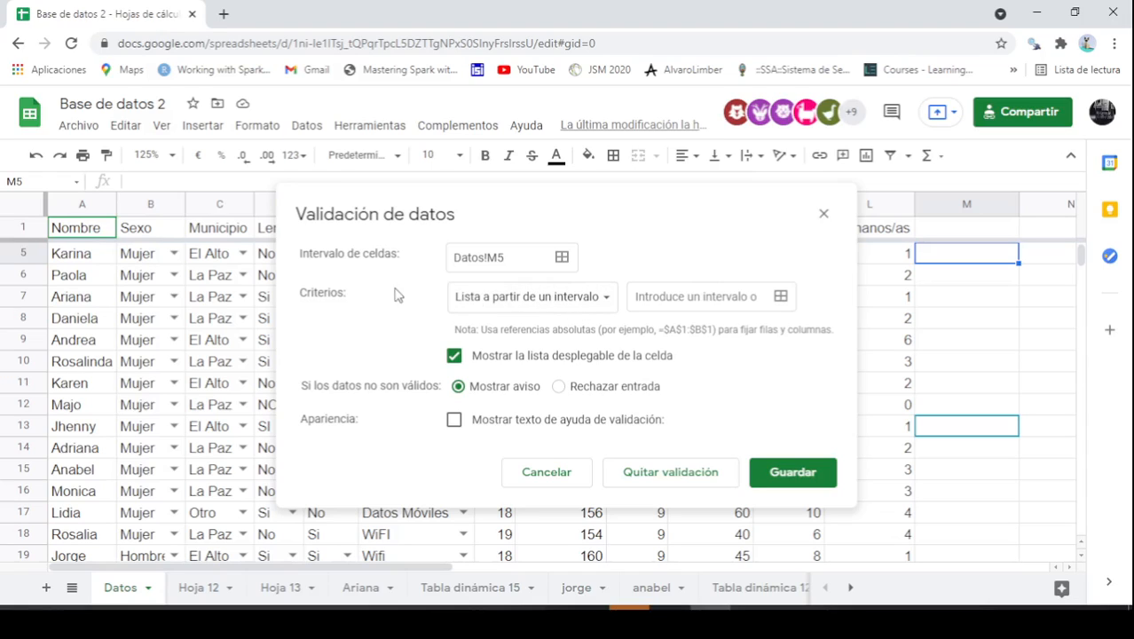
click(555, 307)
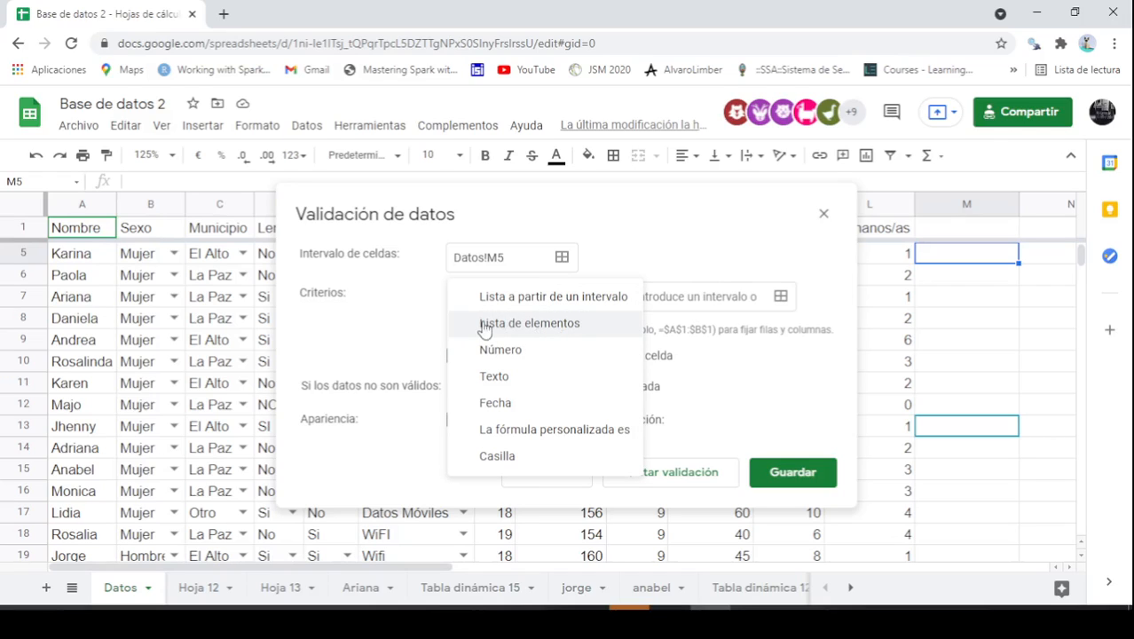
click(610, 330)
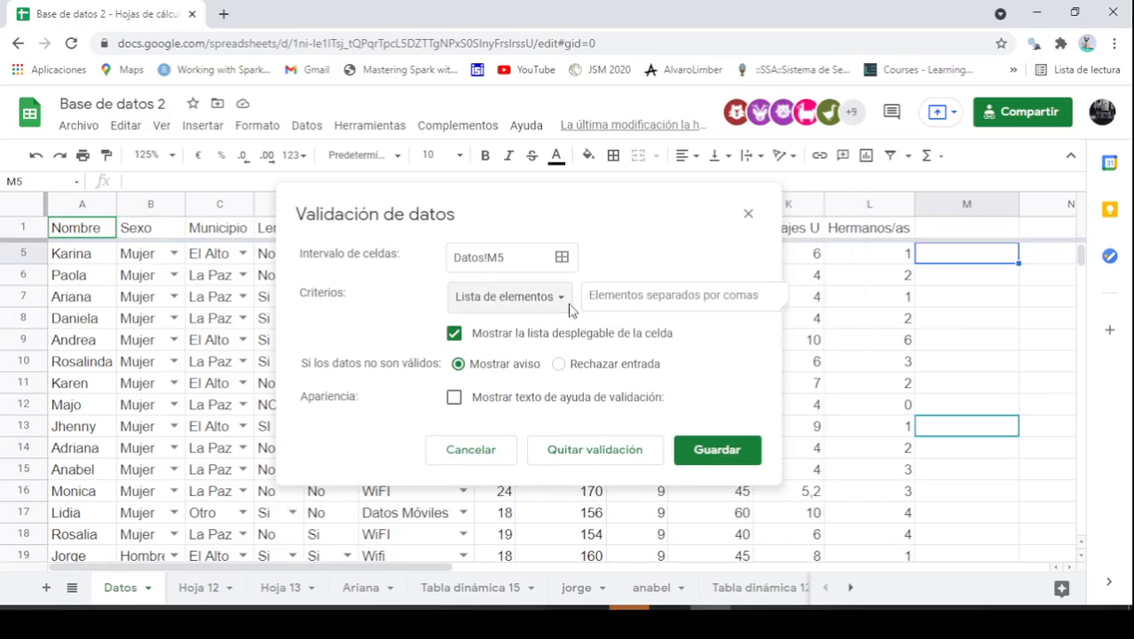
click(634, 299)
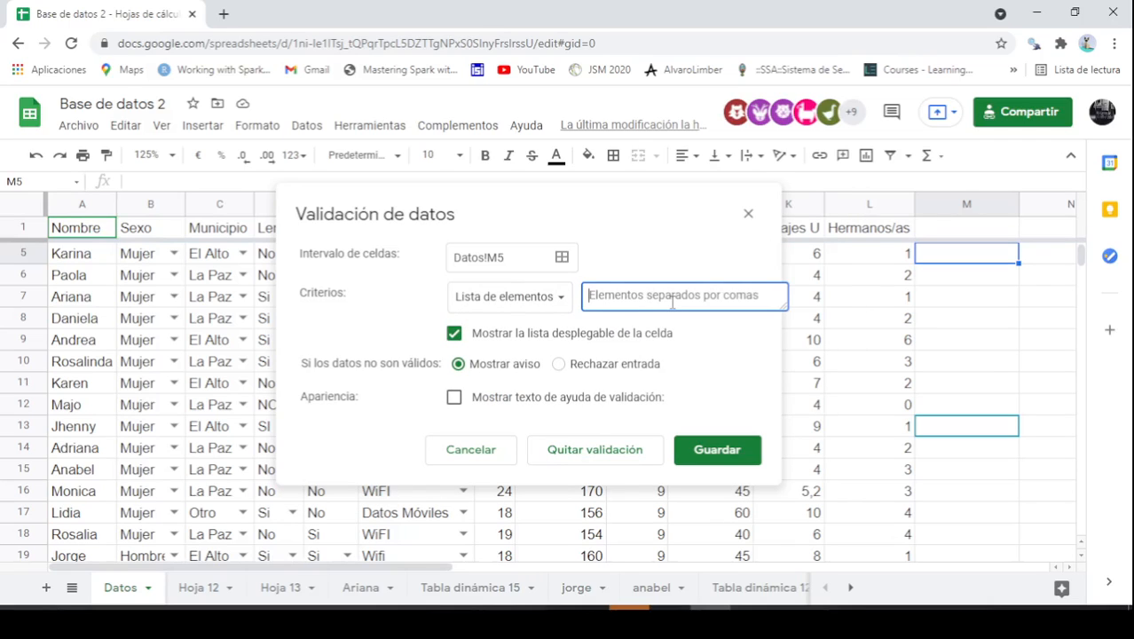
text(Hola)
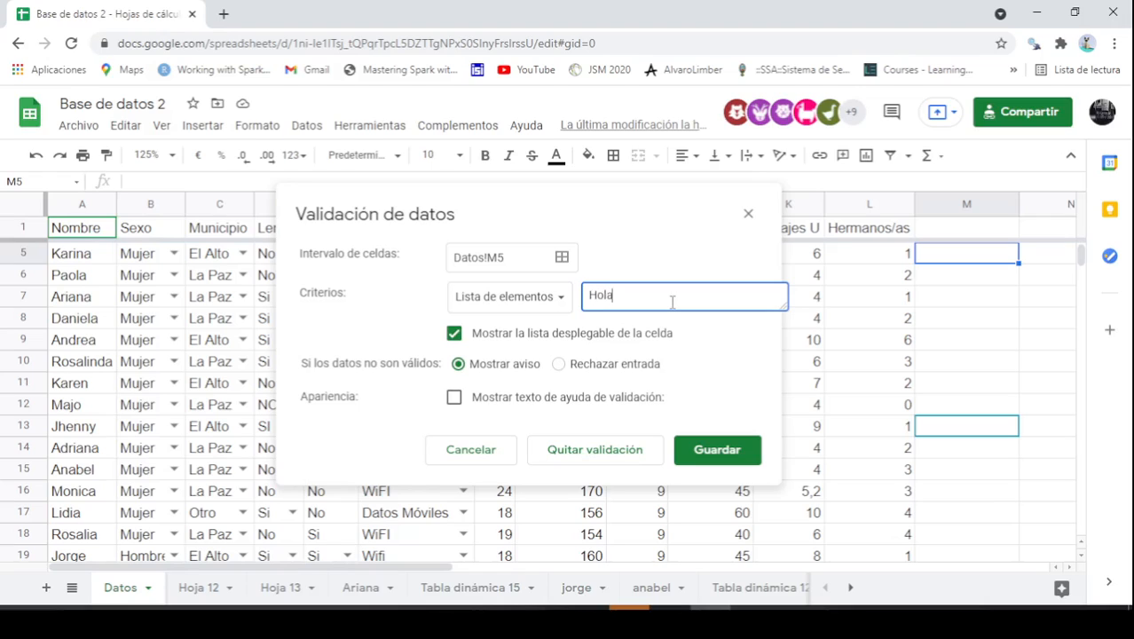
text(, Chau)
click(729, 451)
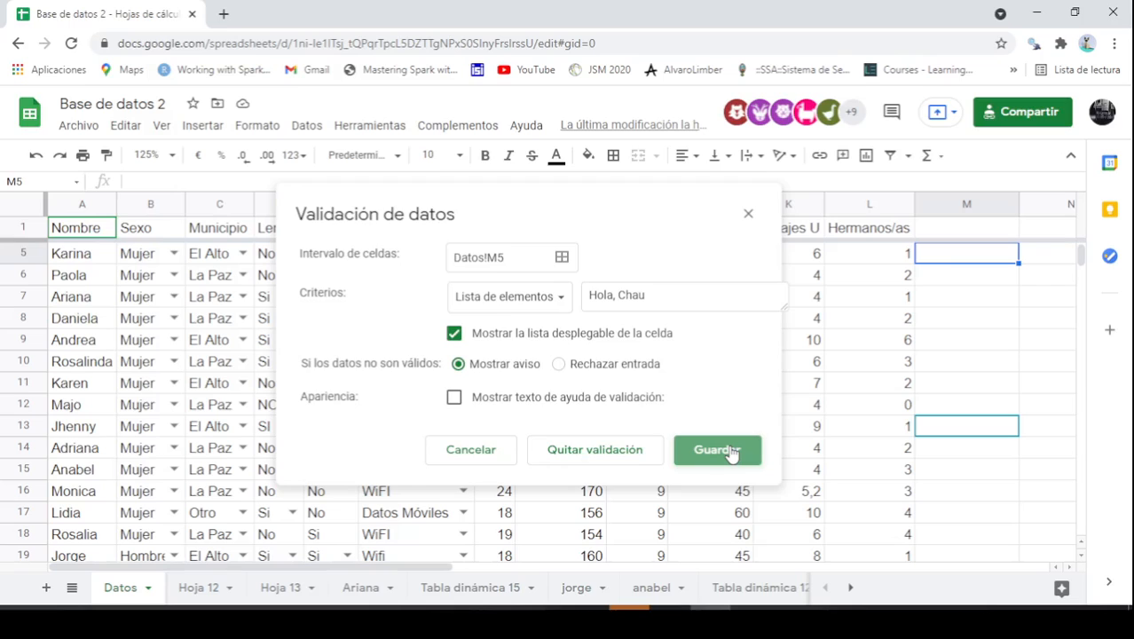
Check the options offered by the new dropdown list in cell M5 without choosing one
click(1008, 254)
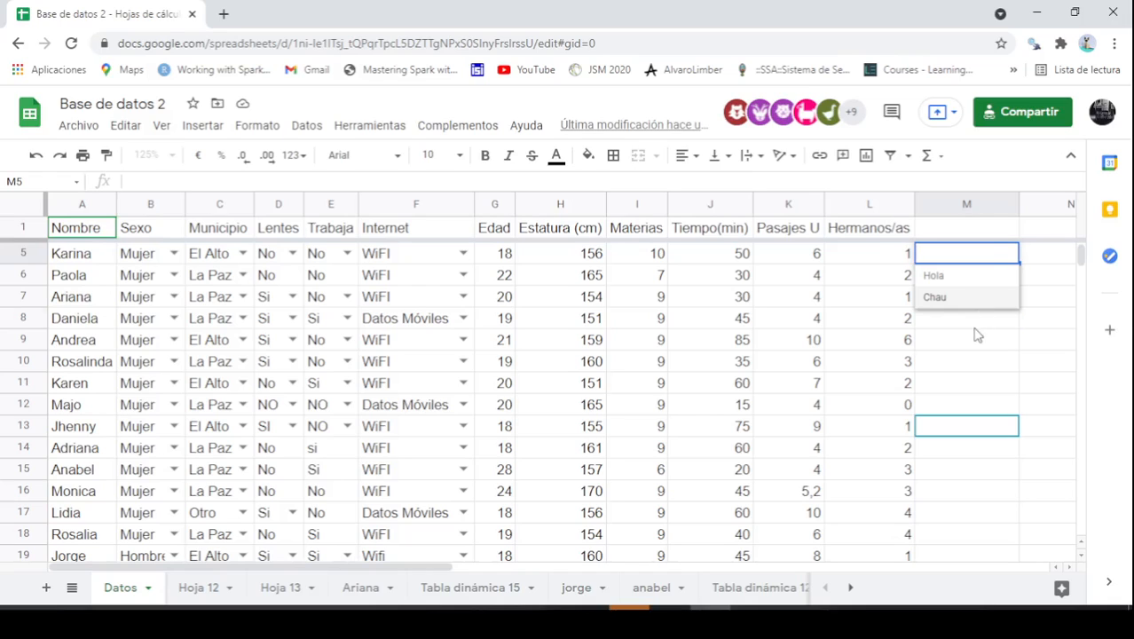
click(973, 324)
click(966, 263)
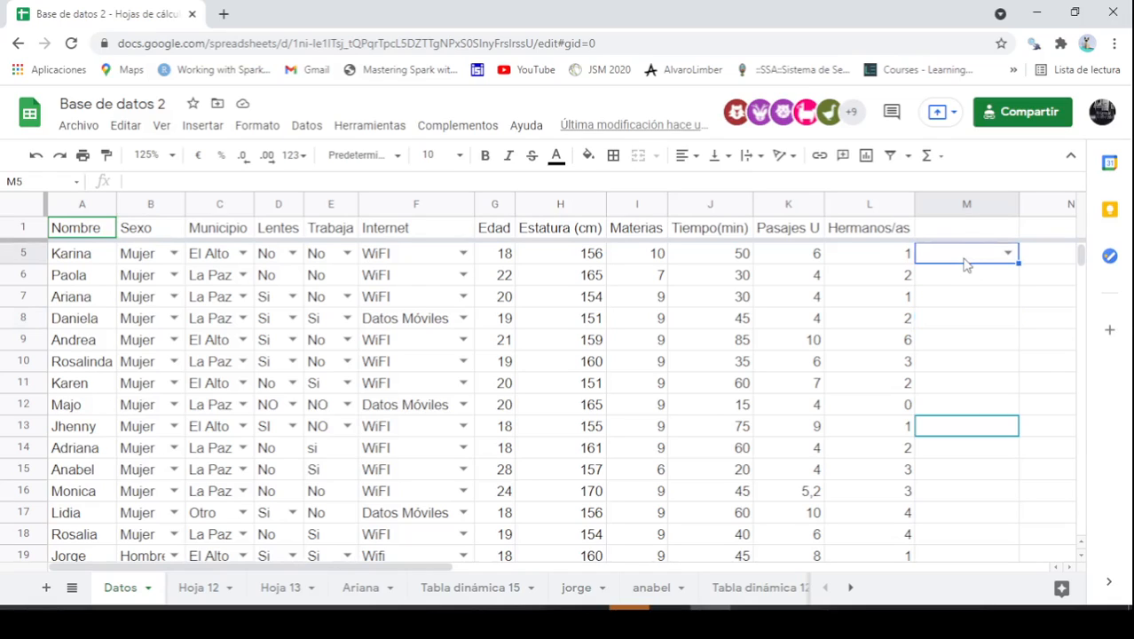
right_click(971, 255)
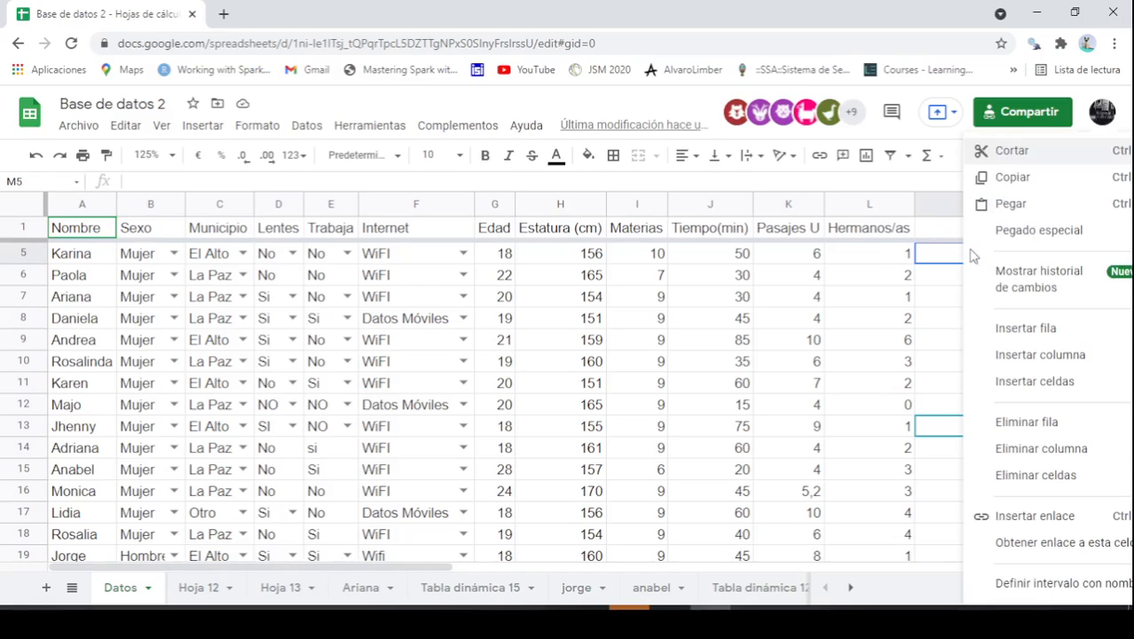
click(950, 299)
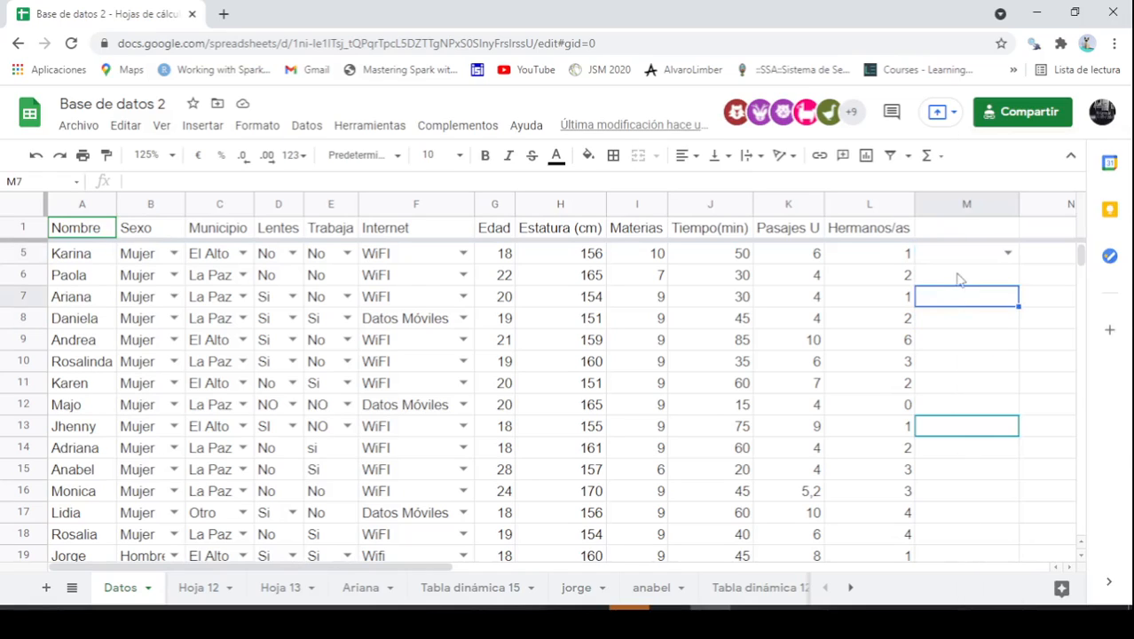
Add "..." as a third element to the data validation list of cell M5 and save the rule
click(307, 126)
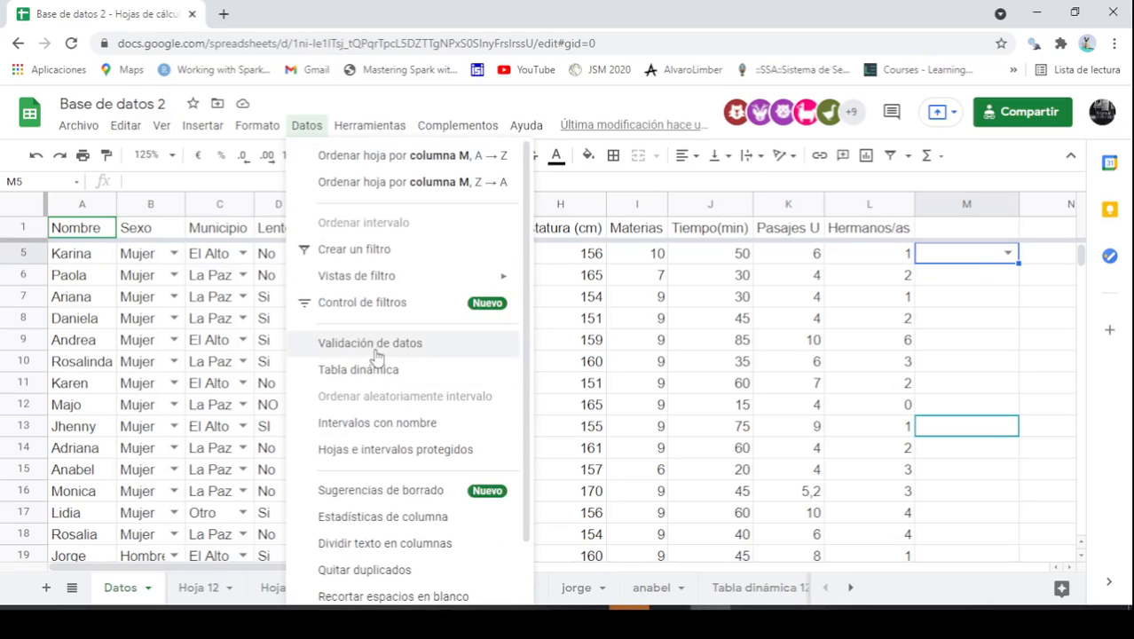
click(376, 344)
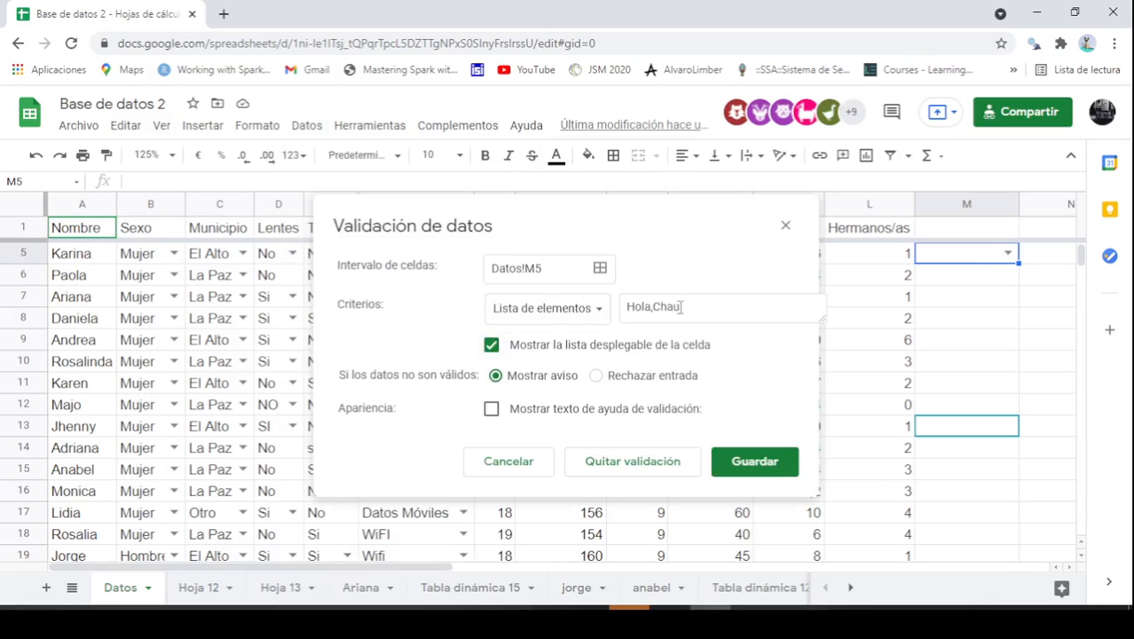
click(708, 307)
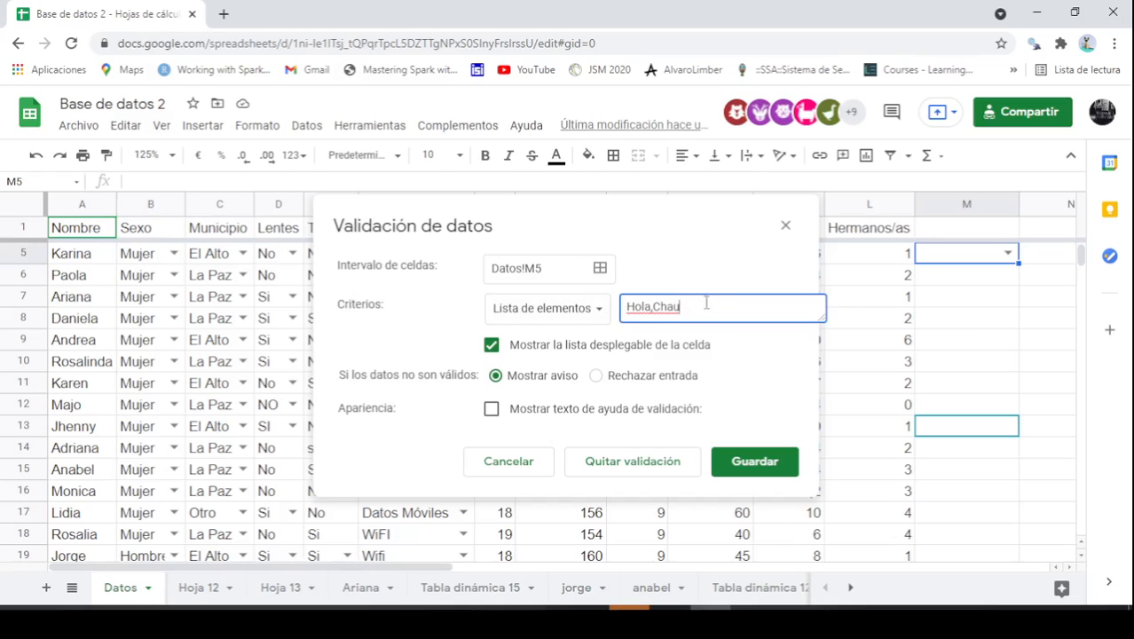
text(, ...)
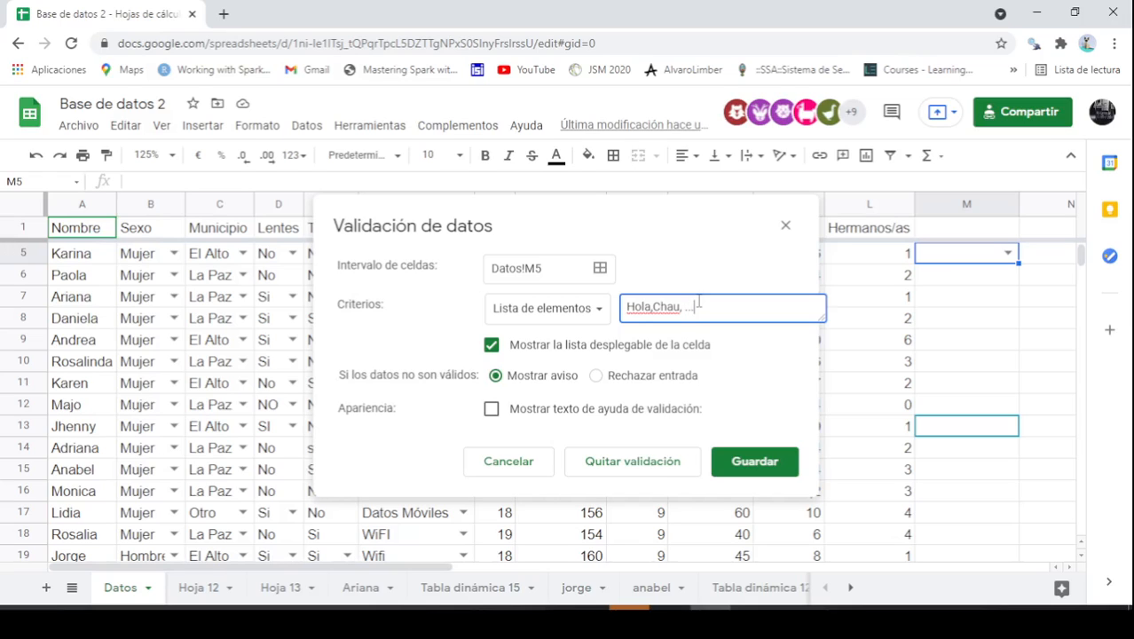
click(754, 461)
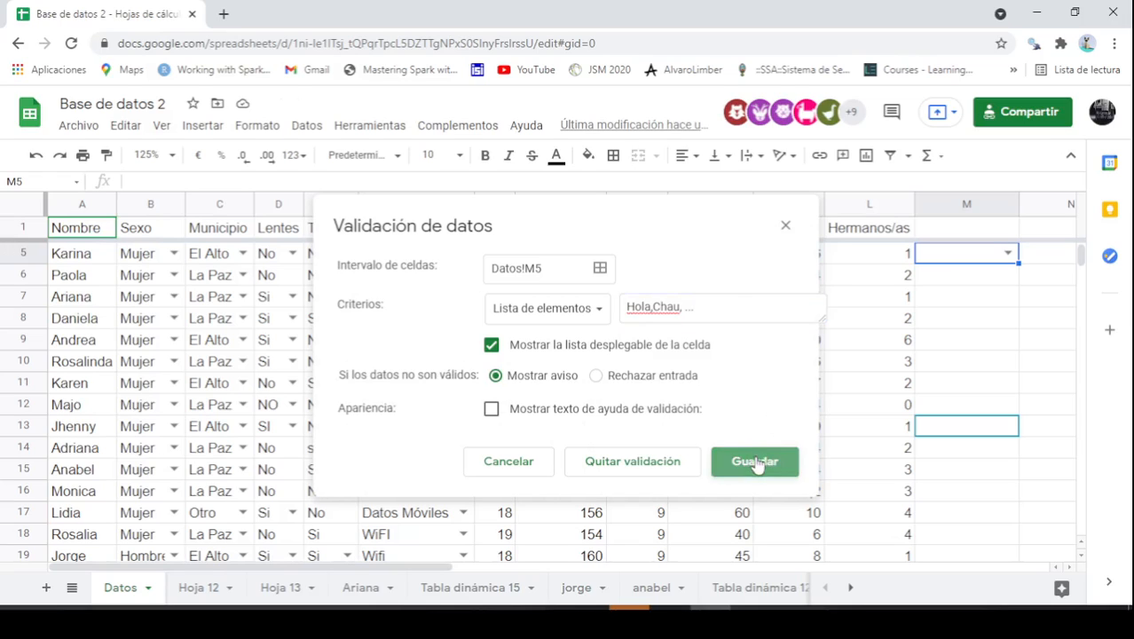
Review the extended dropdown list in cell M5 and leave the cell empty
click(1006, 254)
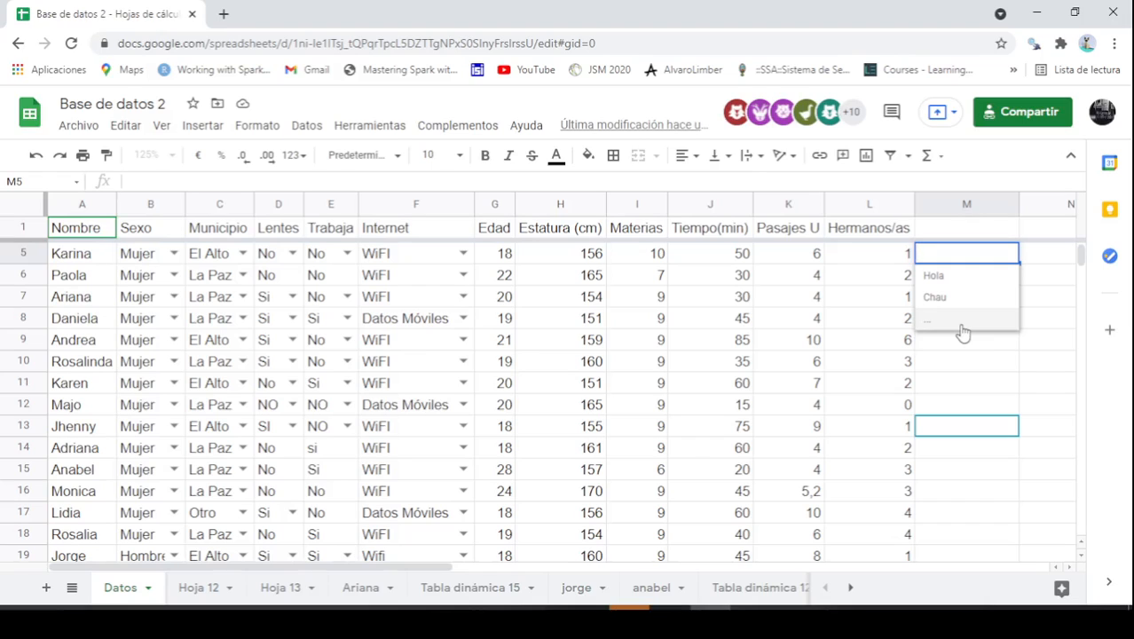
key(Down)
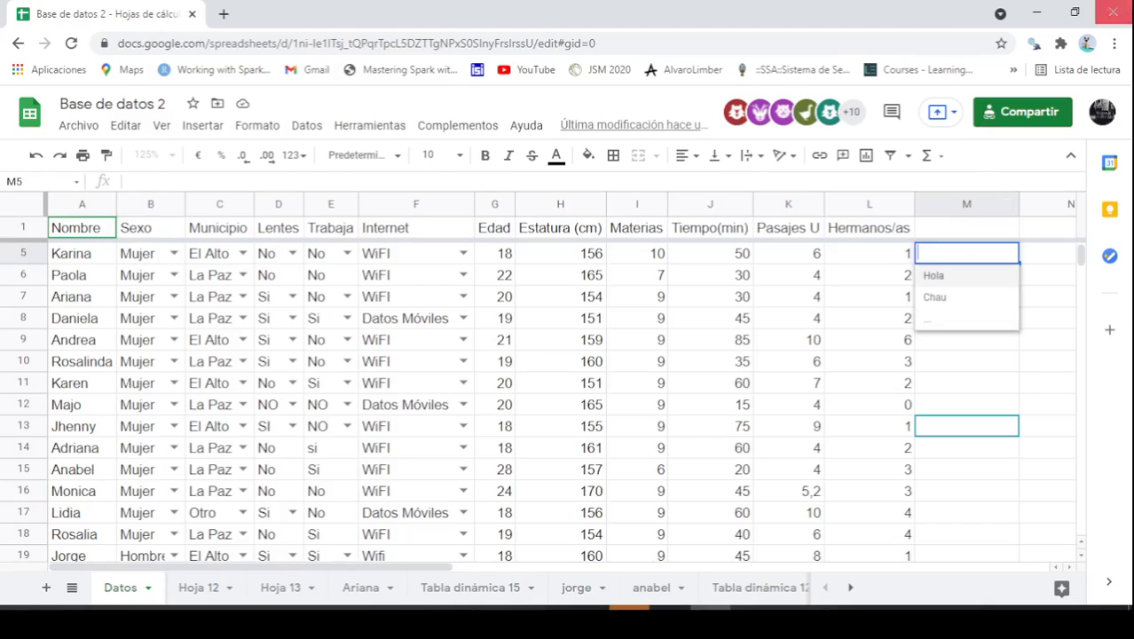
key(alt+Tab)
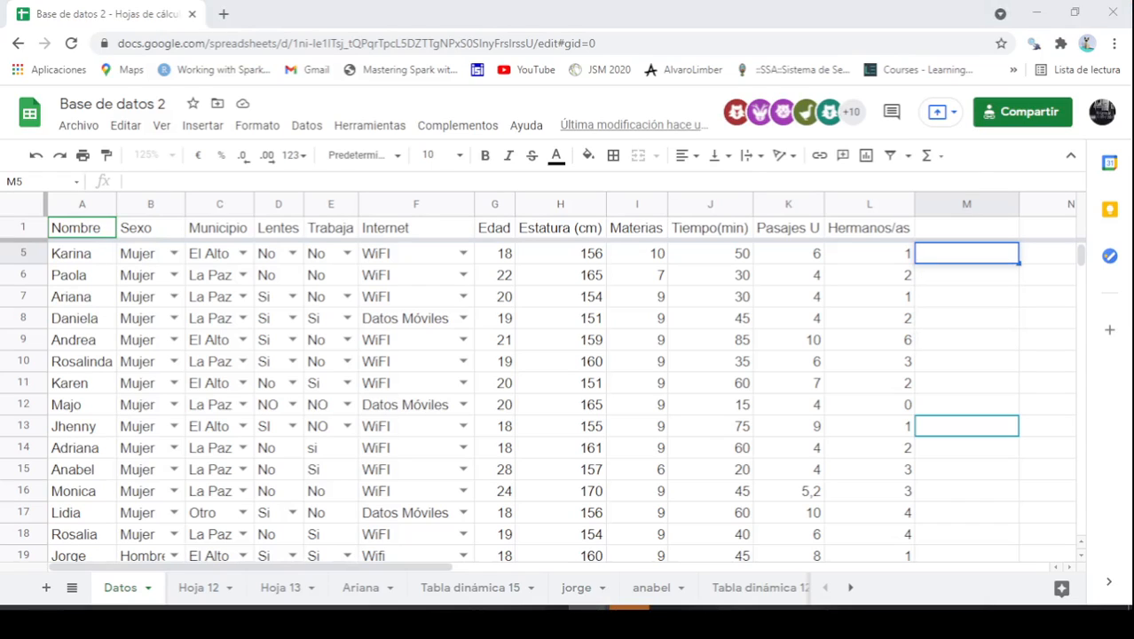